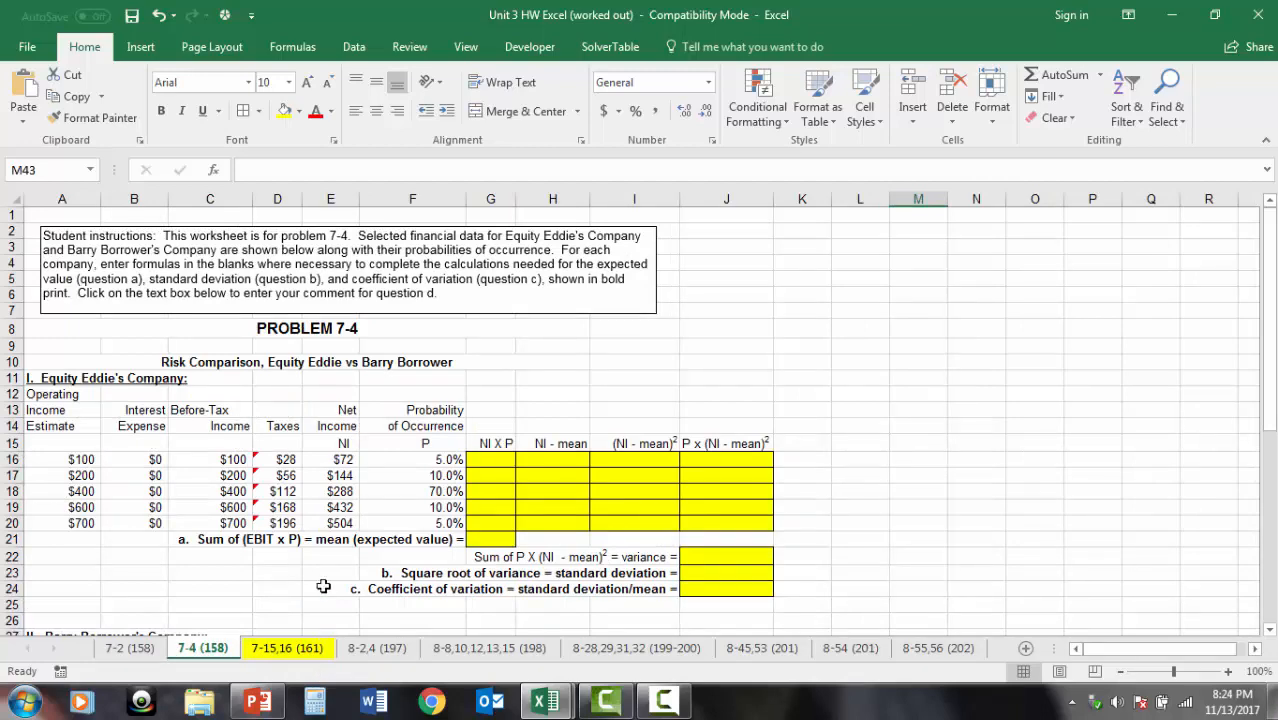
# Step: Open the 7-2 (158) worksheet and review the Milk-U estimates and the blank calculation columns' headings
pyautogui.click(130, 648)
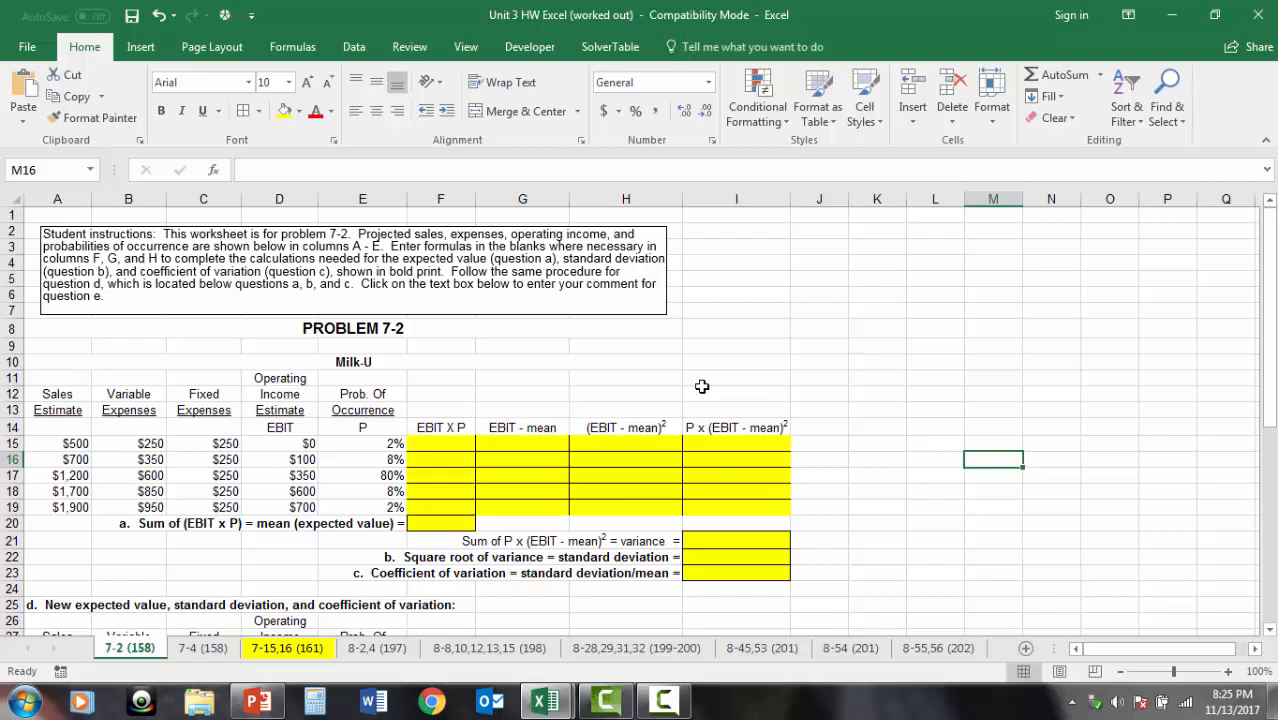
pyautogui.moveTo(52, 438); pyautogui.dragTo(368, 522)
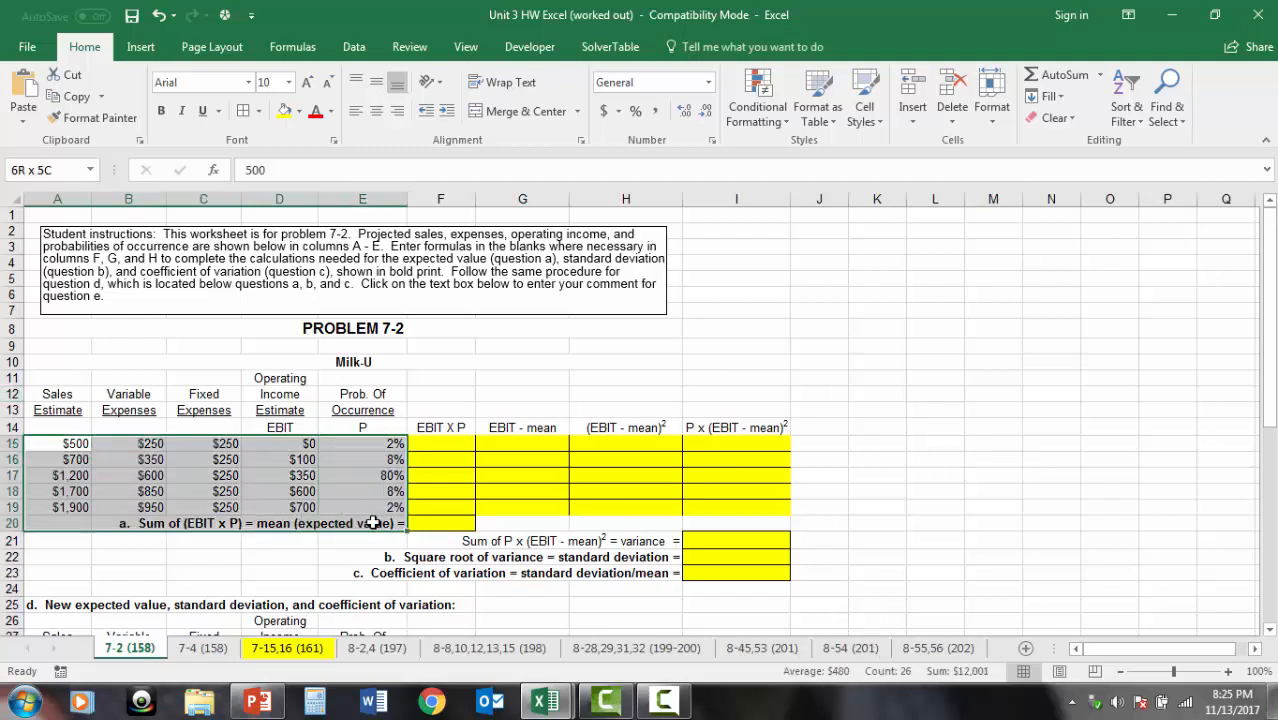
pyautogui.click(463, 390)
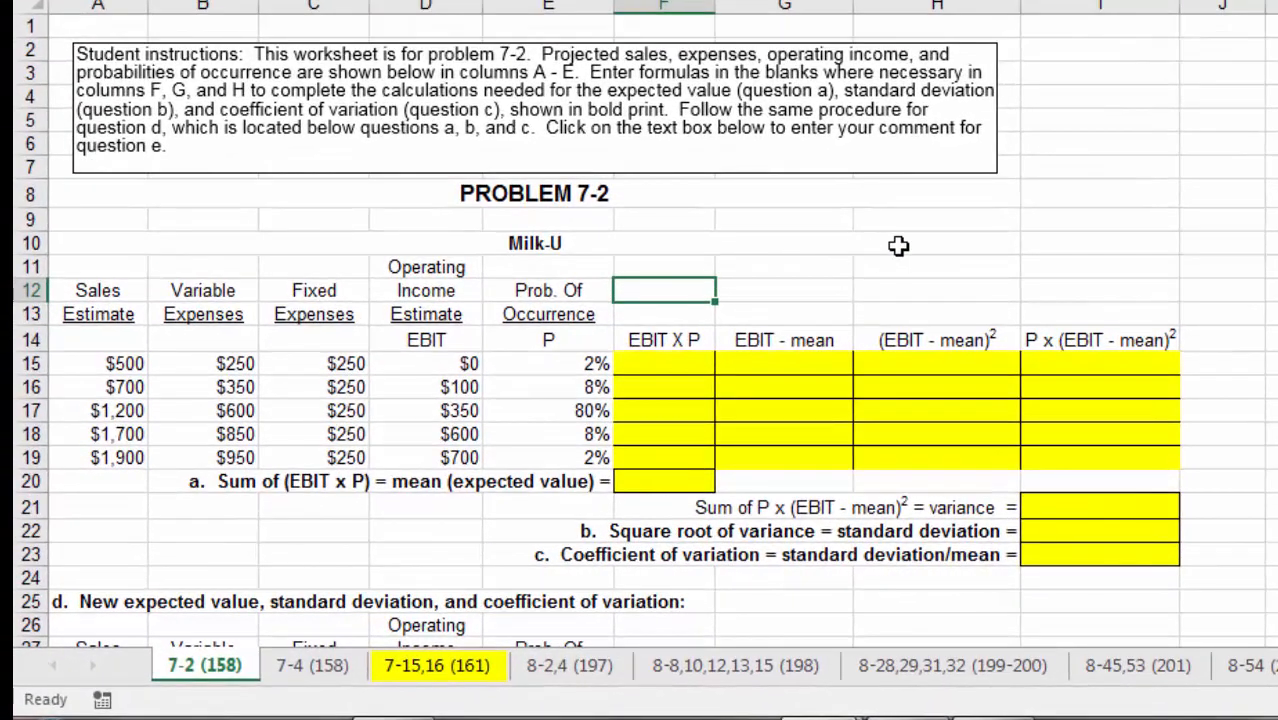
pyautogui.click(683, 363)
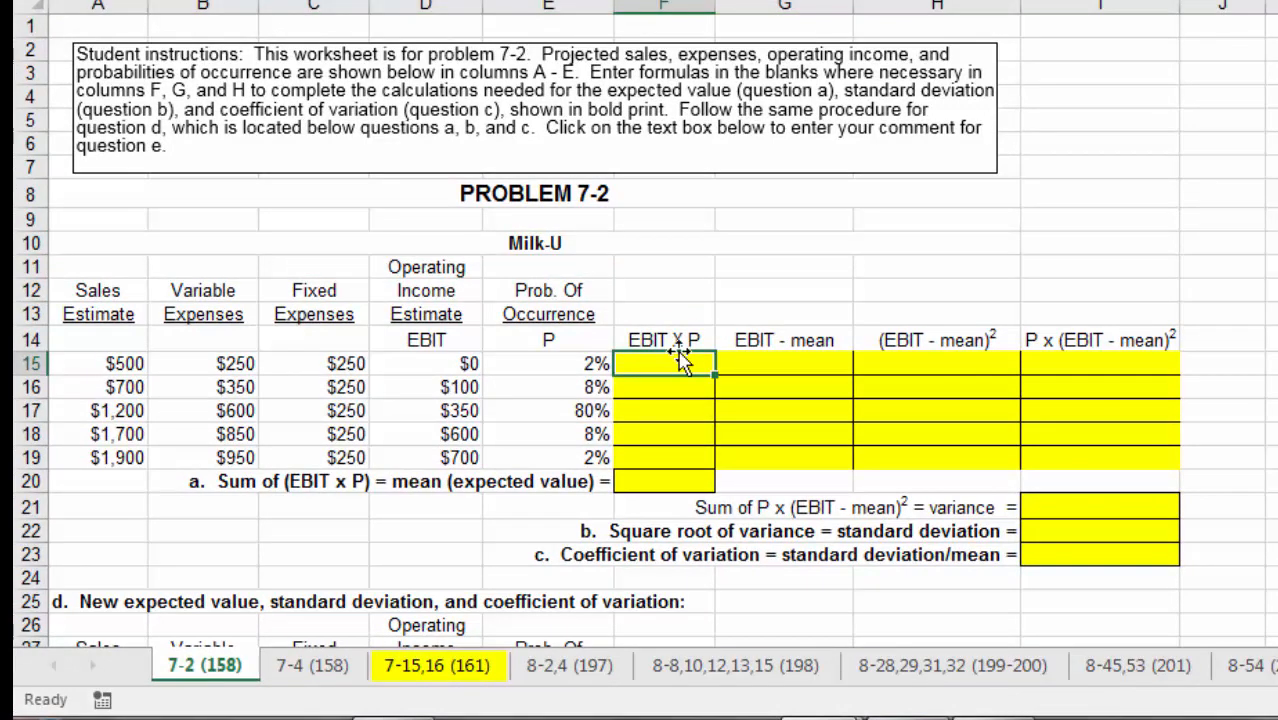
pyautogui.moveTo(675, 341); pyautogui.dragTo(1064, 340)
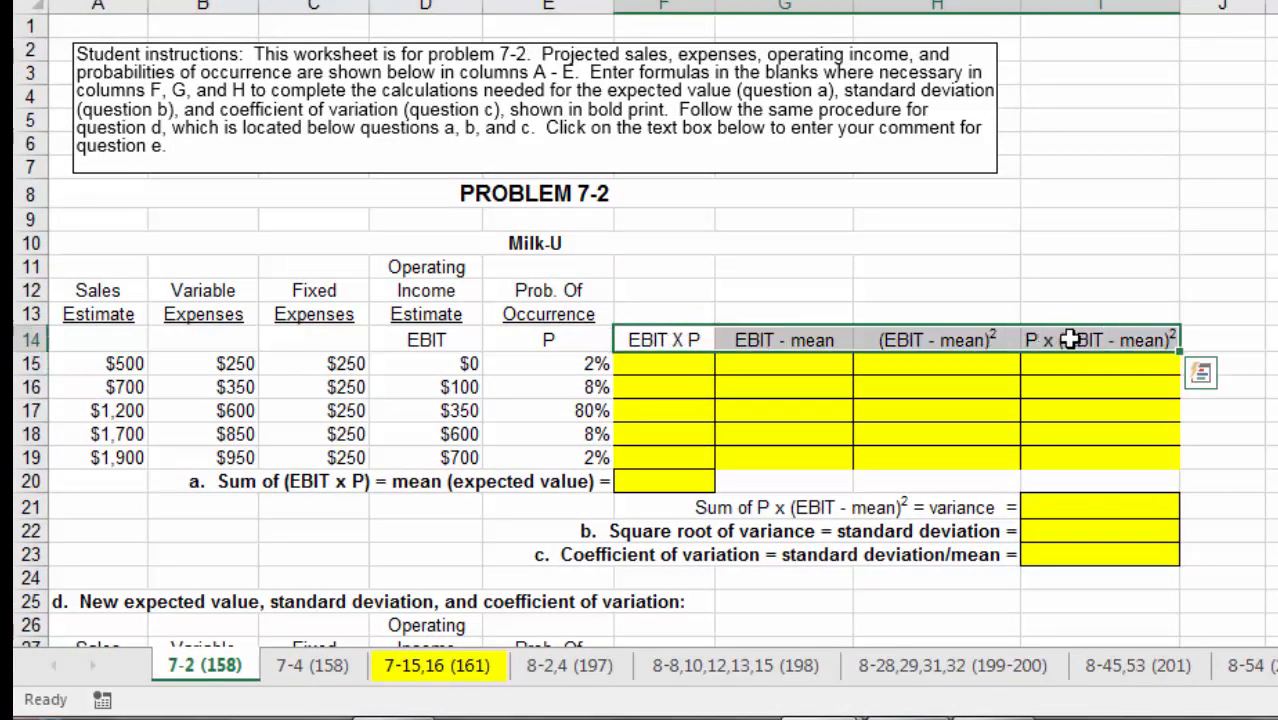
pyautogui.click(693, 338)
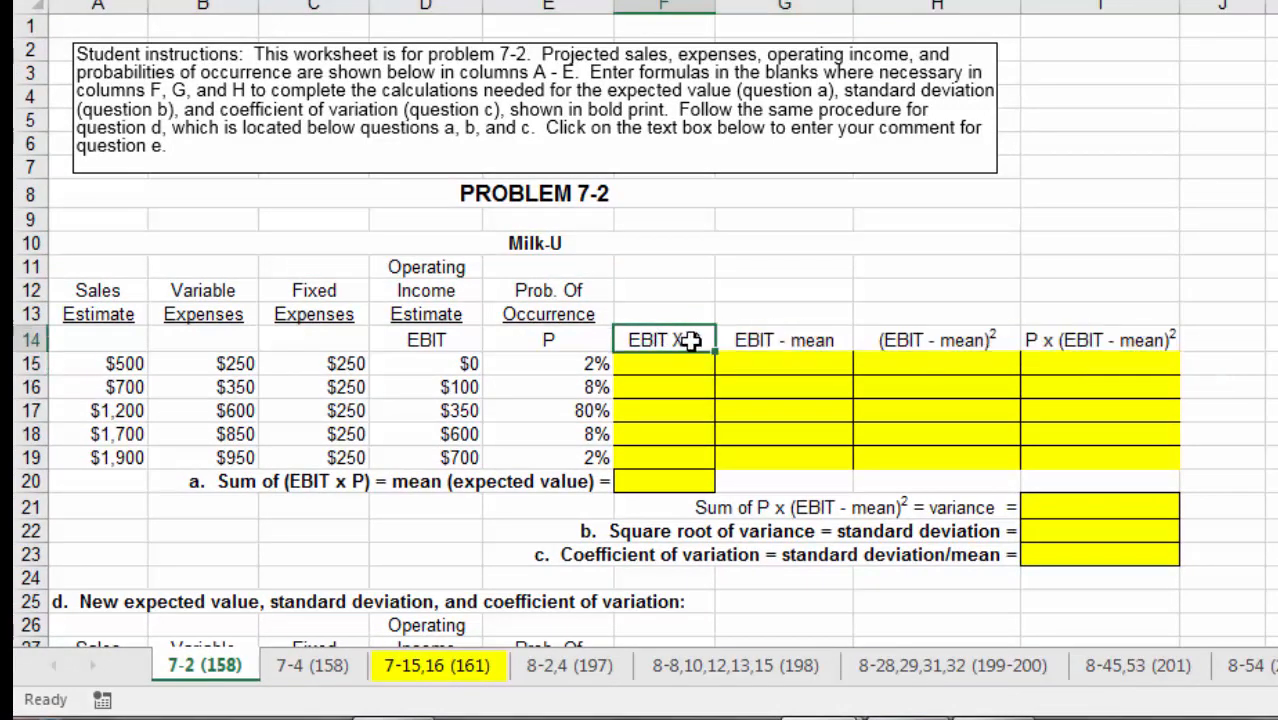
# Step: Calculate EBIT X P in F15 with =D15*E15 and fill the formula down through F19
pyautogui.click(690, 363)
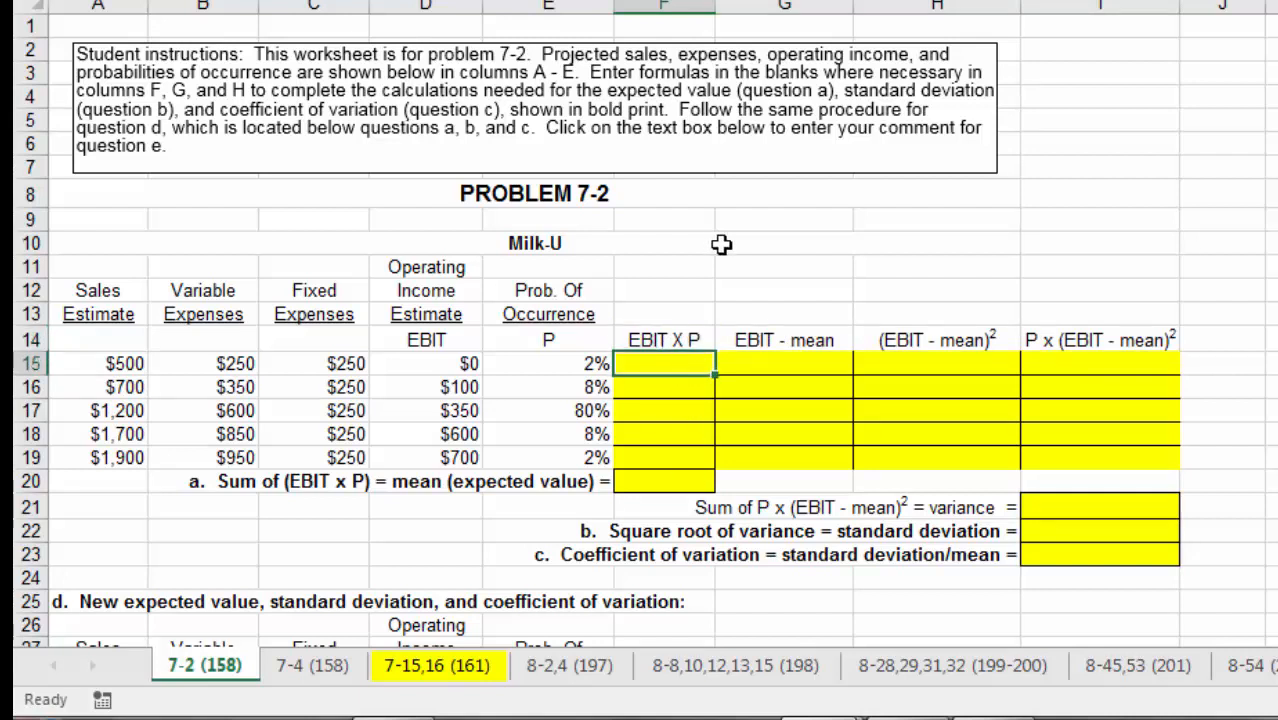
pyautogui.write('=')
pyautogui.click(455, 364)
pyautogui.write('*')
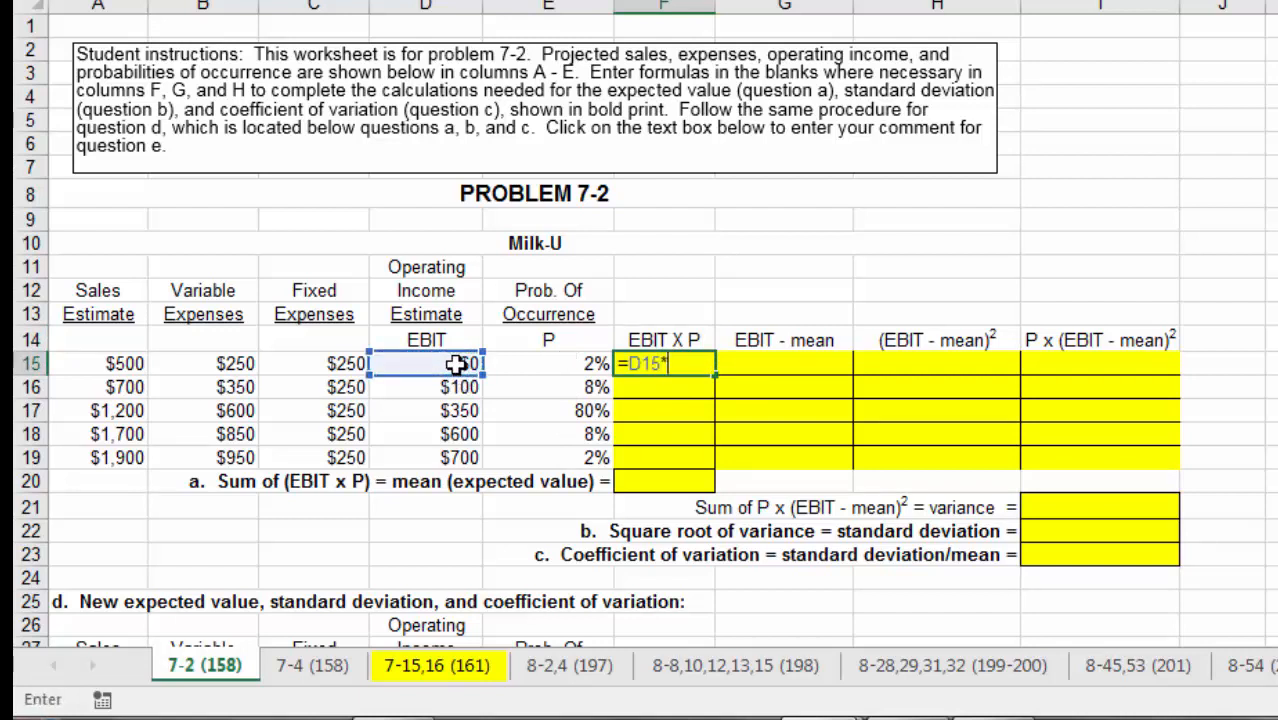
pyautogui.click(550, 364)
pyautogui.press('Return')
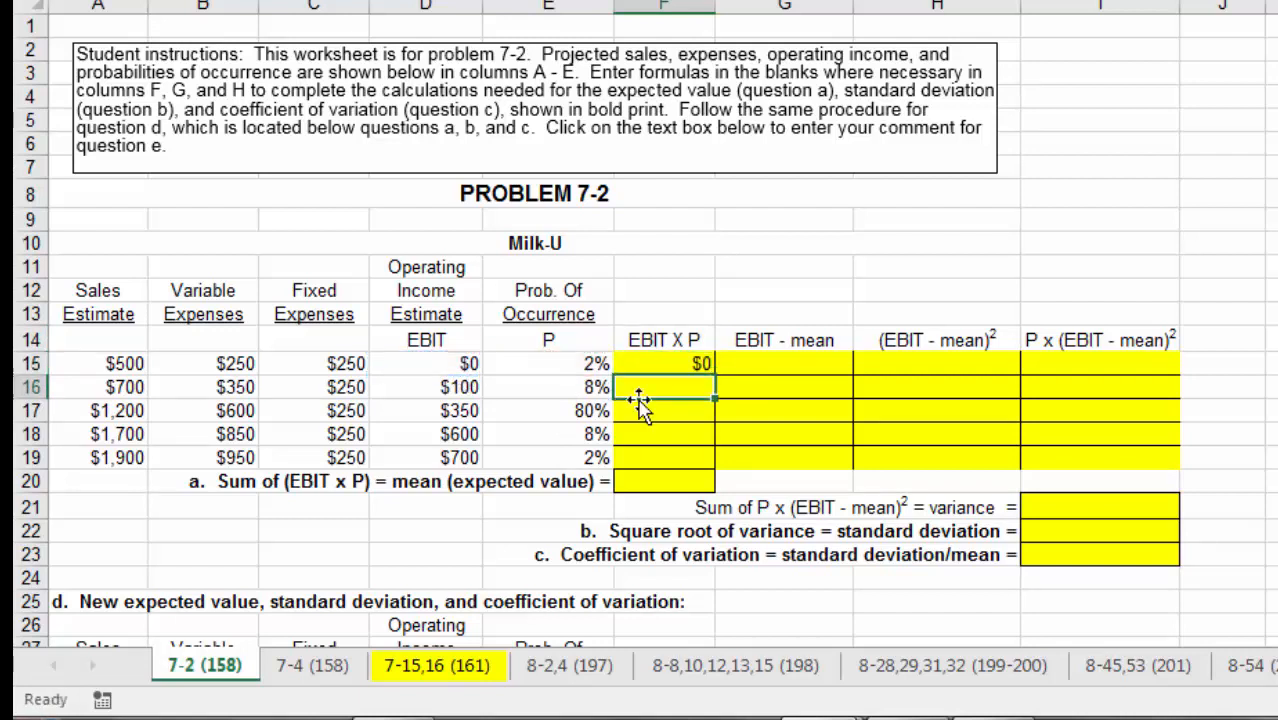
pyautogui.click(706, 366)
pyautogui.moveTo(712, 370); pyautogui.dragTo(710, 470)
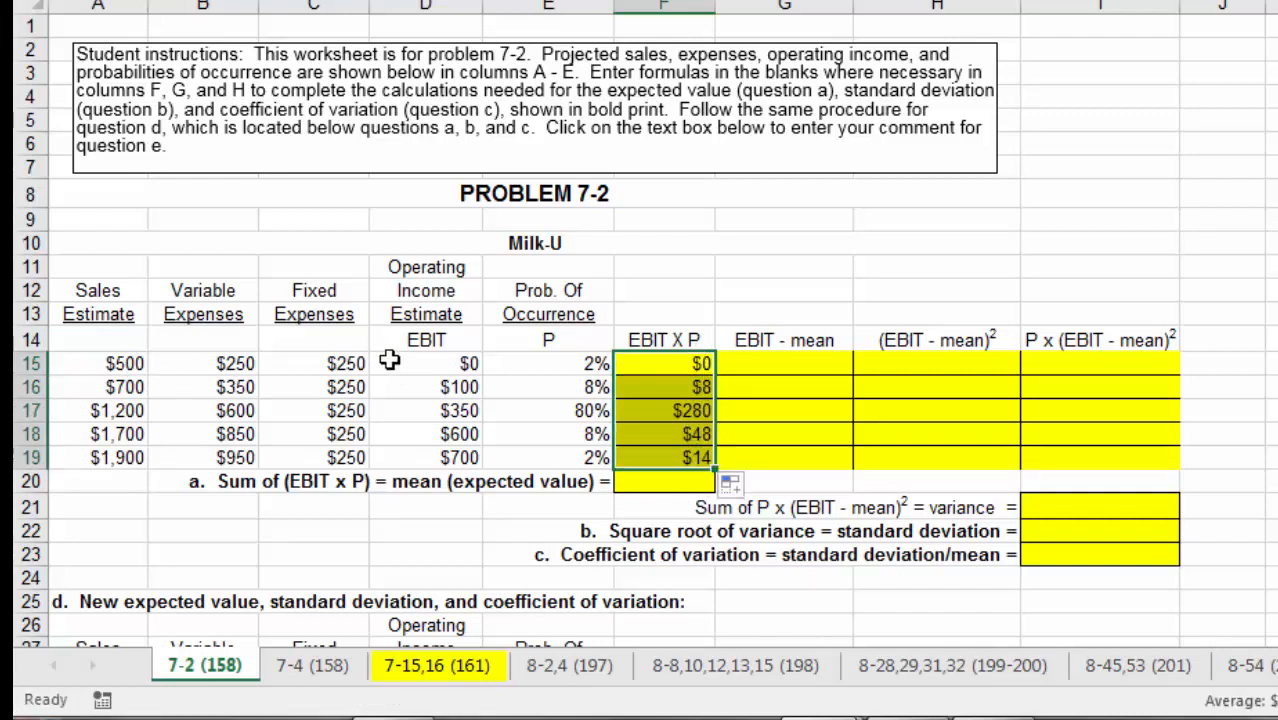
# Step: Calculate the expected value in F20 by summing the EBIT X P column with =SUM(F15:F19)
pyautogui.click(436, 366)
pyautogui.click(555, 360)
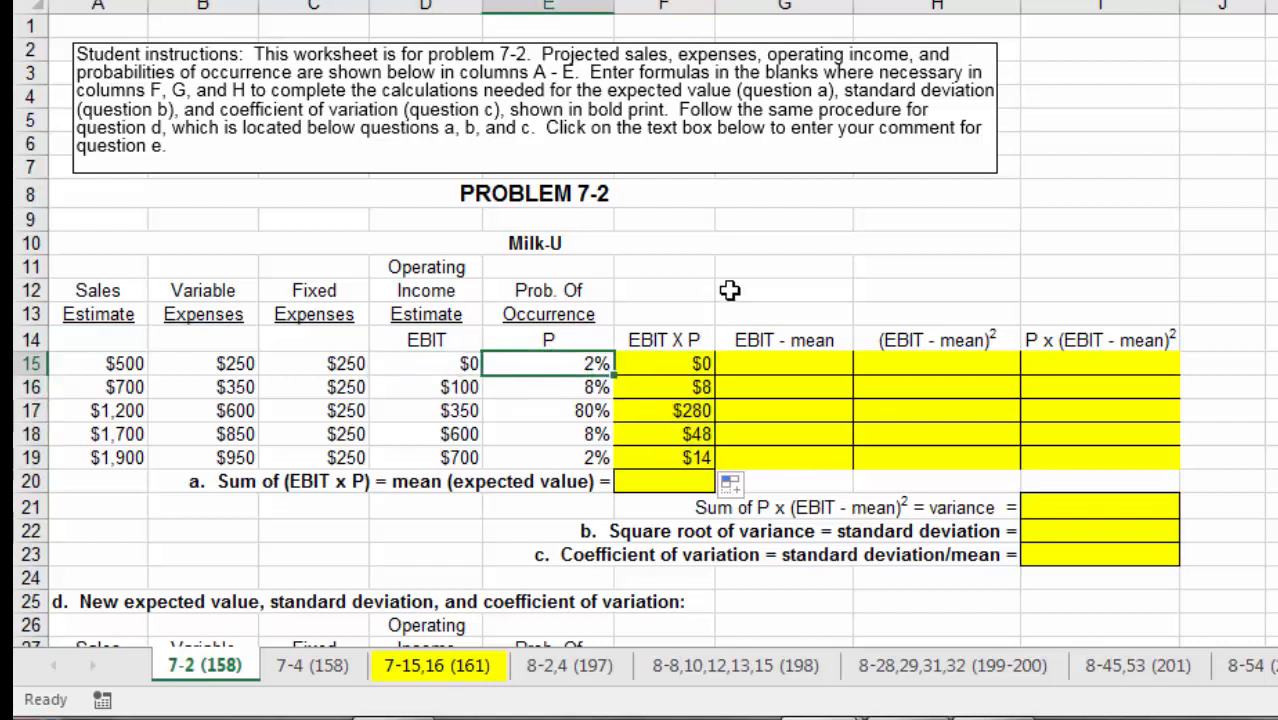
pyautogui.click(674, 484)
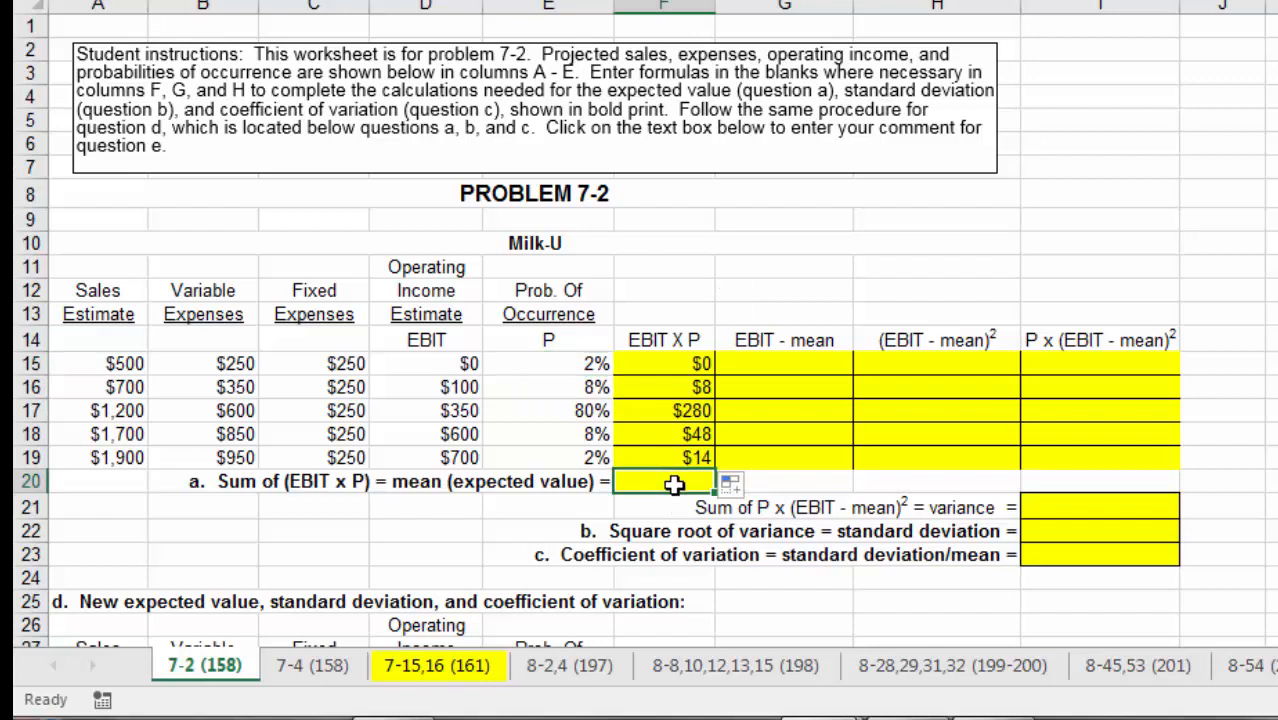
pyautogui.hotkey('alt', '=')
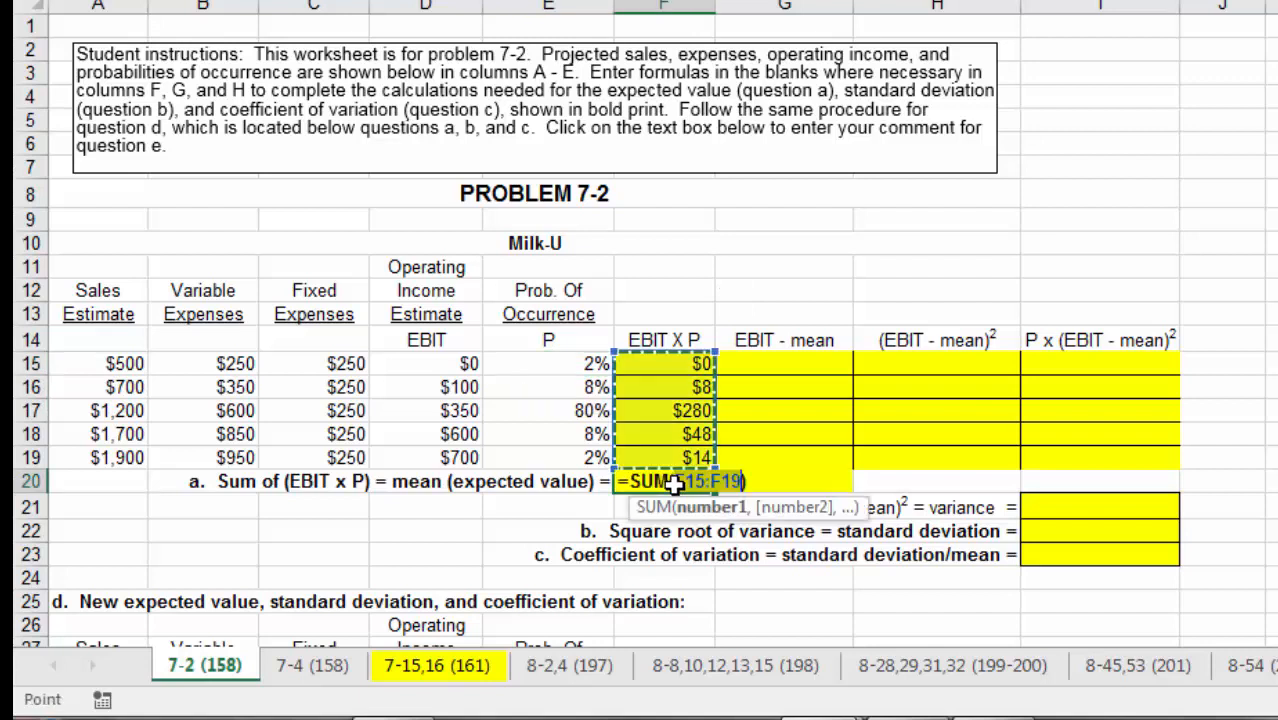
pyautogui.press('Return')
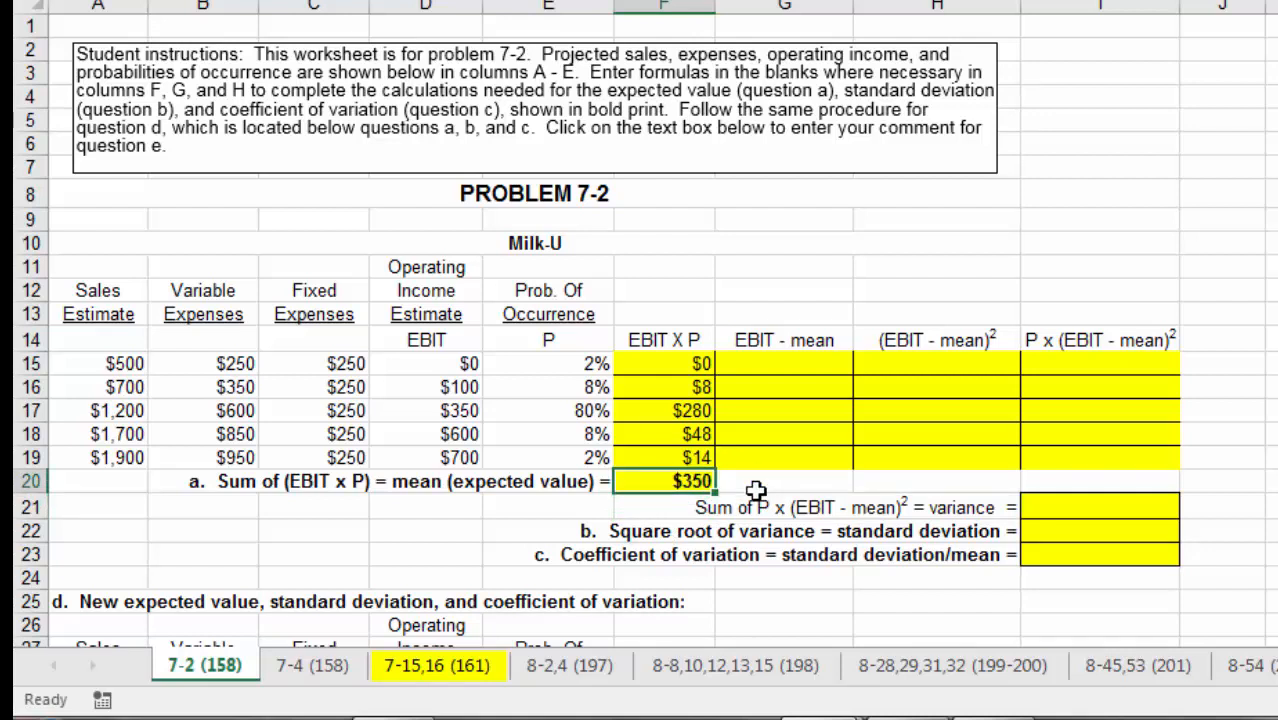
# Step: Examine the EBIT X P values, the three blank deviation columns, and the variance and standard deviation cells for problem 7-2
pyautogui.moveTo(555, 364)
pyautogui.mouseDown()
pyautogui.moveTo(447, 363)
pyautogui.moveTo(565, 365)
pyautogui.mouseUp()
pyautogui.moveTo(655, 364); pyautogui.dragTo(678, 458)
pyautogui.click(776, 486)
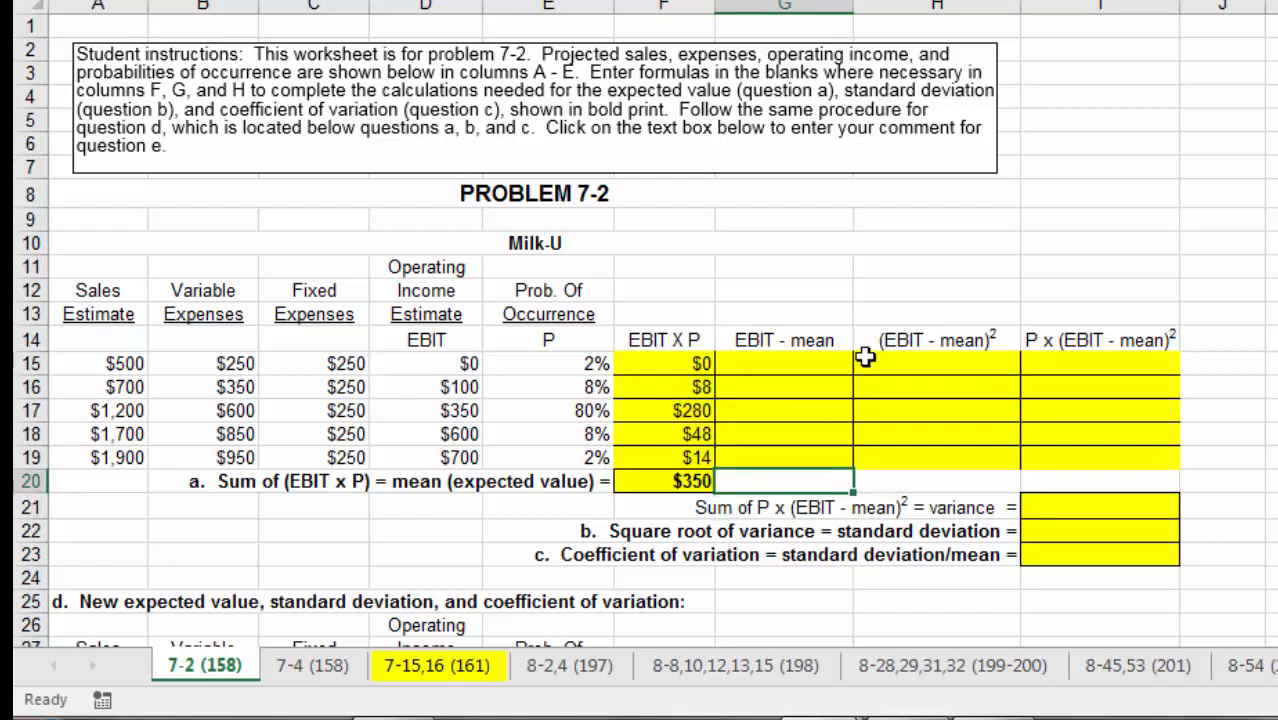
pyautogui.moveTo(822, 363); pyautogui.dragTo(1085, 457)
pyautogui.click(812, 362)
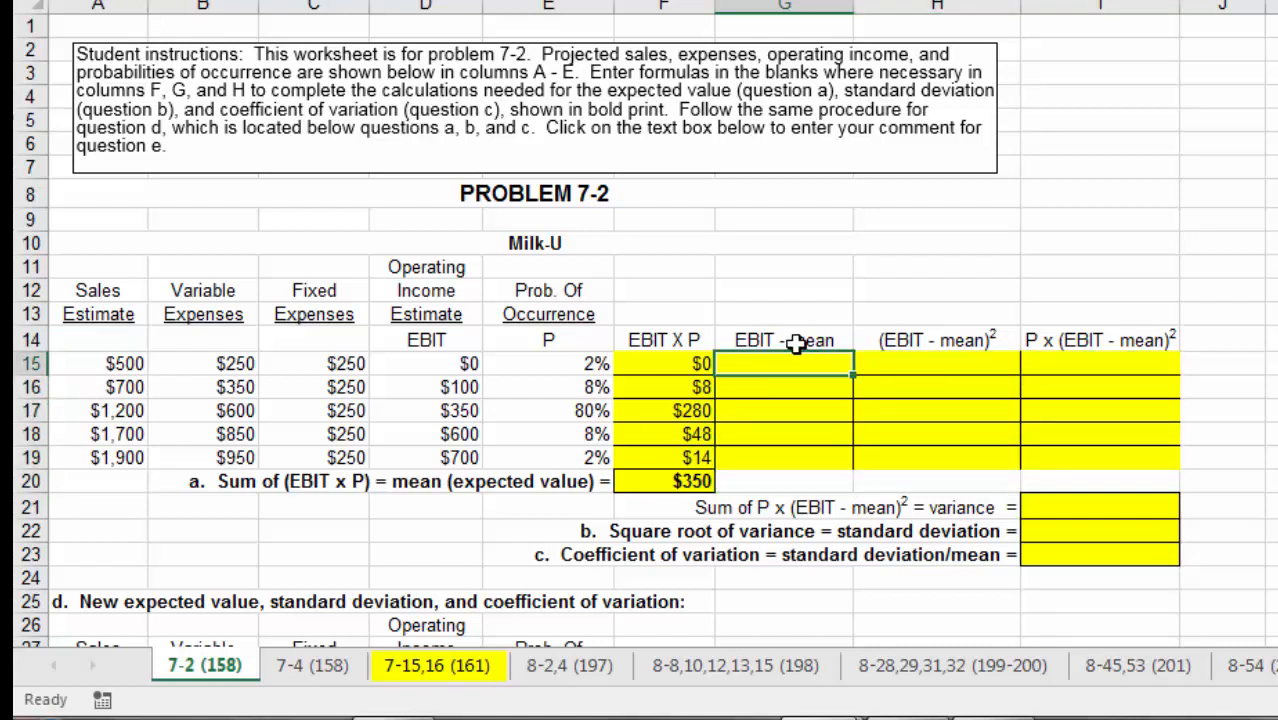
pyautogui.moveTo(762, 364); pyautogui.dragTo(827, 417)
pyautogui.moveTo(960, 360); pyautogui.dragTo(955, 412)
pyautogui.click(1129, 346)
pyautogui.moveTo(1130, 354); pyautogui.dragTo(1131, 480)
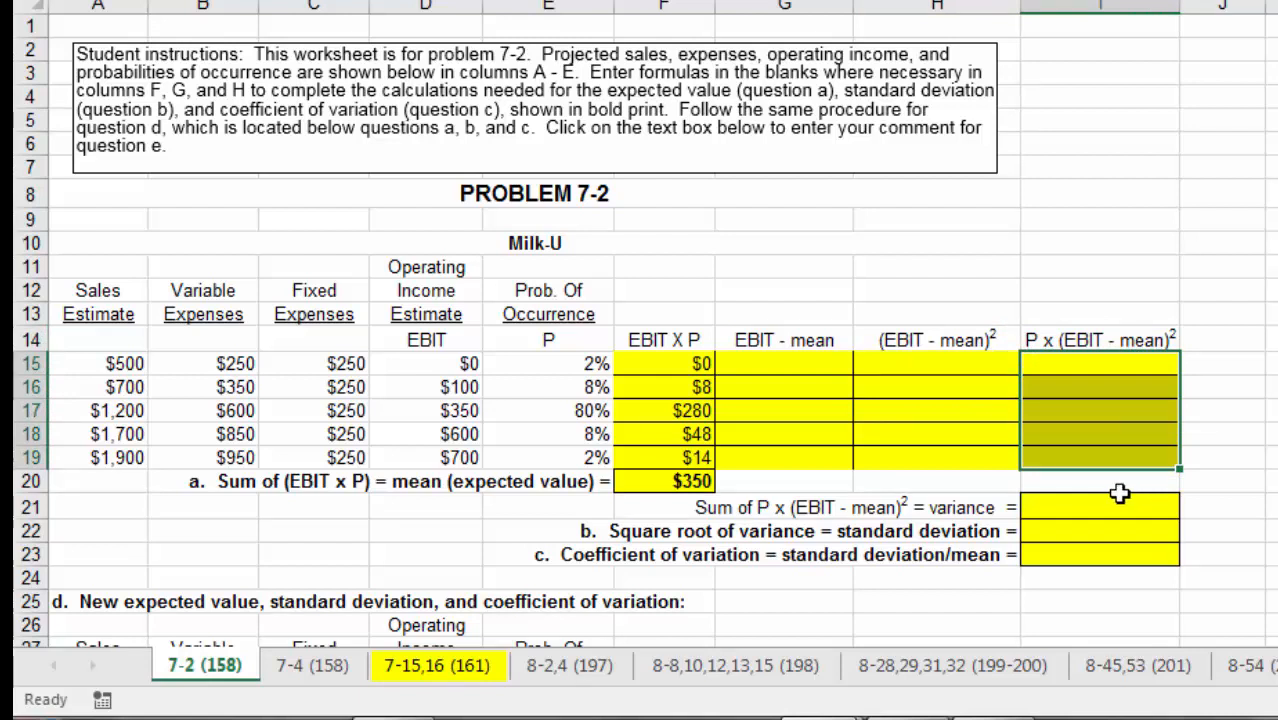
pyautogui.click(1090, 508)
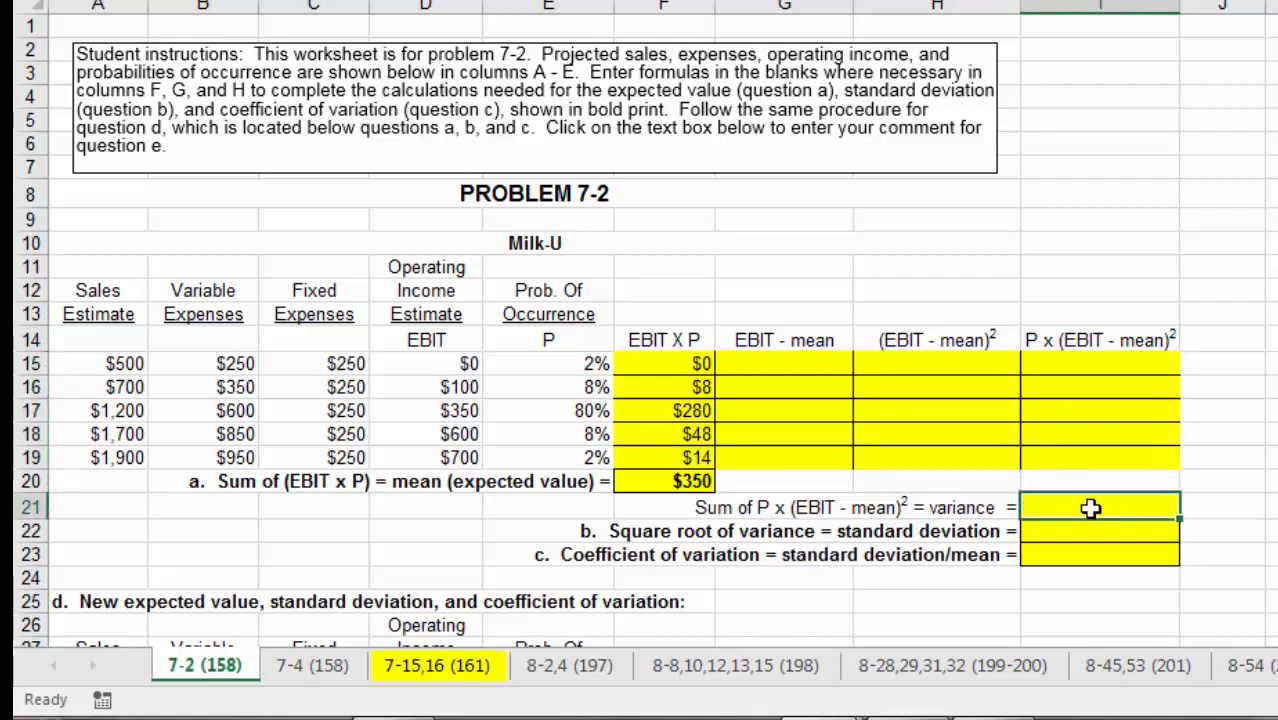
pyautogui.click(1090, 533)
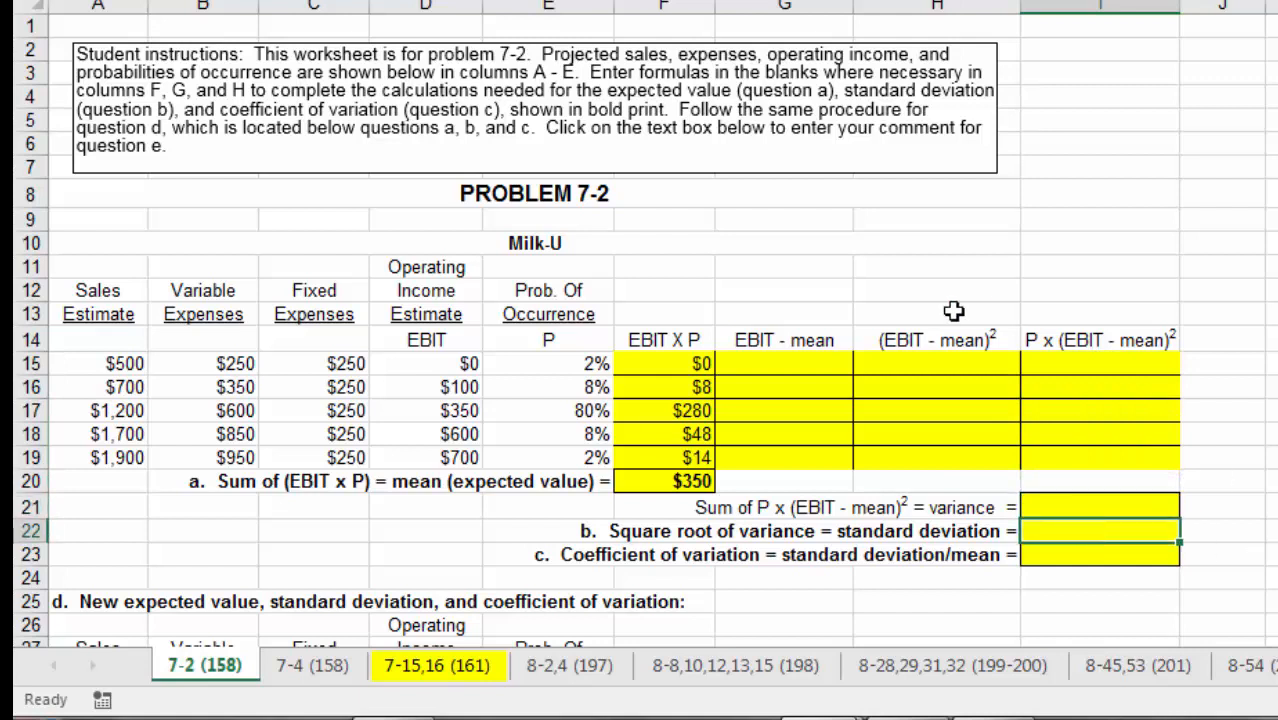
# Step: Enter the EBIT - mean formula =D15-F20 in G15
pyautogui.click(834, 366)
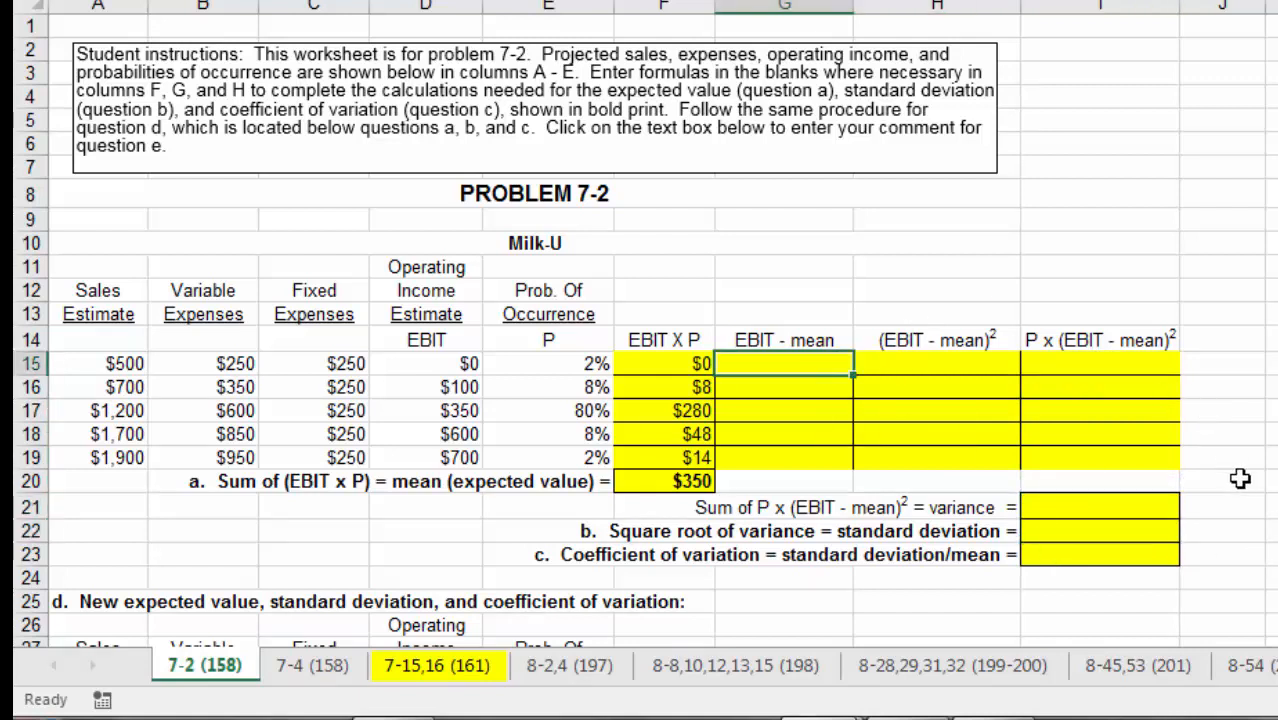
pyautogui.write('=')
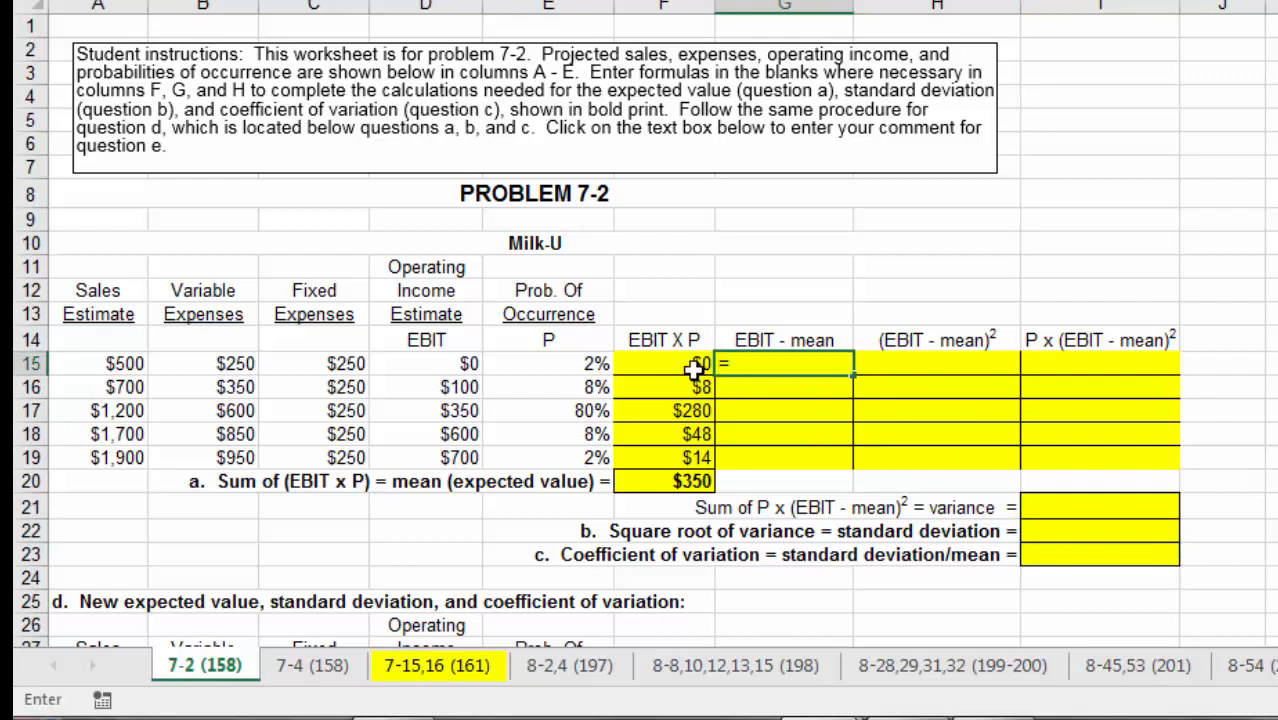
pyautogui.click(426, 365)
pyautogui.write('-')
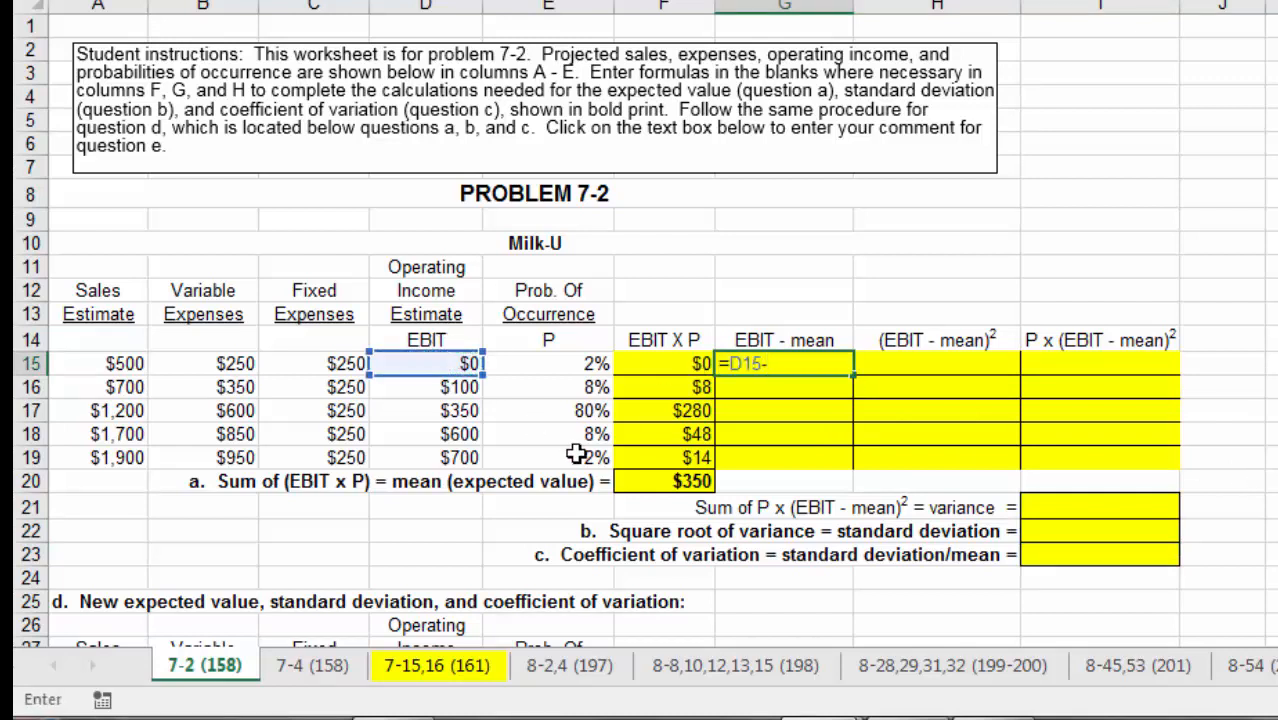
pyautogui.click(657, 485)
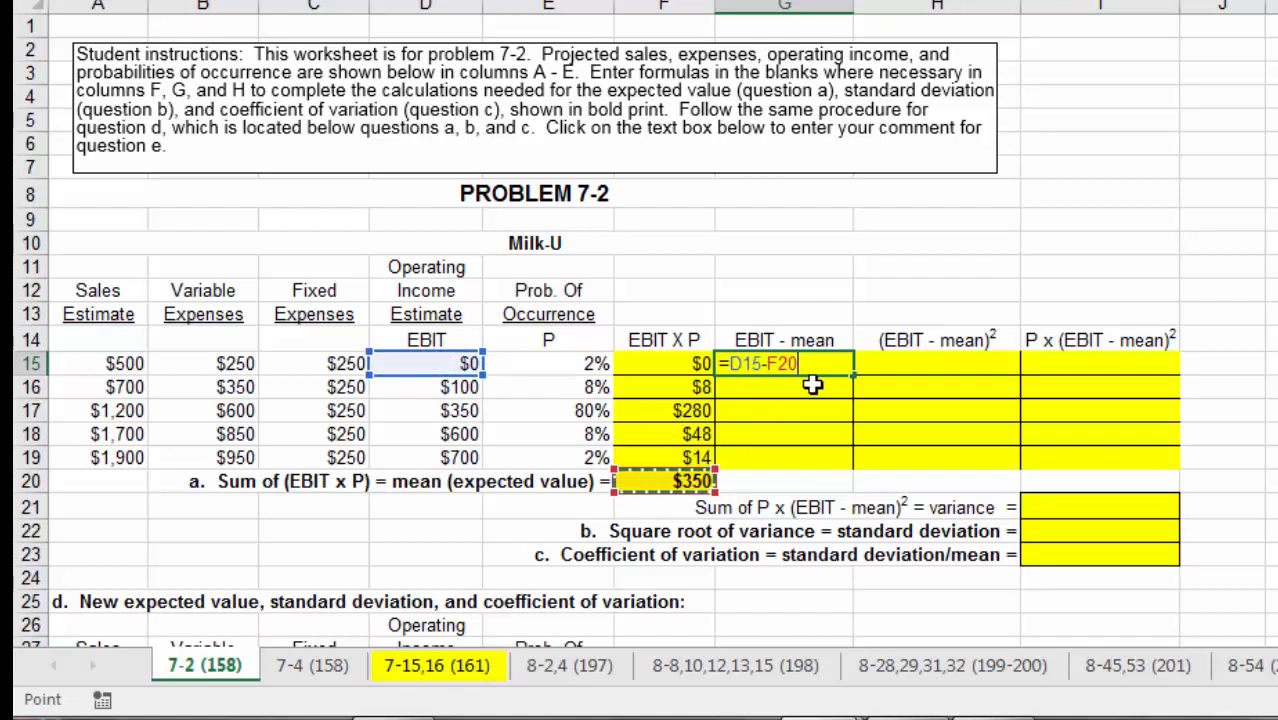
pyautogui.press('Return')
# Step: Copy the EBIT - mean formula from G15 into G16 and inspect the copied cell references
pyautogui.click(844, 368)
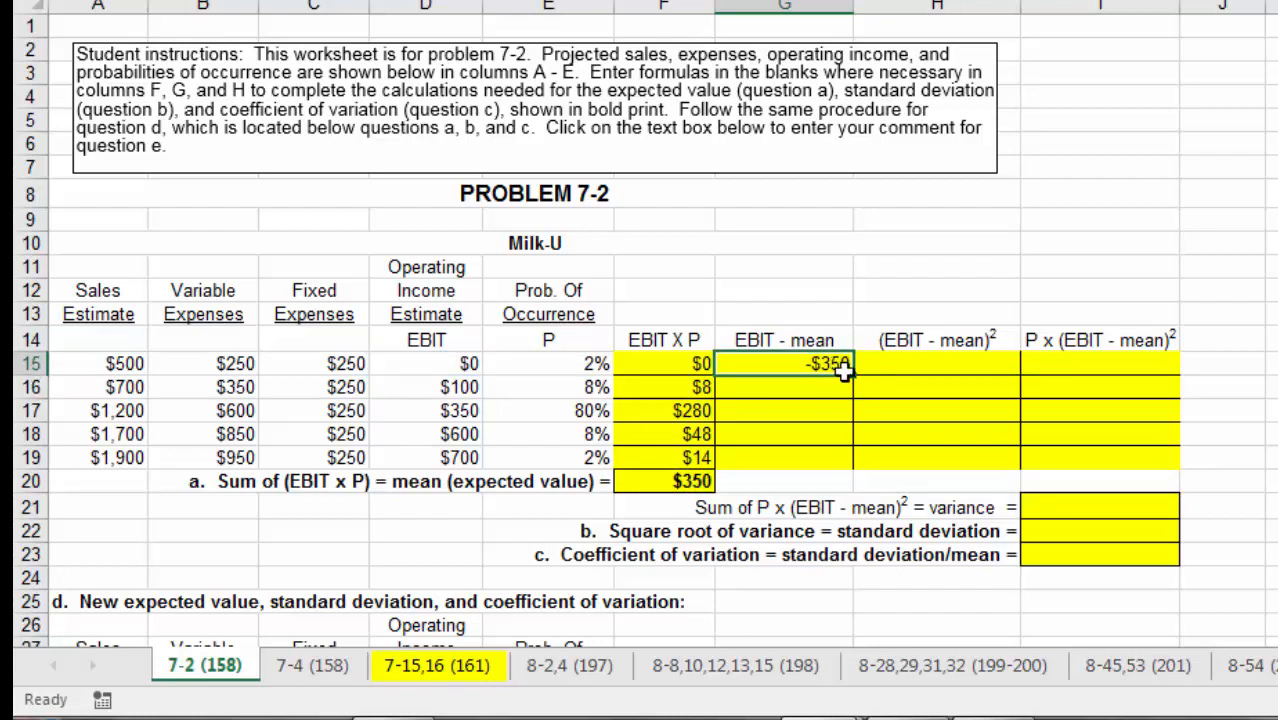
pyautogui.moveTo(856, 374); pyautogui.dragTo(850, 394)
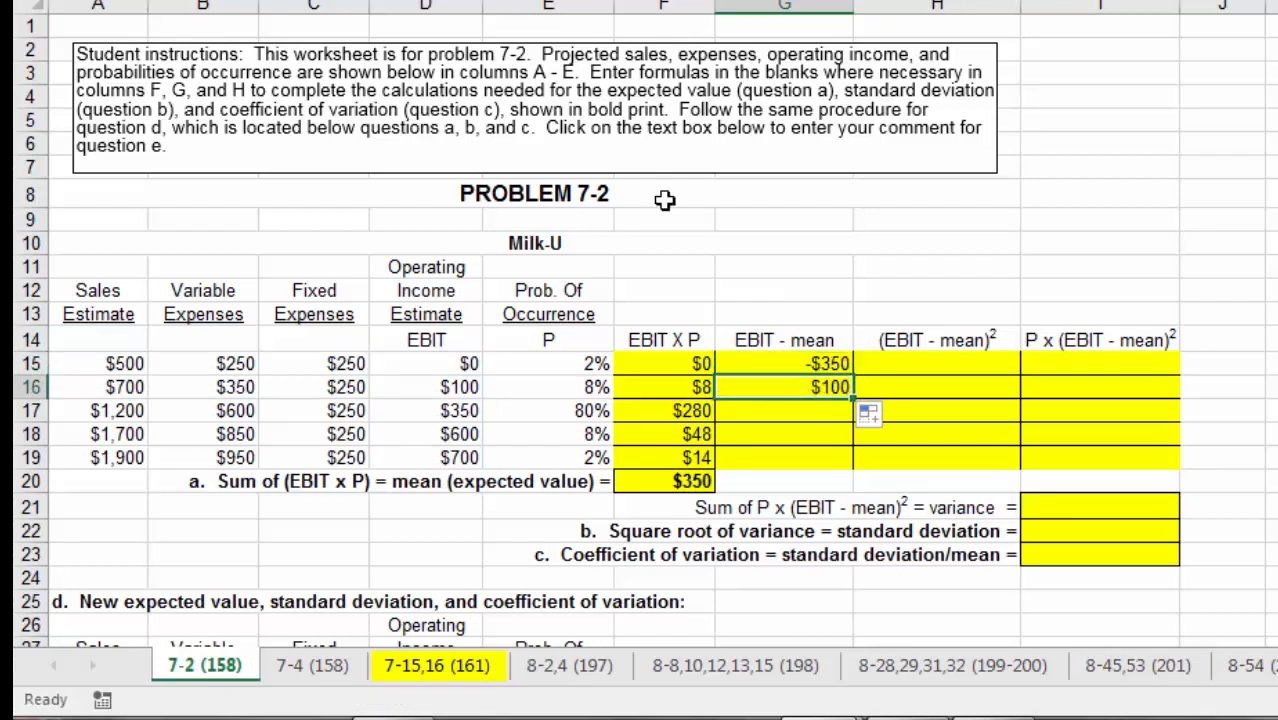
pyautogui.click(527, 3)
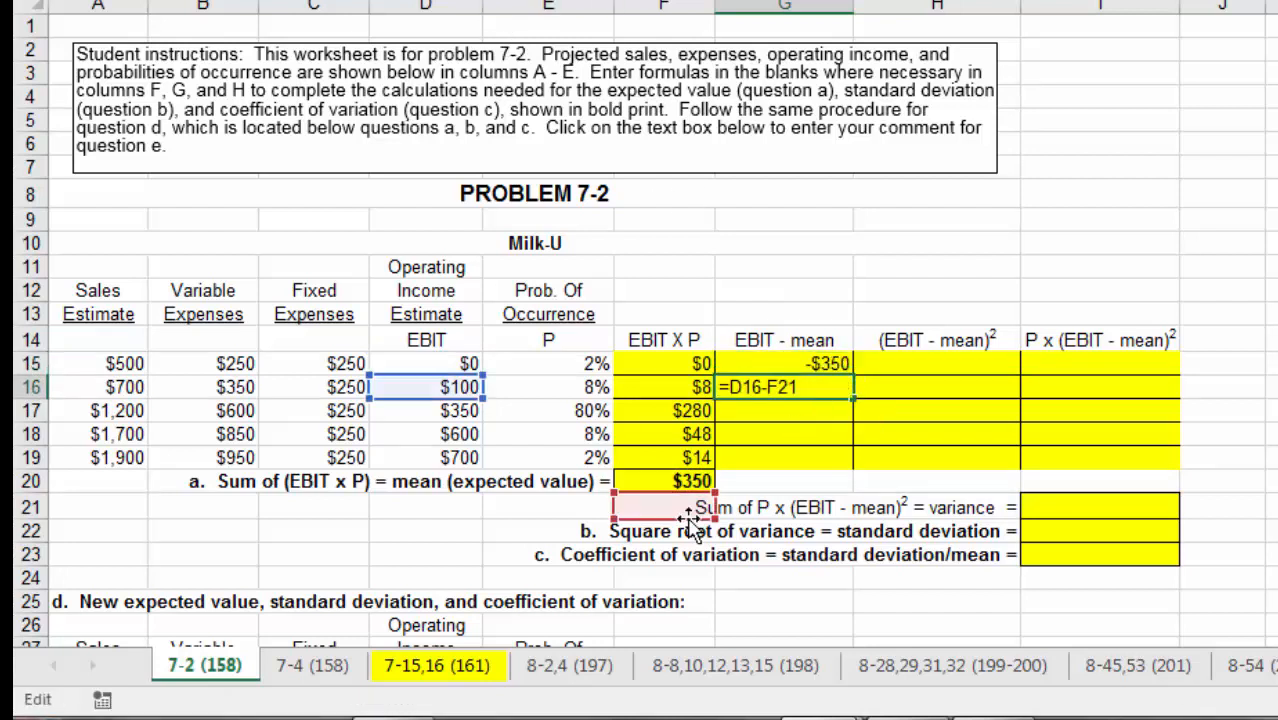
# Step: Lock the mean's row in G15 by changing the formula to =D15-F$20, and fill it down through G19
pyautogui.click(838, 365)
pyautogui.press('F2')
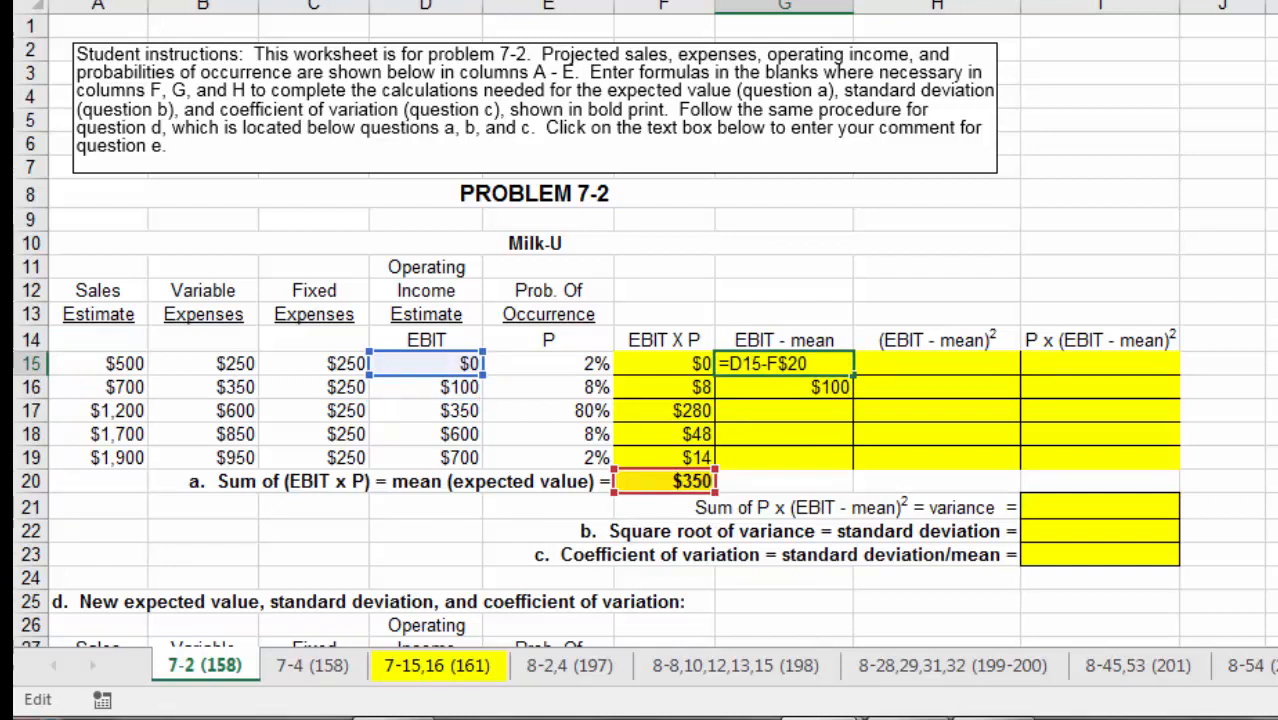
pyautogui.press('Return')
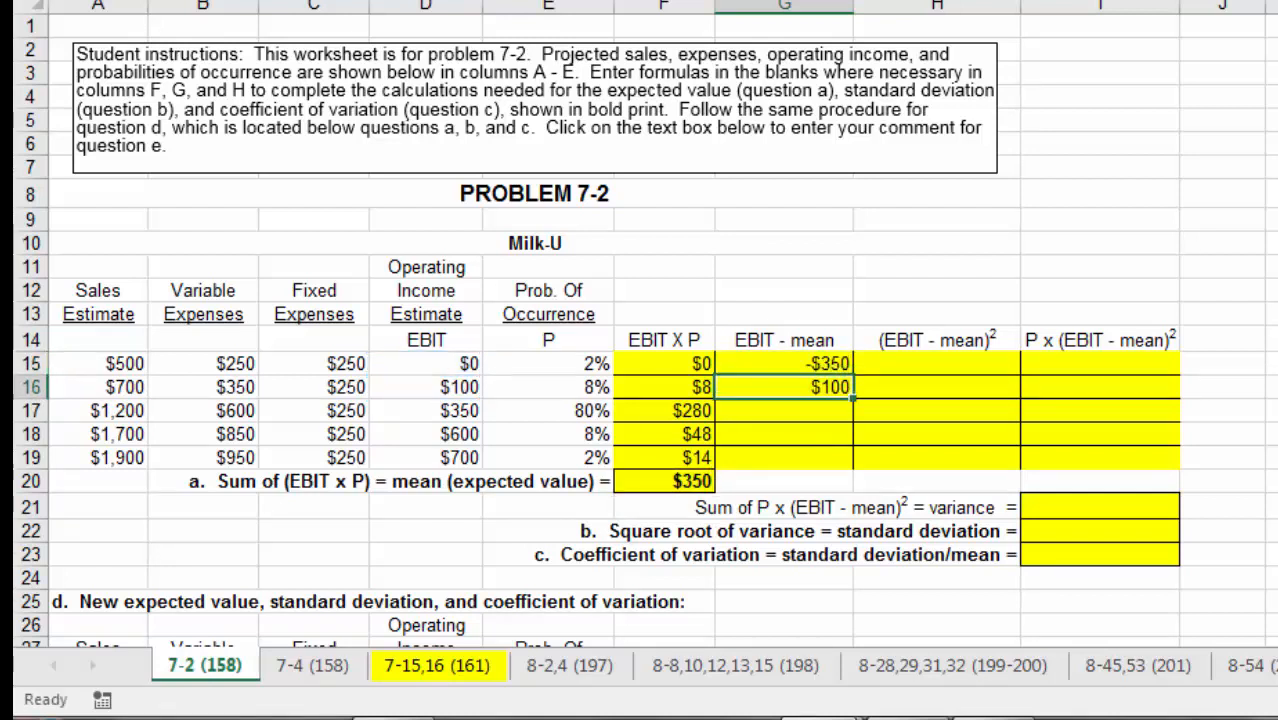
pyautogui.click(838, 365)
pyautogui.moveTo(853, 375); pyautogui.dragTo(848, 465)
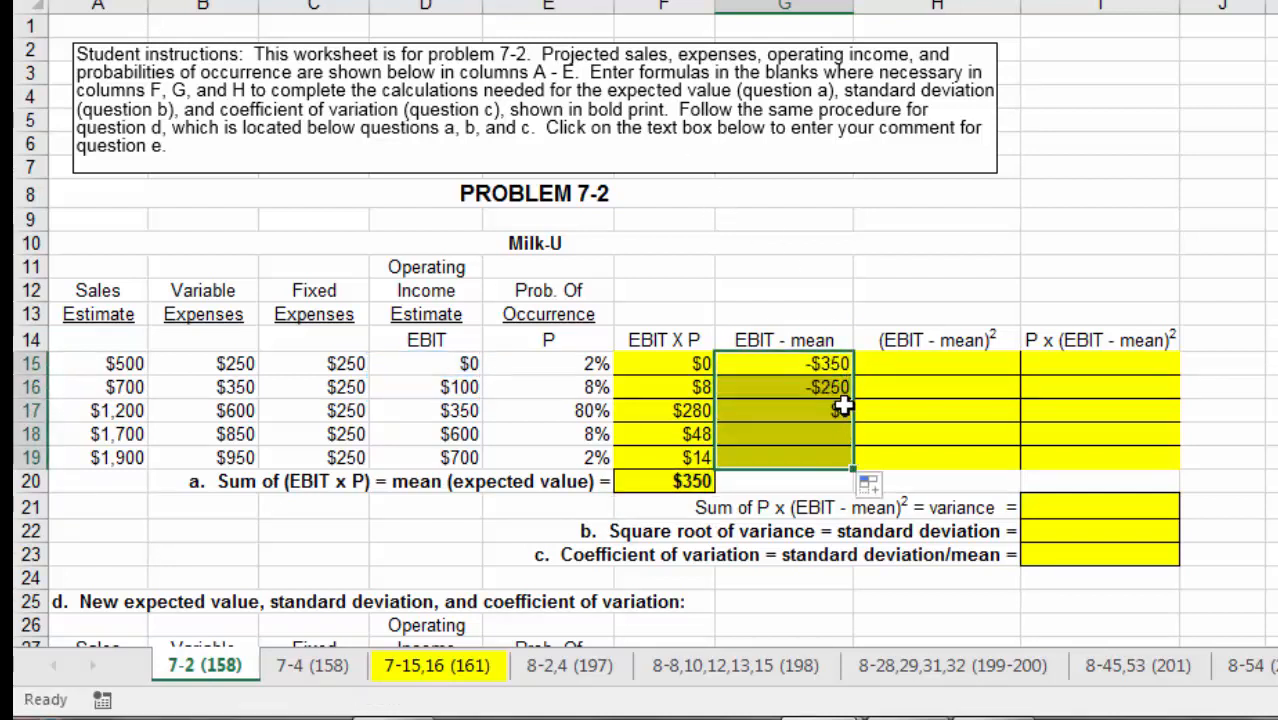
# Step: Inspect the cell references of the filled EBIT - mean formulas in G16 and G19
pyautogui.click(757, 396)
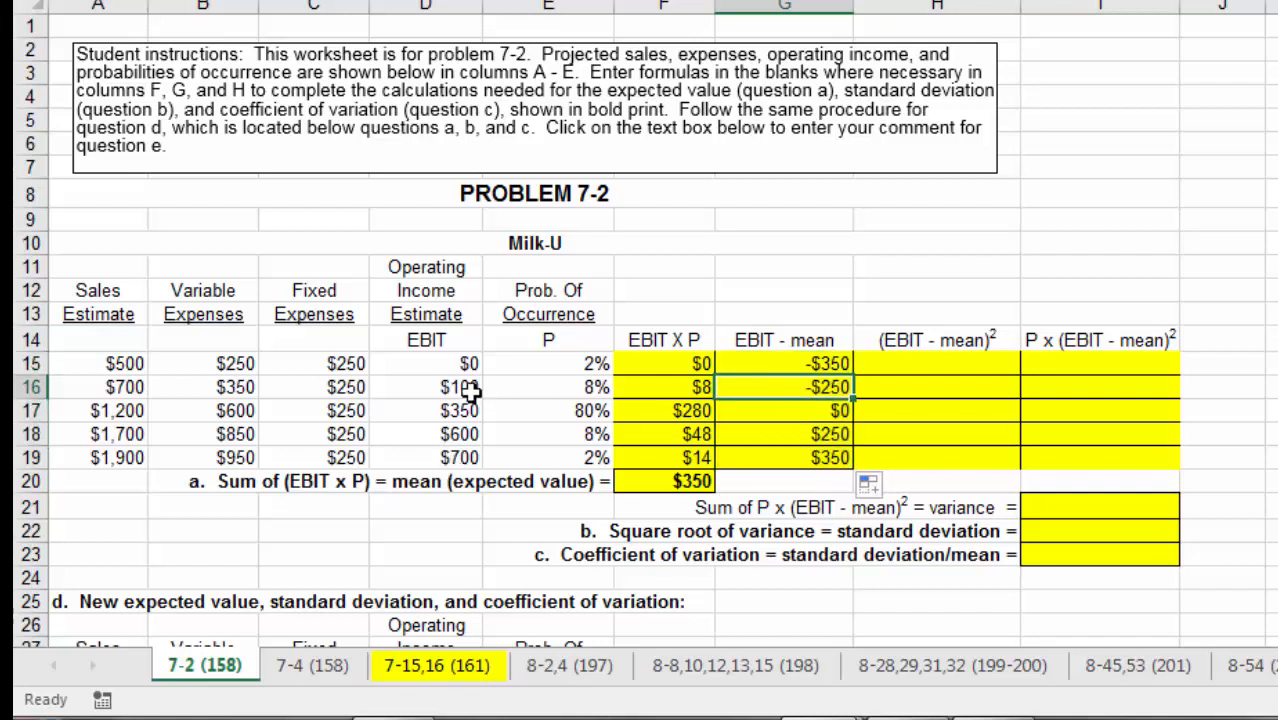
pyautogui.press('F2')
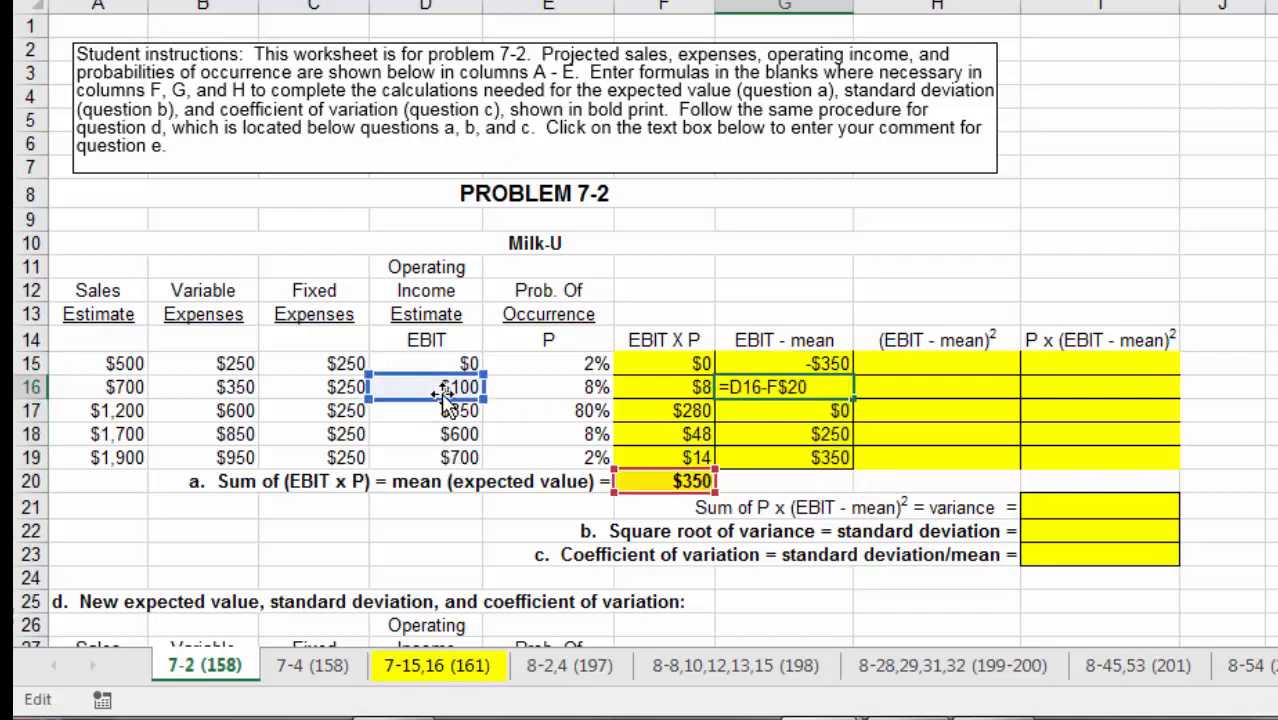
pyautogui.click(782, 462)
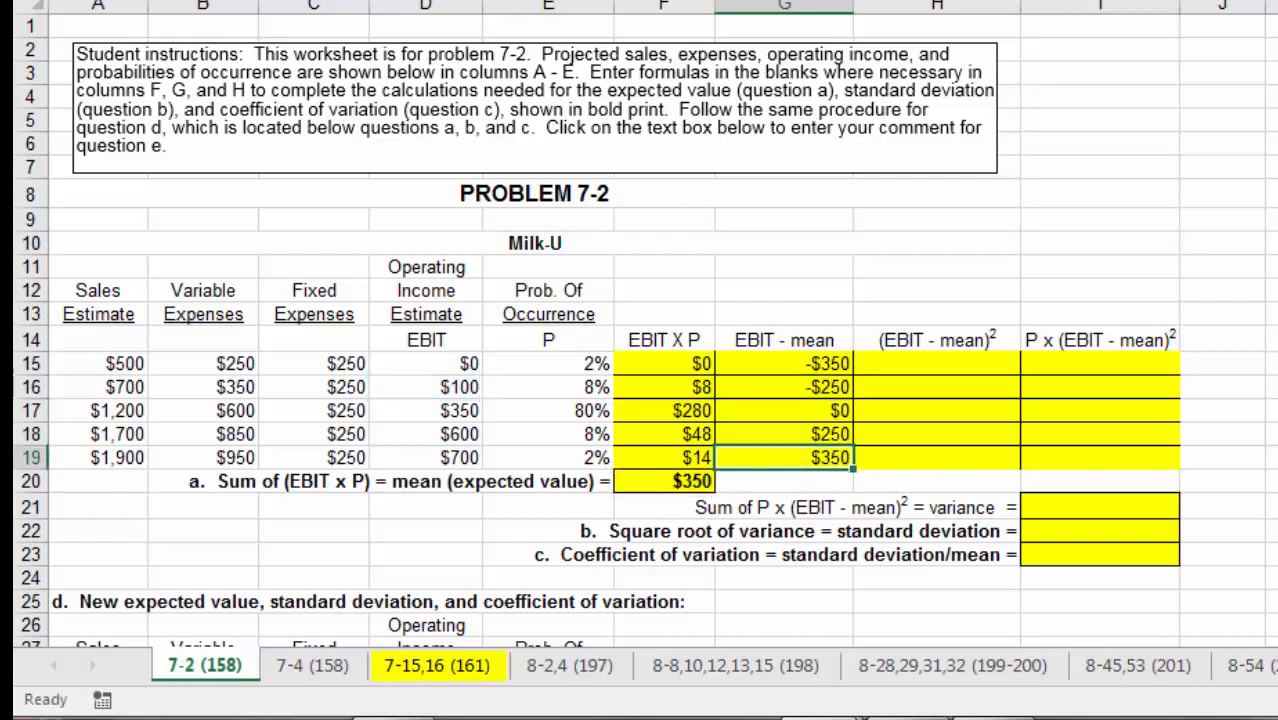
pyautogui.press('F2')
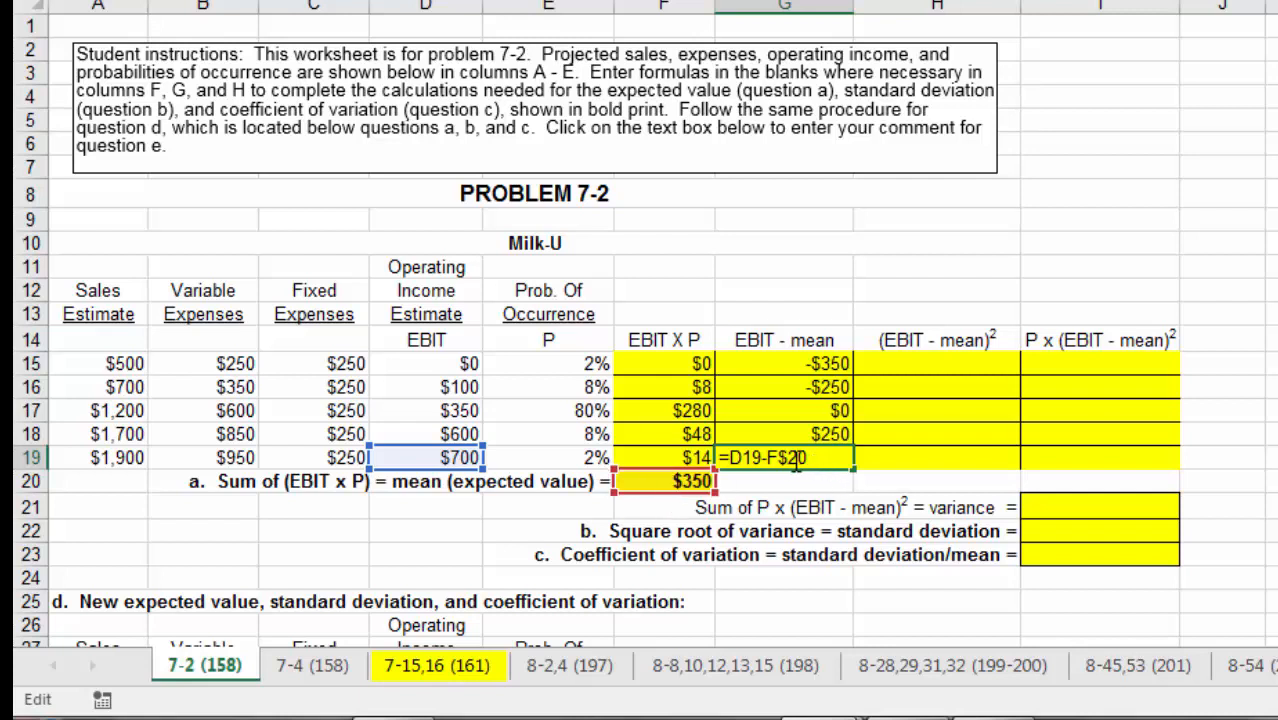
# Step: Enter the squared-deviation formula =G15^2 in H15 and fill it down through H19
pyautogui.click(950, 364)
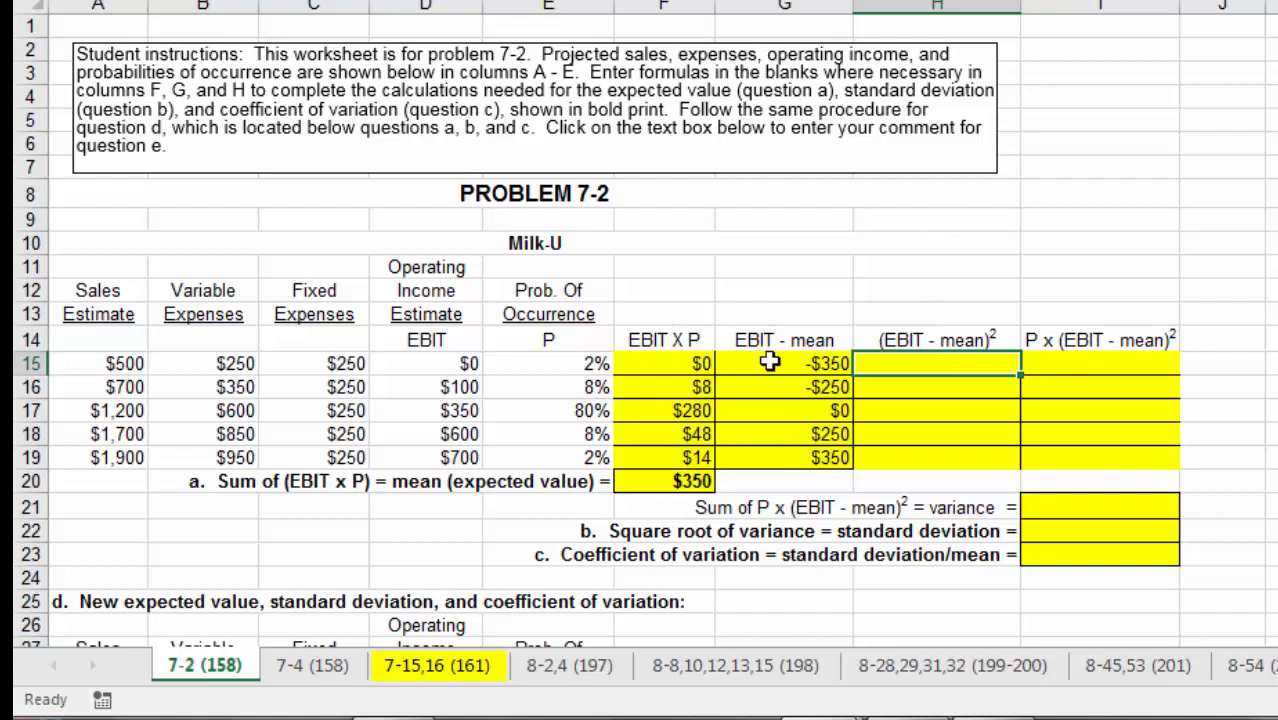
pyautogui.write('=')
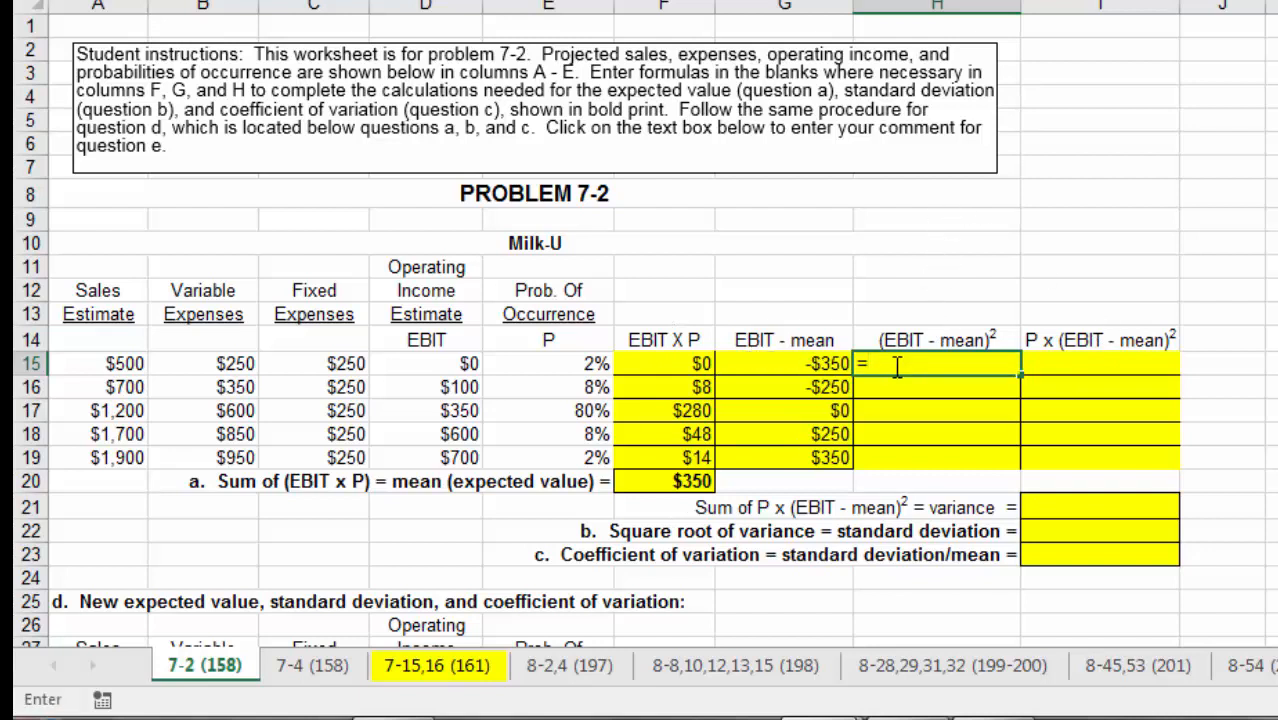
pyautogui.click(828, 364)
pyautogui.write('^2')
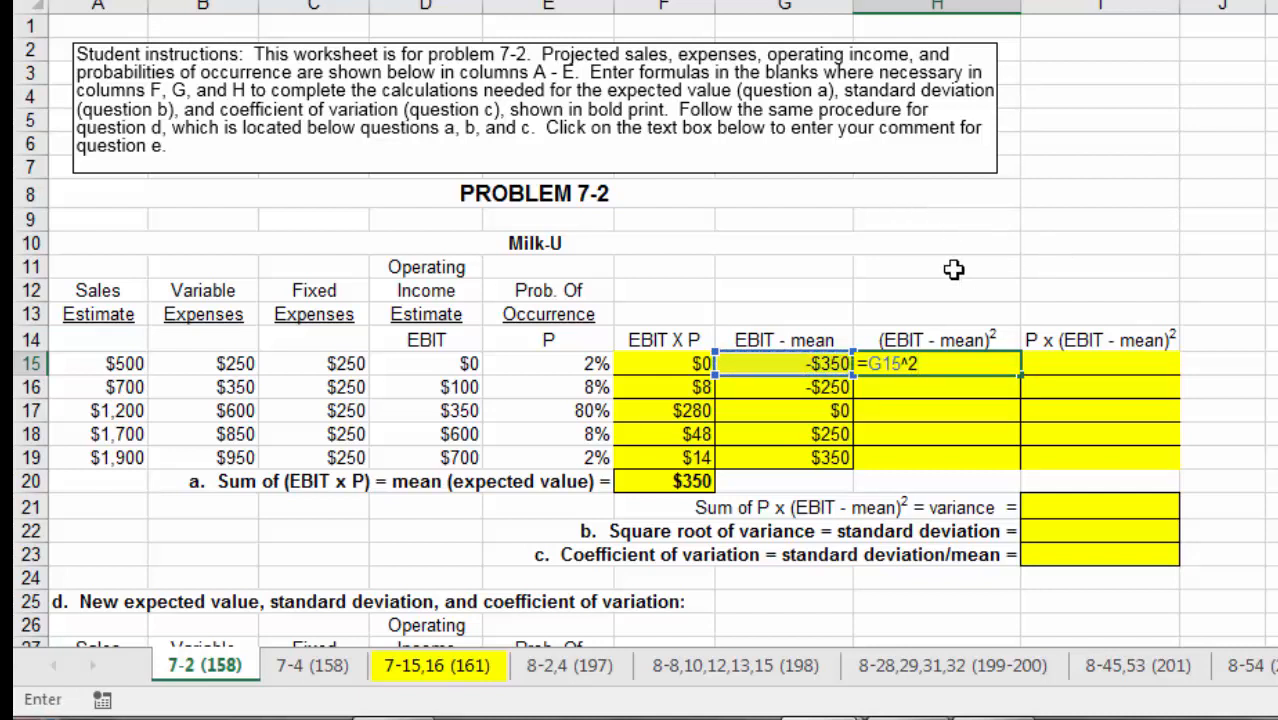
pyautogui.hotkey('ctrl', 'Return')
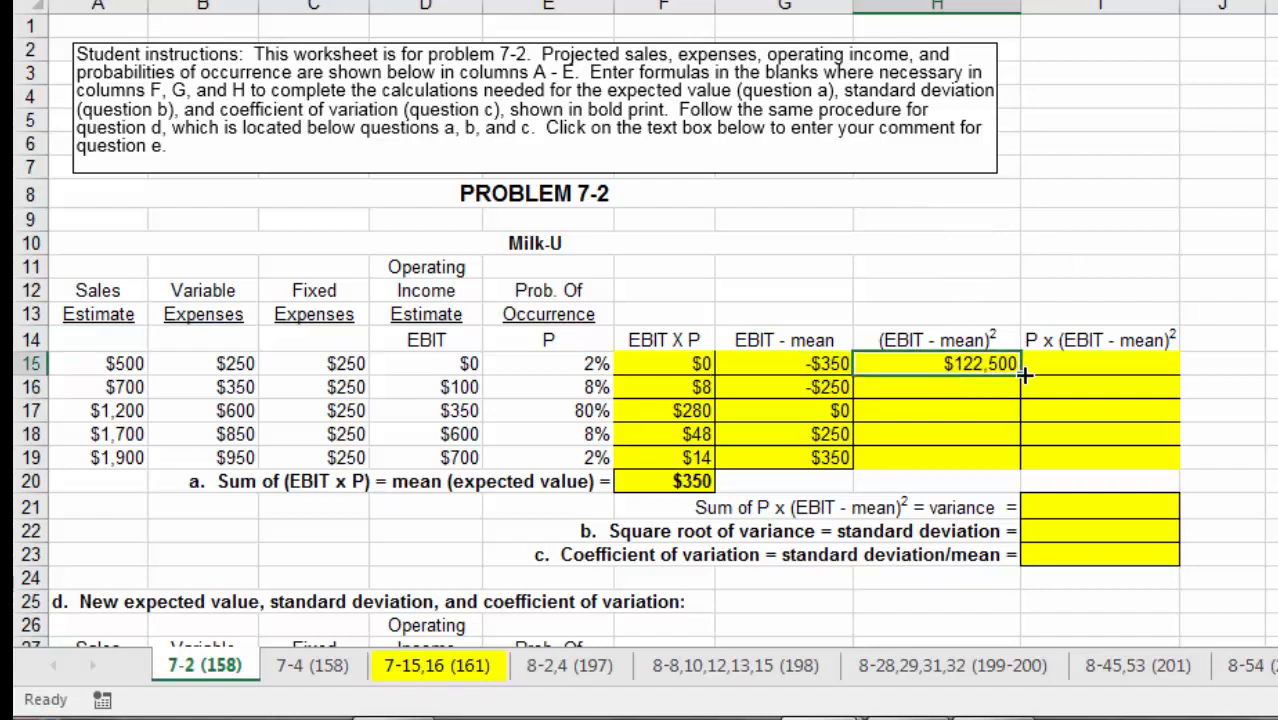
pyautogui.moveTo(1018, 373); pyautogui.dragTo(1015, 458)
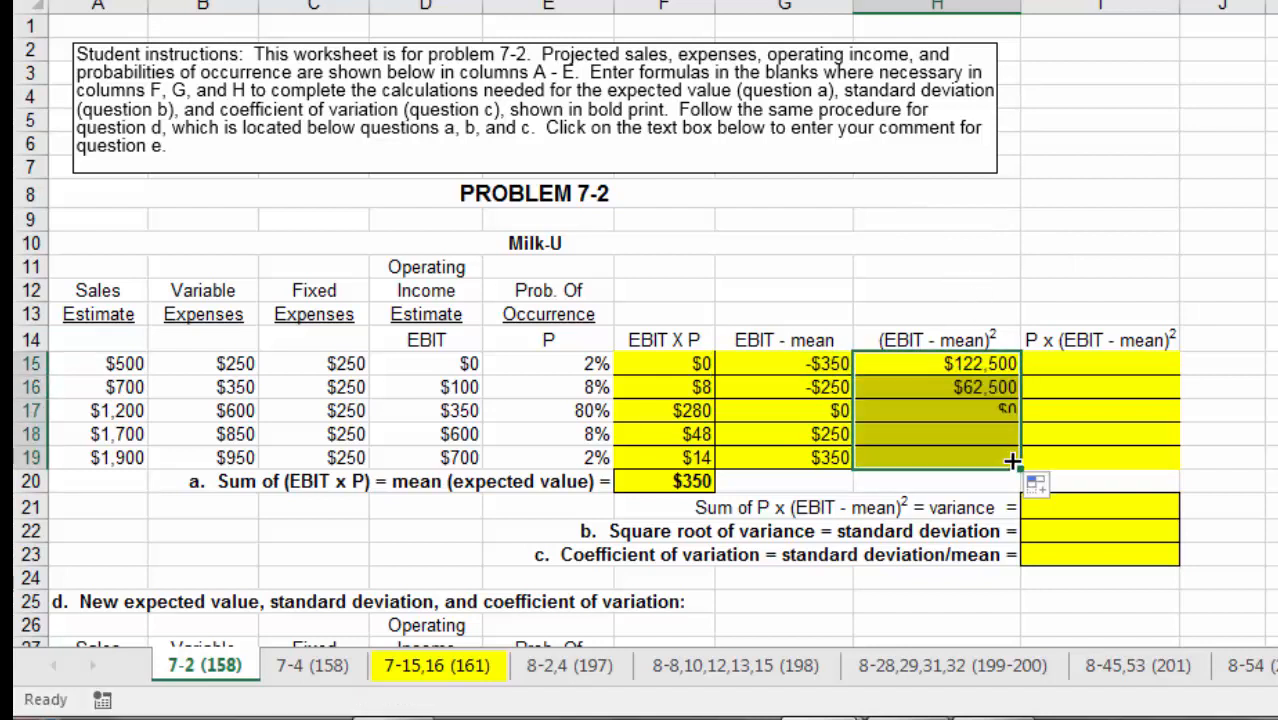
pyautogui.click(1256, 327)
# Step: Enter the P x (EBIT - mean)² formula =H15*E15 in I15 and fill it down through I19
pyautogui.click(1058, 366)
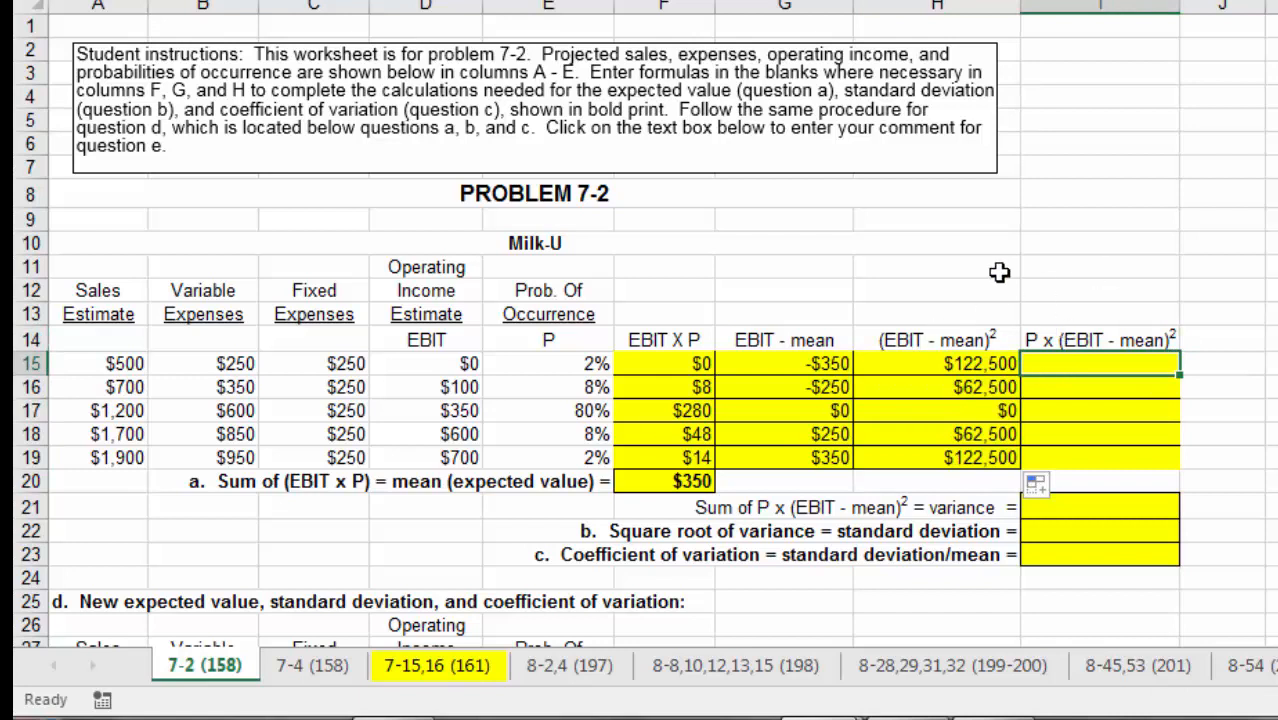
pyautogui.write('=')
pyautogui.click(983, 364)
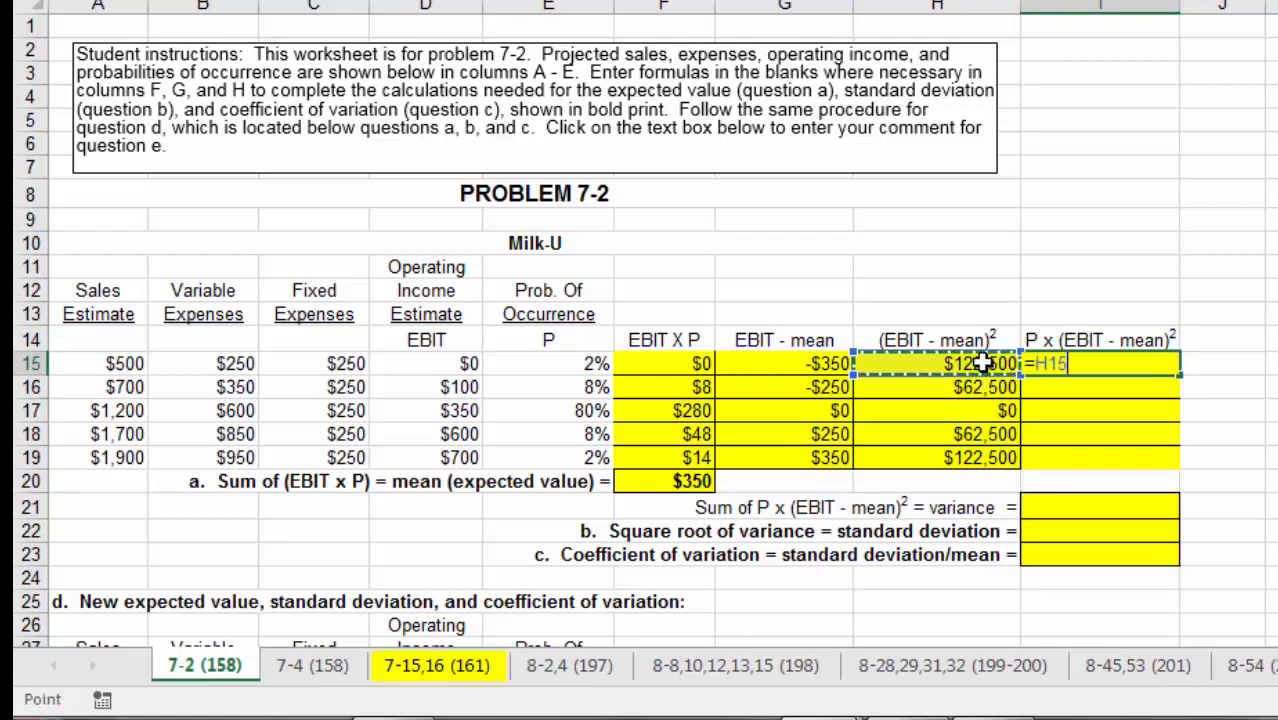
pyautogui.write('*')
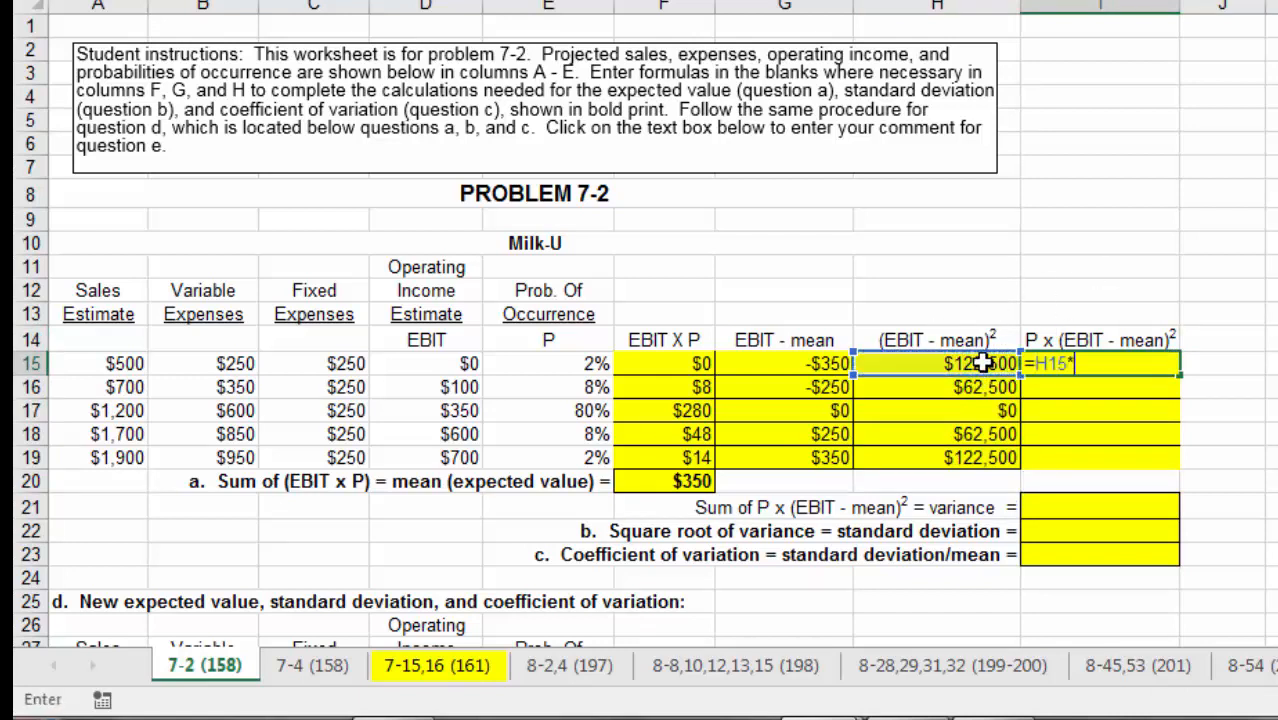
pyautogui.click(535, 357)
pyautogui.press('Return')
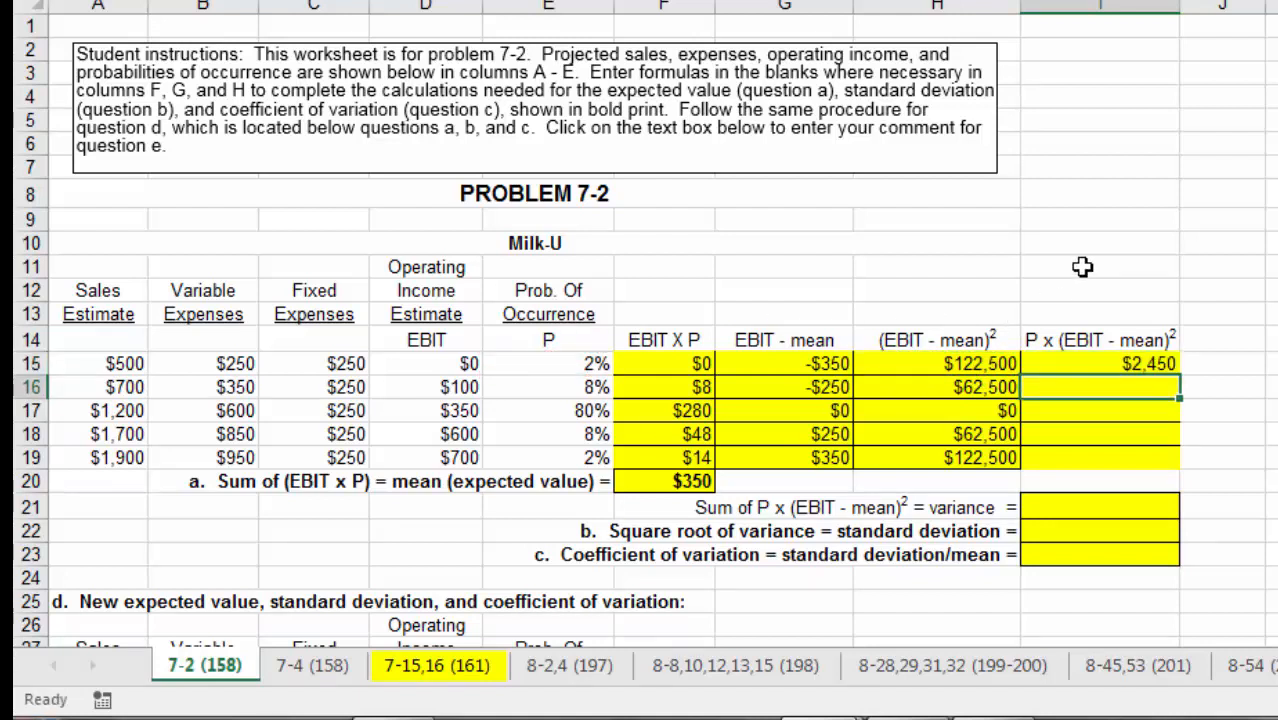
pyautogui.click(1168, 365)
pyautogui.moveTo(1178, 374); pyautogui.dragTo(1082, 460)
pyautogui.click(1222, 462)
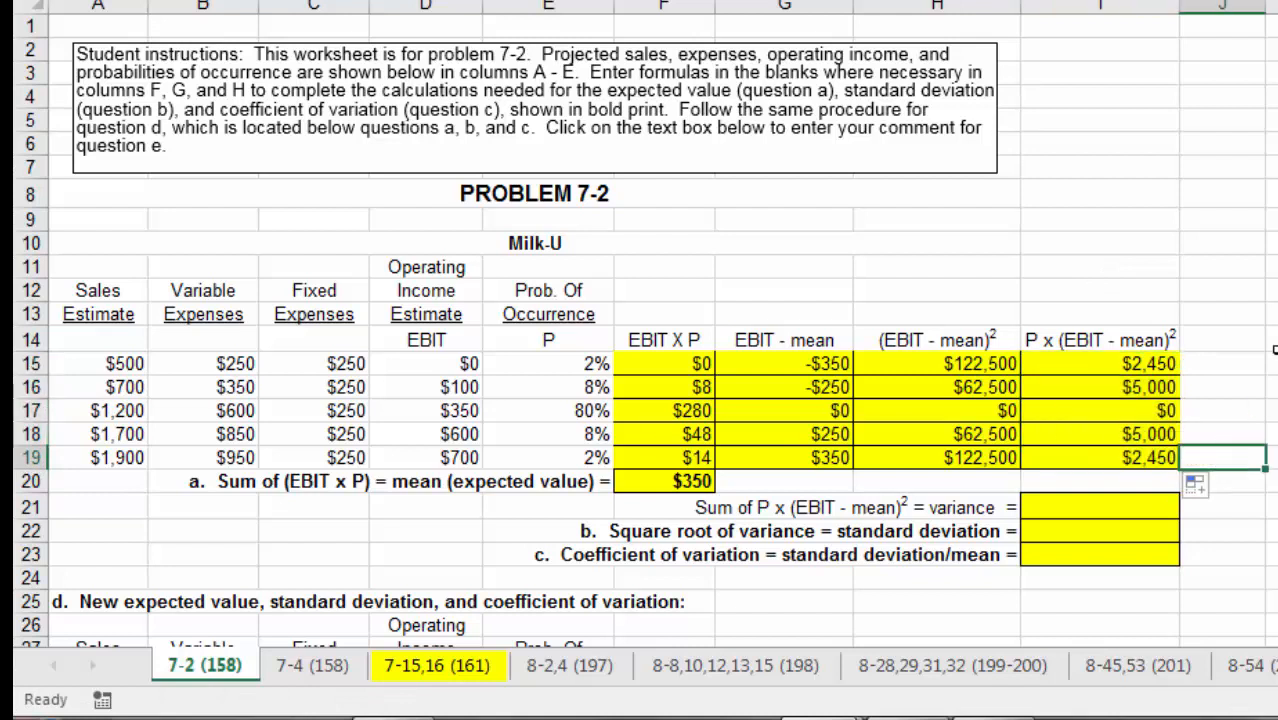
pyautogui.click(812, 345)
pyautogui.click(900, 340)
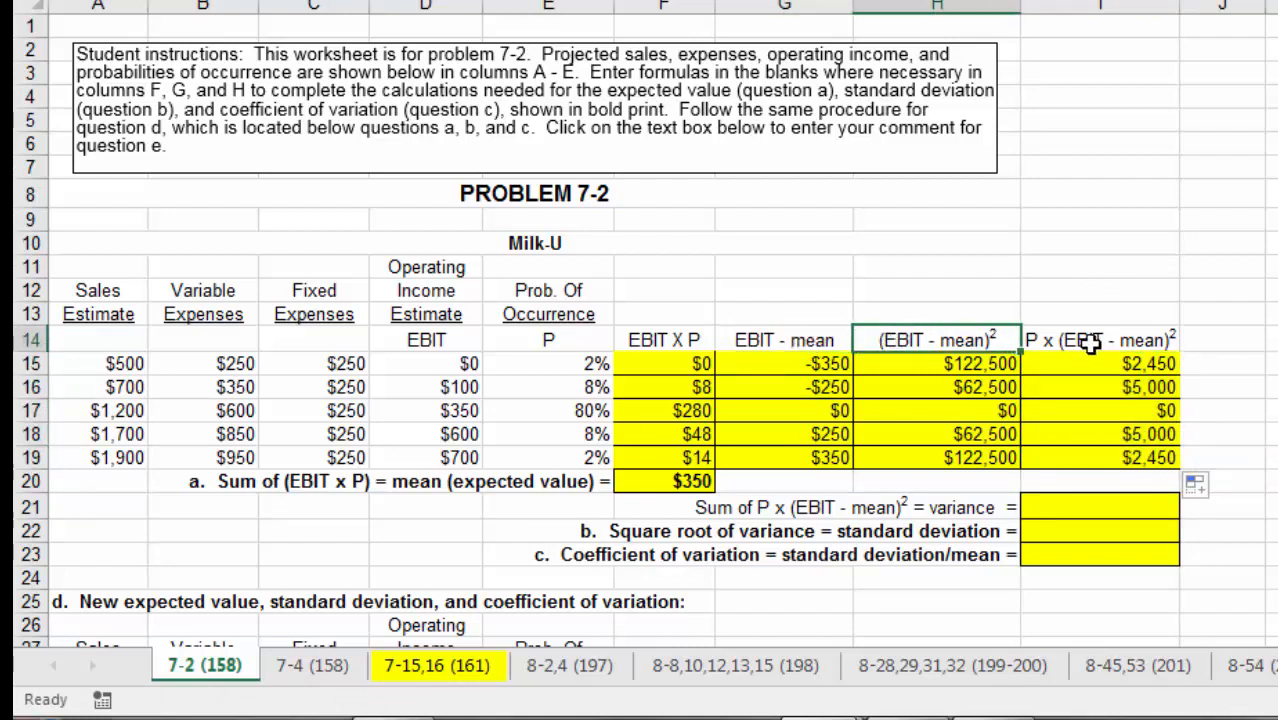
pyautogui.click(1088, 342)
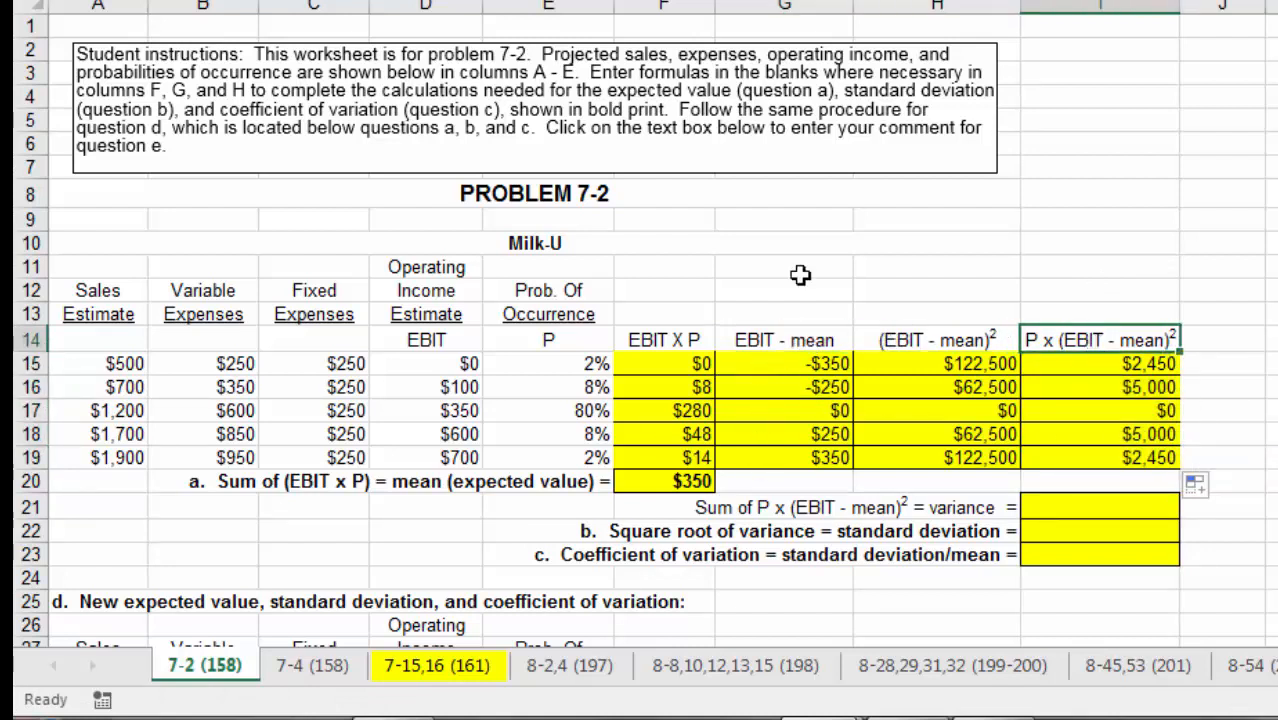
pyautogui.click(1268, 364)
# Step: Calculate the variance in I21 with the formula =SUM(I15:I19)
pyautogui.scroll(-2, 922, 370)
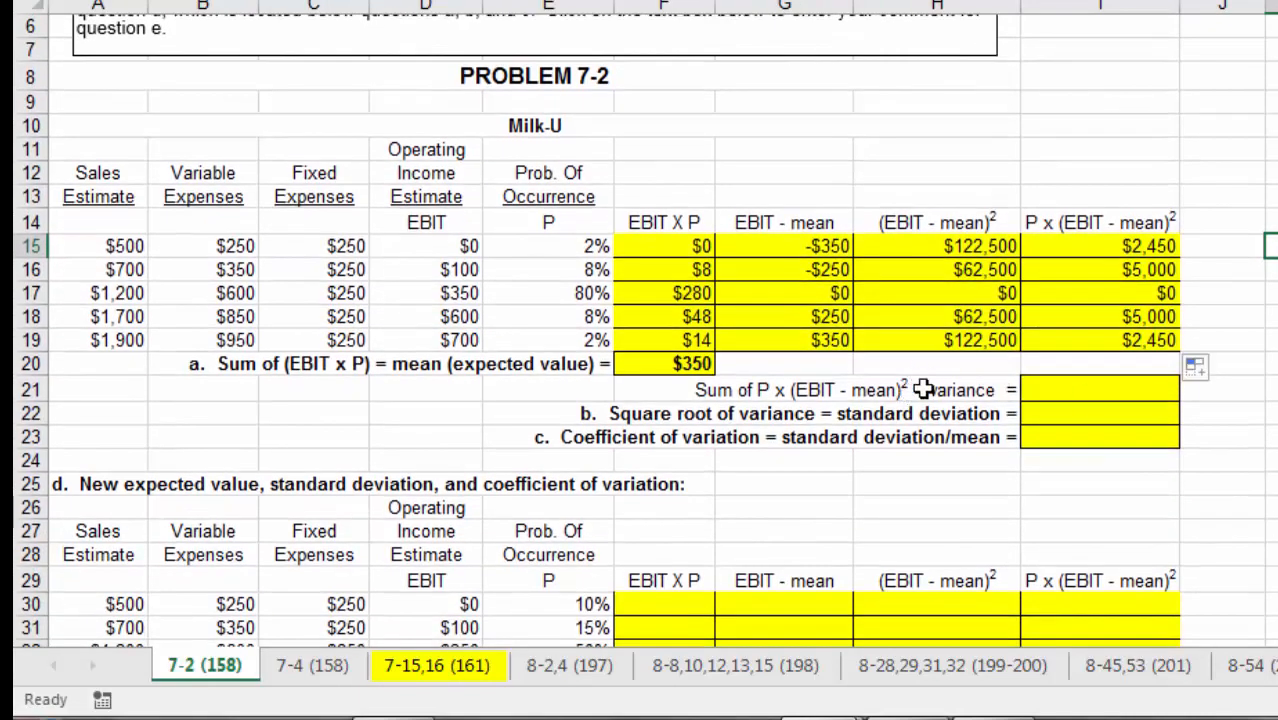
pyautogui.moveTo(1125, 251); pyautogui.dragTo(1125, 340)
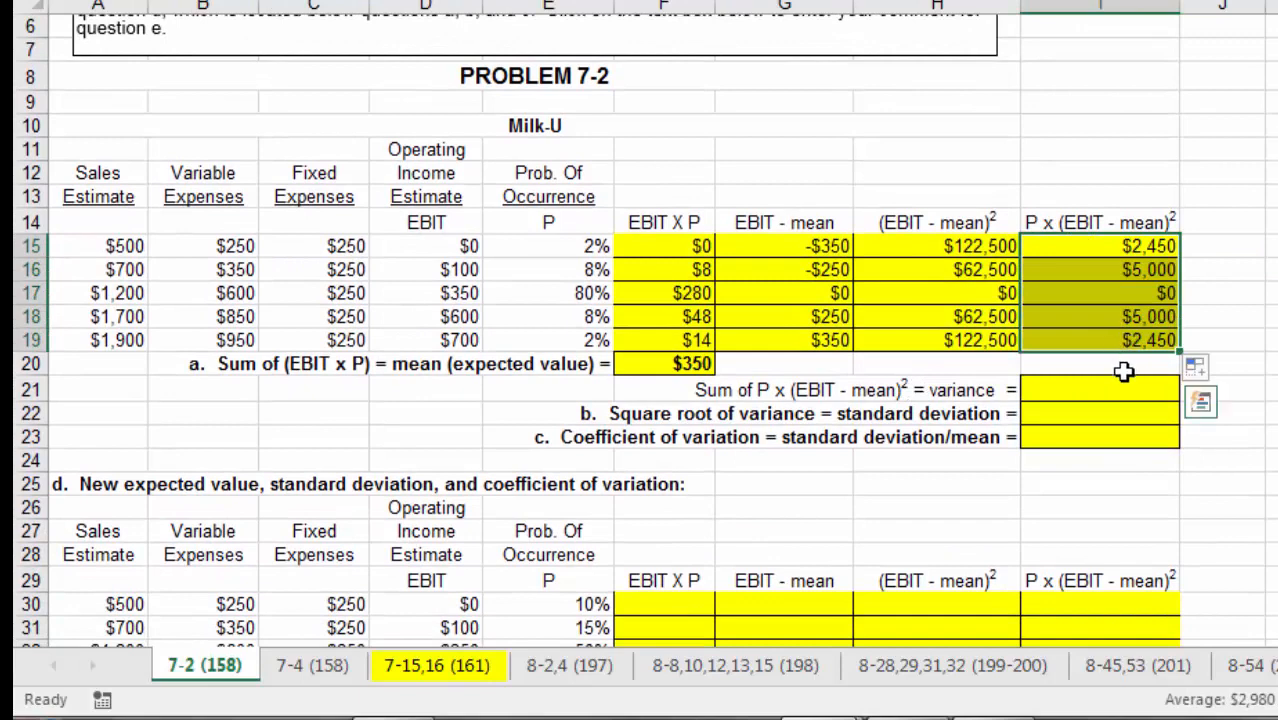
pyautogui.click(1120, 386)
pyautogui.write('=sum')
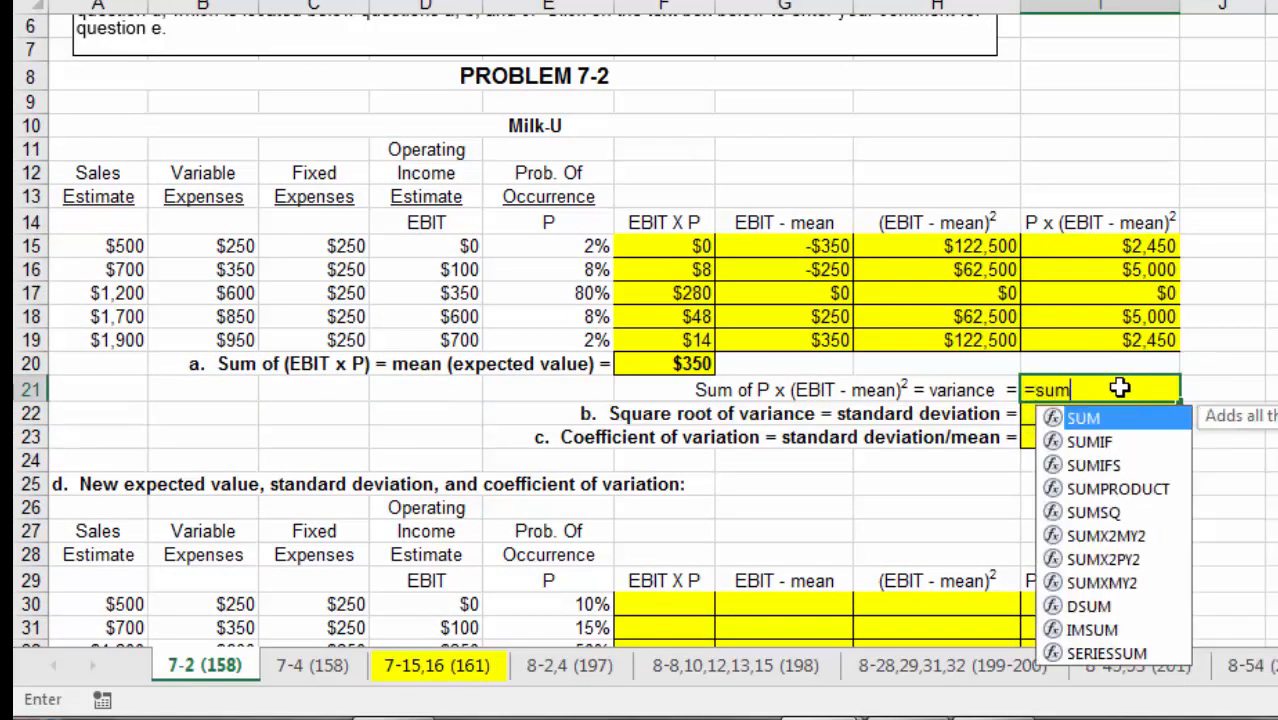
pyautogui.write('(')
pyautogui.moveTo(1106, 243); pyautogui.dragTo(1105, 342)
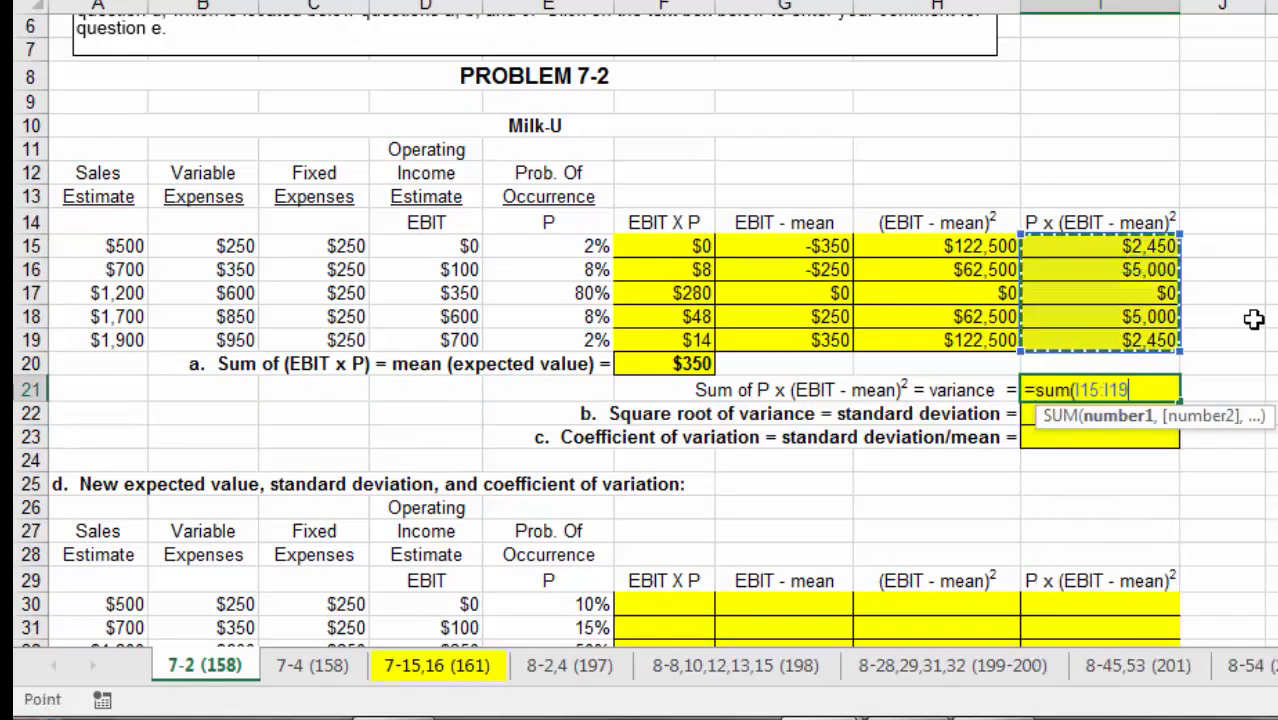
pyautogui.press('Return')
pyautogui.click(1140, 390)
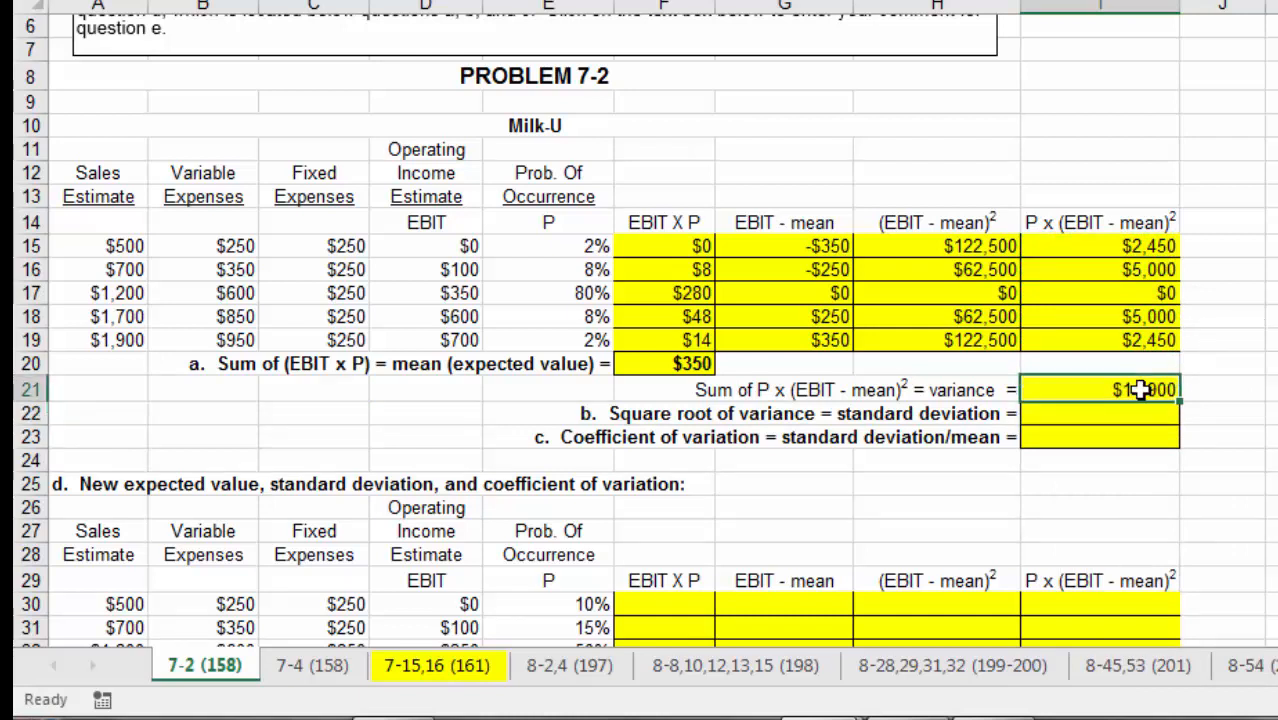
# Step: Calculate the standard deviation in I22 as the square root of the variance, =SQRT(I21)
pyautogui.click(1130, 424)
pyautogui.write('=sq')
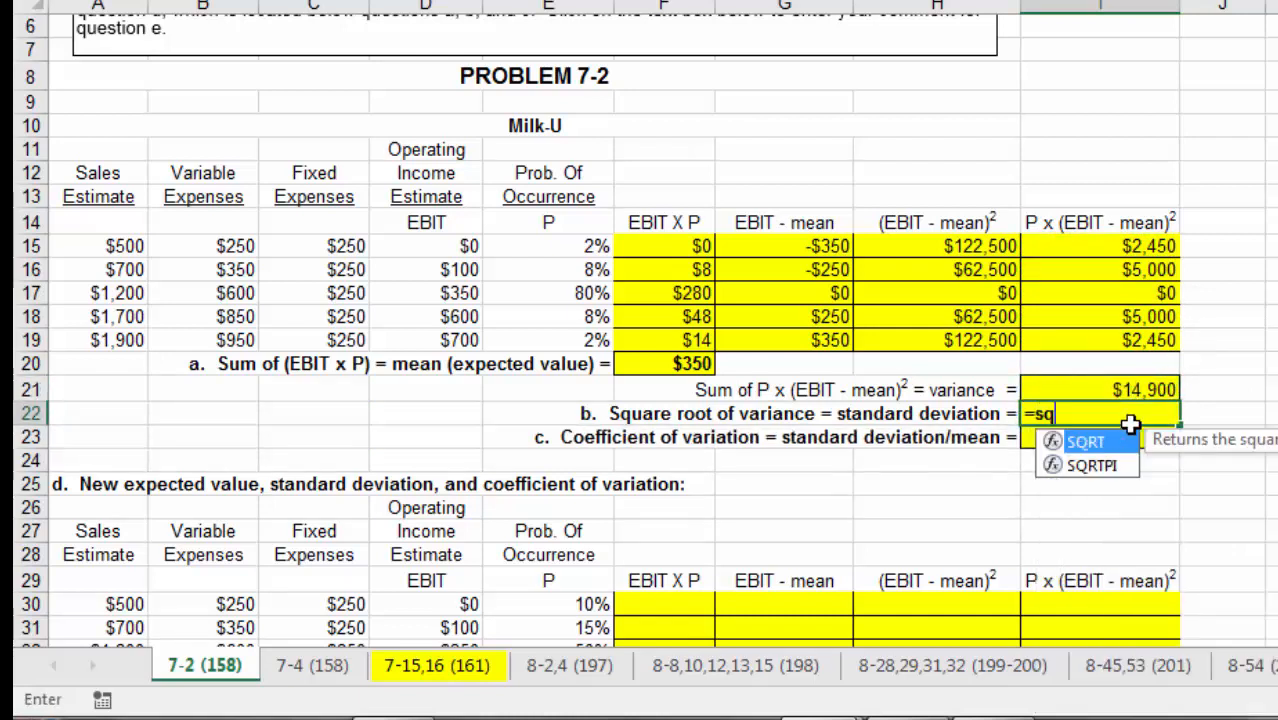
pyautogui.write('rt(')
pyautogui.click(1140, 390)
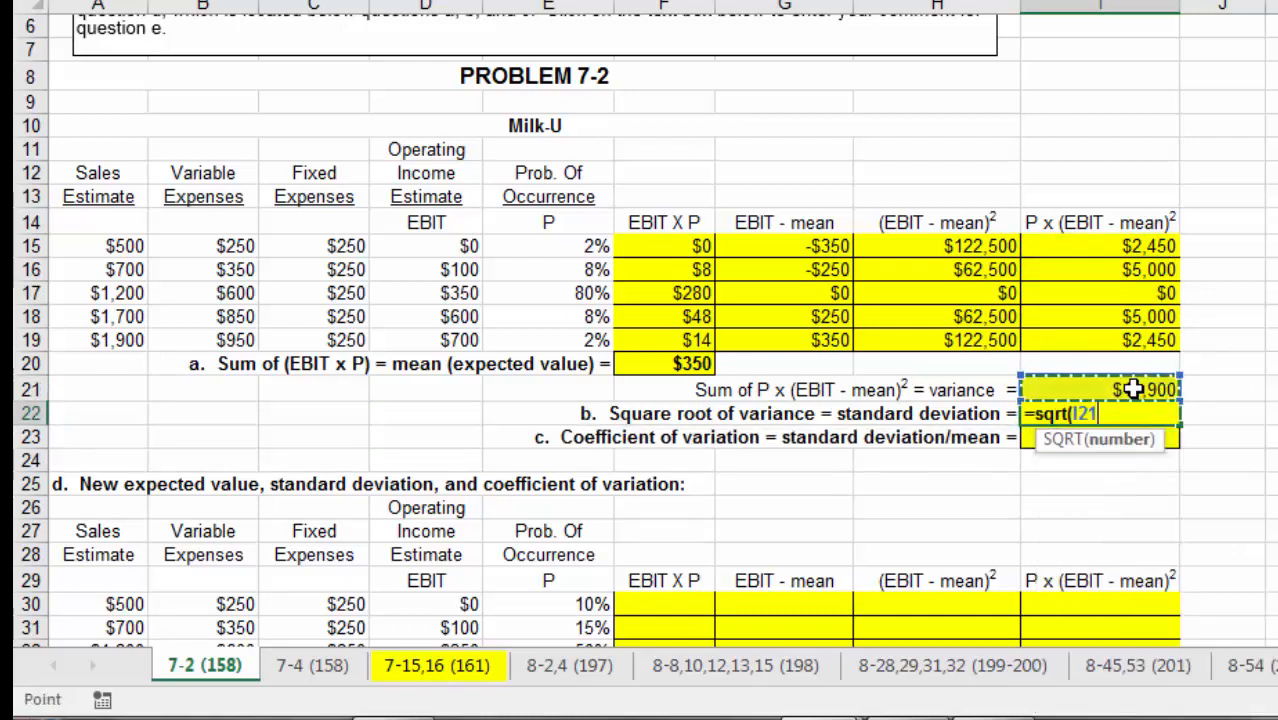
pyautogui.press('Return')
pyautogui.click(1157, 414)
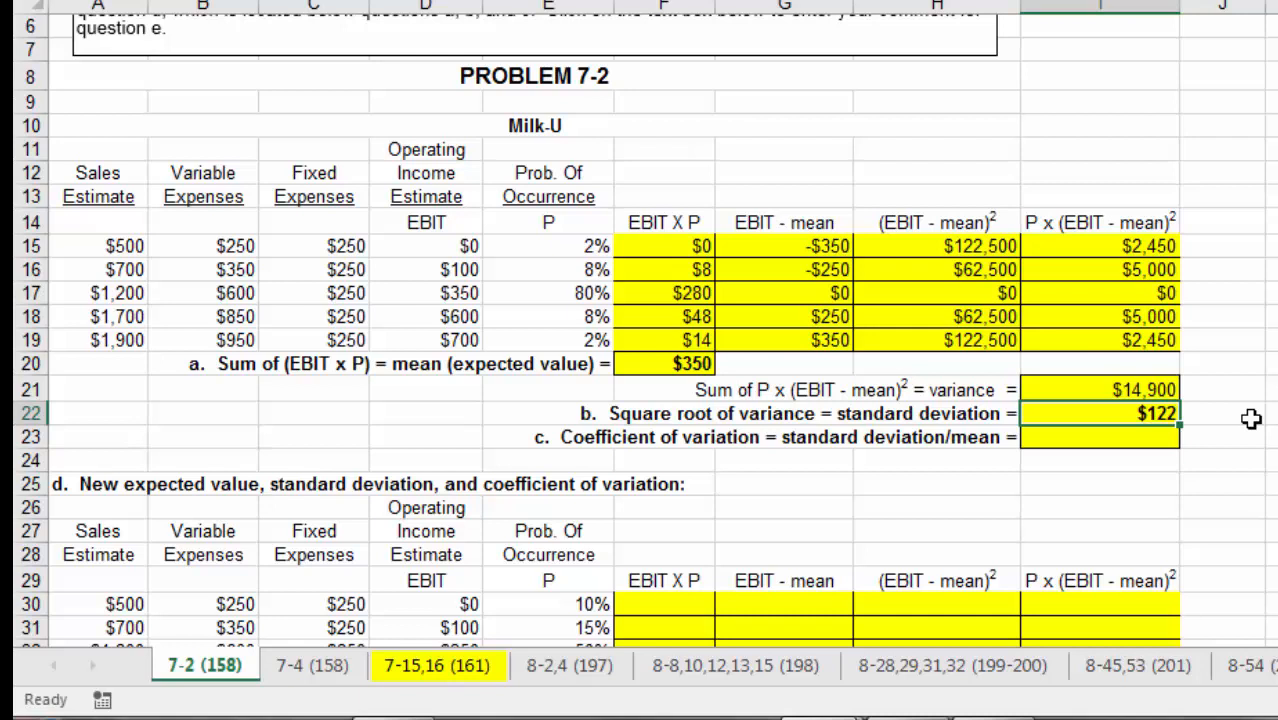
# Step: Calculate the coefficient of variation in I23 by dividing the standard deviation by the mean, =I22/F20
pyautogui.click(1097, 438)
pyautogui.click(832, 436)
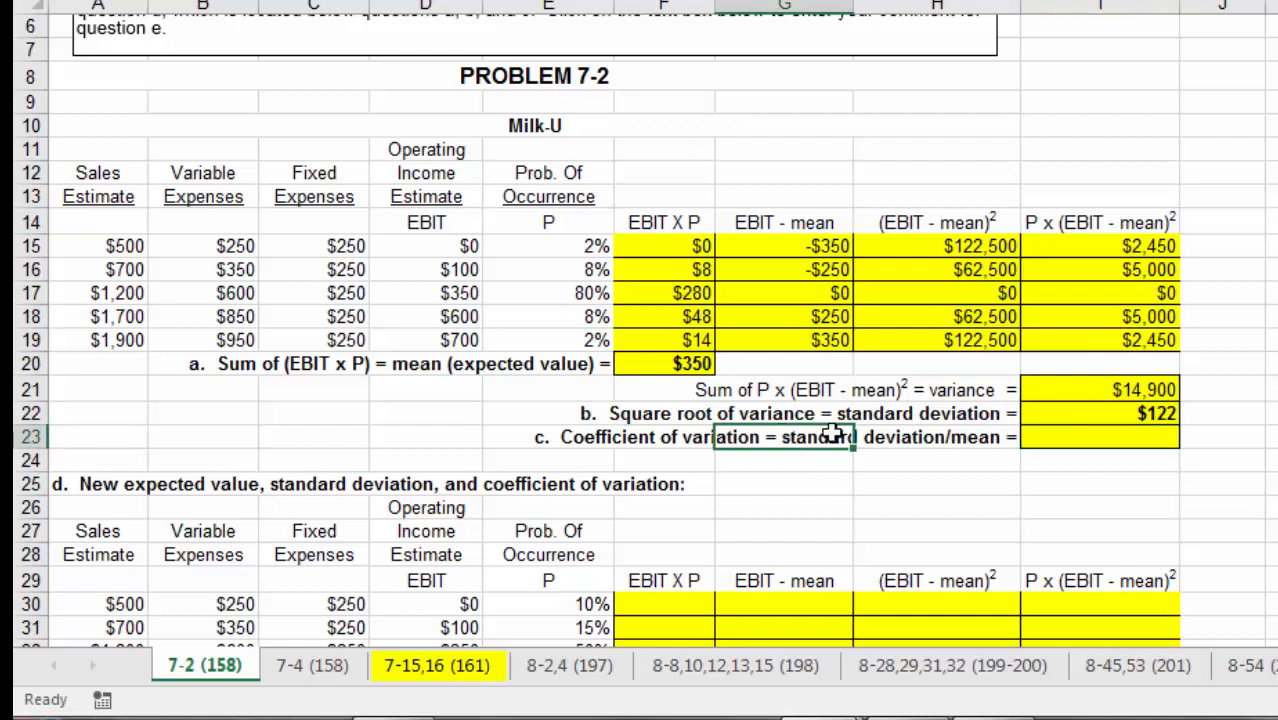
pyautogui.moveTo(832, 434); pyautogui.dragTo(918, 434)
pyautogui.click(1095, 458)
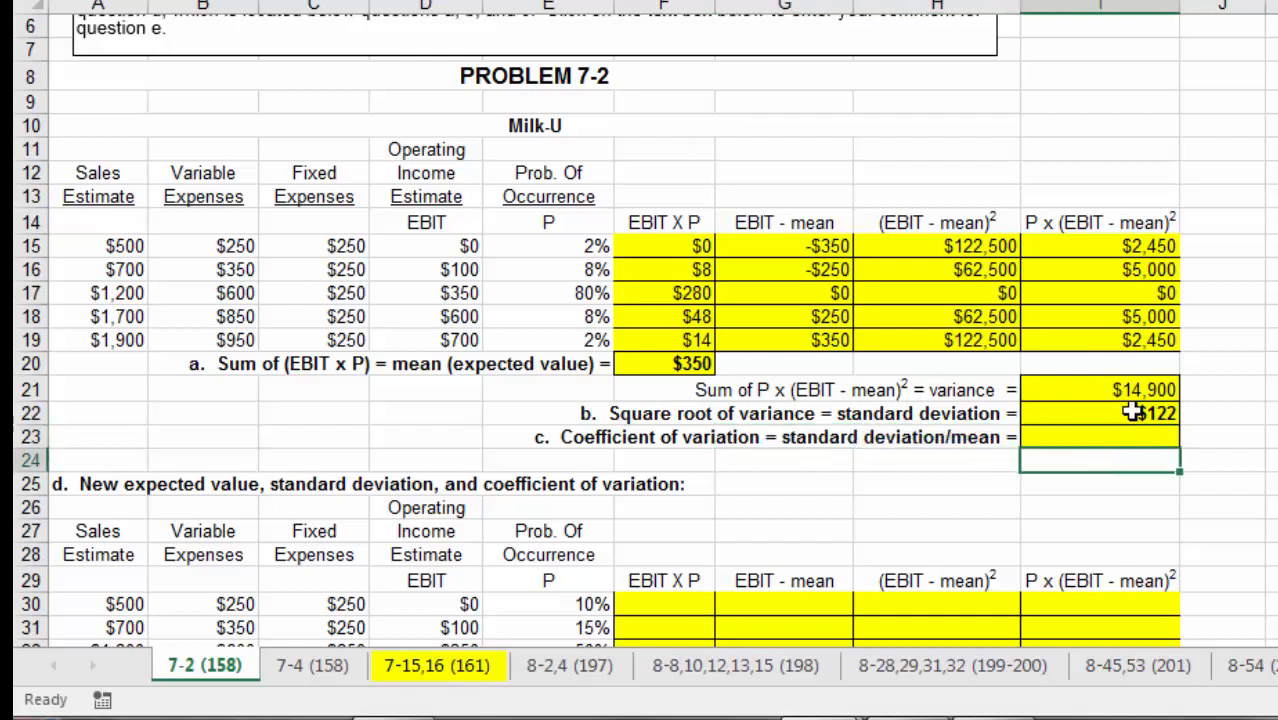
pyautogui.click(1128, 432)
pyautogui.write('=')
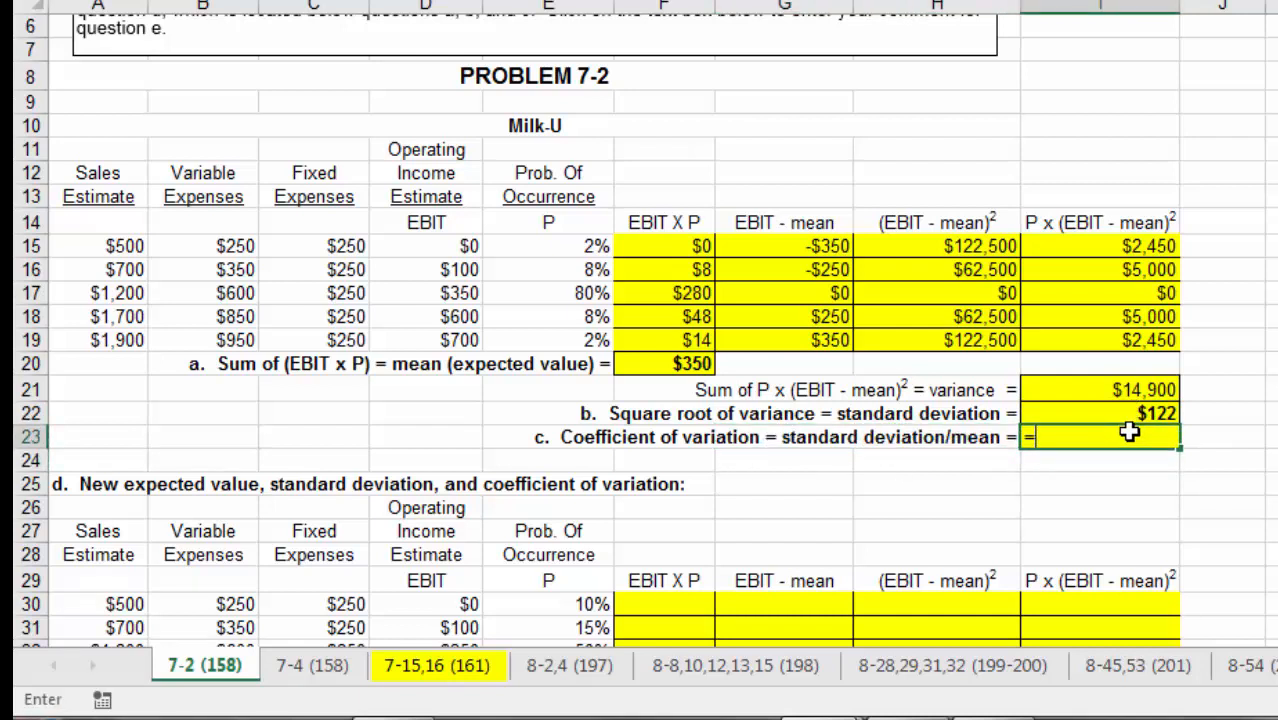
pyautogui.click(1129, 414)
pyautogui.write('/')
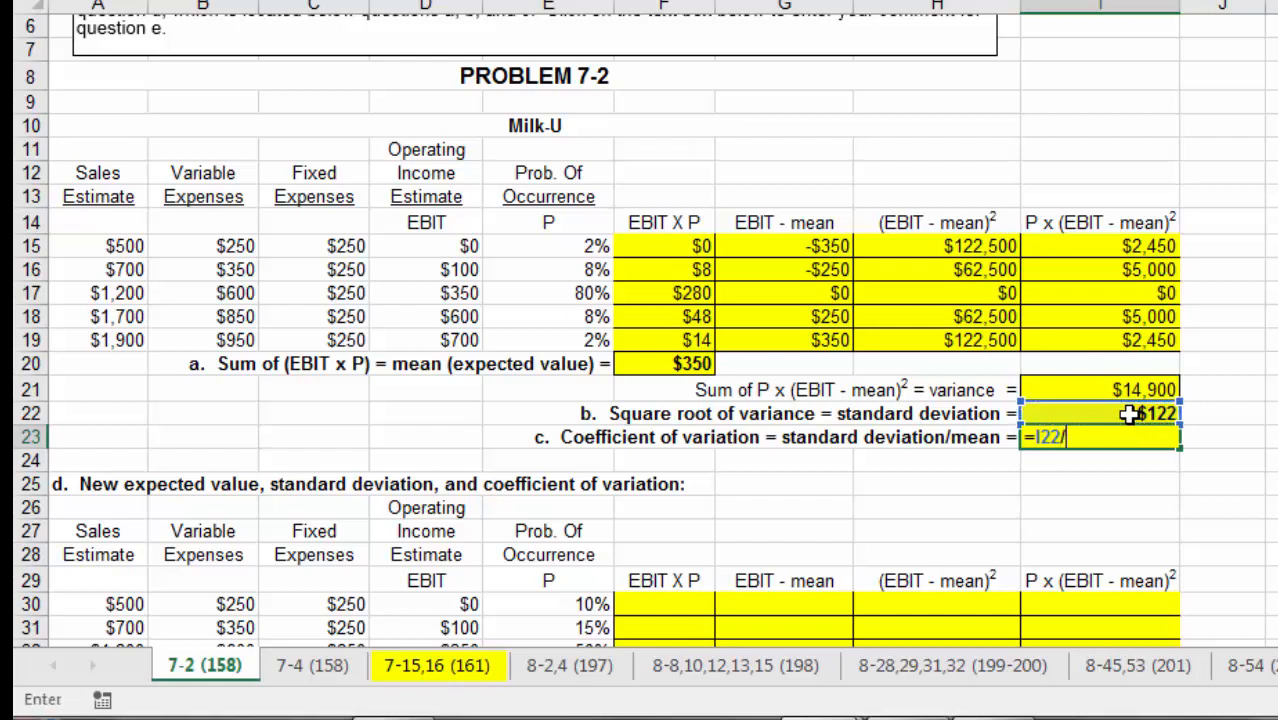
pyautogui.click(698, 365)
pyautogui.press('Return')
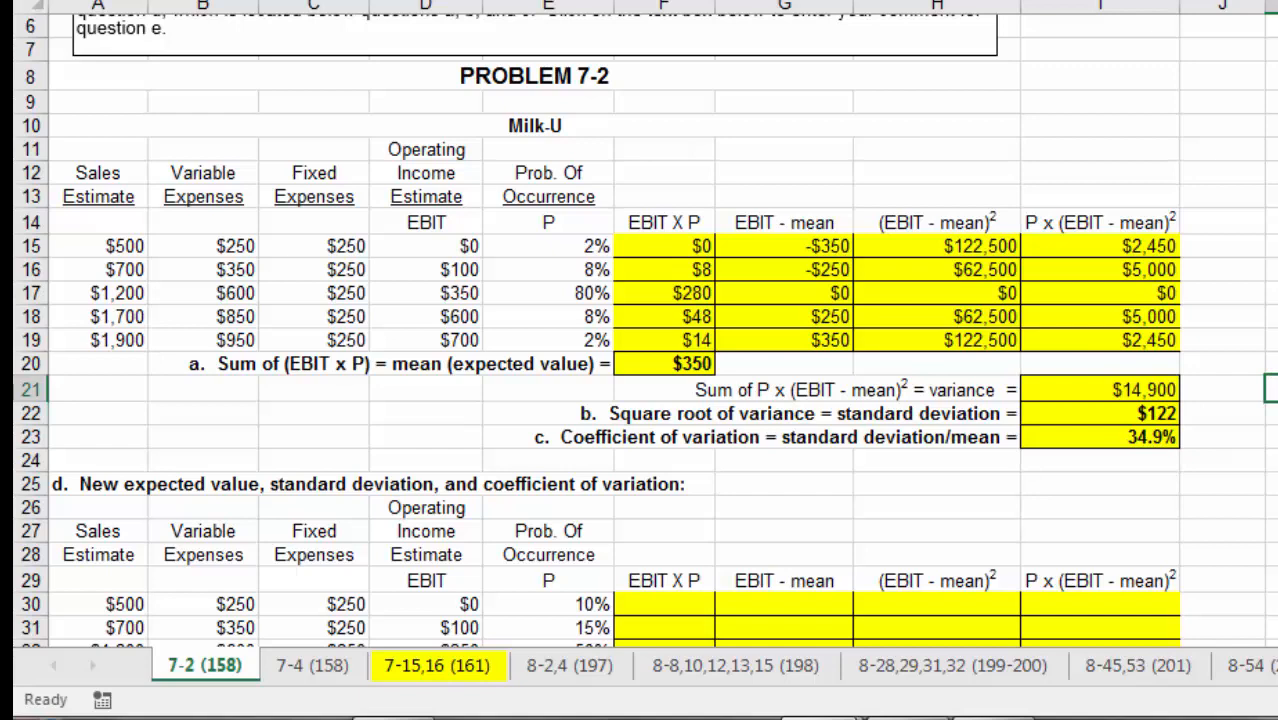
# Step: Examine the part d table, comparing its sales estimates and probabilities of occurrence with those of the first table
pyautogui.scroll(-2, 644, 330)
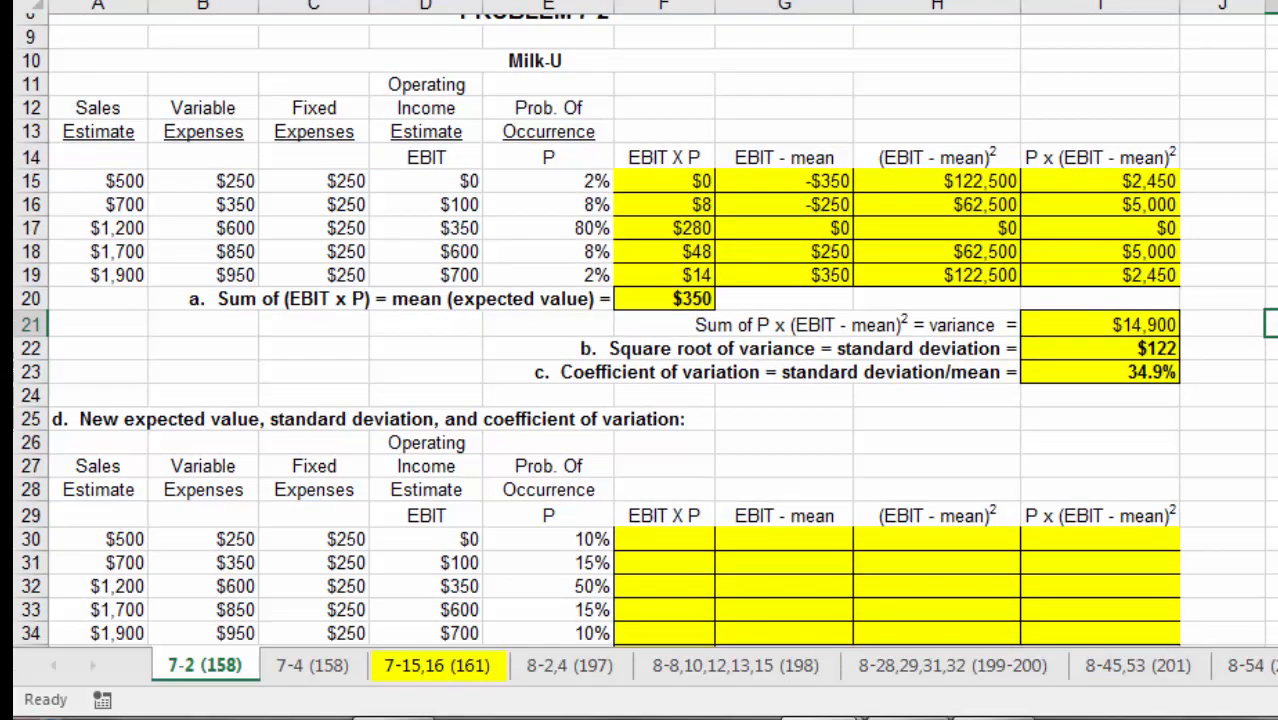
pyautogui.scroll(-1, 644, 330)
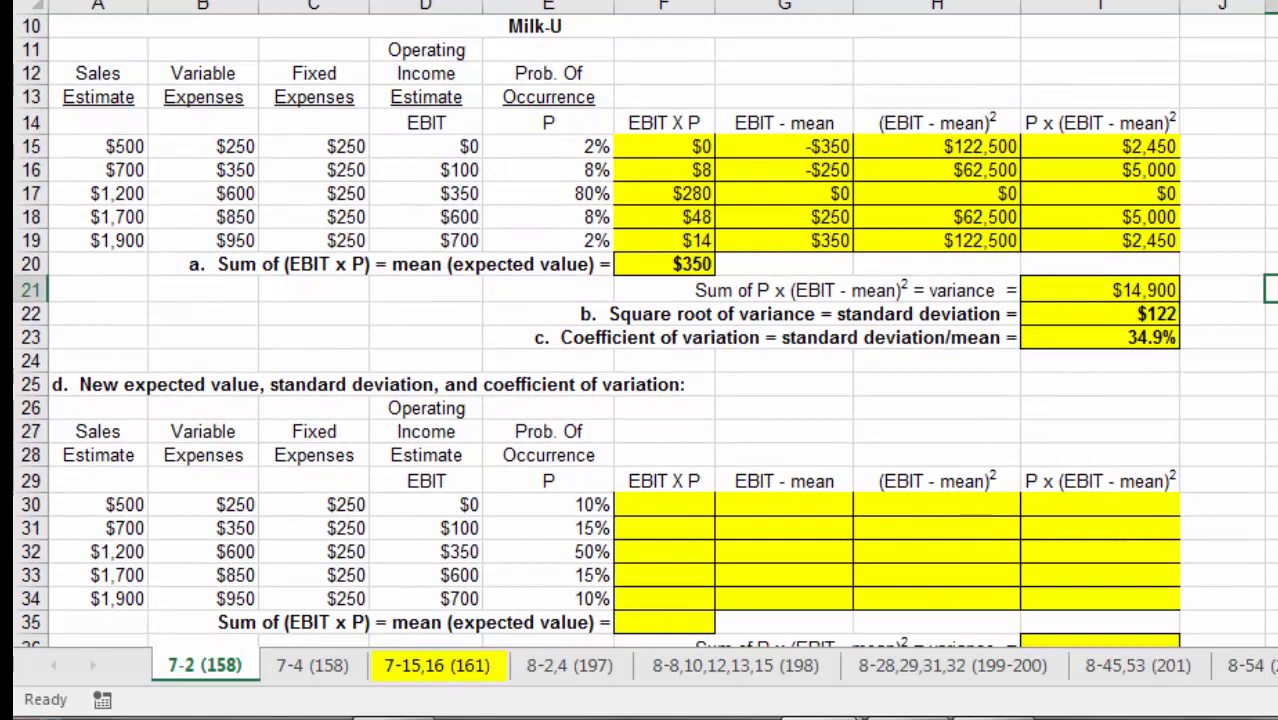
pyautogui.scroll(-2, 644, 330)
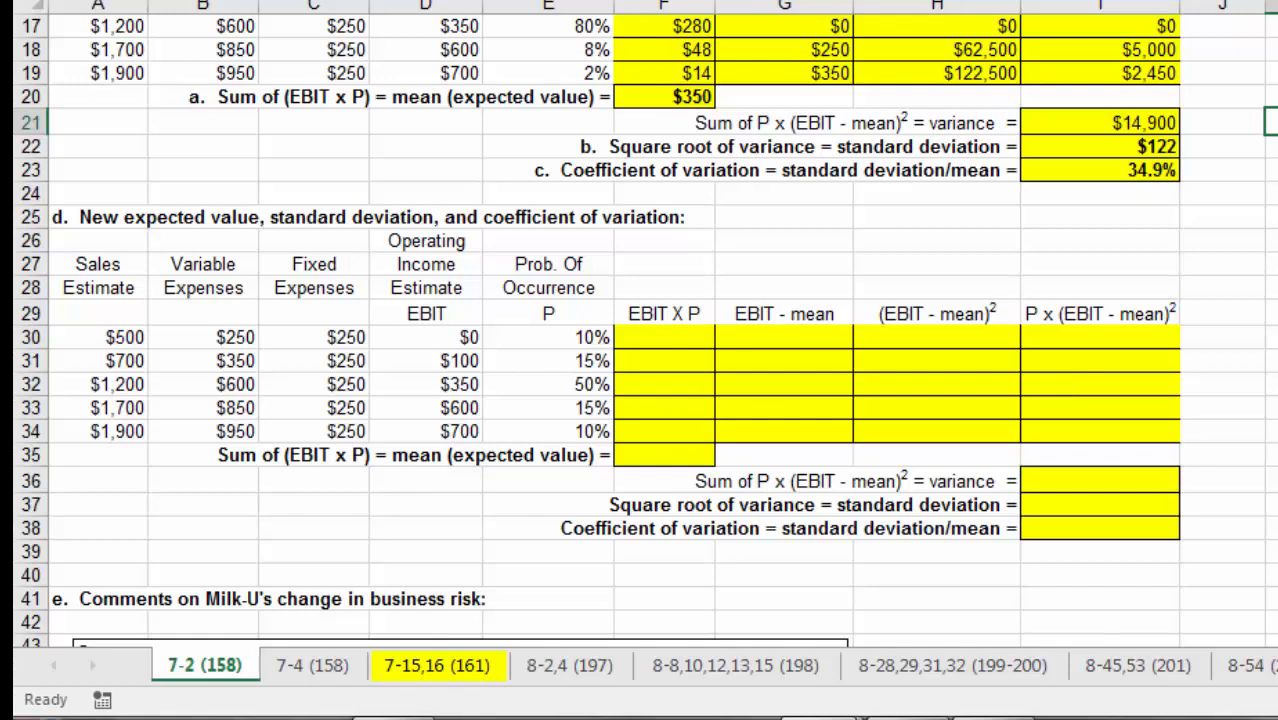
pyautogui.scroll(2, 640, 330)
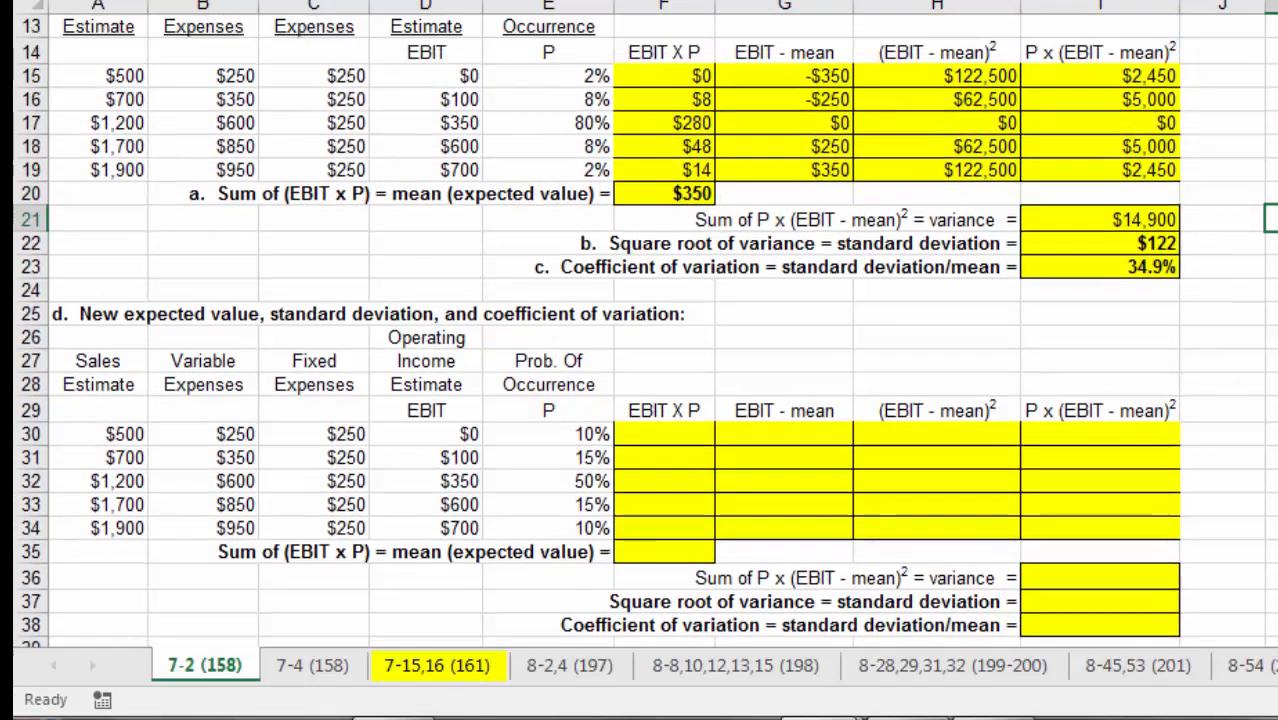
pyautogui.scroll(-1, 1201, 466)
pyautogui.moveTo(585, 410); pyautogui.dragTo(583, 503)
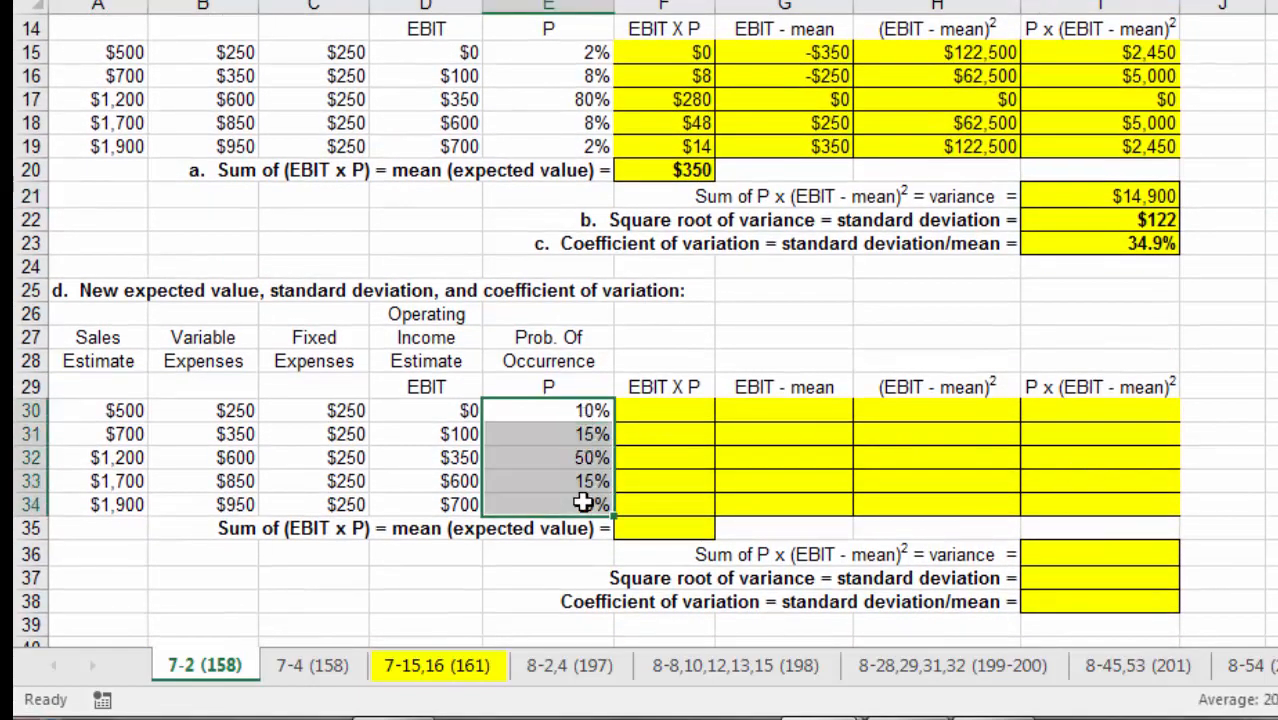
pyautogui.moveTo(120, 412); pyautogui.dragTo(120, 514)
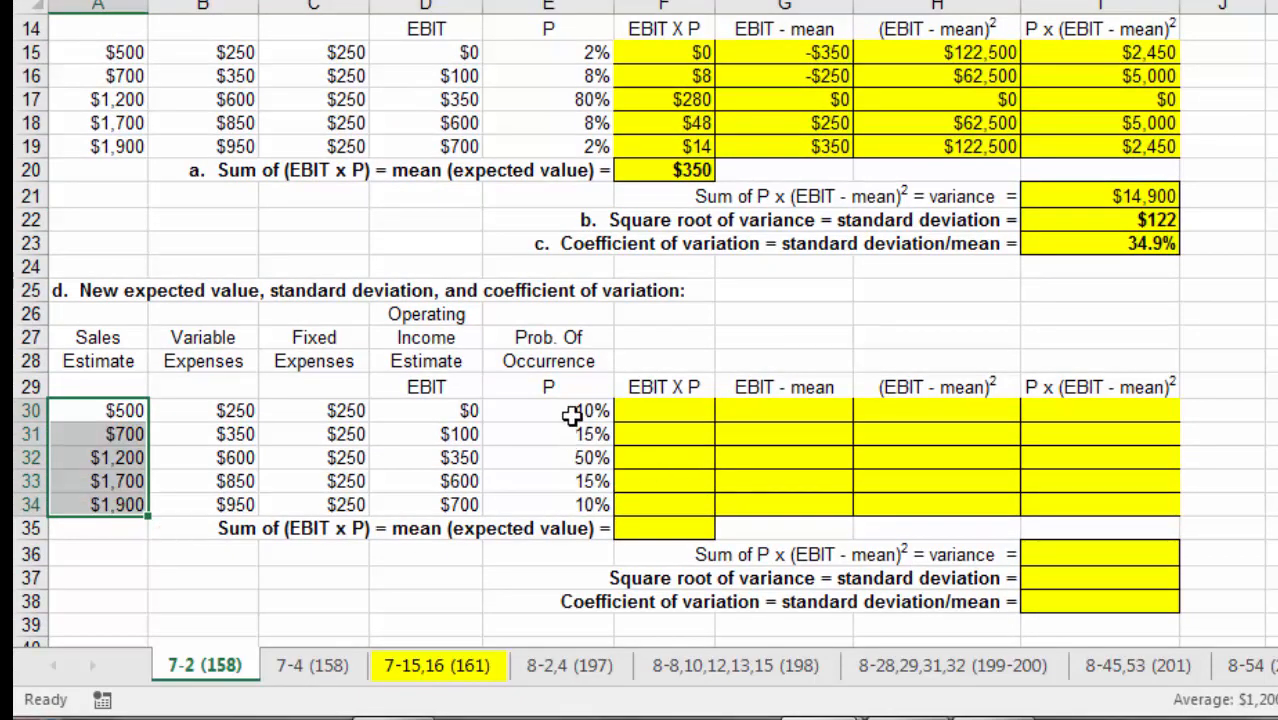
pyautogui.moveTo(585, 407); pyautogui.dragTo(578, 510)
pyautogui.click(1265, 385)
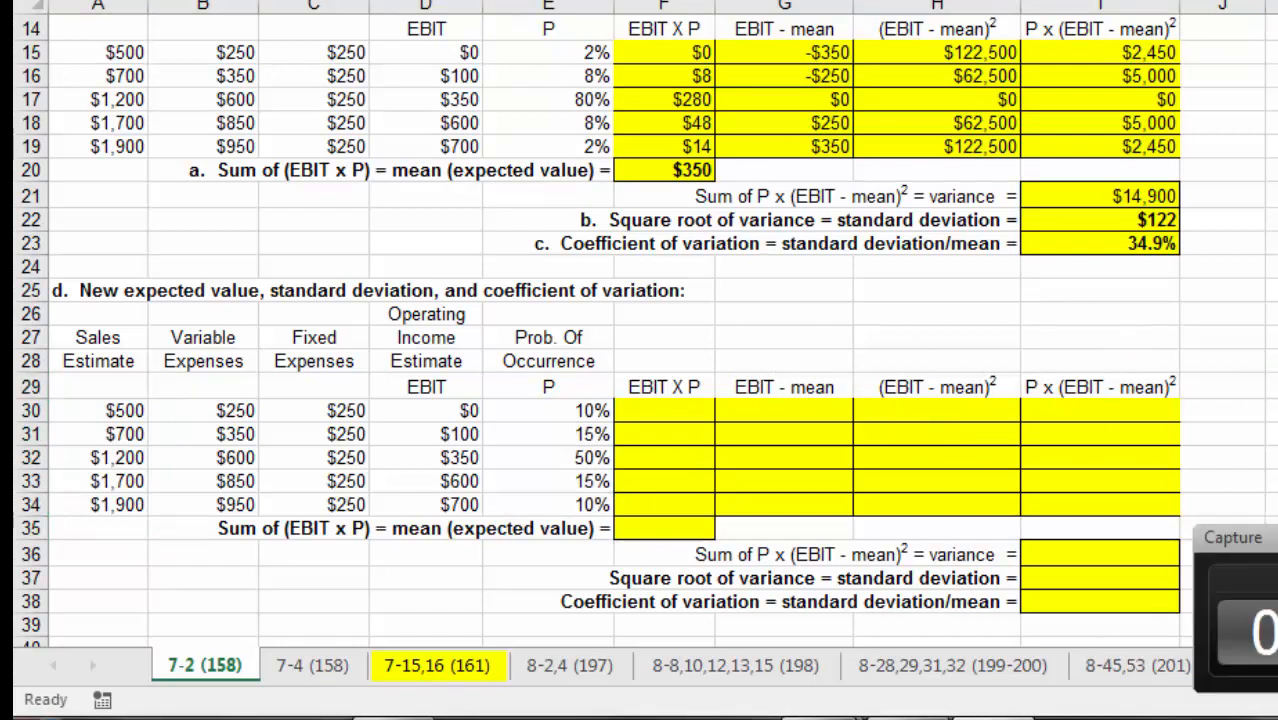
# Step: Try to copy the first table's formulas in F15:I19, F20 and I21:I23 together as one multiple selection
pyautogui.scroll(1, 1182, 180)
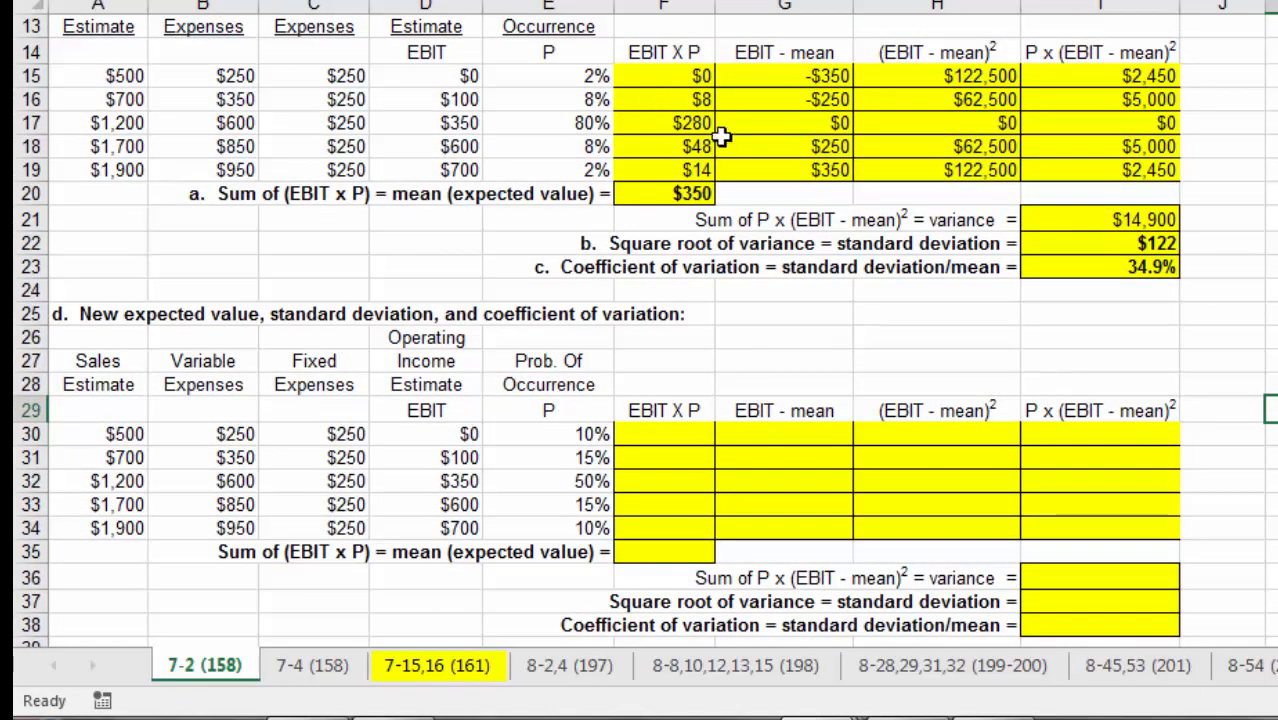
pyautogui.moveTo(678, 81); pyautogui.dragTo(1083, 167)
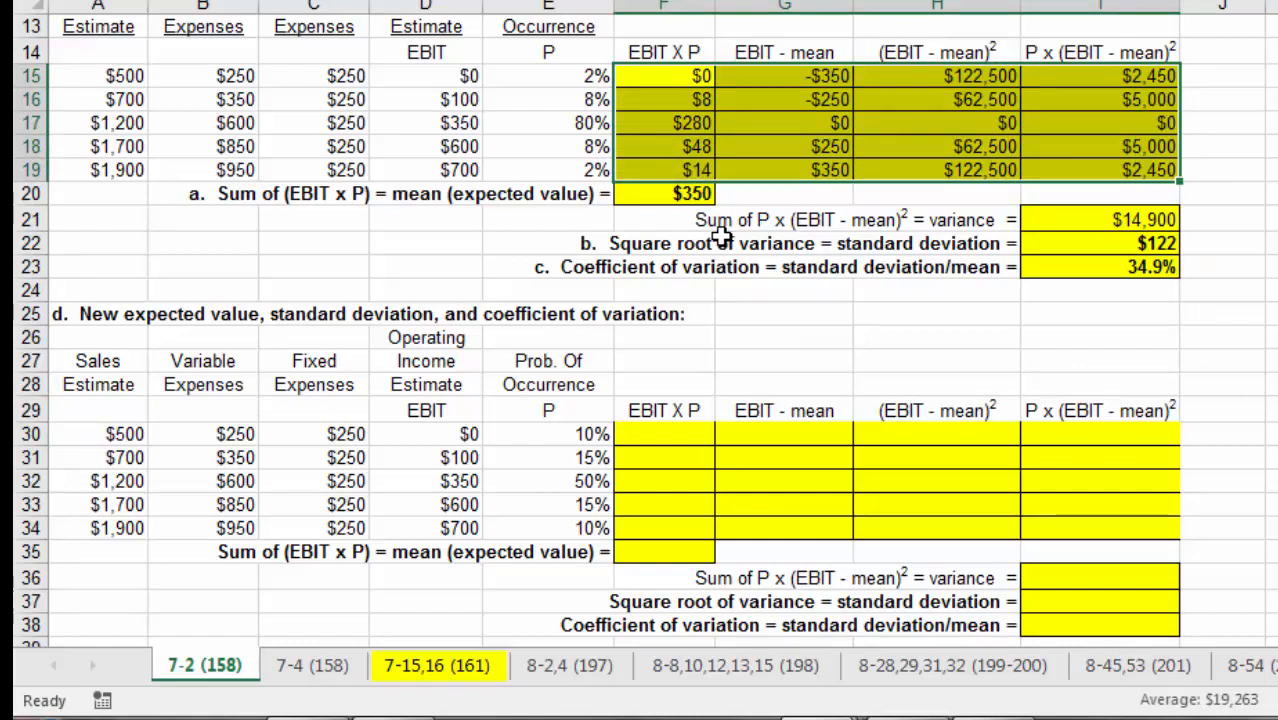
pyautogui.click(678, 195)
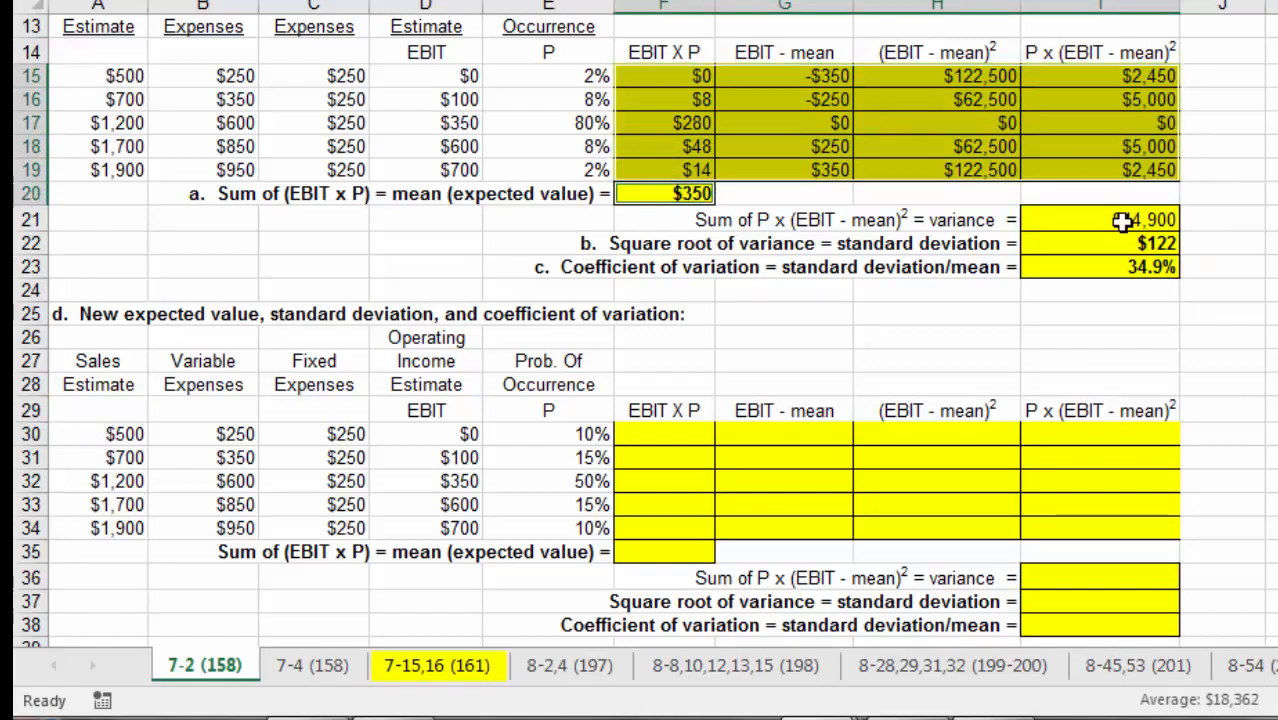
pyautogui.moveTo(1119, 218); pyautogui.dragTo(1126, 265)
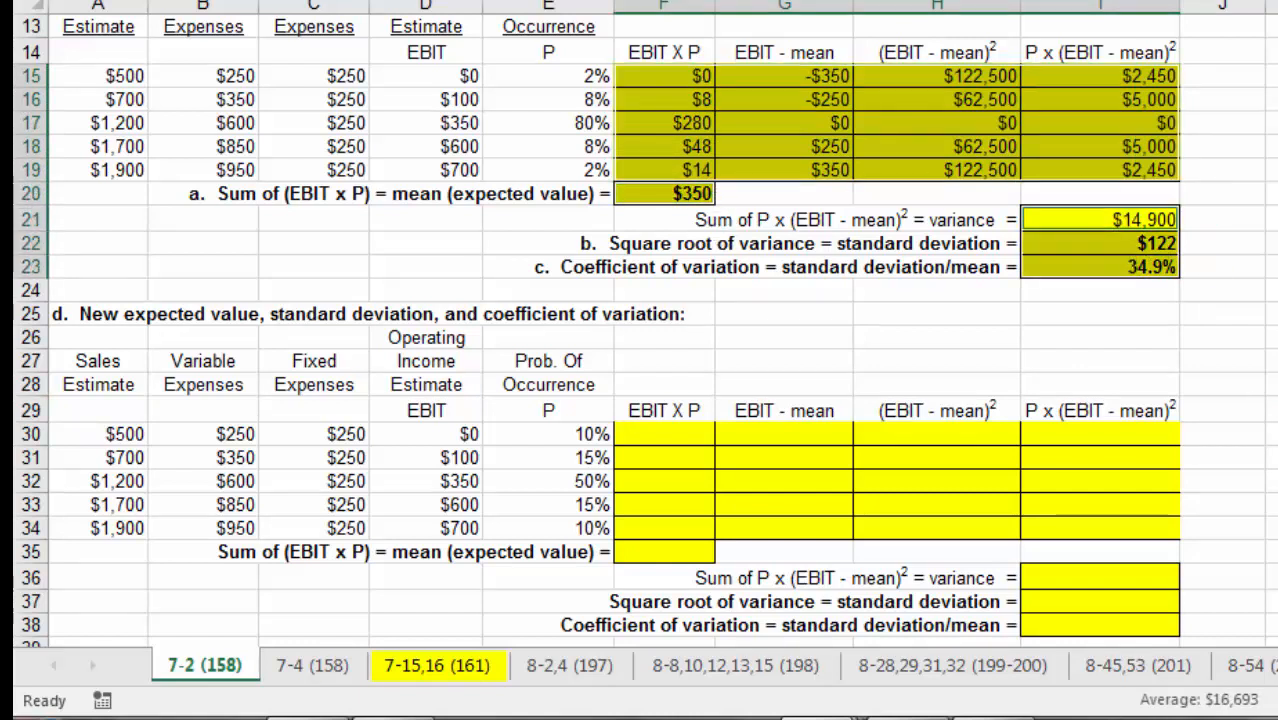
pyautogui.hotkey('ctrl', 'c')
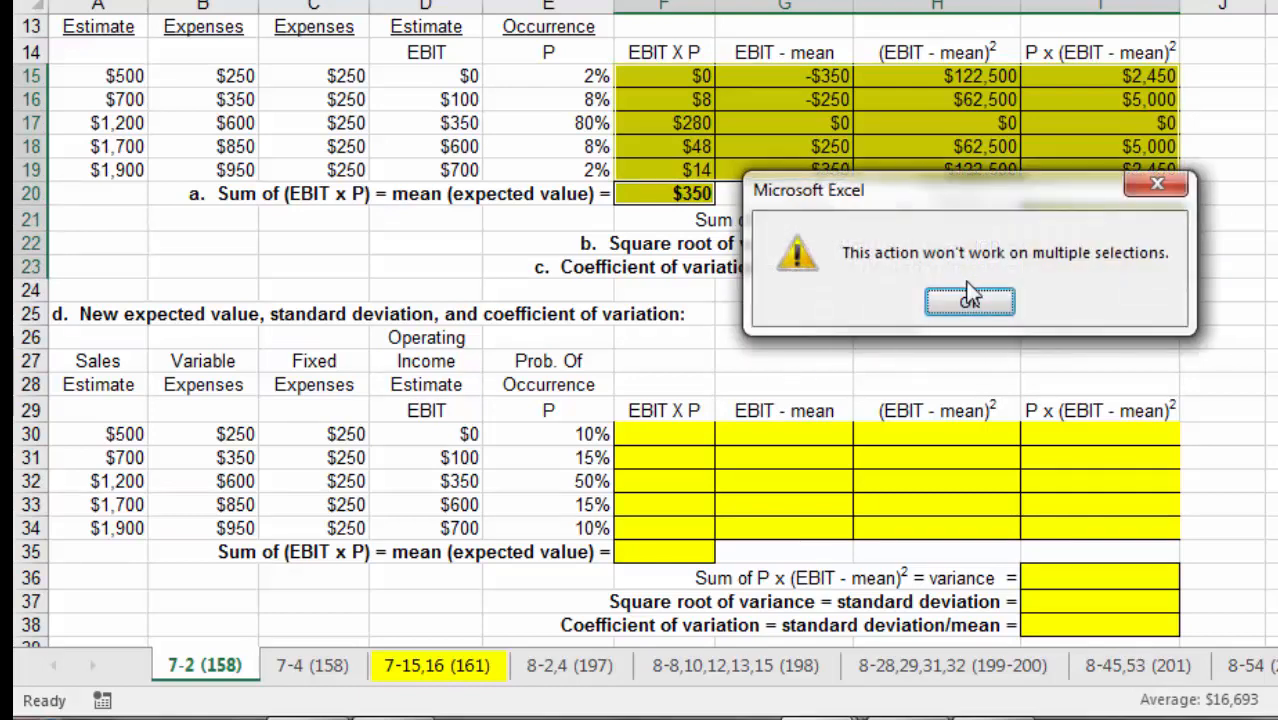
pyautogui.click(968, 300)
# Step: Copy the formulas in F15:I19 into the part d table starting at F30
pyautogui.moveTo(700, 72); pyautogui.dragTo(1096, 160)
pyautogui.hotkey('ctrl', 'c')
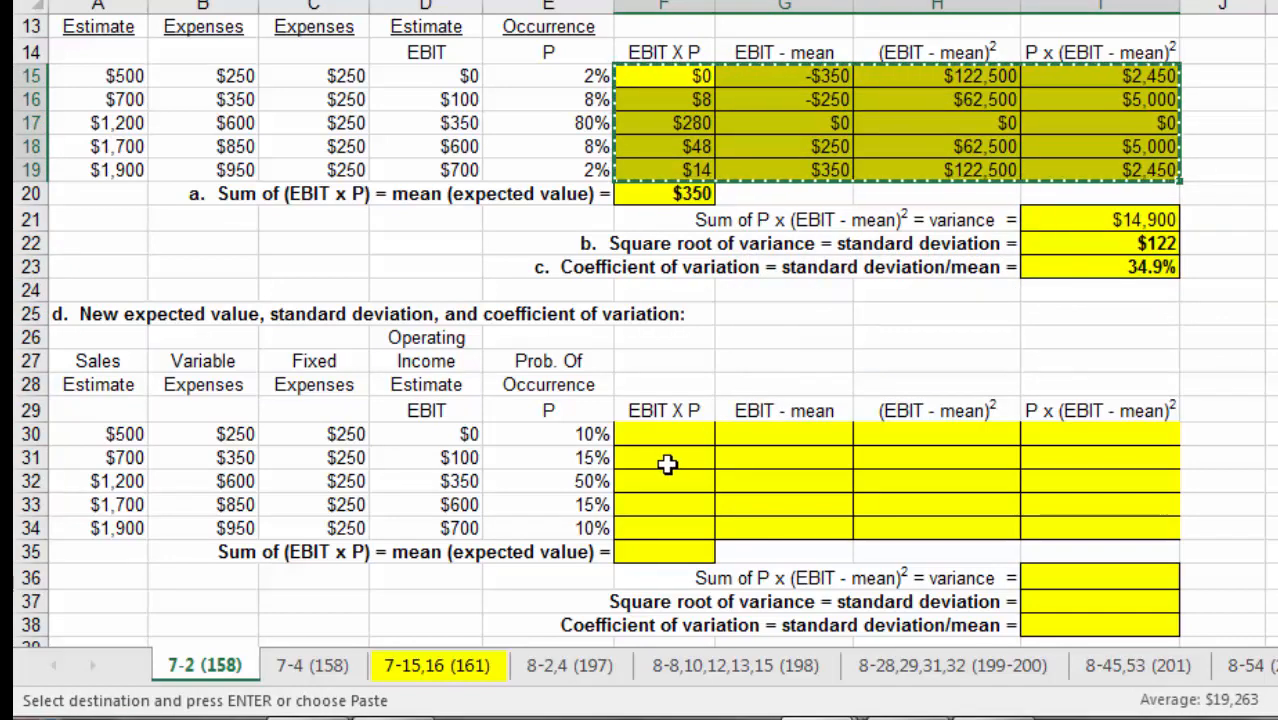
pyautogui.click(659, 437)
pyautogui.hotkey('ctrl', 'v')
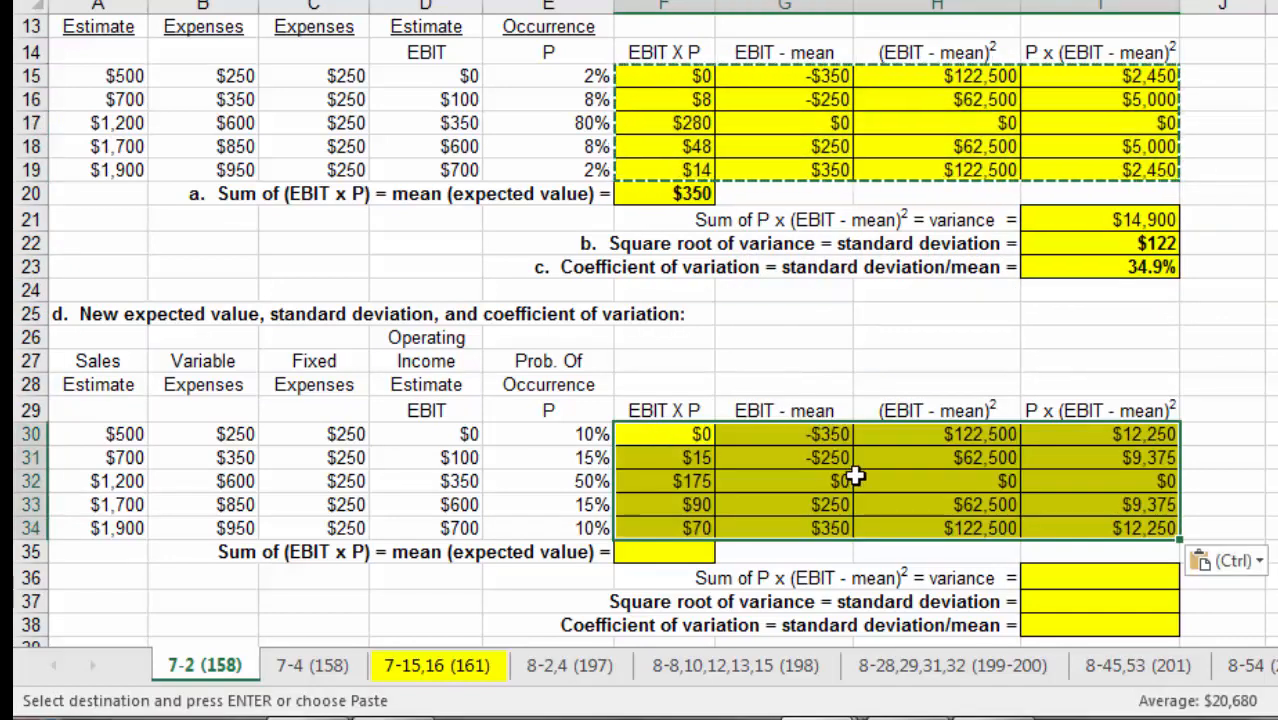
# Step: Inspect the pasted formulas in F30, G30, H30 and I30 to check which cells they reference
pyautogui.click(690, 440)
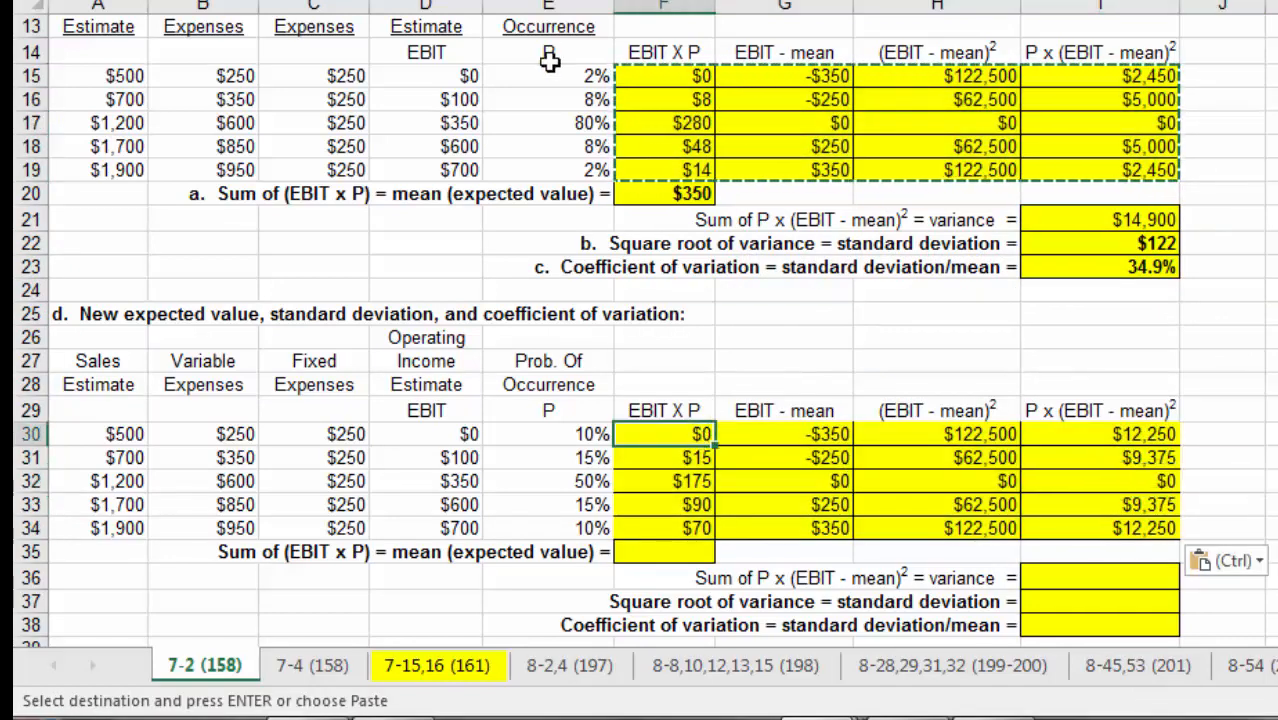
pyautogui.press('F2')
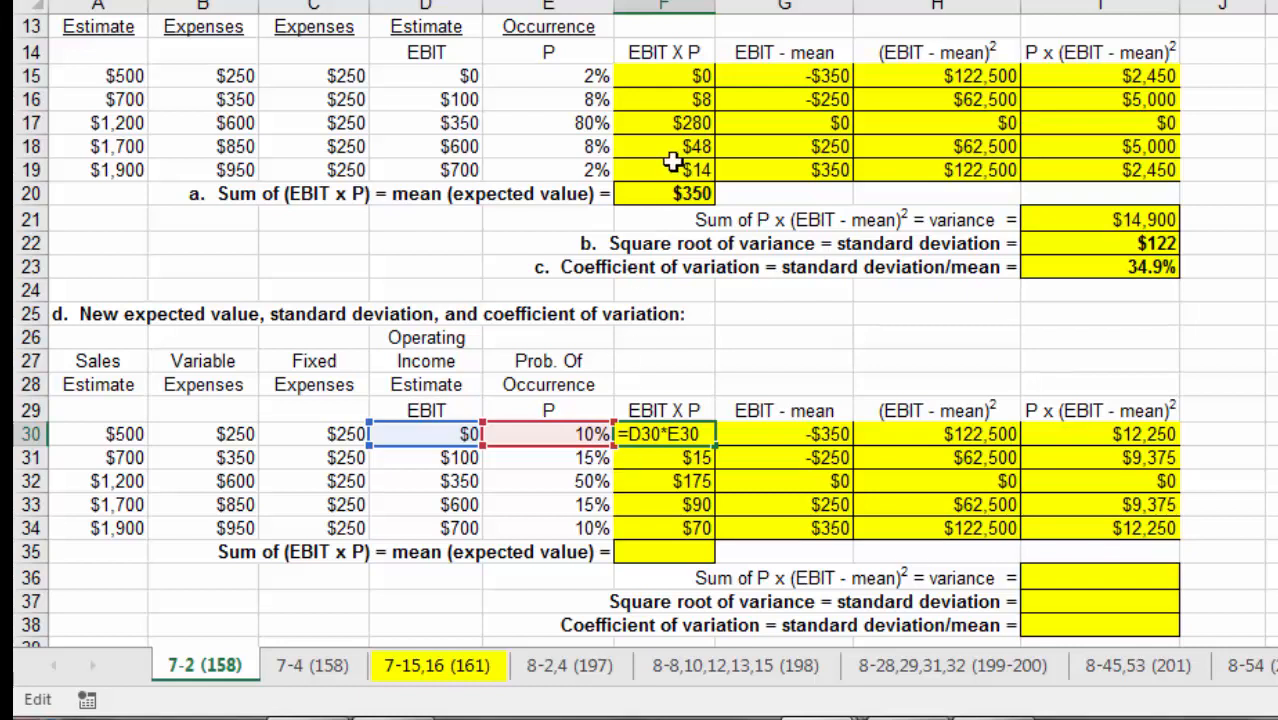
pyautogui.click(830, 433)
pyautogui.press('F2')
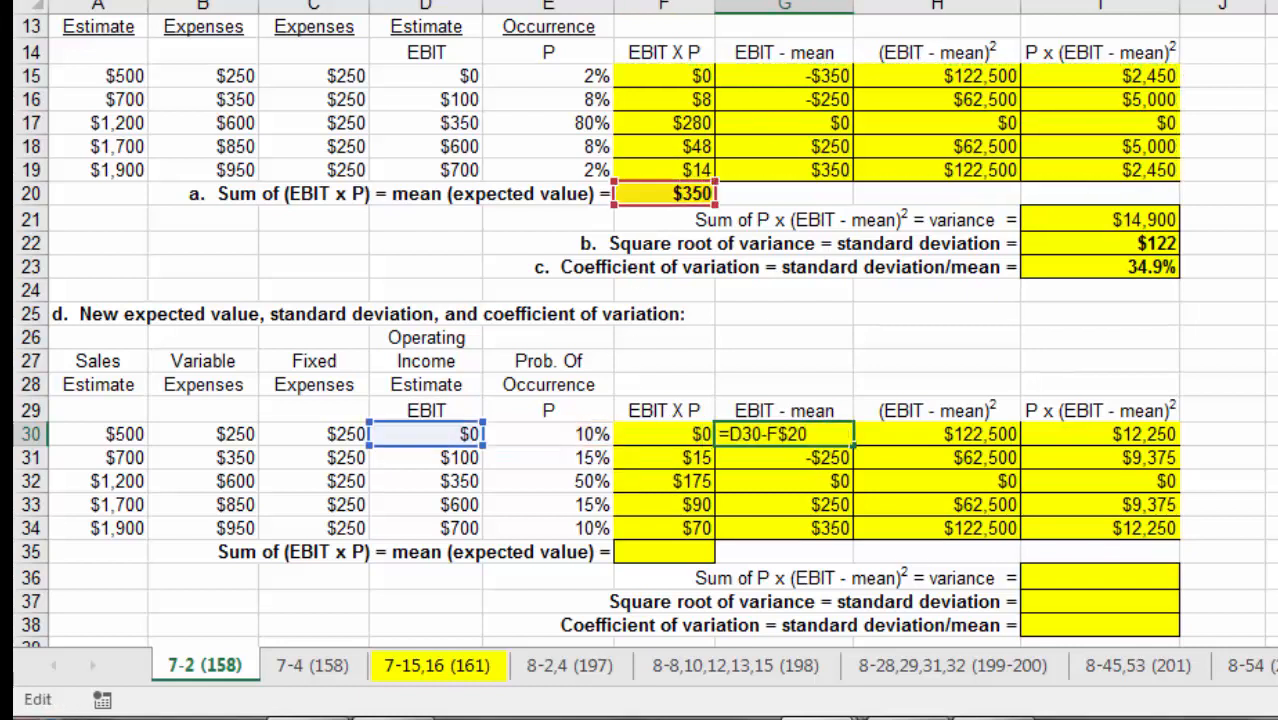
pyautogui.click(990, 440)
pyautogui.press('F2')
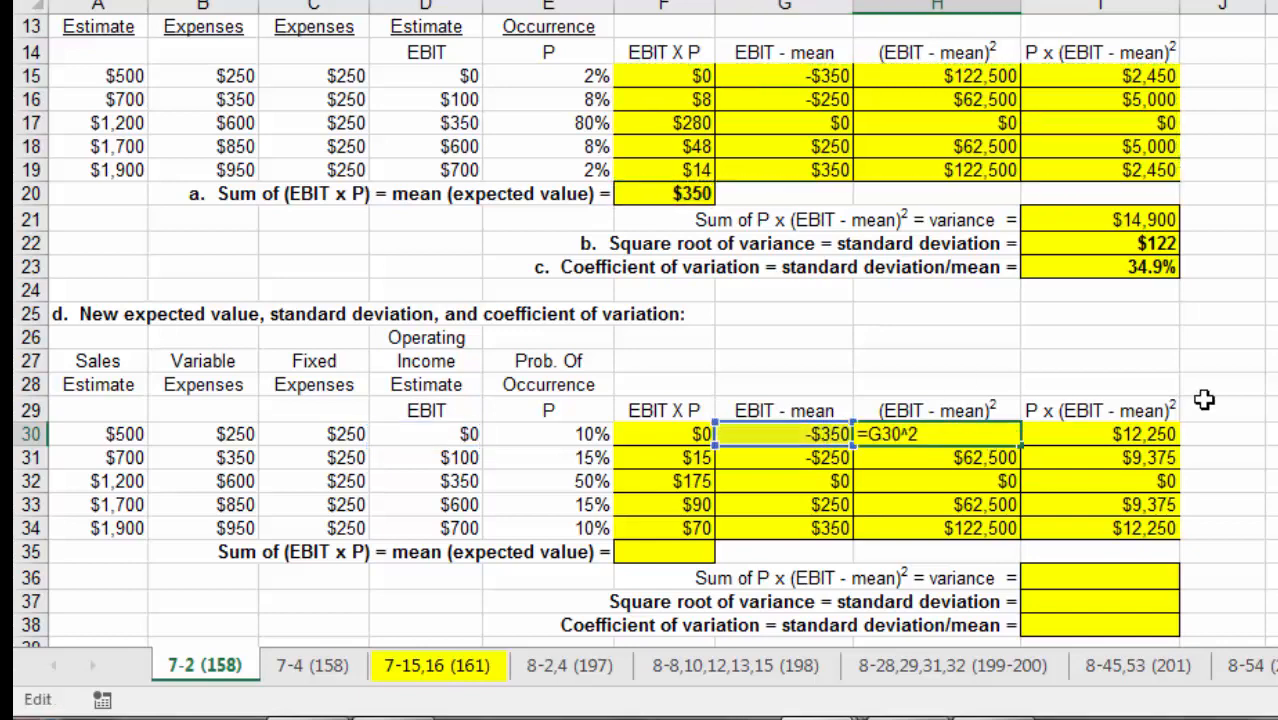
pyautogui.click(1100, 433)
pyautogui.press('F2')
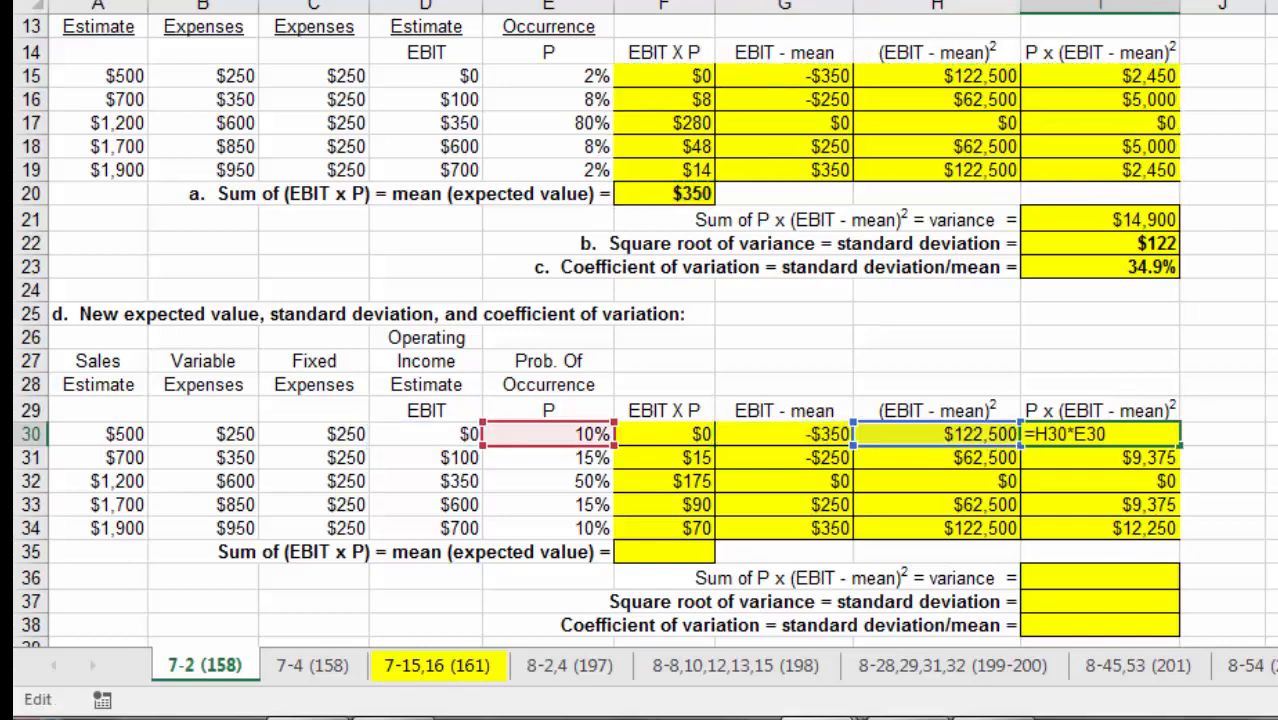
pyautogui.click(1272, 314)
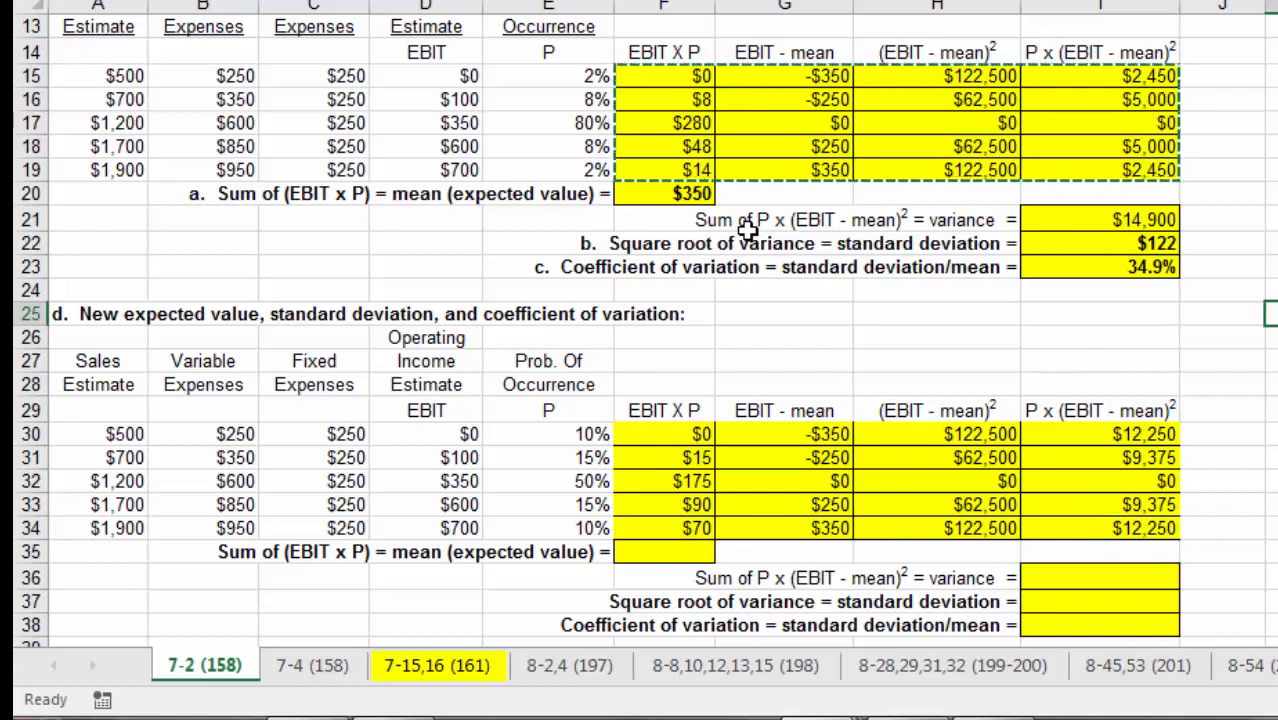
# Step: Calculate the part d expected value in F35 by summing the EBIT X P values in F30:F34
pyautogui.click(672, 556)
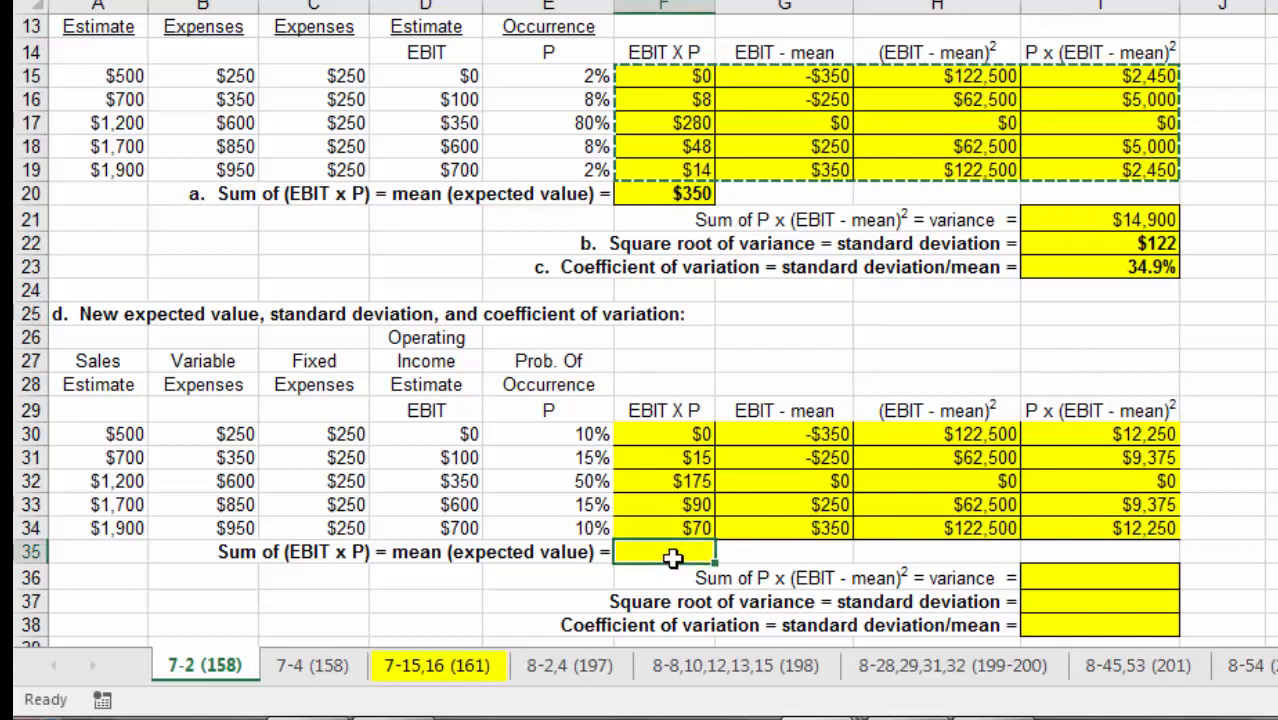
pyautogui.hotkey('alt', '=')
pyautogui.press('Return')
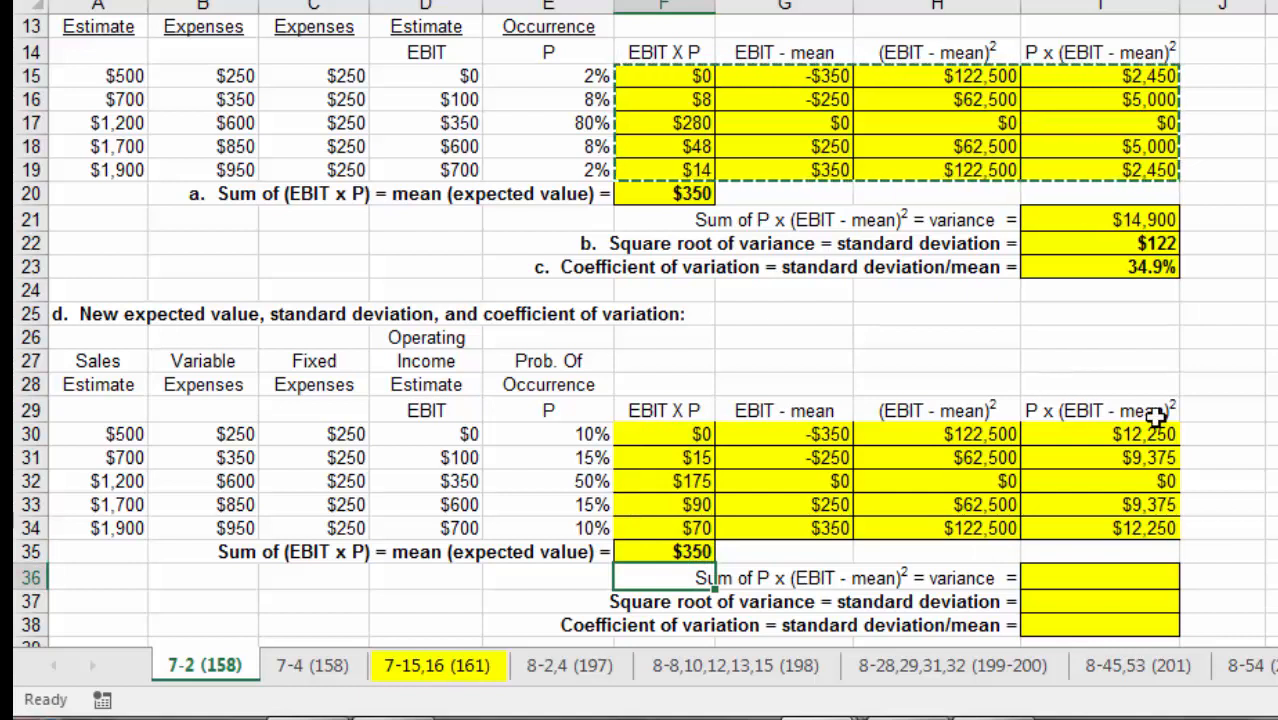
# Step: Copy the variance, standard deviation and coefficient of variation formulas from I21:I23 into I36:I38
pyautogui.moveTo(1141, 218); pyautogui.dragTo(1141, 270)
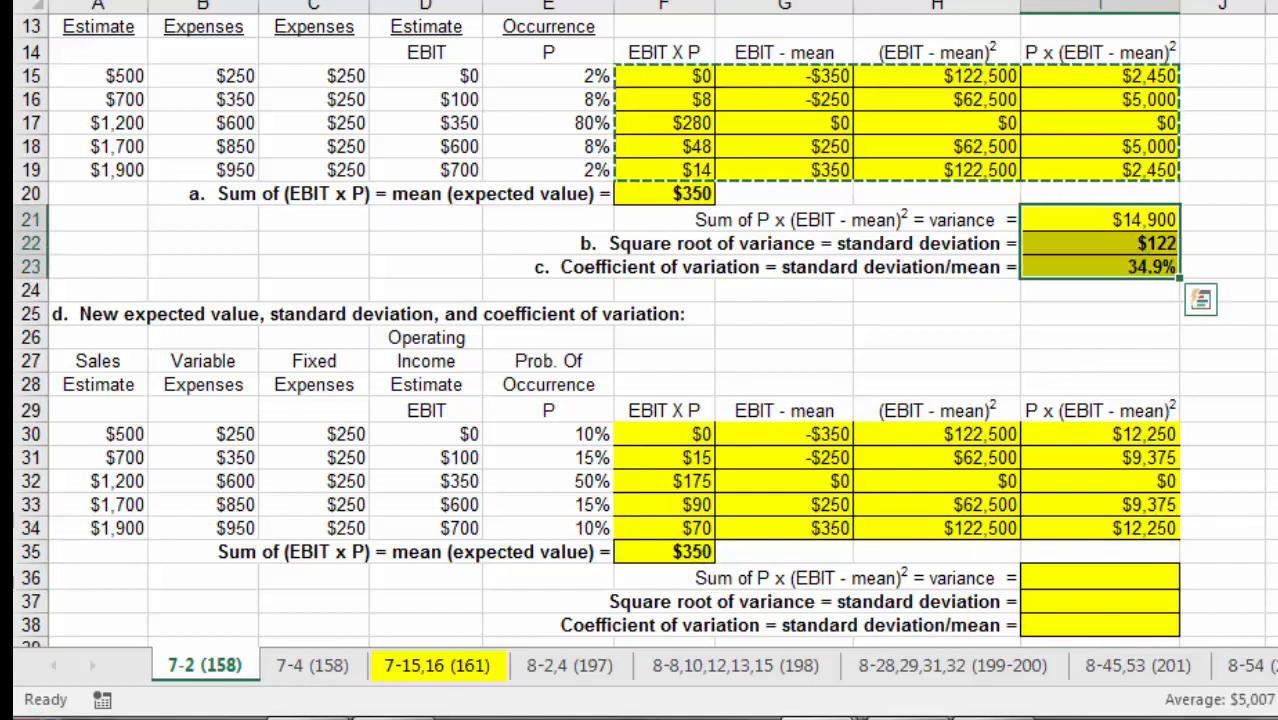
pyautogui.hotkey('ctrl', 'c')
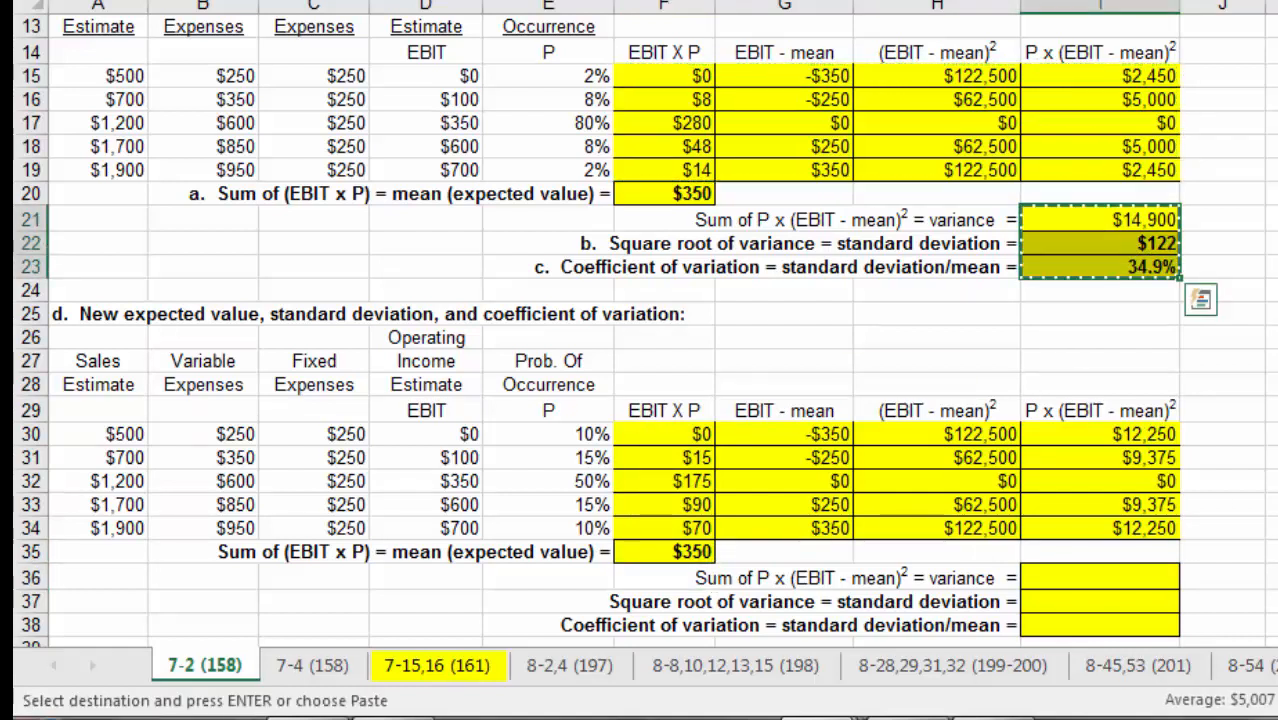
pyautogui.click(1132, 577)
pyautogui.hotkey('ctrl', 'v')
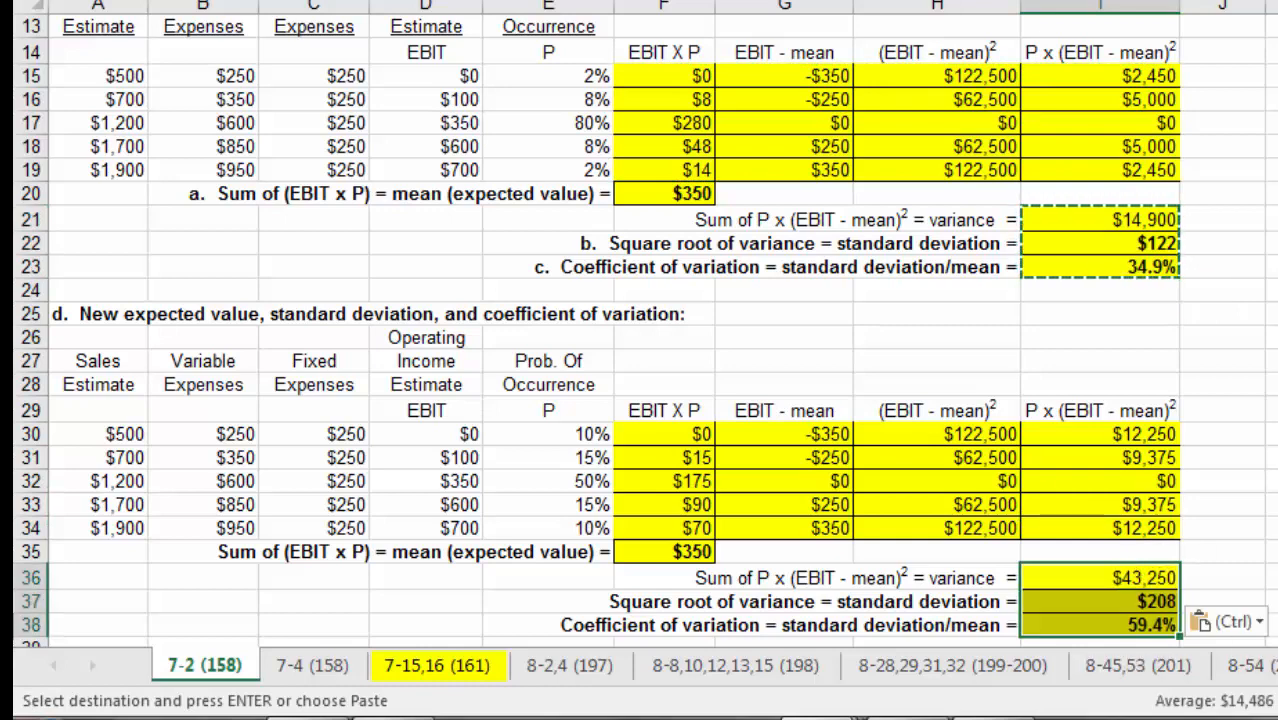
pyautogui.scroll(-1, 1210, 600)
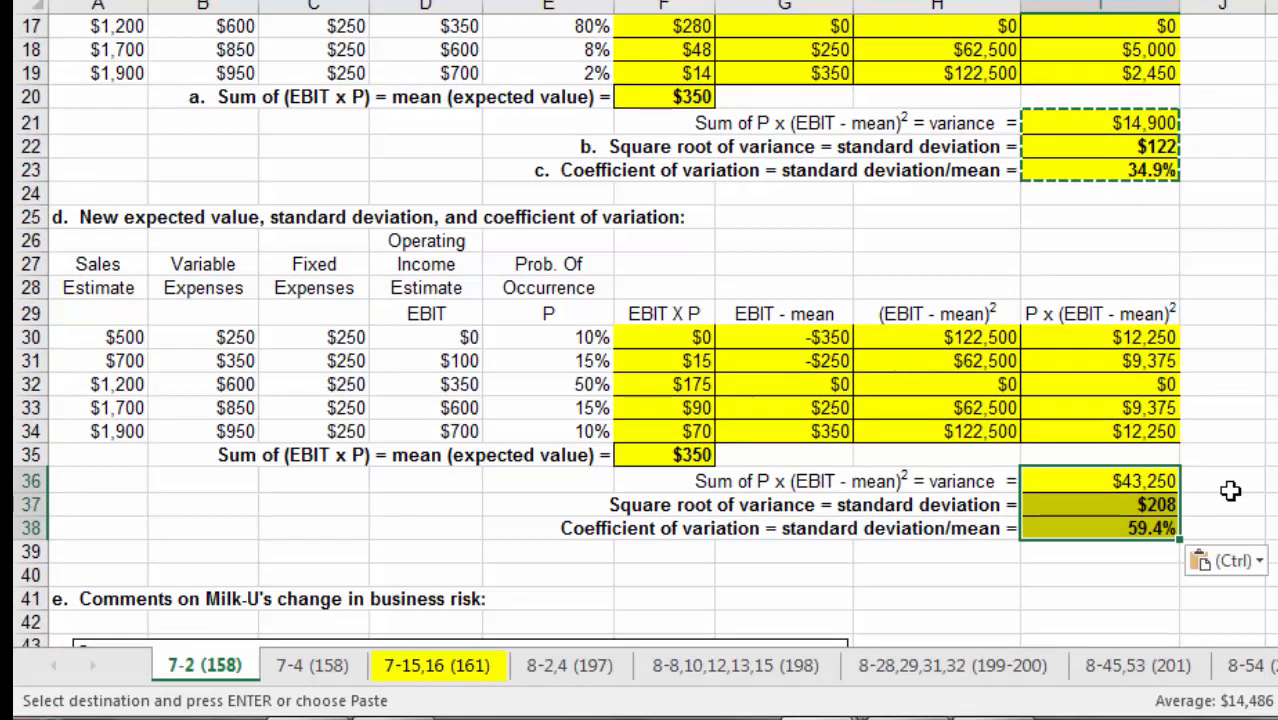
pyautogui.press('Right')
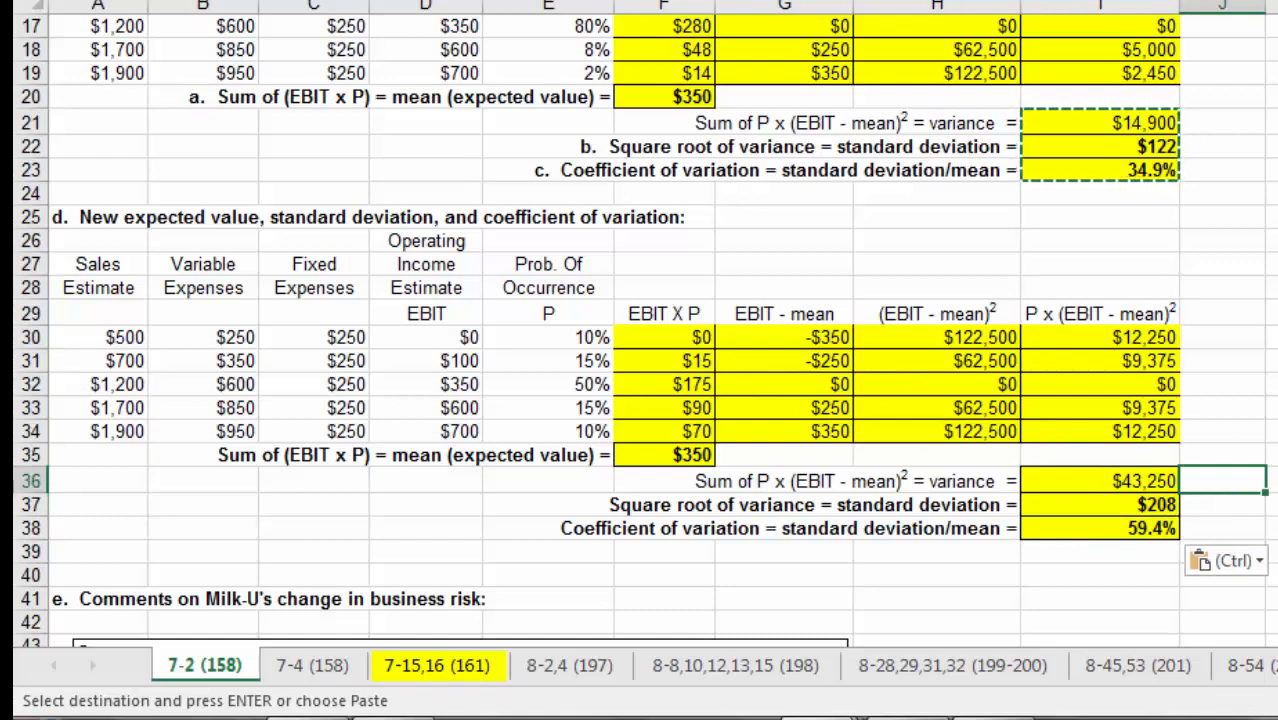
# Step: Look over the part e comments box and compare the standard deviation and coefficient of variation of both tables
pyautogui.scroll(-1, 1210, 595)
pyautogui.scroll(-1, 539, 454)
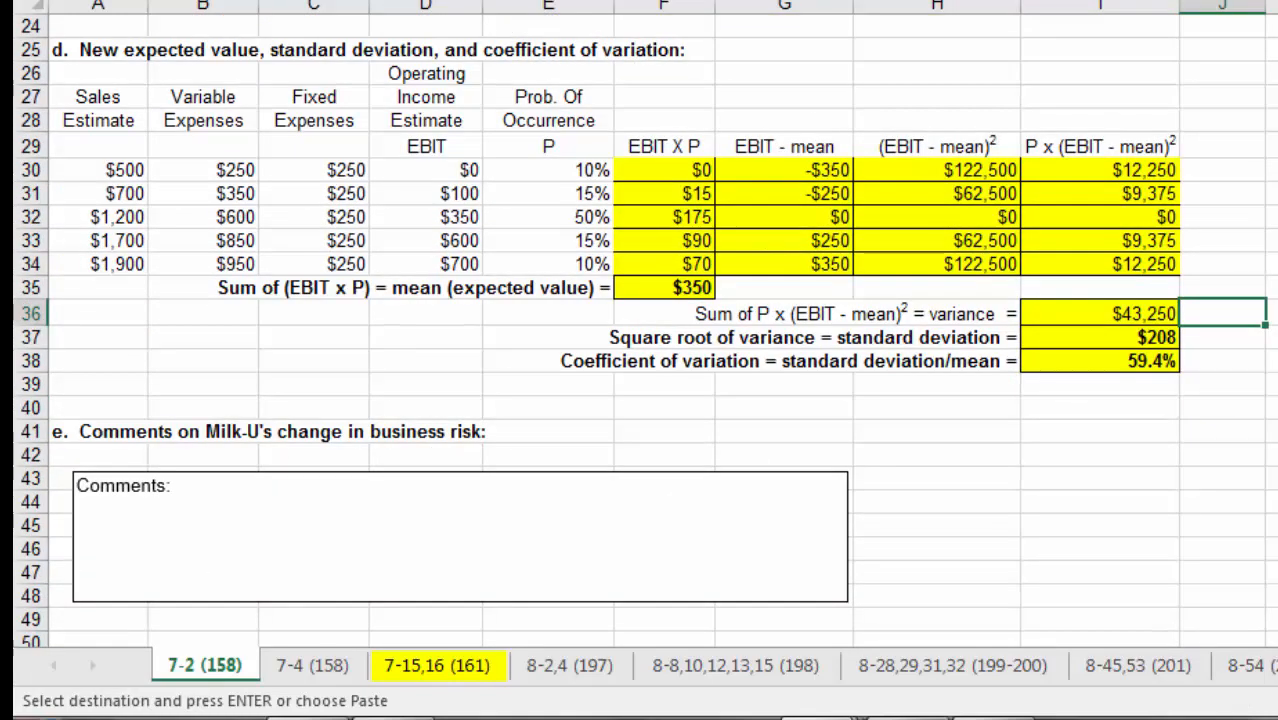
pyautogui.scroll(4, 1148, 172)
pyautogui.scroll(-1, 1148, 172)
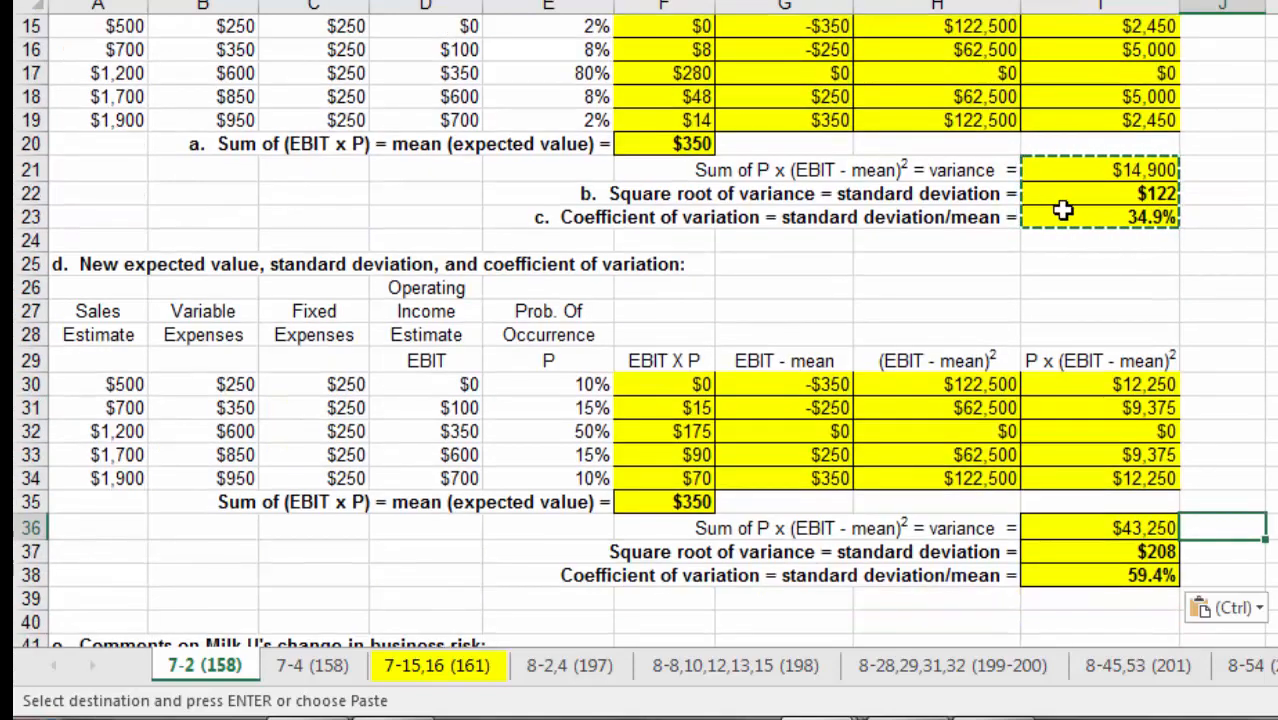
pyautogui.click(1089, 199)
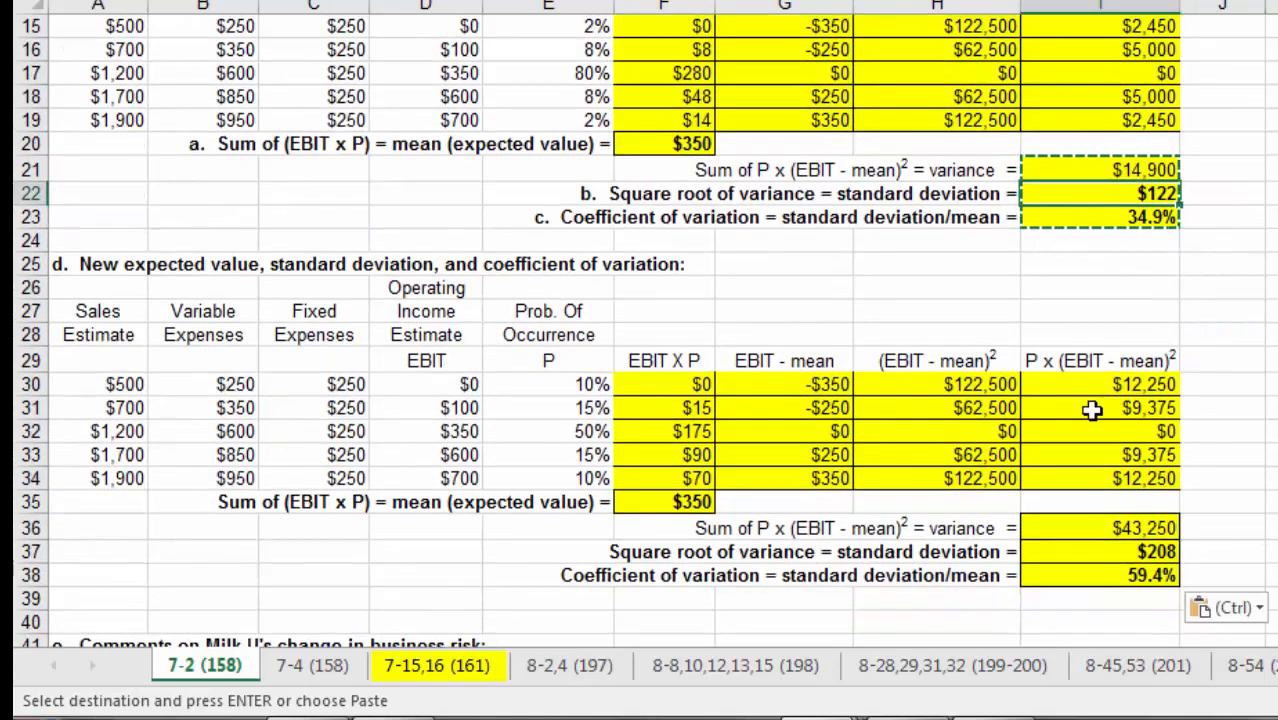
pyautogui.click(1091, 551)
pyautogui.click(1084, 580)
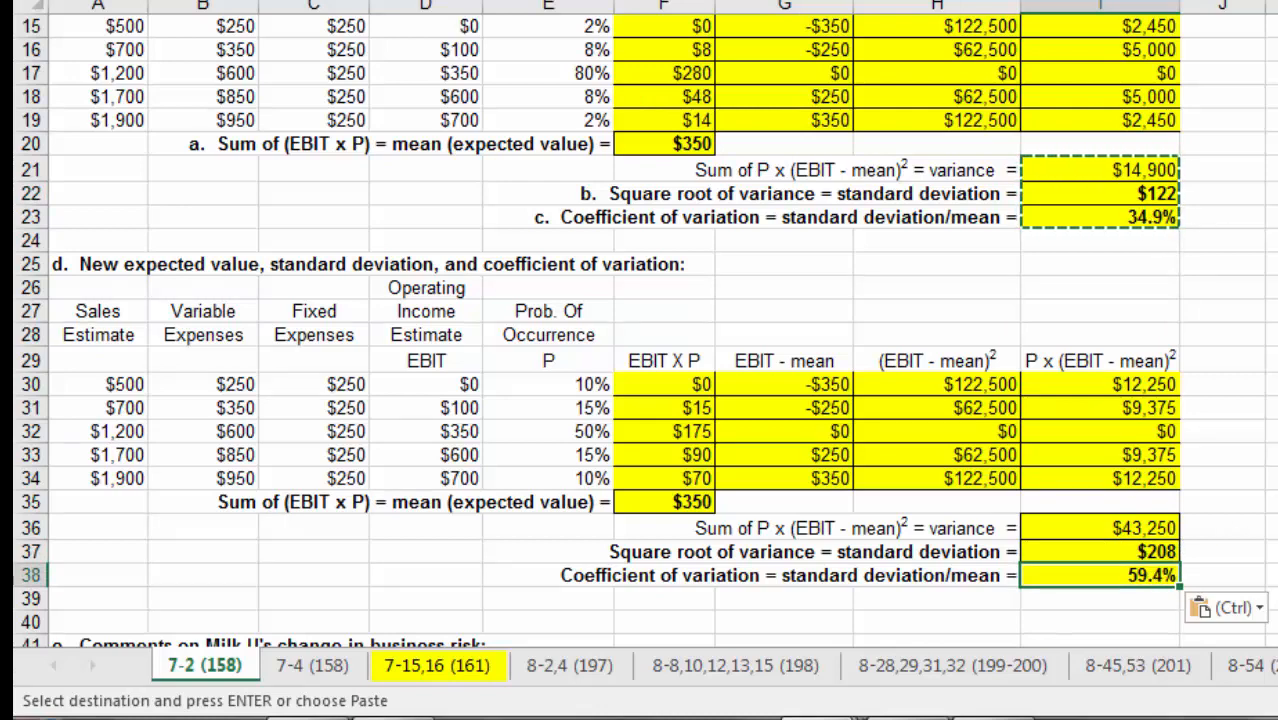
# Step: Examine how the part d probabilities for the lowest and highest sales estimates differ from the first table and relate to the coefficient of variation
pyautogui.scroll(1, 640, 400)
pyautogui.moveTo(590, 433); pyautogui.dragTo(567, 517)
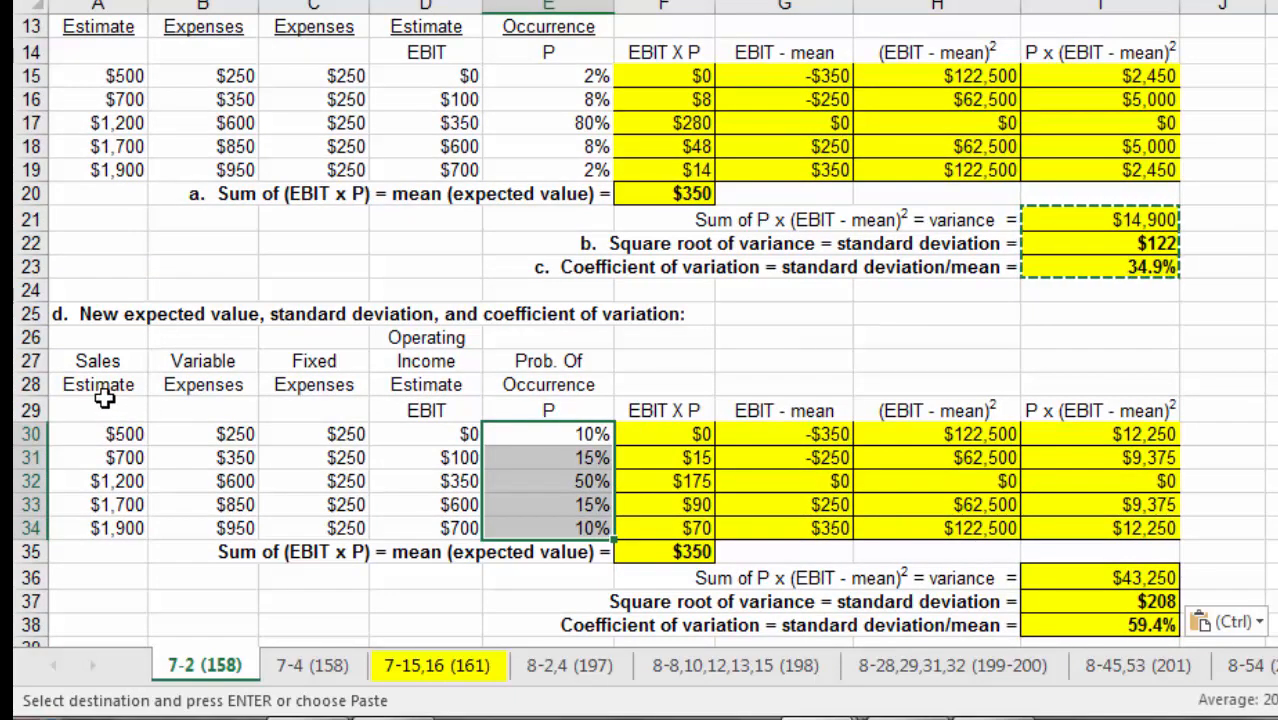
pyautogui.click(101, 433)
pyautogui.click(113, 528)
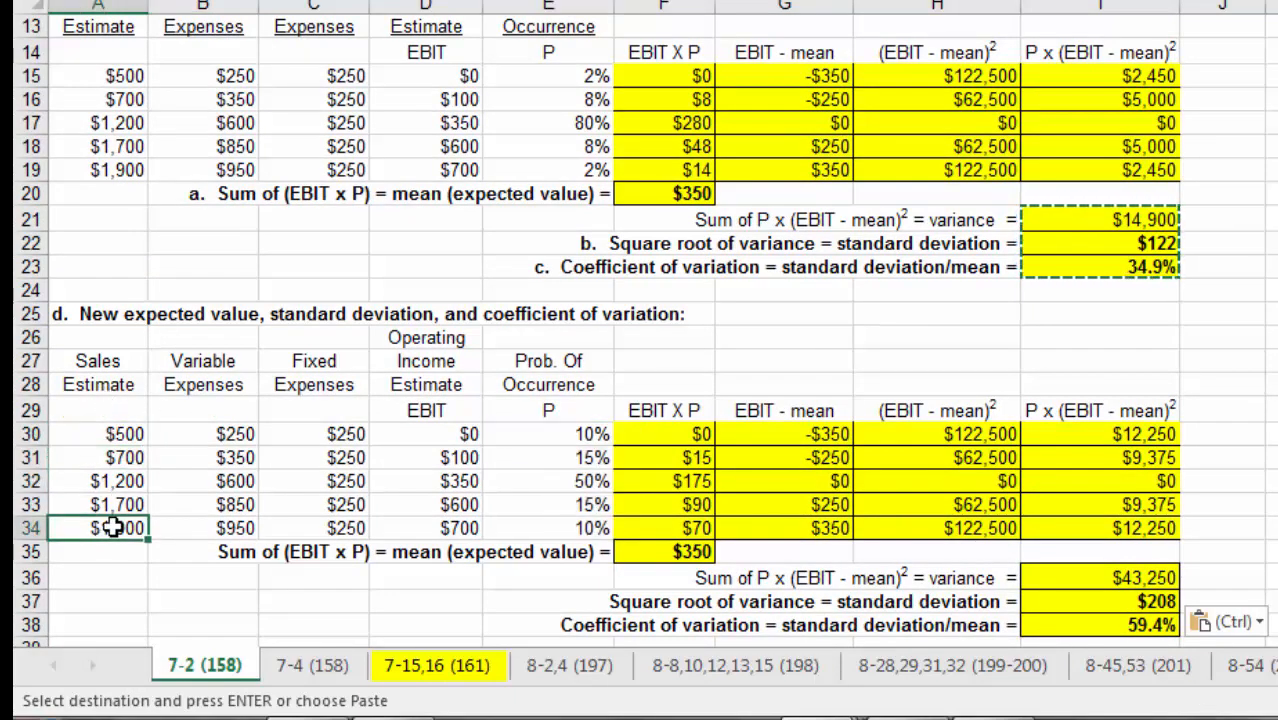
pyautogui.click(584, 76)
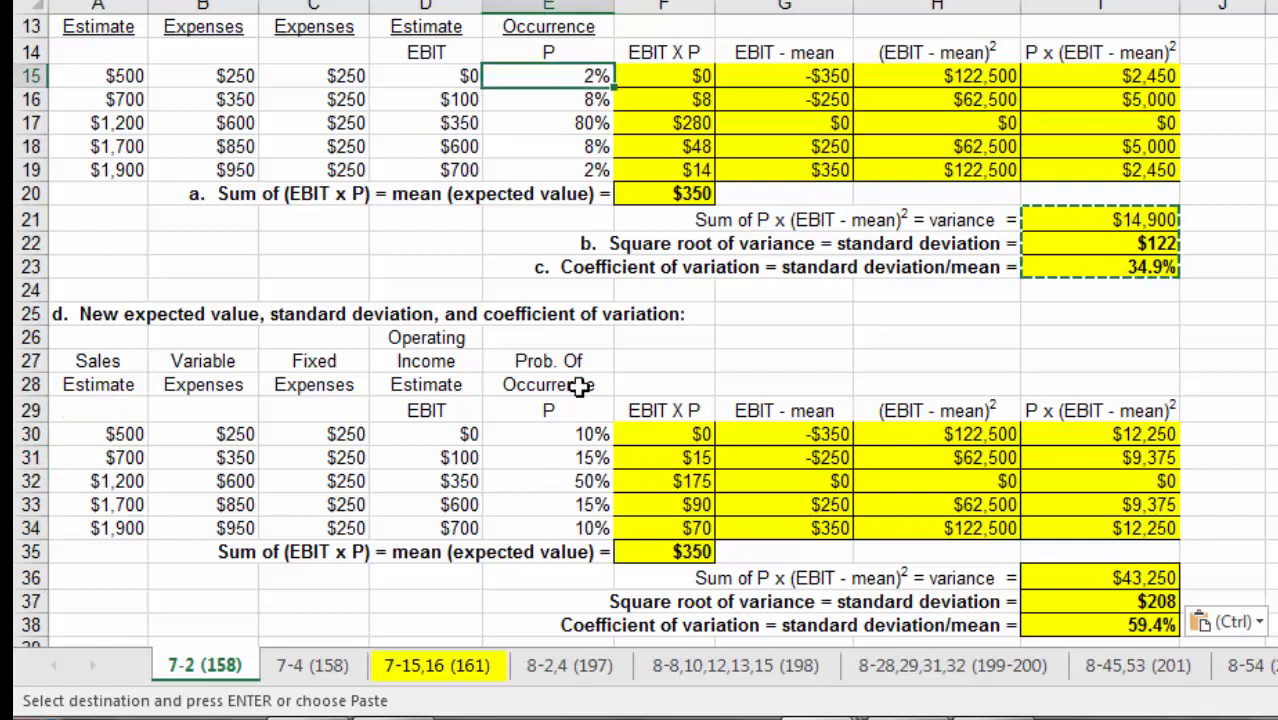
pyautogui.click(580, 433)
pyautogui.click(1140, 624)
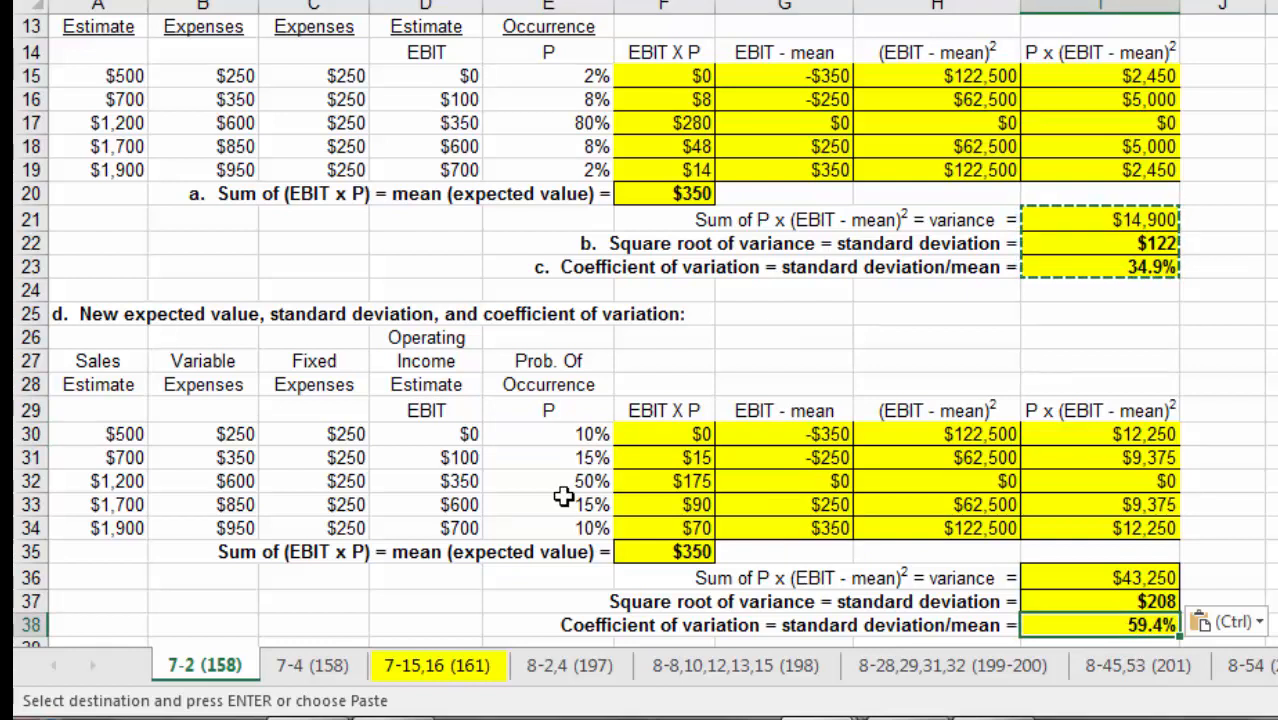
pyautogui.click(570, 434)
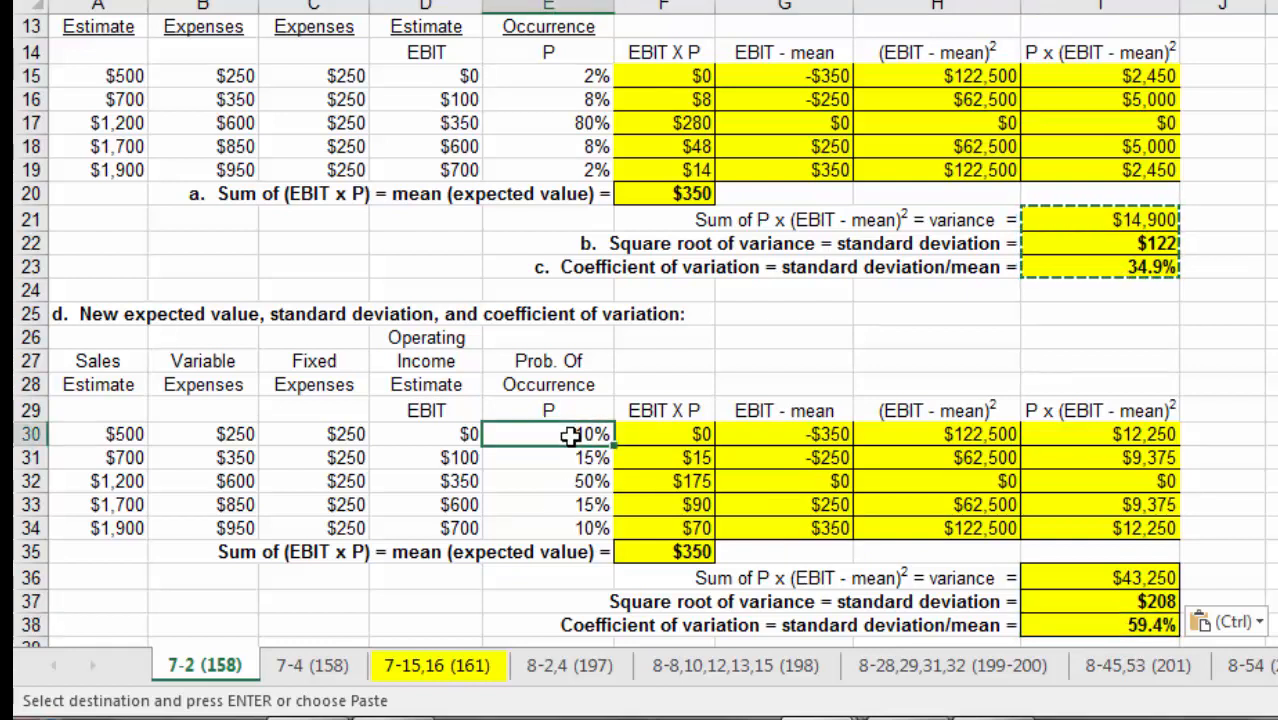
pyautogui.click(562, 532)
pyautogui.click(568, 438)
pyautogui.click(1273, 552)
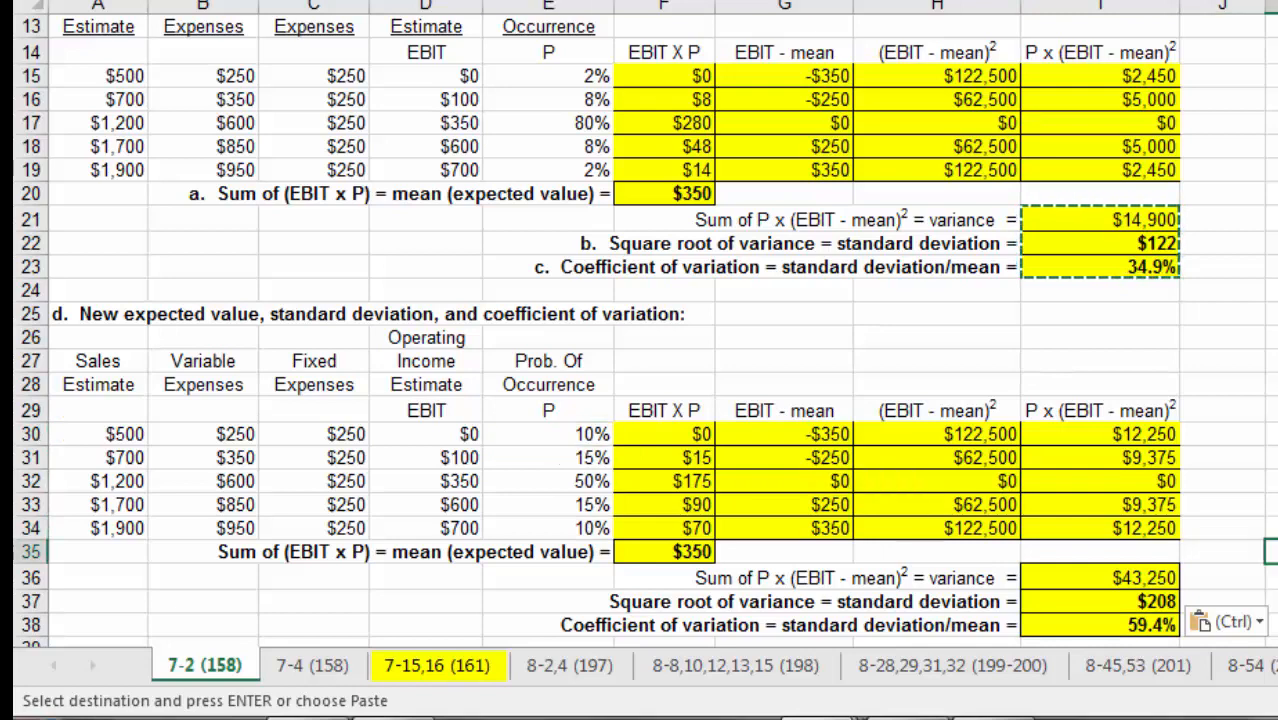
# Step: Review the whole worksheet, from the student instructions to the part e comments box, and the standard deviation and coefficient of variation rows
pyautogui.scroll(-4, 640, 330)
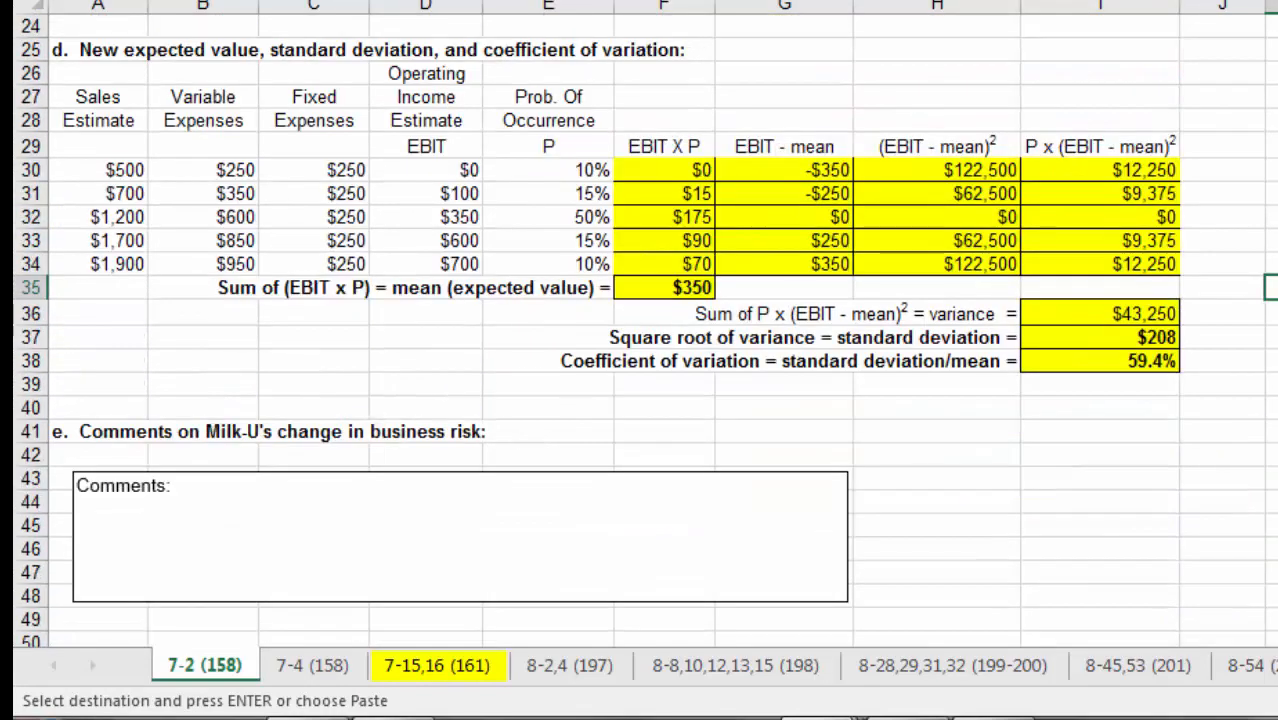
pyautogui.scroll(4, 640, 330)
pyautogui.scroll(-4, 640, 330)
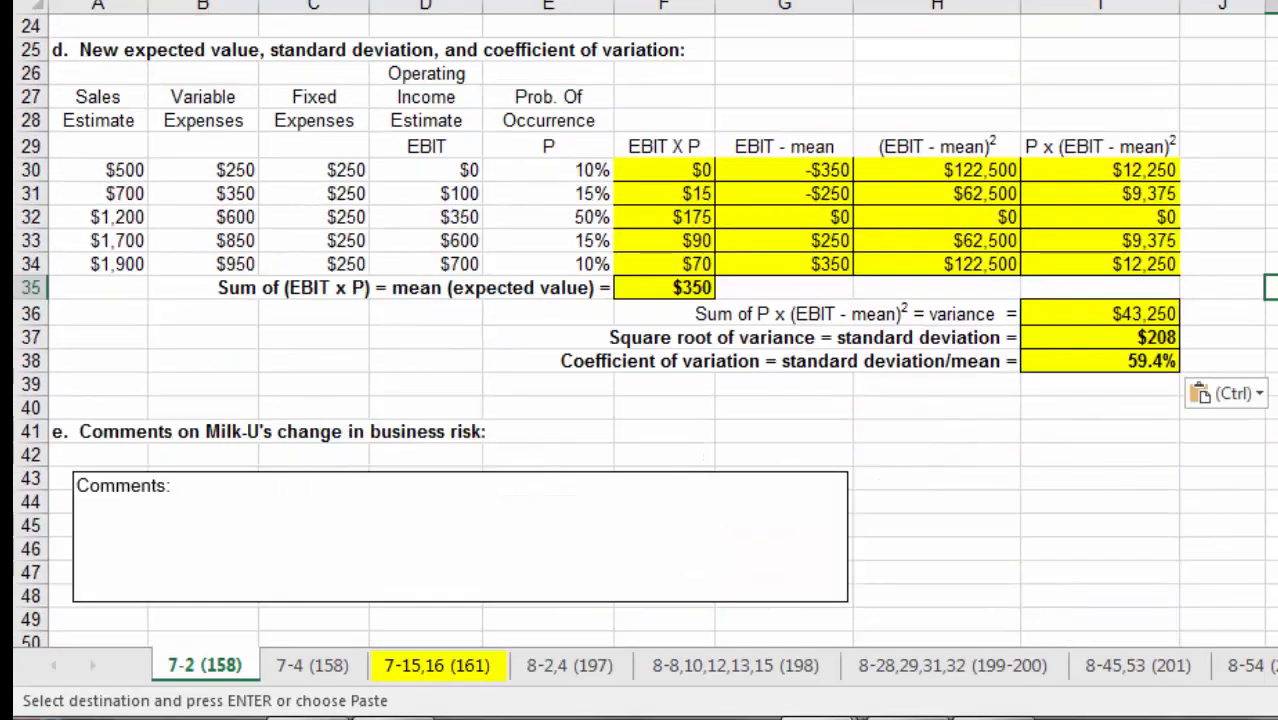
pyautogui.scroll(8, 640, 330)
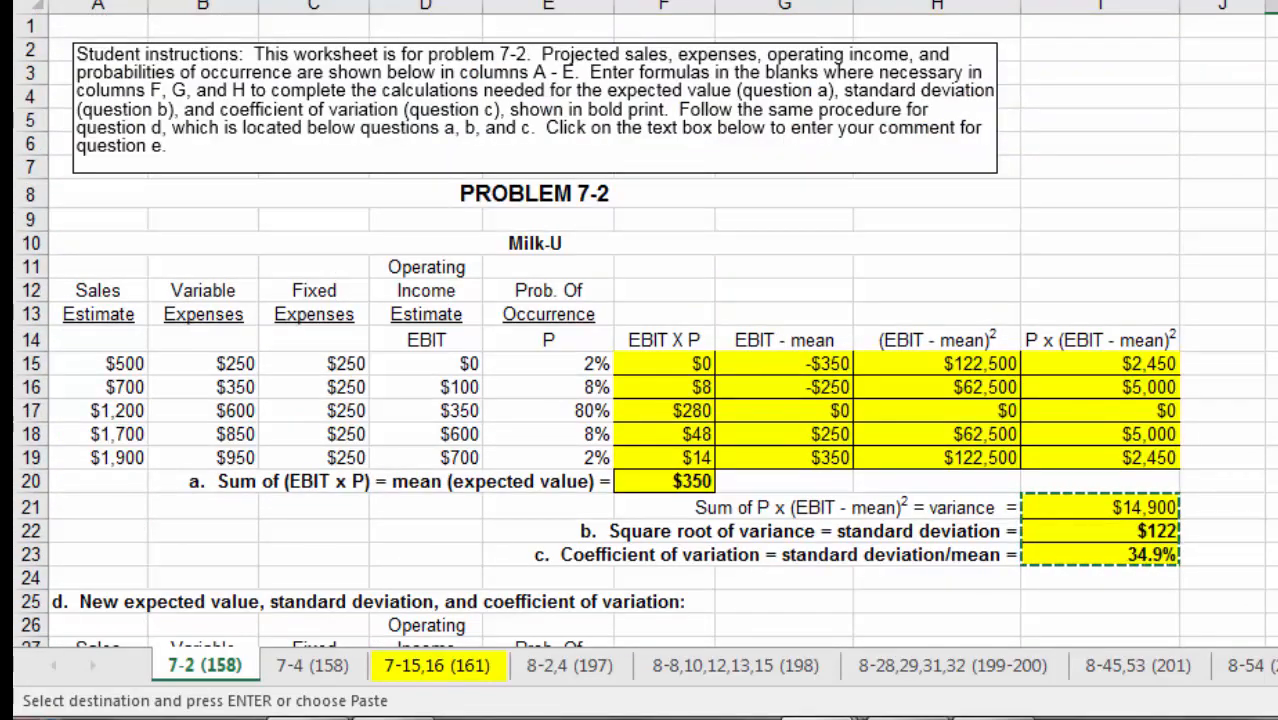
pyautogui.scroll(-3, 640, 330)
pyautogui.scroll(-1, 990, 329)
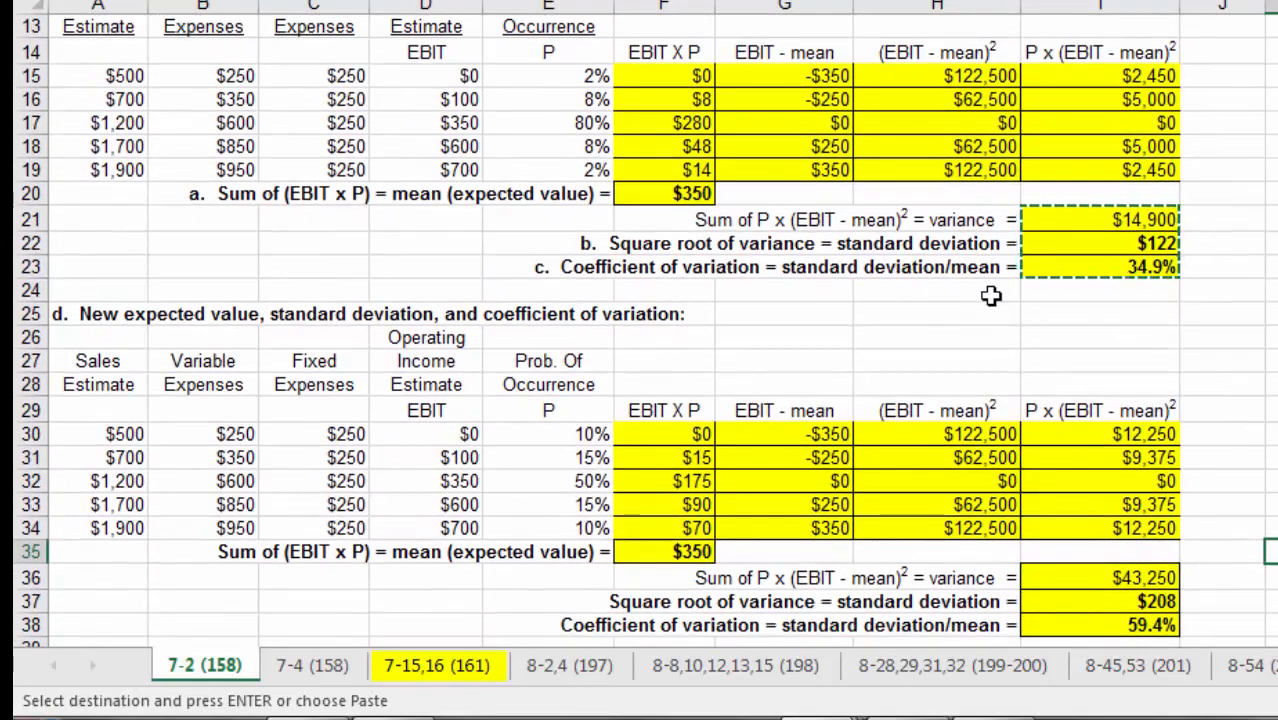
pyautogui.click(922, 244)
pyautogui.click(918, 268)
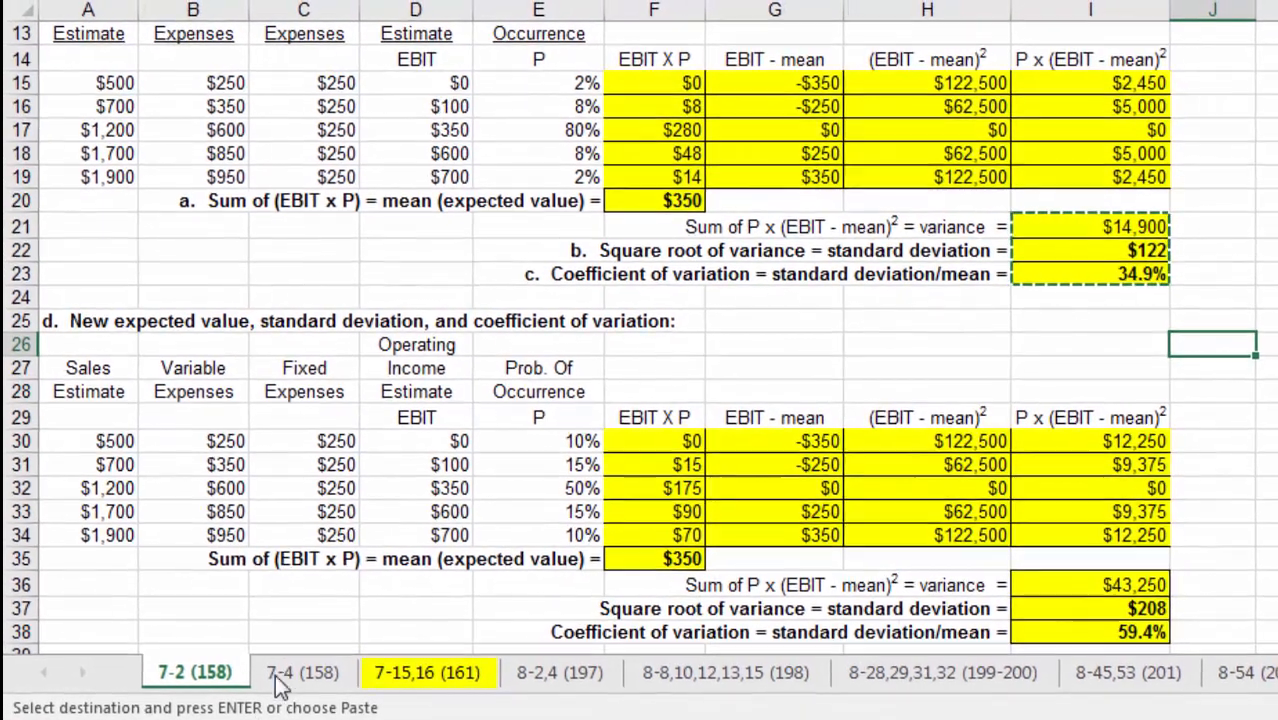
# Step: Open the 7-4 (158) worksheet and review its instructions, both companies' tables and the question d comments area
pyautogui.click(312, 666)
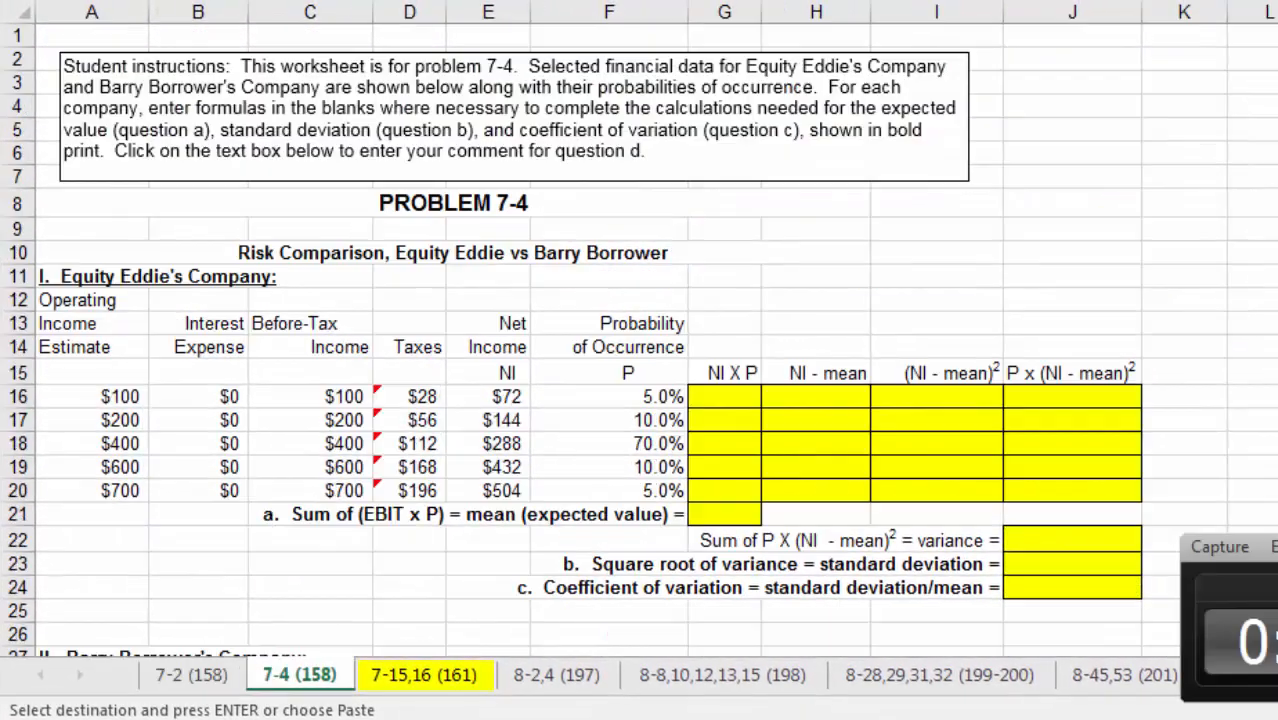
pyautogui.scroll(-5, 638, 340)
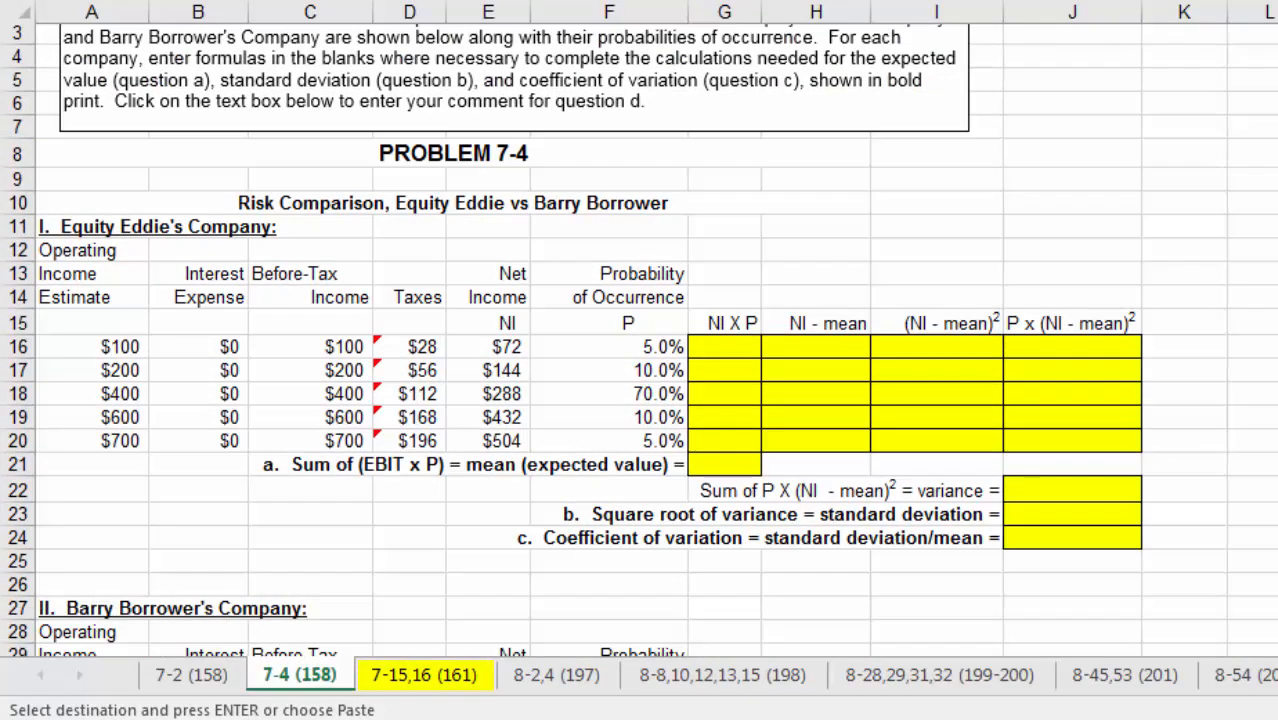
pyautogui.scroll(5, 638, 340)
pyautogui.scroll(-1, 638, 340)
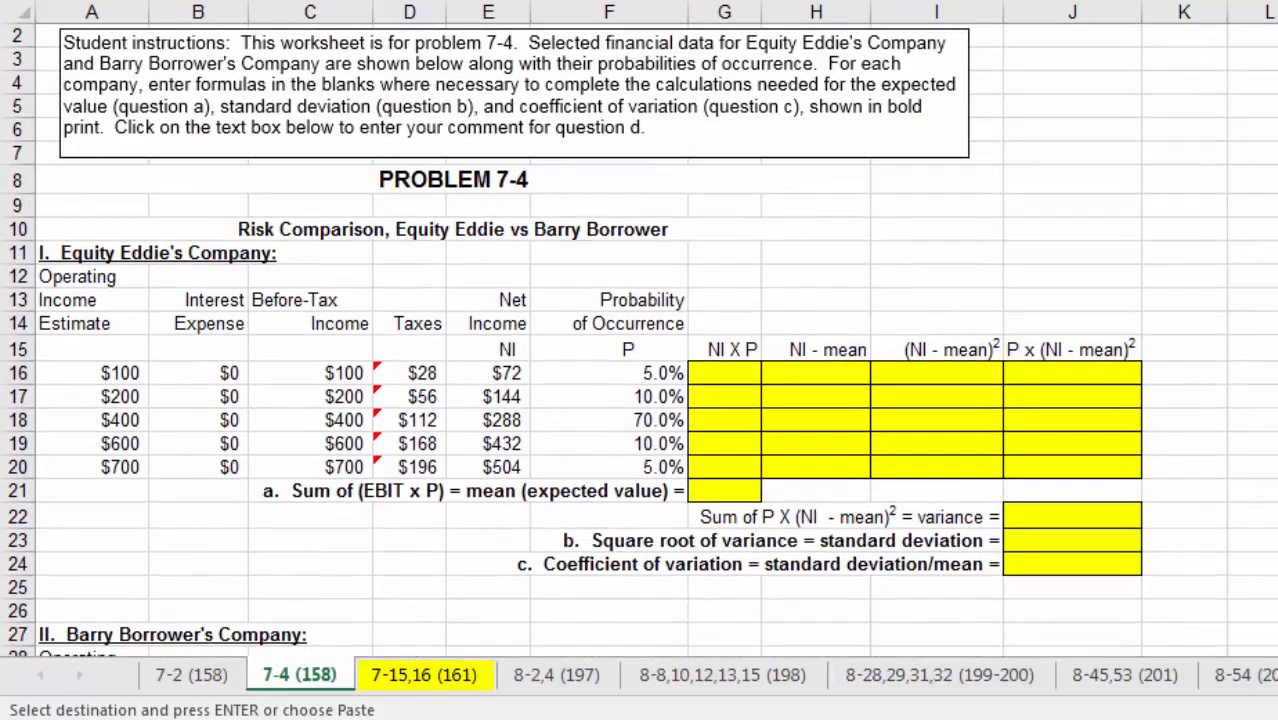
pyautogui.scroll(-3, 638, 340)
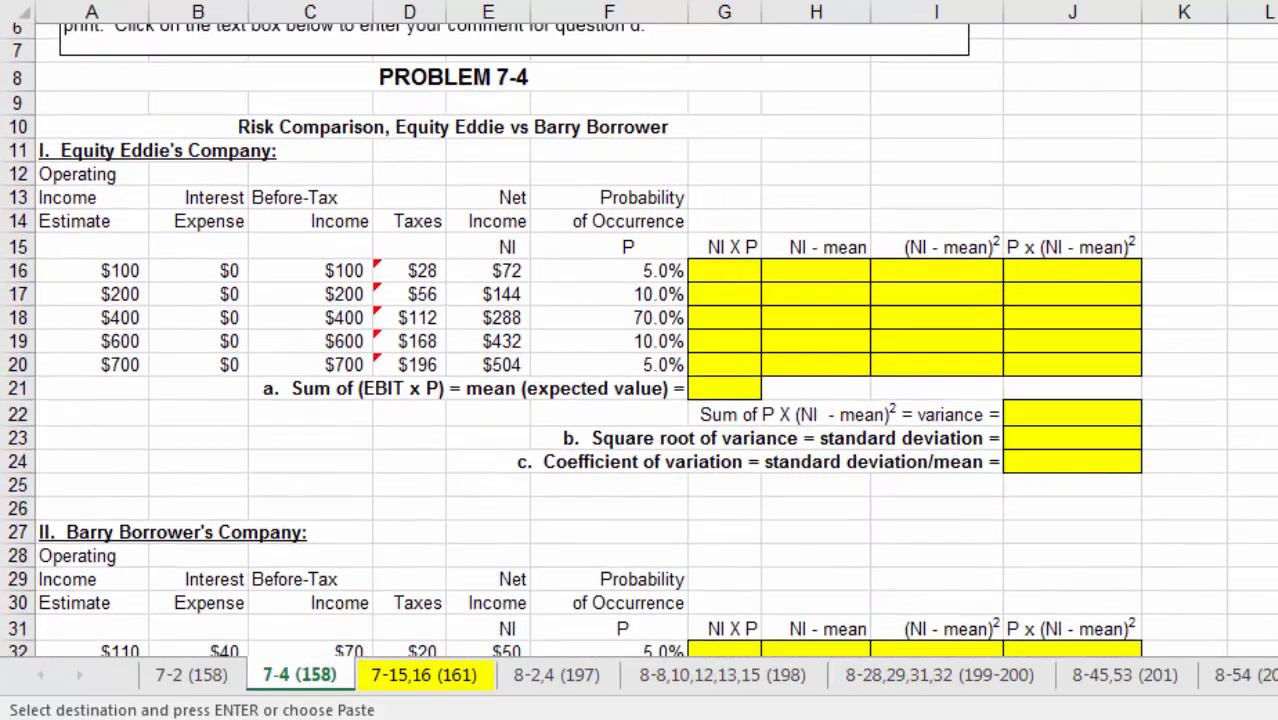
pyautogui.scroll(-5, 638, 340)
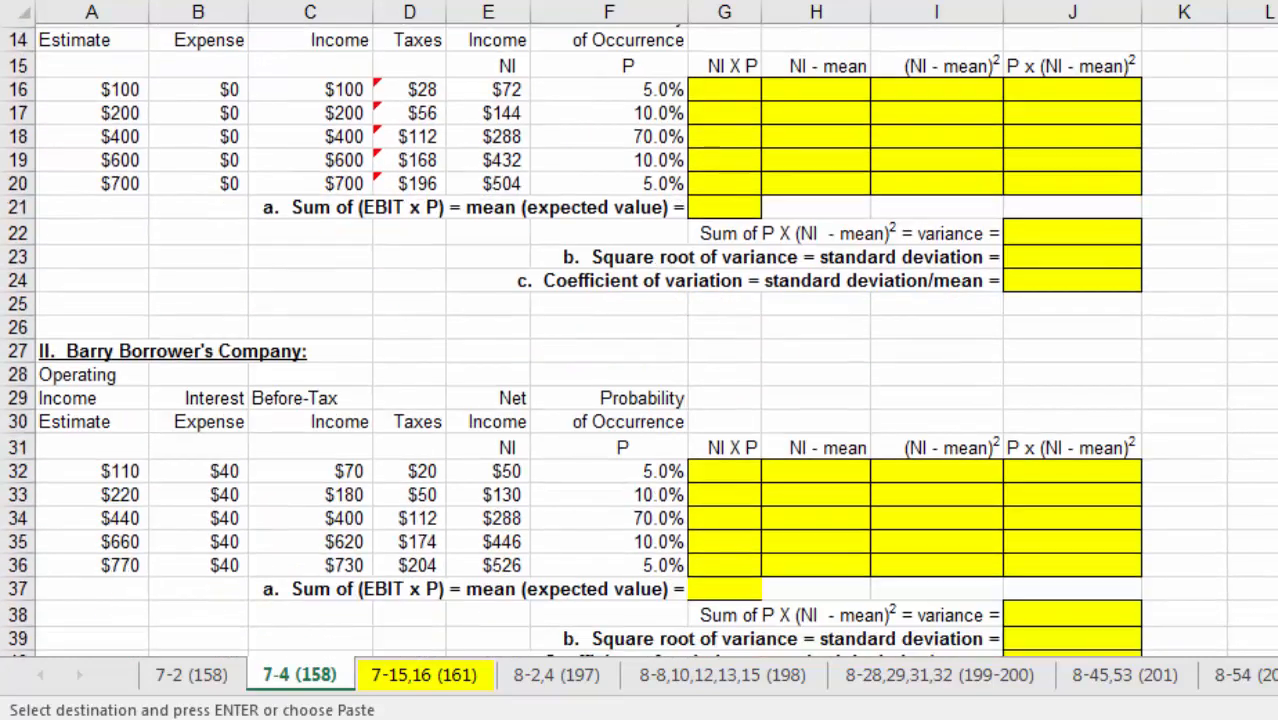
pyautogui.scroll(1, 638, 340)
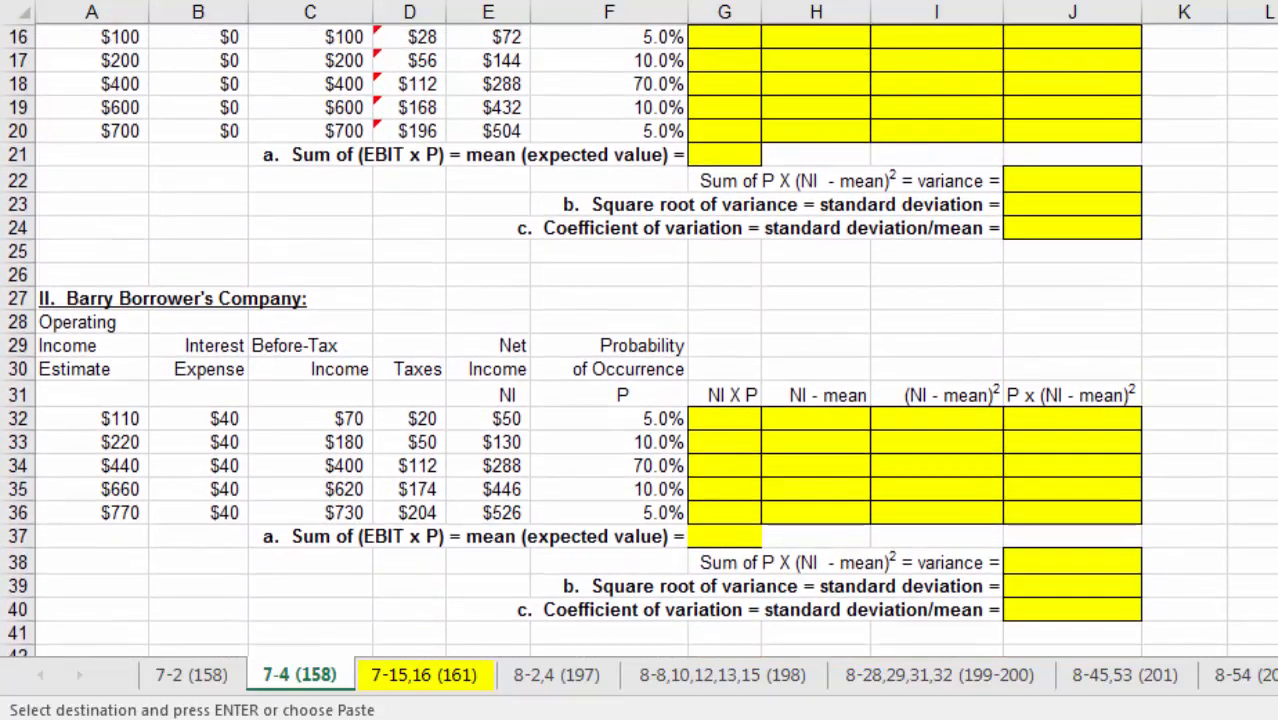
pyautogui.scroll(-2, 638, 340)
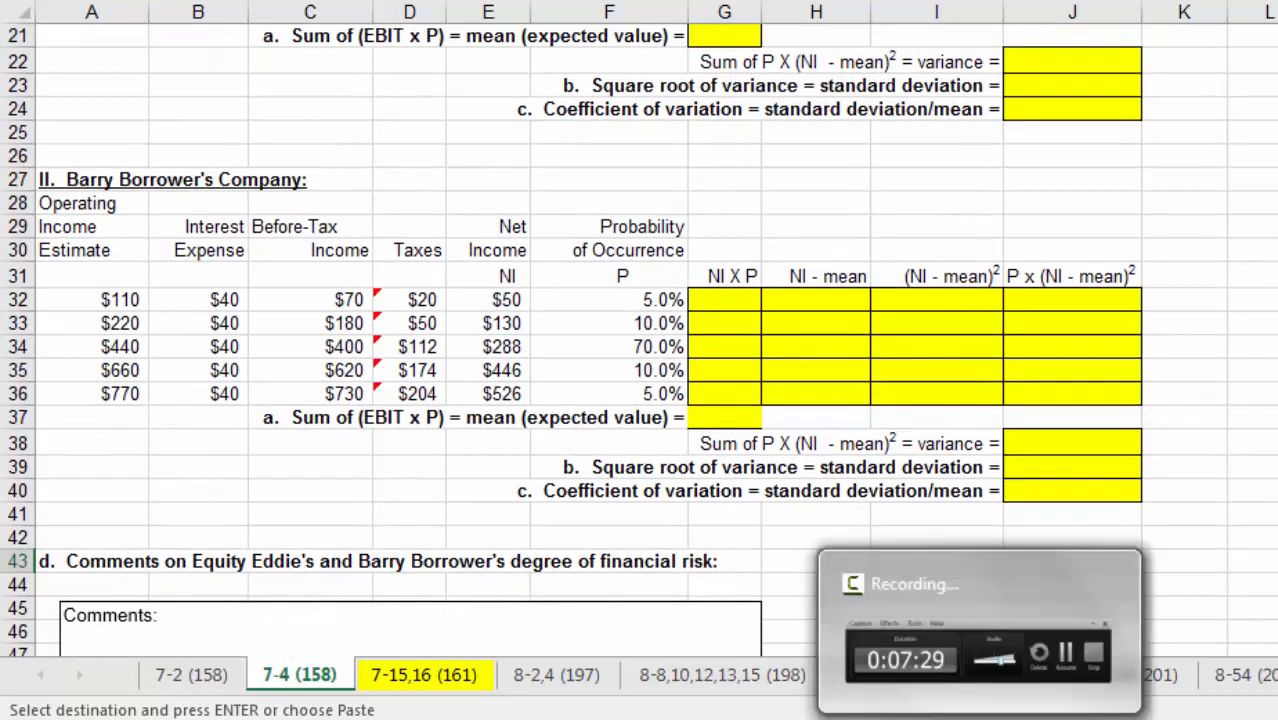
pyautogui.click(1276, 443)
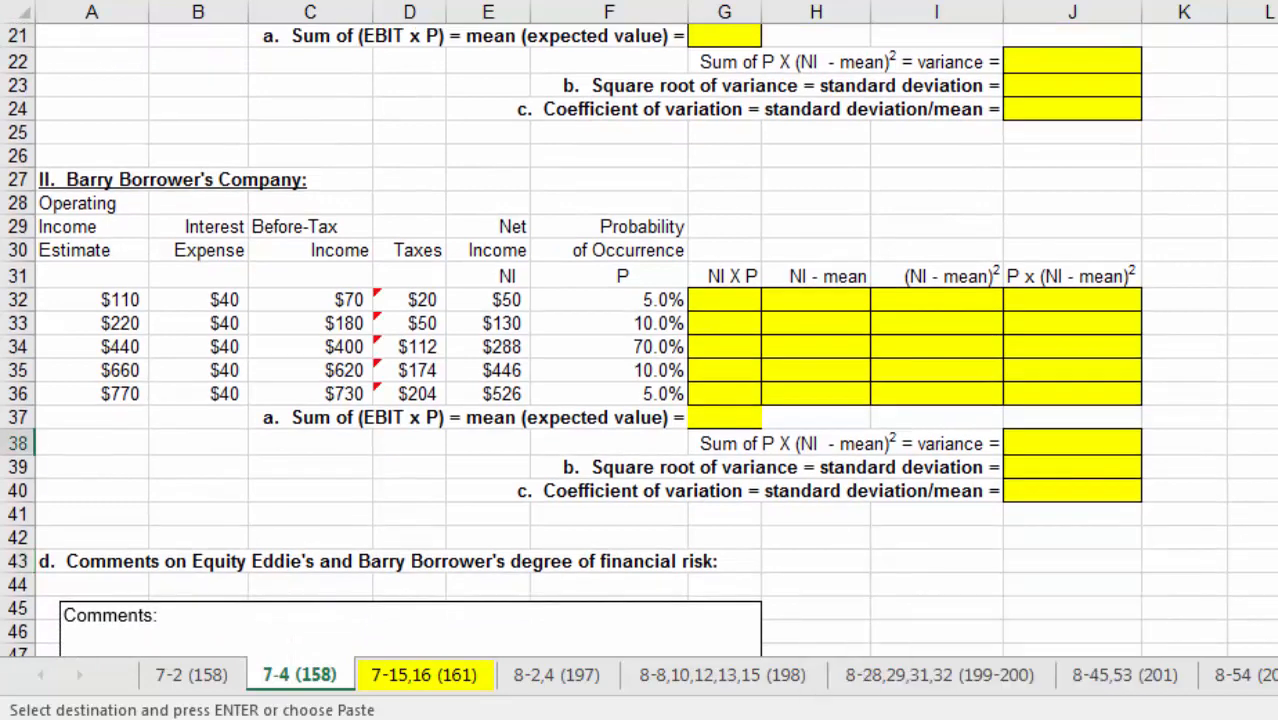
pyautogui.scroll(4, 638, 340)
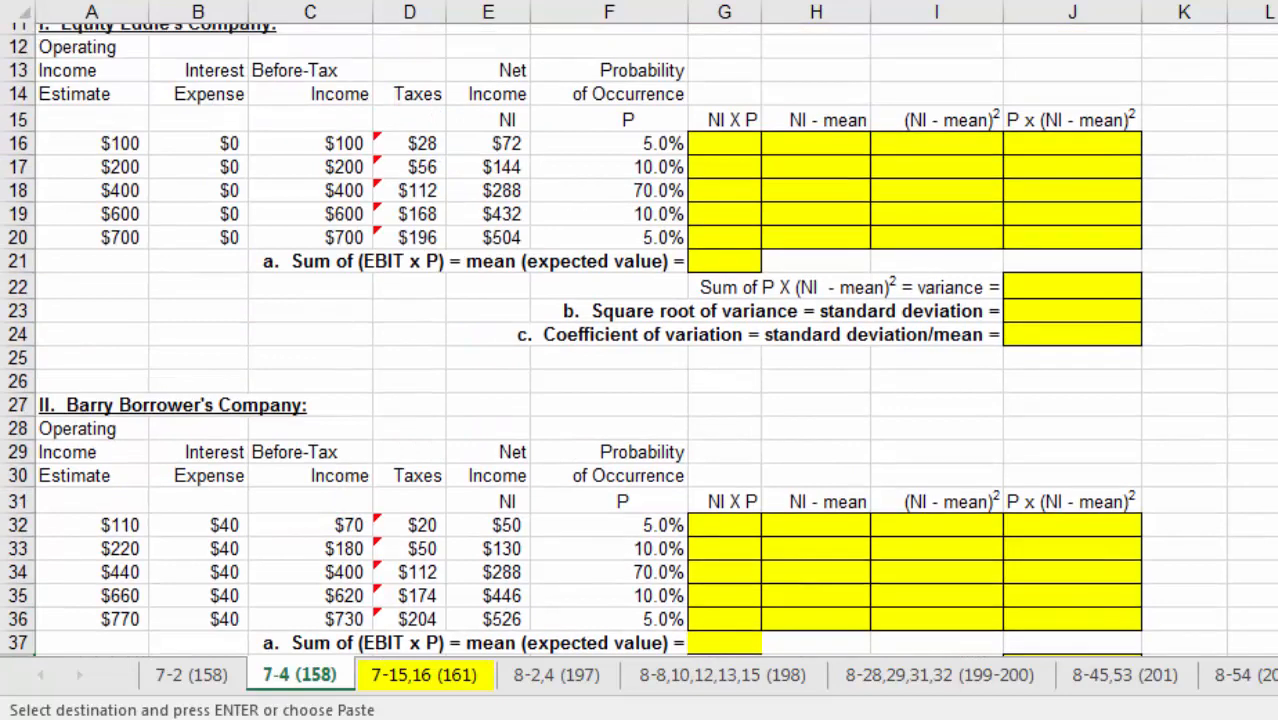
pyautogui.scroll(1, 638, 340)
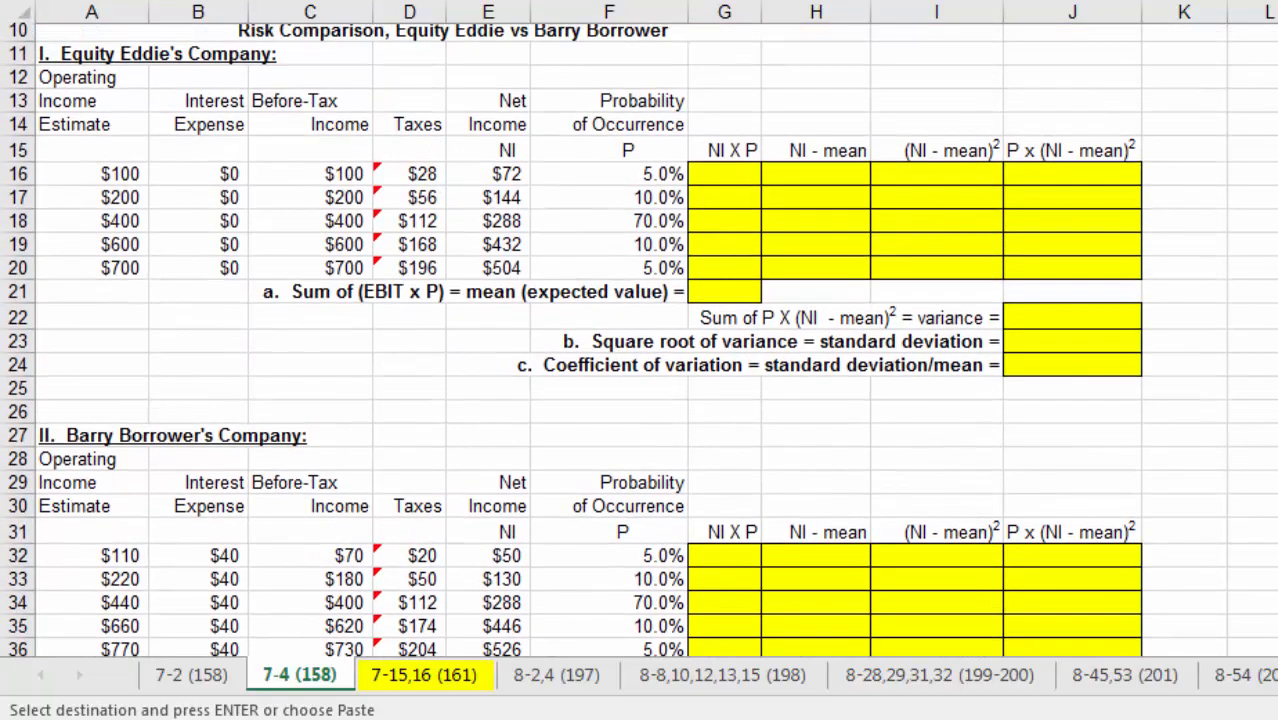
pyautogui.scroll(-1, 638, 340)
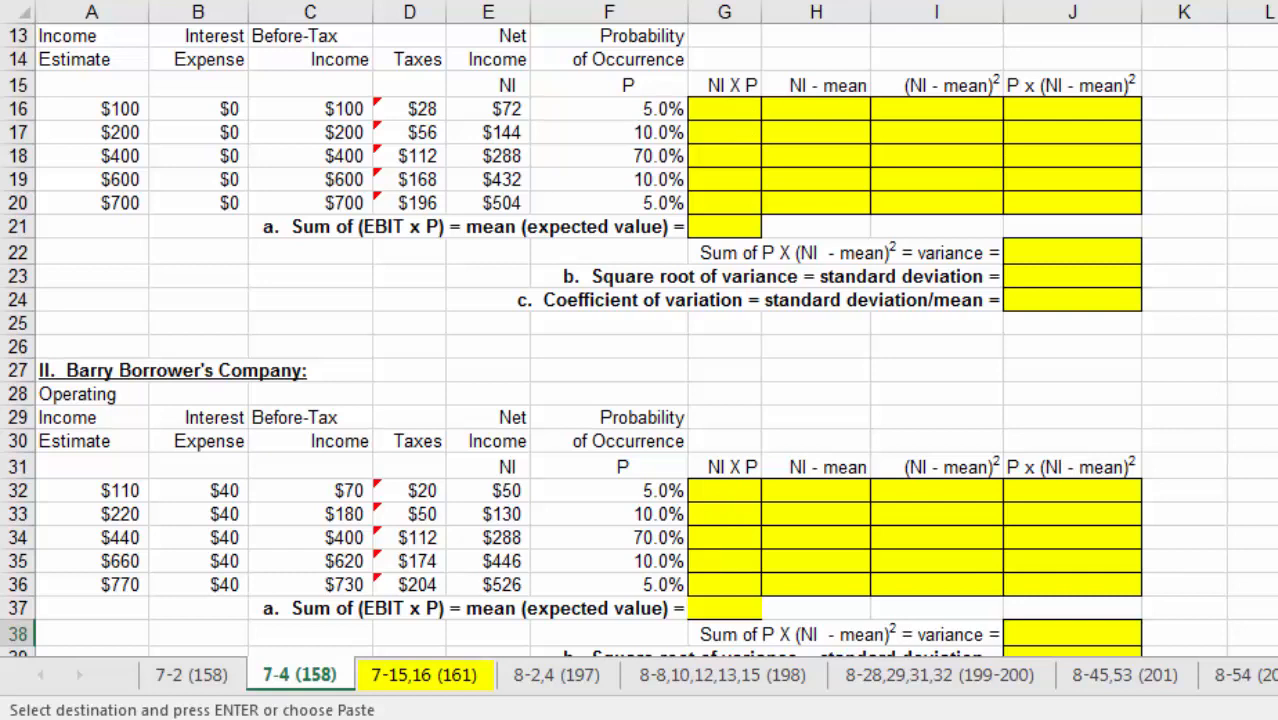
pyautogui.scroll(2, 638, 340)
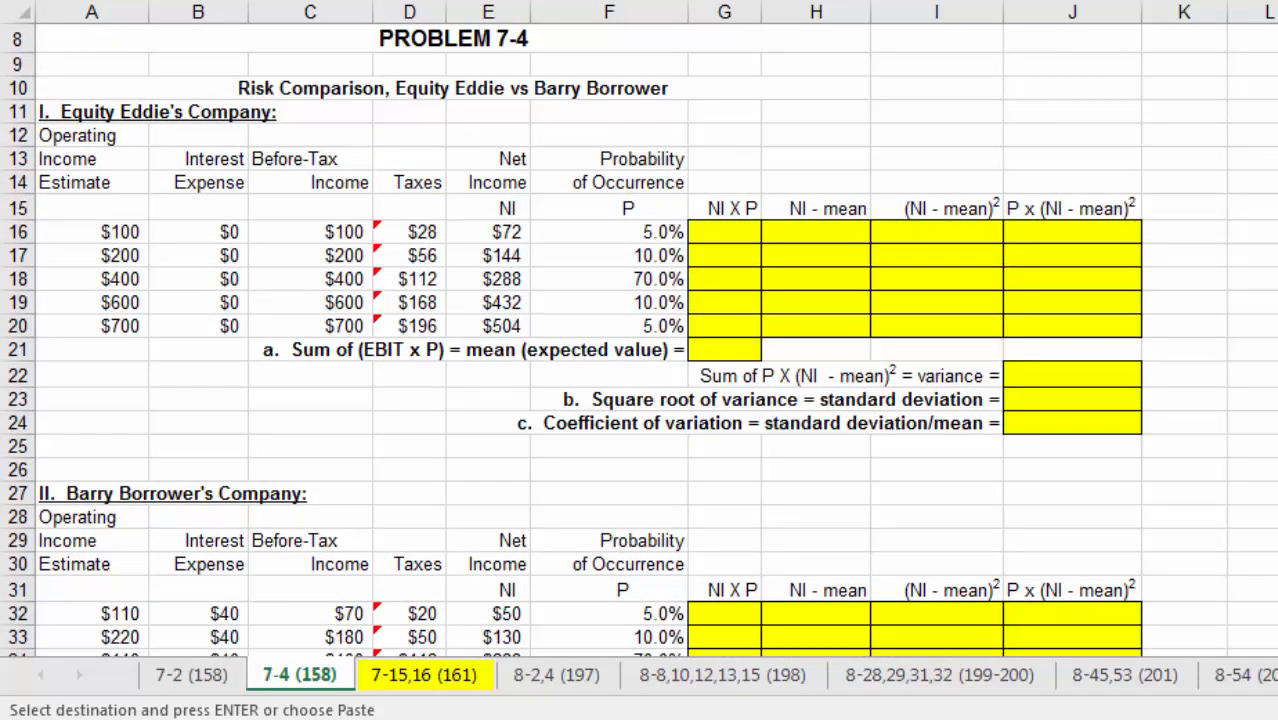
# Step: Calculate NI X P in G16 as =E16*F16 and fill the formula down to G20
pyautogui.click(733, 236)
pyautogui.write('=')
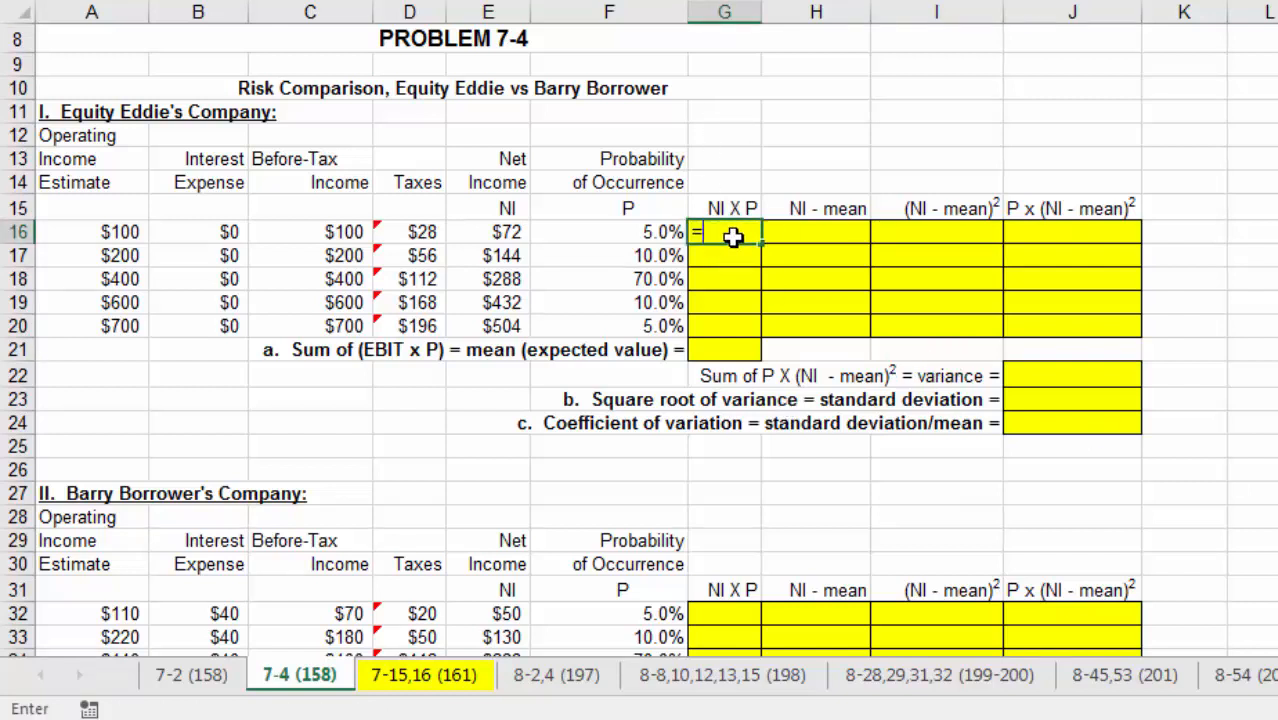
pyautogui.click(501, 233)
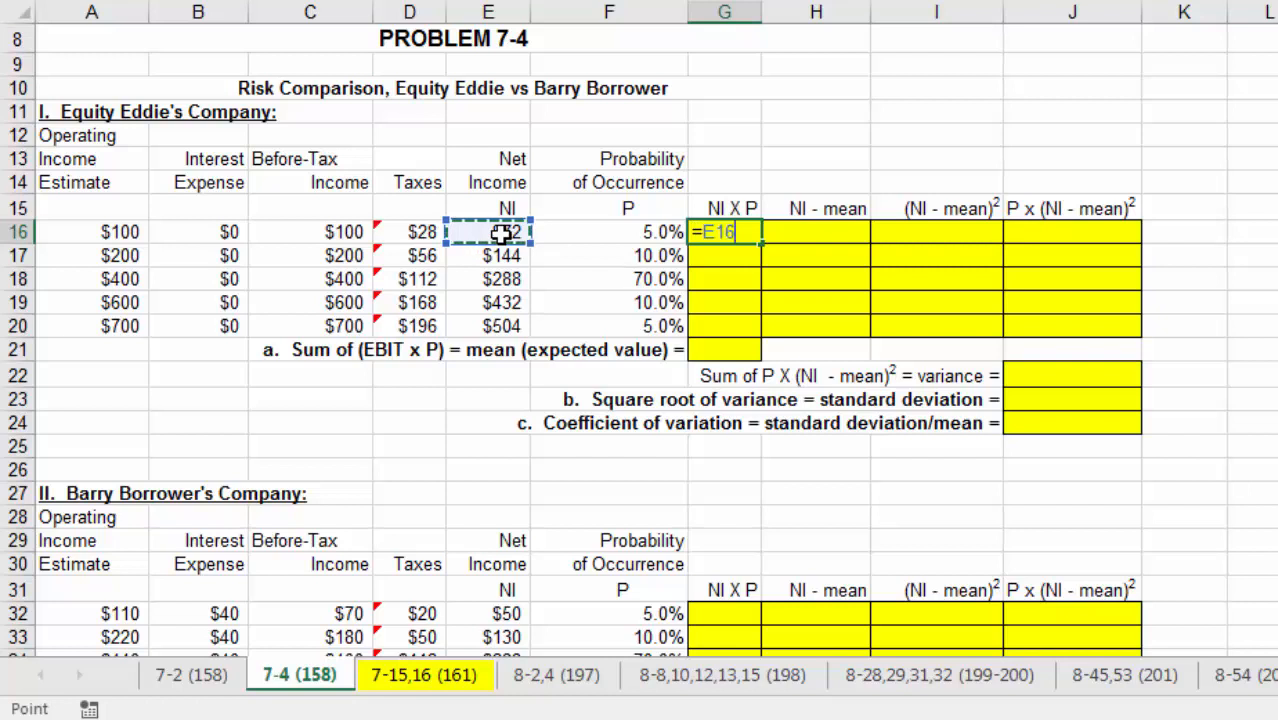
pyautogui.write('*')
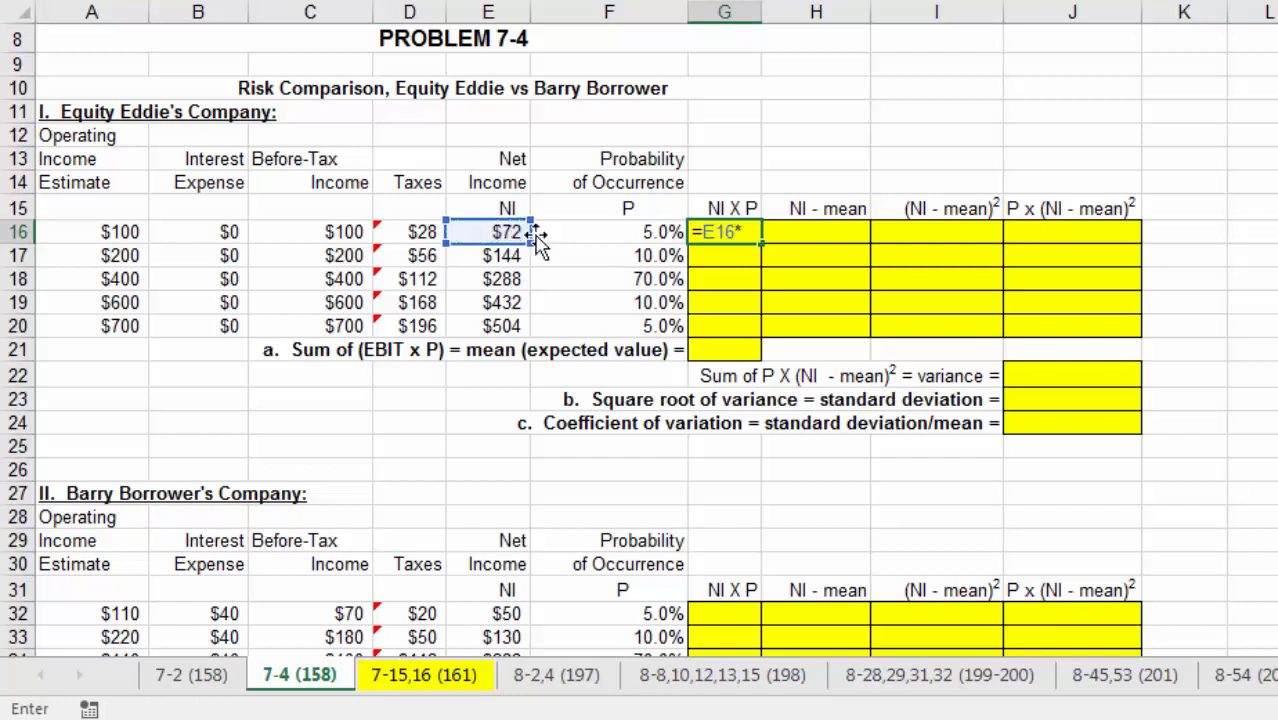
pyautogui.click(598, 234)
pyautogui.press('Return')
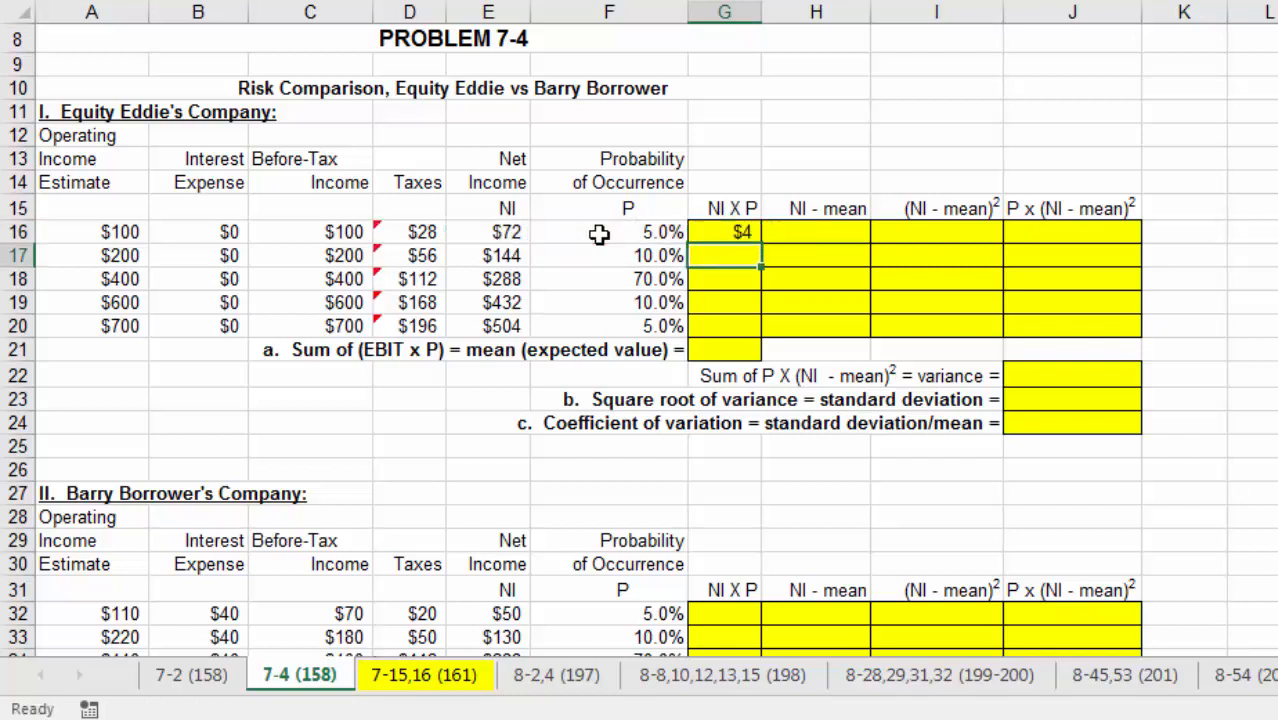
pyautogui.click(747, 233)
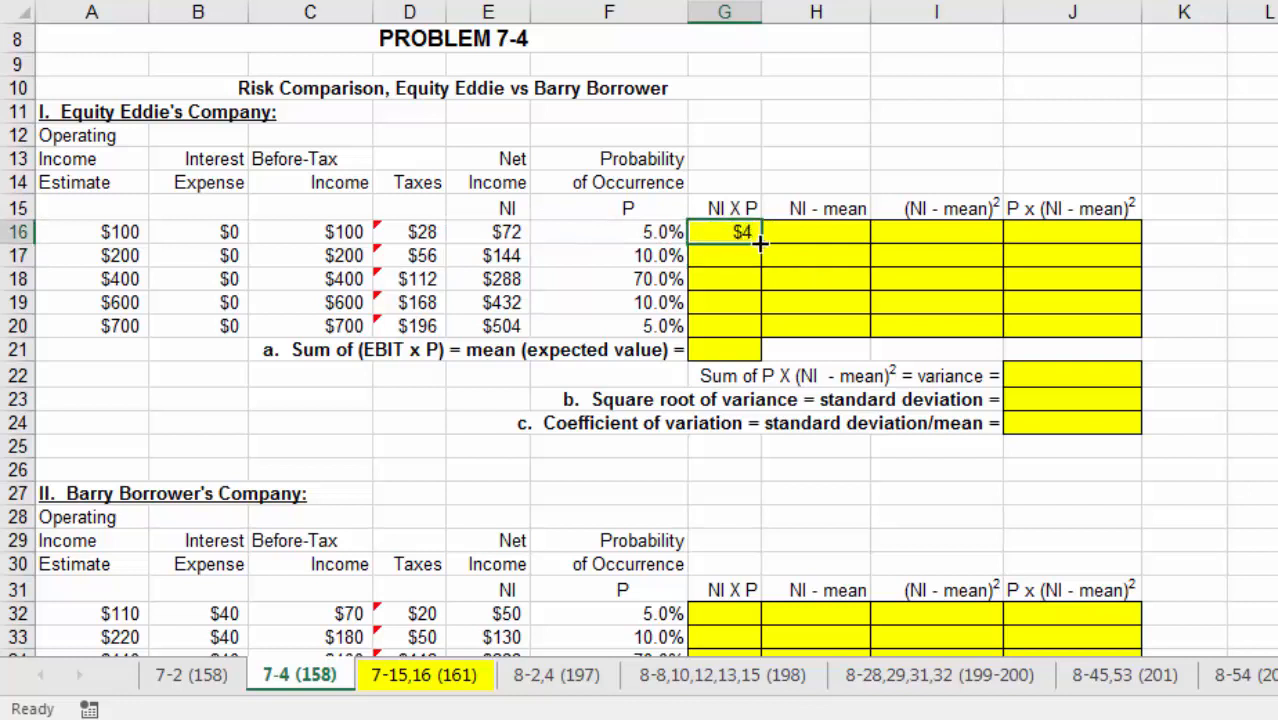
pyautogui.moveTo(760, 243); pyautogui.dragTo(752, 336)
# Step: Sum the NI X P column in G21 to get Equity Eddie's mean
pyautogui.click(734, 357)
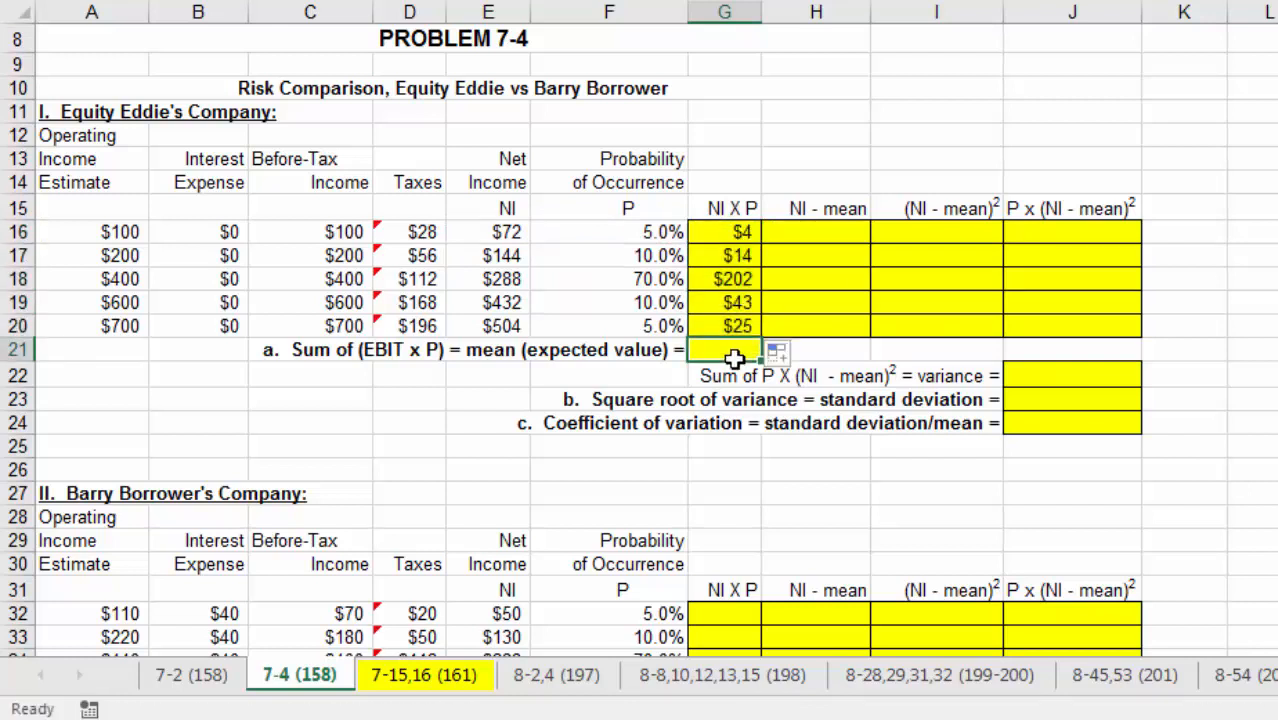
pyautogui.hotkey('alt', '=')
pyautogui.press('Return')
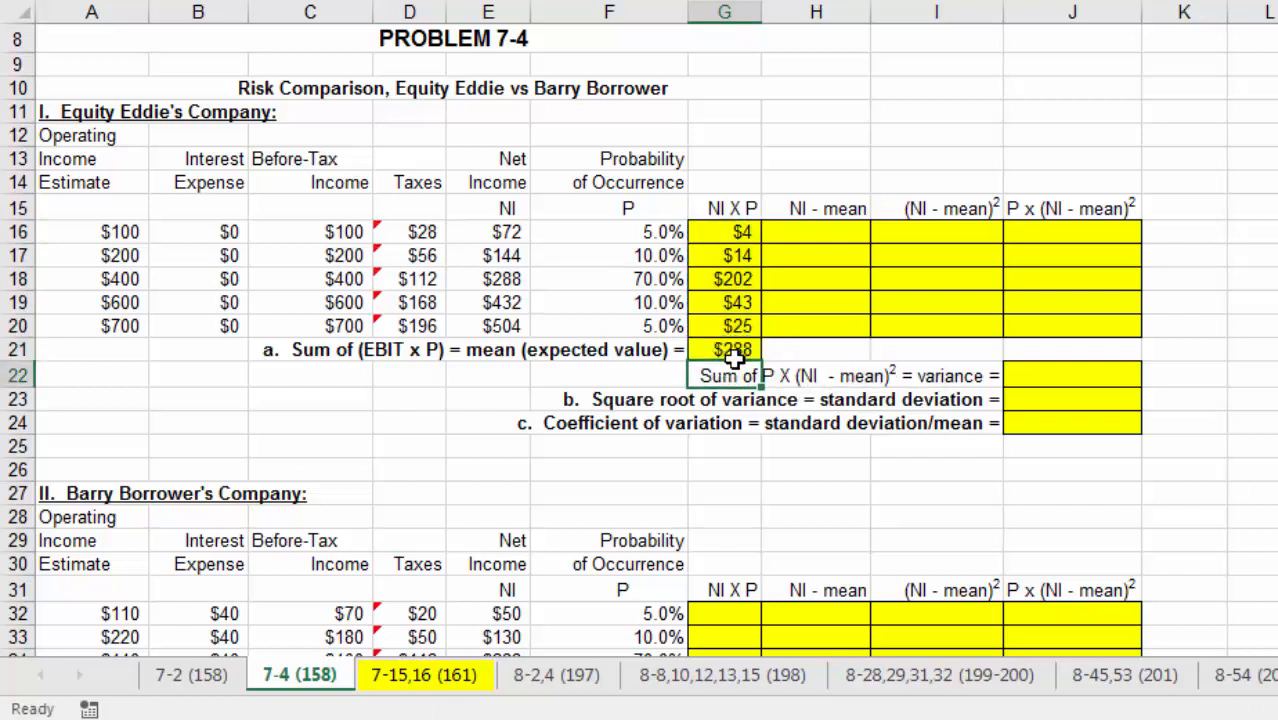
# Step: Calculate NI - mean in H16 with the formula =E16-mean
pyautogui.click(845, 232)
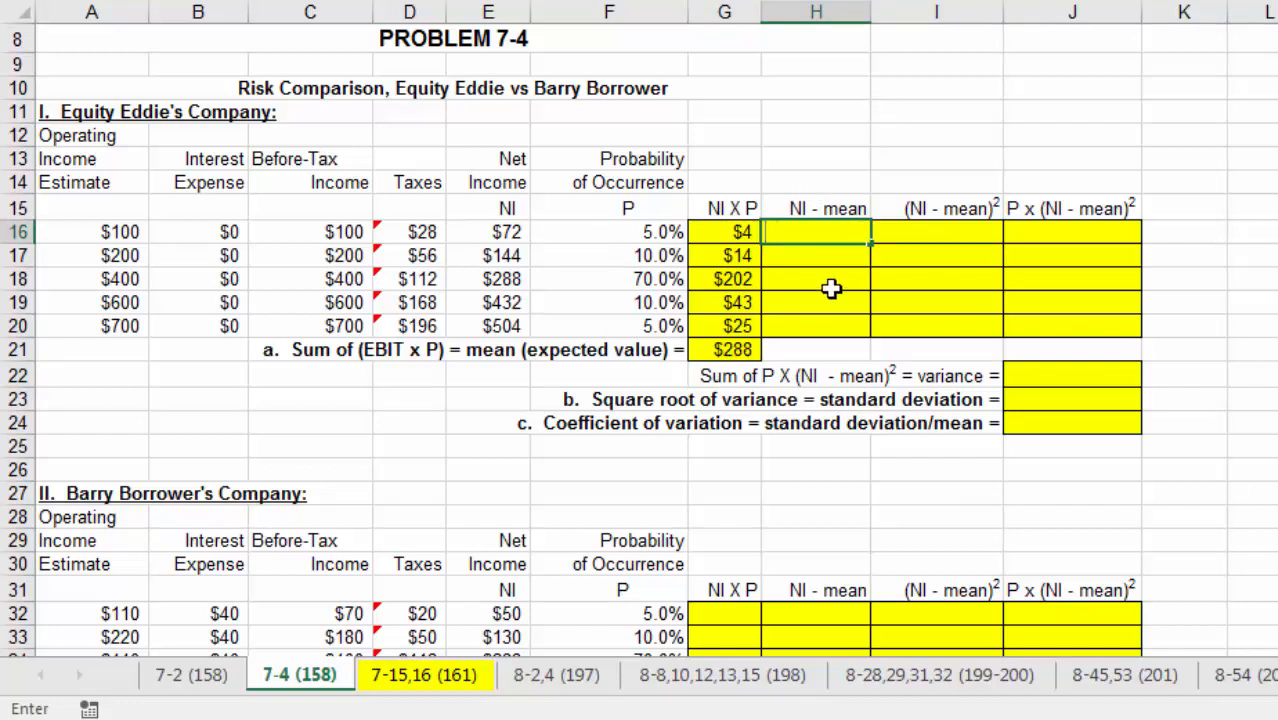
pyautogui.press('Escape')
pyautogui.click(735, 350)
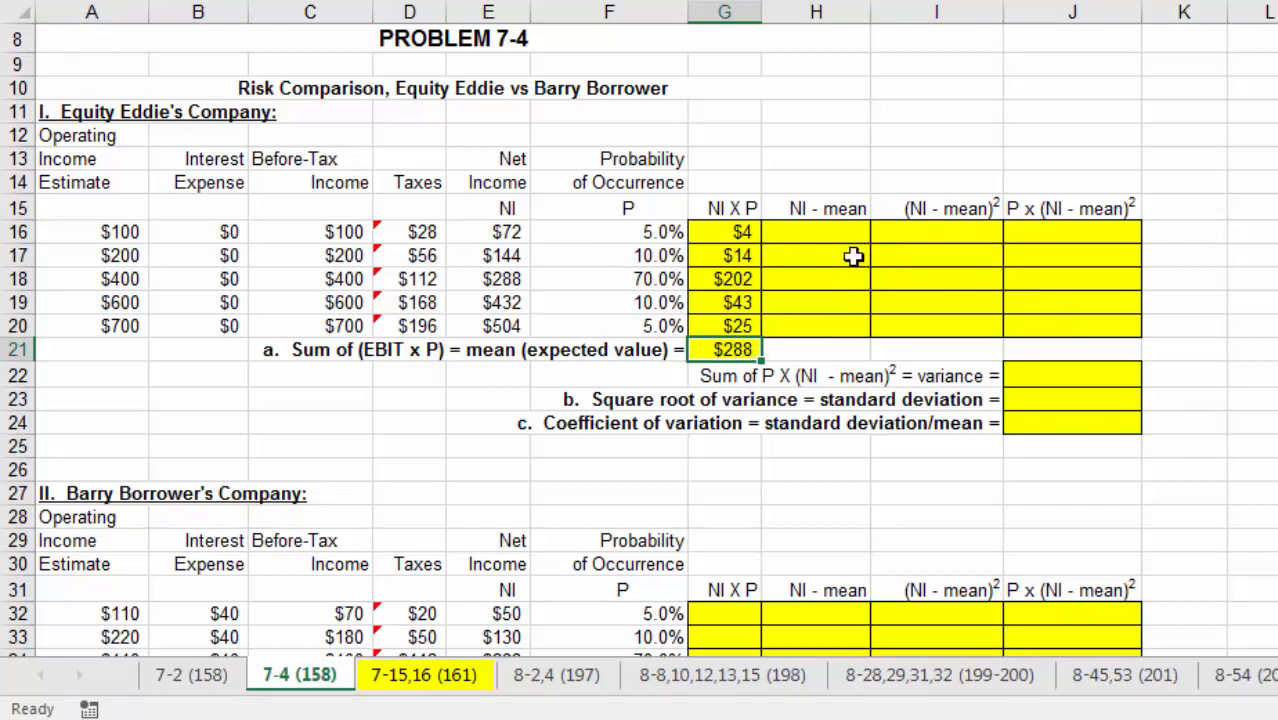
pyautogui.click(818, 231)
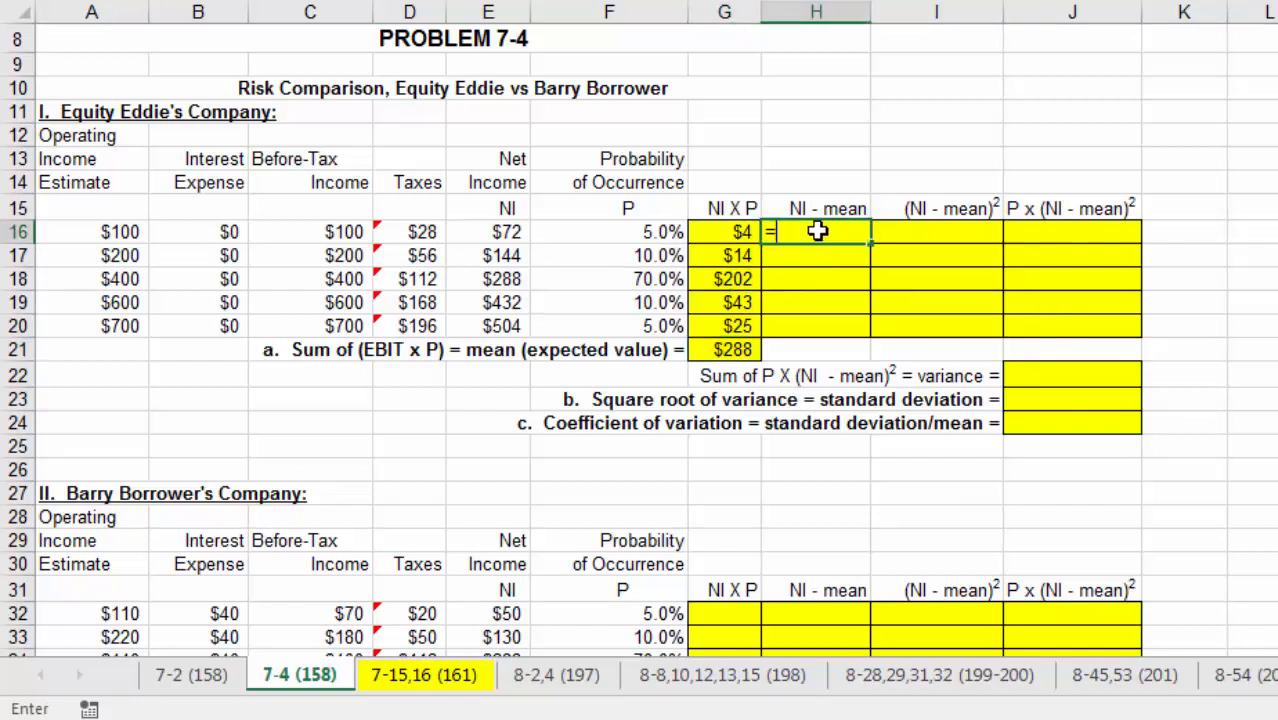
pyautogui.write('=')
pyautogui.click(494, 233)
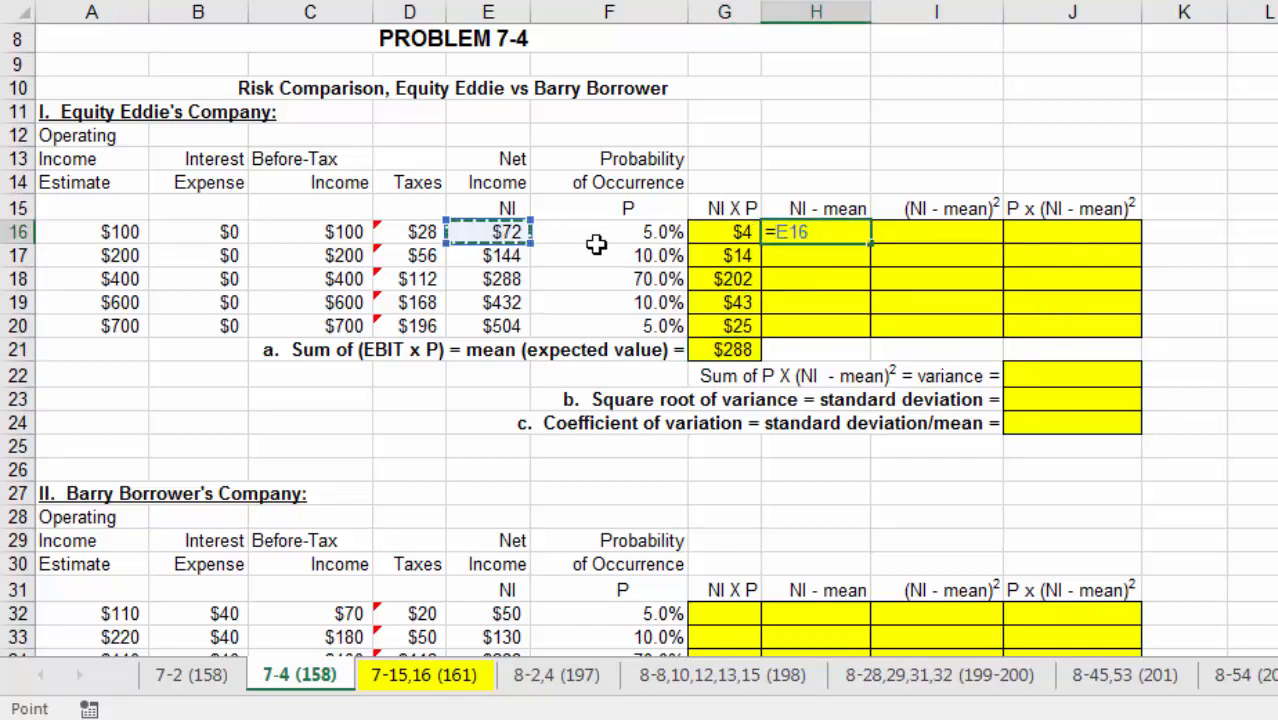
pyautogui.write('-')
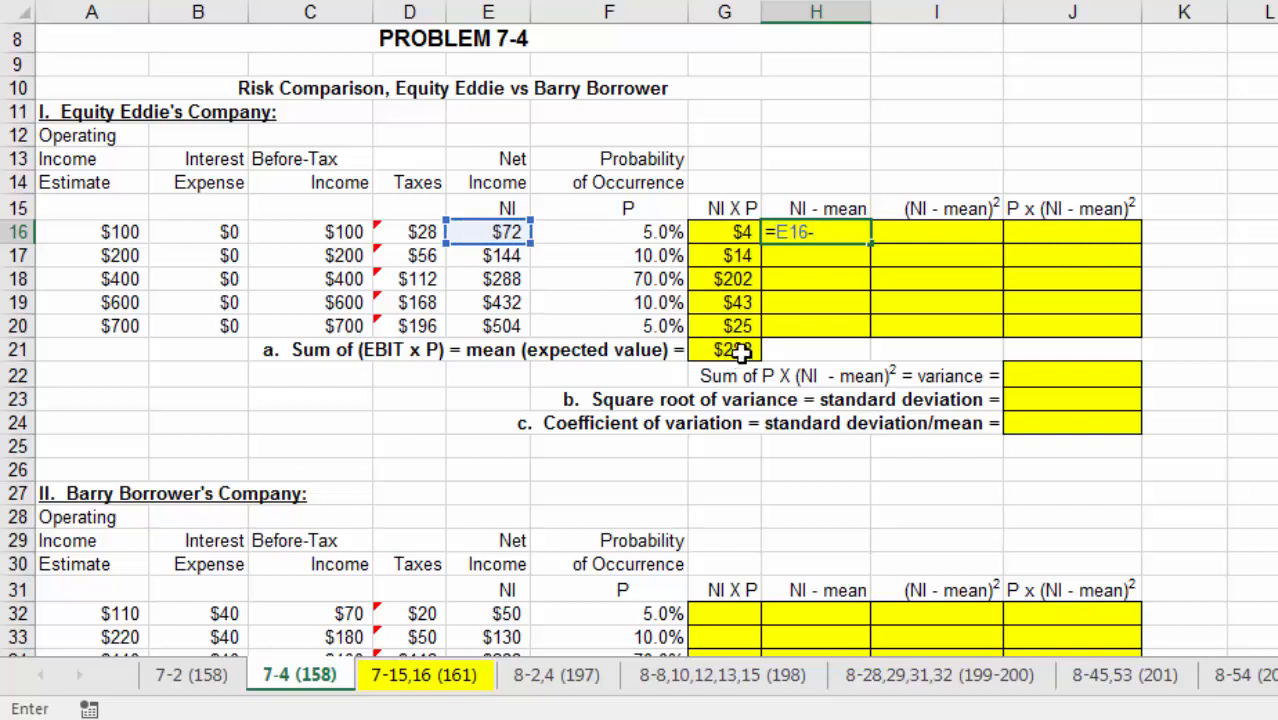
pyautogui.write('mean')
pyautogui.press('Return')
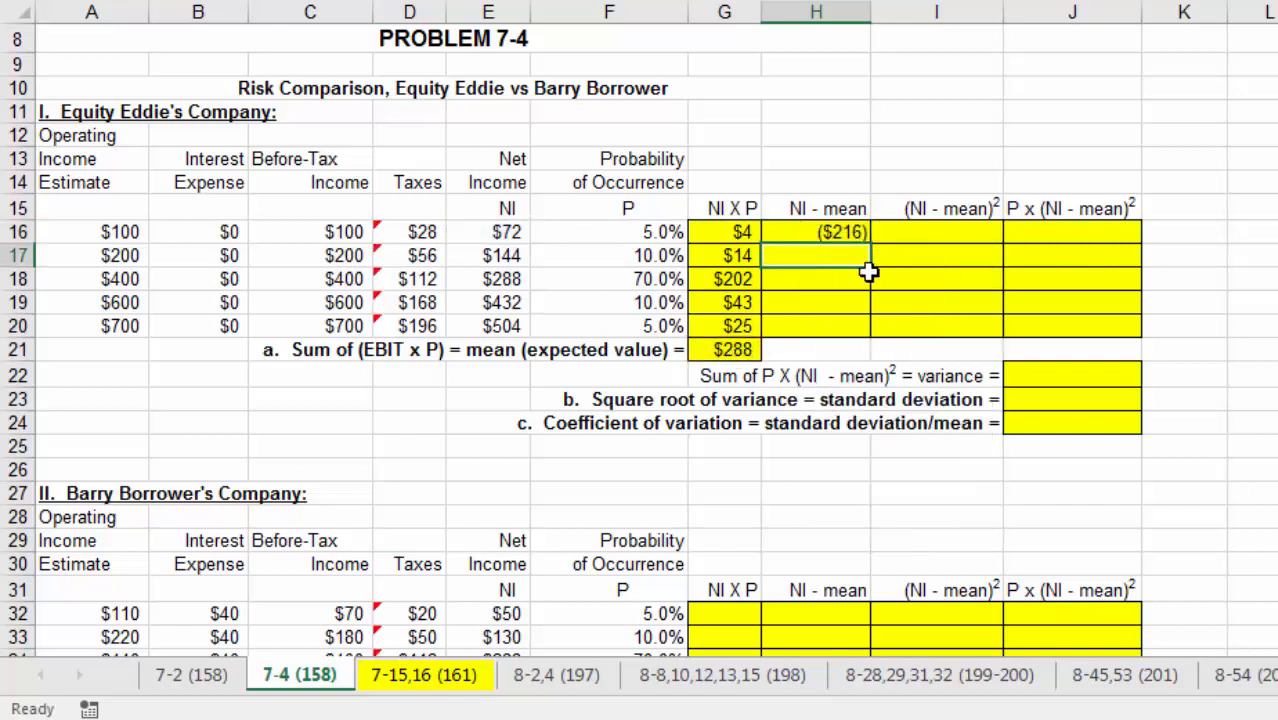
# Step: Fill the NI - mean formula from H16 down to H20 and check the cell references in H20
pyautogui.click(850, 237)
pyautogui.moveTo(870, 242); pyautogui.dragTo(843, 331)
pyautogui.press('F2')
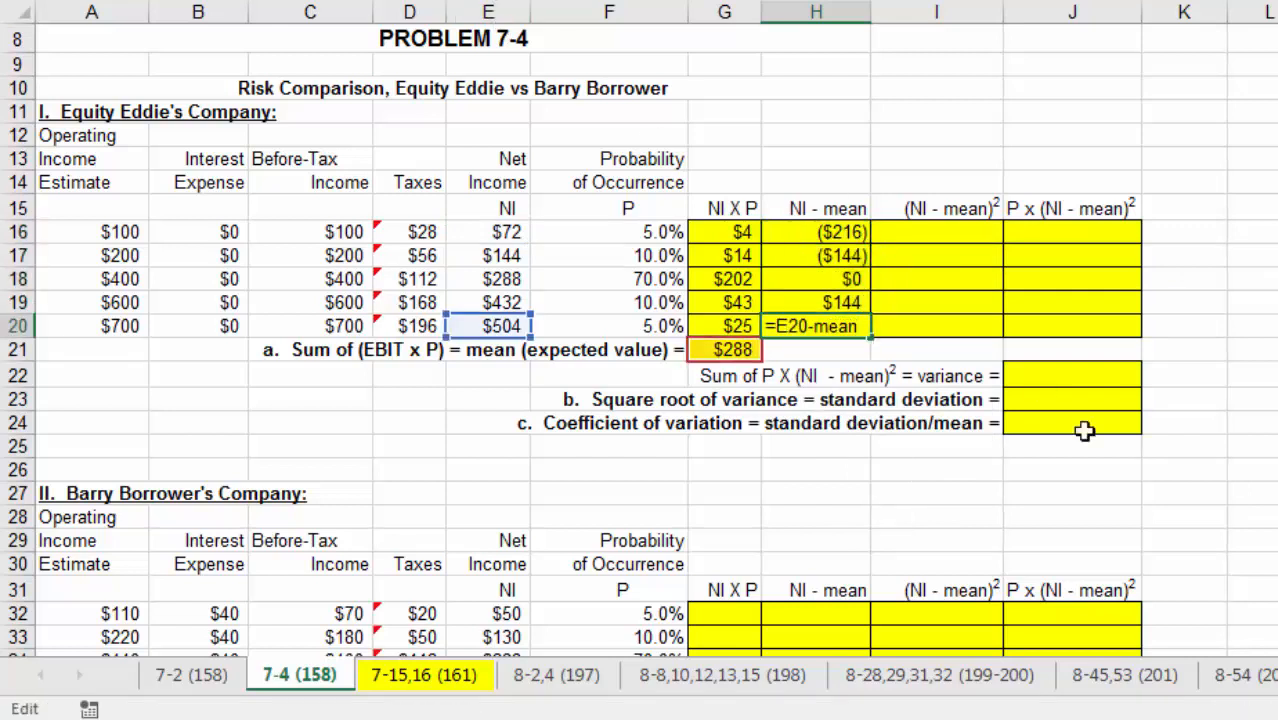
pyautogui.click(874, 477)
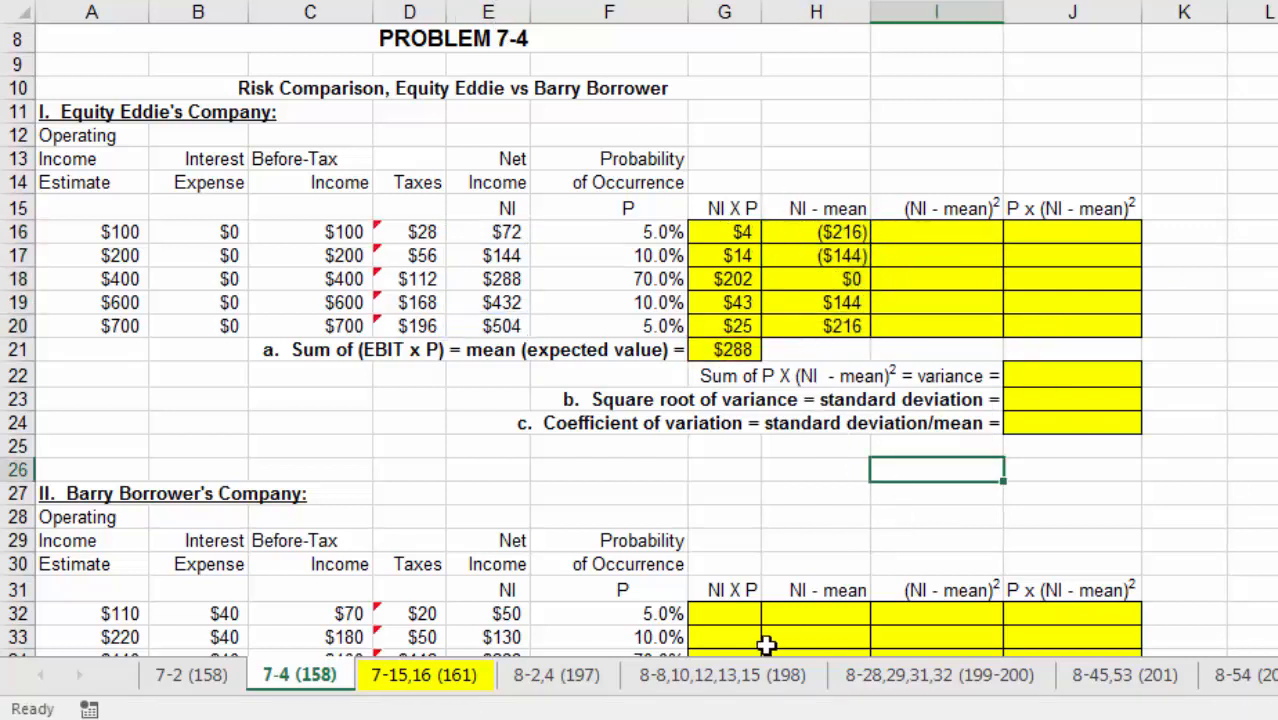
# Step: Examine Barry Borrower's mean cell G37 and NI - mean cells H32:H36 in relation to Equity Eddie's mean in G21
pyautogui.scroll(-2, 862, 543)
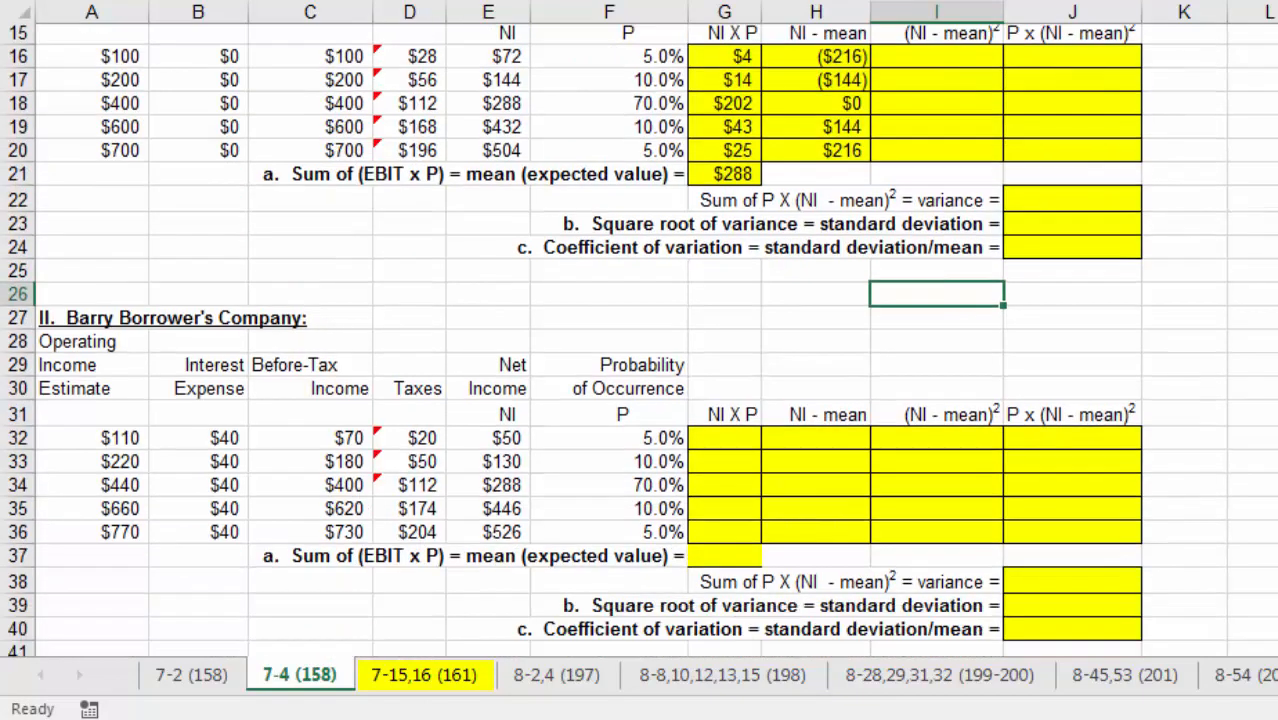
pyautogui.click(730, 560)
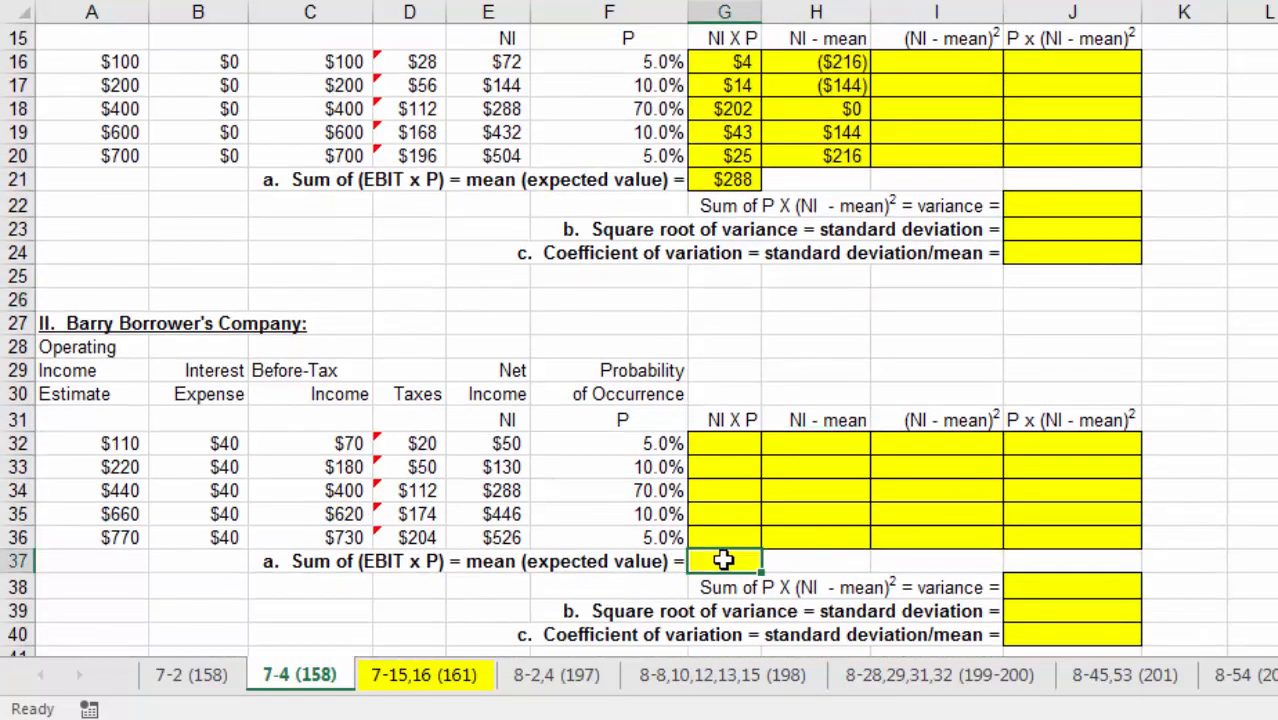
pyautogui.click(831, 442)
pyautogui.click(833, 472)
pyautogui.click(839, 492)
pyautogui.click(839, 516)
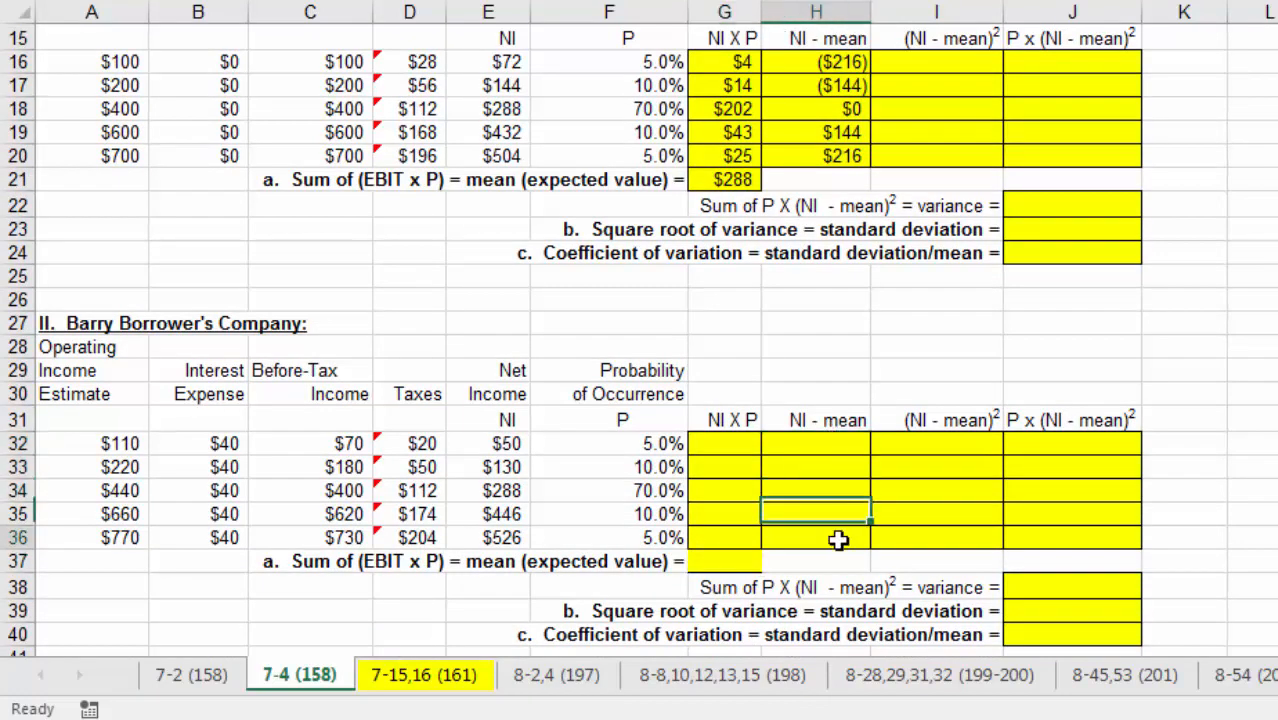
pyautogui.click(839, 539)
pyautogui.click(724, 178)
pyautogui.click(1181, 346)
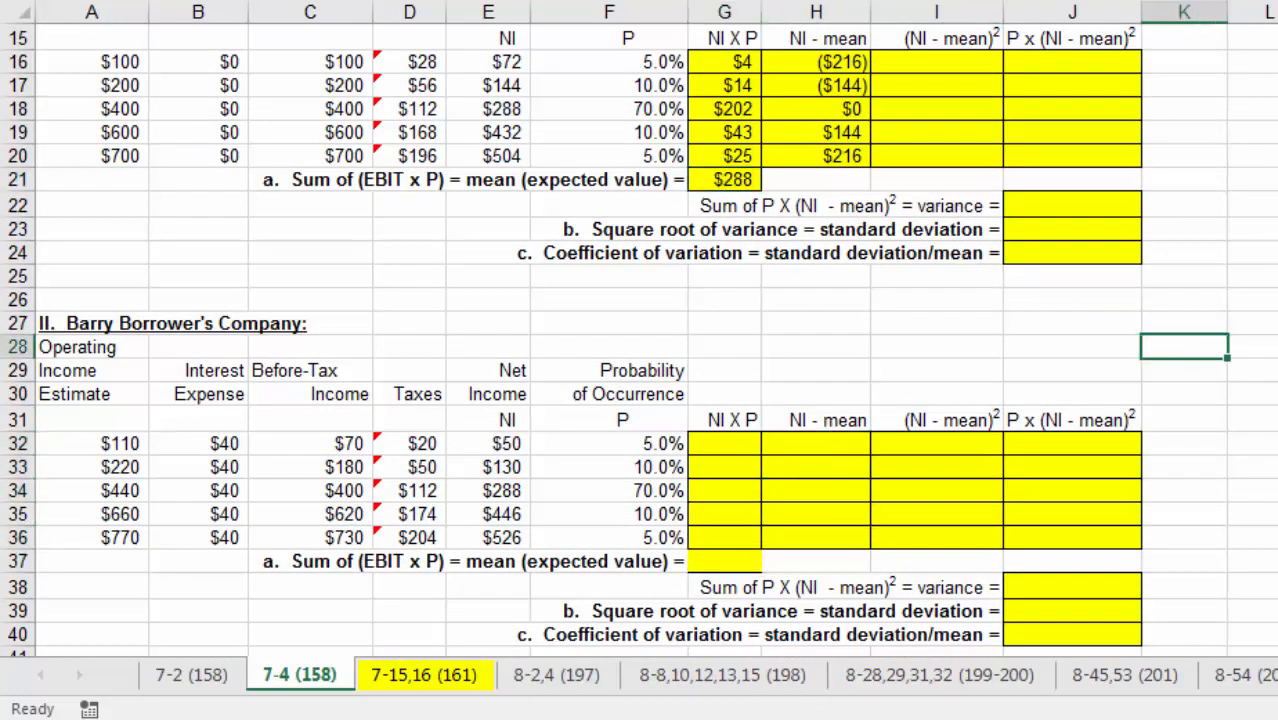
# Step: Calculate (NI - mean) squared in I16 with the formula =H16^2
pyautogui.scroll(1, 640, 340)
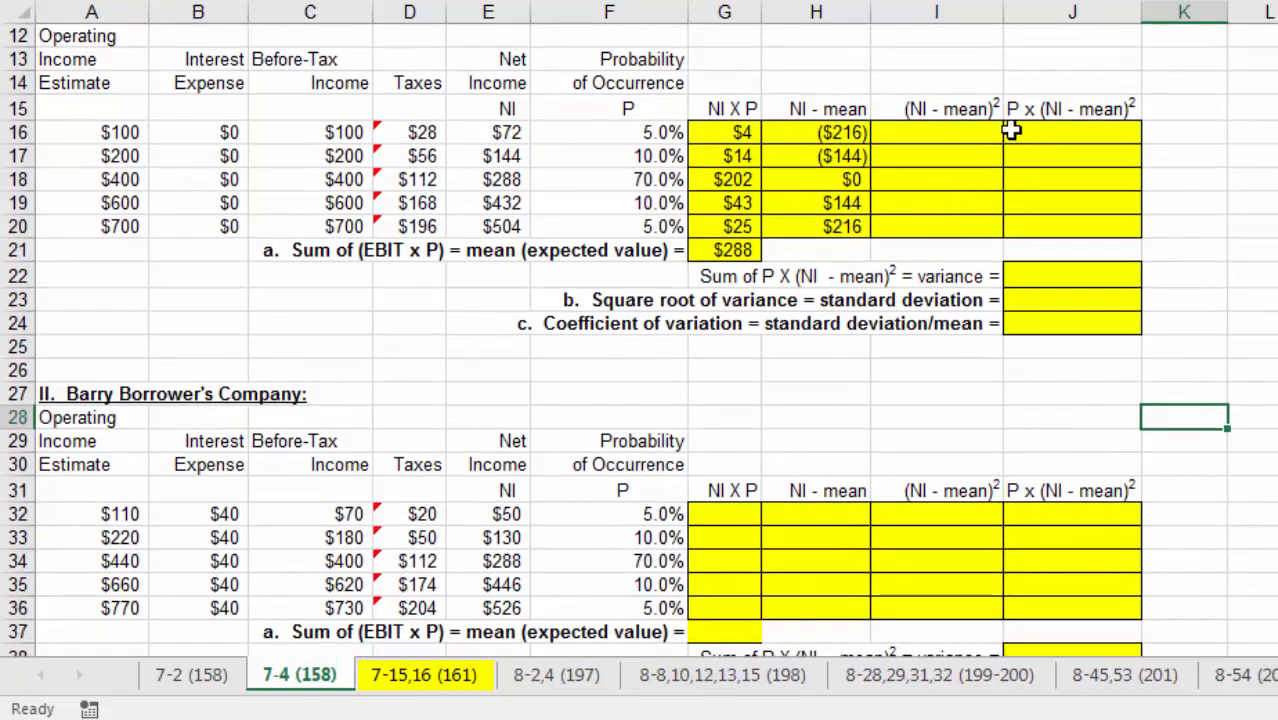
pyautogui.click(965, 139)
pyautogui.write('=')
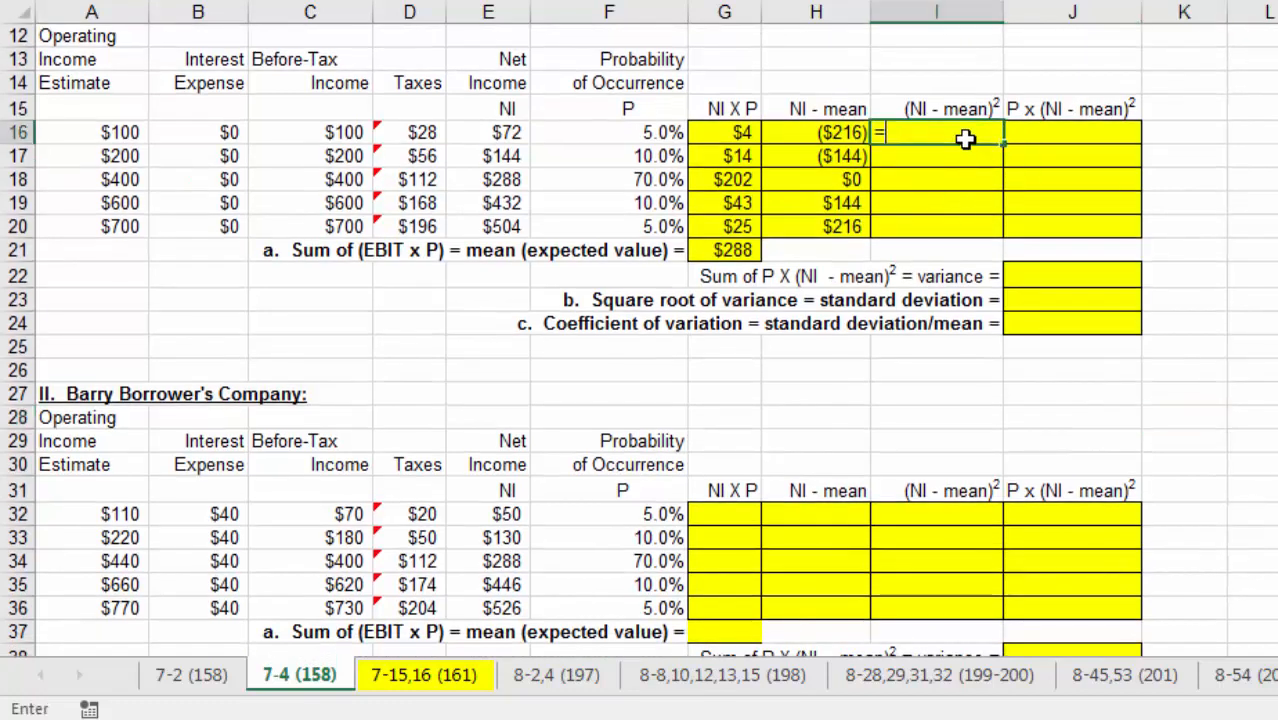
pyautogui.click(818, 125)
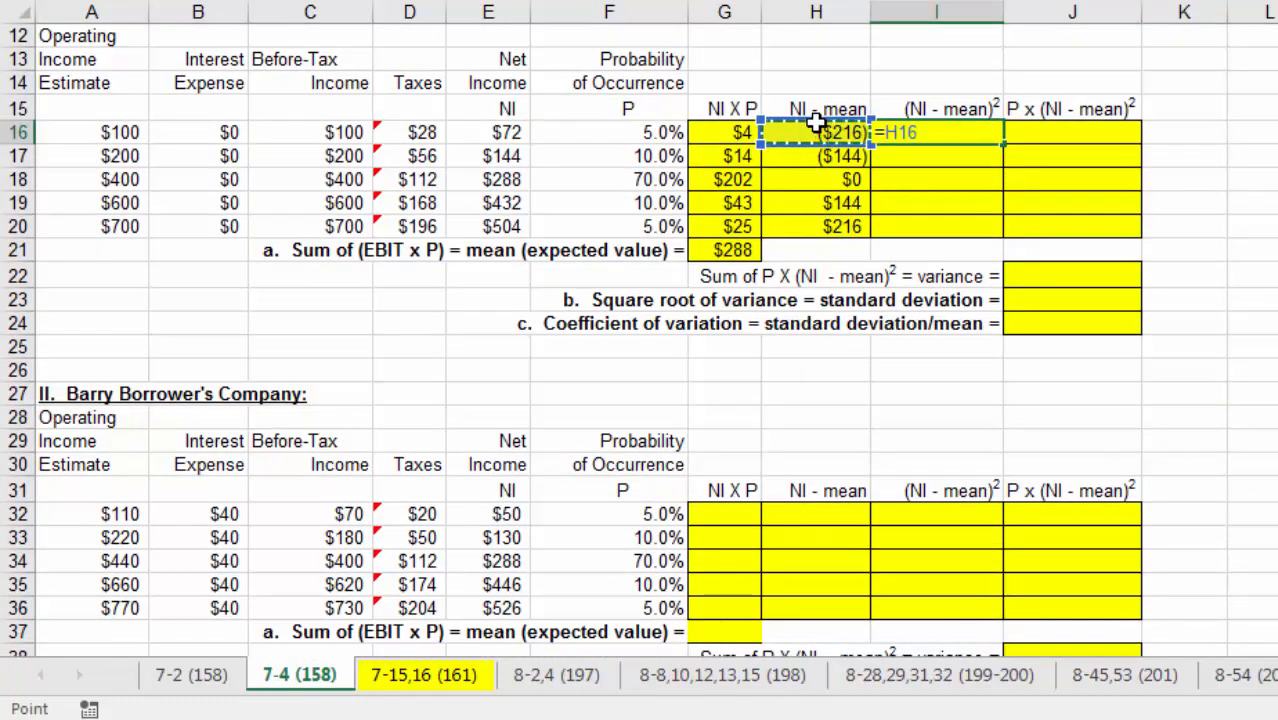
pyautogui.write('^2')
pyautogui.press('Return')
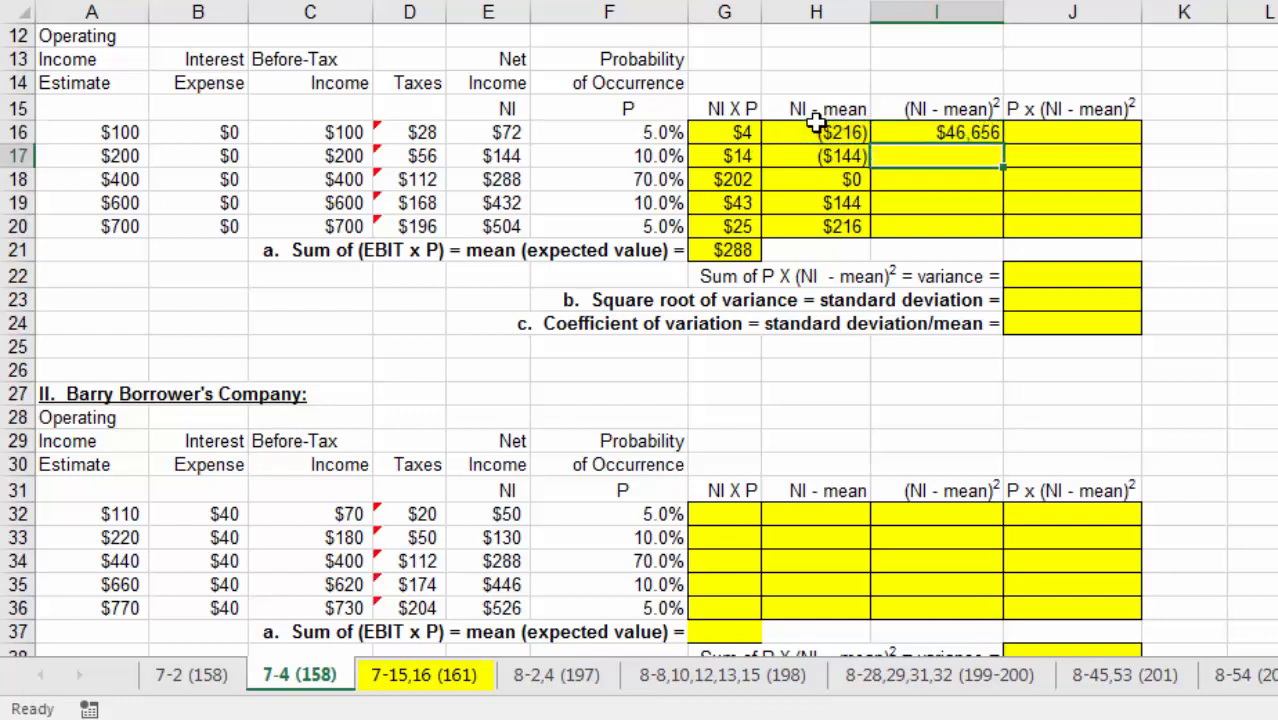
# Step: Fill the (NI - mean) squared formula from I16 down to I21
pyautogui.click(995, 137)
pyautogui.moveTo(1005, 144); pyautogui.dragTo(998, 256)
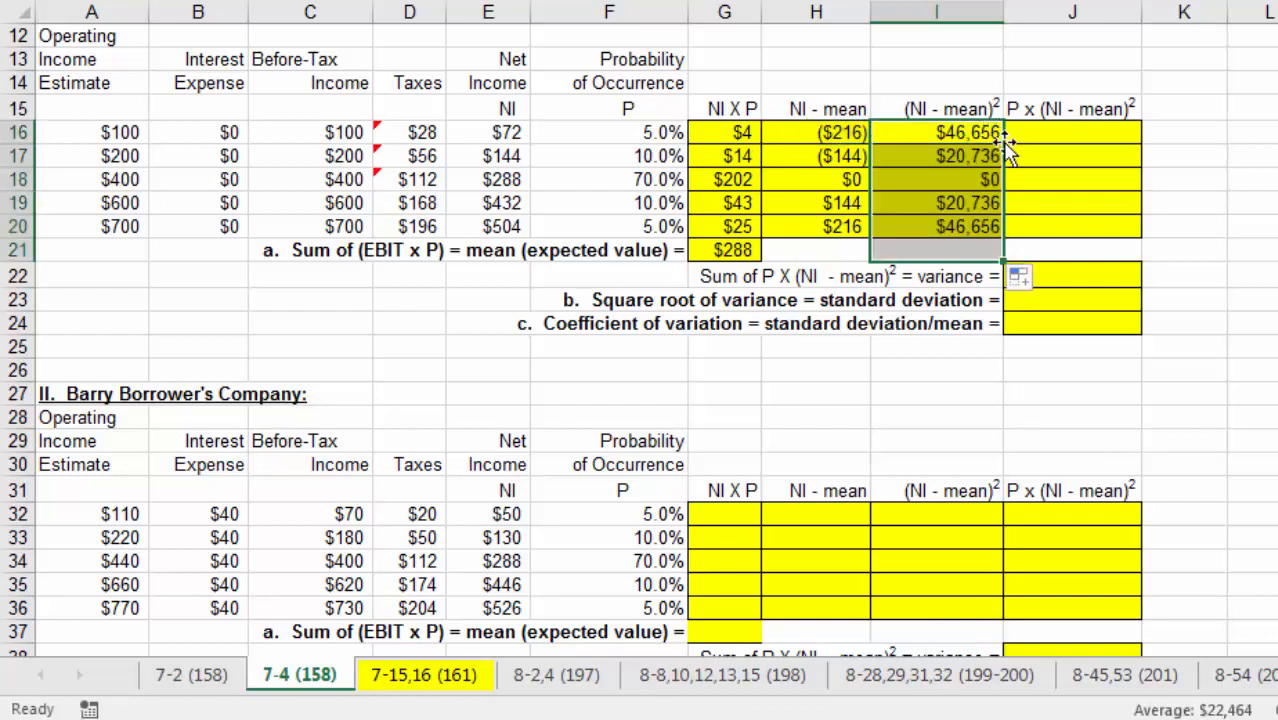
pyautogui.click(1090, 136)
pyautogui.write('=')
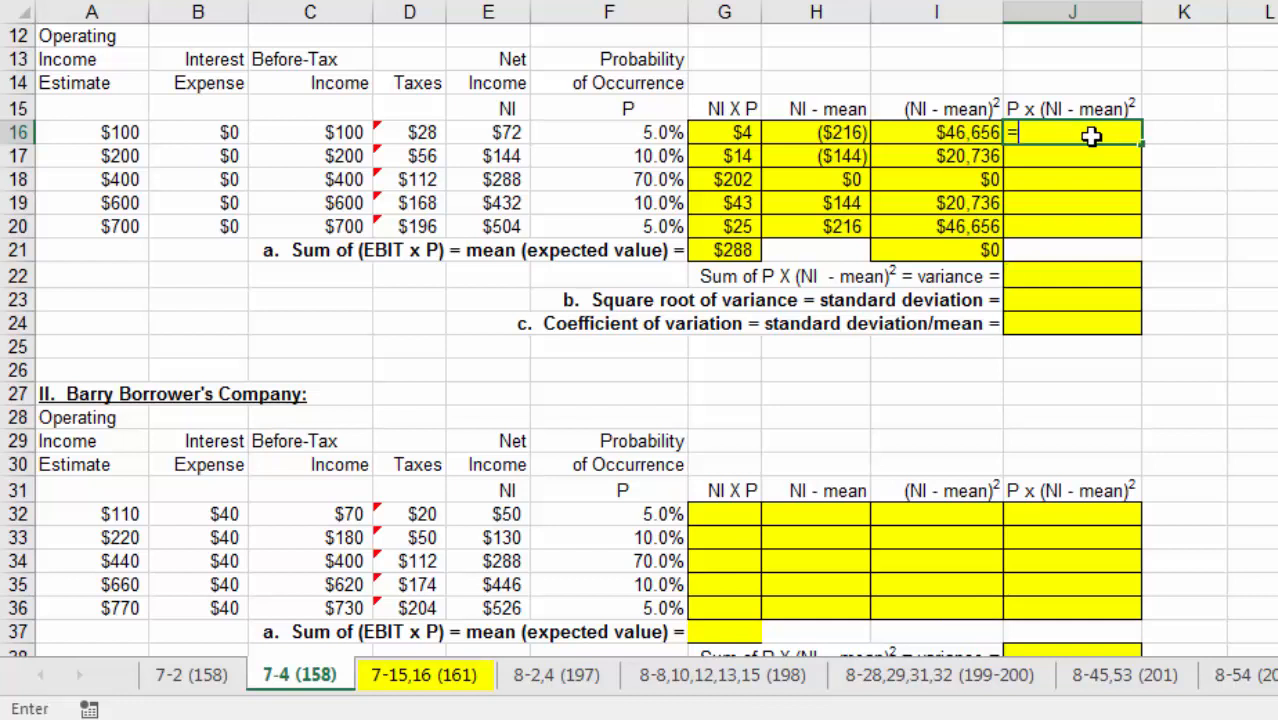
pyautogui.click(953, 133)
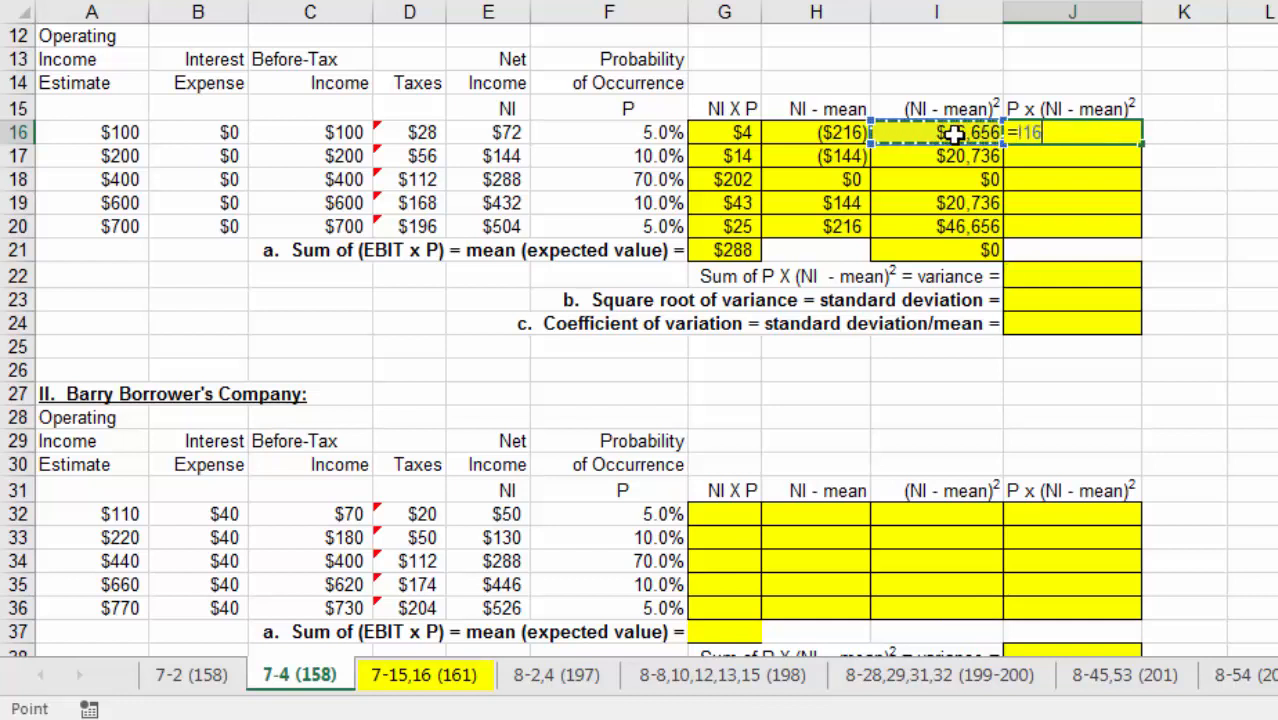
pyautogui.click(646, 130)
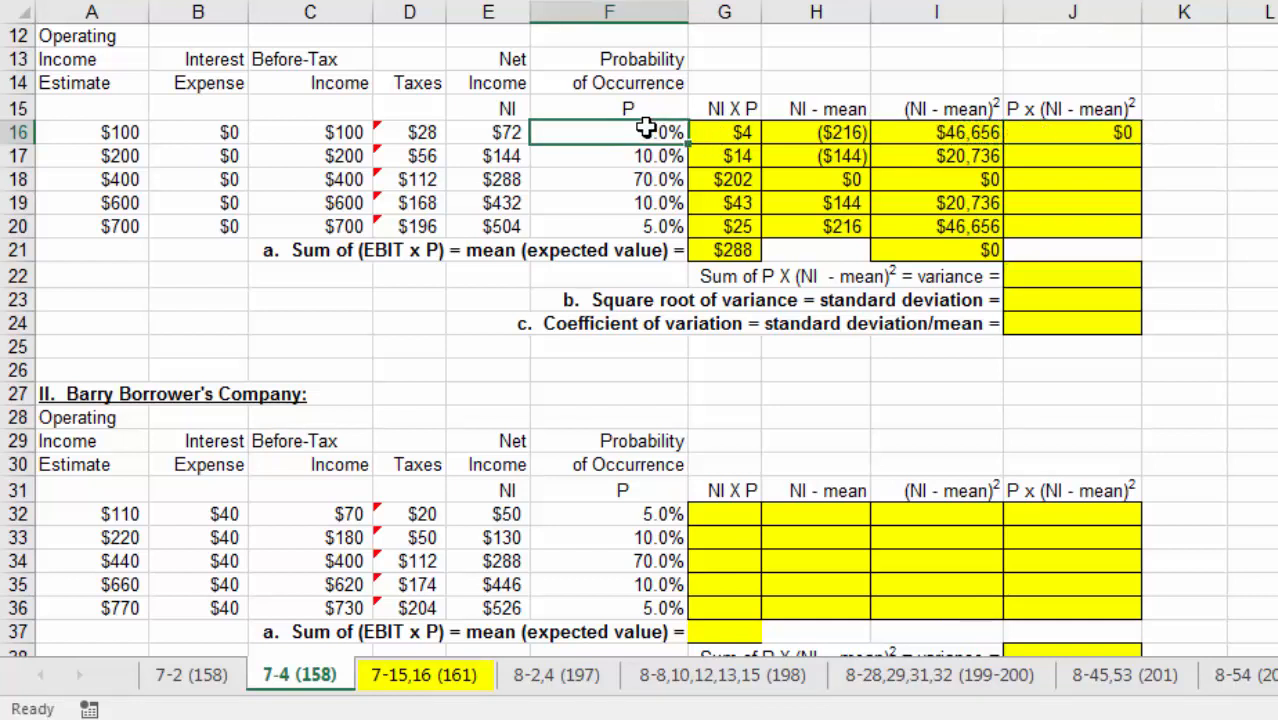
# Step: Calculate P x (NI - mean) squared in J16 with the formula =I16*F16
pyautogui.click(1112, 137)
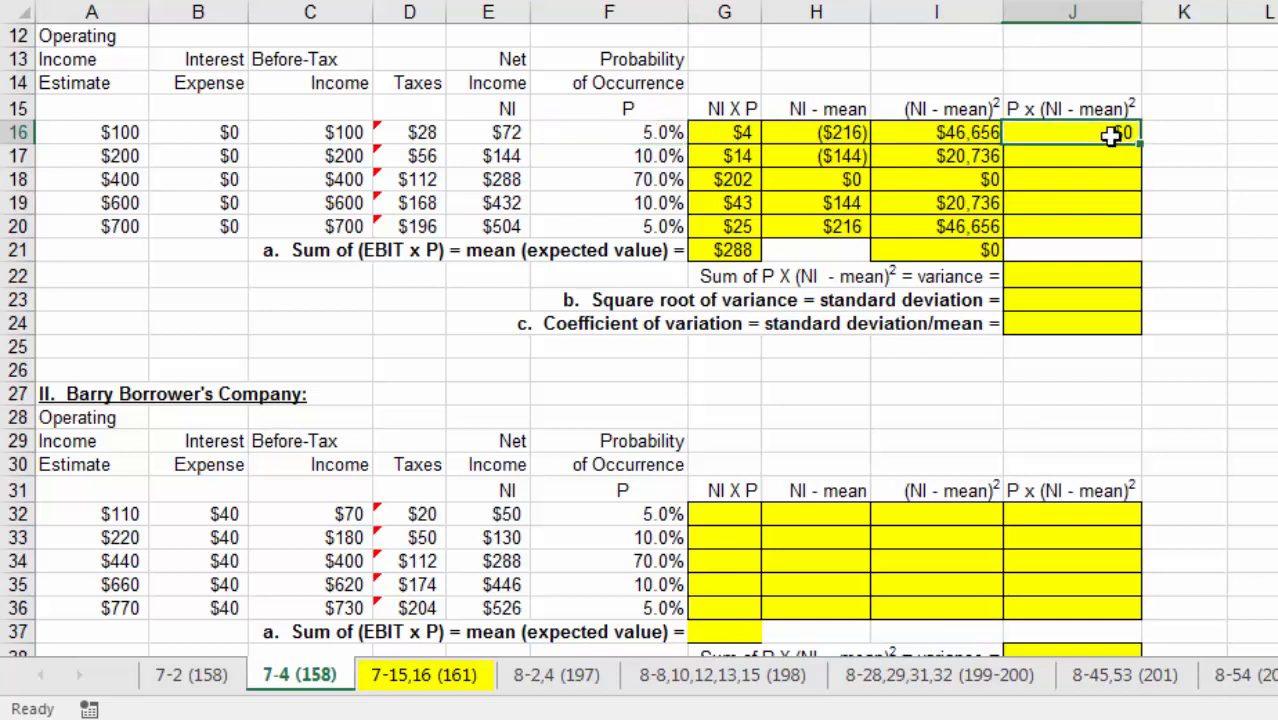
pyautogui.write('=')
pyautogui.click(982, 133)
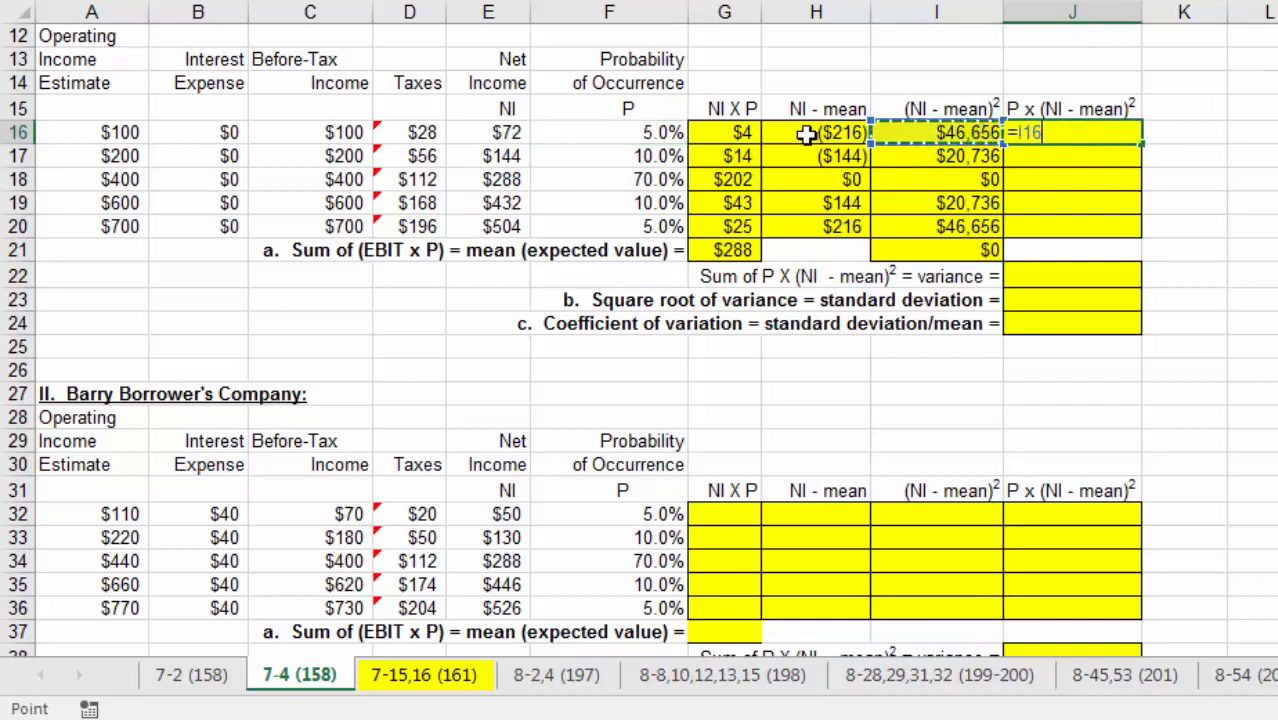
pyautogui.write('*')
pyautogui.click(644, 133)
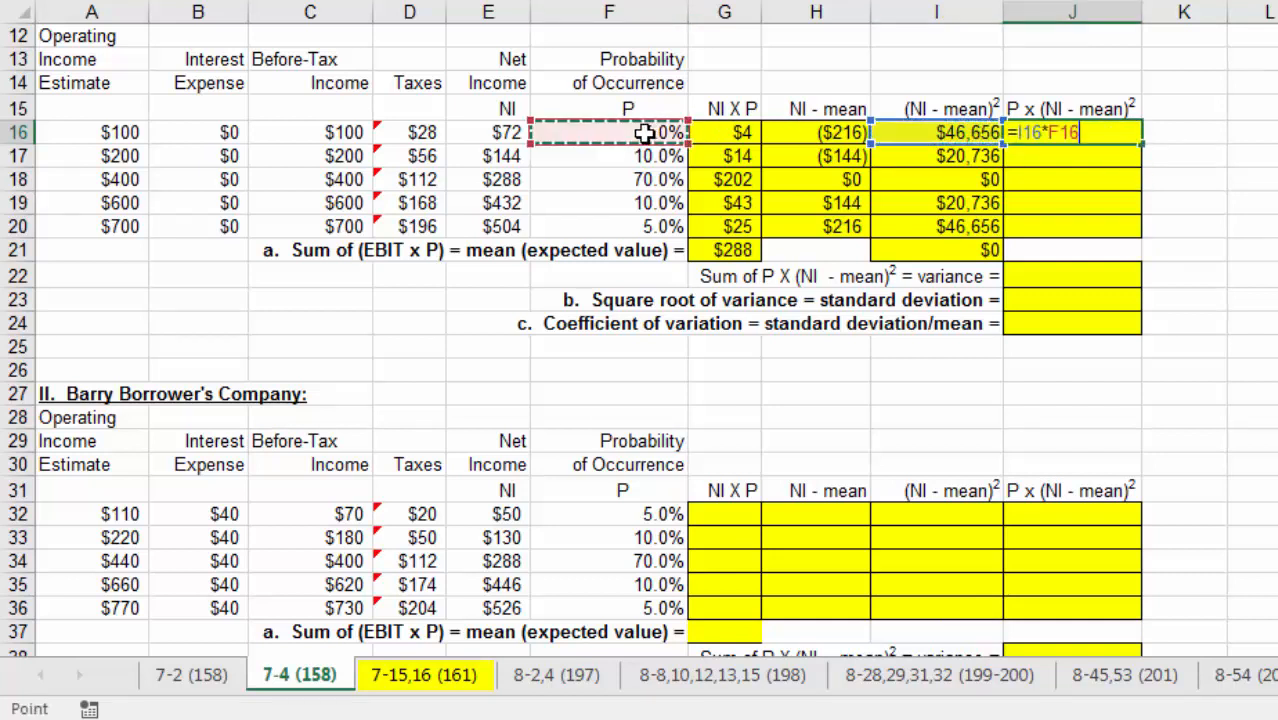
pyautogui.press('Return')
# Step: Fill the P x (NI - mean) squared formula from J16 down to J20 and remove the extra filled formula in I21
pyautogui.click(1098, 132)
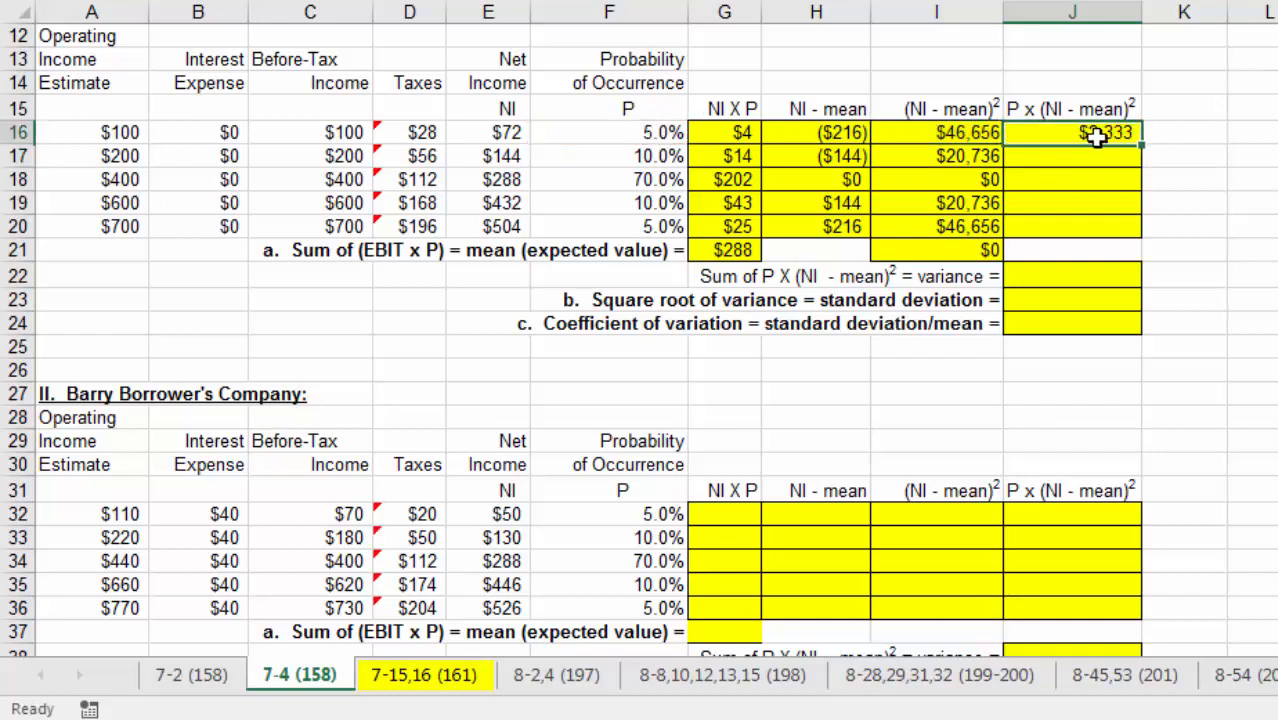
pyautogui.doubleClick(1141, 143)
pyautogui.hotkey('ctrl', 'z')
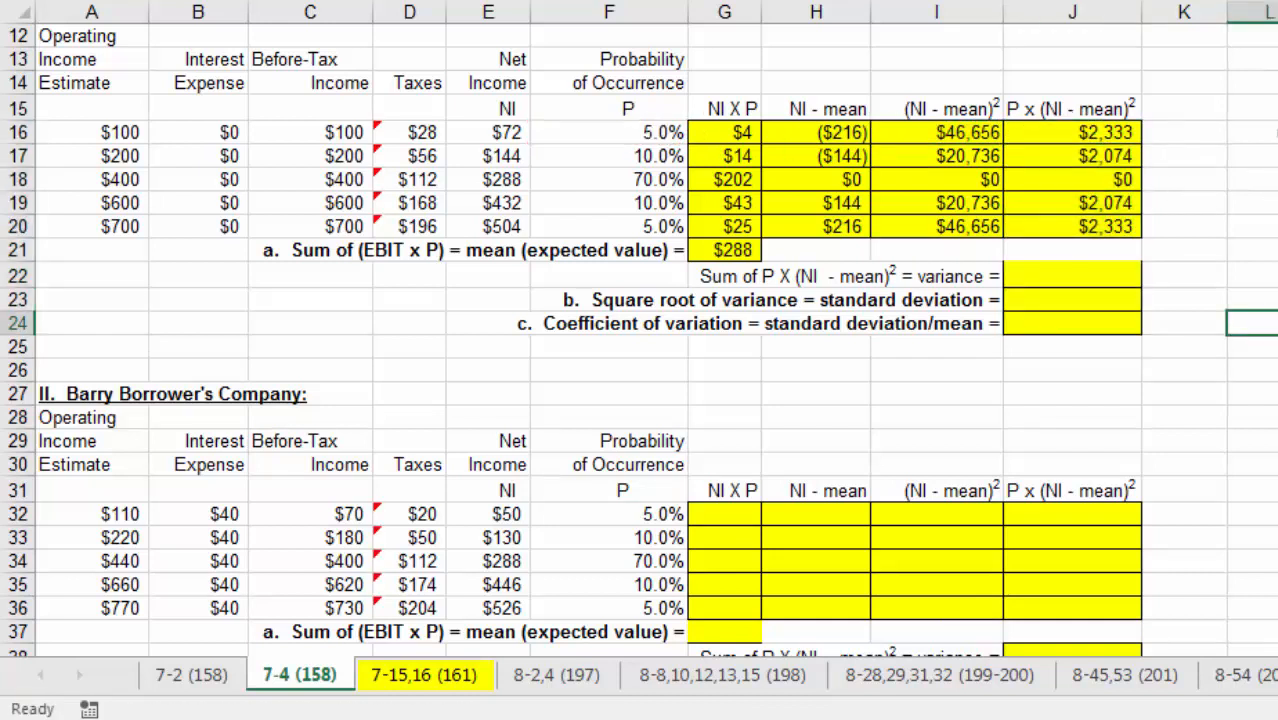
# Step: Calculate Equity Eddie's variance in J22 by summing J16:J20
pyautogui.click(1064, 277)
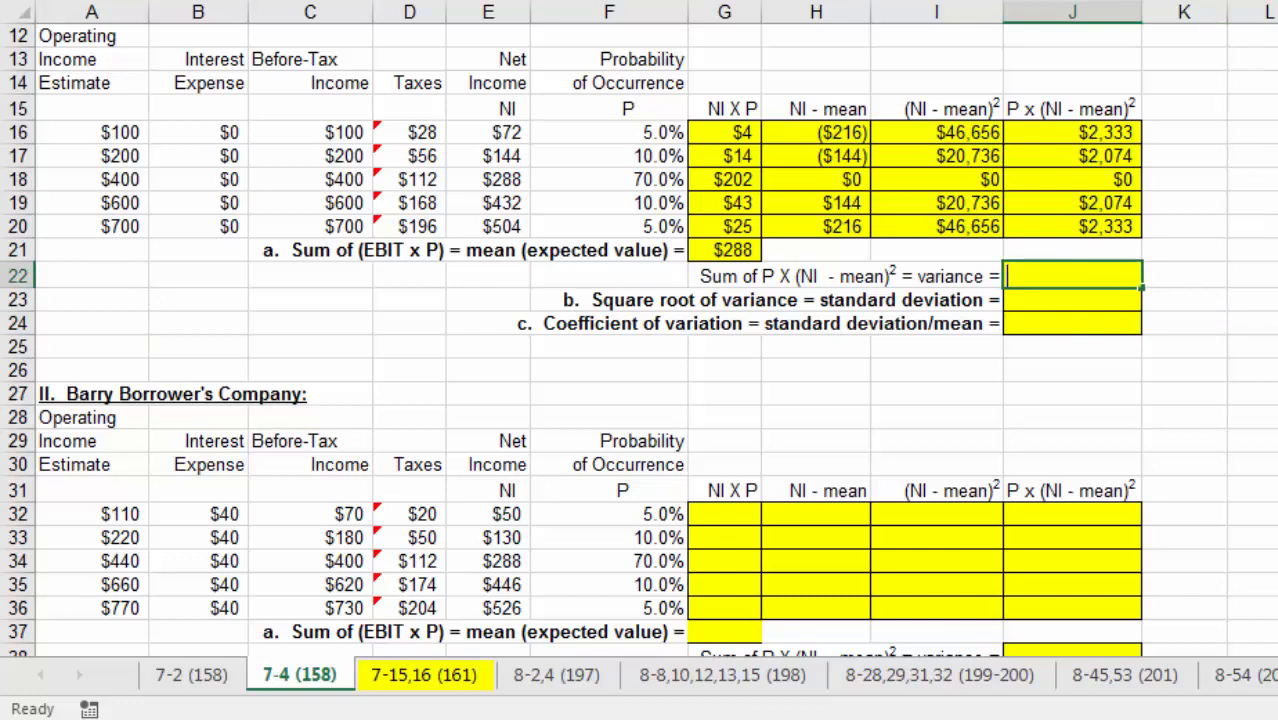
pyautogui.write('=sum(')
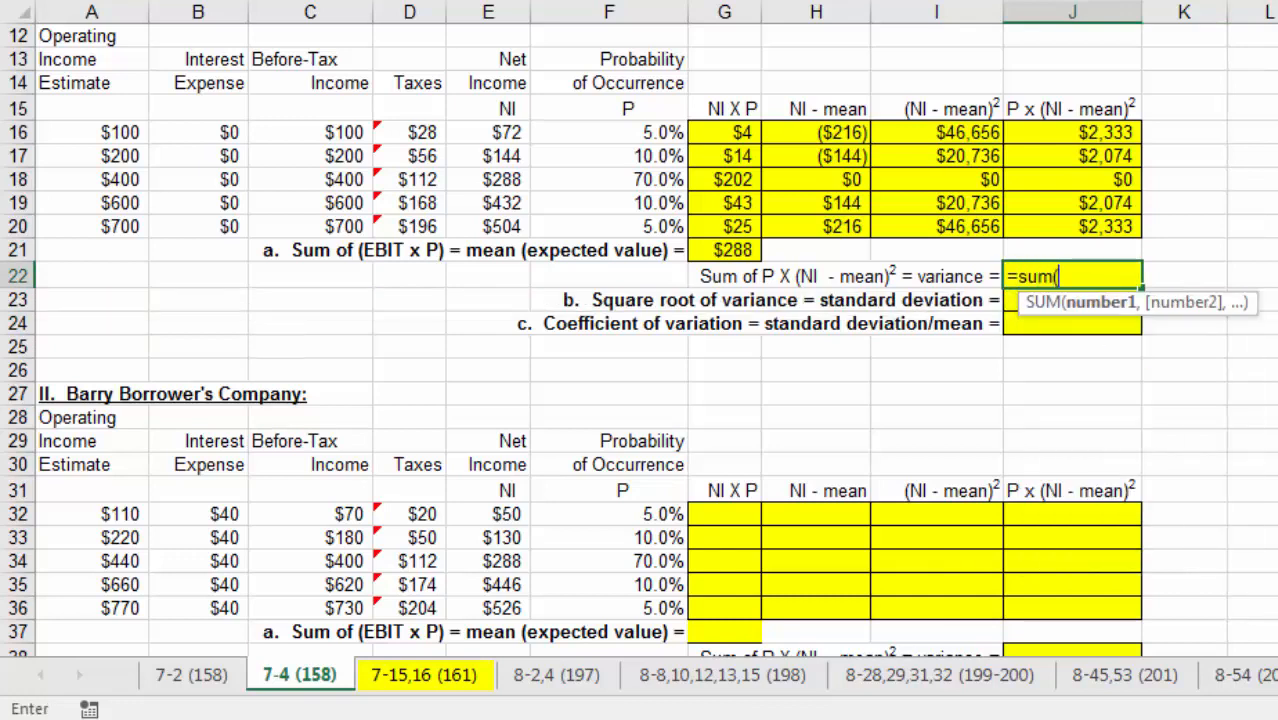
pyautogui.moveTo(1098, 131); pyautogui.dragTo(1123, 227)
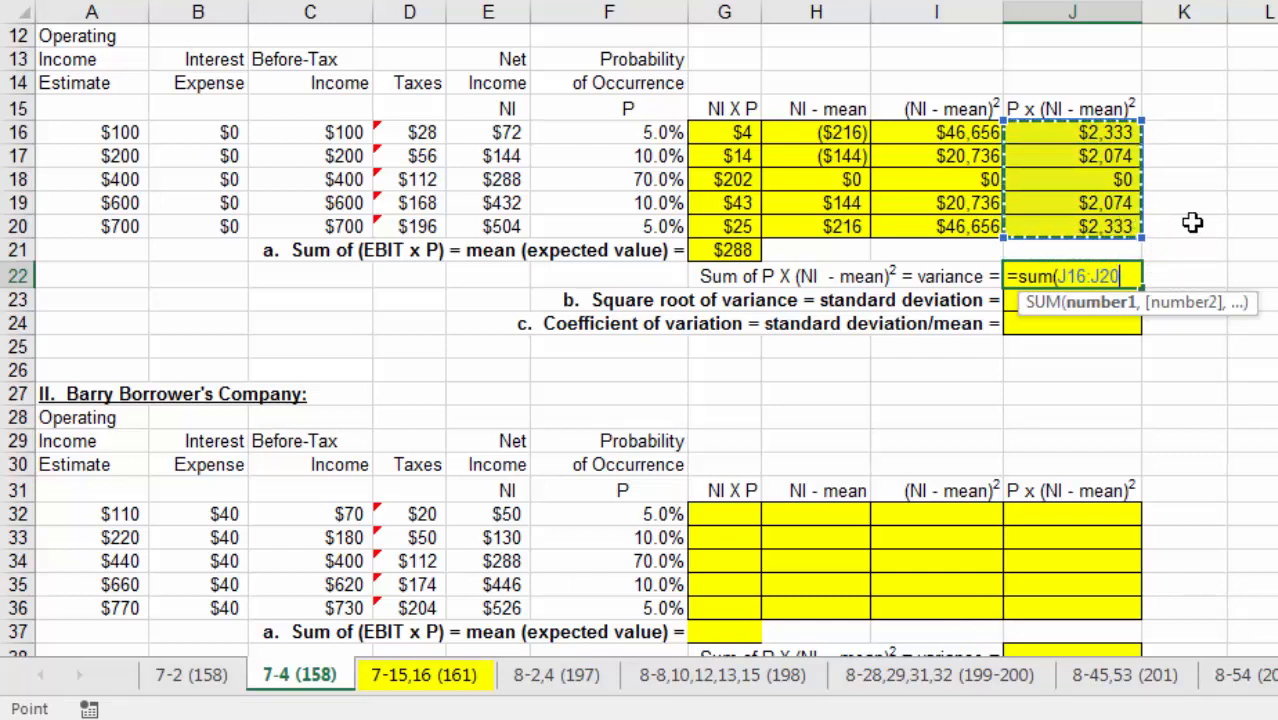
pyautogui.press('Return')
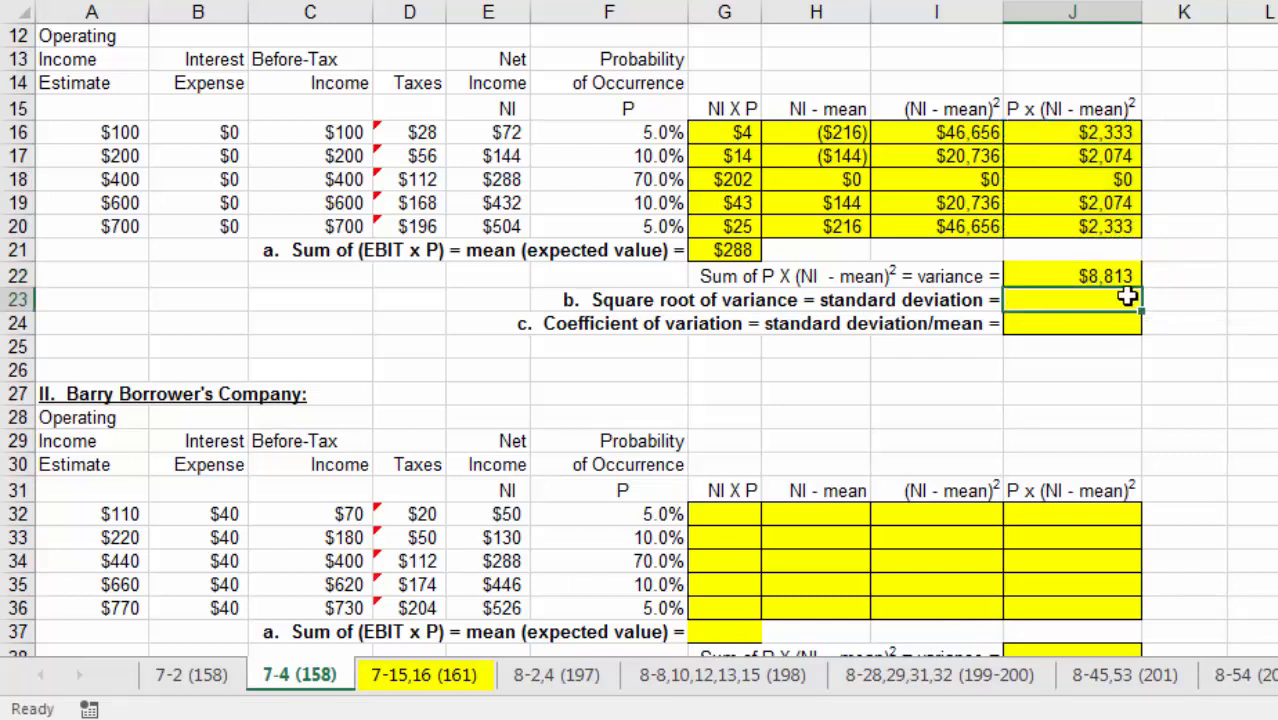
# Step: Calculate Equity Eddie's standard deviation in J23 as the square root of the variance in J22
pyautogui.write('=sq')
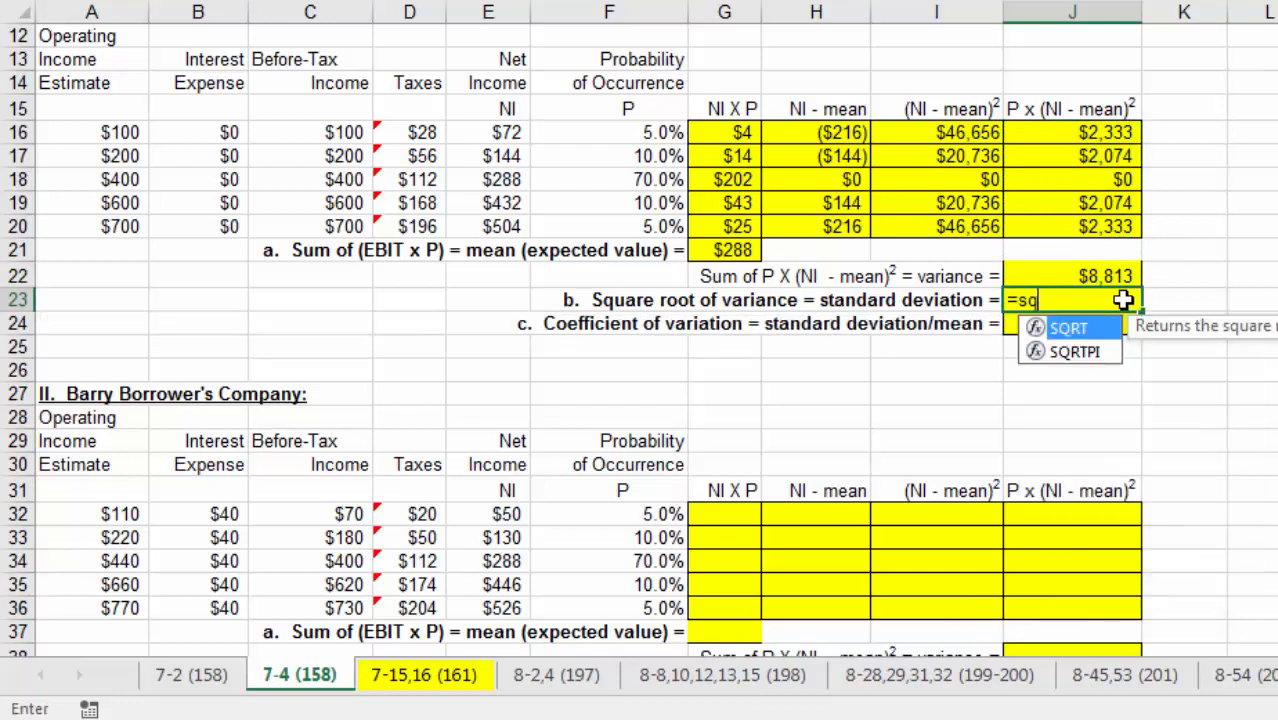
pyautogui.write('rt(')
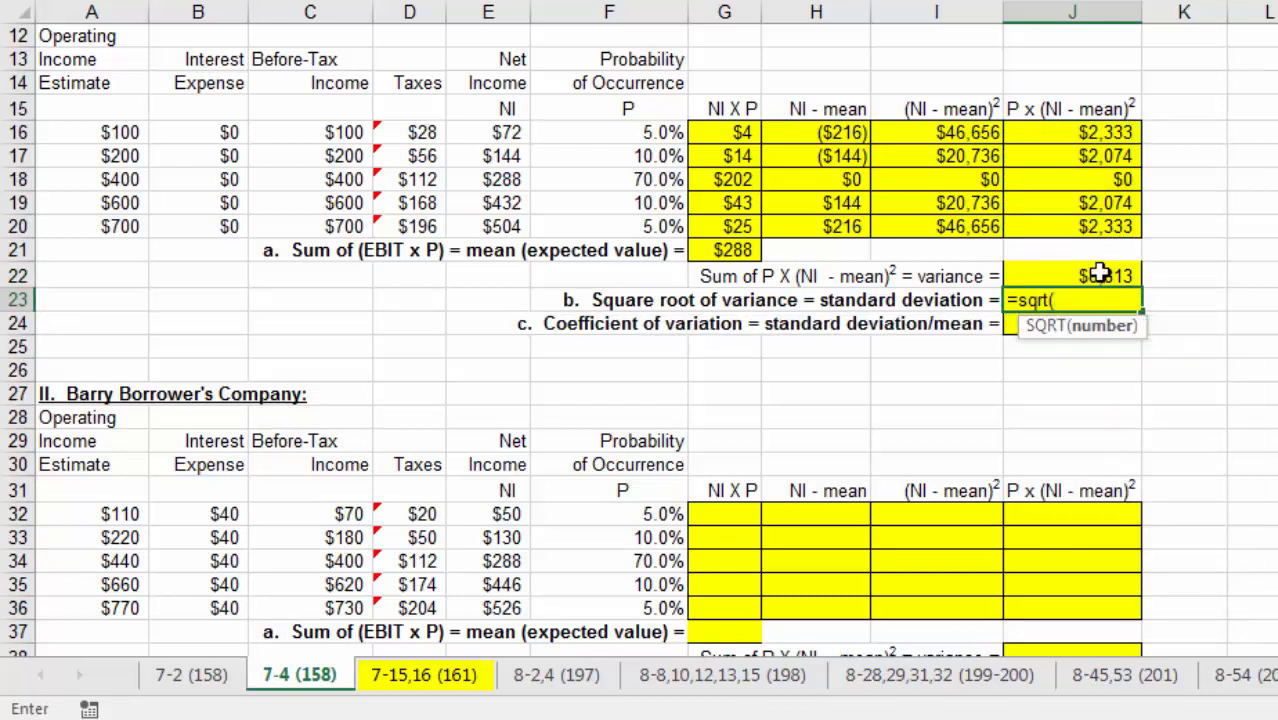
pyautogui.click(1100, 275)
pyautogui.press('Return')
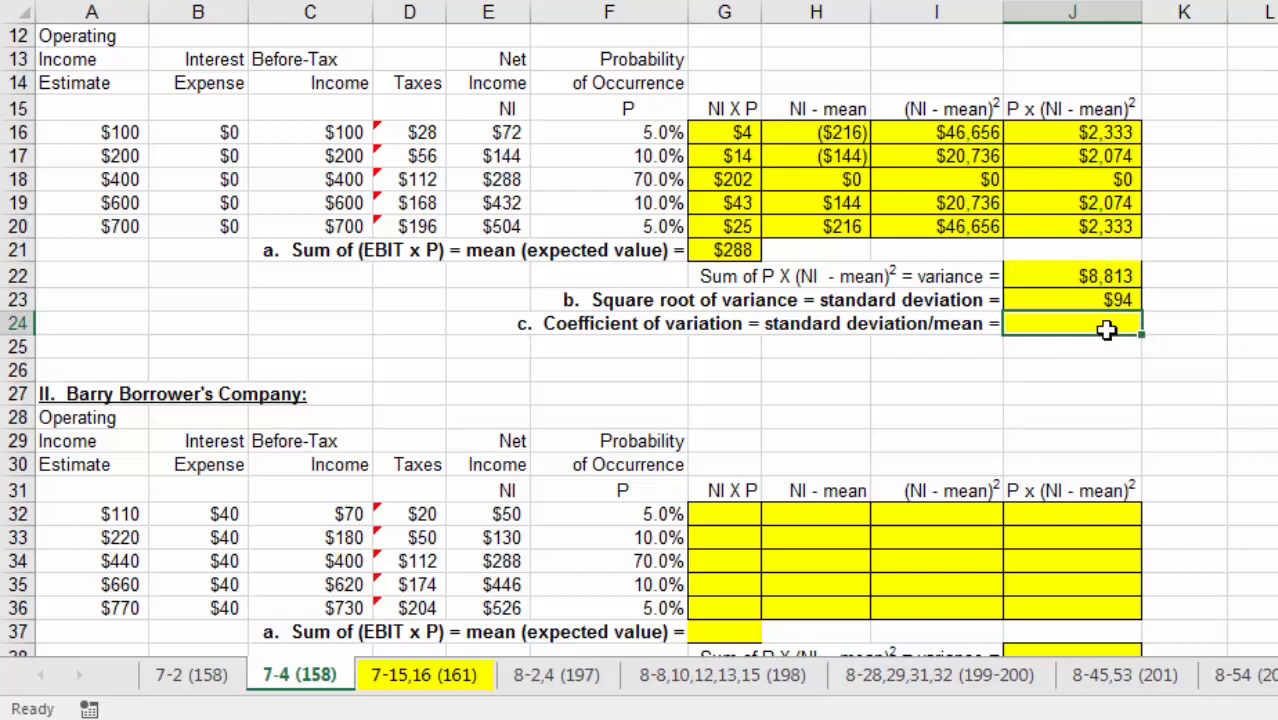
# Step: Calculate the coefficient of variation in J24 with the formula =J23/G21 and format it as a percentage
pyautogui.write('=')
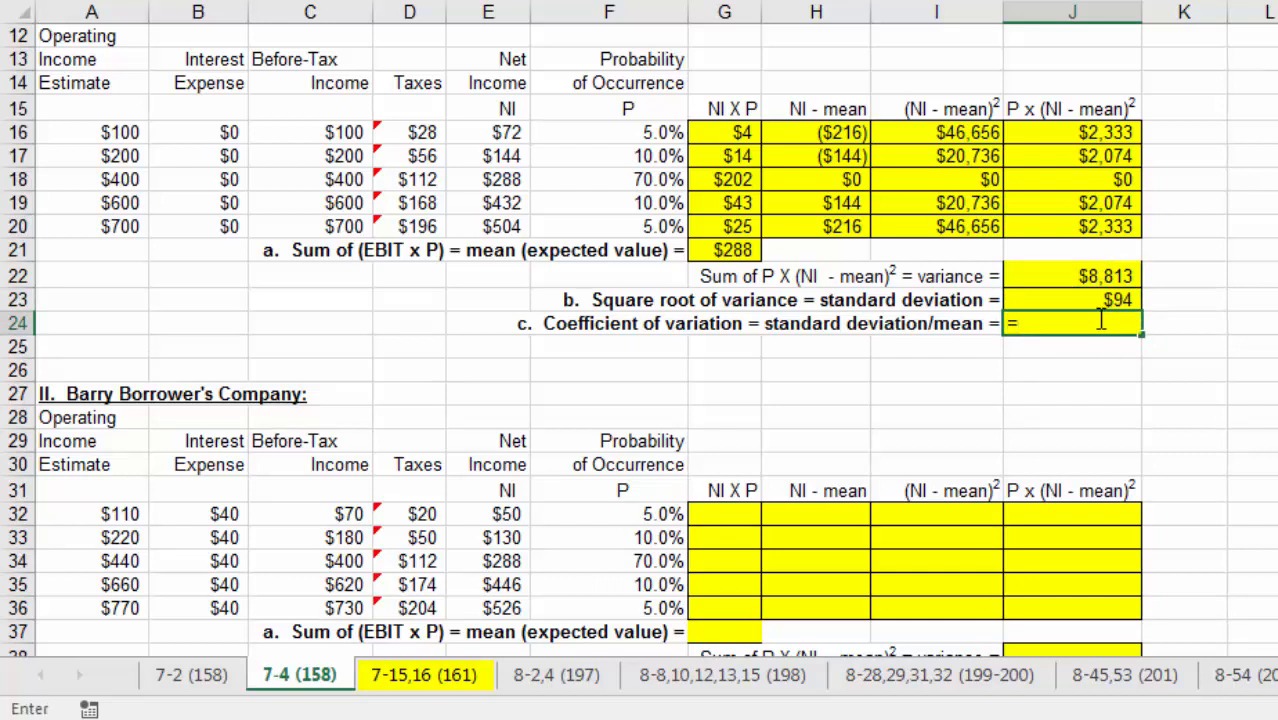
pyautogui.click(1090, 298)
pyautogui.write('/')
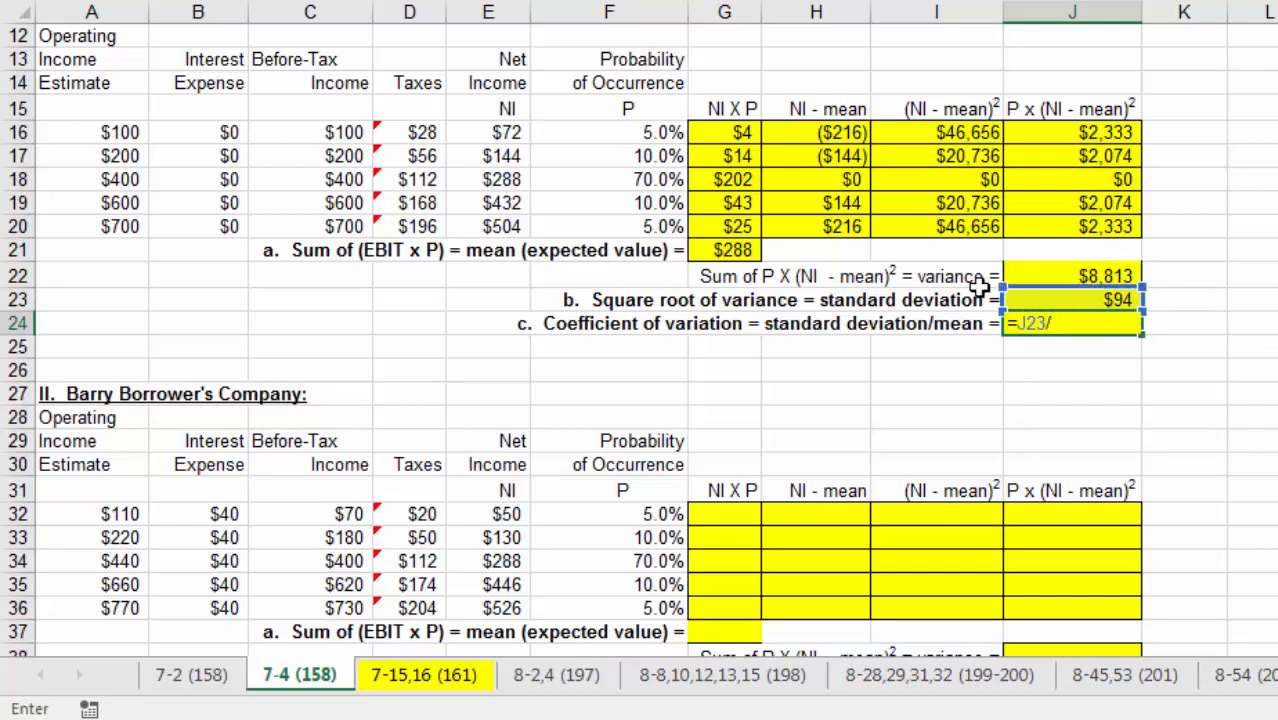
pyautogui.click(733, 250)
pyautogui.press('Return')
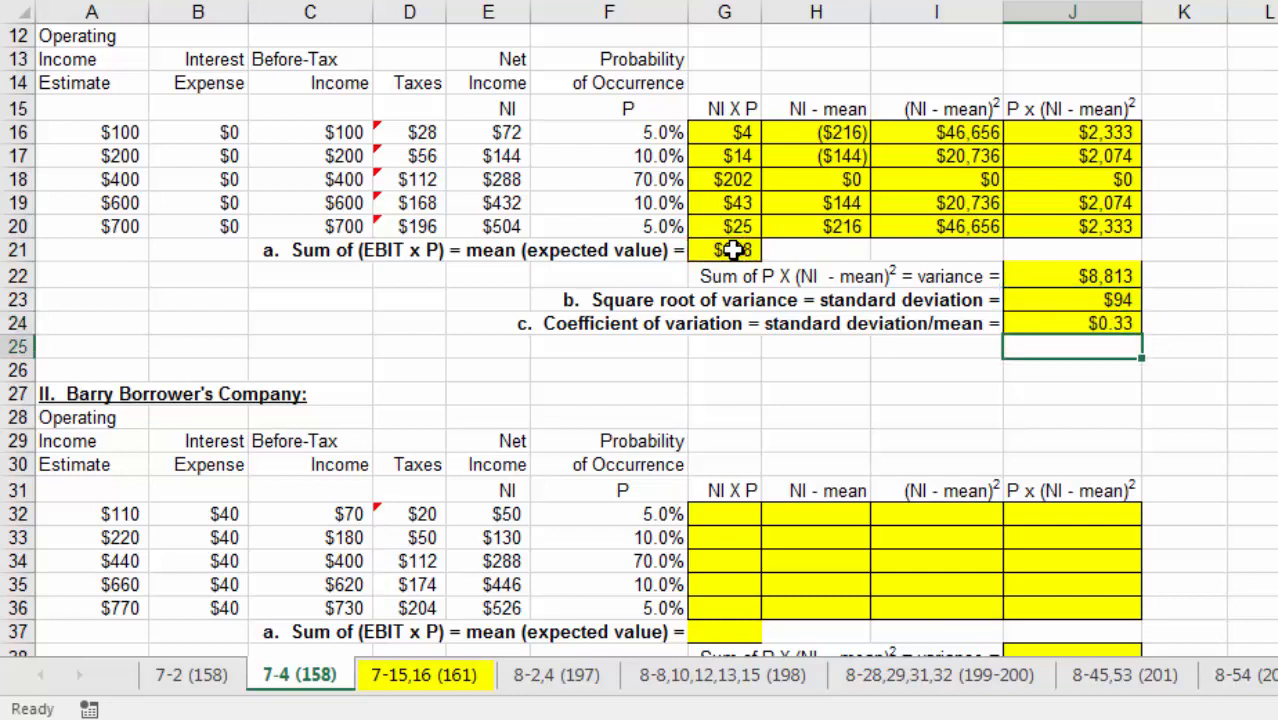
pyautogui.click(1115, 326)
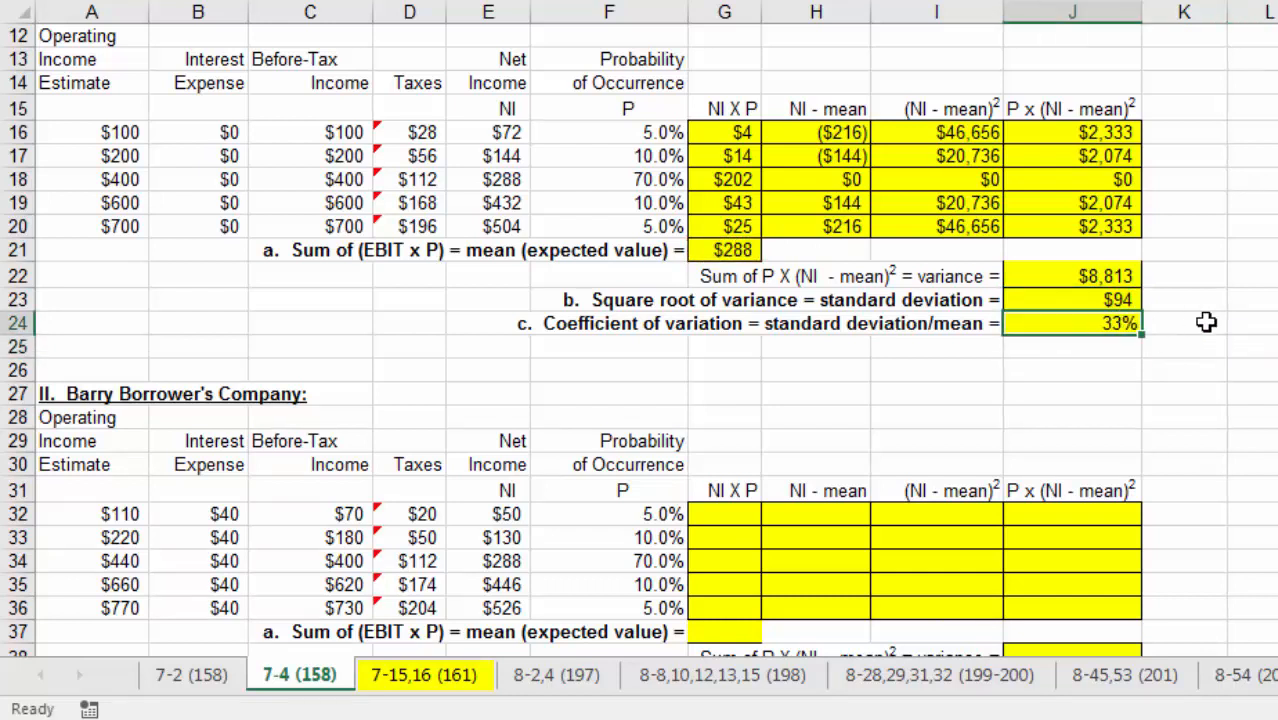
pyautogui.click(1171, 296)
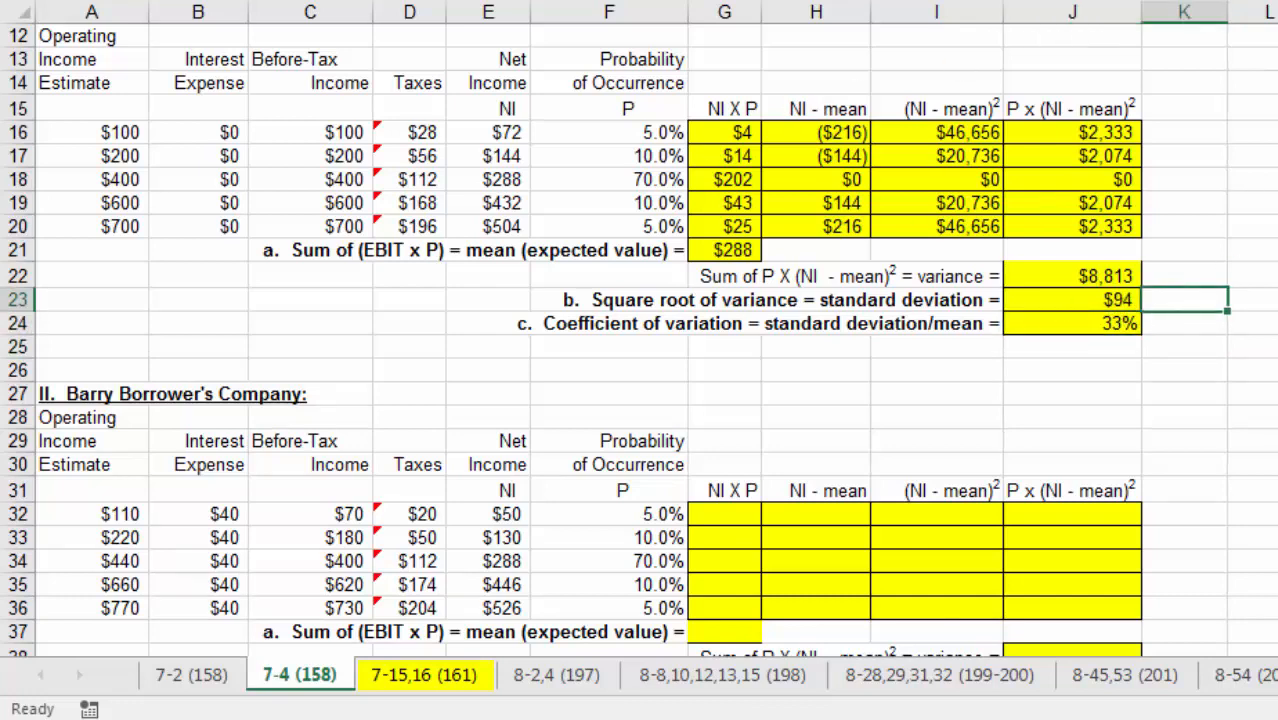
# Step: Examine Barry Borrower's table, its interest expenses in B32:B36 and the comments box for part d
pyautogui.scroll(-2, 944, 450)
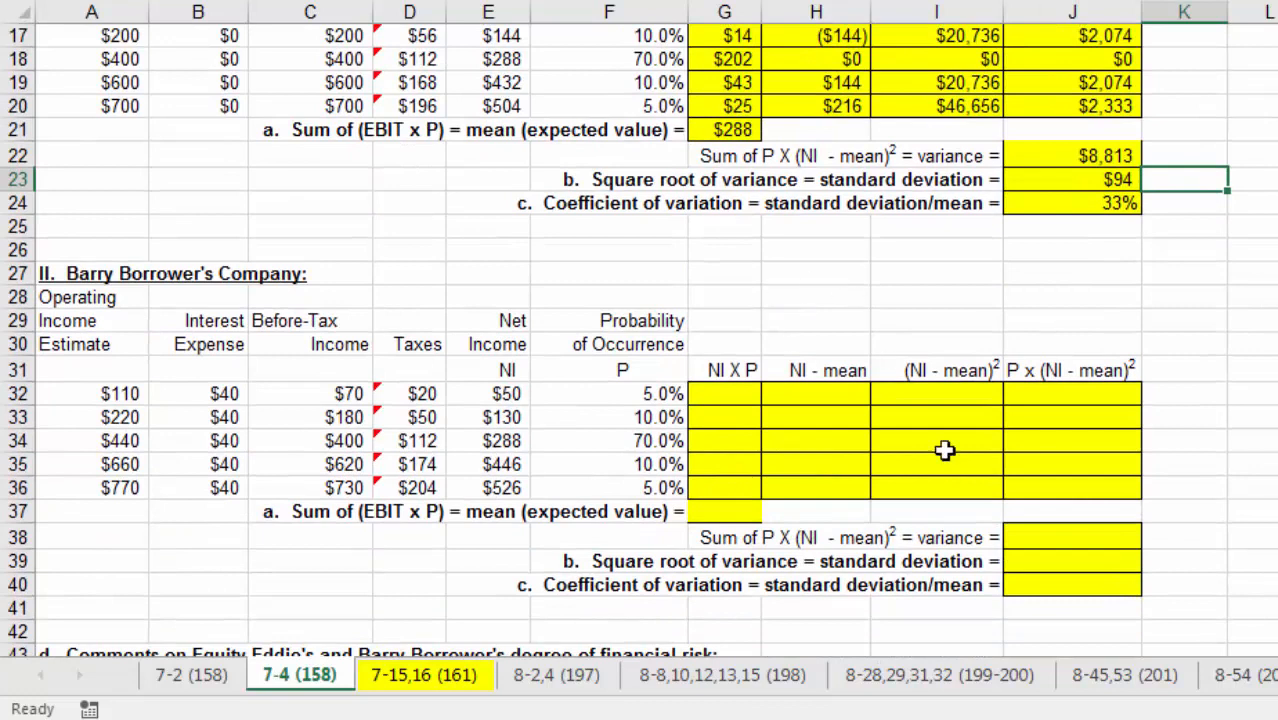
pyautogui.scroll(-2, 638, 340)
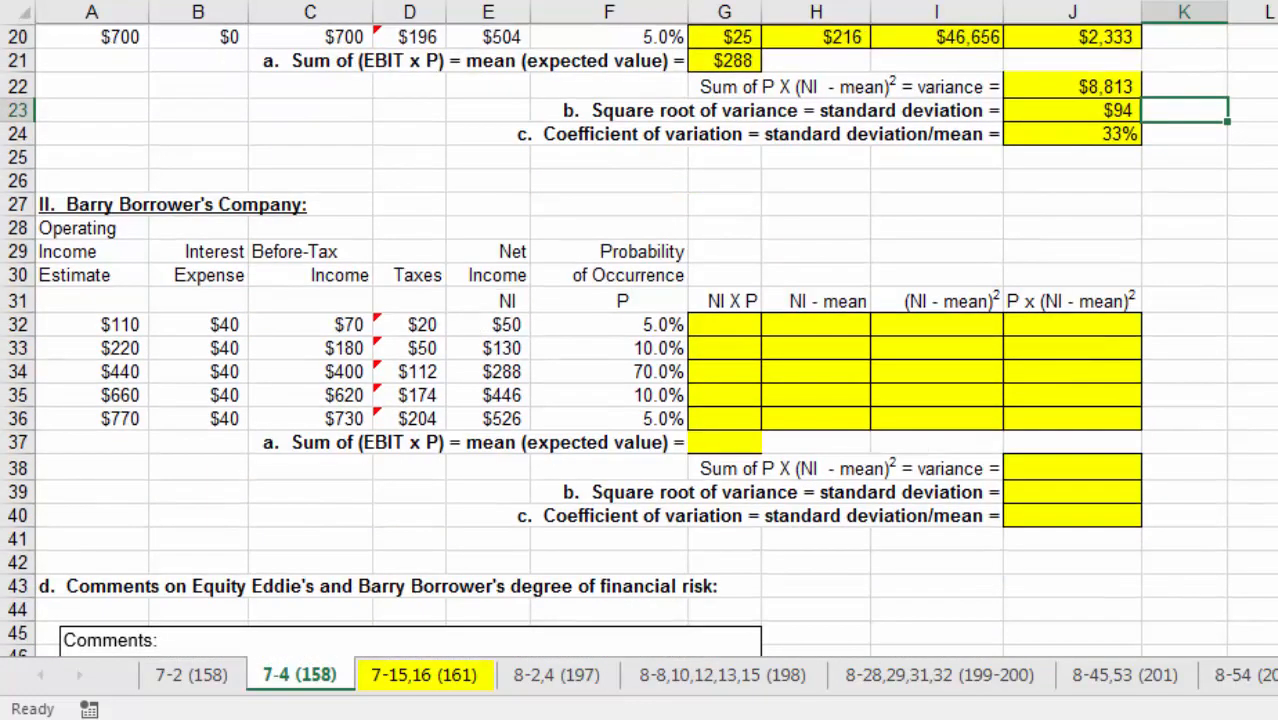
pyautogui.scroll(-1, 638, 340)
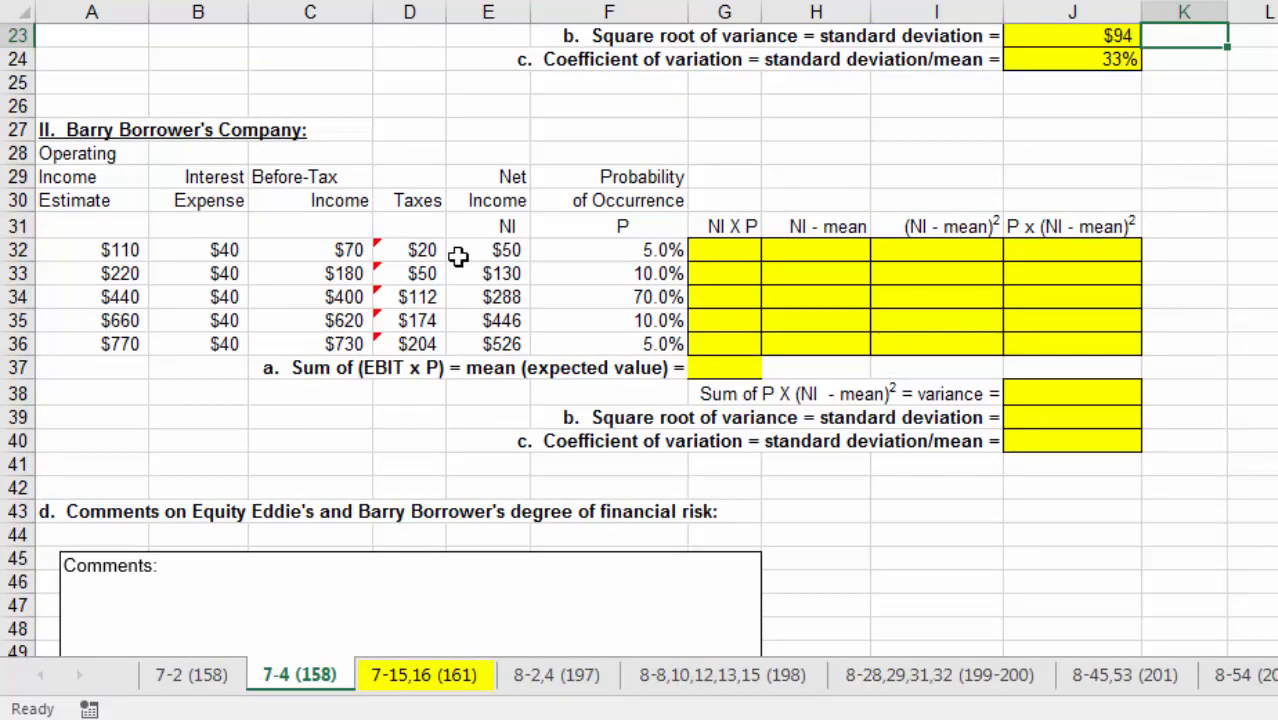
pyautogui.moveTo(228, 248); pyautogui.dragTo(222, 340)
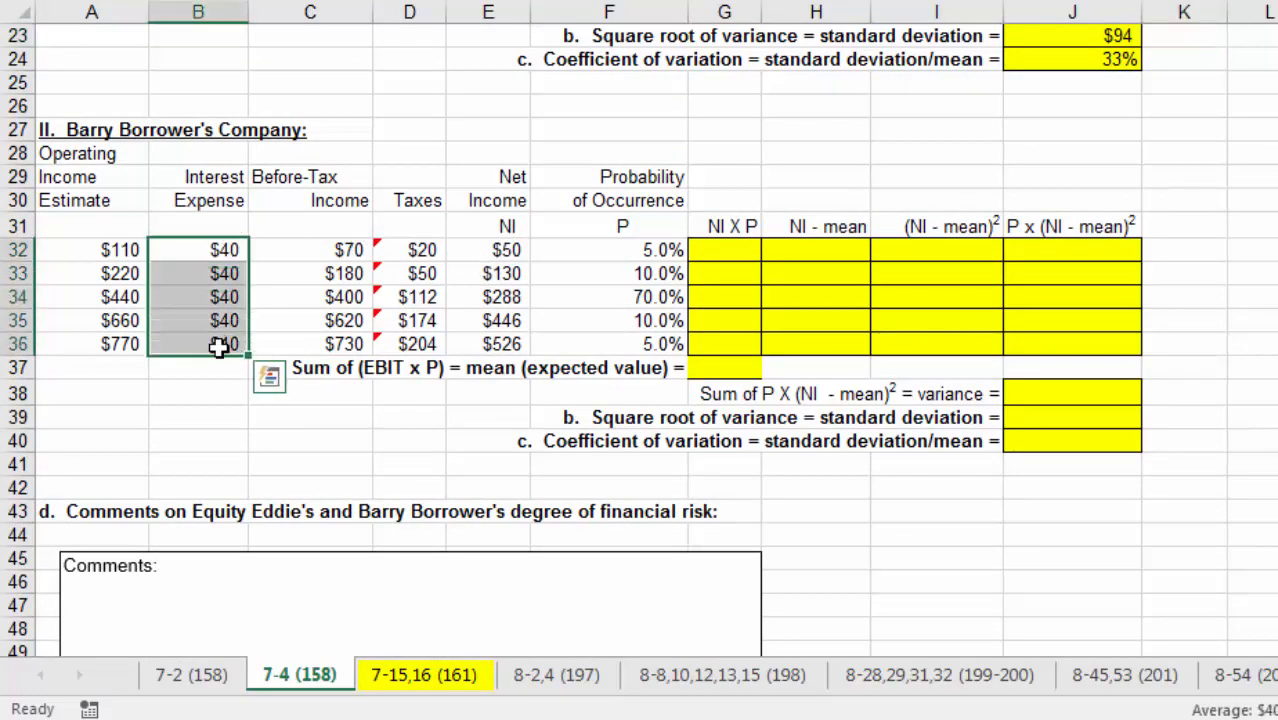
pyautogui.click(218, 421)
pyautogui.click(178, 577)
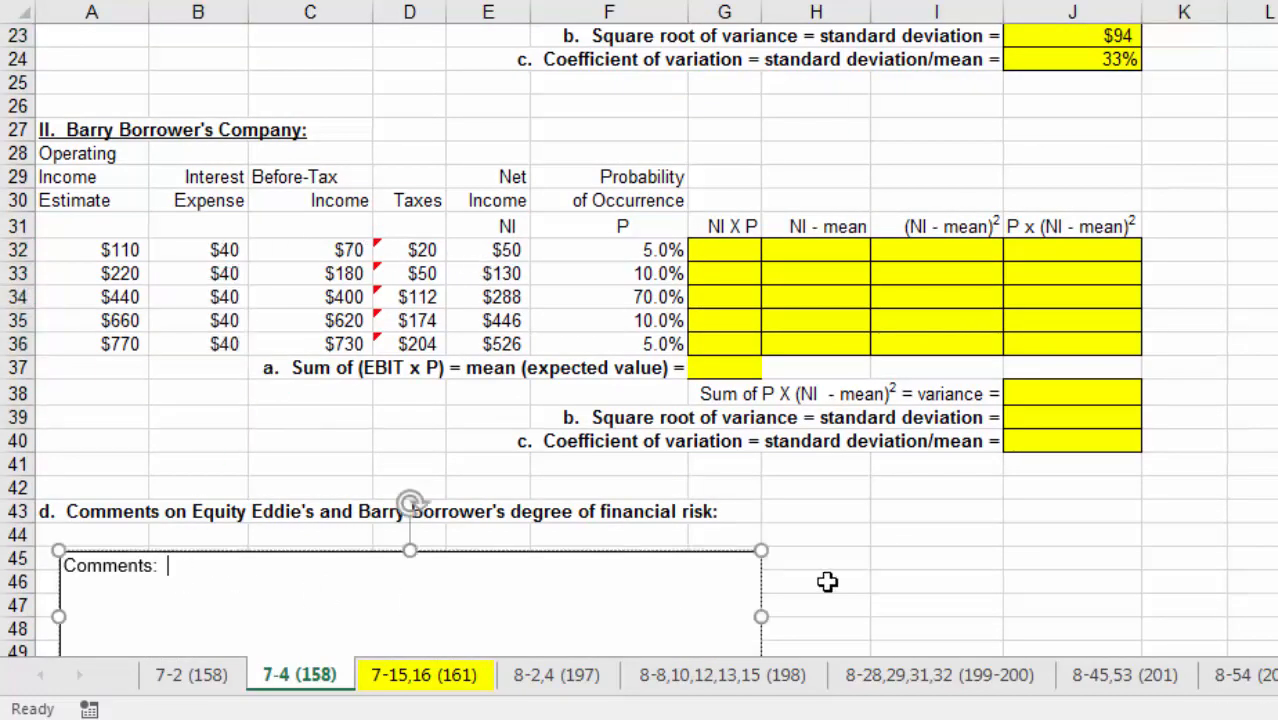
pyautogui.scroll(2, 928, 588)
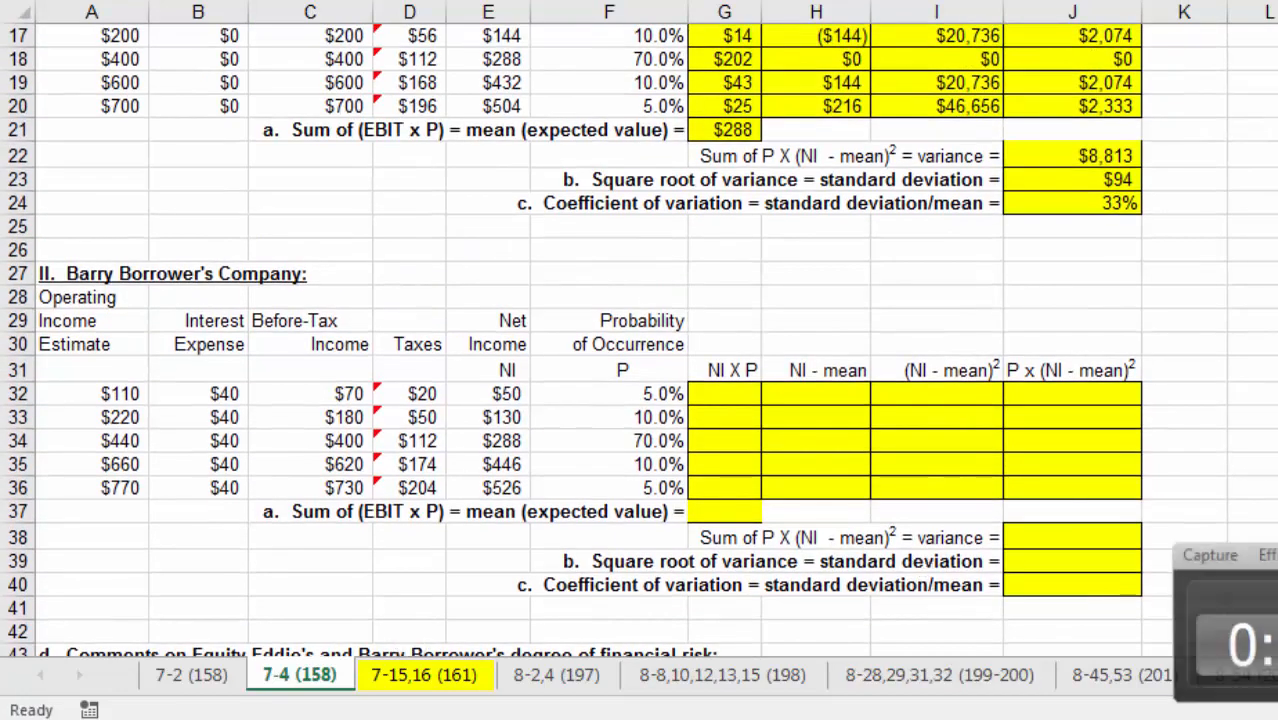
# Step: Open the 7-15,16 (161) sheet and examine the Problem 7-15 table, including the Fixed Expenses cells C15:C21
pyautogui.click(418, 676)
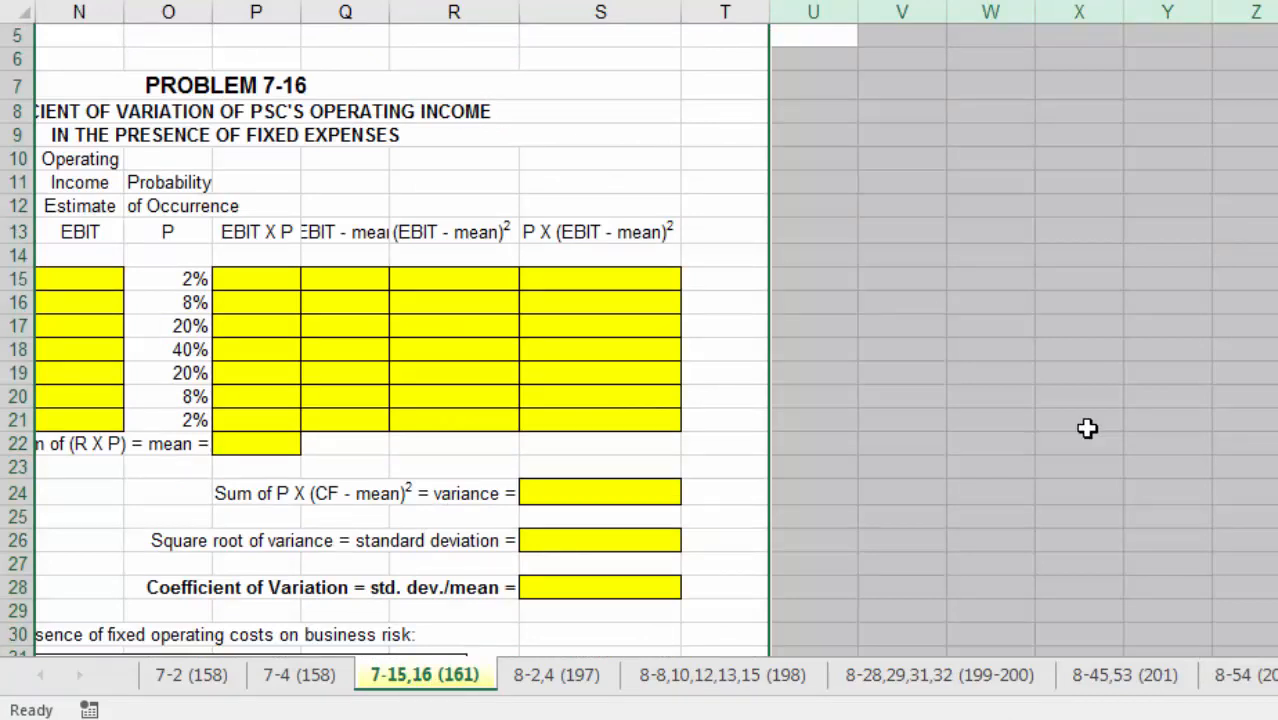
pyautogui.hscroll(-5, 1077, 106)
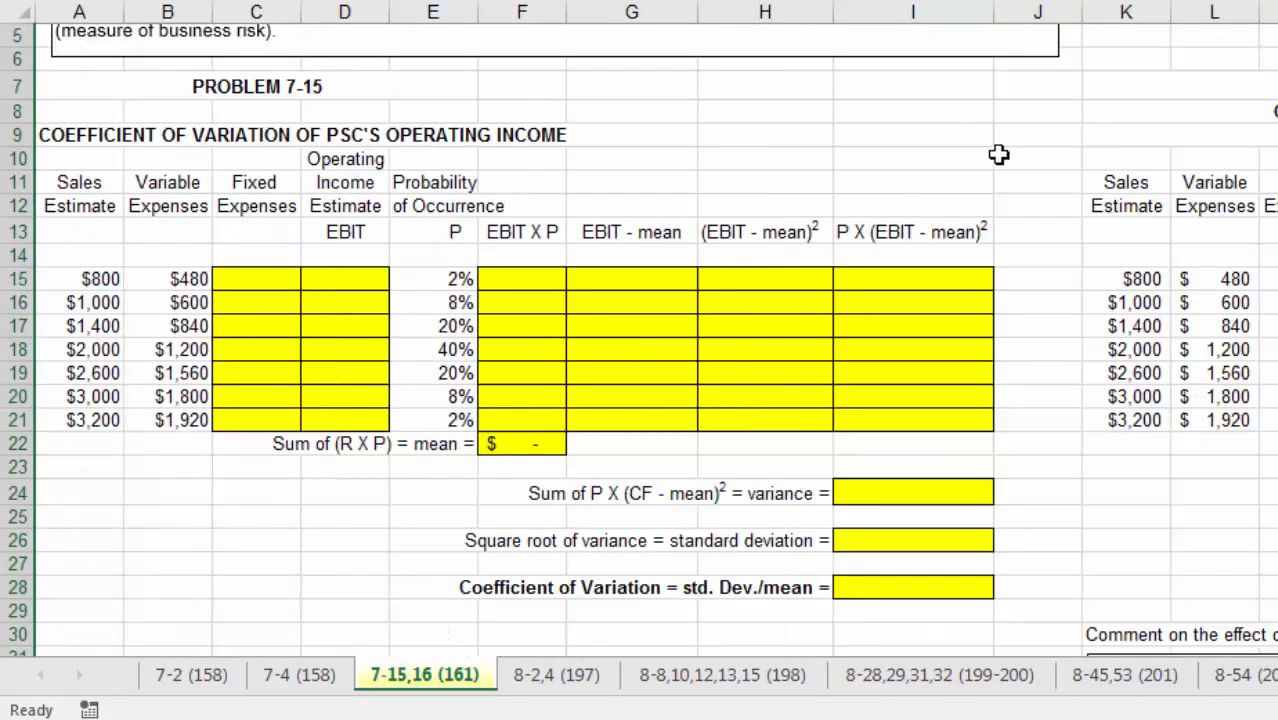
pyautogui.click(1000, 157)
pyautogui.click(1091, 531)
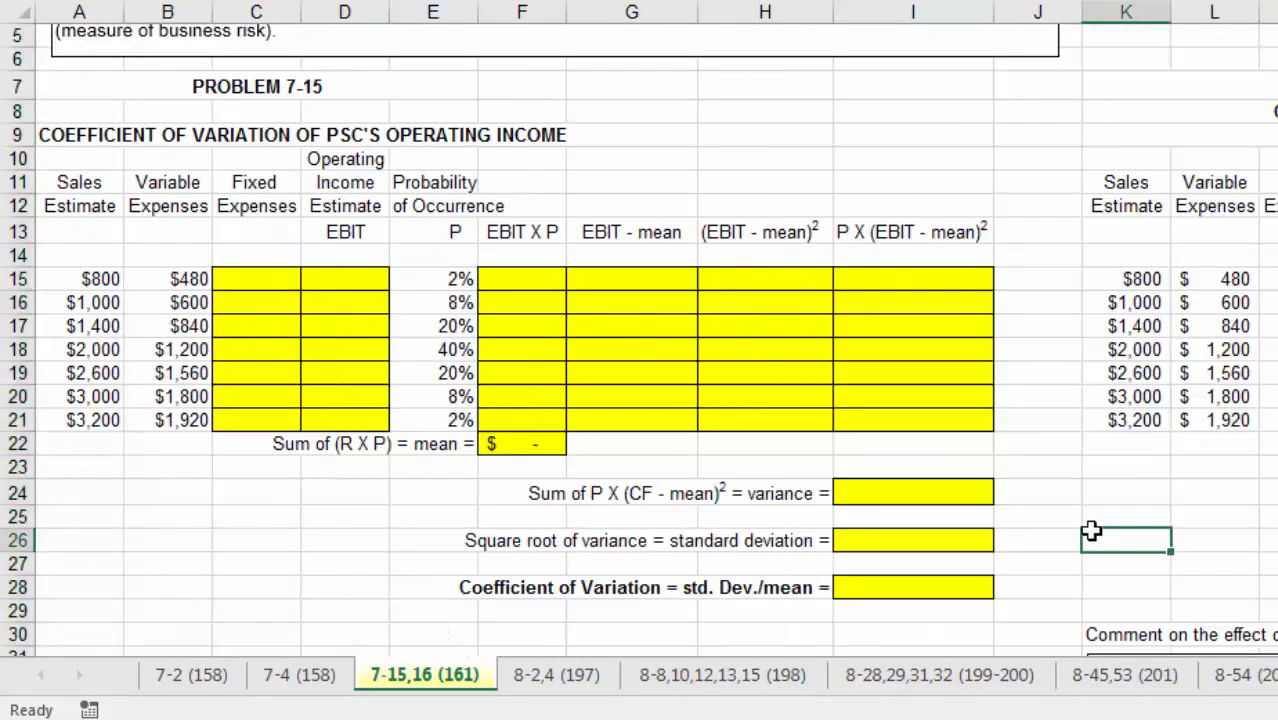
pyautogui.scroll(-1, 762, 519)
pyautogui.scroll(3, 762, 519)
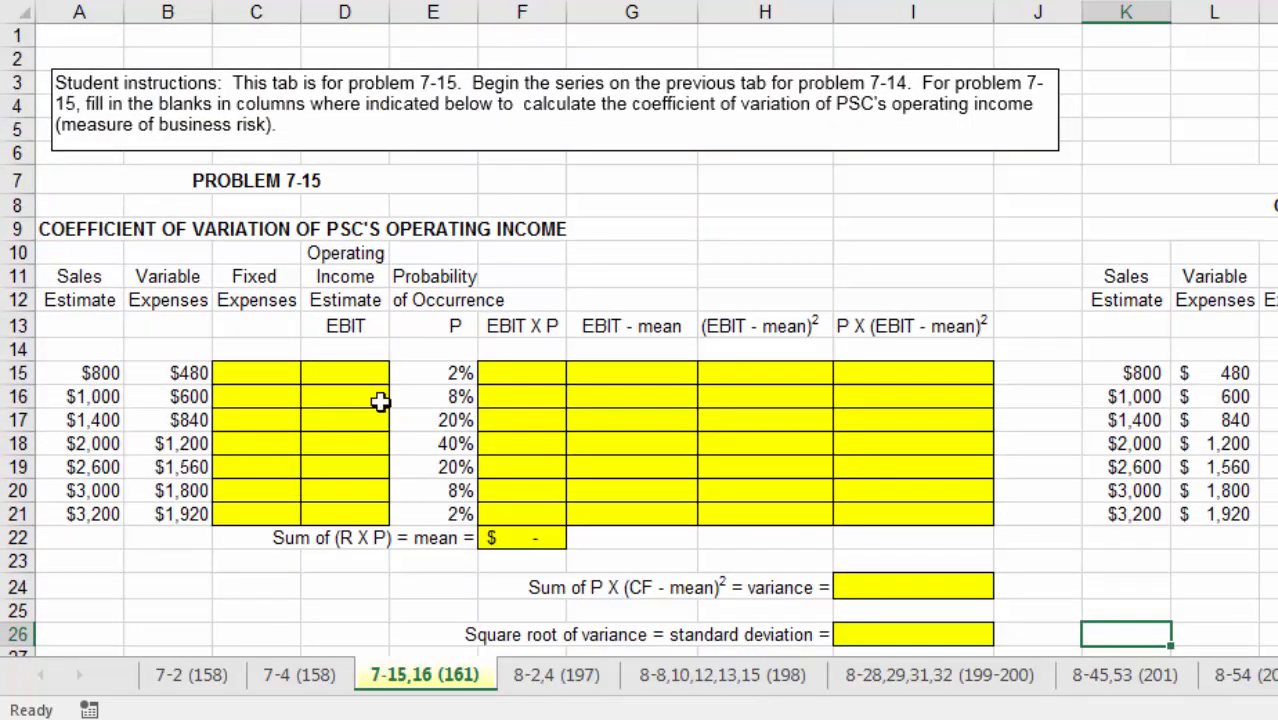
pyautogui.moveTo(288, 374); pyautogui.dragTo(263, 515)
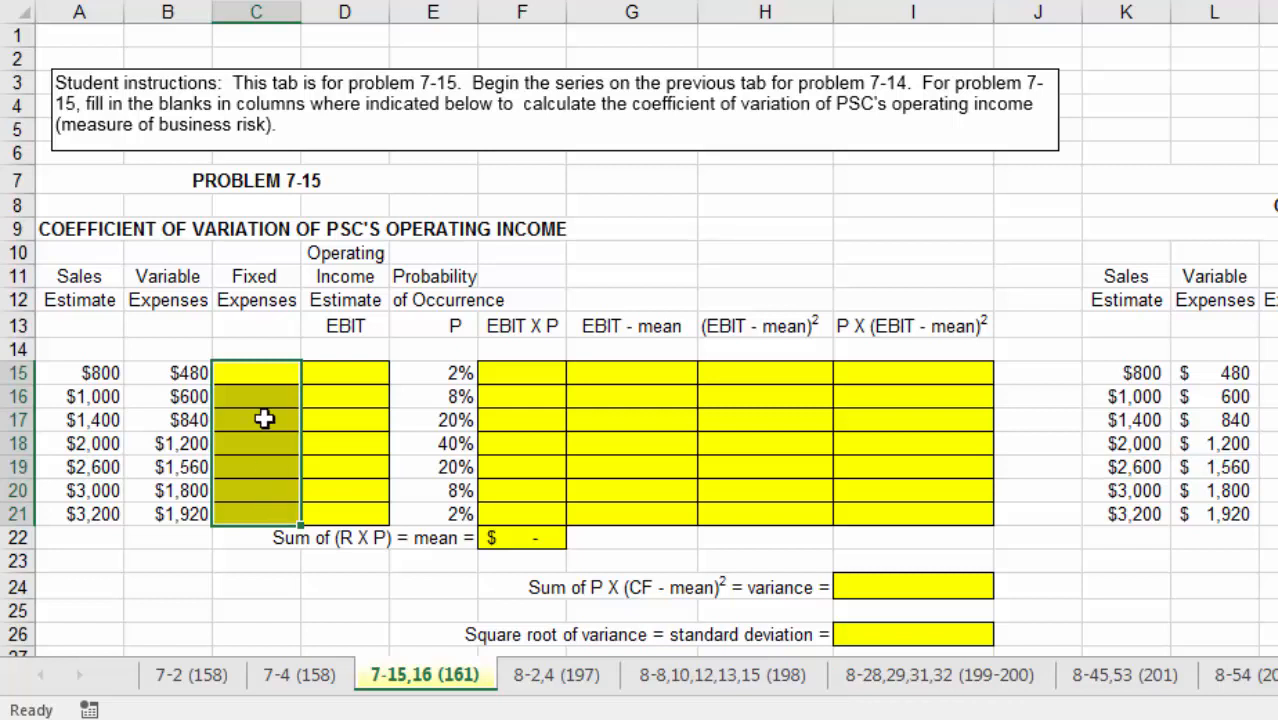
pyautogui.moveTo(257, 374); pyautogui.dragTo(246, 519)
# Step: Try the Problem 7-15 EBIT formula =A15-B15 in D15, and clear the cell
pyautogui.click(358, 374)
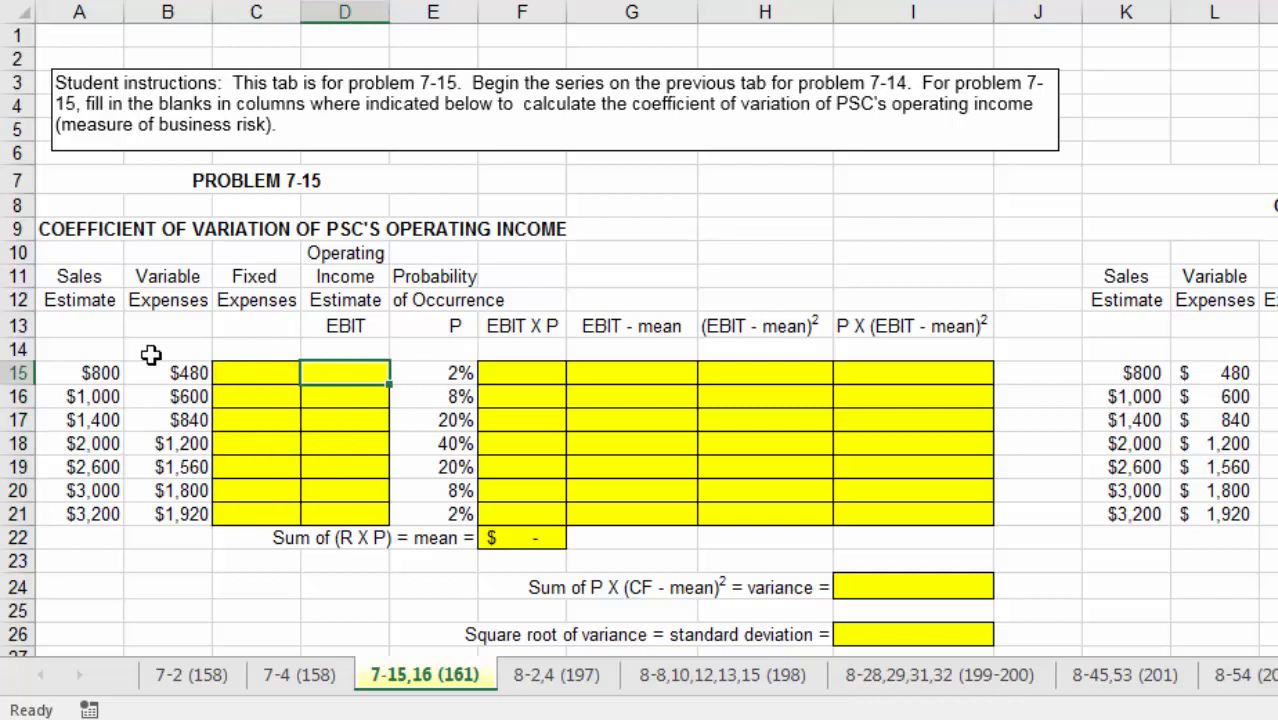
pyautogui.click(80, 376)
pyautogui.click(152, 373)
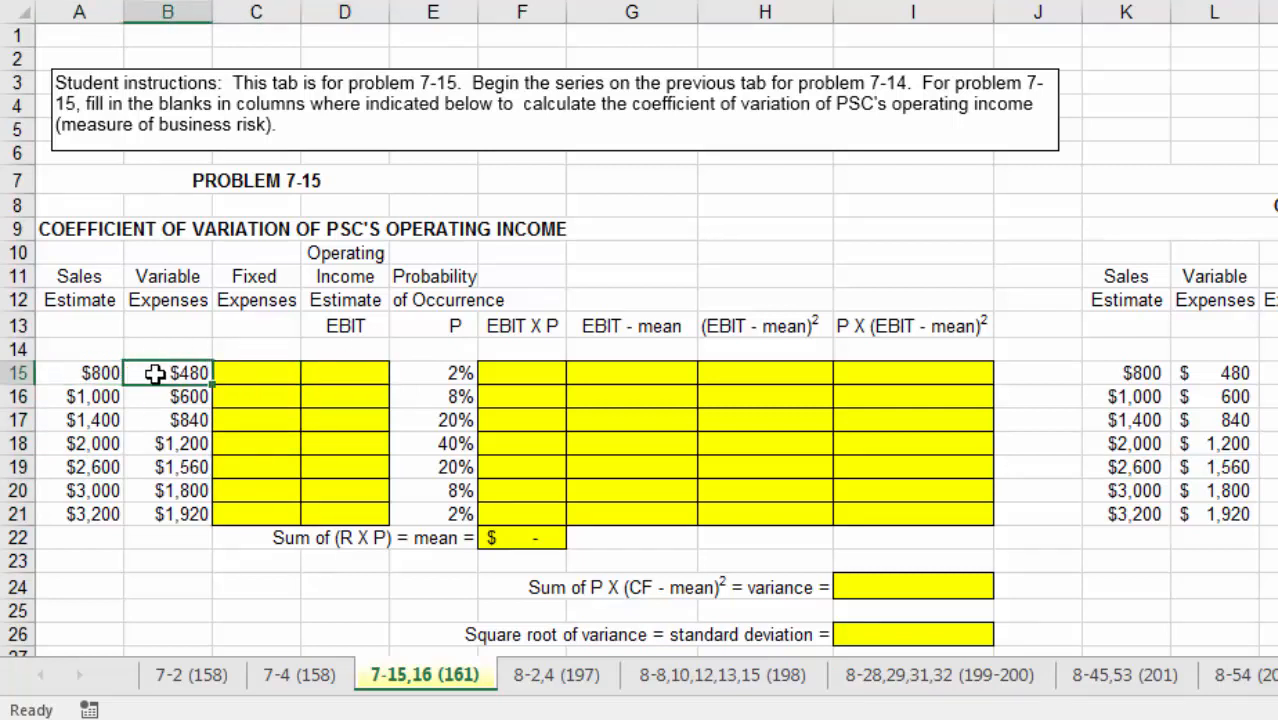
pyautogui.click(369, 375)
pyautogui.write('=')
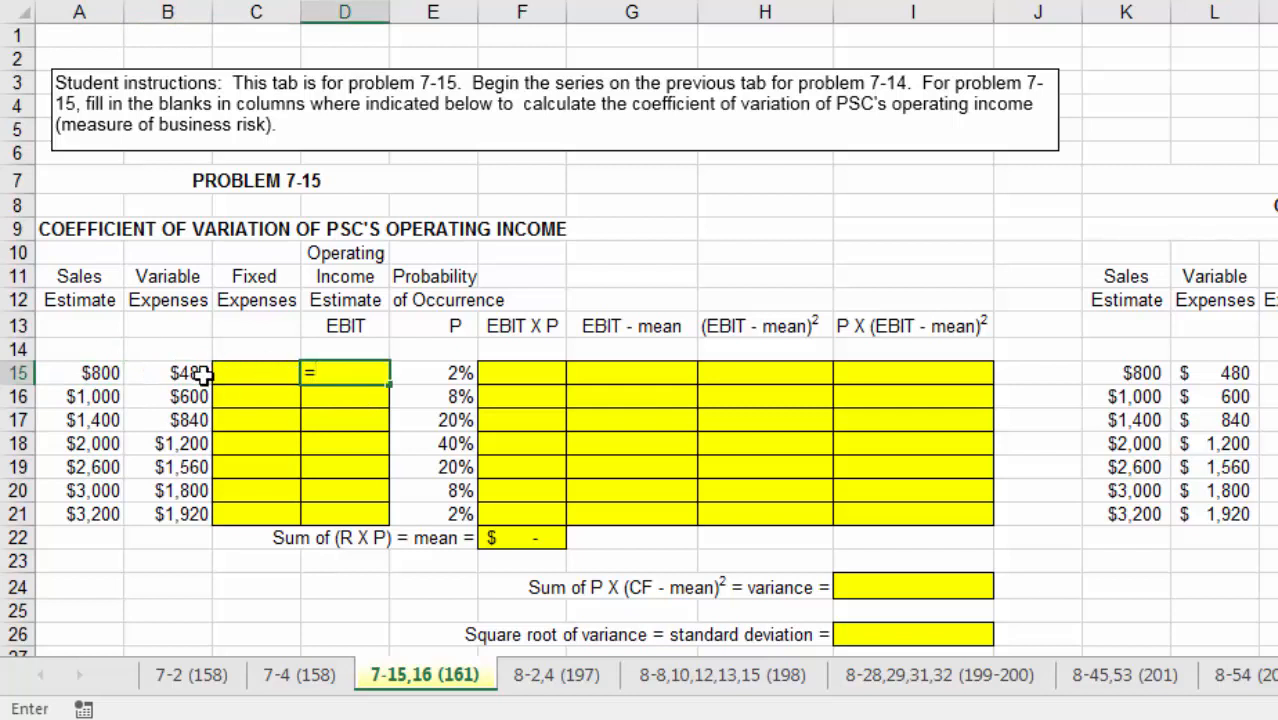
pyautogui.click(97, 373)
pyautogui.write('-')
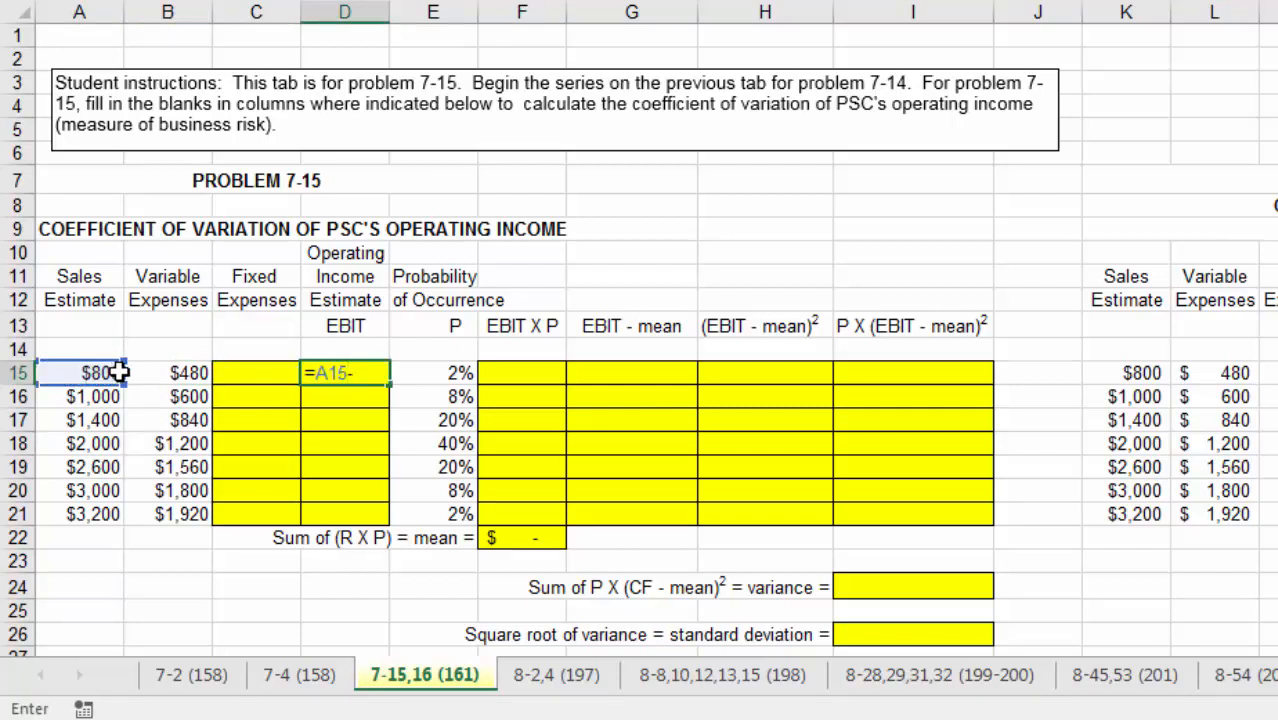
pyautogui.click(147, 372)
pyautogui.press('Return')
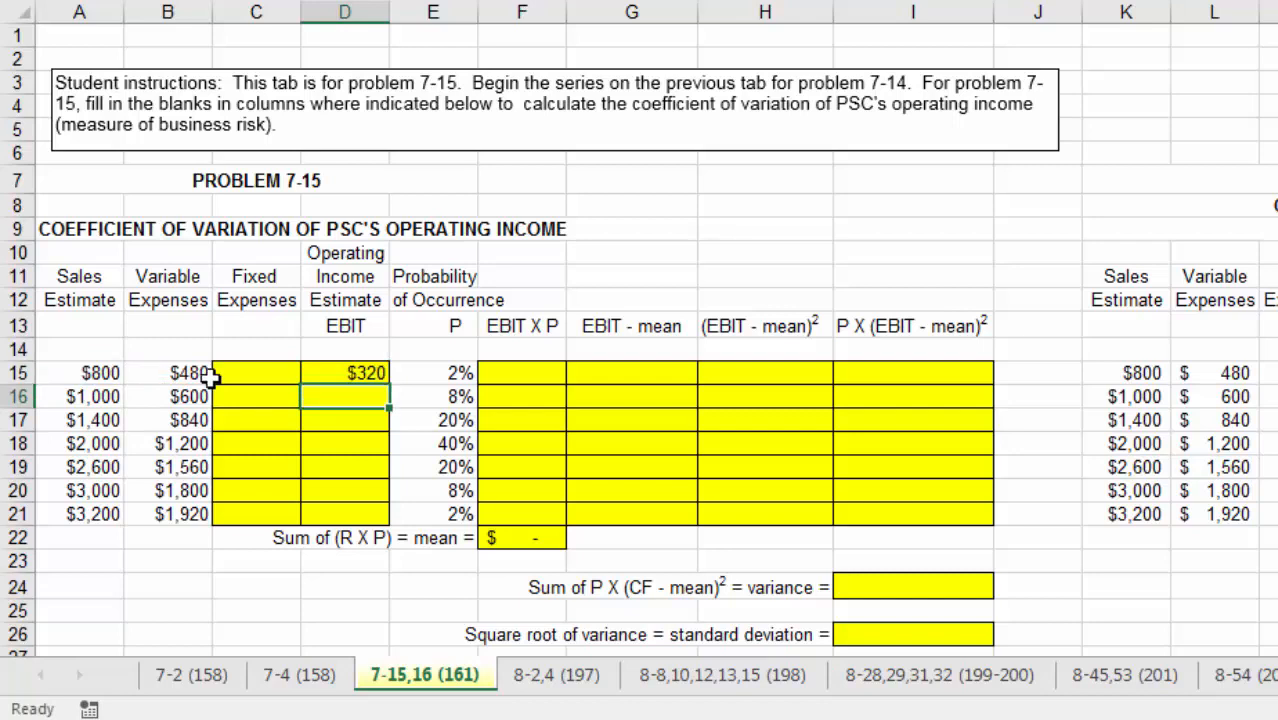
pyautogui.click(365, 374)
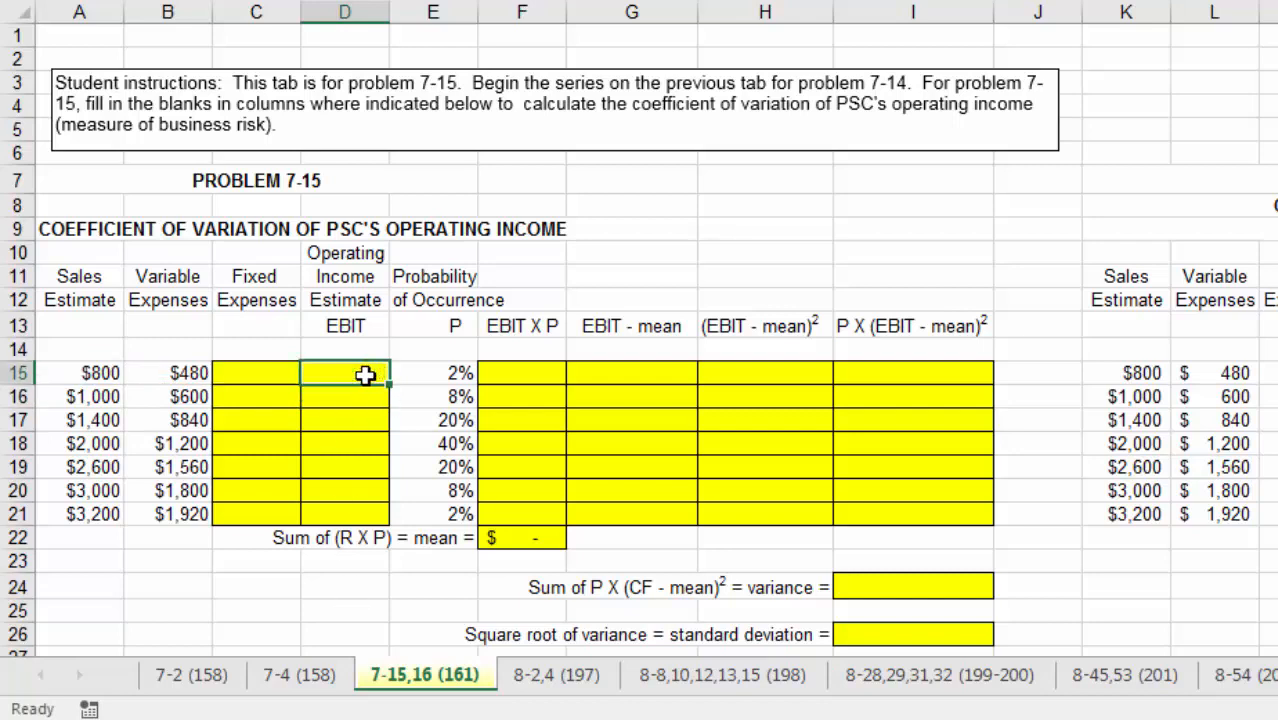
# Step: Try the Problem 7-16 EBIT formula =K15-L15-M15 in N15, including the fixed expenses, and clear the cell
pyautogui.hscroll(5, 365, 374)
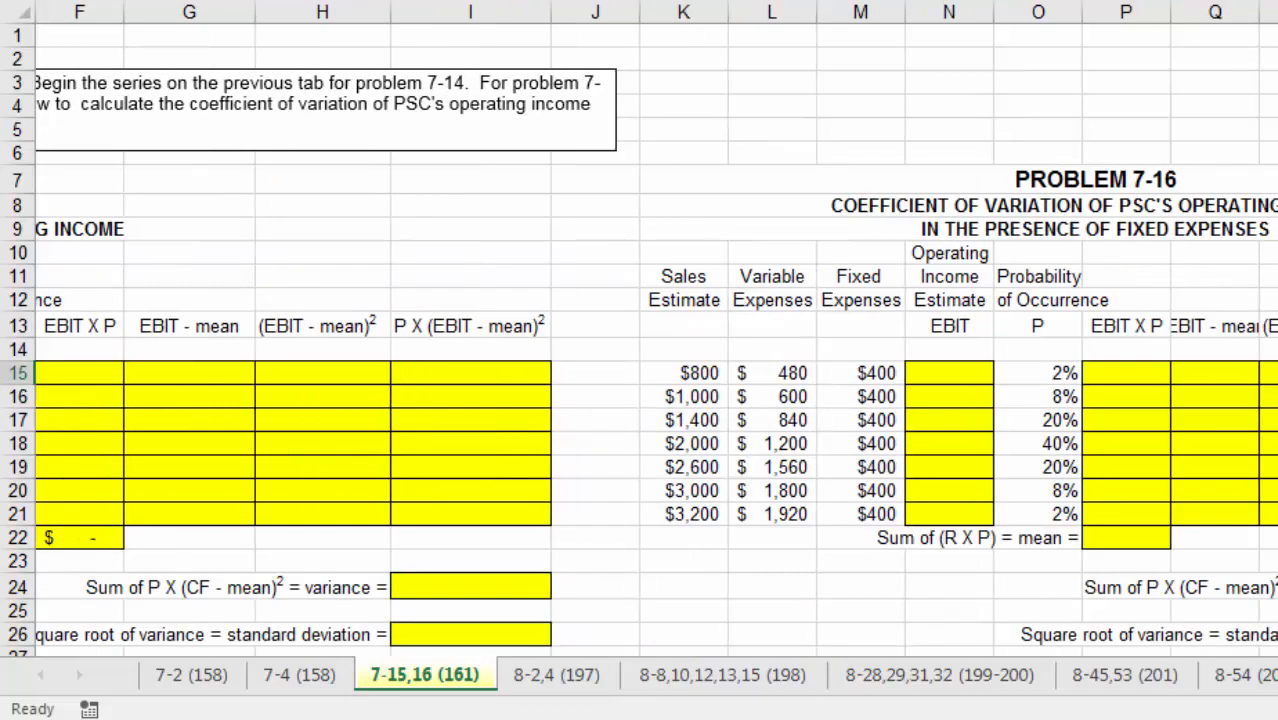
pyautogui.moveTo(870, 372); pyautogui.dragTo(876, 514)
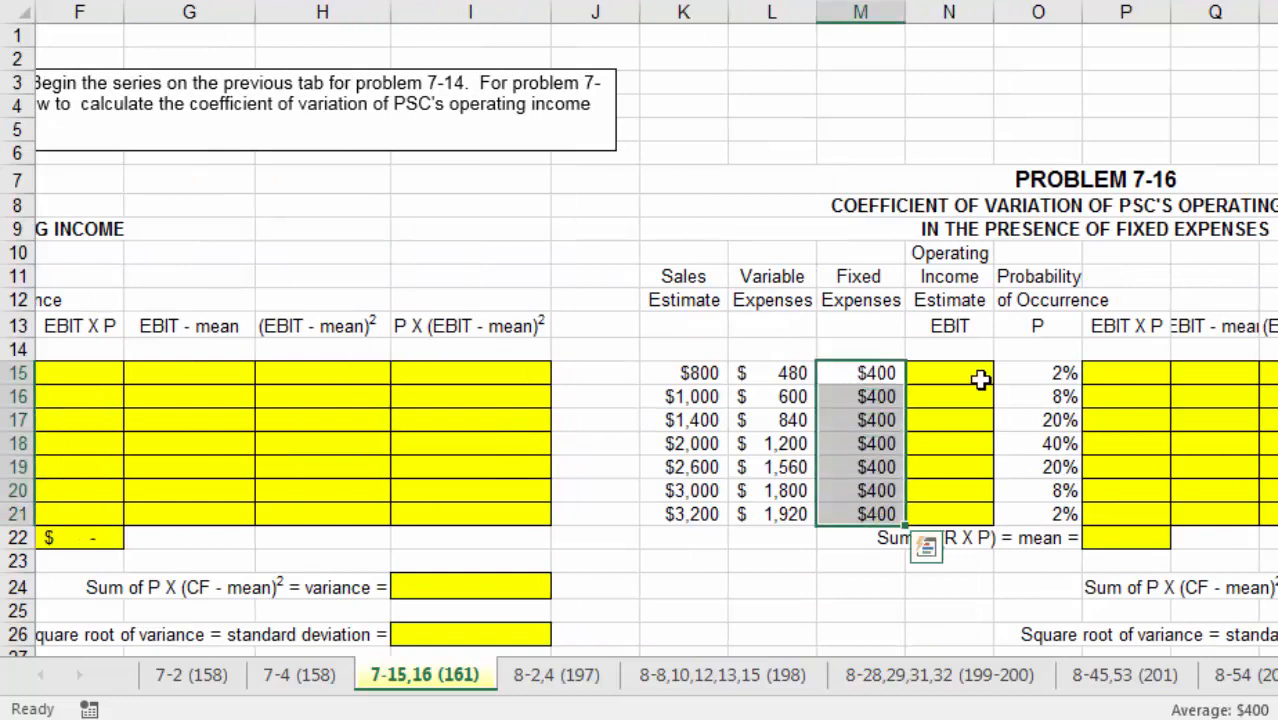
pyautogui.click(978, 374)
pyautogui.hscroll(3, 978, 374)
pyautogui.write('=')
pyautogui.hscroll(2, 399, 365)
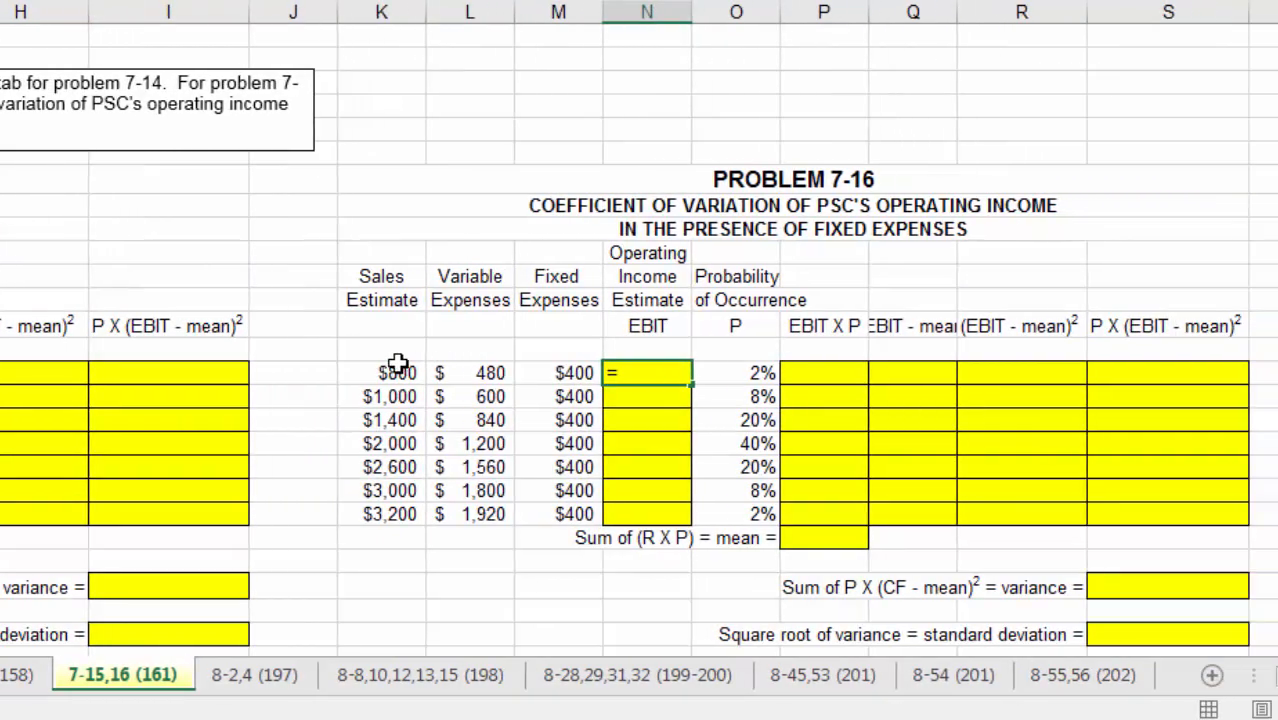
pyautogui.click(348, 372)
pyautogui.write('-')
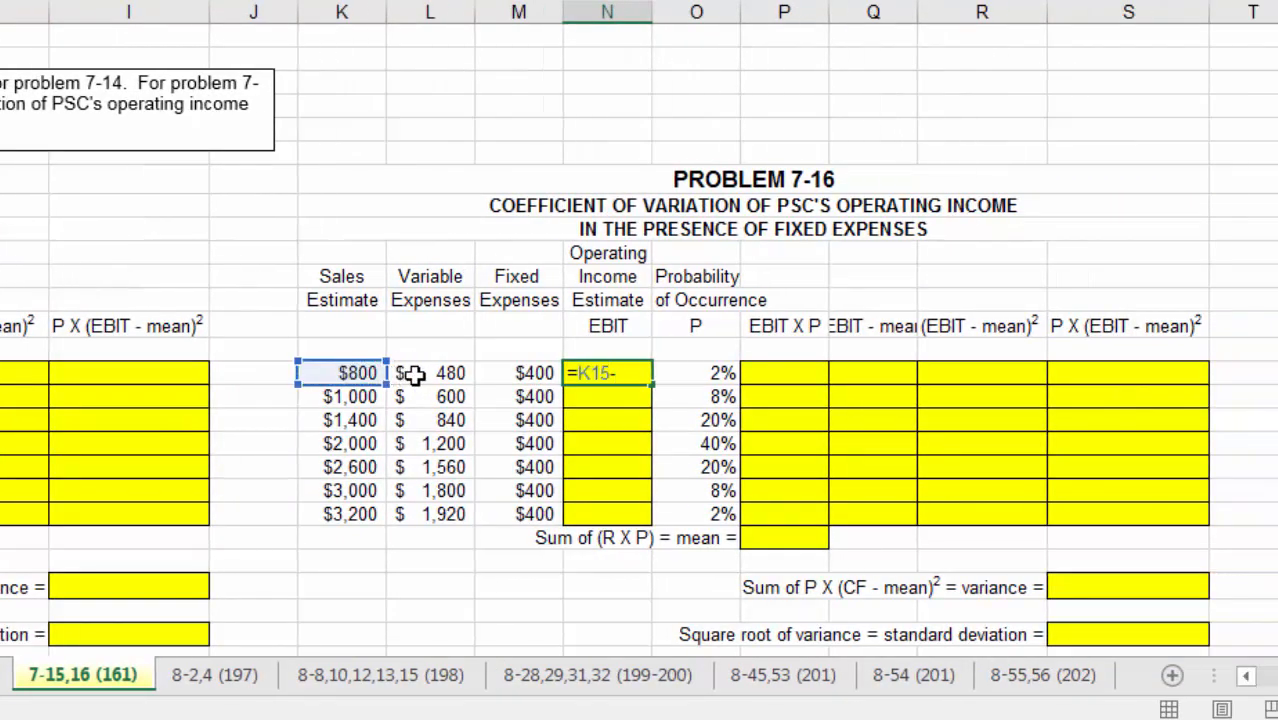
pyautogui.click(418, 372)
pyautogui.write('-')
pyautogui.click(500, 373)
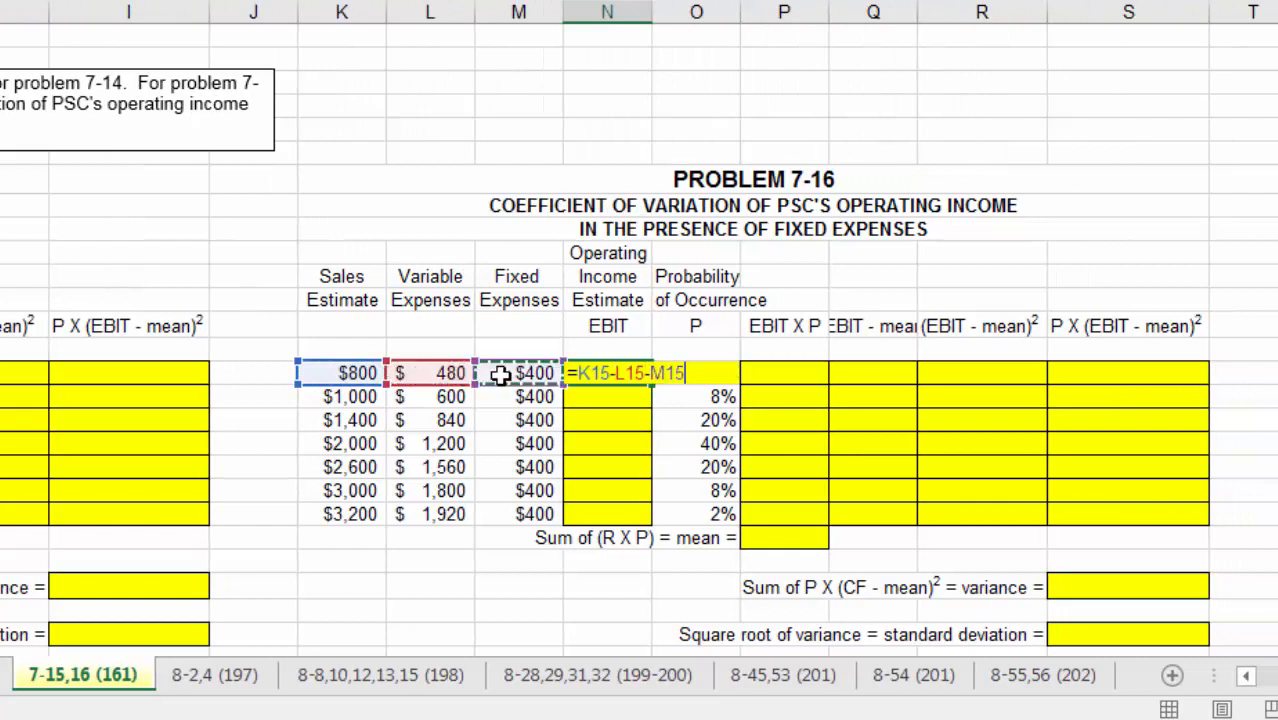
pyautogui.press('Return')
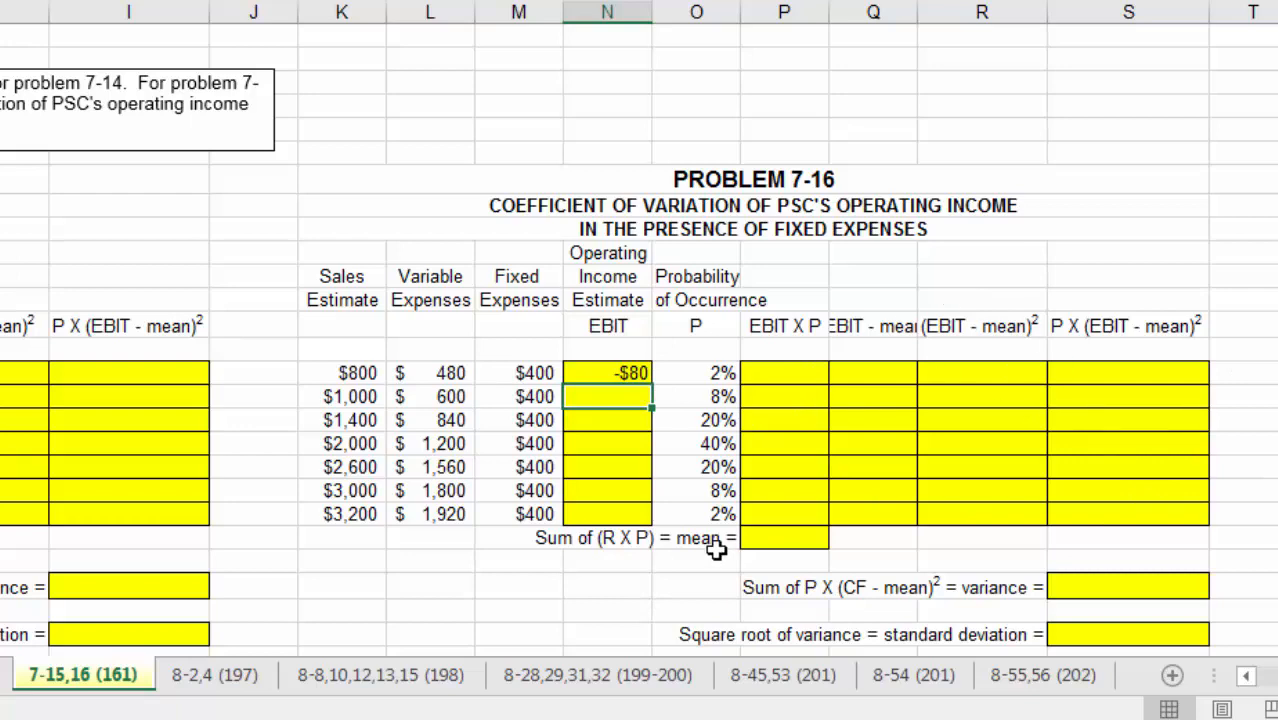
pyautogui.click(612, 371)
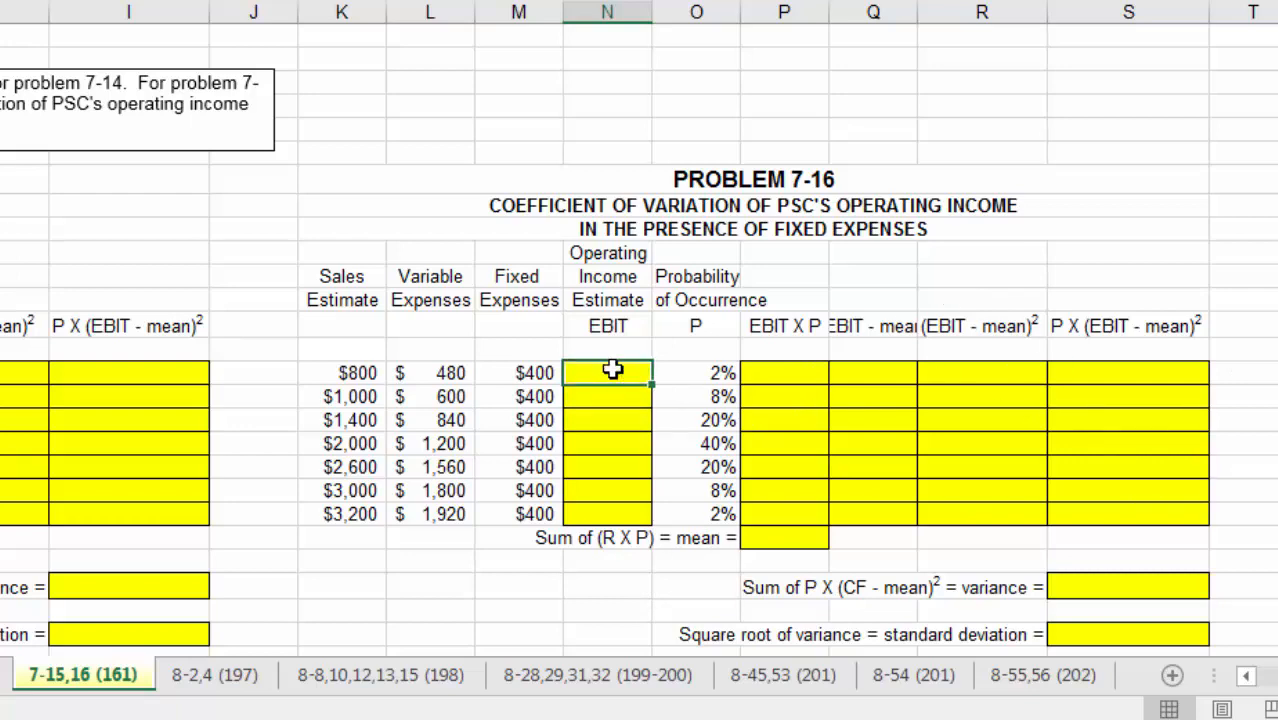
# Step: Open the 8-2,4 (197) sheet and examine the 8-2 argument labels in A4:A8 and the =FV label in A9
pyautogui.scroll(-5, 525, 485)
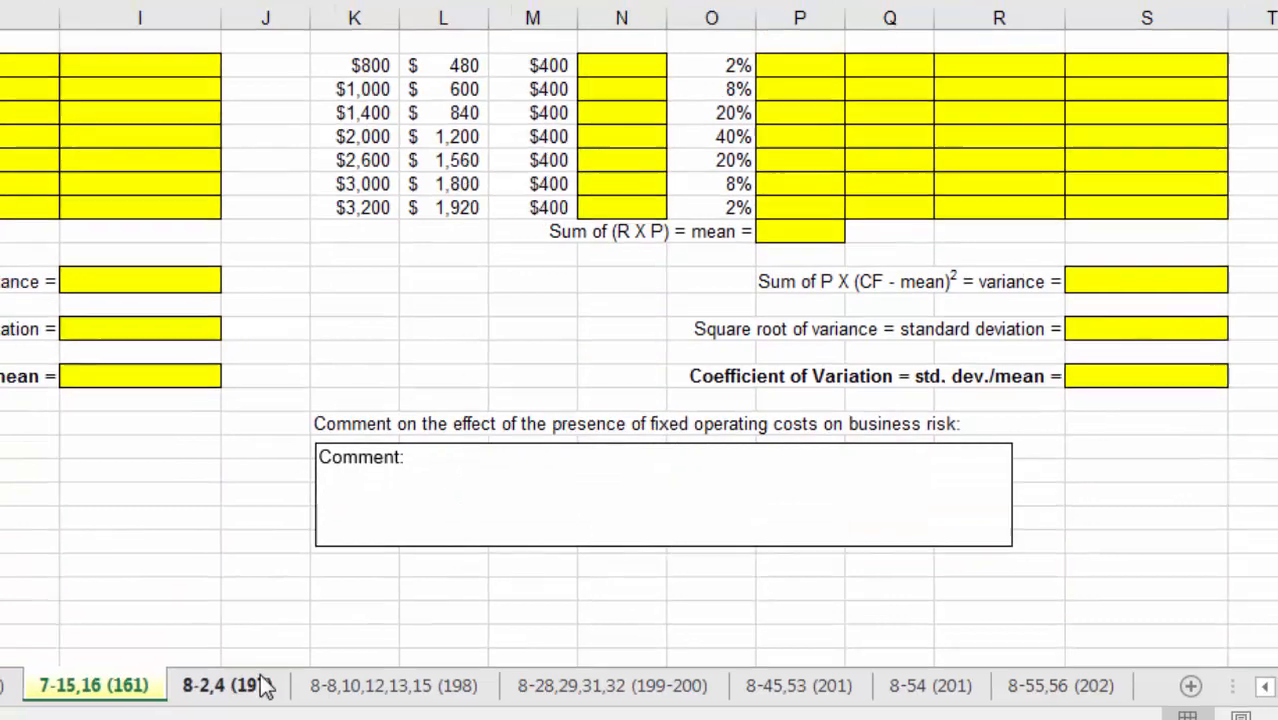
pyautogui.click(262, 684)
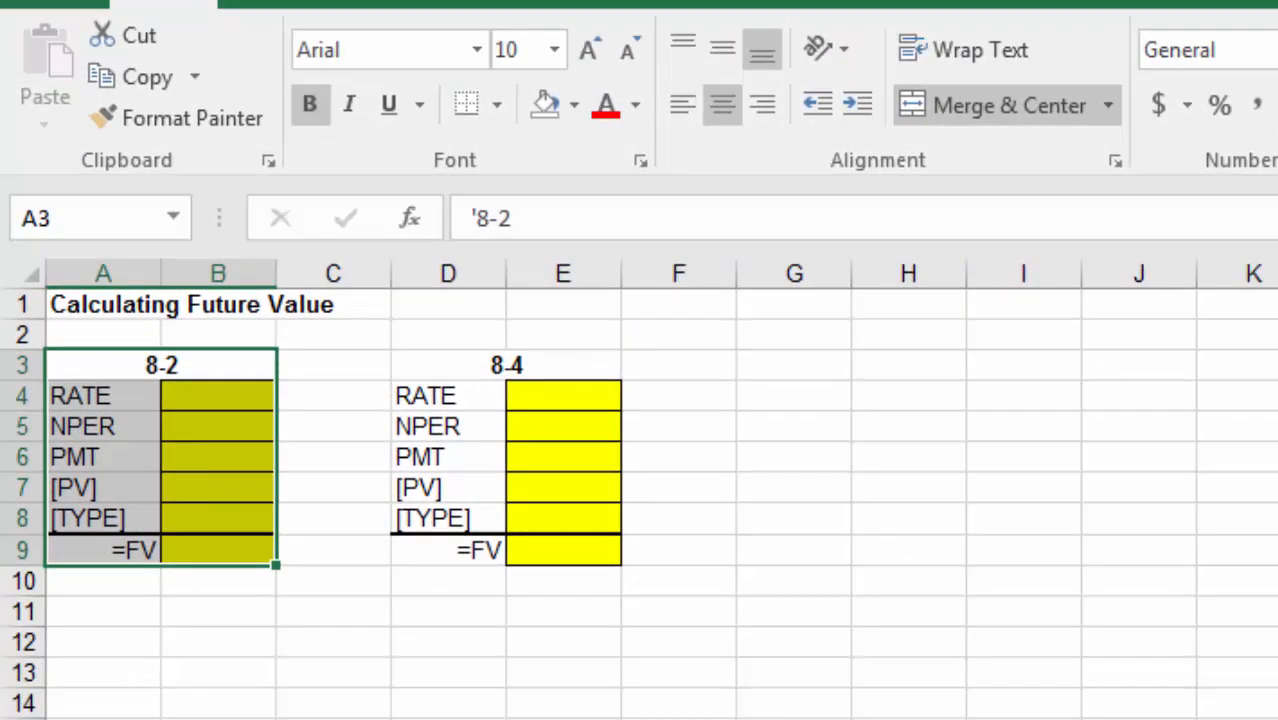
pyautogui.click(563, 717)
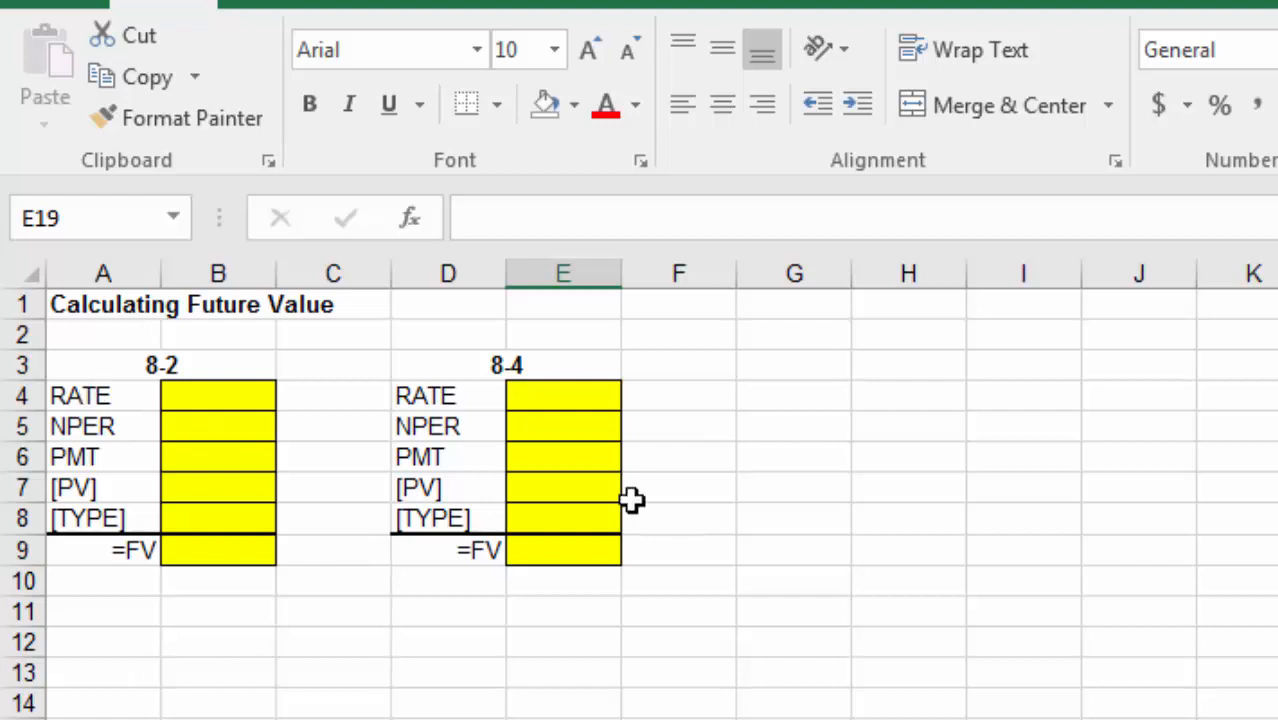
pyautogui.moveTo(115, 403); pyautogui.dragTo(150, 522)
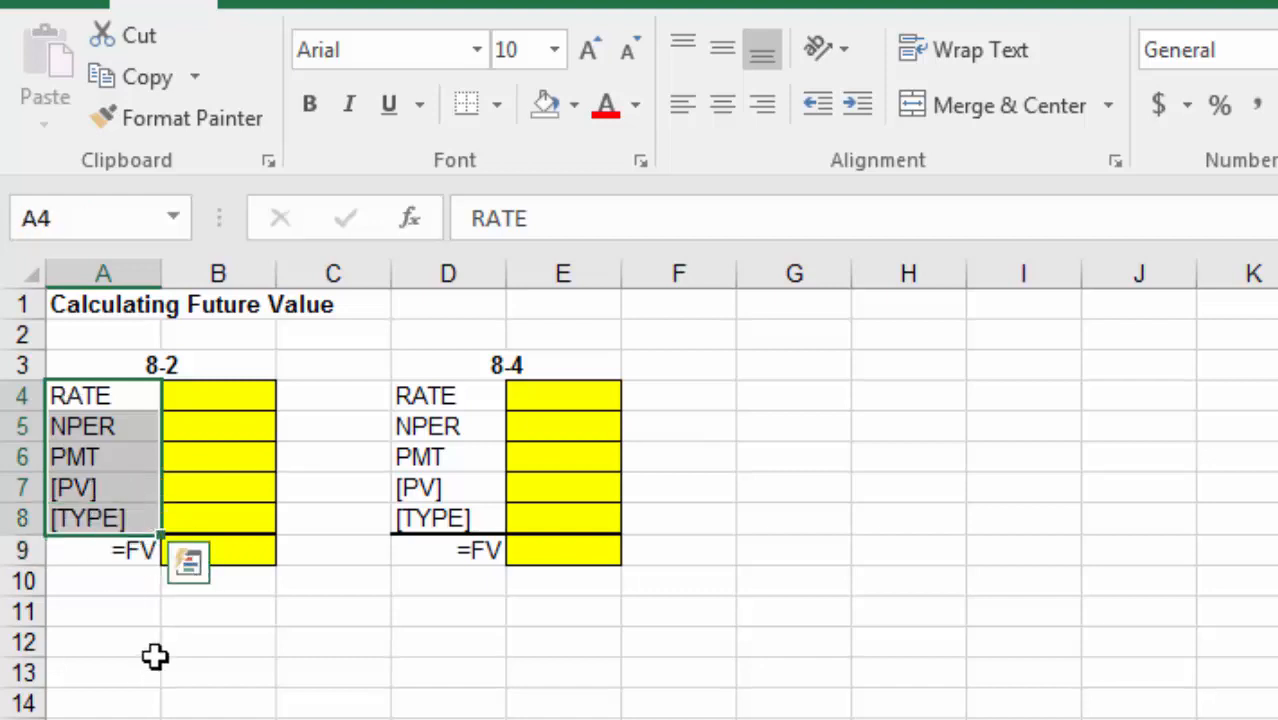
pyautogui.click(177, 634)
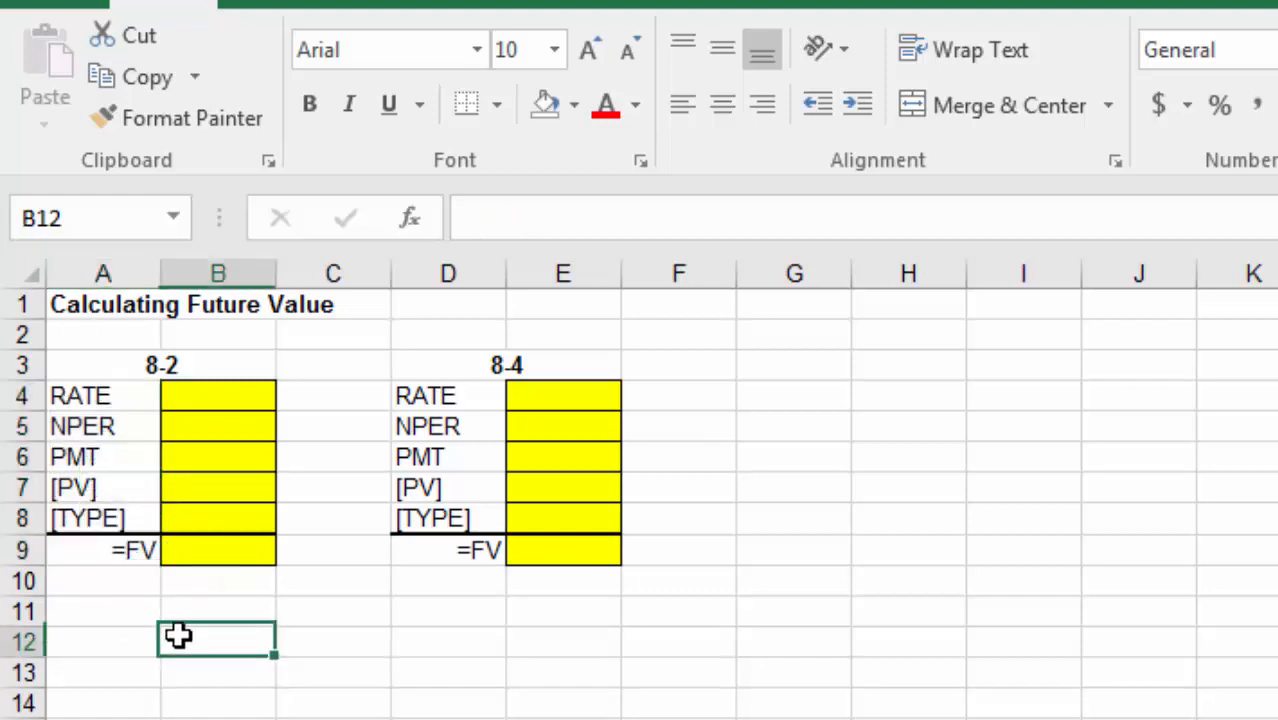
pyautogui.moveTo(121, 400); pyautogui.dragTo(132, 534)
pyautogui.click(133, 552)
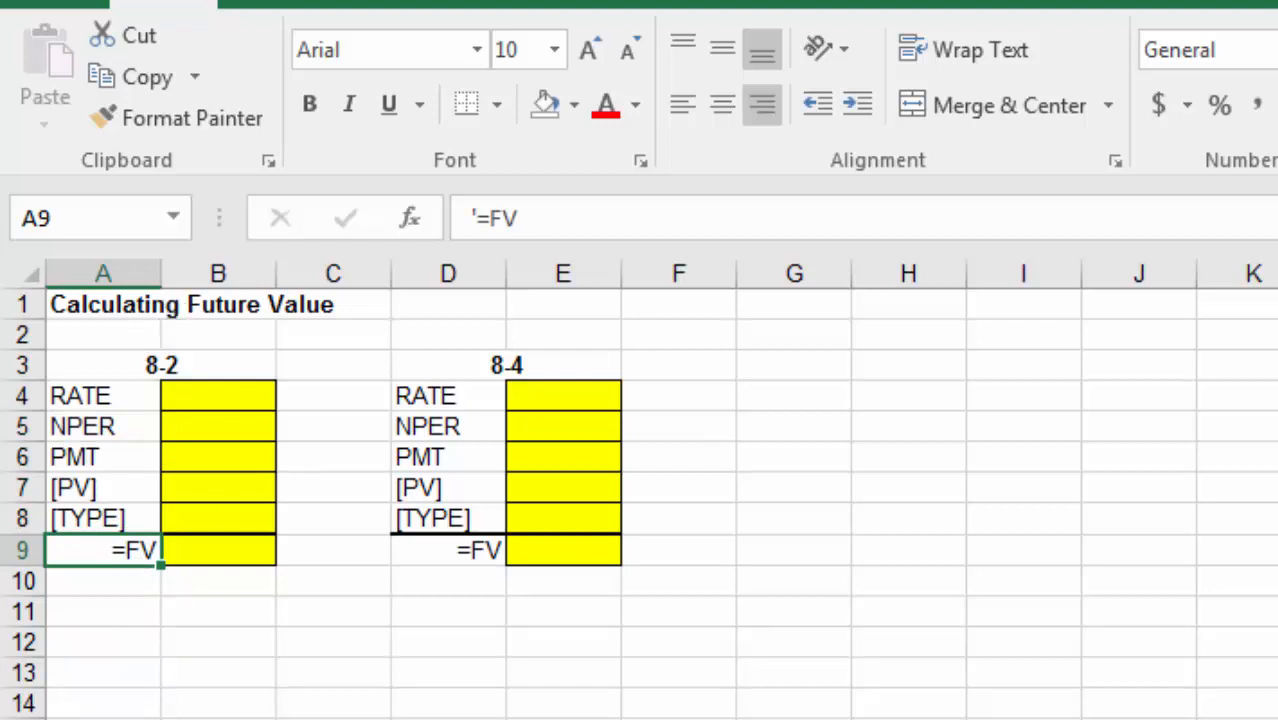
# Step: Switch to the blank slide in PowerPoint and handwrite "FV = PV" in blue ink
pyautogui.click(284, 697)
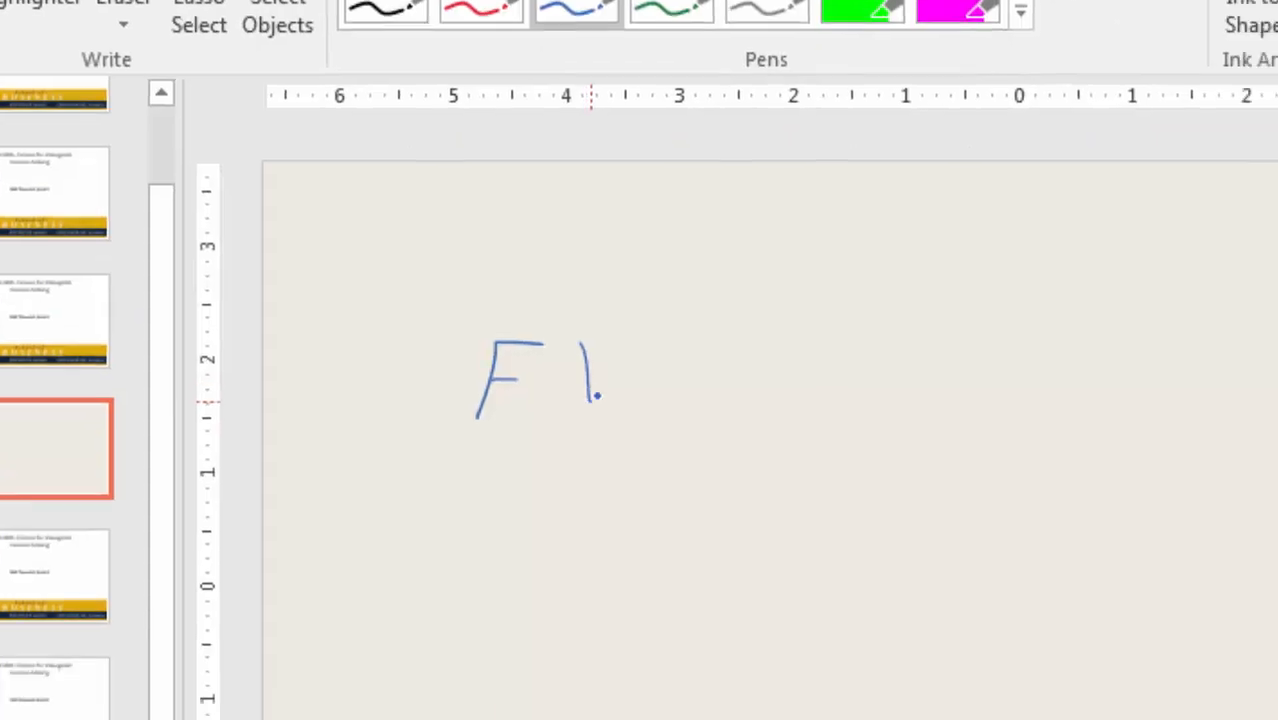
pyautogui.moveTo(597, 396)
pyautogui.mouseDown()
pyautogui.moveTo(639, 352)
pyautogui.moveTo(686, 364)
pyautogui.moveTo(676, 386)
pyautogui.mouseUp()
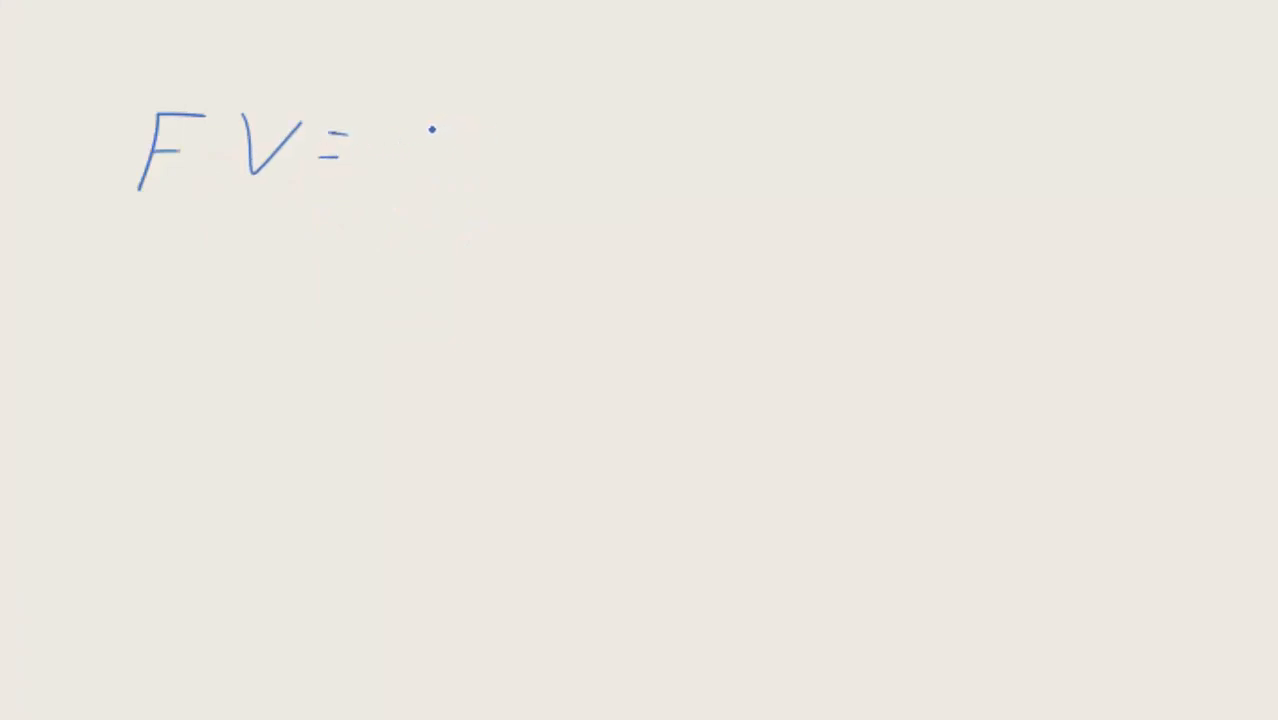
pyautogui.moveTo(417, 175)
pyautogui.mouseDown()
pyautogui.moveTo(428, 118)
pyautogui.moveTo(424, 146)
pyautogui.moveTo(500, 130)
pyautogui.mouseUp()
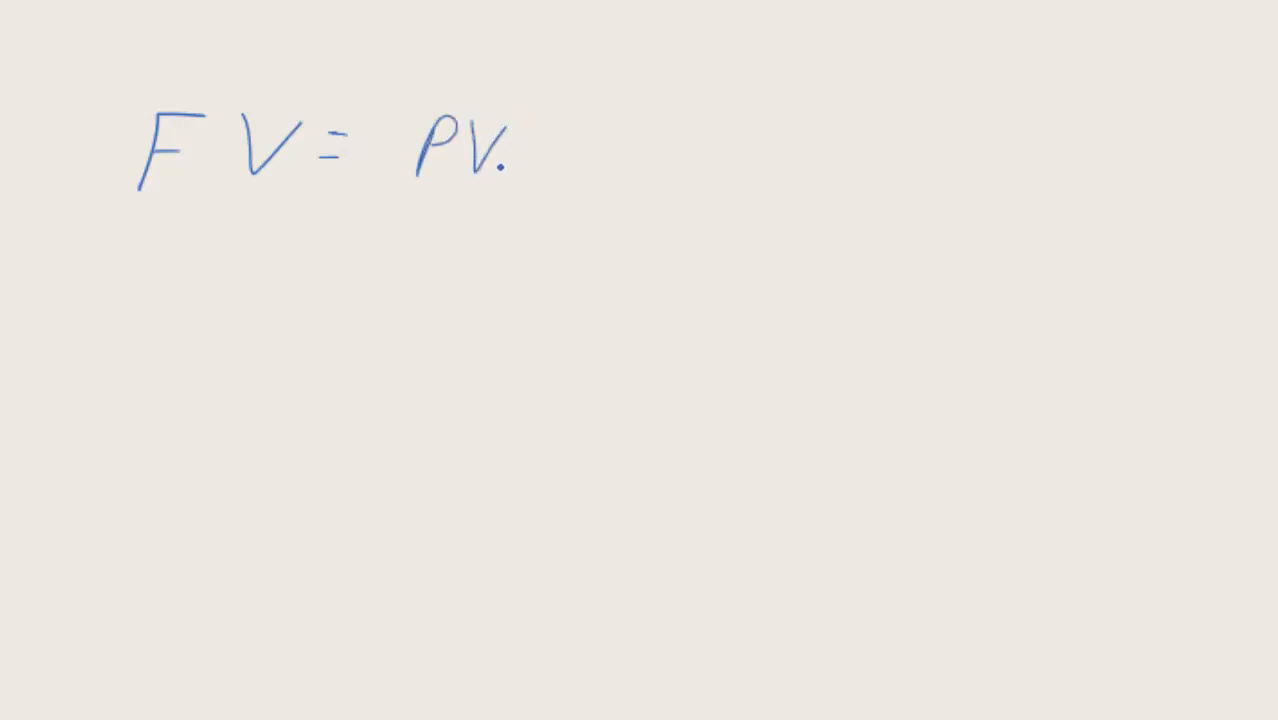
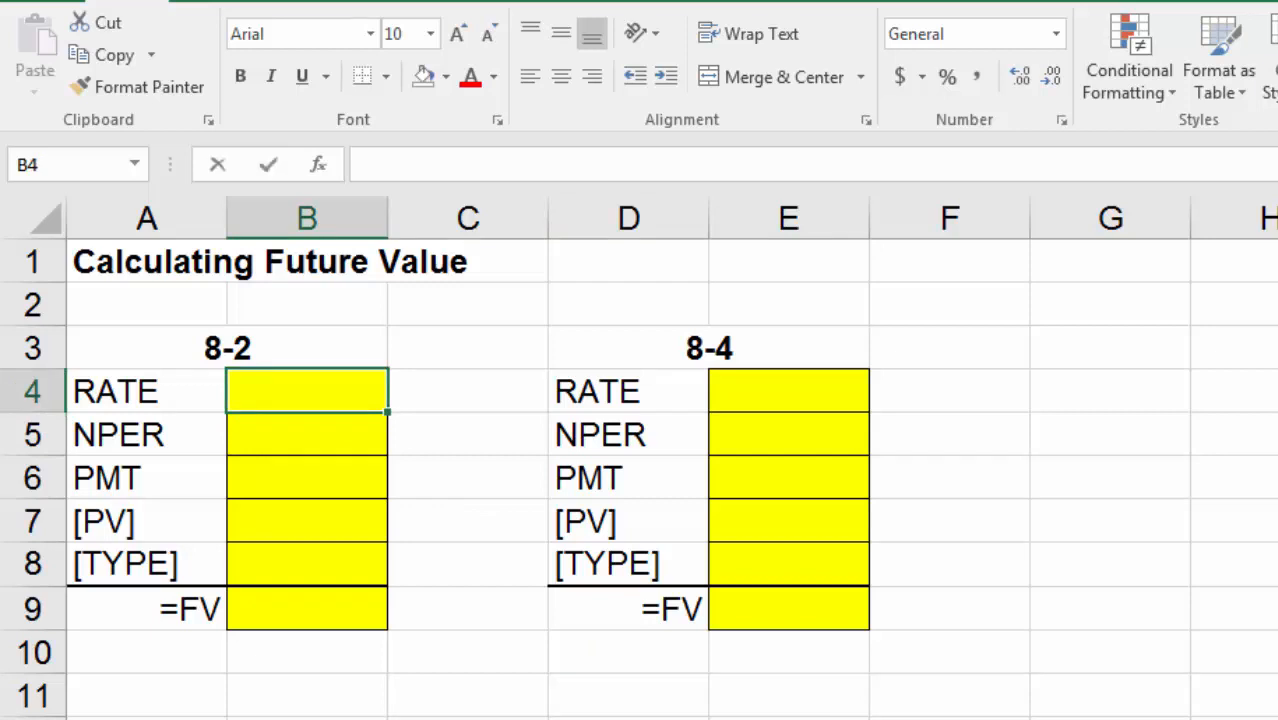
# Step: Set problem 8-2's RATE in B4 to 0, formatted as a percentage, and its NPER in B5 to 10
pyautogui.write('0')
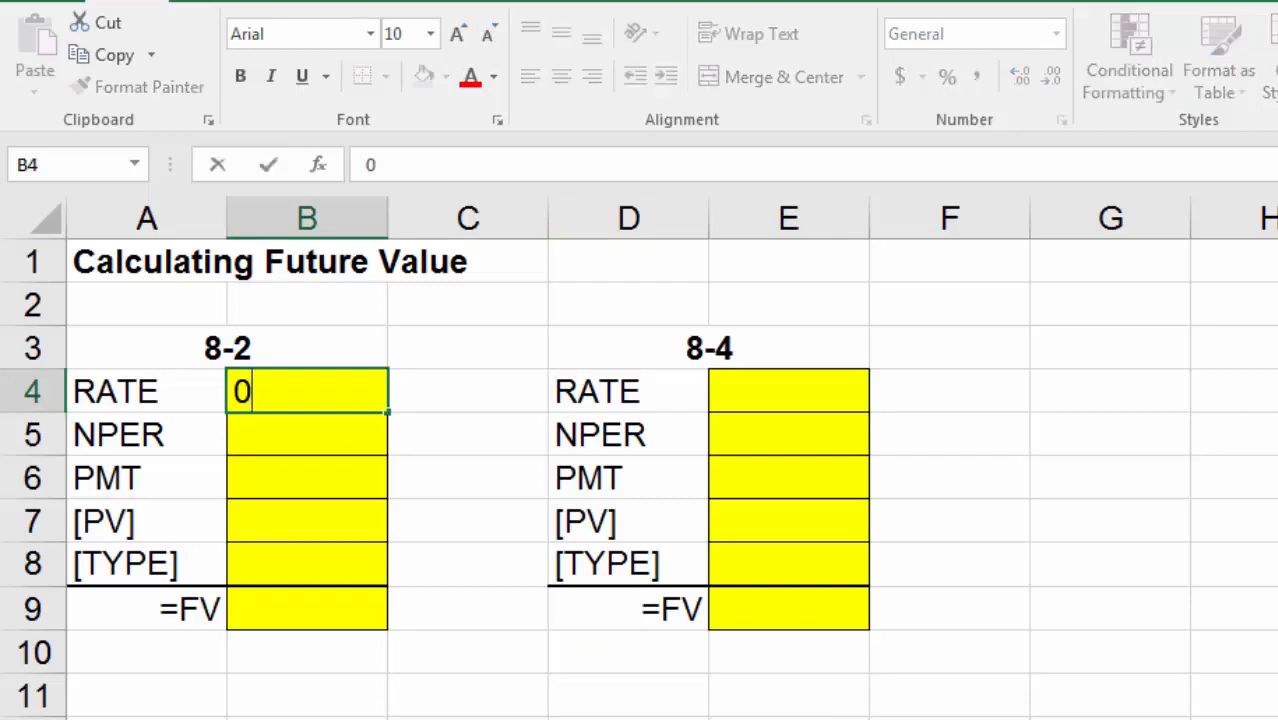
pyautogui.press('Return')
pyautogui.press('Up')
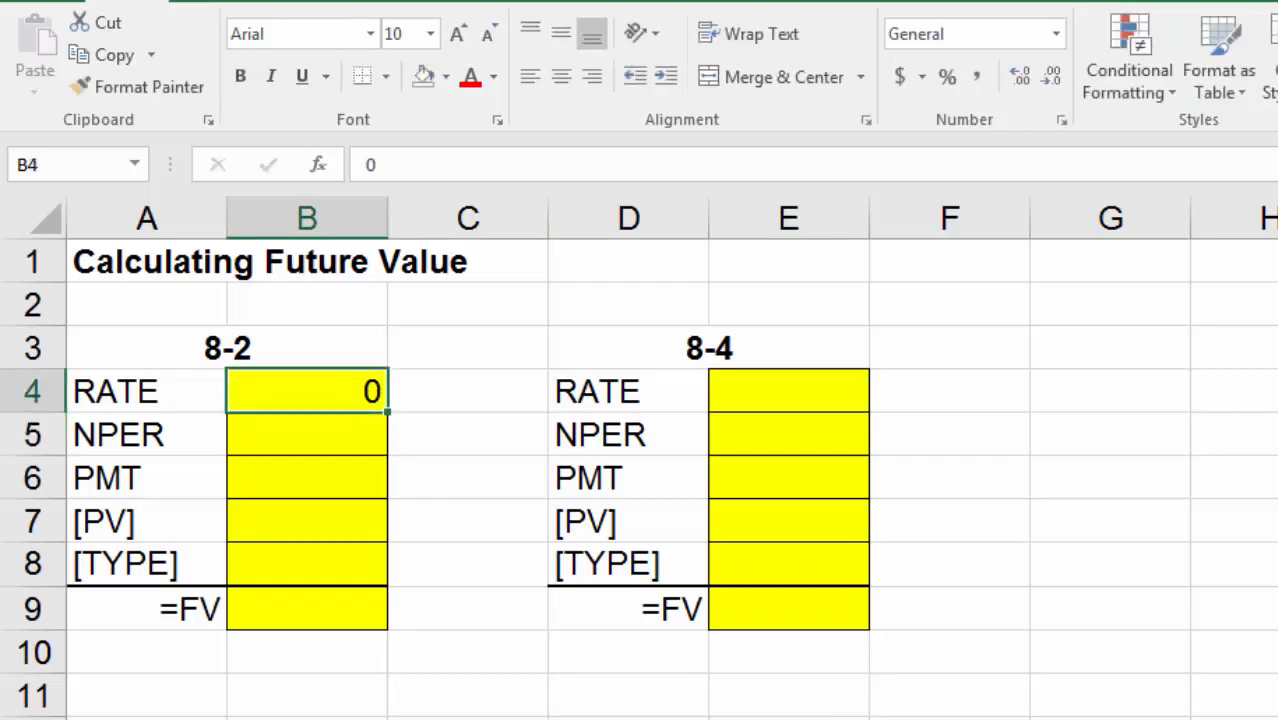
pyautogui.hotkey('ctrl', 'shift', '5')
pyautogui.press('Return')
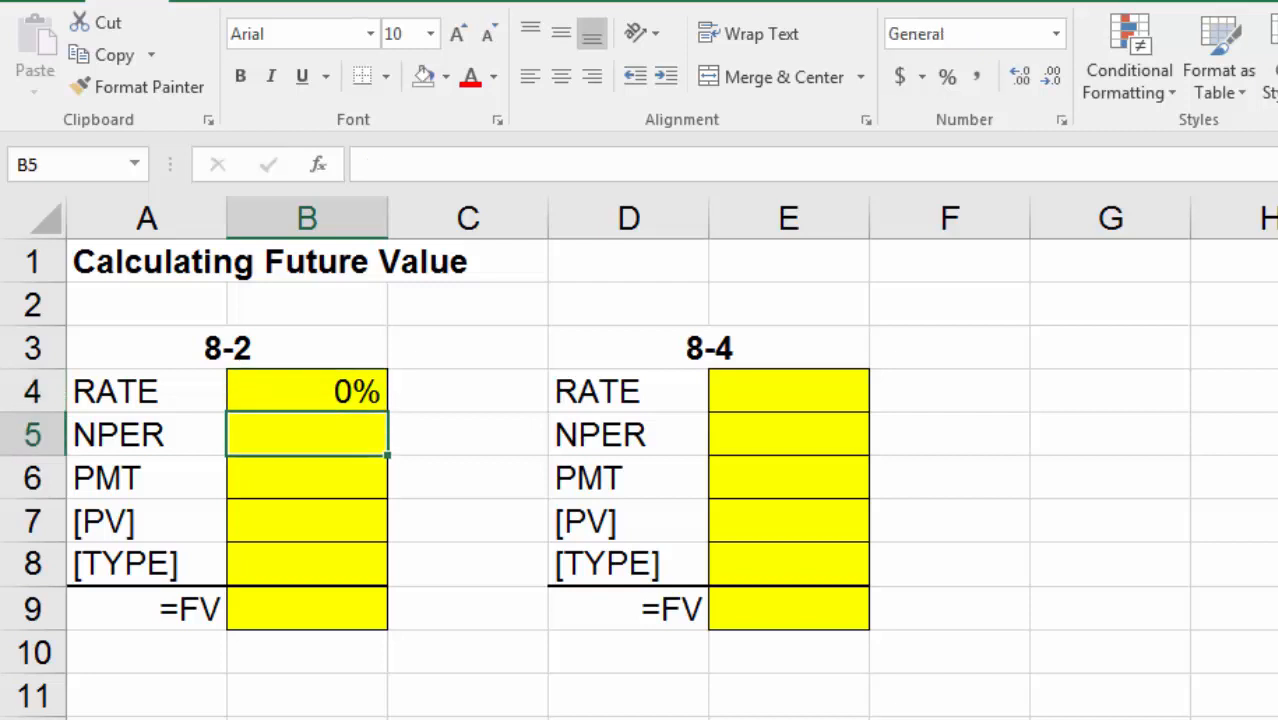
pyautogui.write('10')
pyautogui.press('Return')
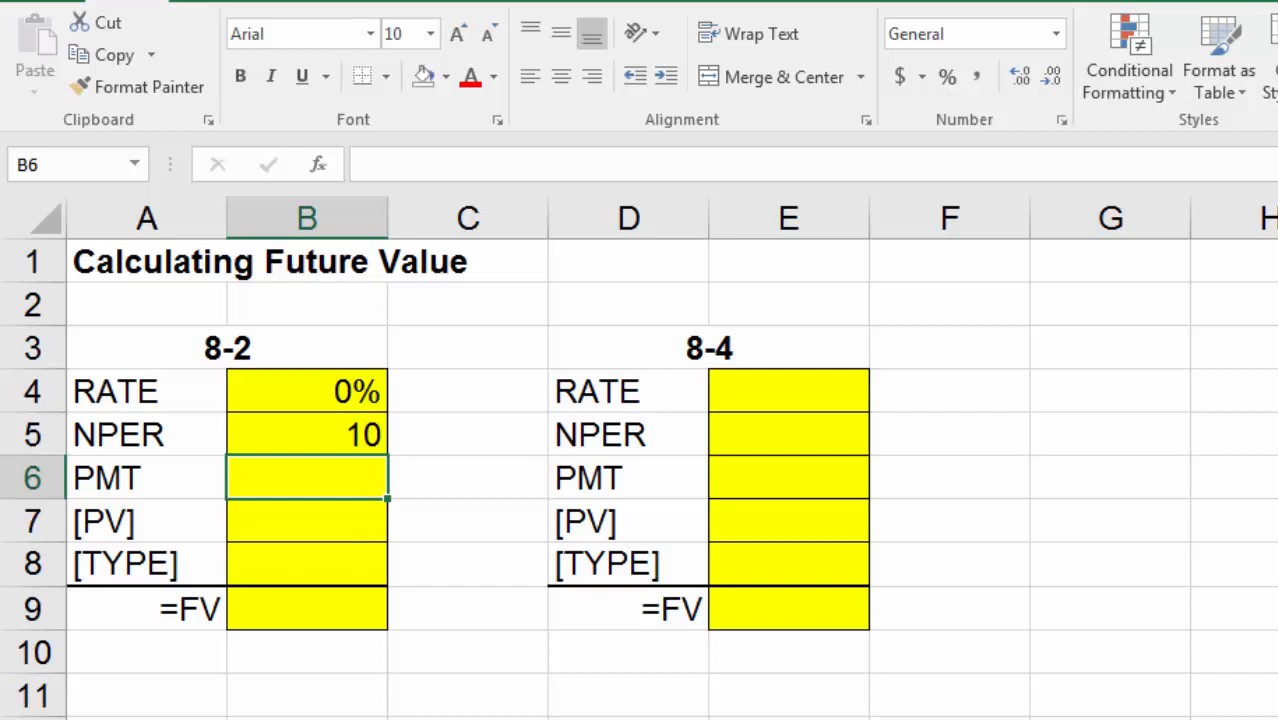
# Step: Enter 20000 as problem 8-2's PV in B7 and format it as currency
pyautogui.press('Down')
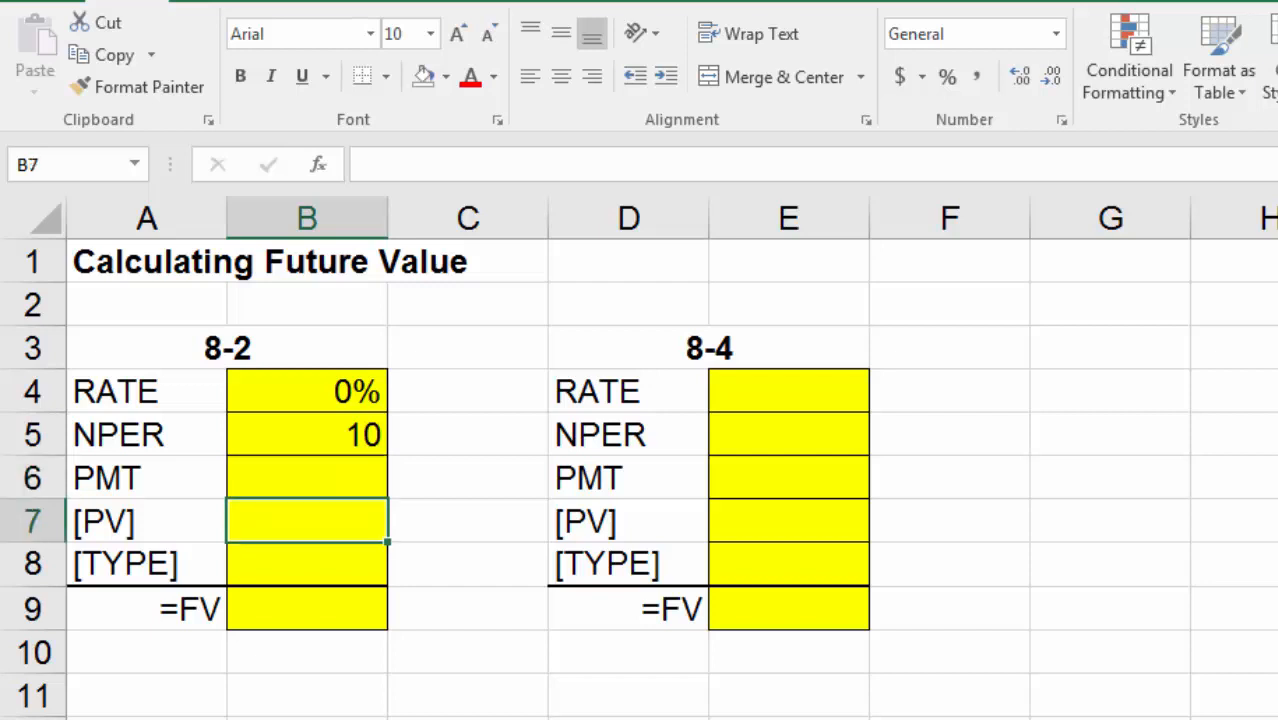
pyautogui.write('20000')
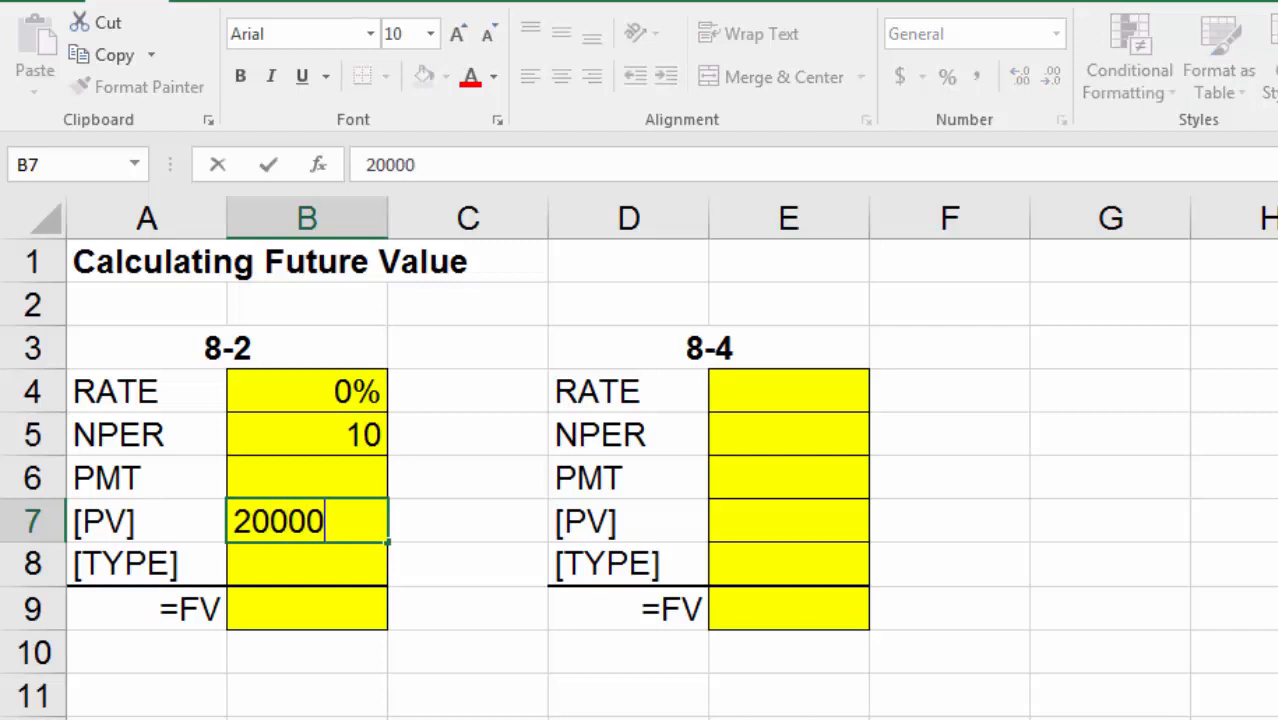
pyautogui.press('Return')
pyautogui.press('Up')
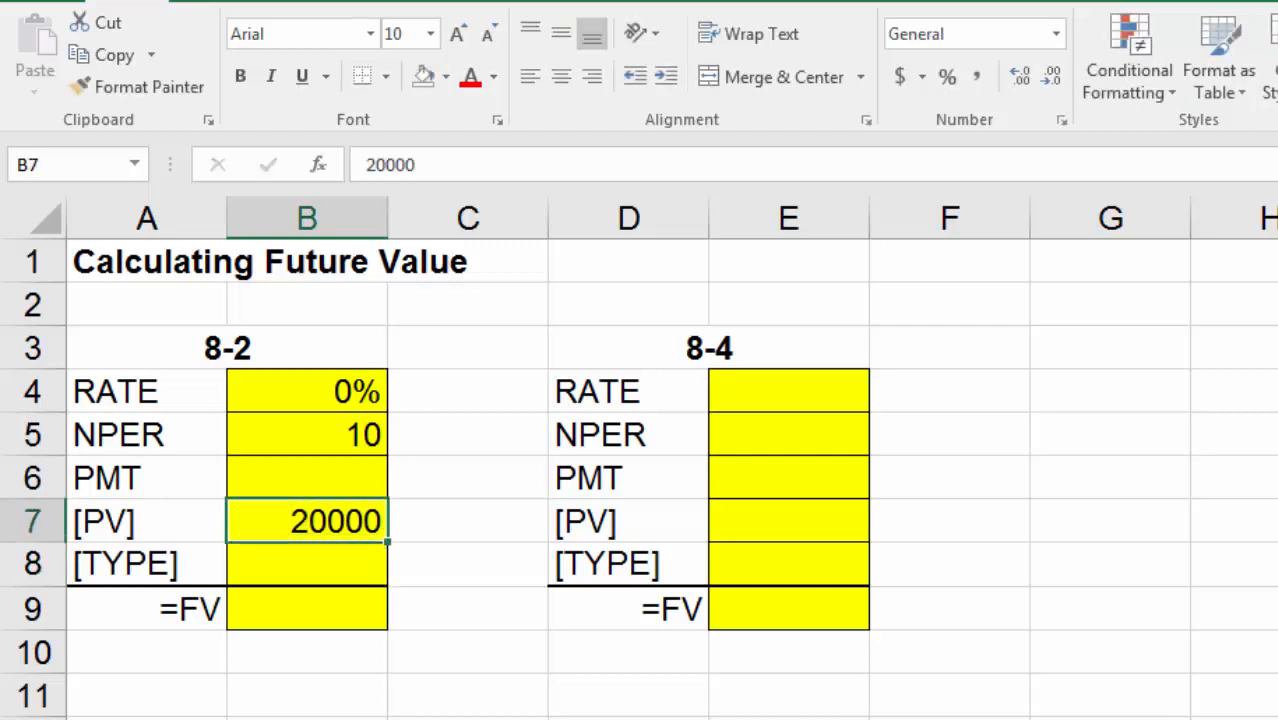
pyautogui.hotkey('ctrl', 'shift', '4')
# Step: Set problem 8-2's PMT in B6 and TYPE in B8 to 0
pyautogui.press('Up')
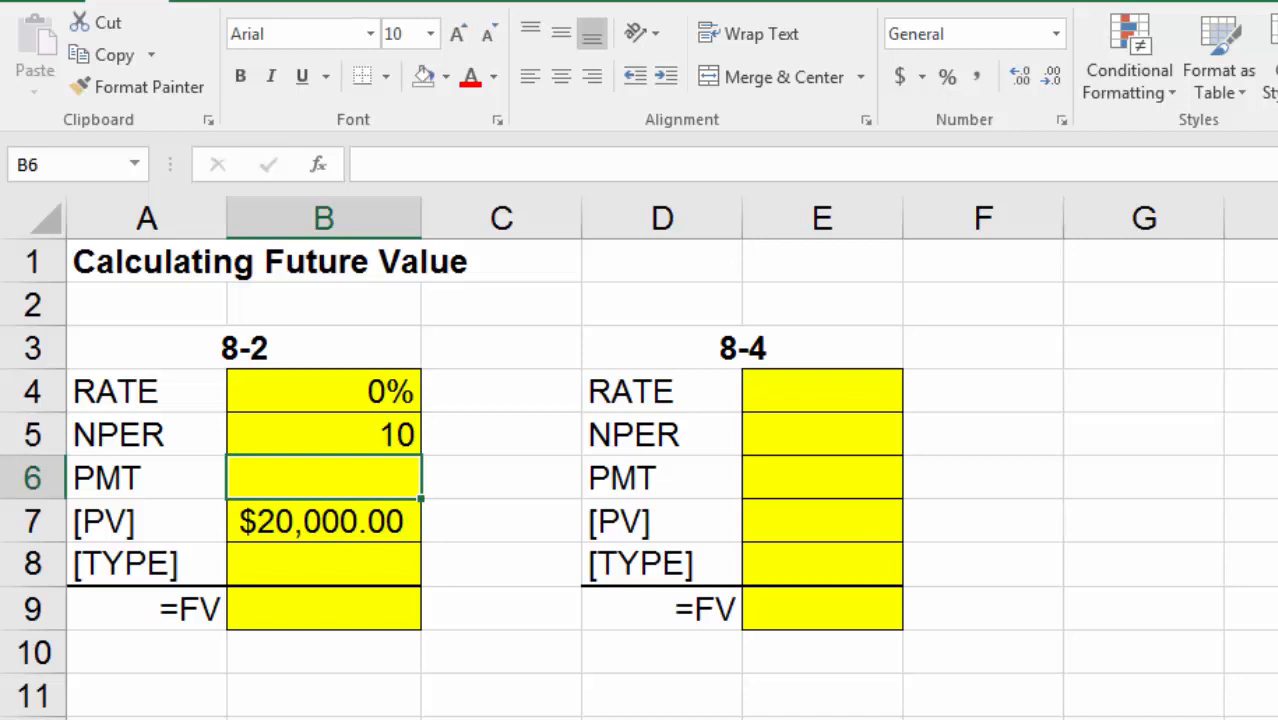
pyautogui.write('0')
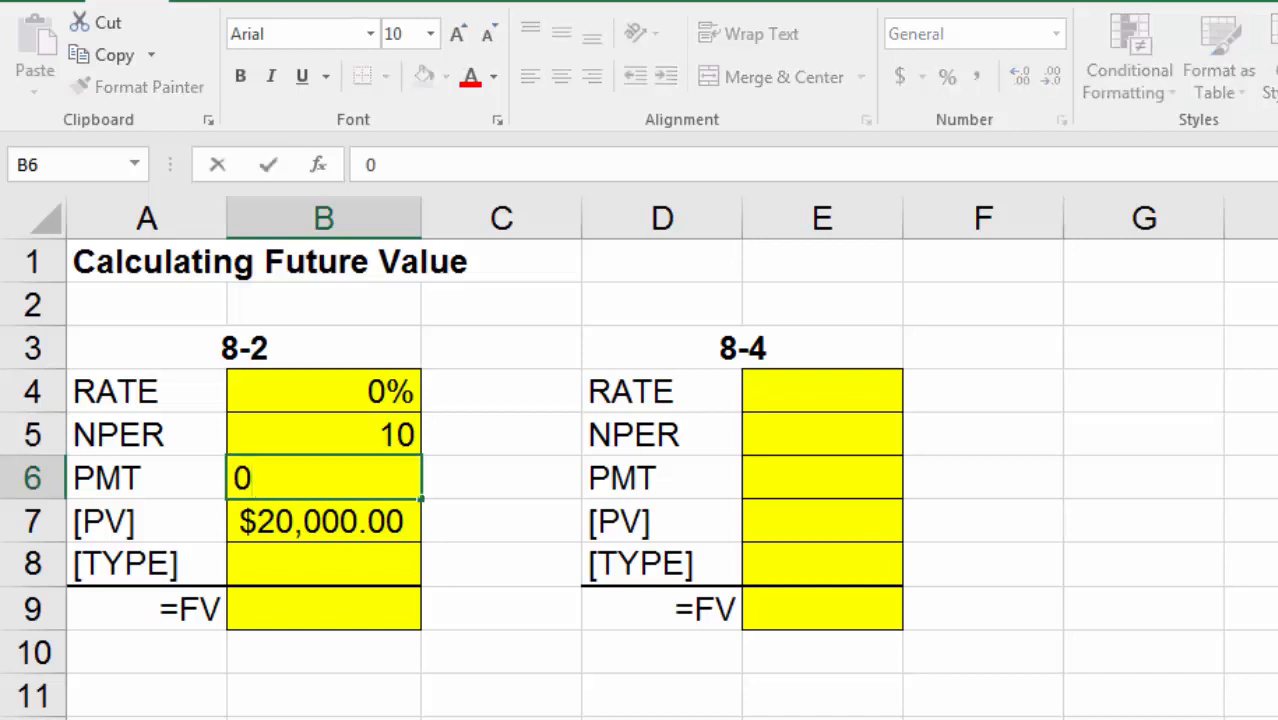
pyautogui.press('Return')
pyautogui.press('Down')
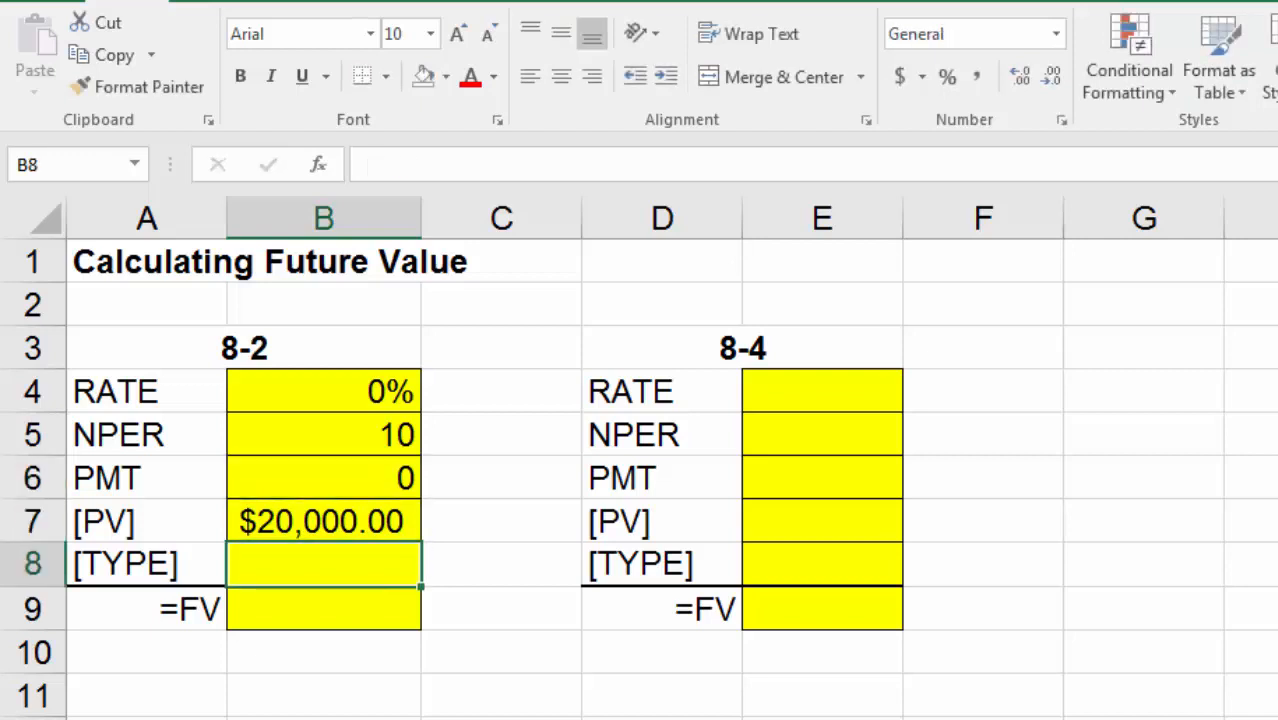
pyautogui.write('0')
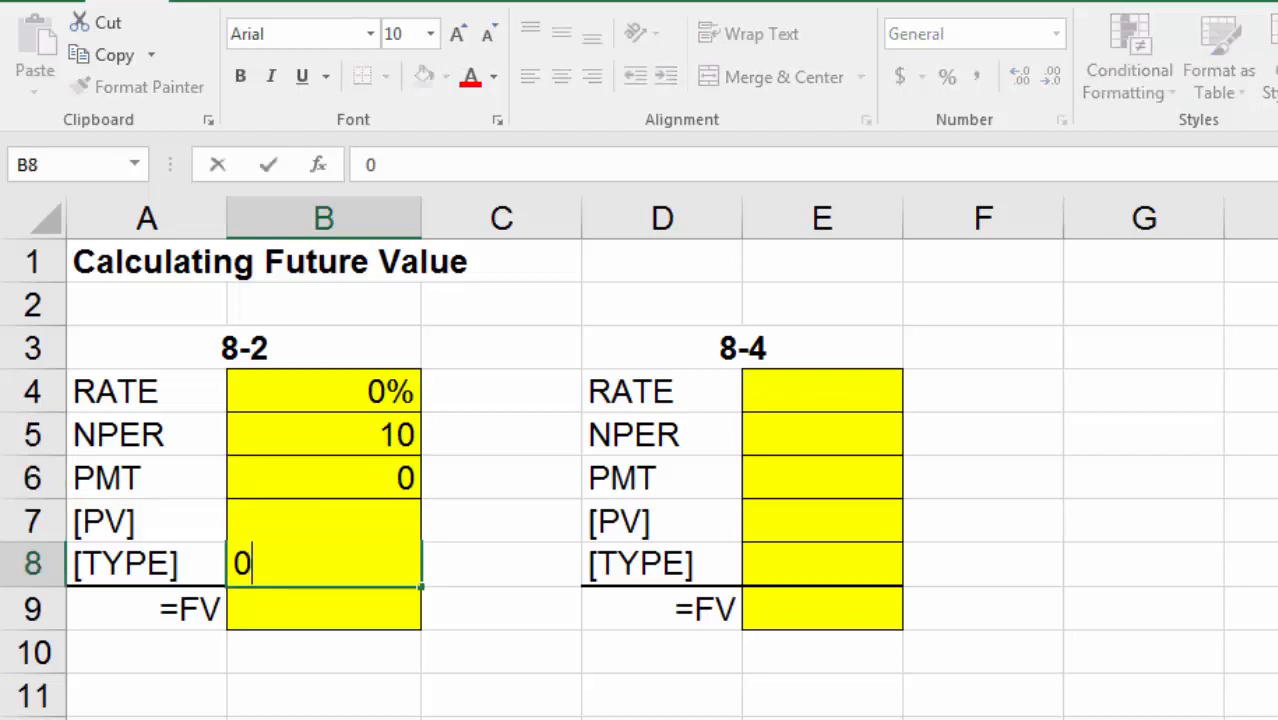
pyautogui.press('Return')
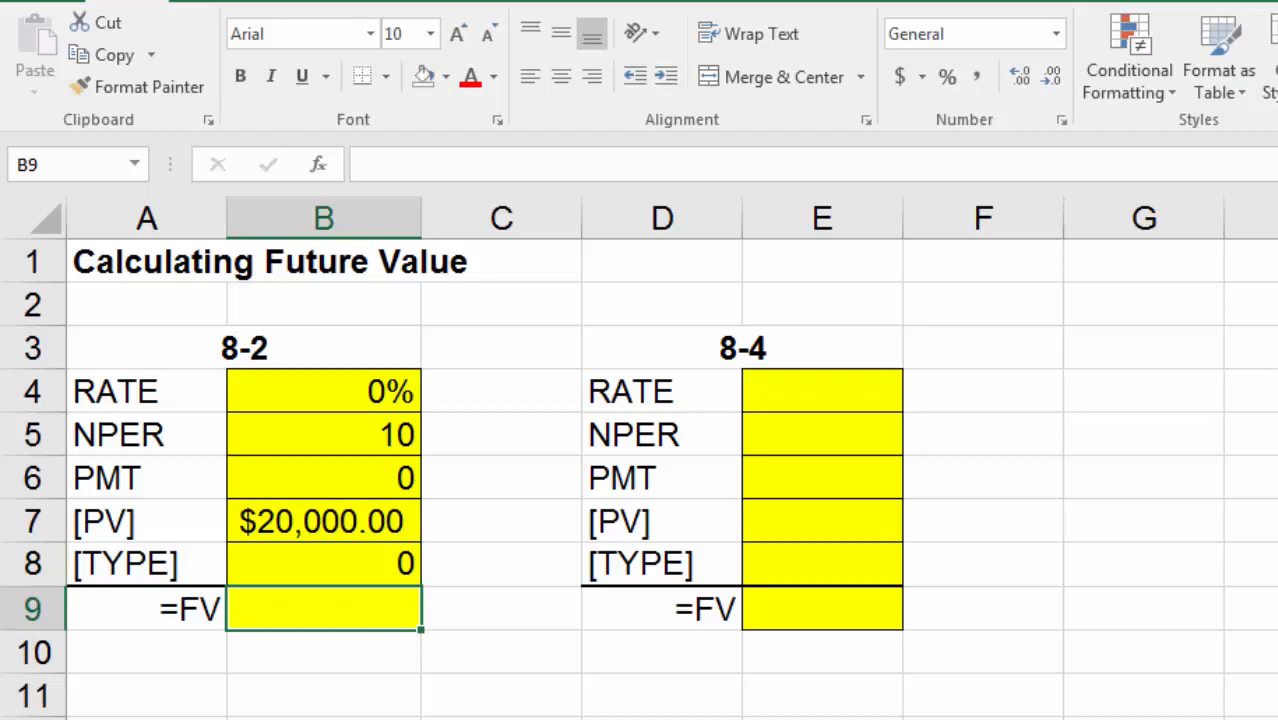
# Step: Calculate problem 8-2's future value in B9 with an FV formula that references B4, B5, B6, B7 and B8 in order
pyautogui.write('=fv')
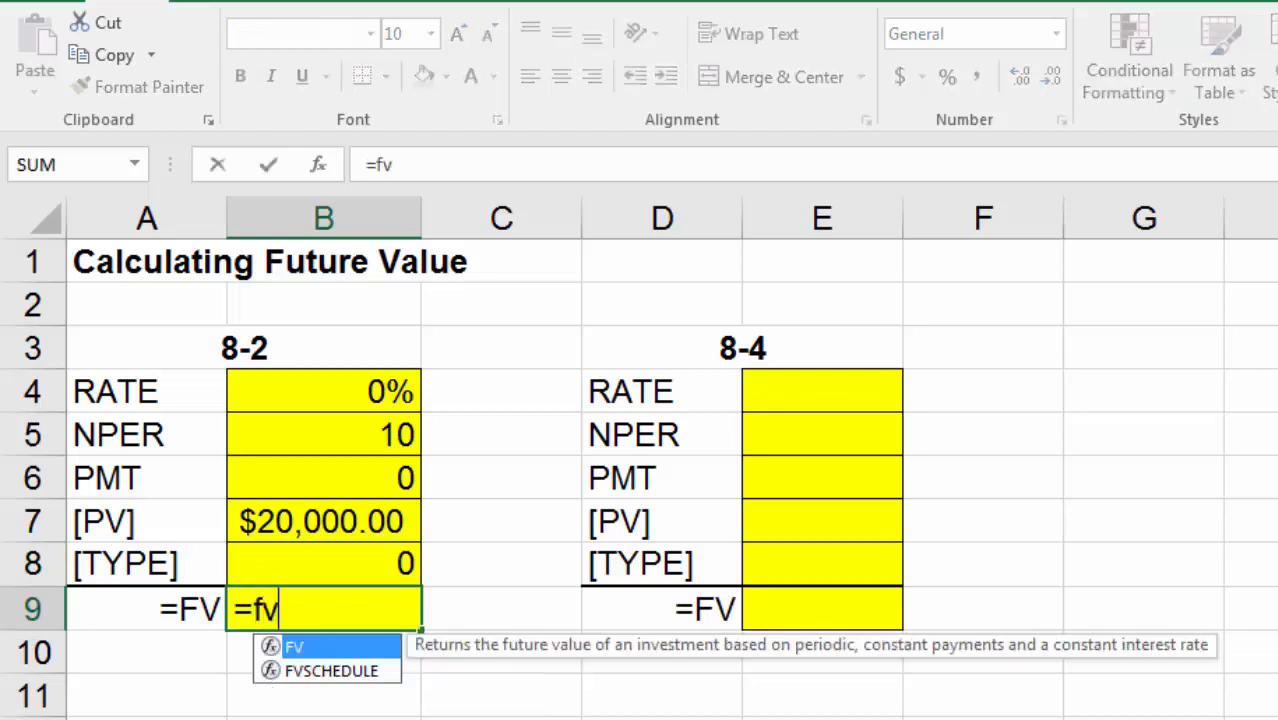
pyautogui.write('(')
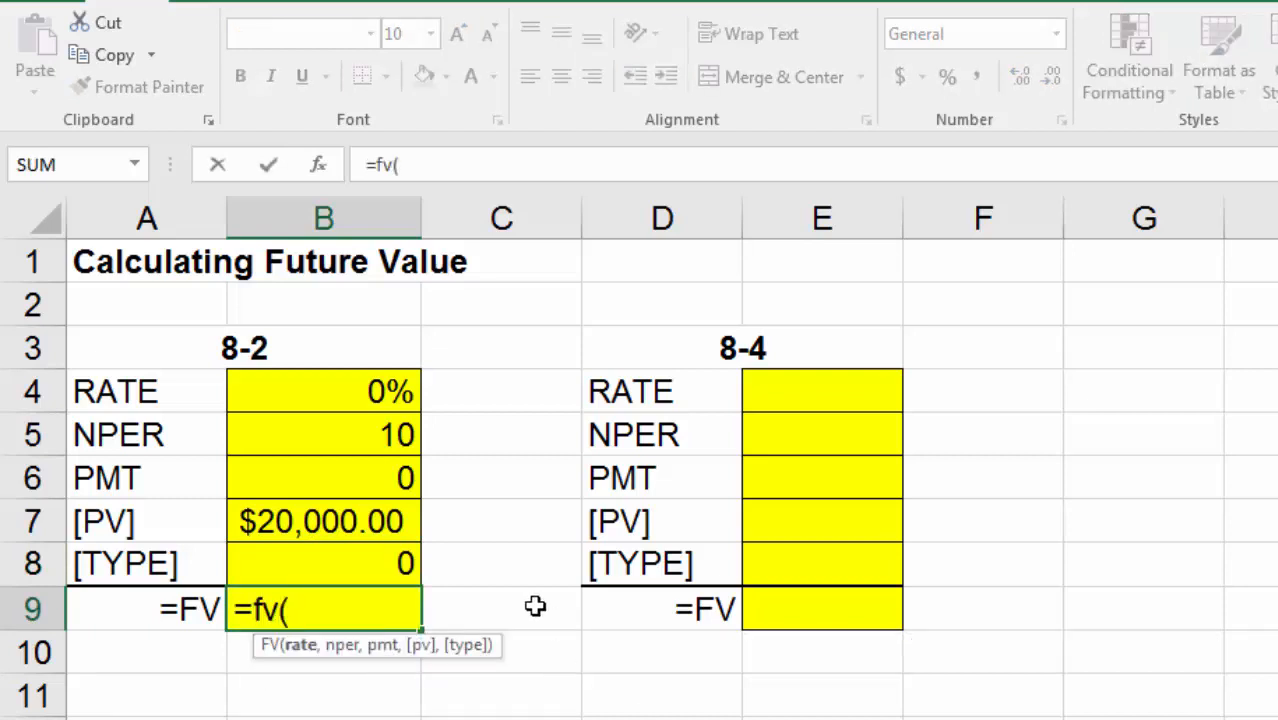
pyautogui.click(378, 393)
pyautogui.write(',')
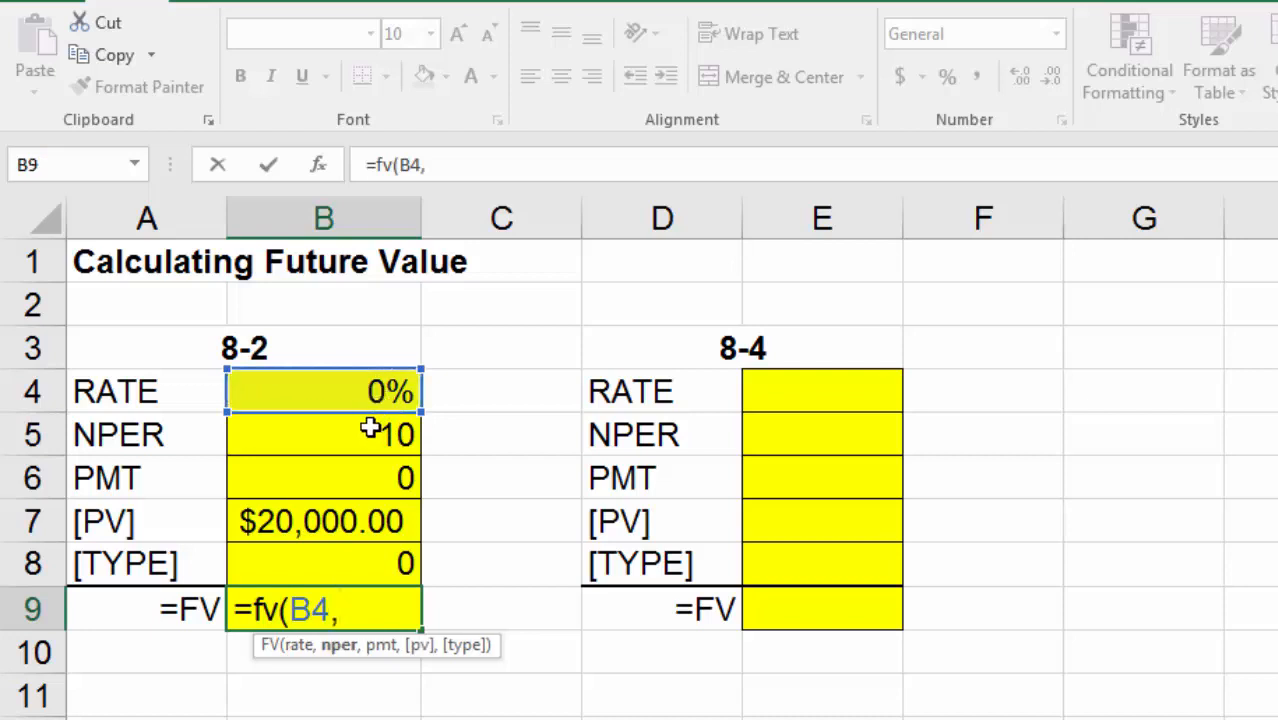
pyautogui.click(371, 428)
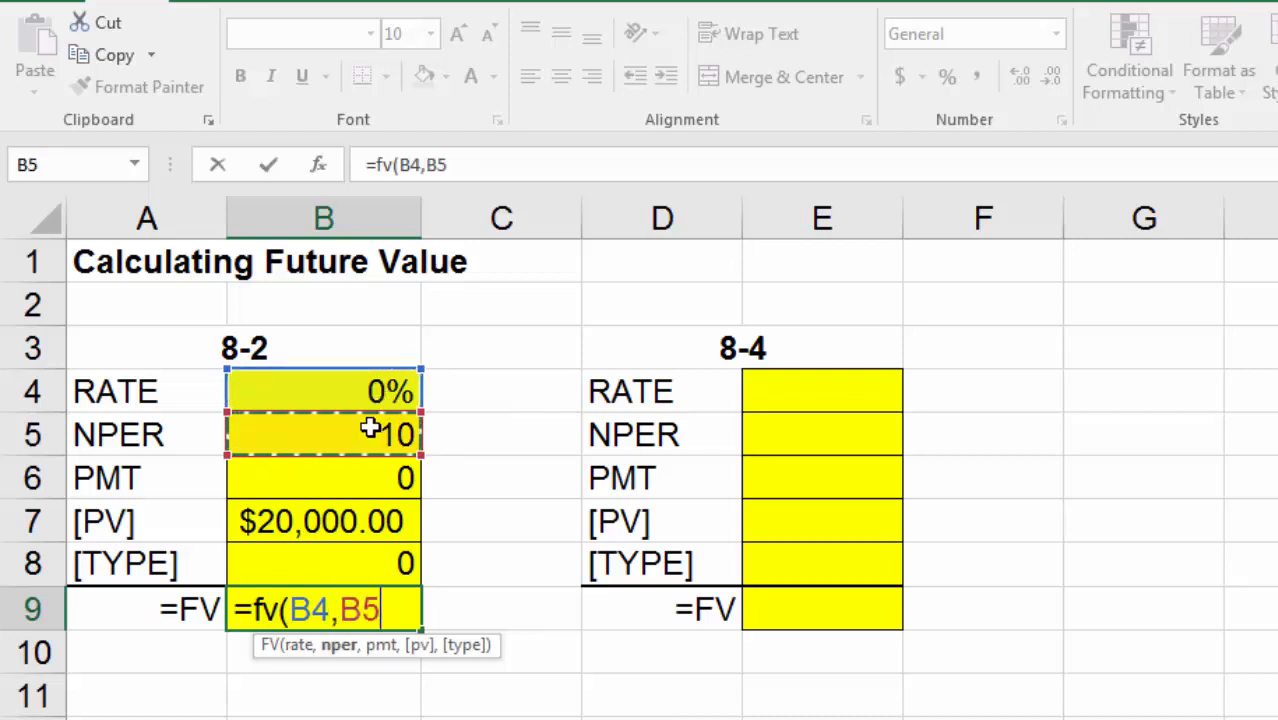
pyautogui.write(',')
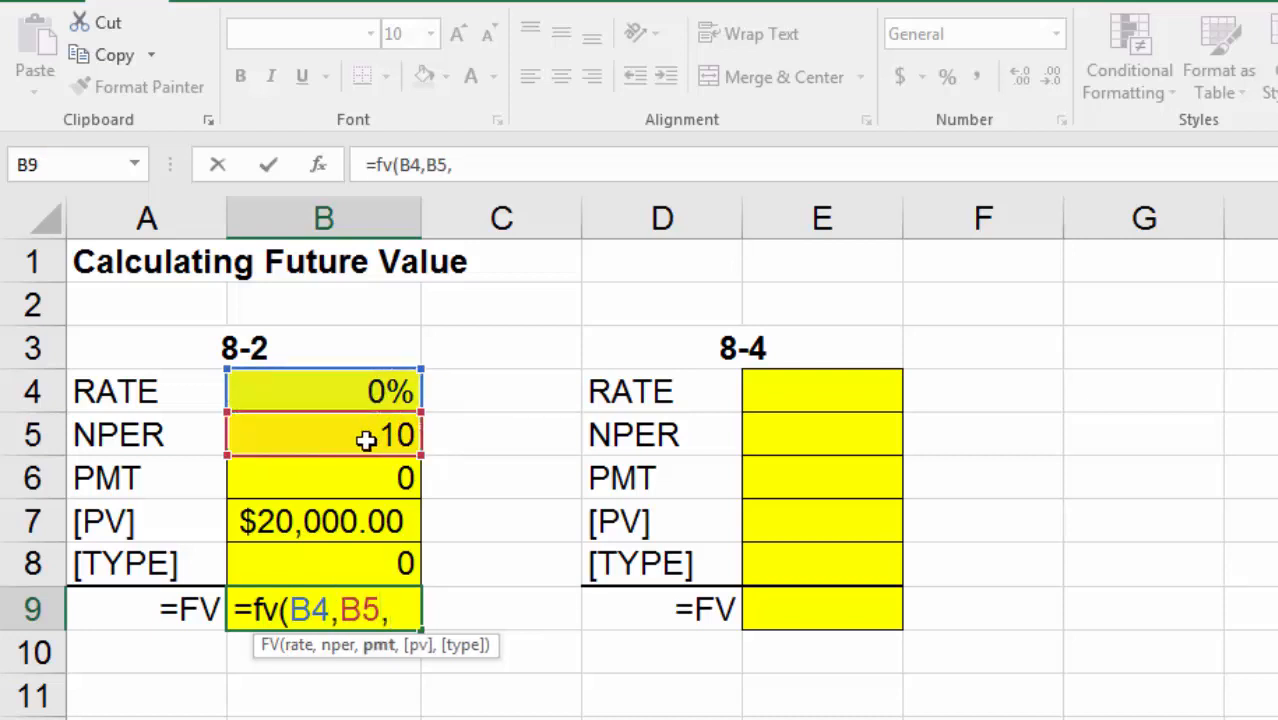
pyautogui.click(358, 469)
pyautogui.write(',')
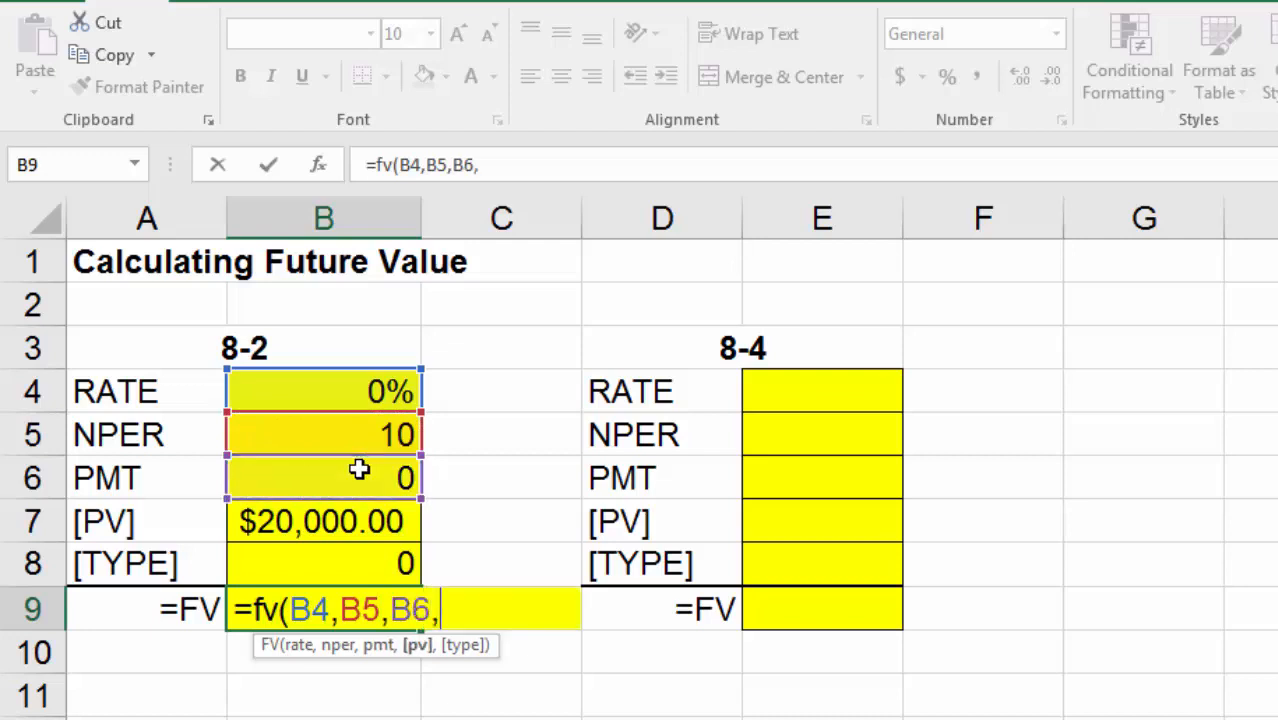
pyautogui.click(345, 520)
pyautogui.write(',')
pyautogui.click(353, 559)
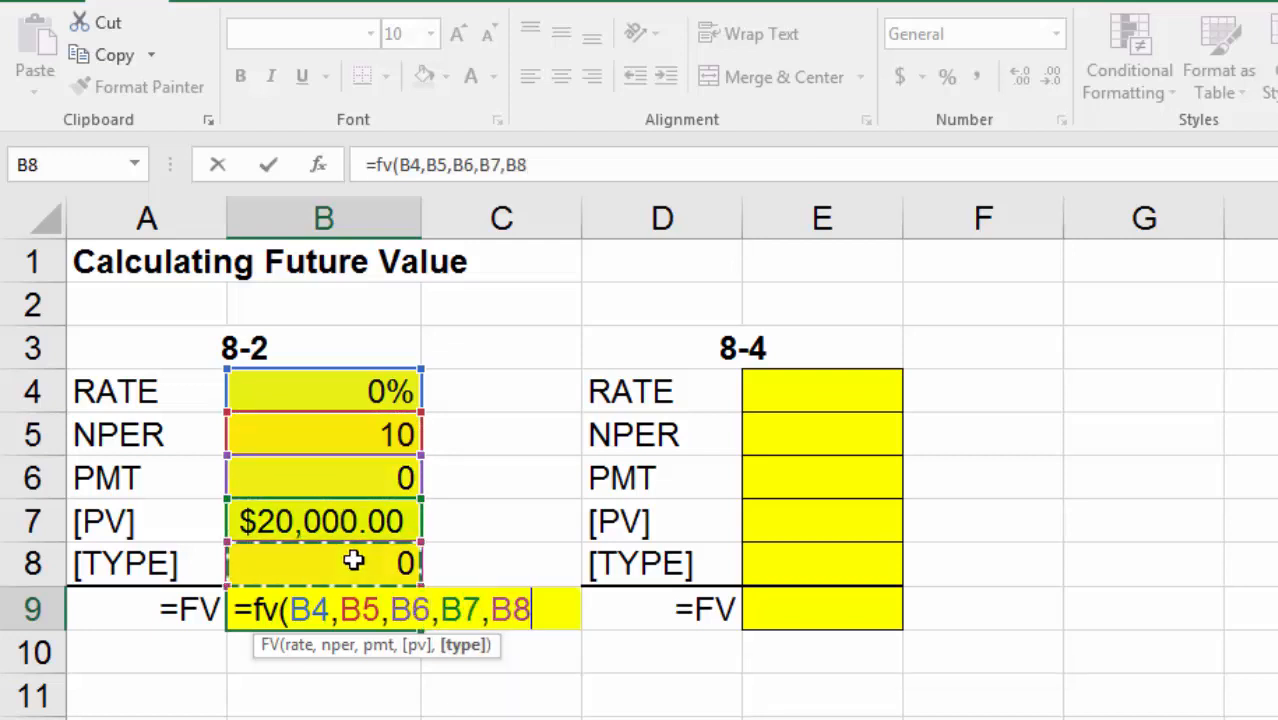
pyautogui.press('Return')
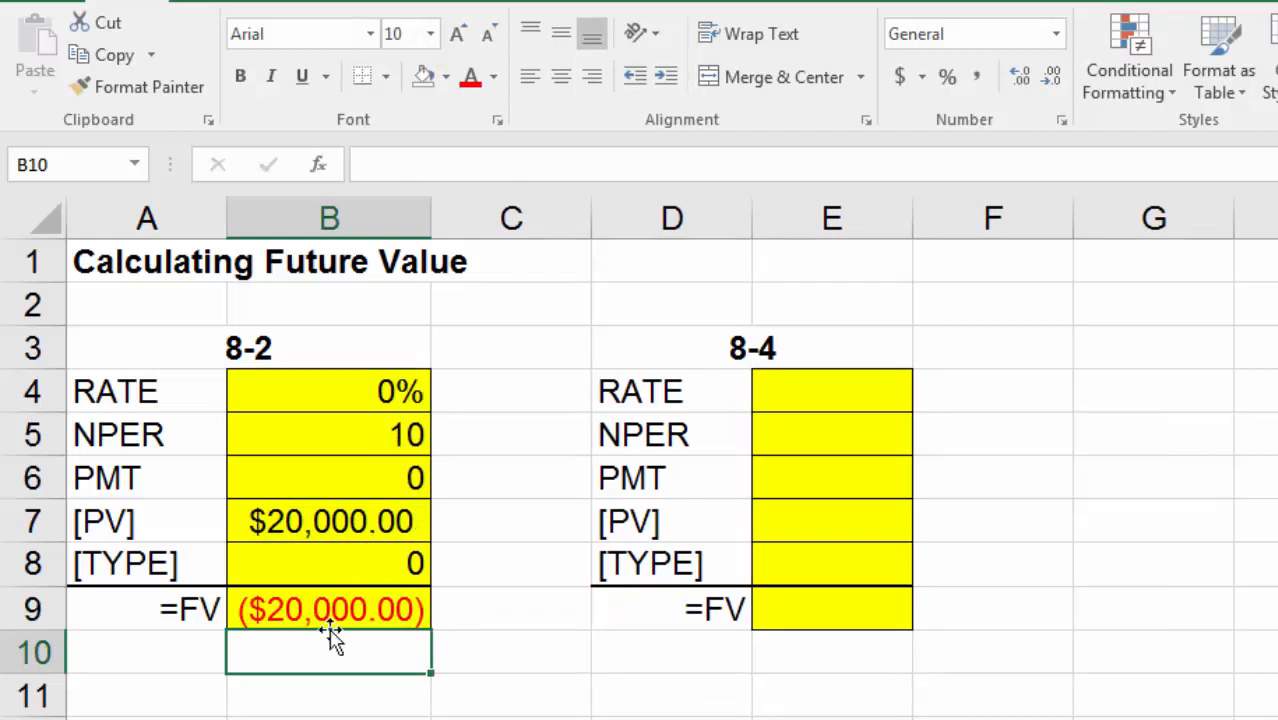
# Step: Set problem 8-2's PV in B7 to -20000
pyautogui.click(328, 522)
pyautogui.click(358, 164)
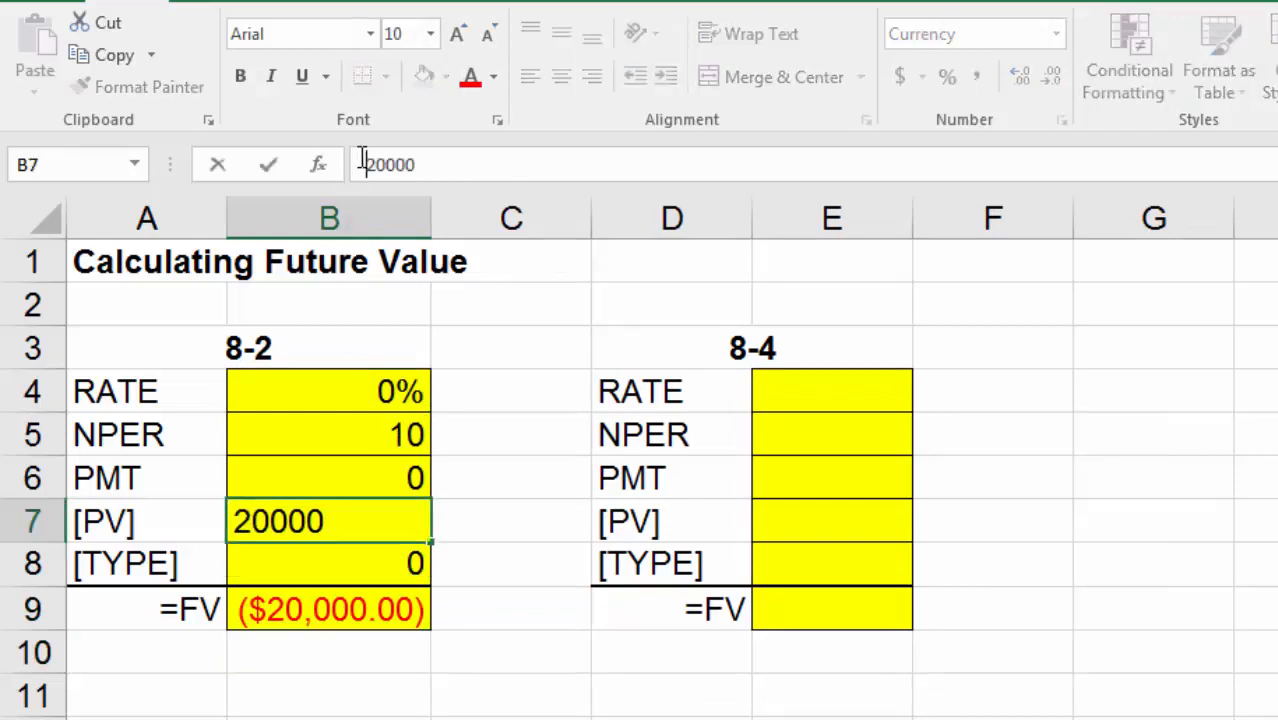
pyautogui.write('-')
pyautogui.press('Return')
pyautogui.click(456, 666)
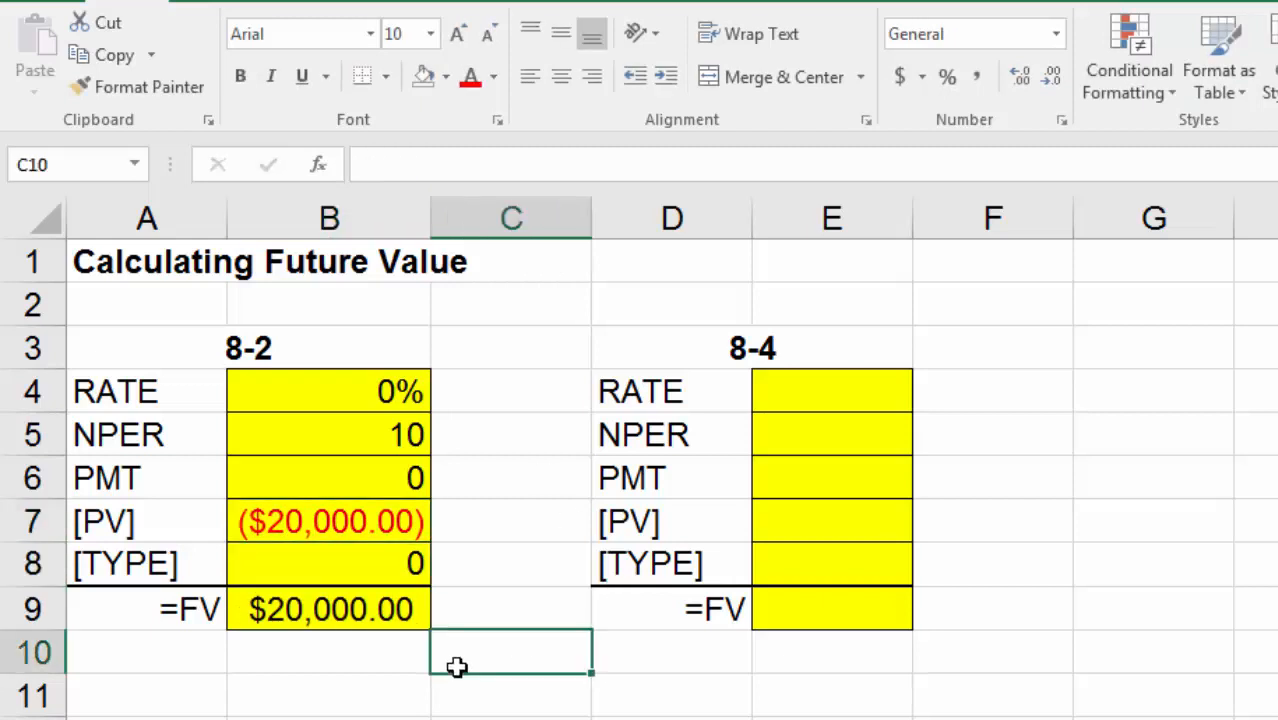
# Step: Duplicate the 8-2 block from RATE through FV directly below itself, and label the two blocks a. and b. in a new first column
pyautogui.click(366, 400)
pyautogui.moveTo(364, 414); pyautogui.dragTo(357, 605)
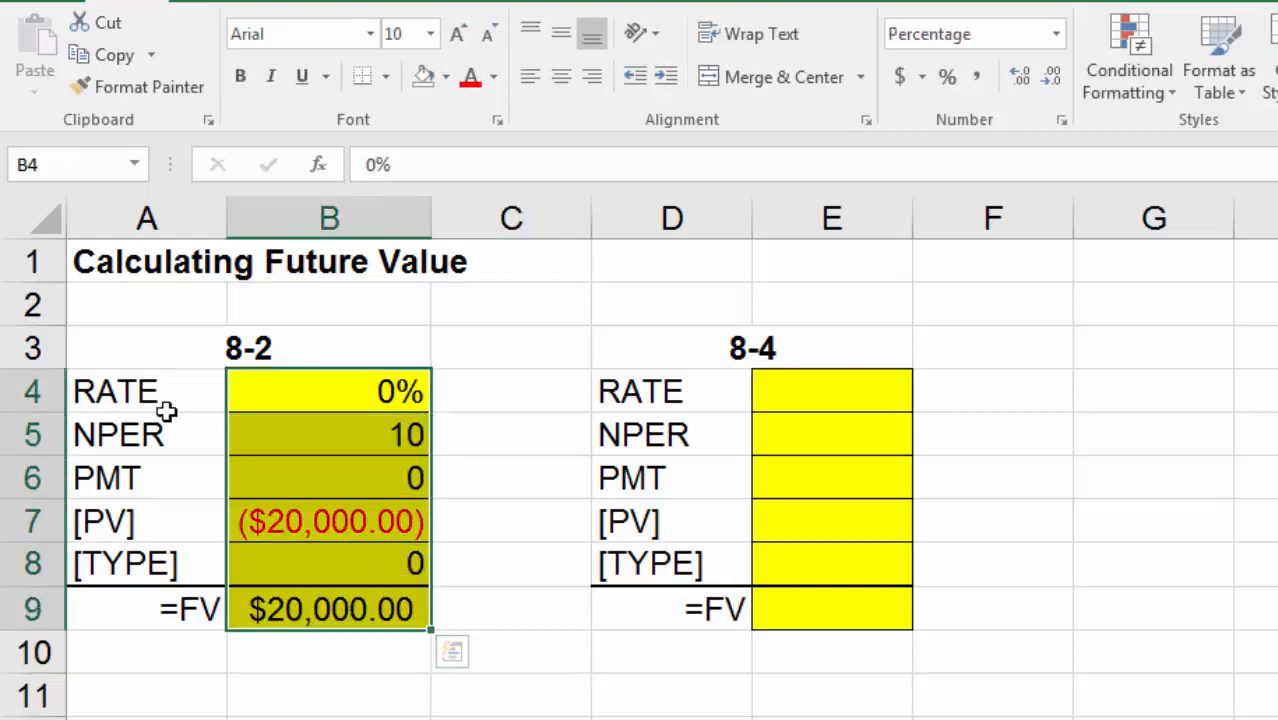
pyautogui.moveTo(165, 411); pyautogui.dragTo(332, 612)
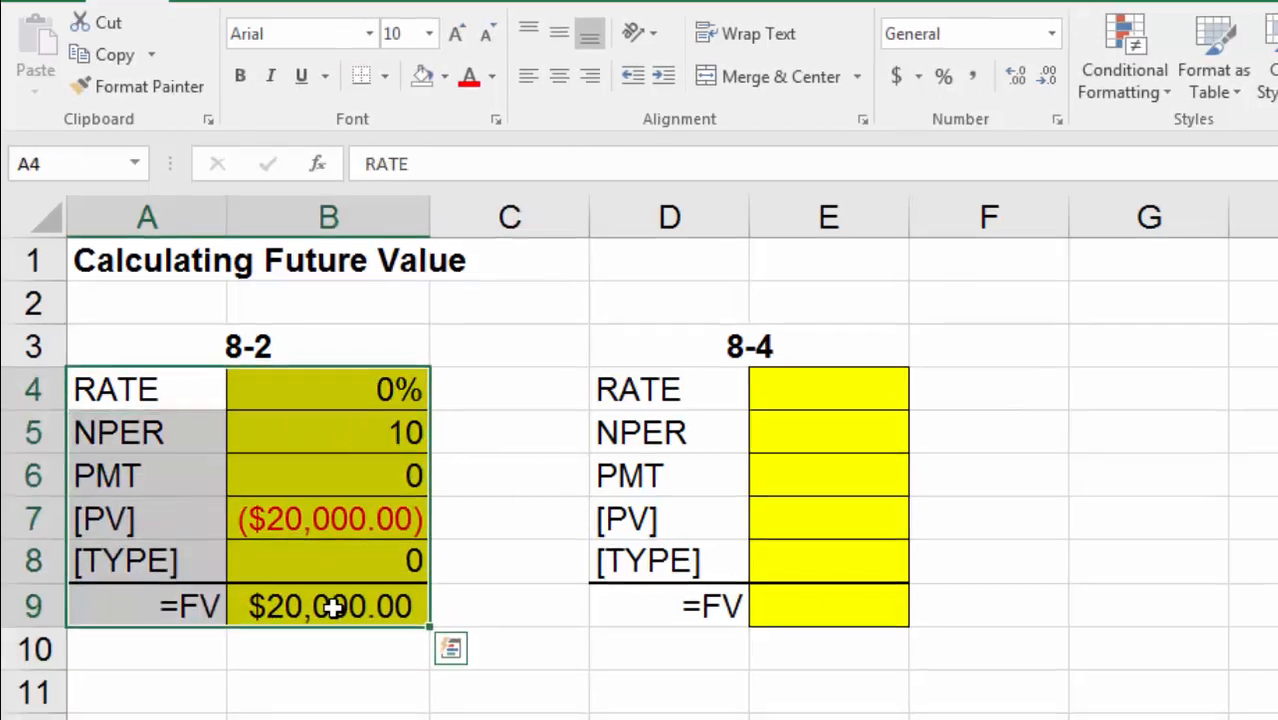
pyautogui.hotkey('ctrl', 'c')
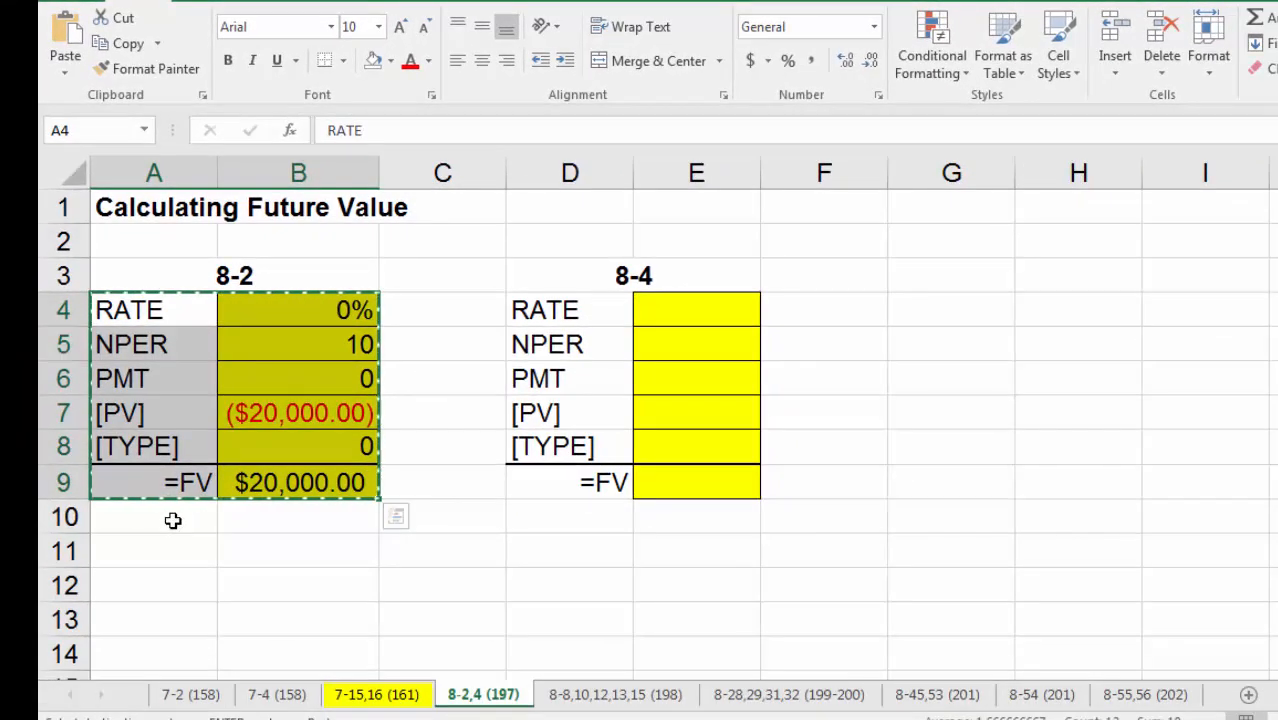
pyautogui.click(186, 555)
pyautogui.hotkey('ctrl', 'v')
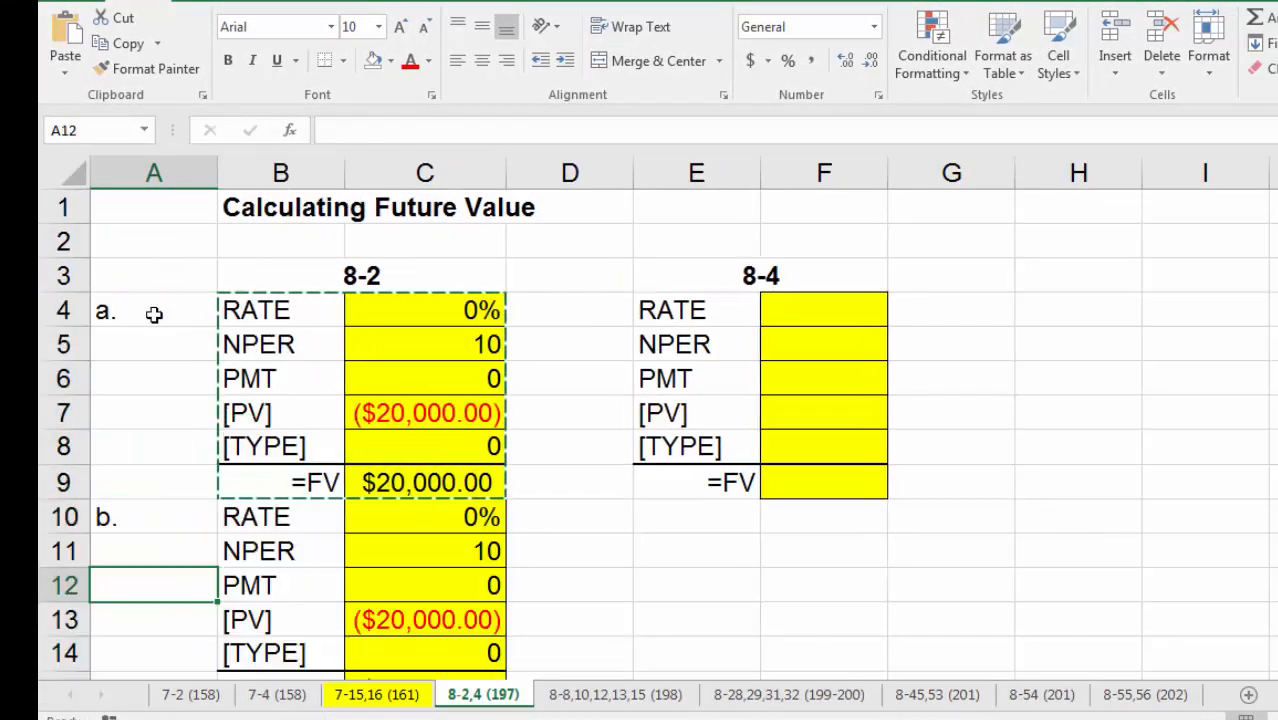
# Step: Set part b's RATE in C10 to 2%
pyautogui.press('Right')
pyautogui.press('Up')
pyautogui.press('Up')
pyautogui.press('Right')
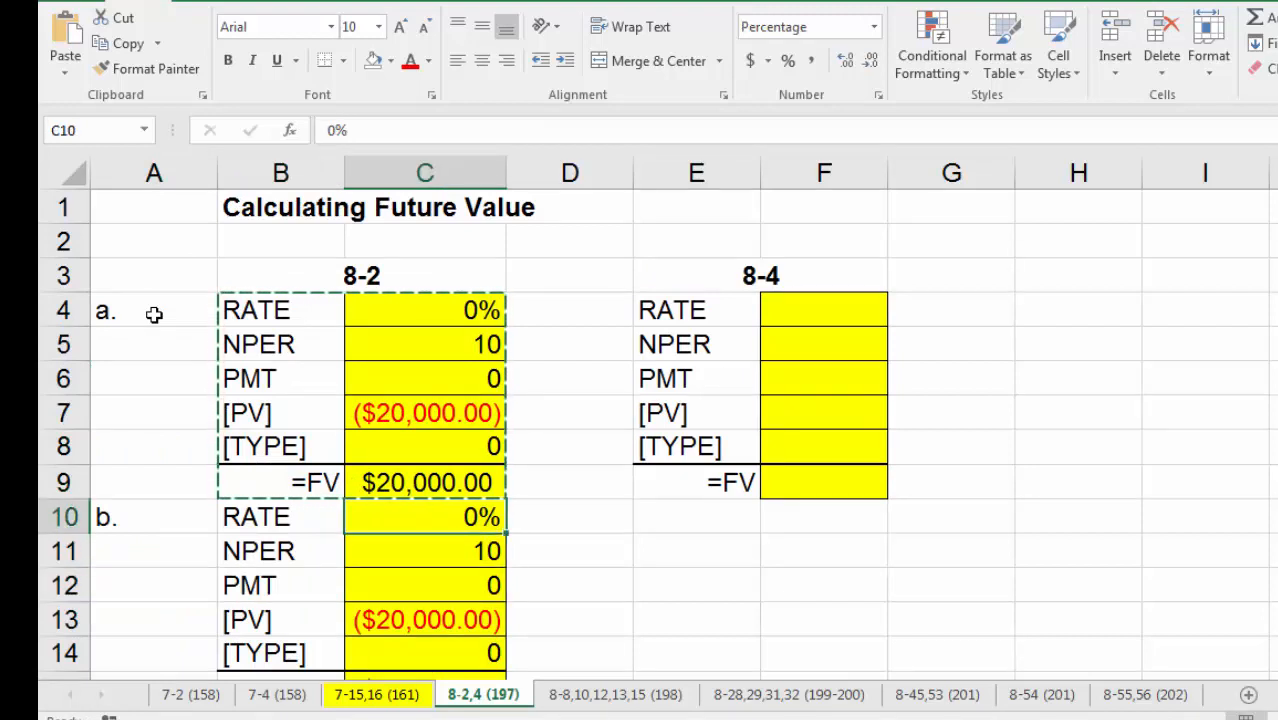
pyautogui.write('2')
pyautogui.press('Return')
pyautogui.press('Down')
pyautogui.press('Down')
pyautogui.press('Down')
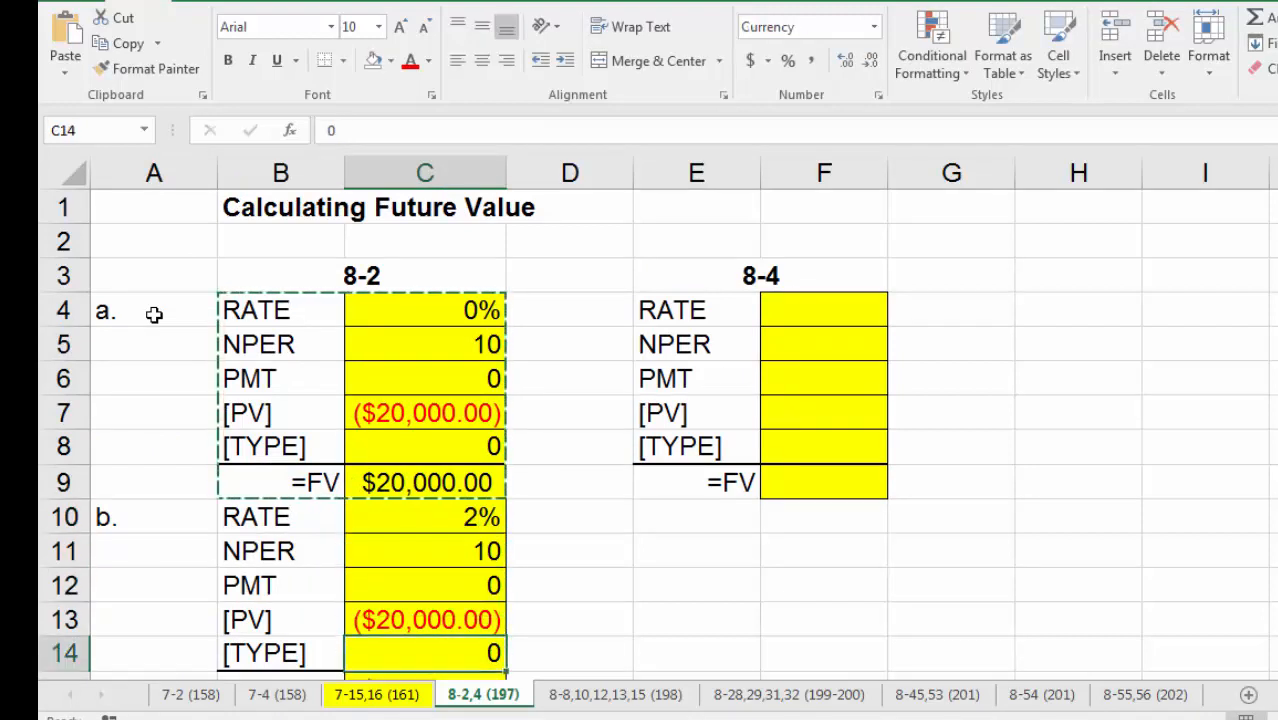
pyautogui.press('Down')
pyautogui.press('Down')
pyautogui.press('Down')
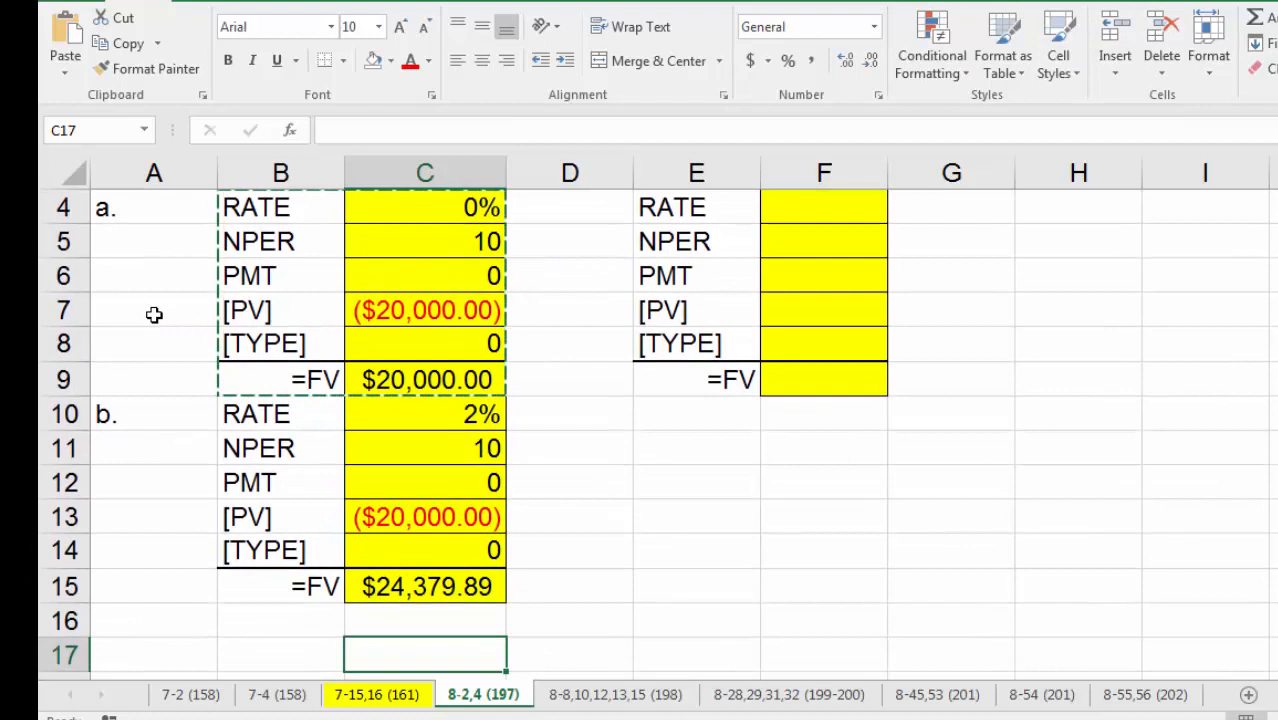
# Step: Examine the FV formulas and results of parts a and b in C9 and C15
pyautogui.click(388, 580)
pyautogui.click(502, 371)
pyautogui.doubleClick(502, 371)
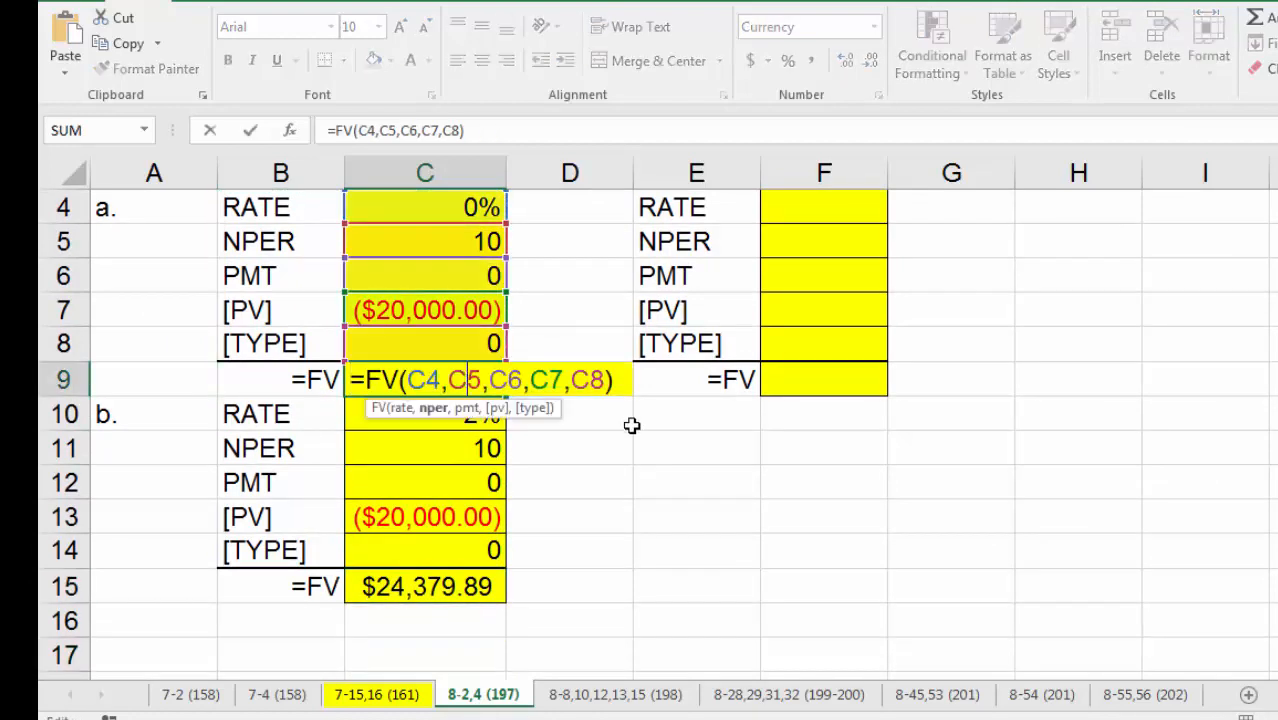
pyautogui.click(628, 424)
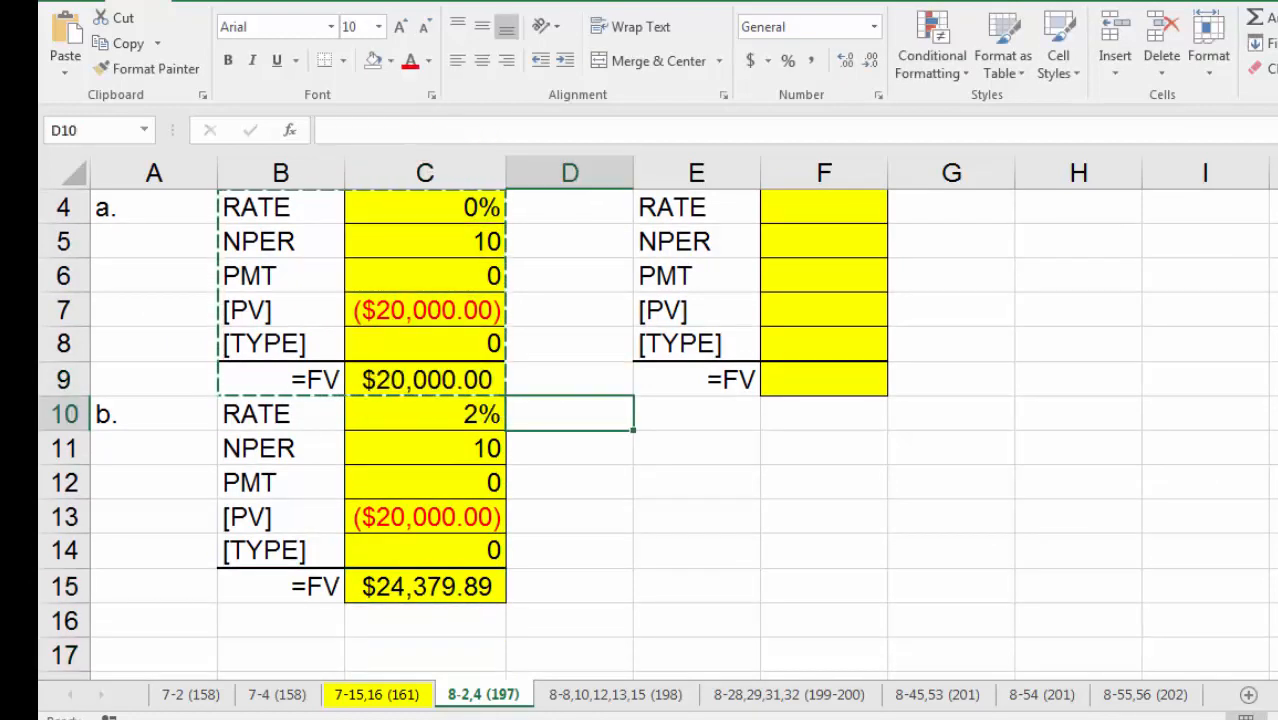
pyautogui.scroll(1, 658, 434)
pyautogui.scroll(-1, 658, 434)
pyautogui.scroll(-1, 600, 637)
pyautogui.click(420, 545)
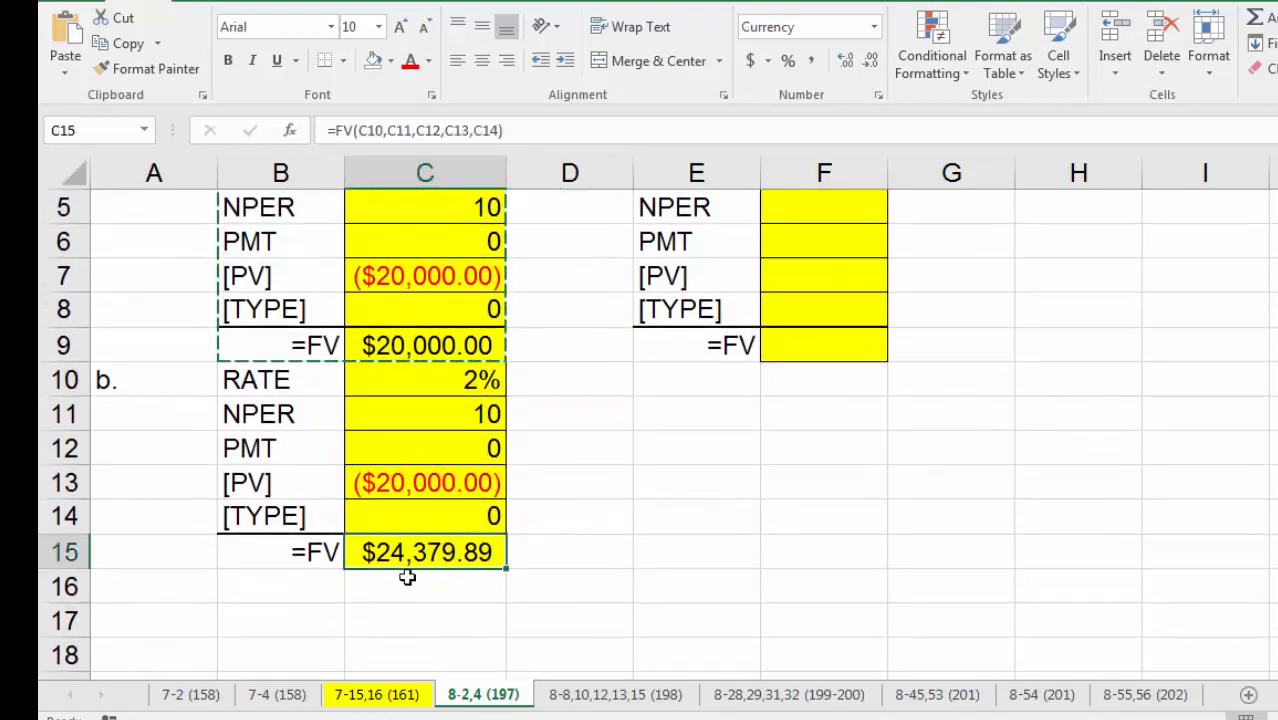
# Step: Copy part b's block in A10:C15 to the rows starting at A16 and label the copy c
pyautogui.moveTo(137, 370); pyautogui.dragTo(391, 565)
pyautogui.hotkey('ctrl', 'c')
pyautogui.click(186, 587)
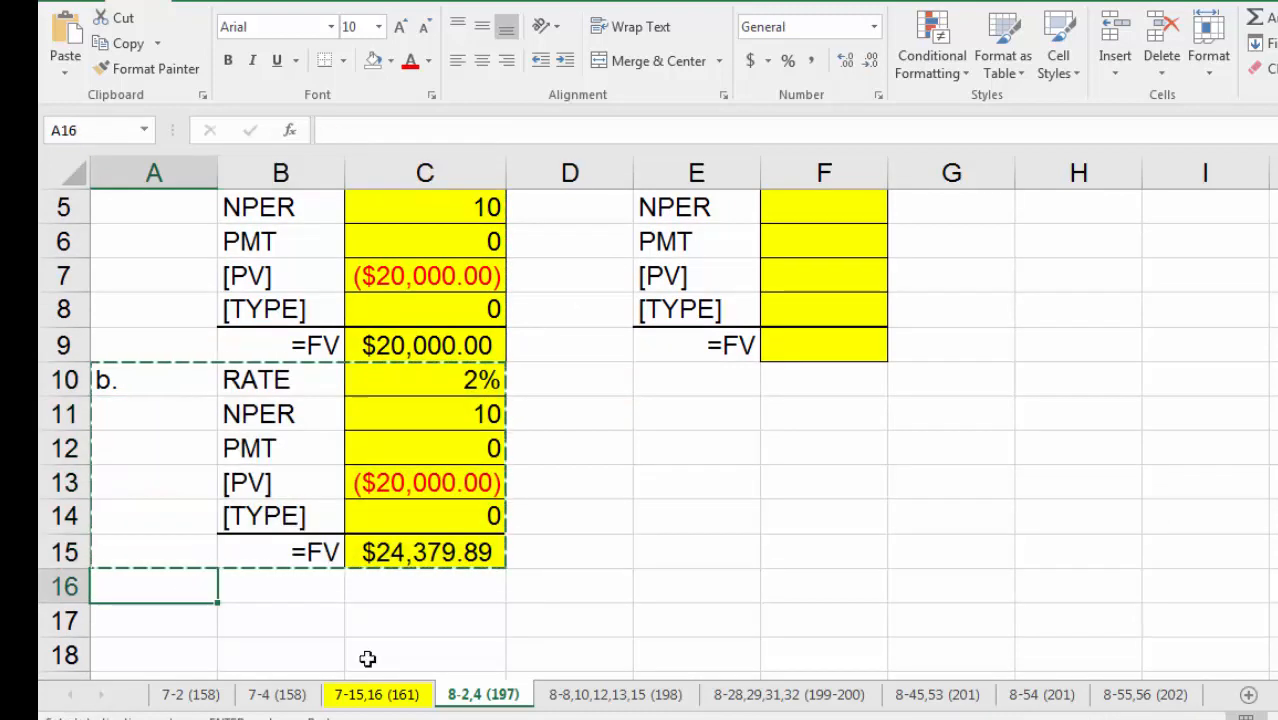
pyautogui.hotkey('ctrl', 'v')
pyautogui.click(177, 587)
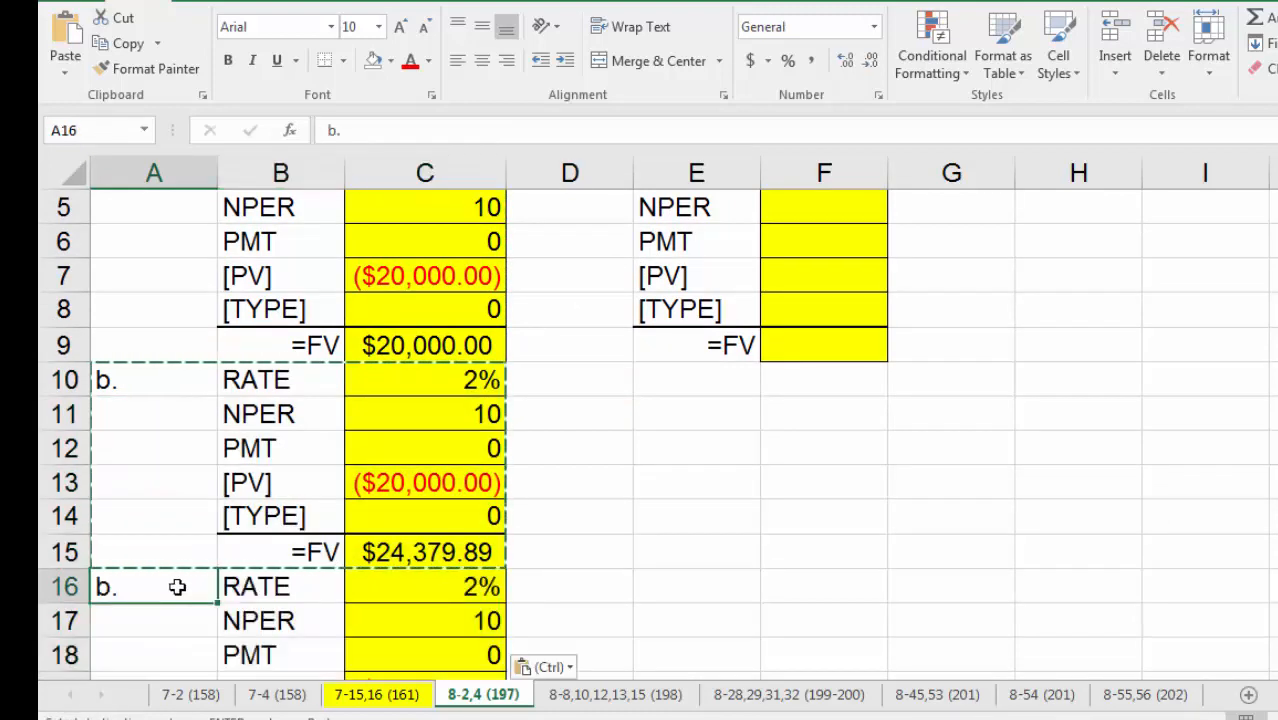
pyautogui.press('Escape')
pyautogui.write('c.')
pyautogui.press('Tab')
# Step: Set part c's RATE in C16 to 5%
pyautogui.press('Tab')
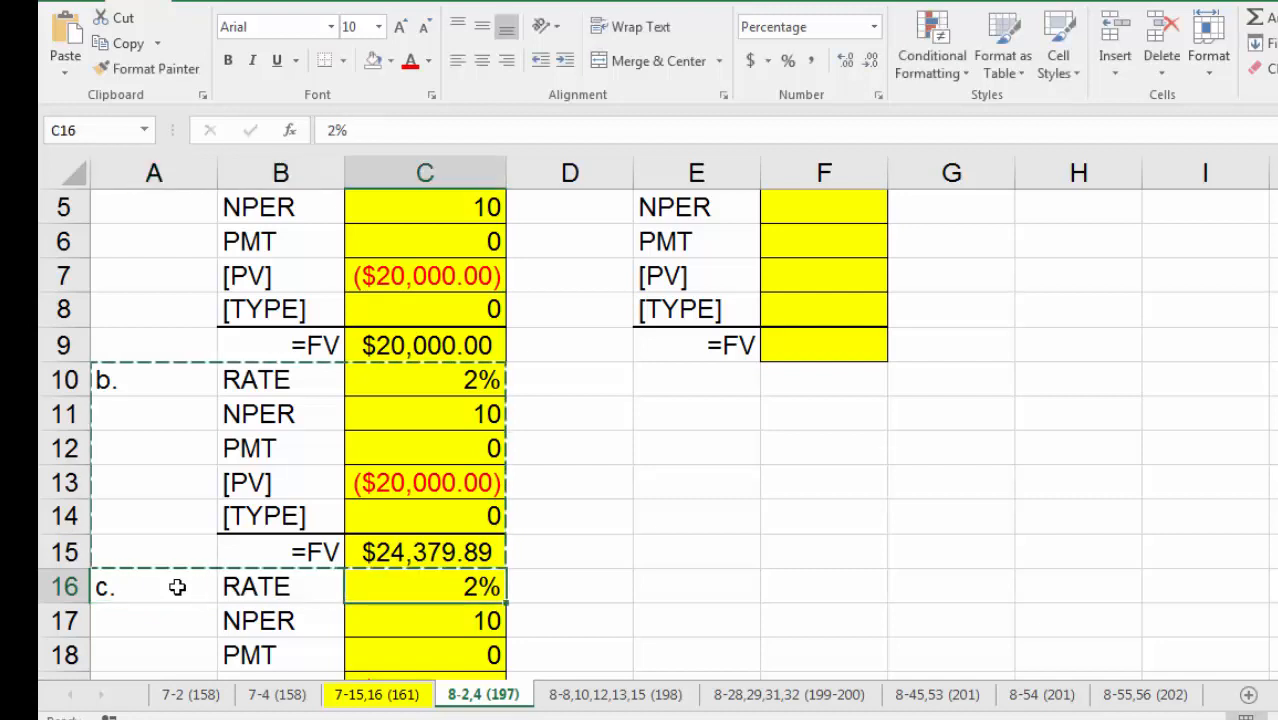
pyautogui.write('5')
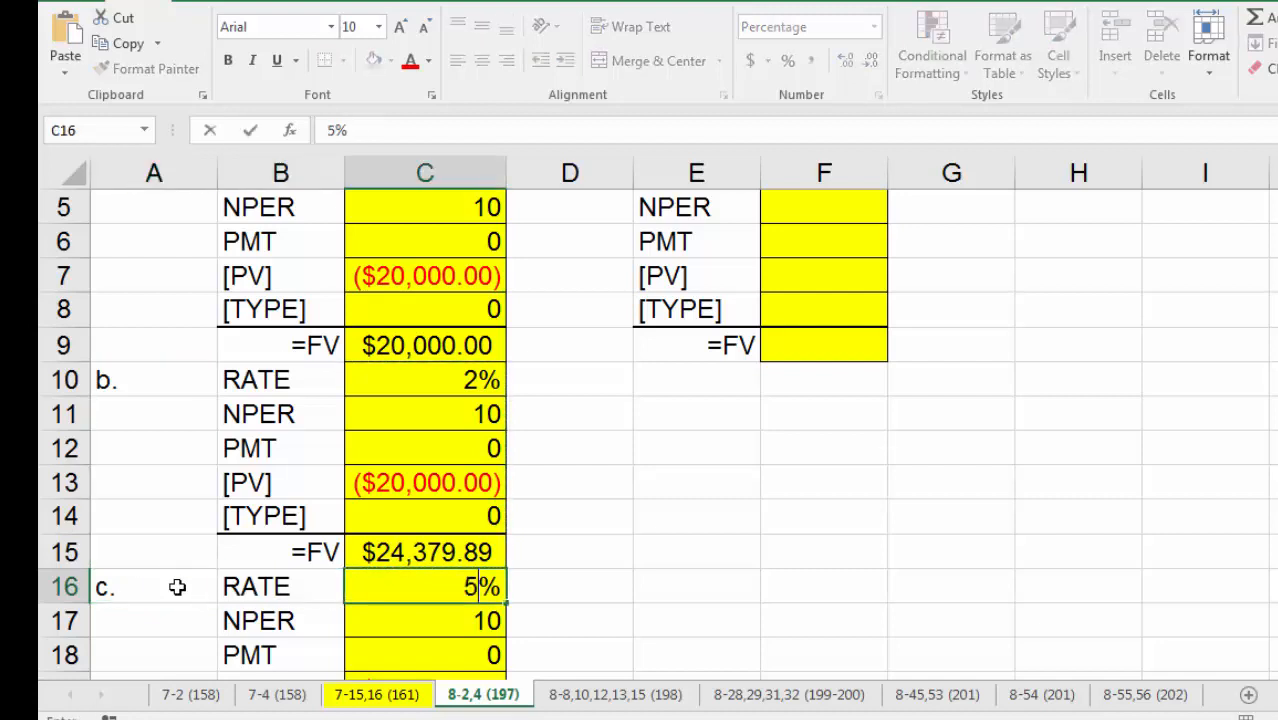
pyautogui.press('Return')
pyautogui.press('Return')
pyautogui.press('Return')
pyautogui.press('Return')
pyautogui.press('Return')
pyautogui.press('Return')
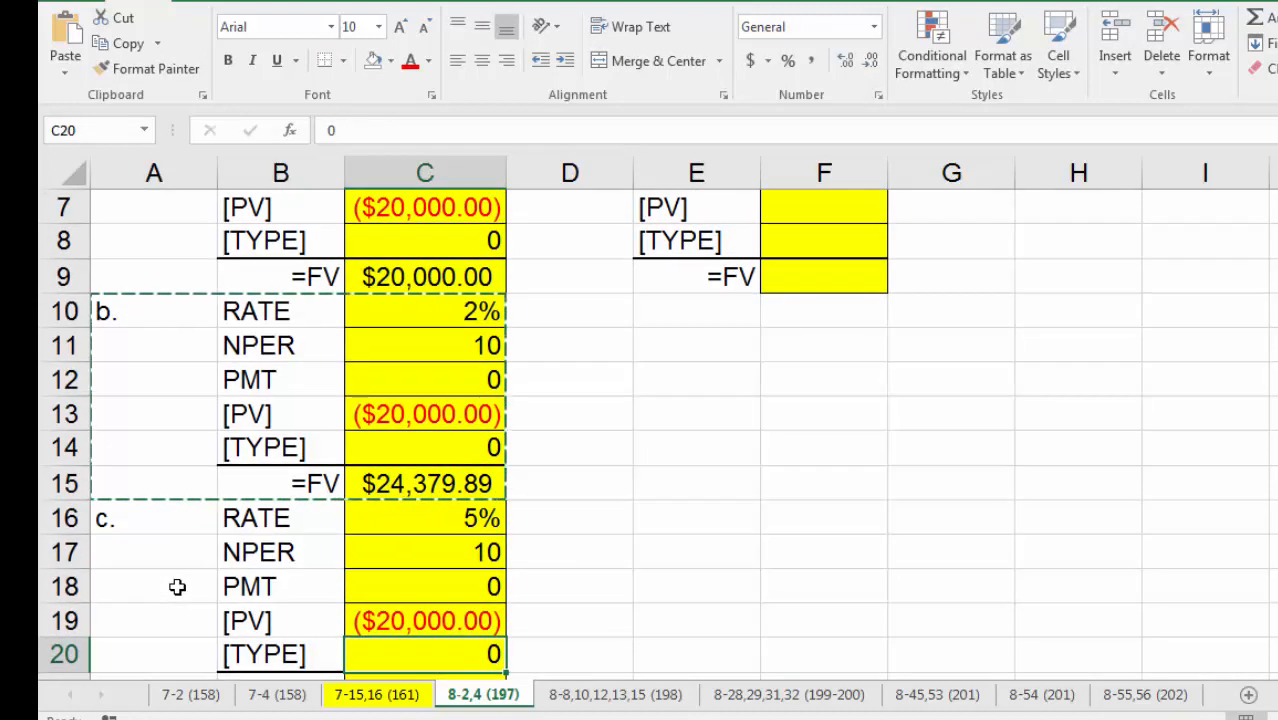
# Step: Copy part c's block in A16:C21 to the rows starting at A22 and label the copy d
pyautogui.moveTo(167, 453); pyautogui.dragTo(430, 622)
pyautogui.hotkey('ctrl', 'c')
pyautogui.click(185, 643)
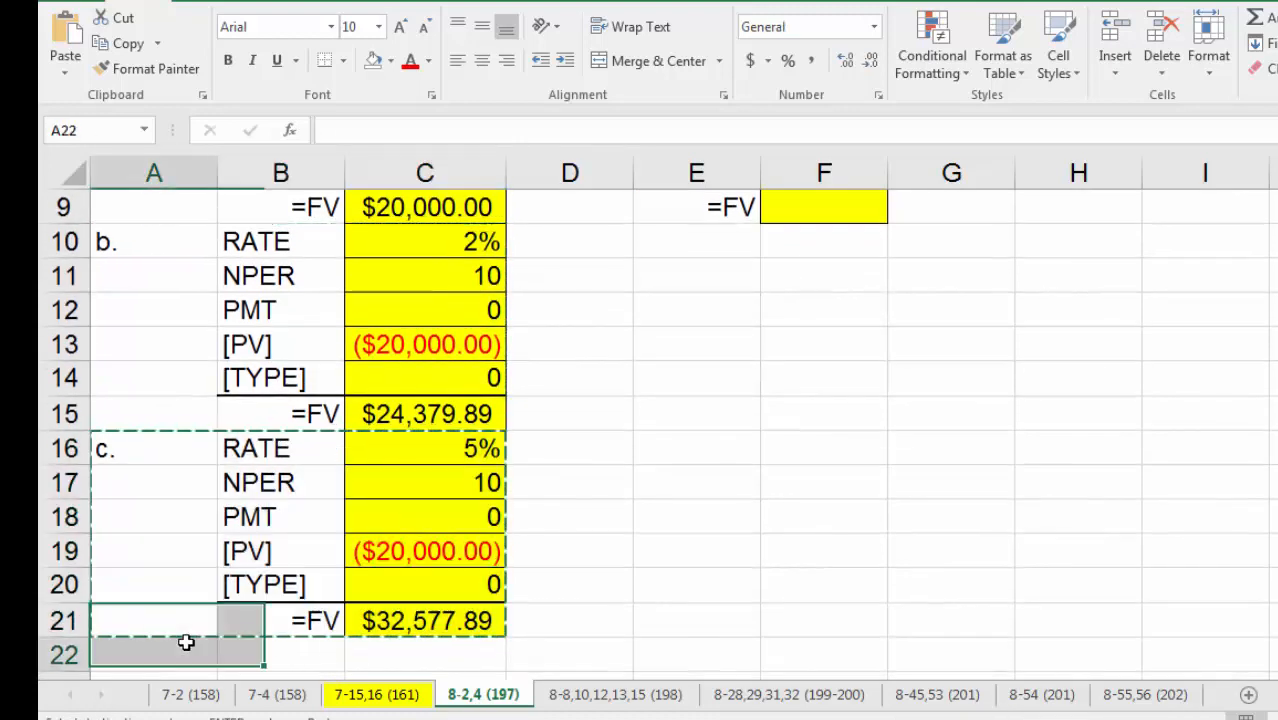
pyautogui.hotkey('ctrl', 'v')
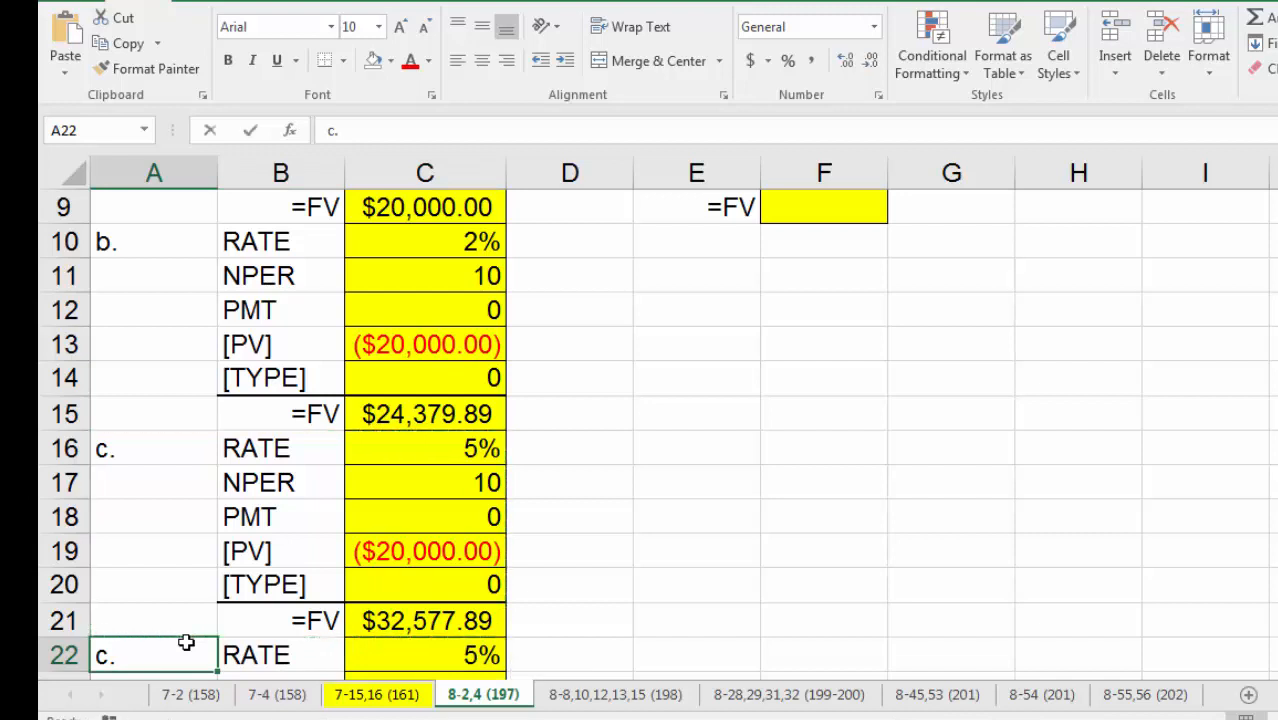
pyautogui.write('d')
pyautogui.press('Tab')
pyautogui.click(186, 643)
pyautogui.write('d.')
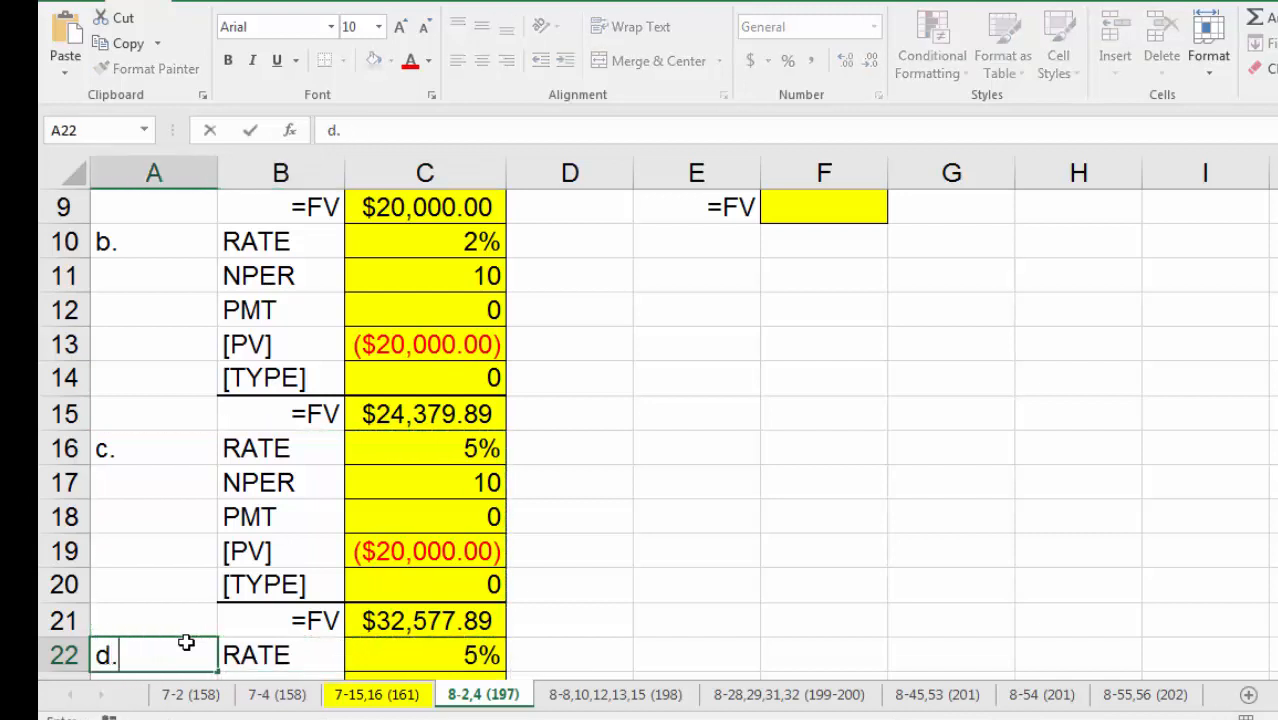
pyautogui.press('Tab')
# Step: Set part d's RATE in C22 to 10% and check its NPER and FV cells
pyautogui.press('Tab')
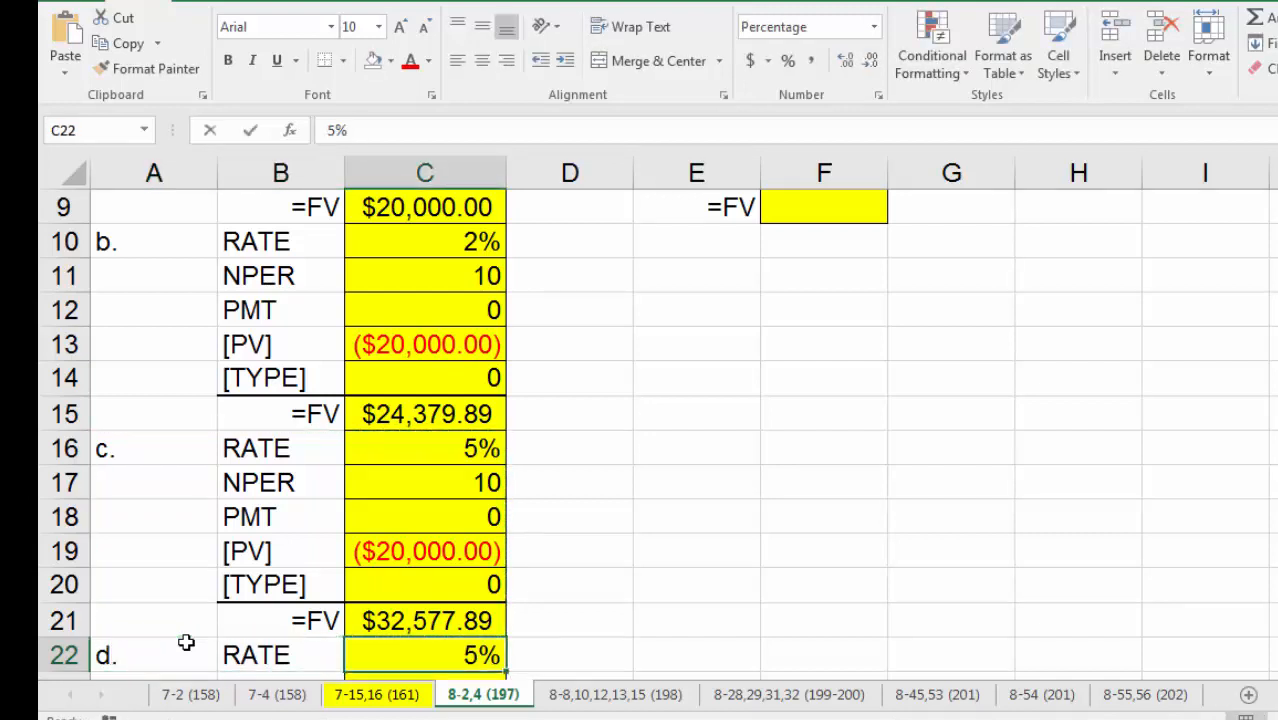
pyautogui.write('10')
pyautogui.press('Return')
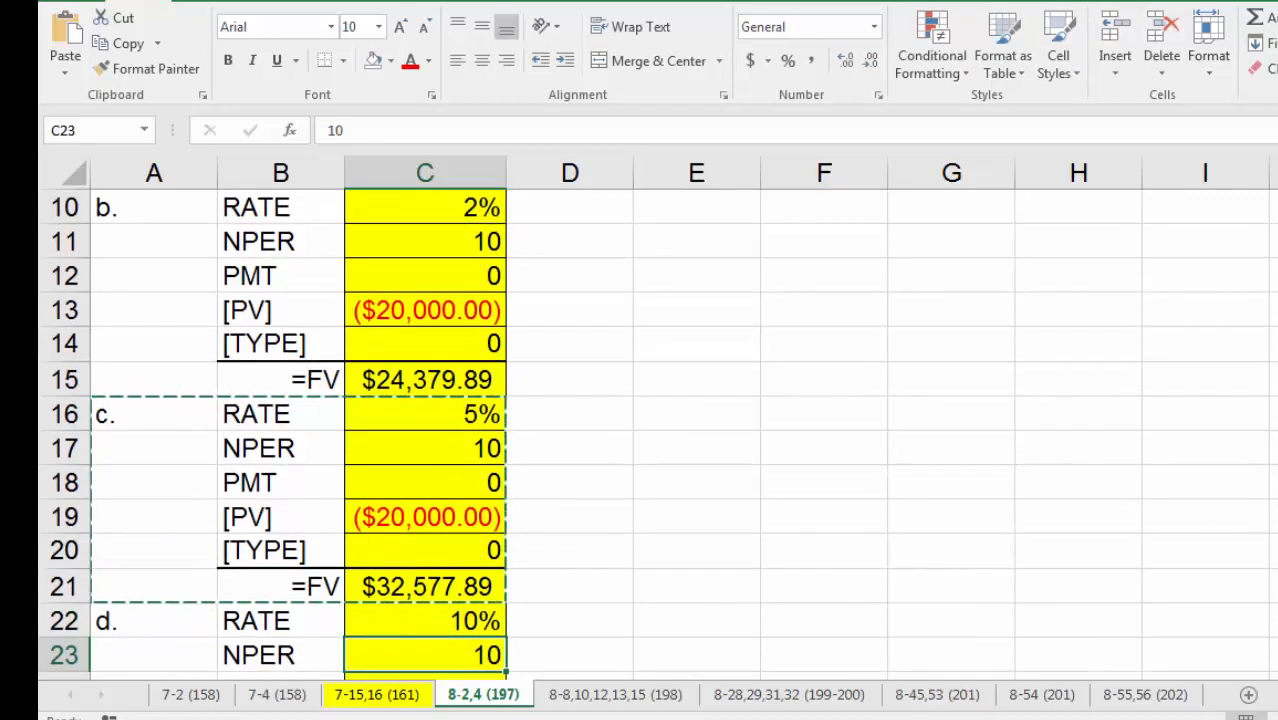
pyautogui.scroll(-1, 657, 433)
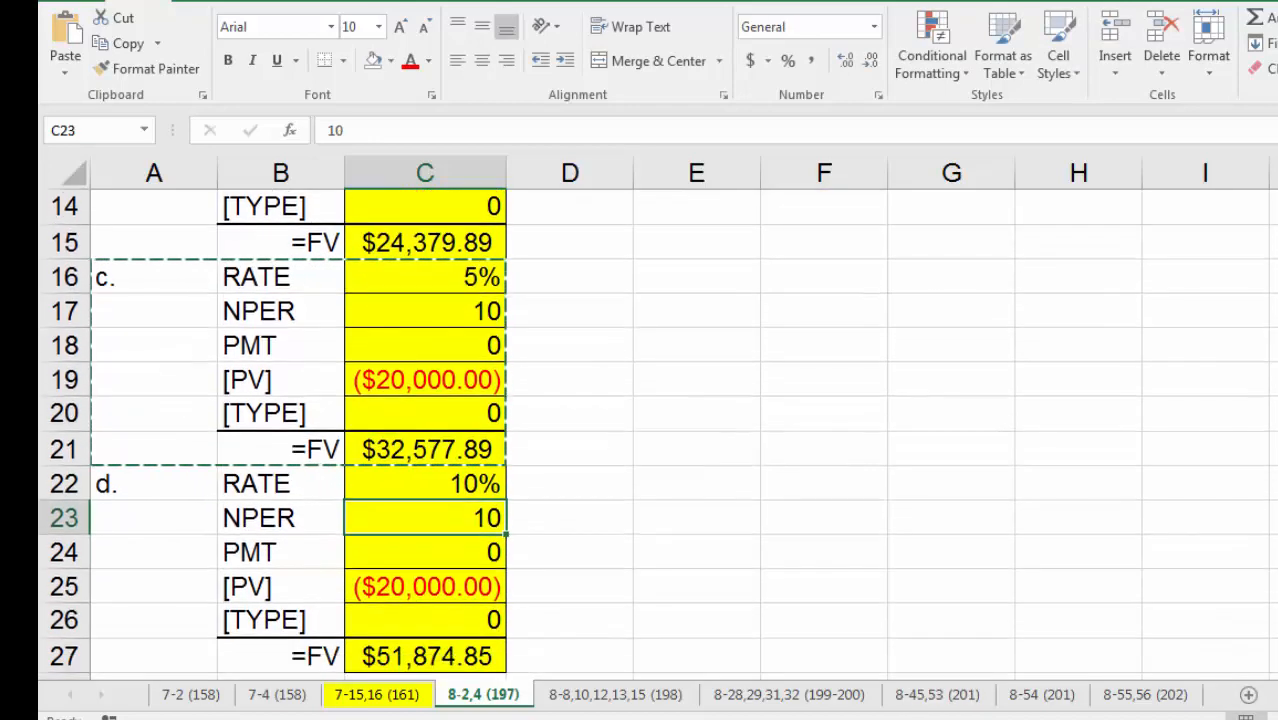
pyautogui.click(614, 513)
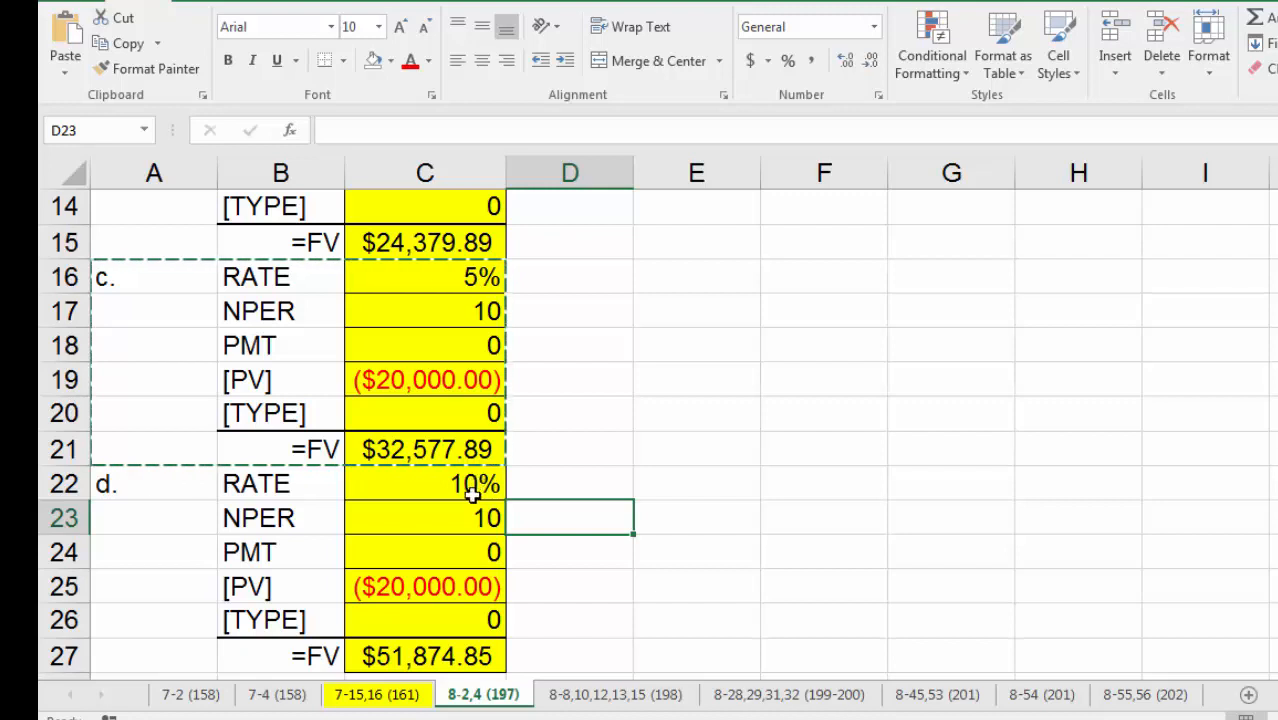
pyautogui.click(462, 521)
pyautogui.click(551, 591)
pyautogui.click(454, 652)
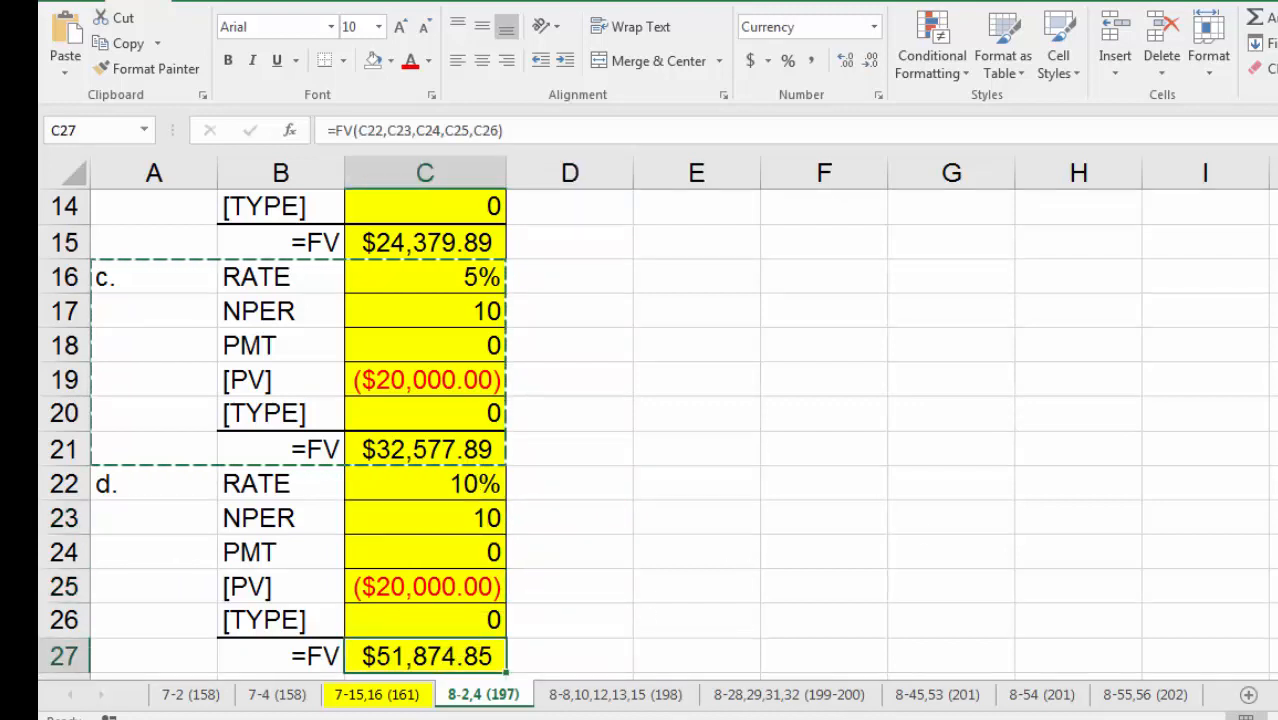
# Step: Review the completed parts a to d of 8-2 and the blank input block for 8-4
pyautogui.scroll(5, 640, 420)
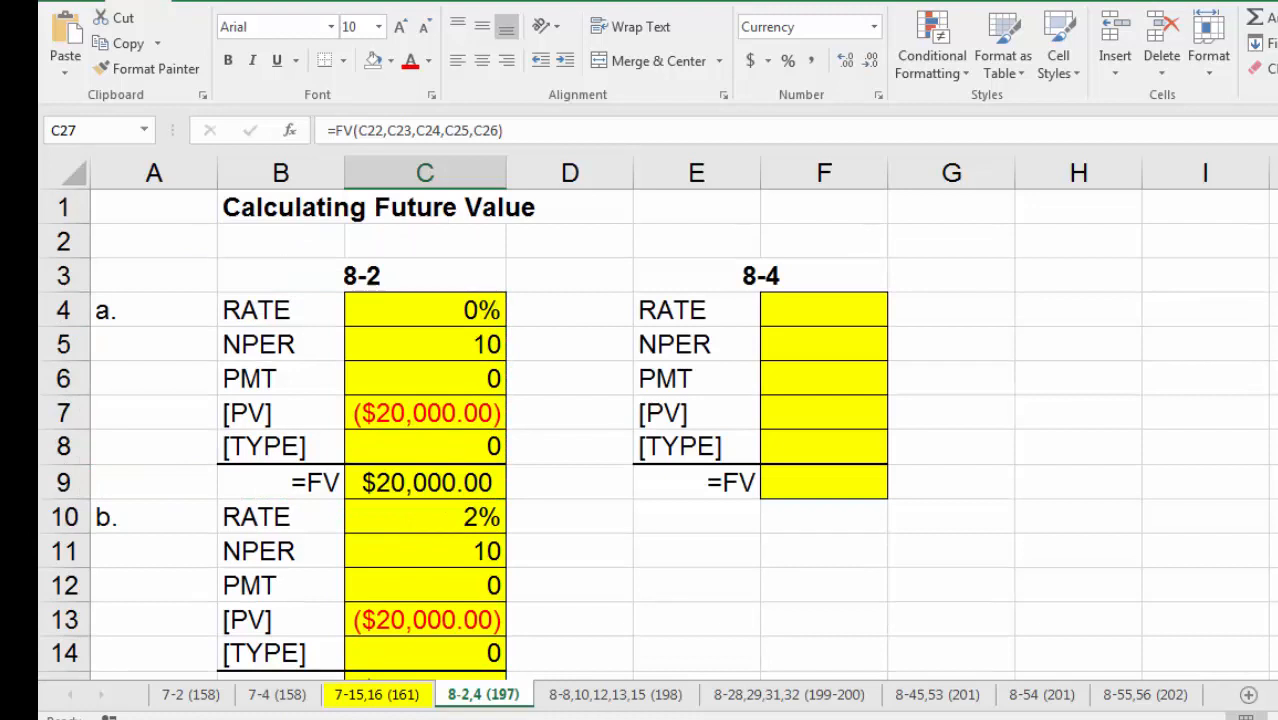
pyautogui.click(852, 314)
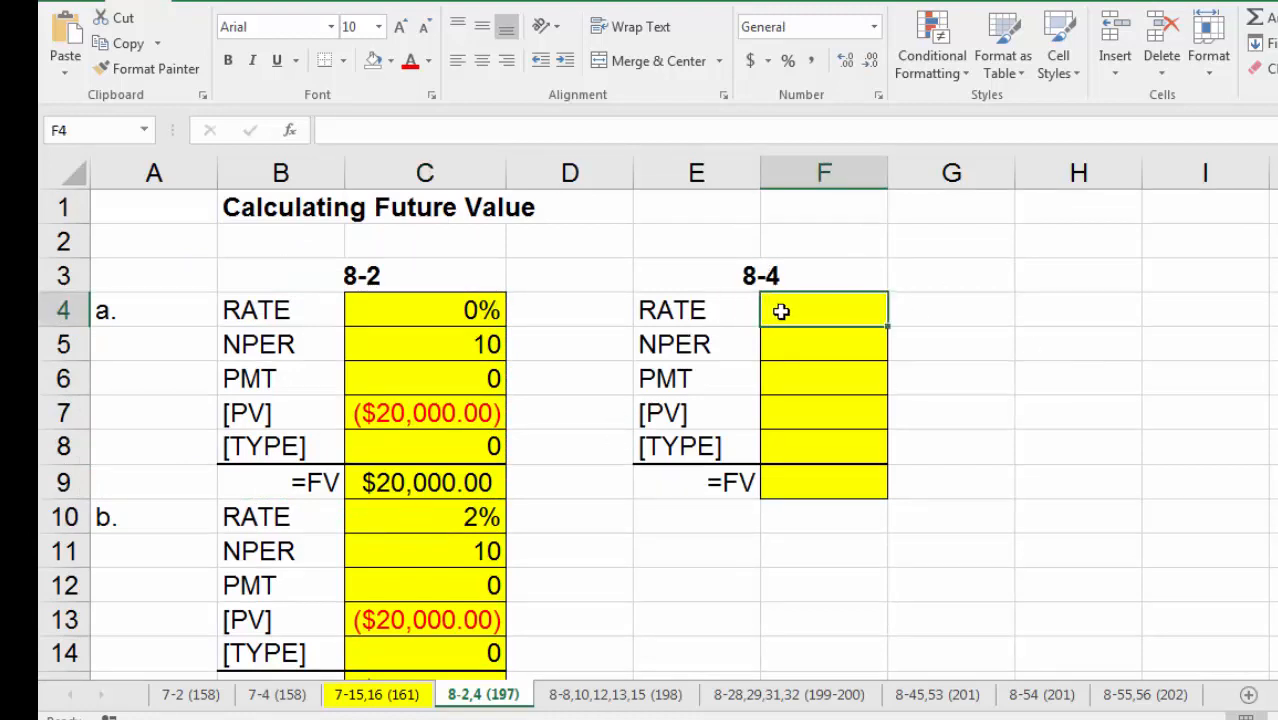
pyautogui.click(801, 480)
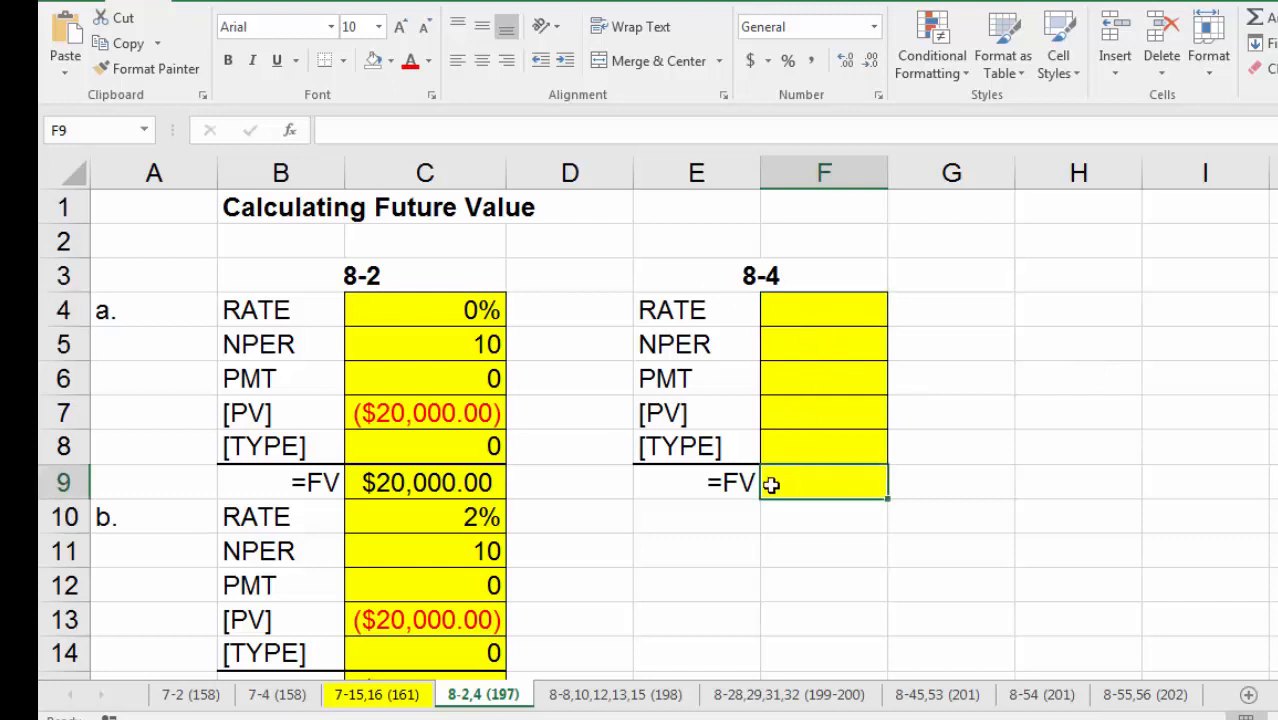
pyautogui.click(400, 515)
pyautogui.click(817, 539)
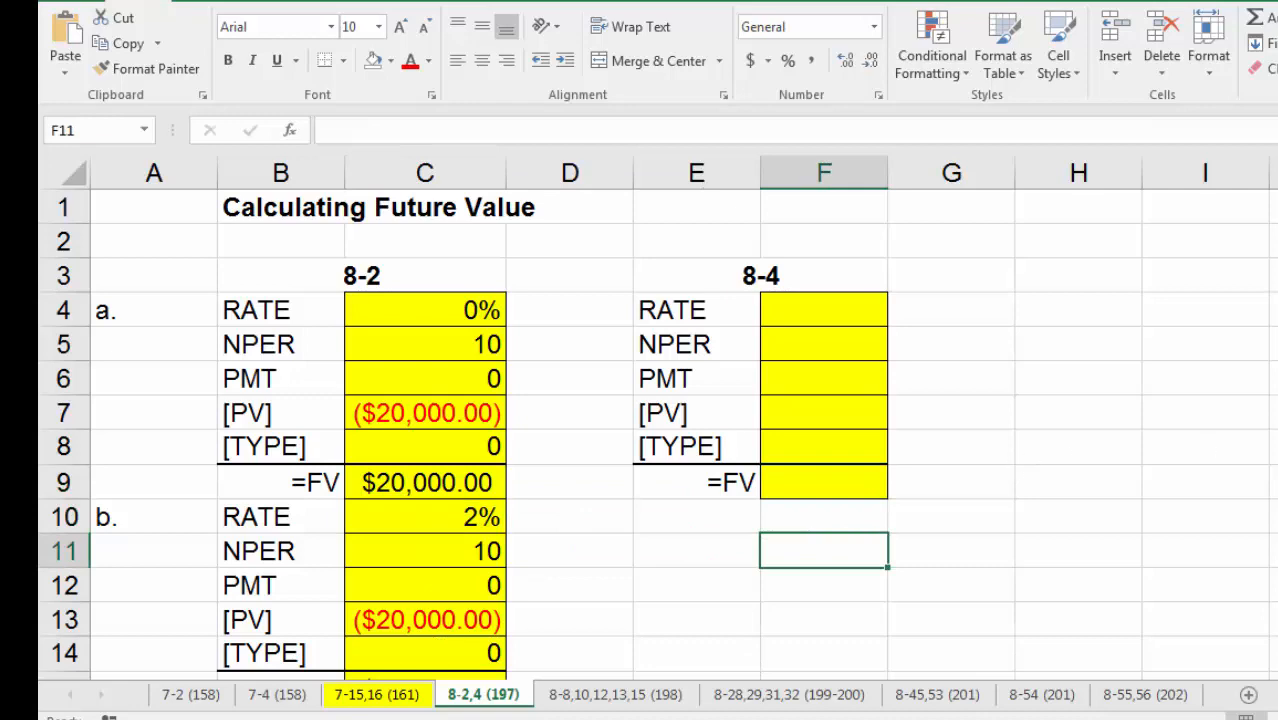
pyautogui.scroll(-4, 657, 434)
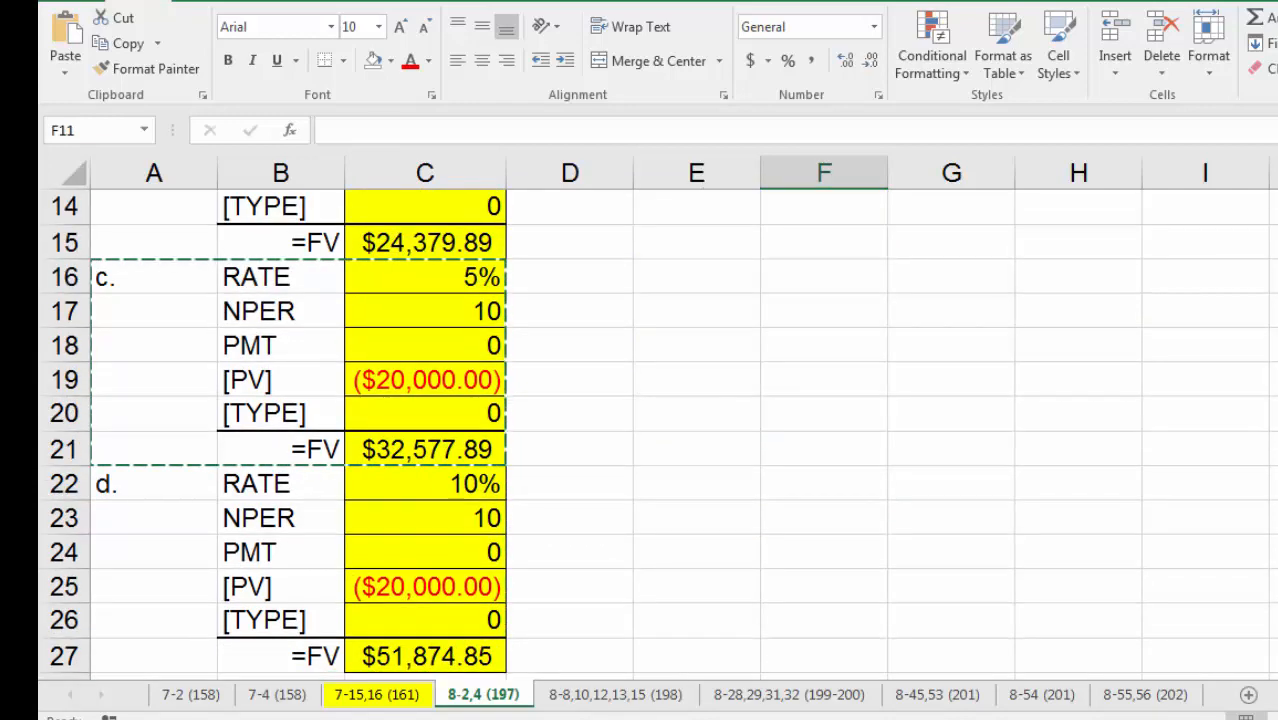
pyautogui.scroll(4, 657, 434)
pyautogui.click(1078, 390)
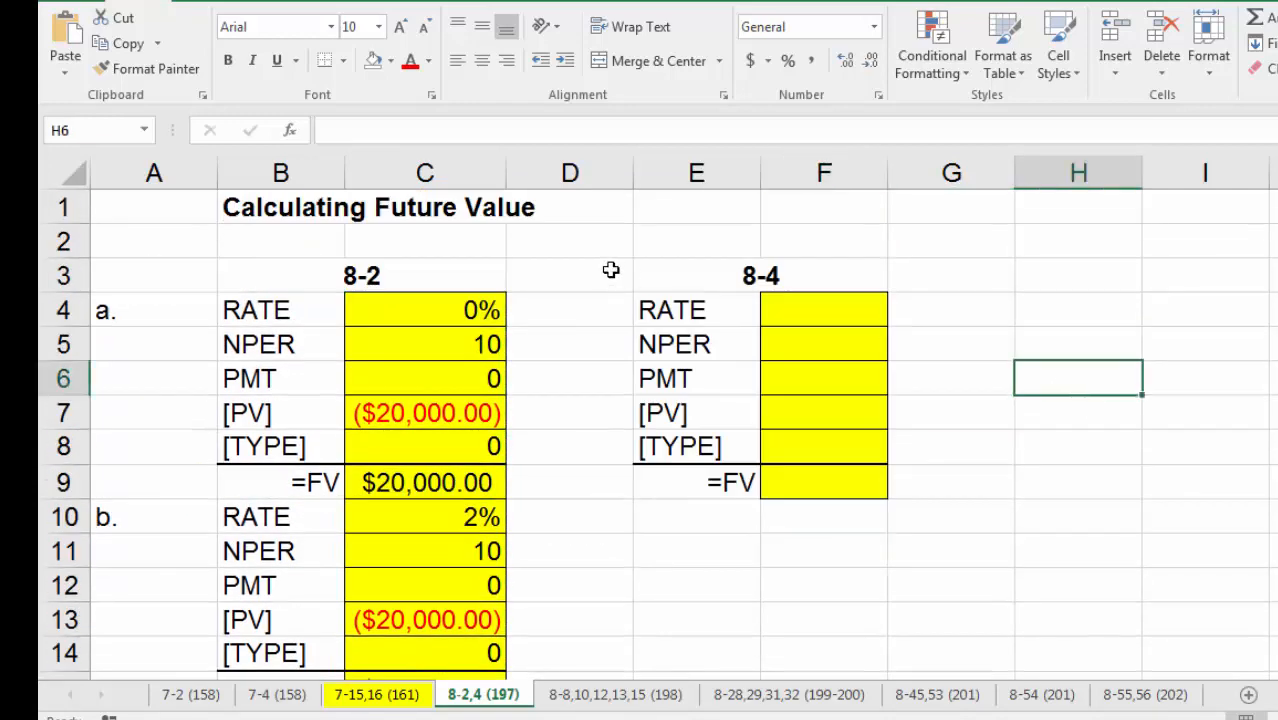
# Step: Open the present value worksheet 8-8,10,12,13,15 (198) to bring up problem 8-8
pyautogui.click(655, 694)
pyautogui.click(810, 540)
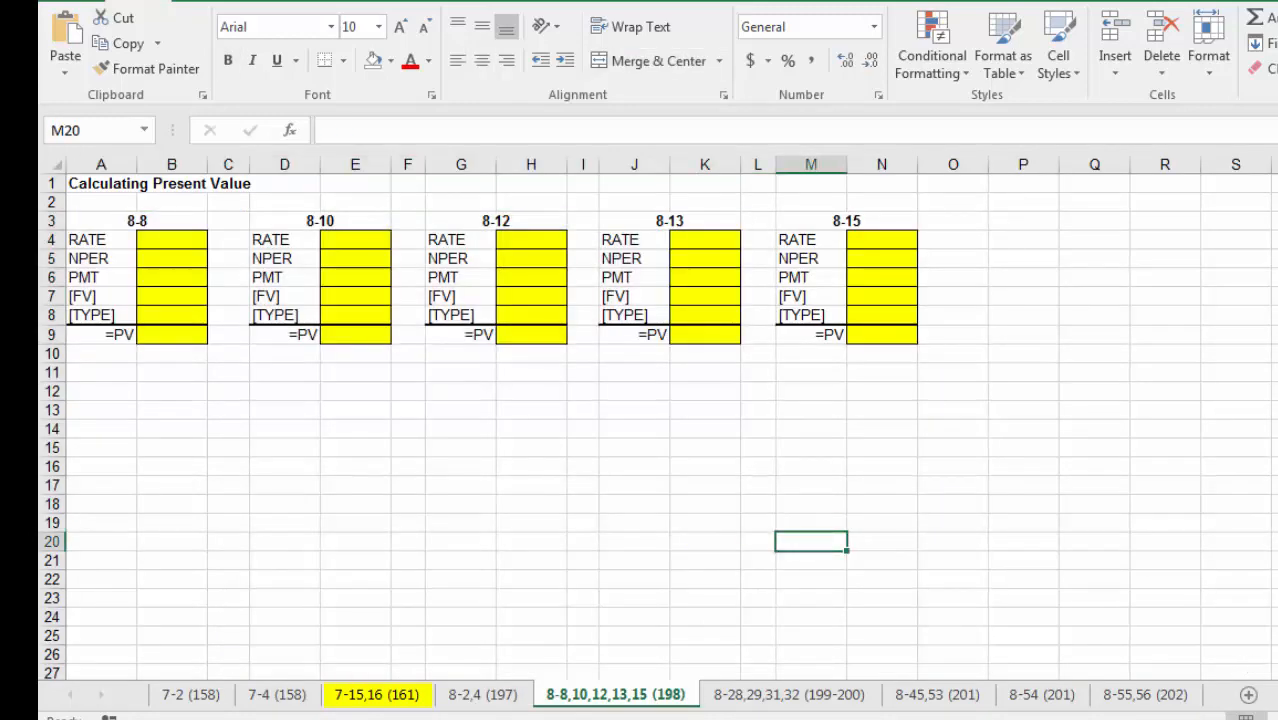
pyautogui.scroll(4, 810, 540)
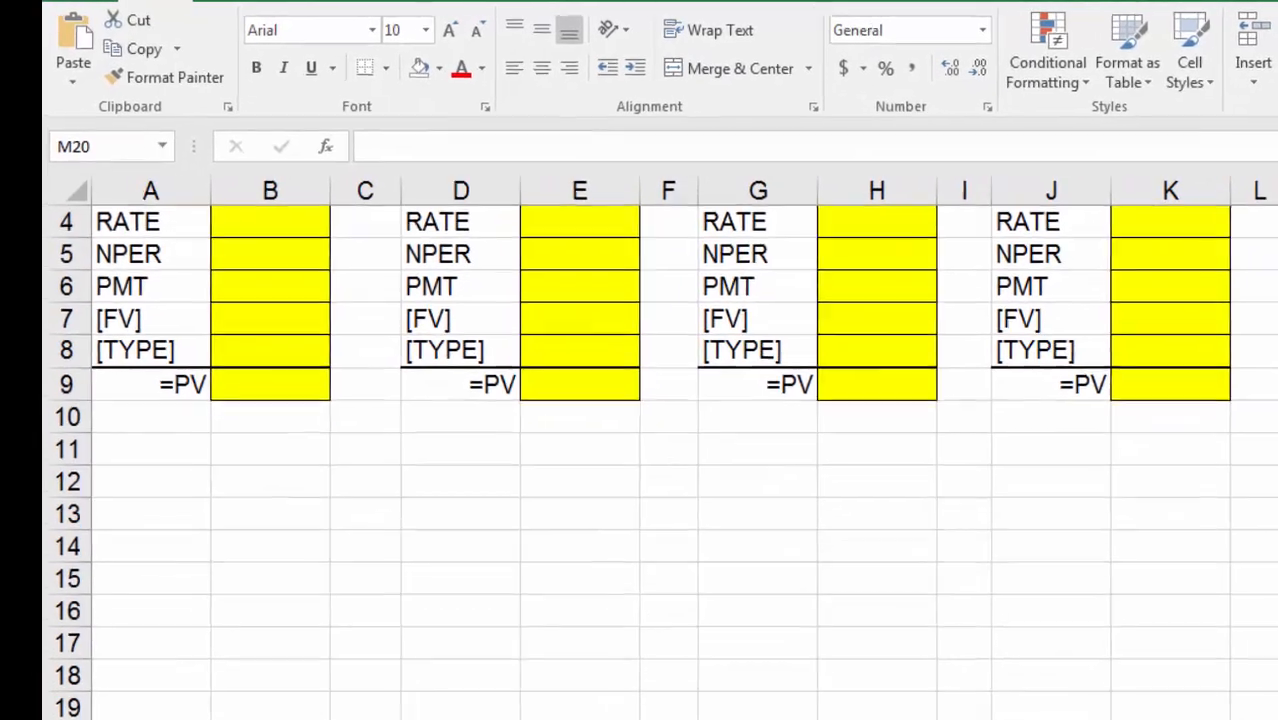
pyautogui.scroll(1, 768, 539)
pyautogui.click(768, 539)
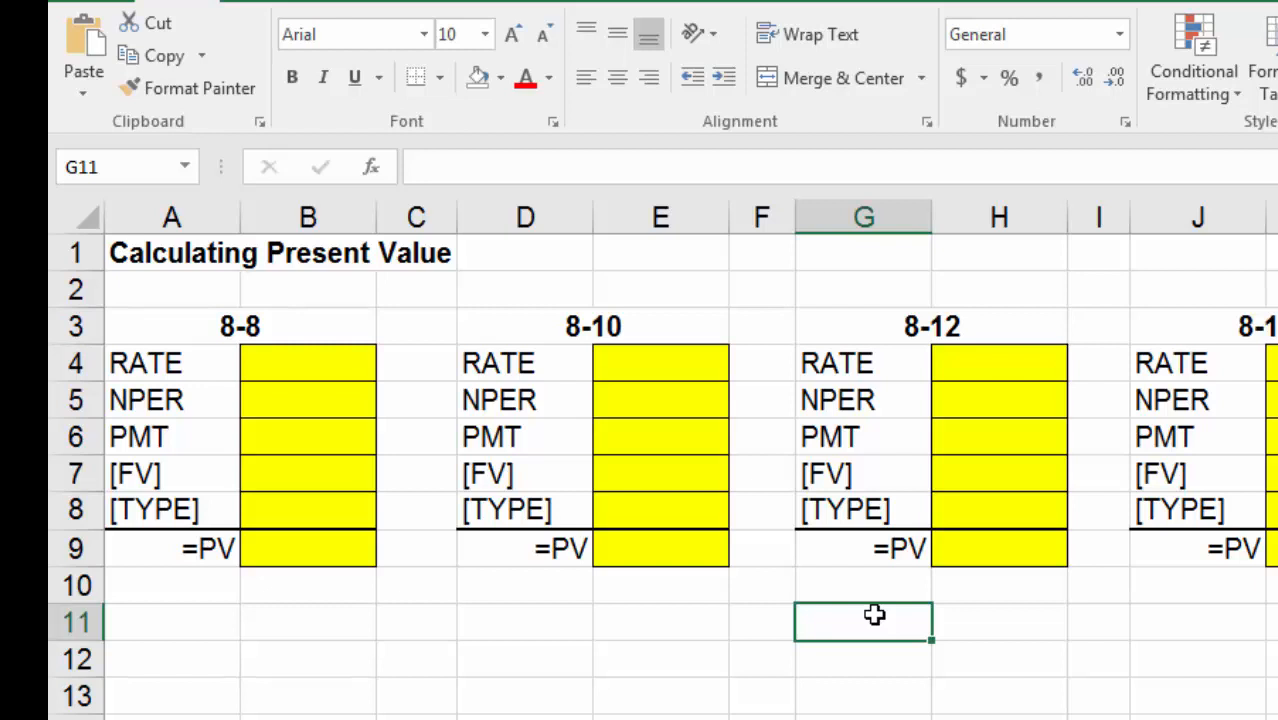
# Step: Enter 15000 as 8-8's future value in B7 and format it as currency
pyautogui.click(322, 432)
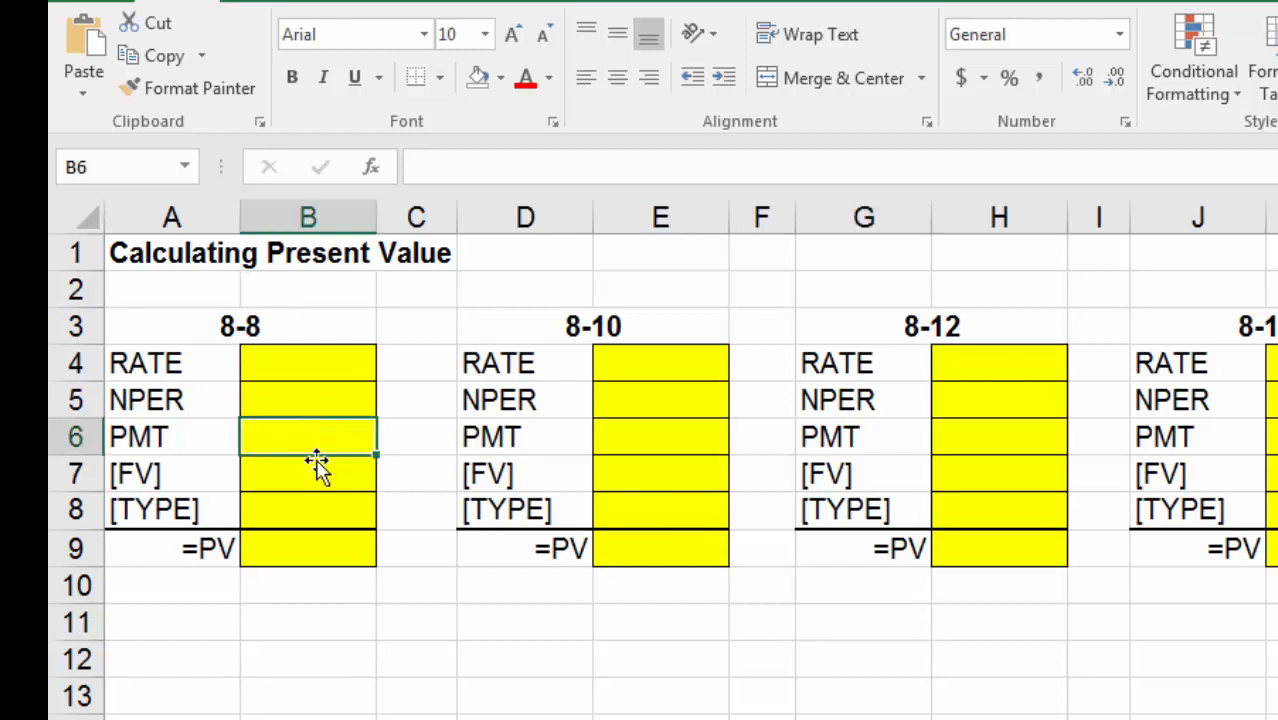
pyautogui.click(317, 465)
pyautogui.write('1500')
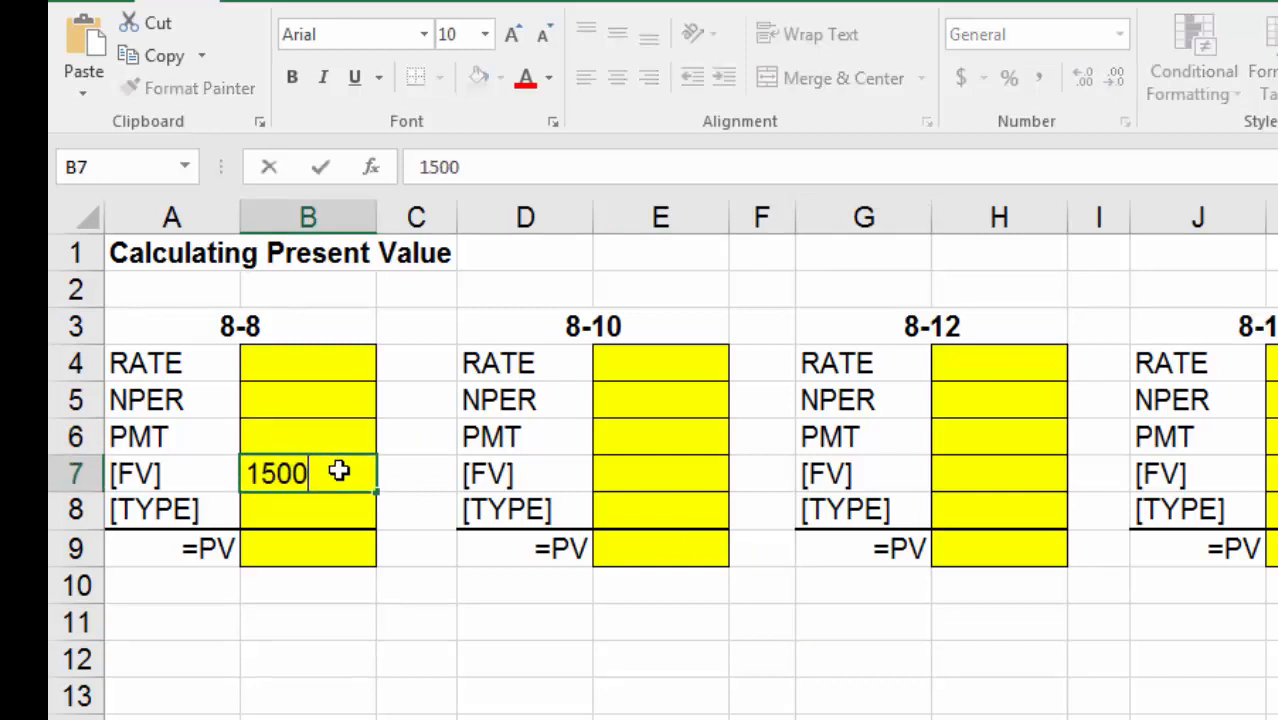
pyautogui.write('0')
pyautogui.click(337, 513)
pyautogui.click(334, 470)
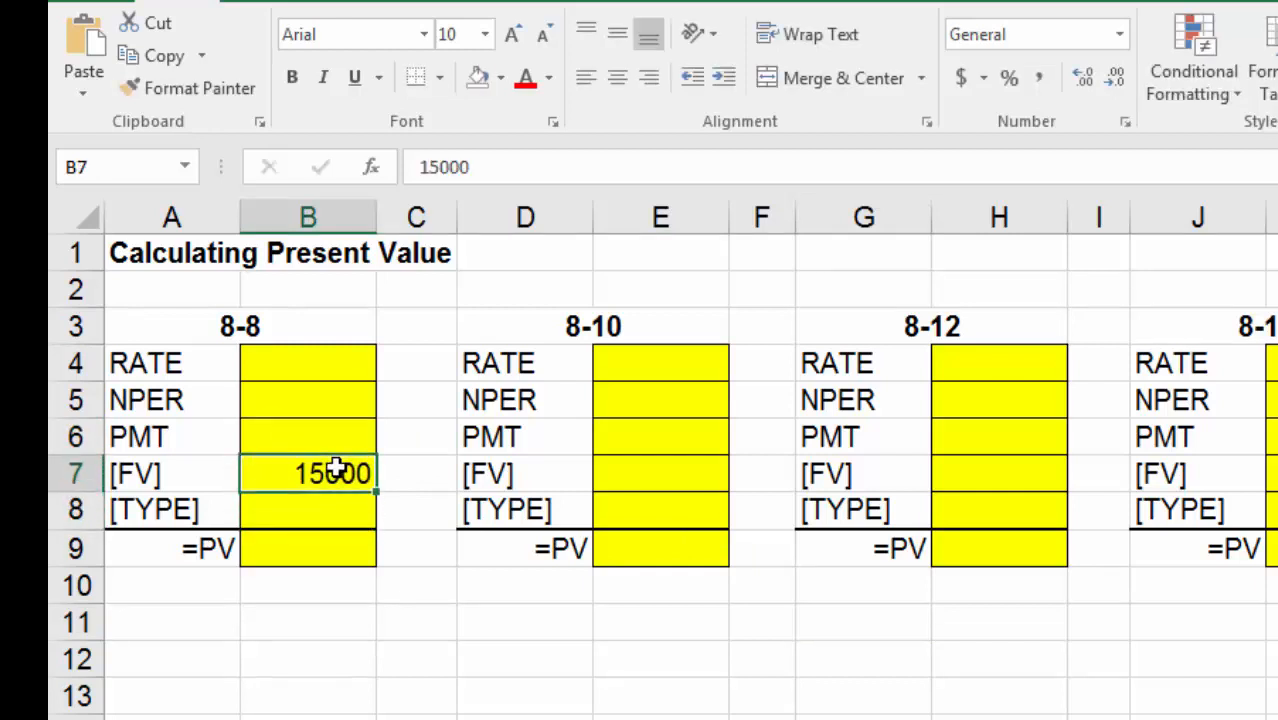
pyautogui.hotkey('ctrl', 'shift', '4')
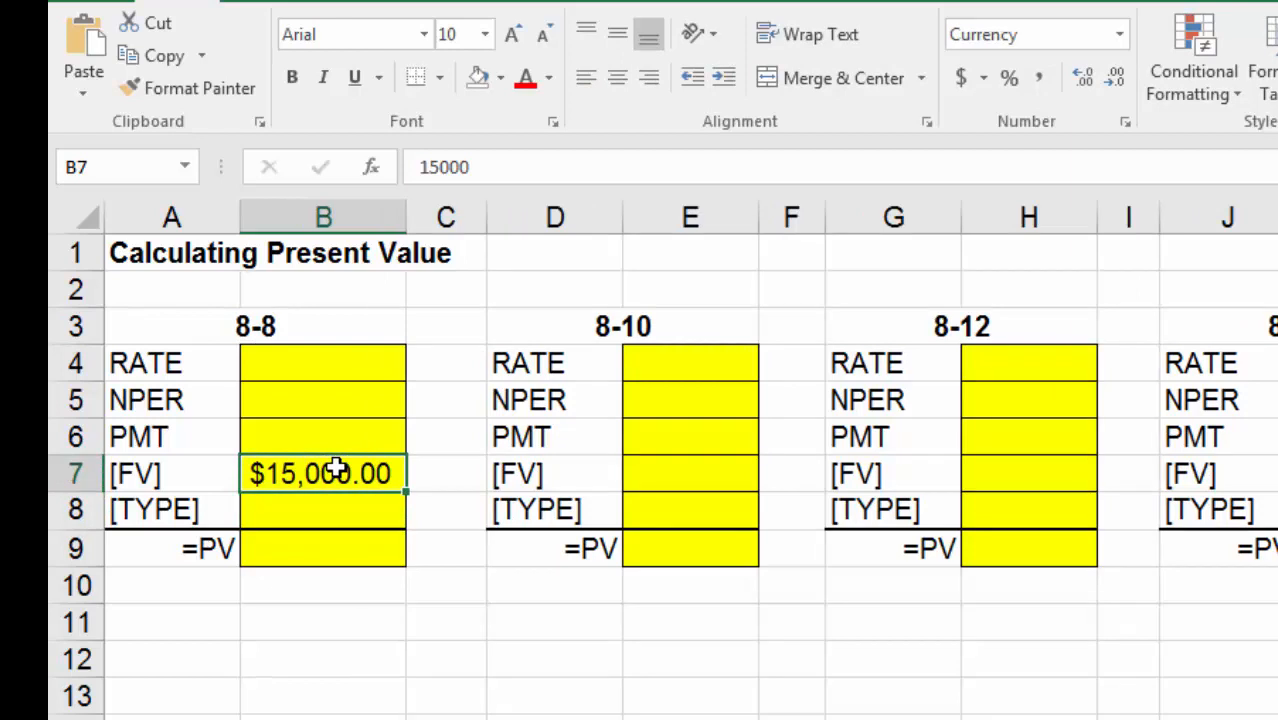
# Step: Fill in 8-8's RATE as 0%, NPER as 20, PMT as 0 and TYPE as 0 in column B
pyautogui.click(344, 398)
pyautogui.write('20')
pyautogui.press('Return')
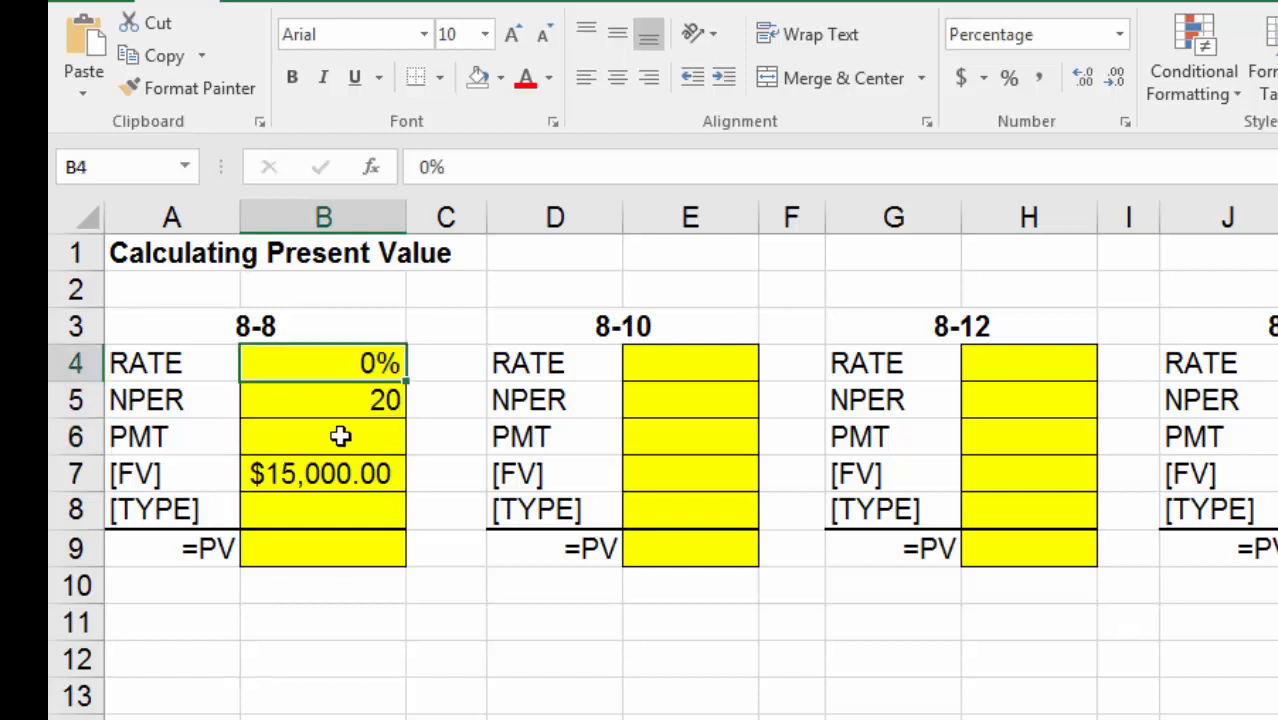
pyautogui.click(340, 436)
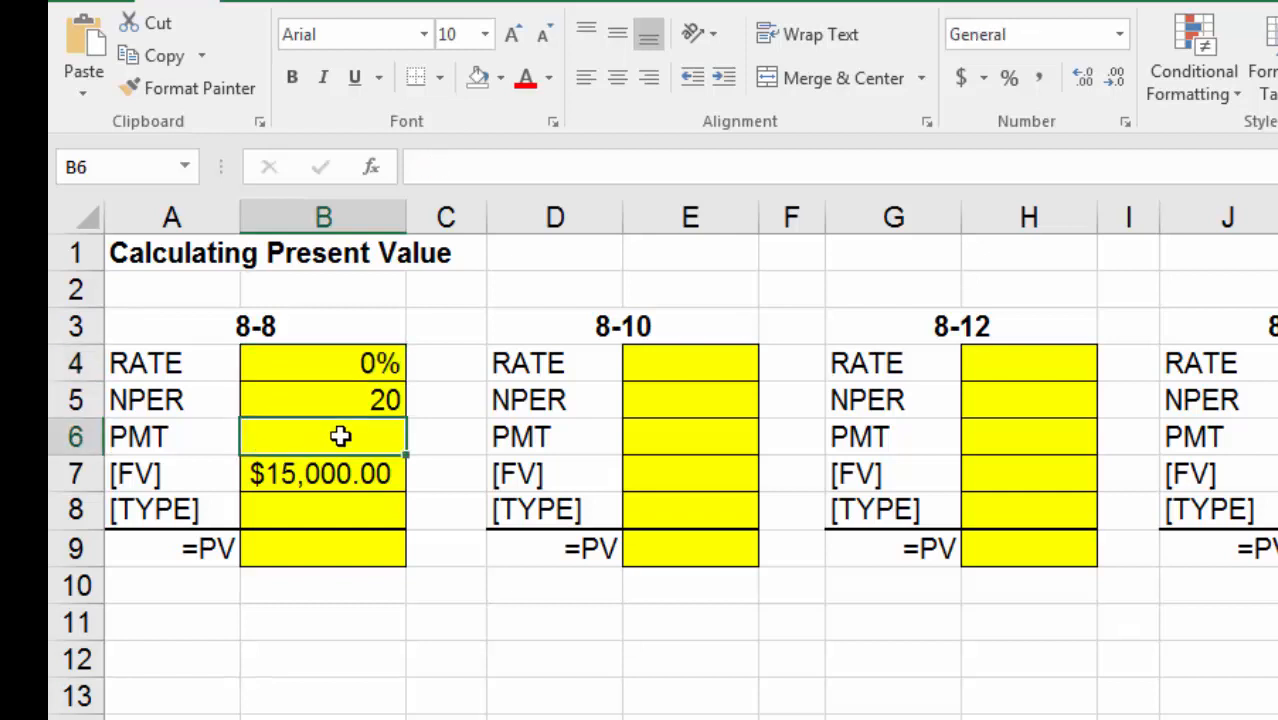
pyautogui.write('0')
pyautogui.click(443, 437)
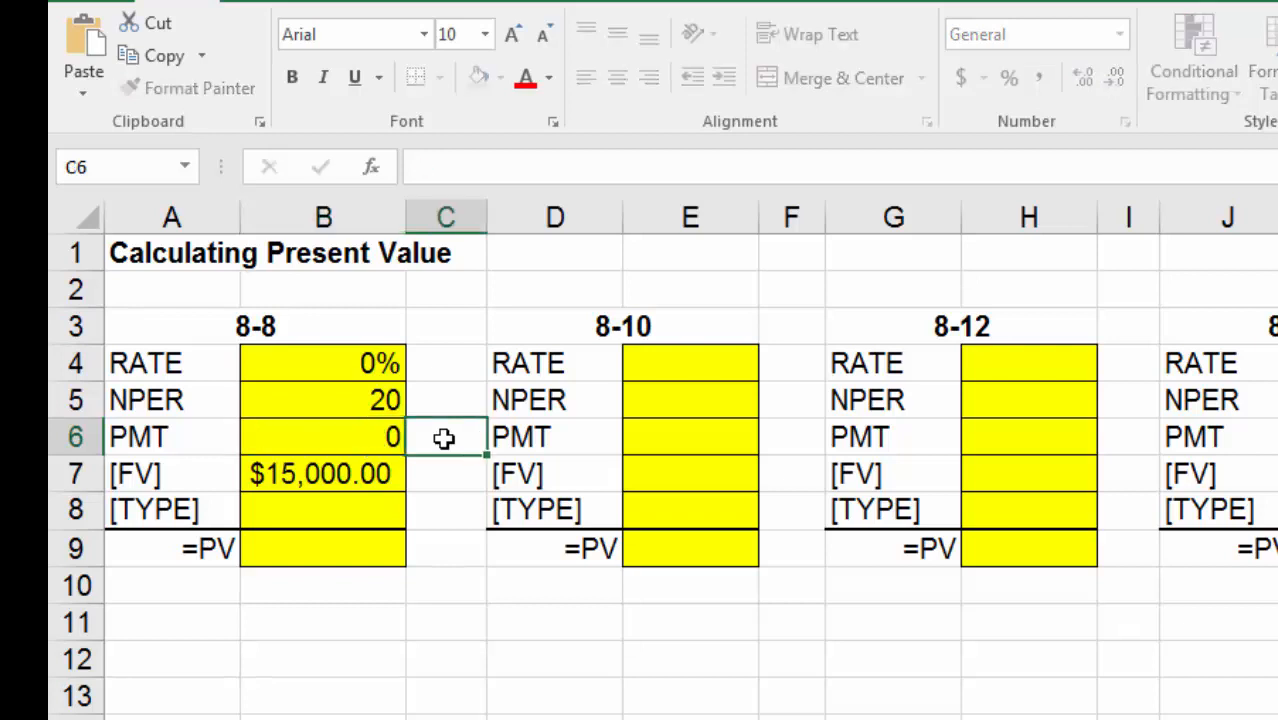
pyautogui.click(392, 515)
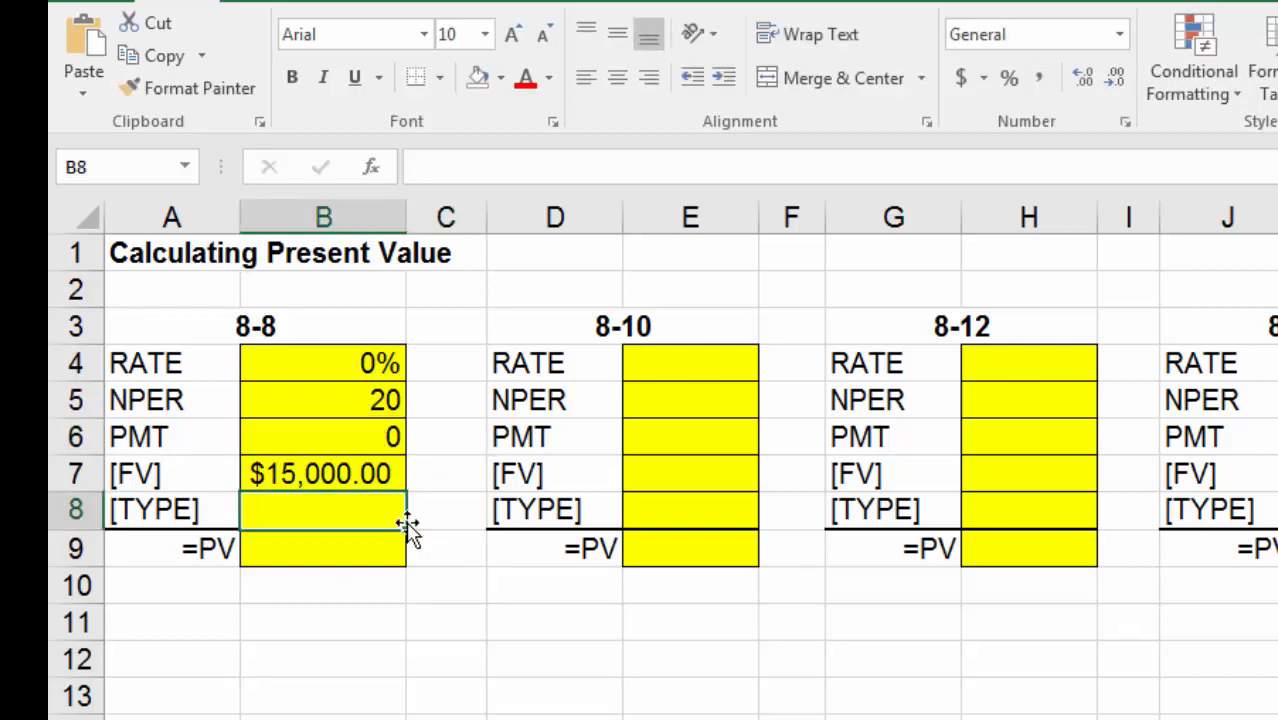
pyautogui.write('0')
# Step: Calculate 8-8's present value in B9 with =PV(B4,B5,B6,B7,B8) and widen column B to fit the result
pyautogui.click(363, 547)
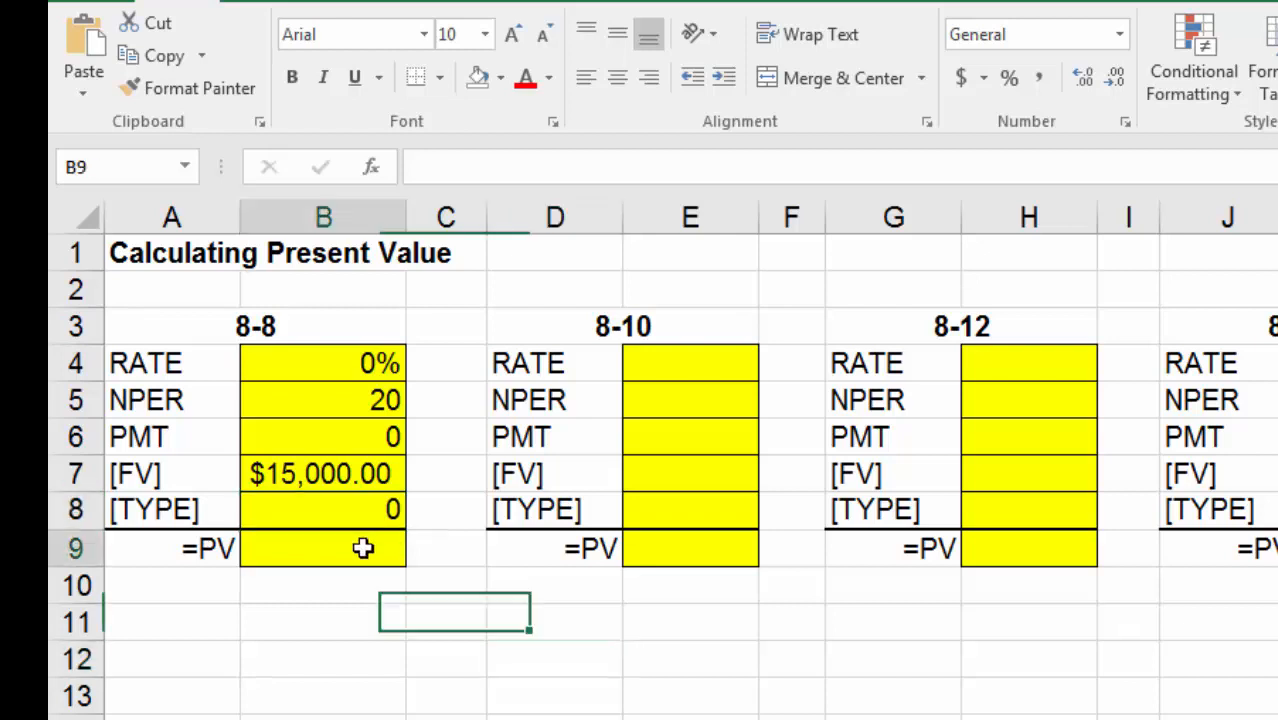
pyautogui.write('=pv(')
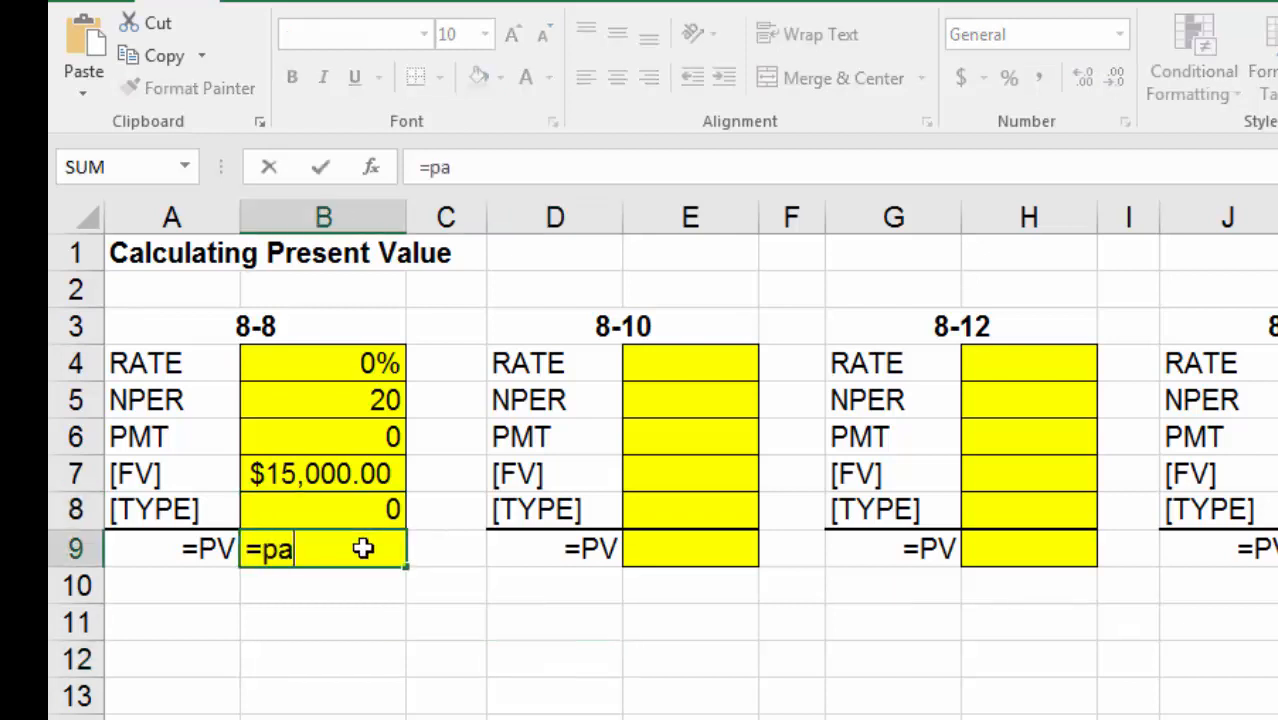
pyautogui.click(358, 358)
pyautogui.write(',')
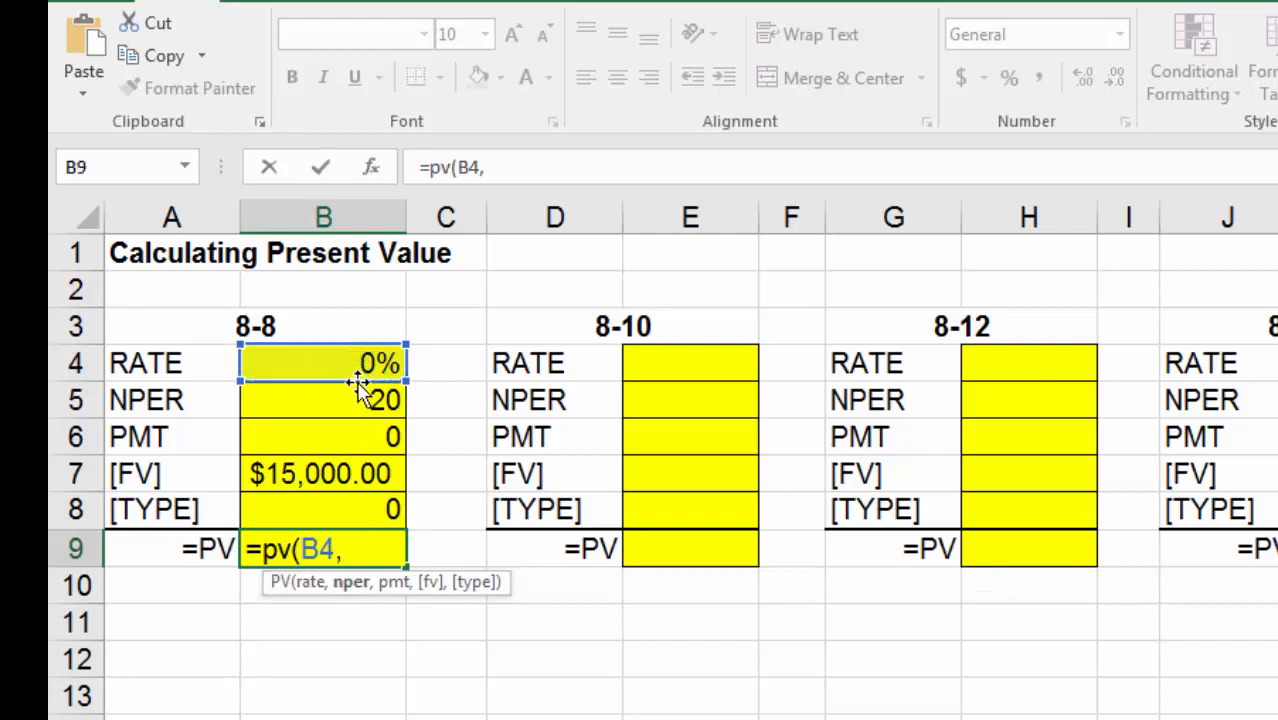
pyautogui.click(356, 402)
pyautogui.write(',')
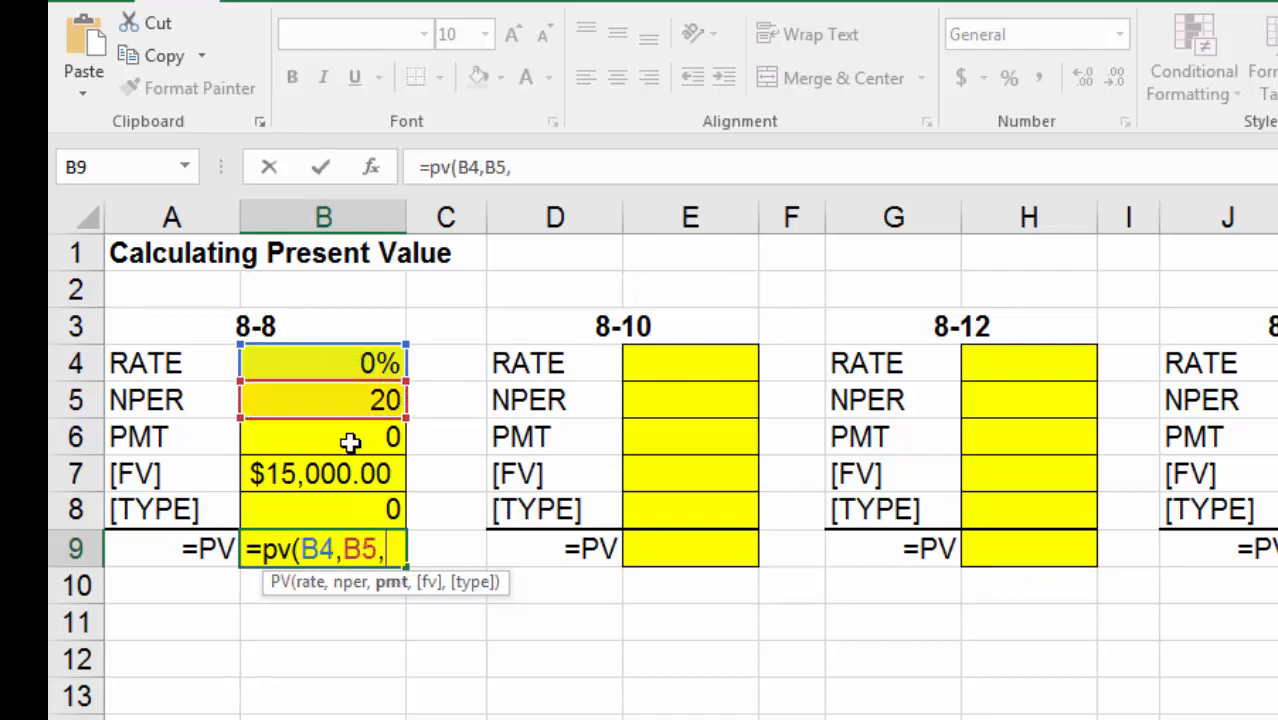
pyautogui.click(348, 441)
pyautogui.write(',')
pyautogui.click(340, 474)
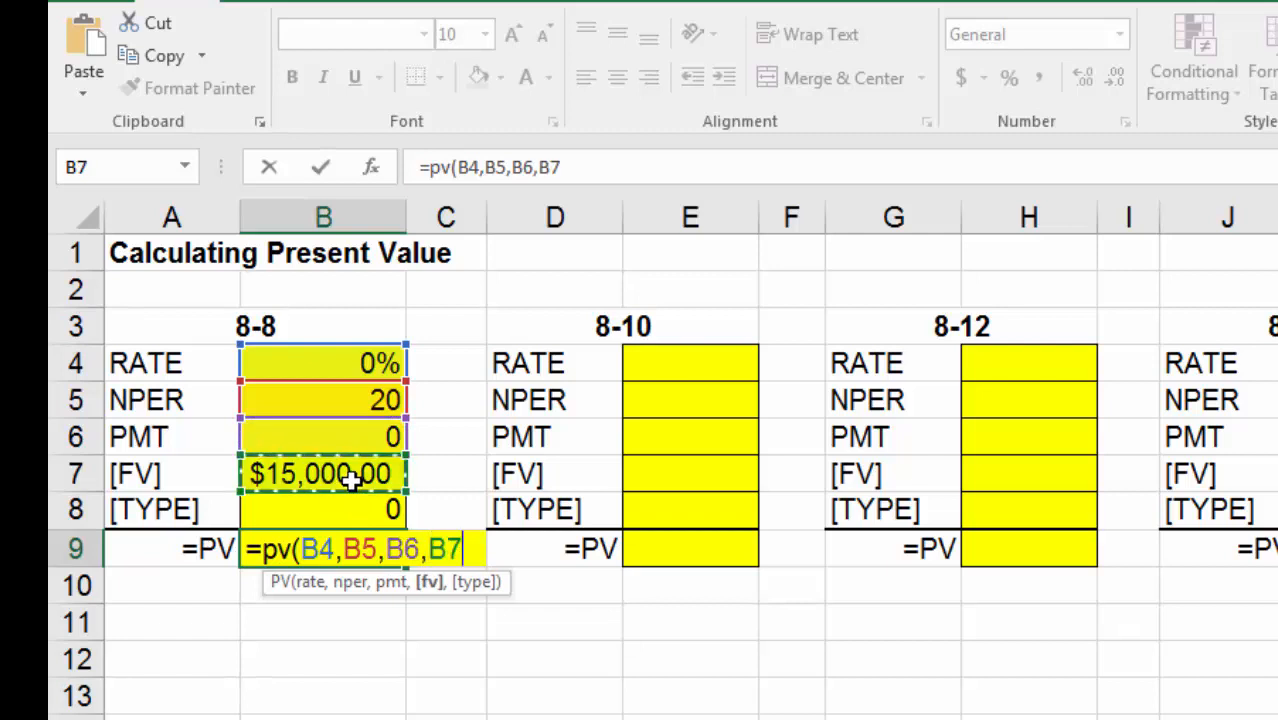
pyautogui.write(',')
pyautogui.click(351, 505)
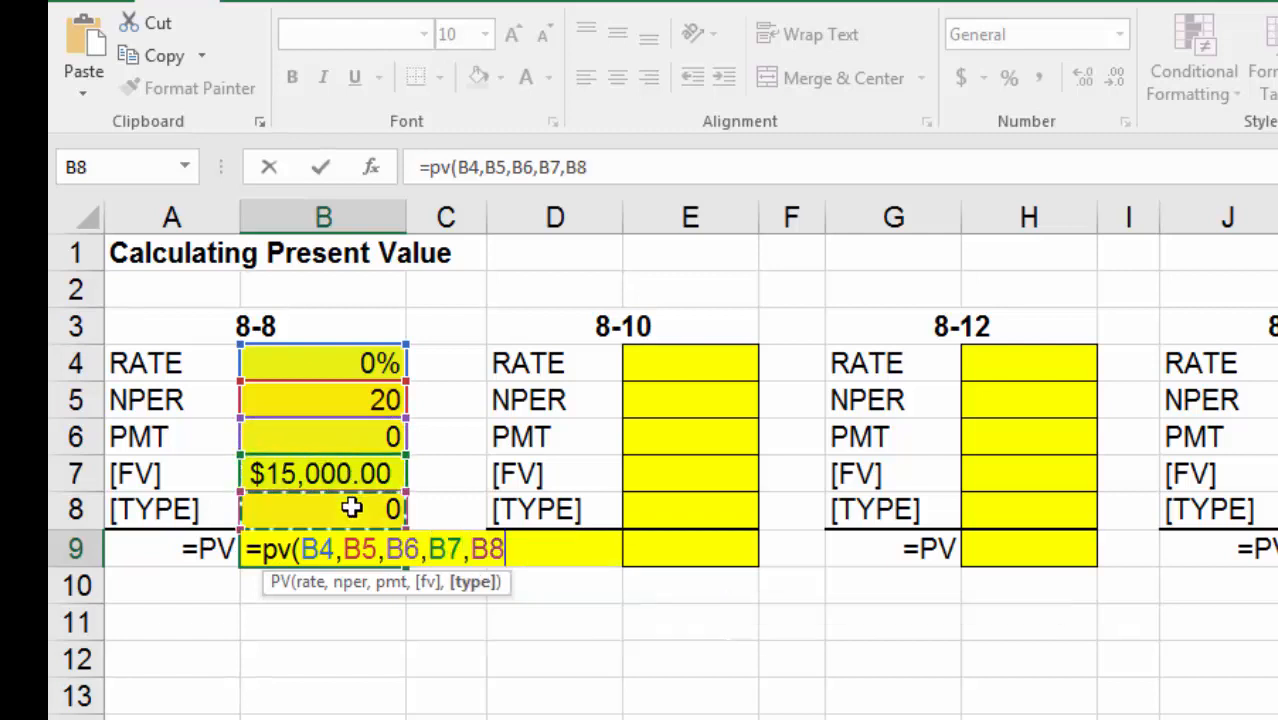
pyautogui.press('Return')
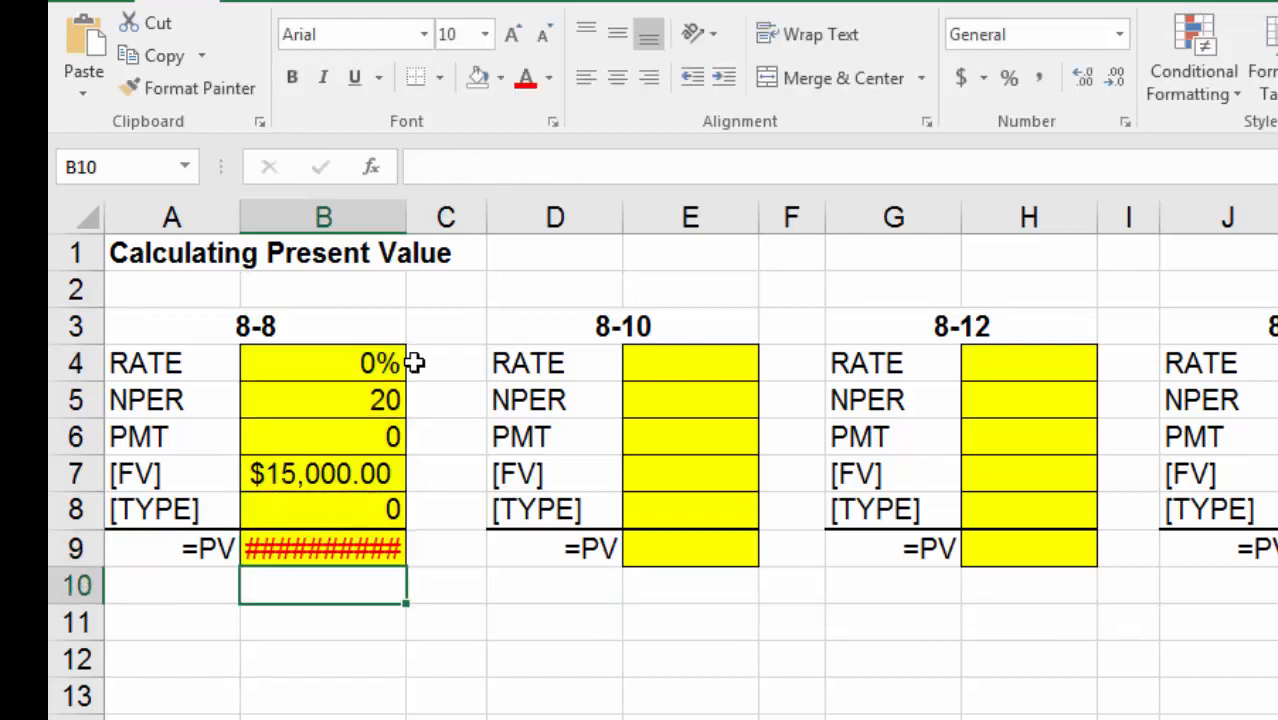
pyautogui.moveTo(411, 204); pyautogui.dragTo(431, 210)
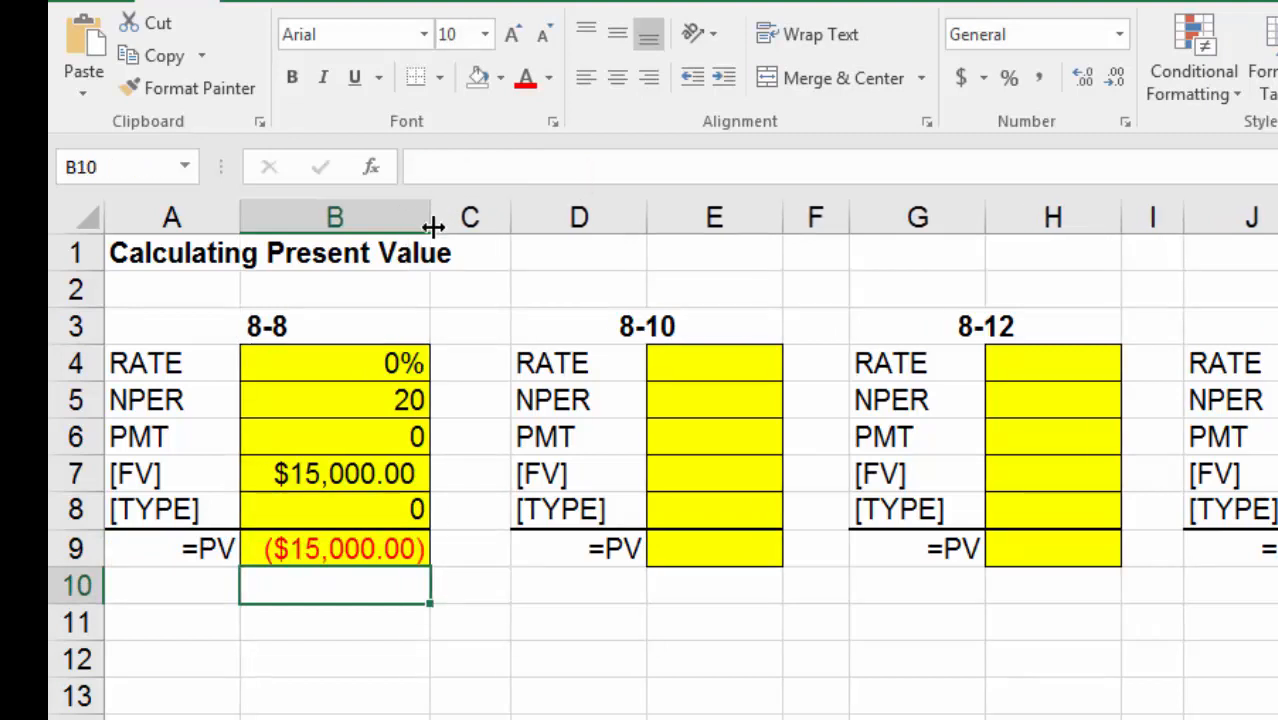
# Step: Change 8-8's future value in B7 to -15000 and check the PV formula in B9
pyautogui.click(366, 550)
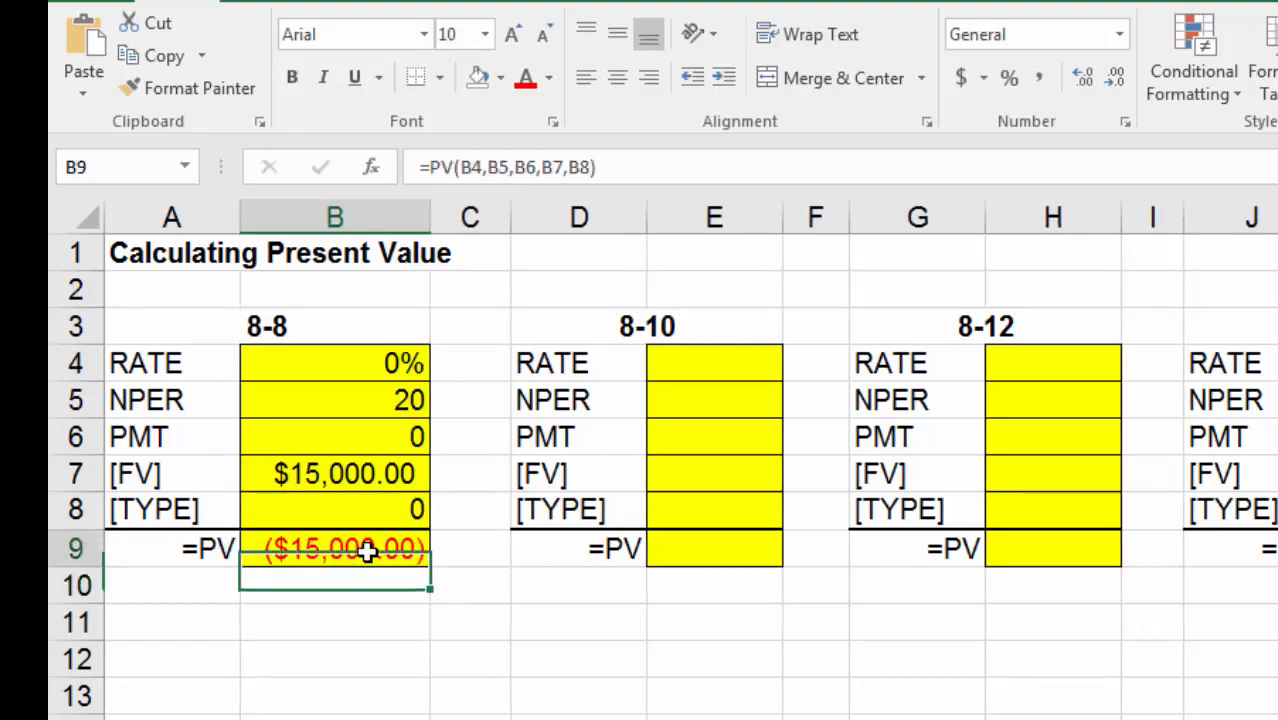
pyautogui.click(332, 474)
pyautogui.click(423, 168)
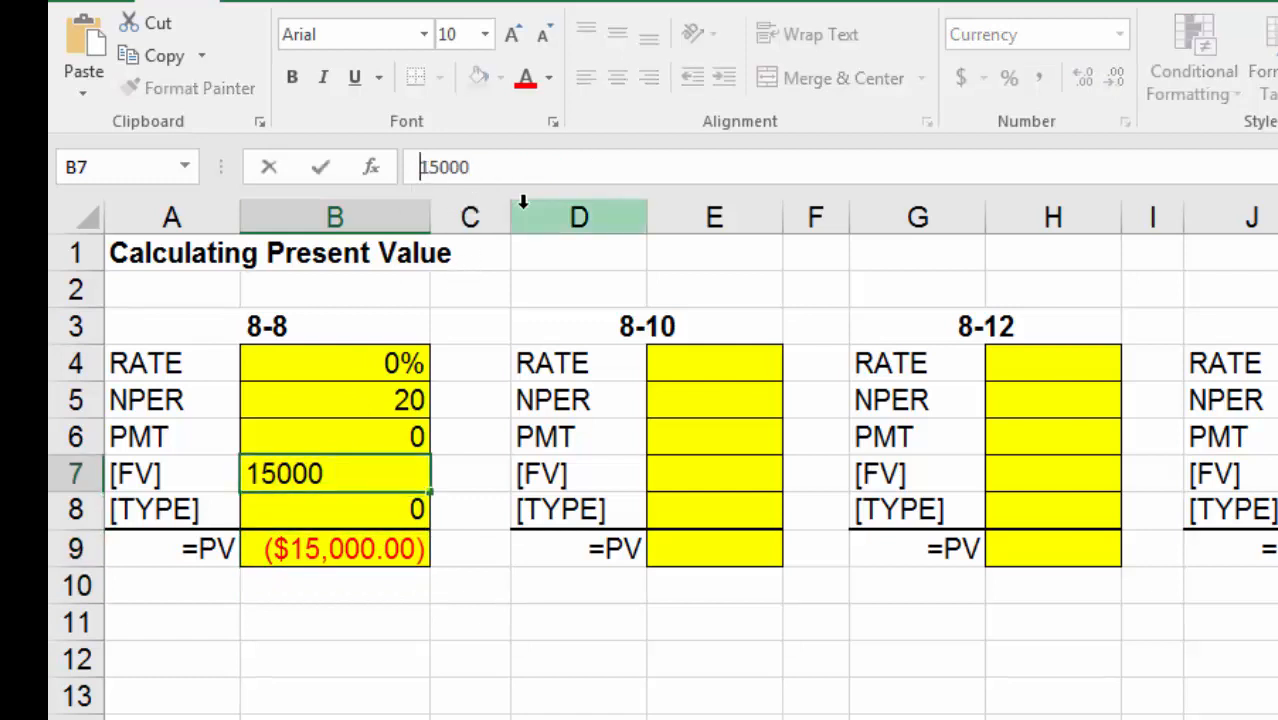
pyautogui.write('-')
pyautogui.press('Return')
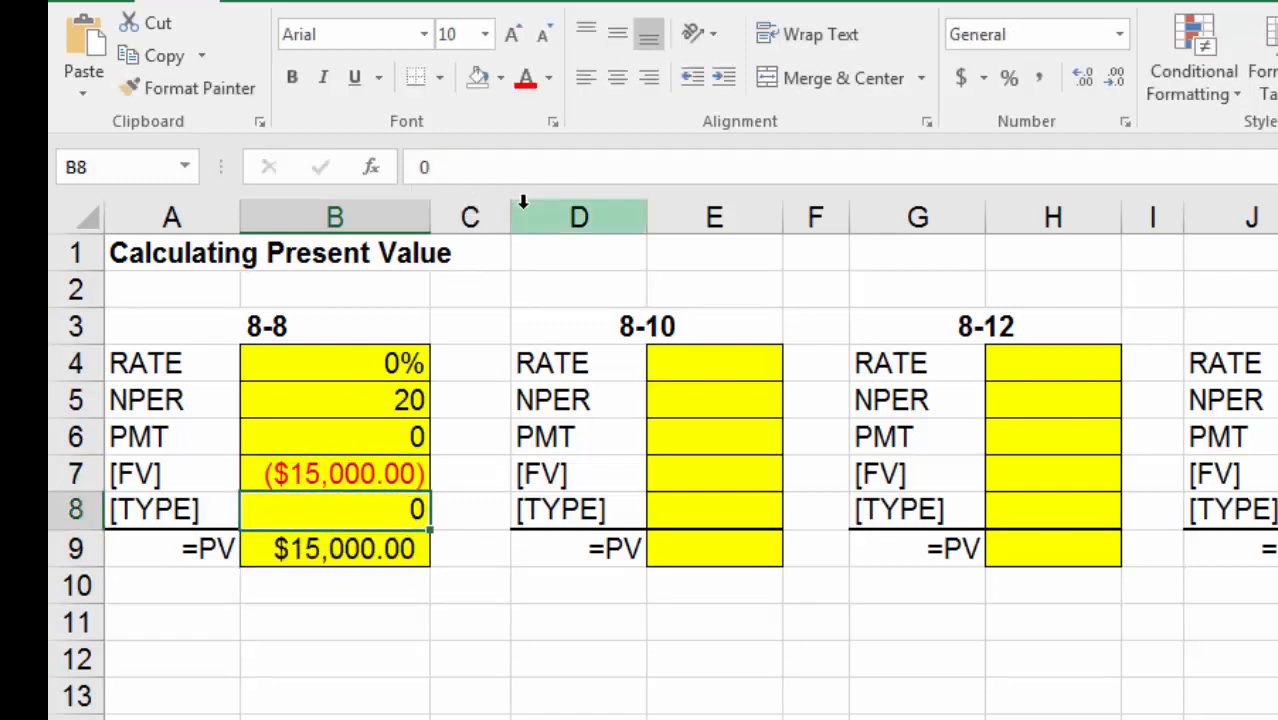
pyautogui.click(382, 558)
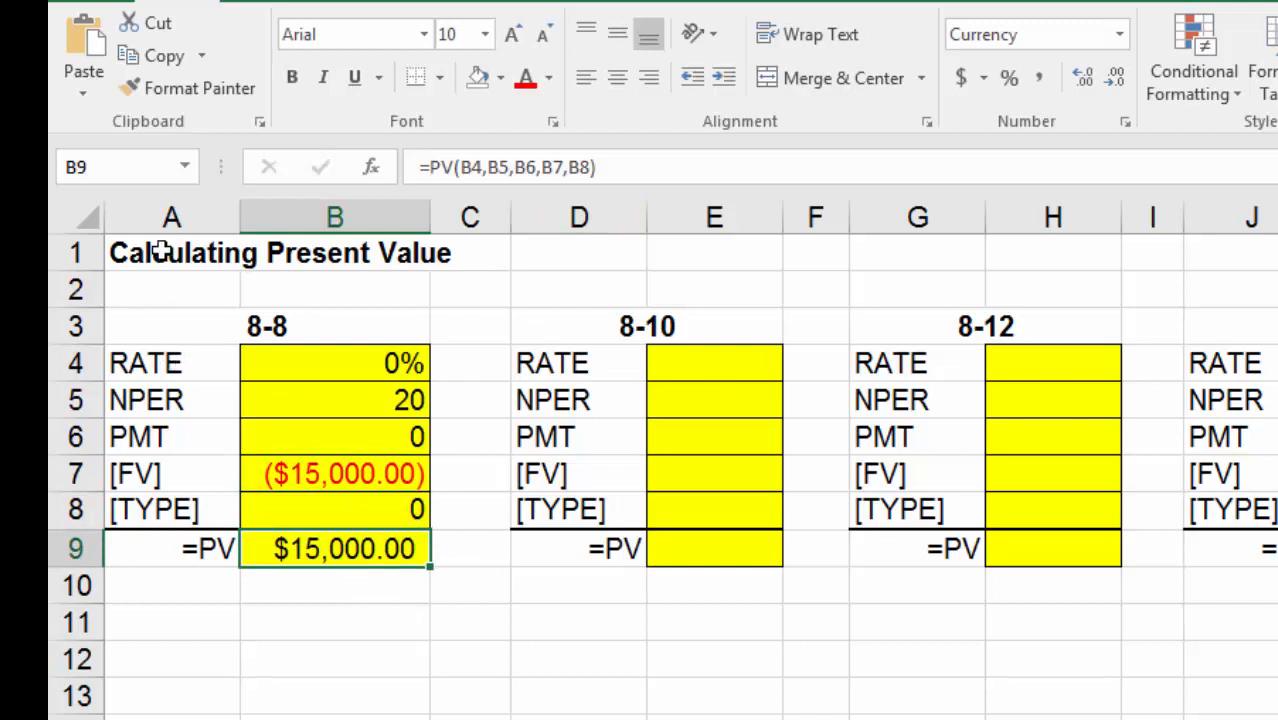
# Step: Insert a blank column before column A and label the parts a. in A4 and b. in A10
pyautogui.rightClick(148, 217)
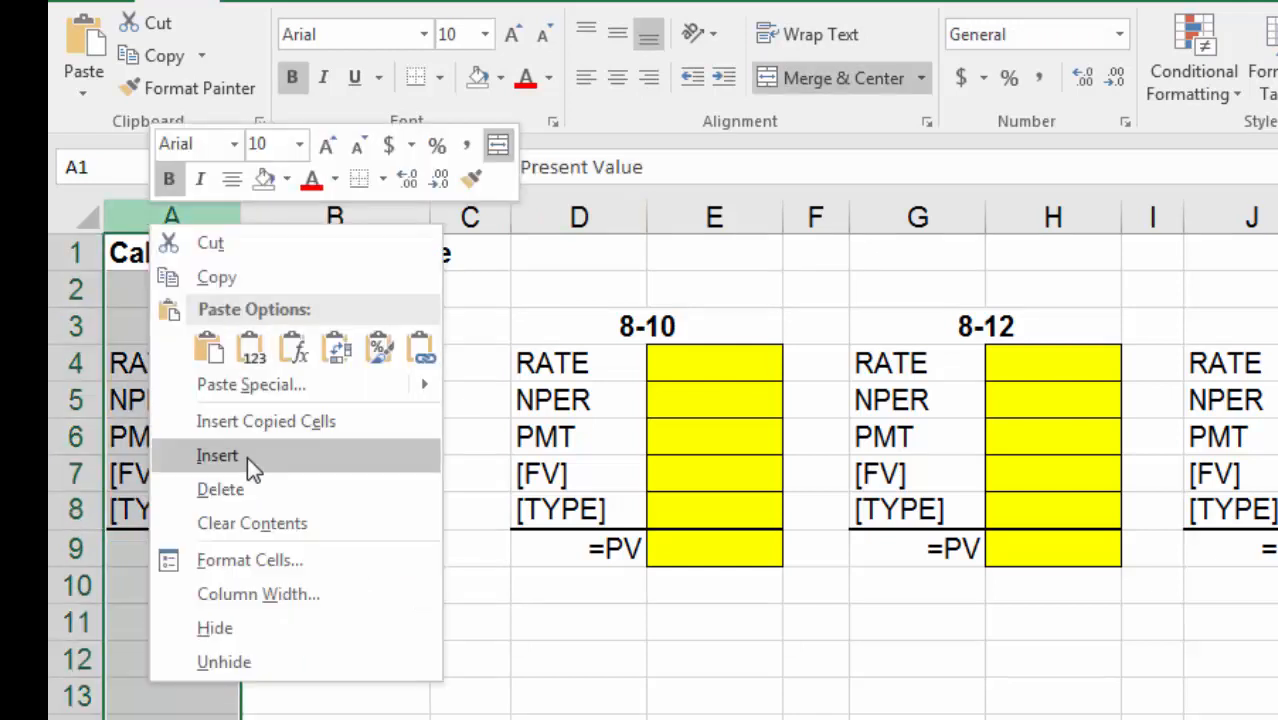
pyautogui.click(247, 456)
pyautogui.click(185, 368)
pyautogui.write('a')
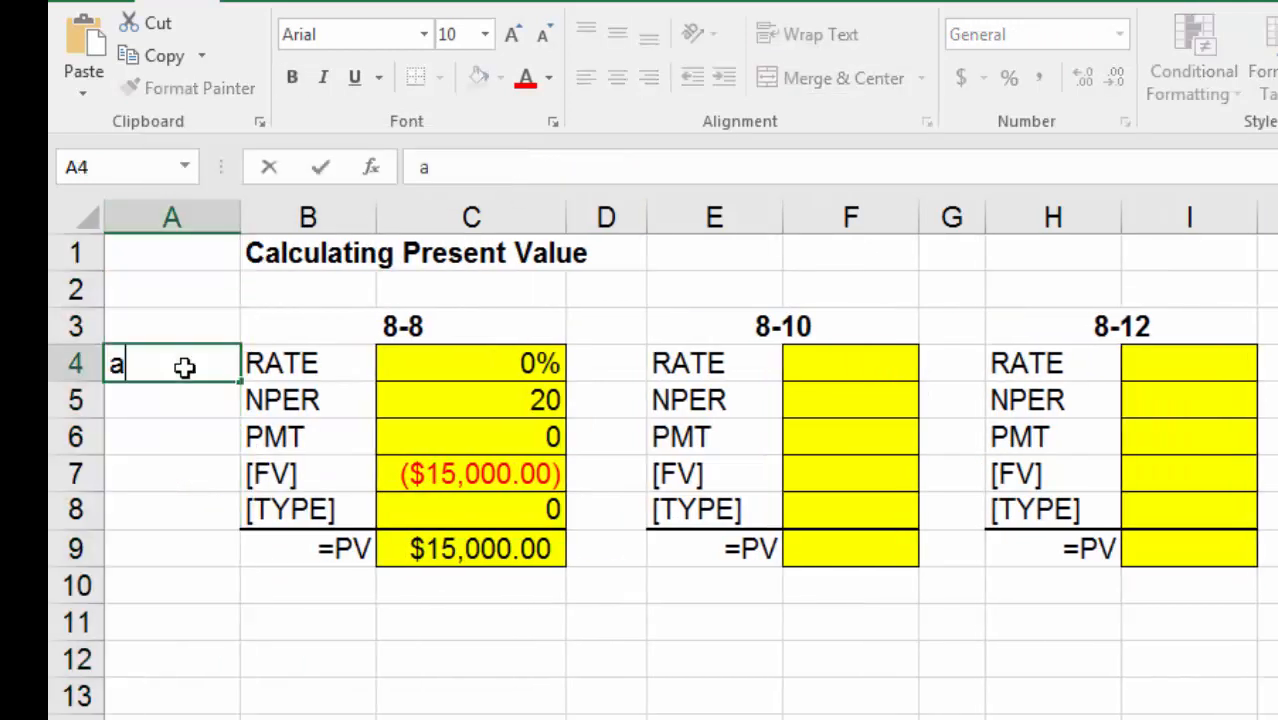
pyautogui.press('Return')
pyautogui.press('Return')
pyautogui.press('Return')
pyautogui.press('Return')
pyautogui.press('Return')
pyautogui.press('Return')
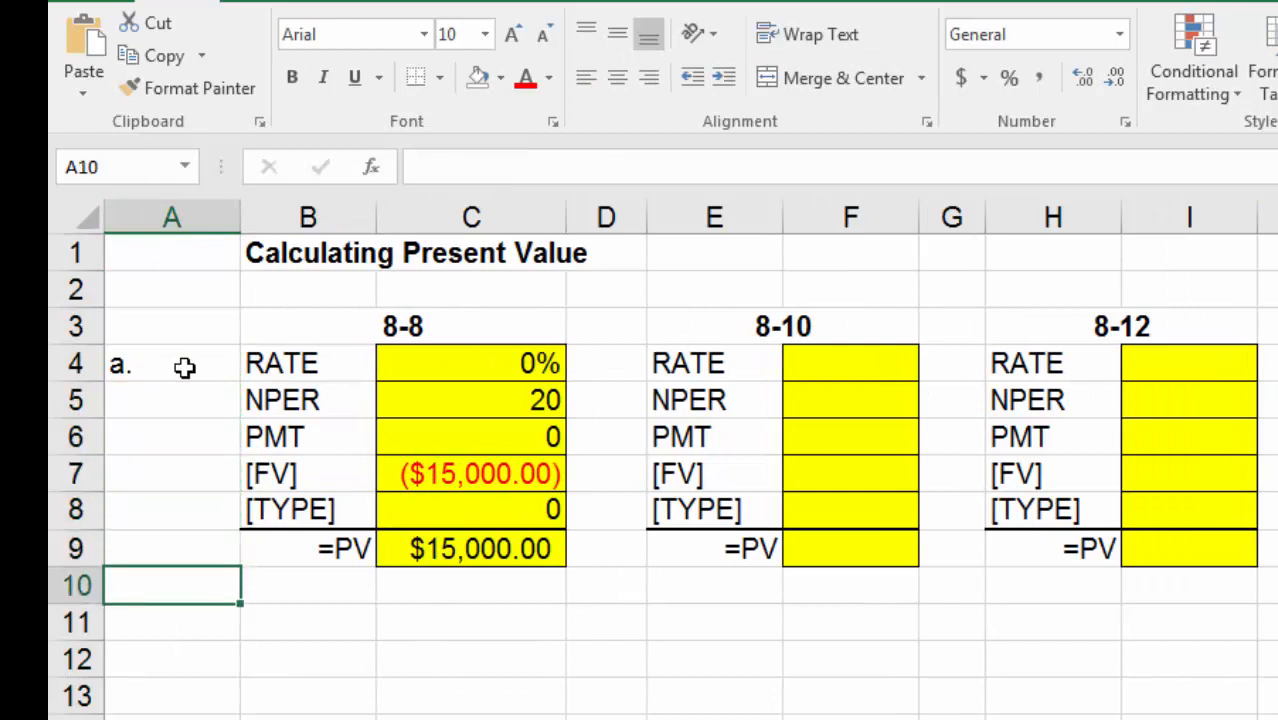
pyautogui.write('b.')
pyautogui.press('Return')
# Step: Copy part a's block in B4:C9 to the rows starting at B10
pyautogui.moveTo(262, 365); pyautogui.dragTo(468, 548)
pyautogui.hotkey('ctrl', 'c')
pyautogui.click(314, 588)
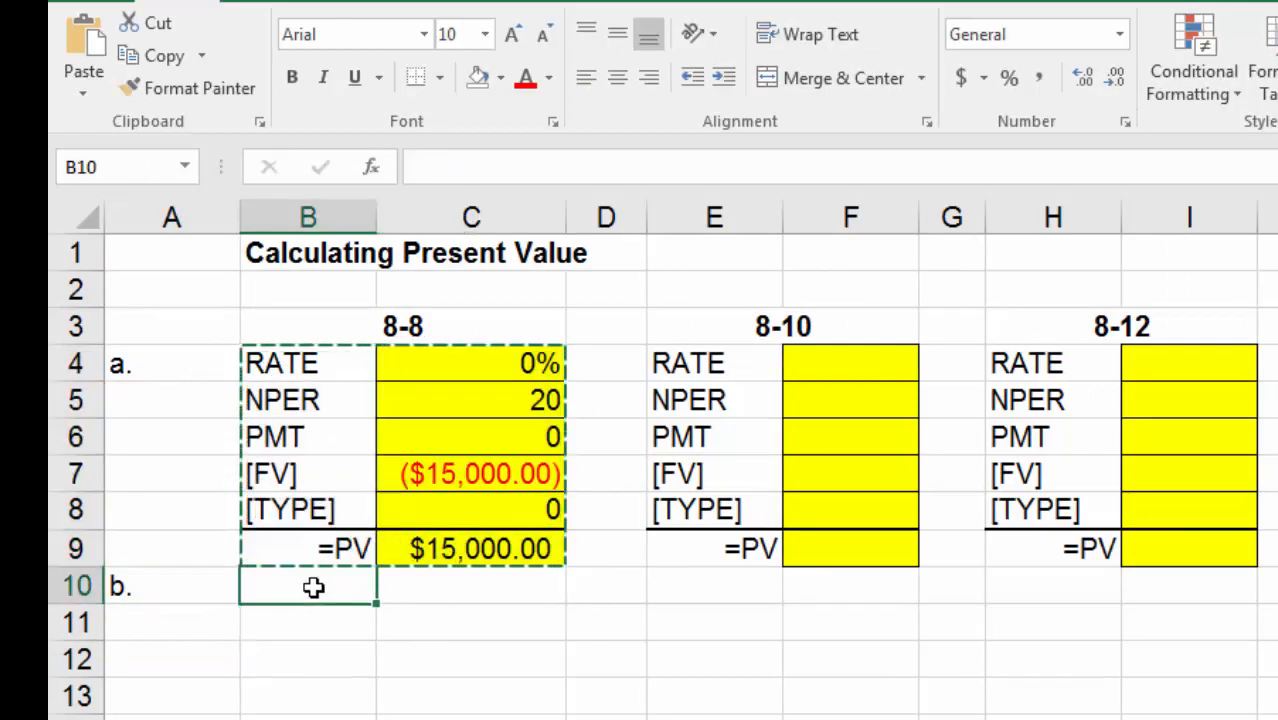
pyautogui.hotkey('ctrl', 'v')
# Step: Set part b's RATE in C10 to 5% and check its NPER, FV and PV cells
pyautogui.click(524, 528)
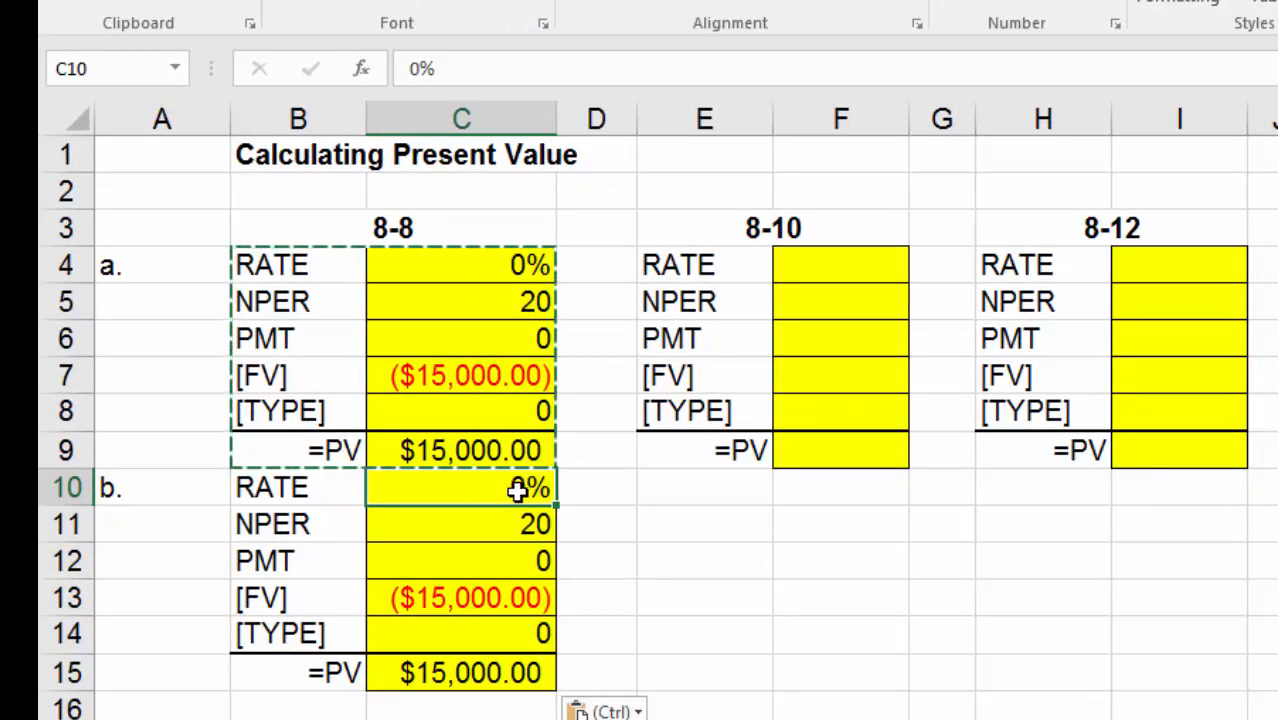
pyautogui.write('5')
pyautogui.click(570, 610)
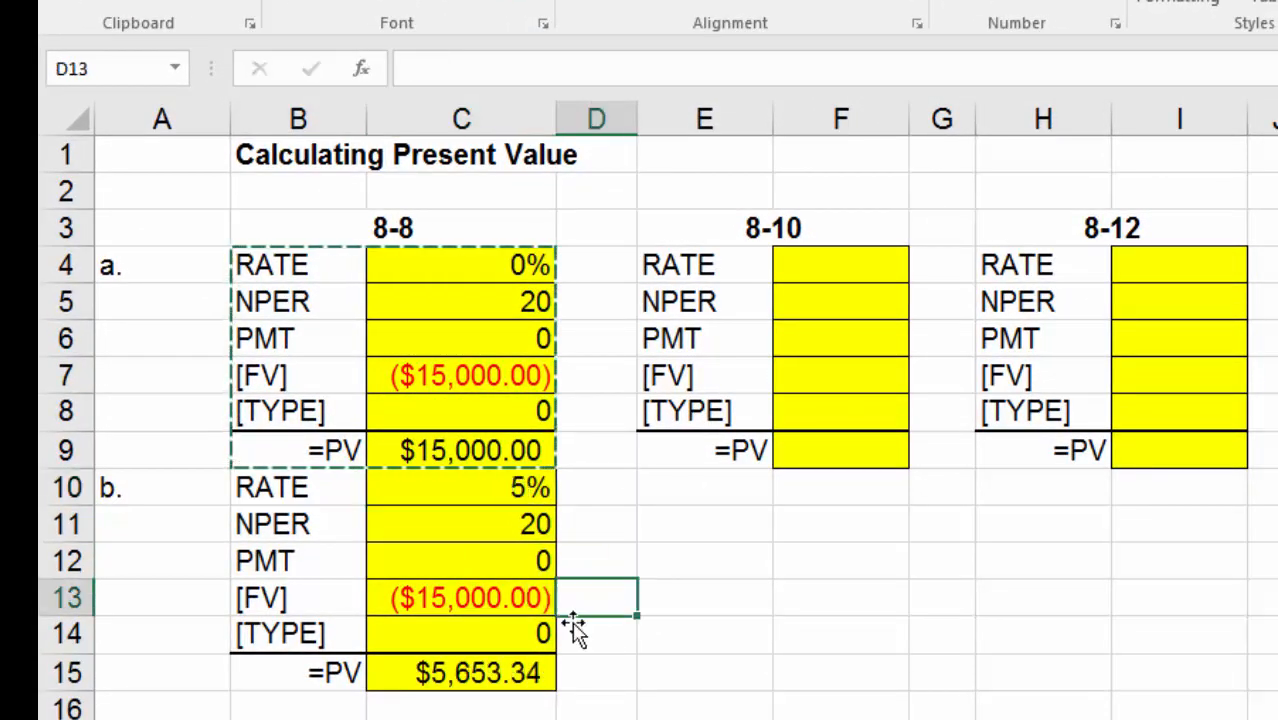
pyautogui.click(456, 671)
pyautogui.click(496, 527)
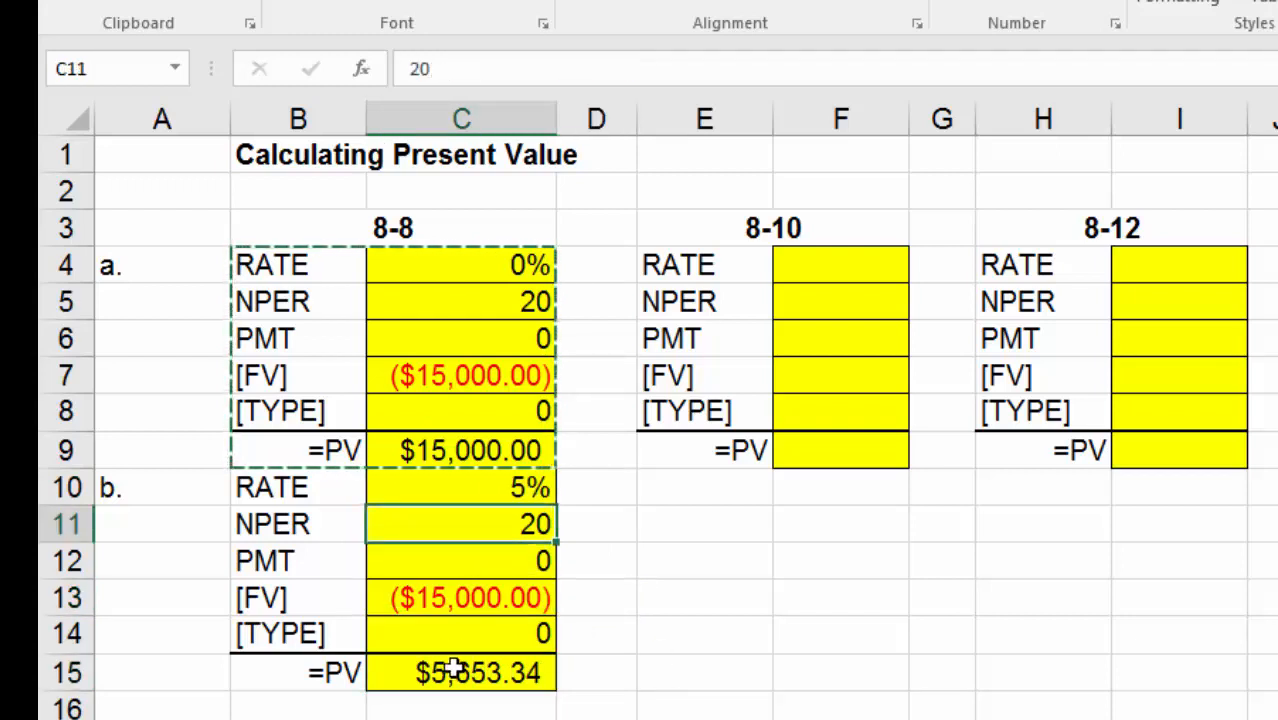
pyautogui.click(456, 672)
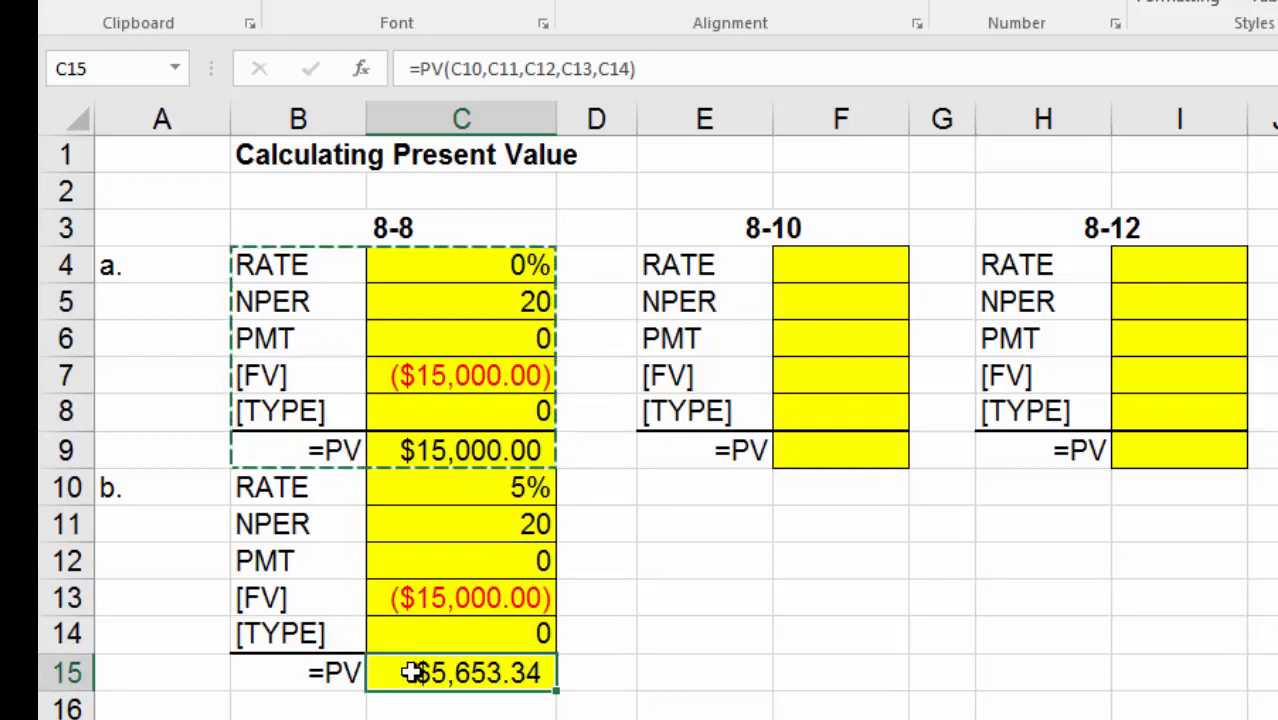
pyautogui.click(512, 485)
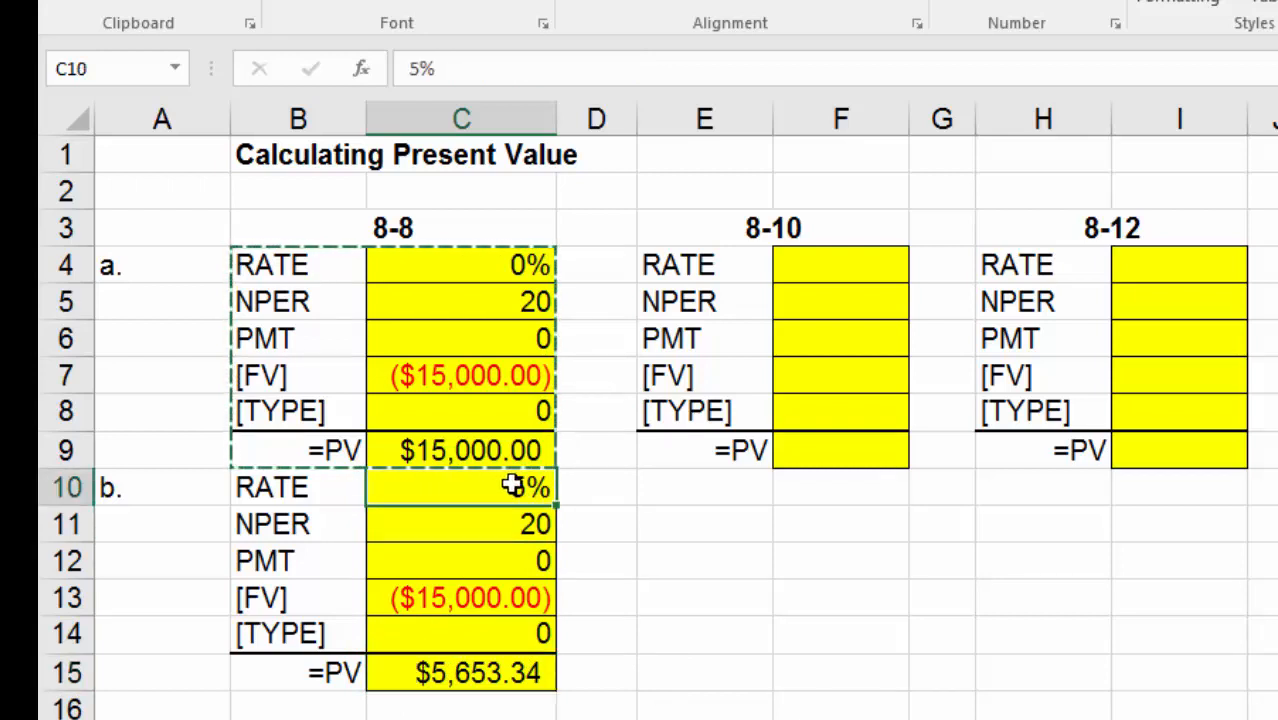
pyautogui.click(425, 588)
pyautogui.click(521, 522)
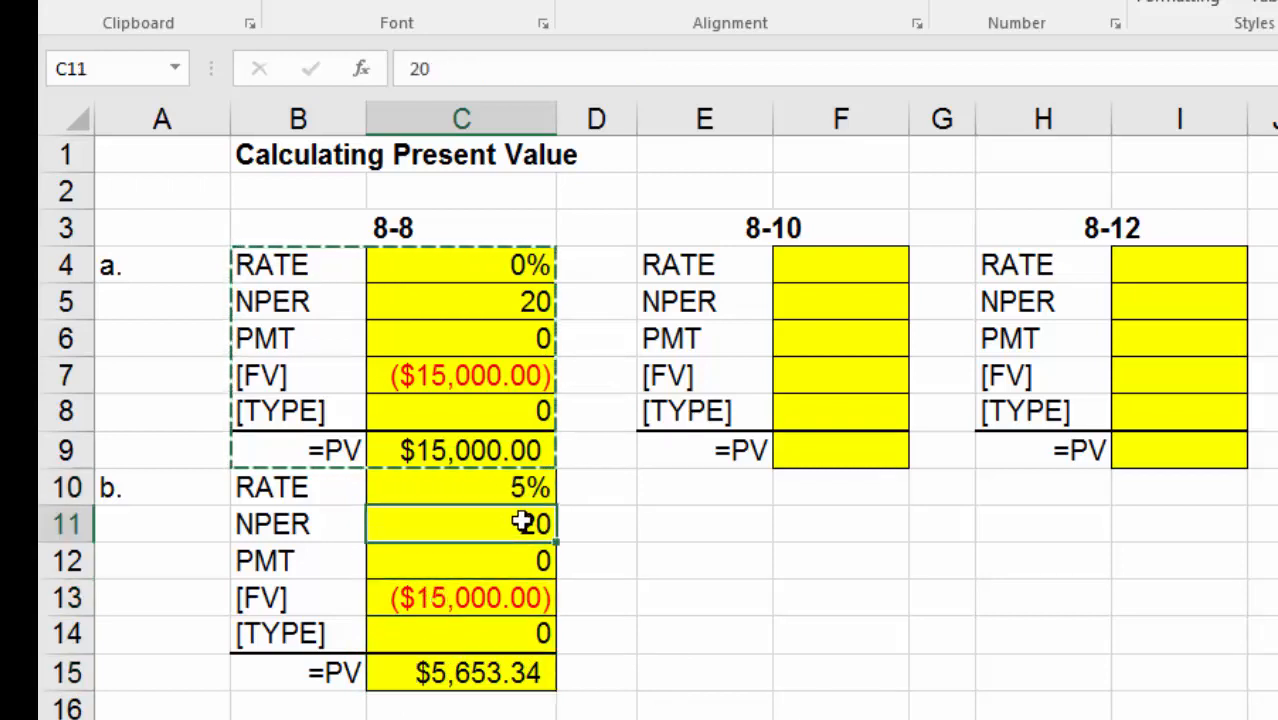
pyautogui.click(622, 552)
pyautogui.scroll(-1, 1006, 568)
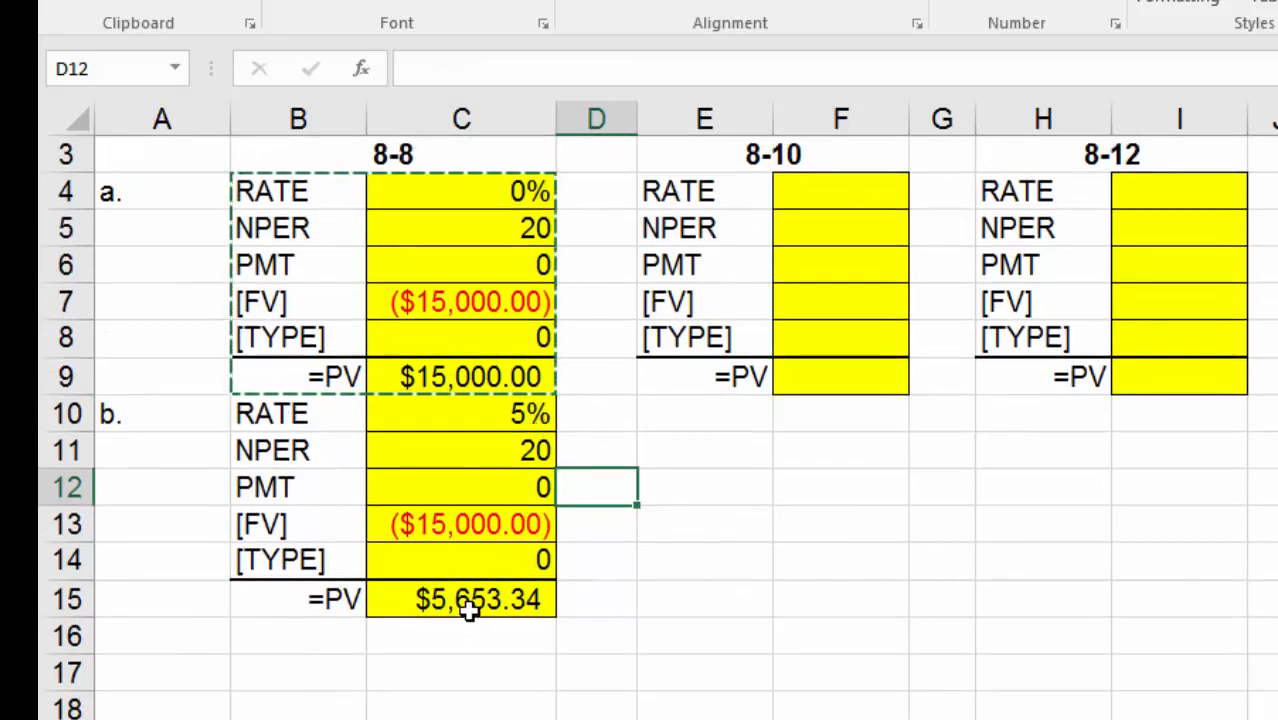
pyautogui.click(537, 600)
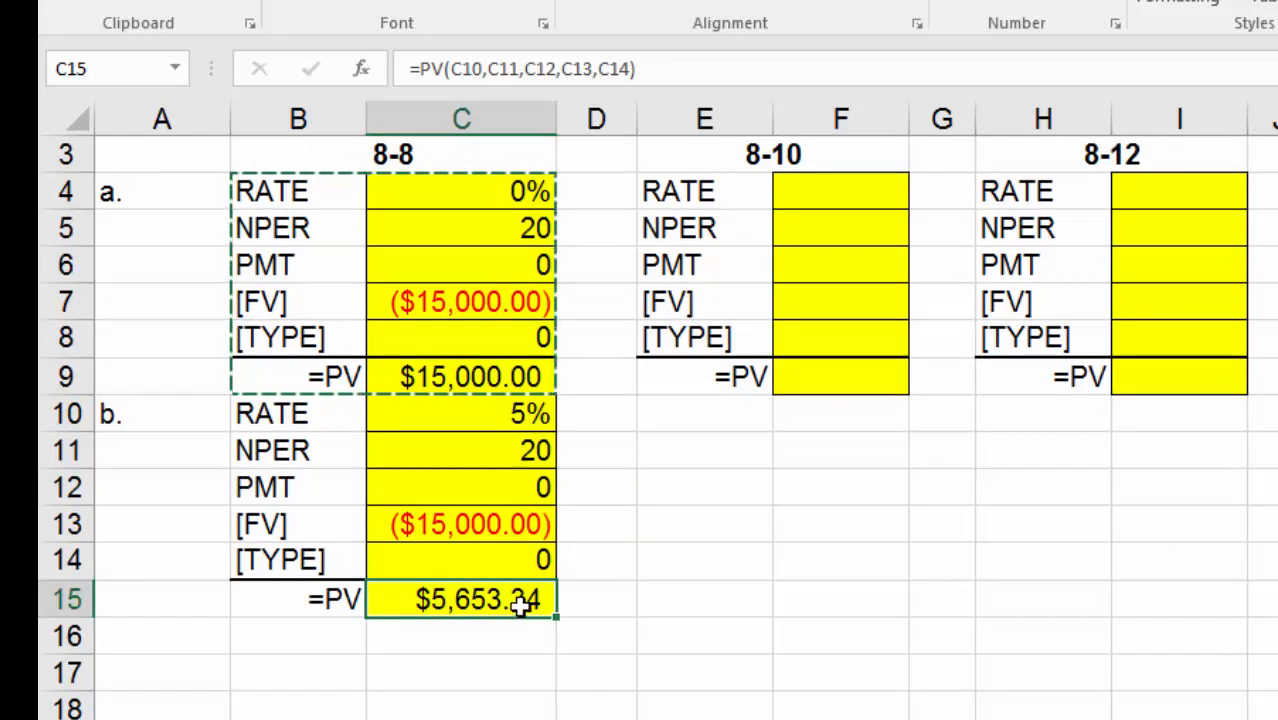
# Step: Label cell A16 "c." and copy part b's present value block into B16:C21
pyautogui.click(155, 650)
pyautogui.write('c.')
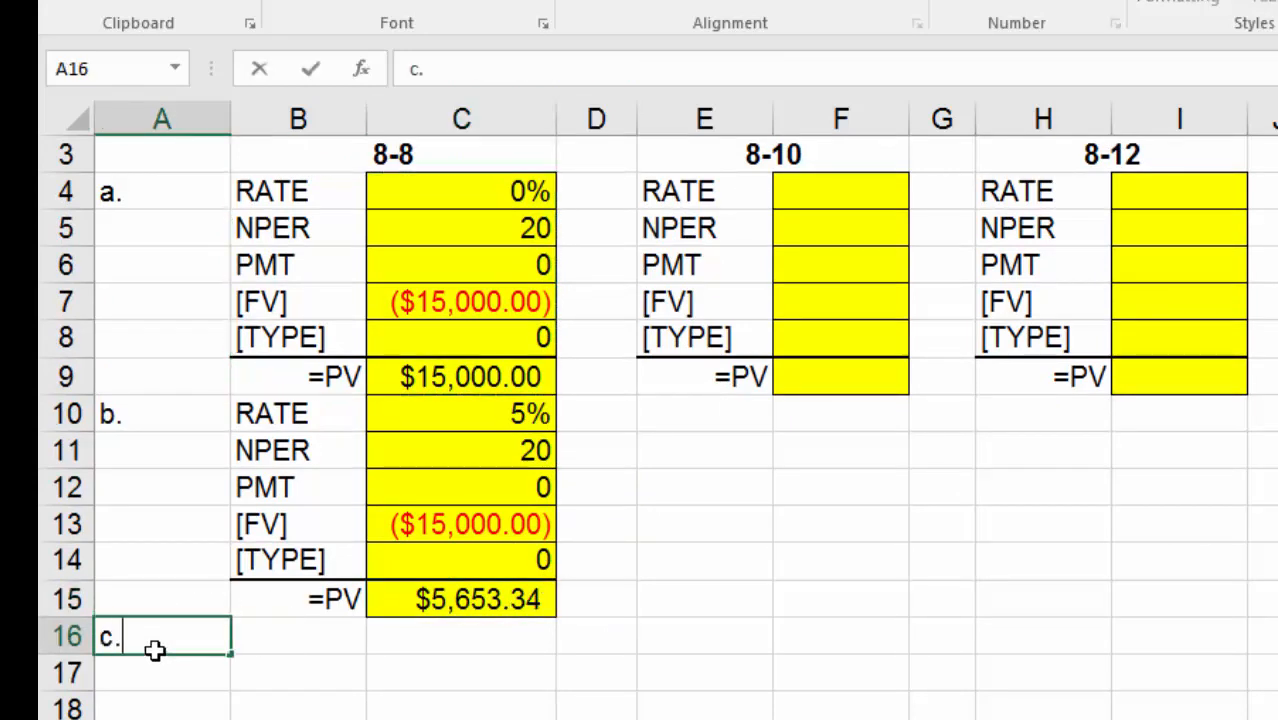
pyautogui.press('Tab')
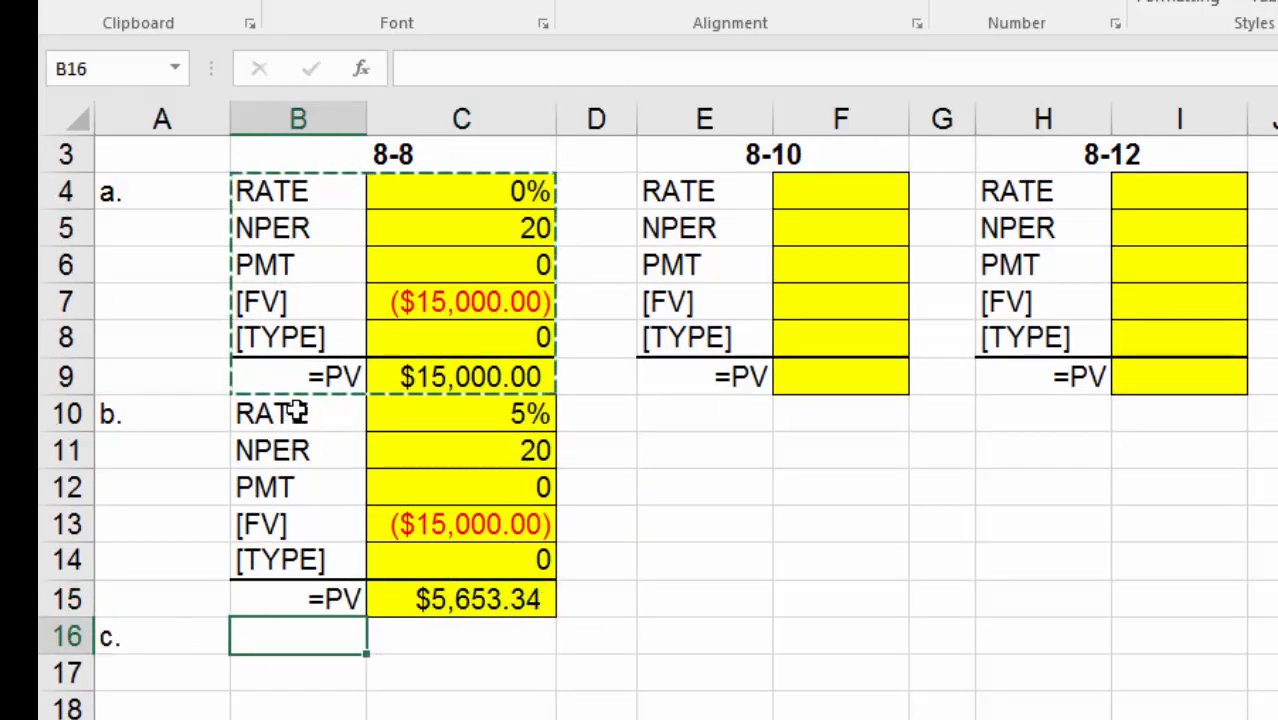
pyautogui.moveTo(297, 411); pyautogui.dragTo(487, 605)
pyautogui.hotkey('ctrl', 'c')
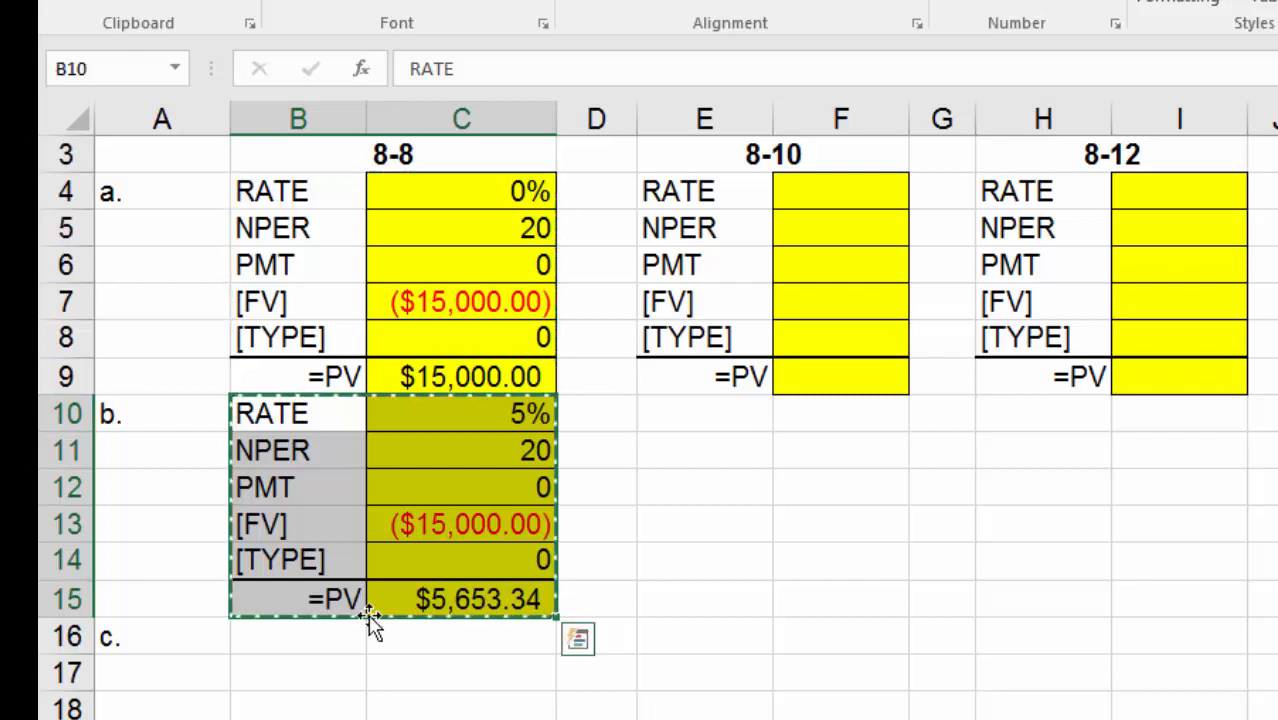
pyautogui.click(311, 628)
pyautogui.hotkey('ctrl', 'v')
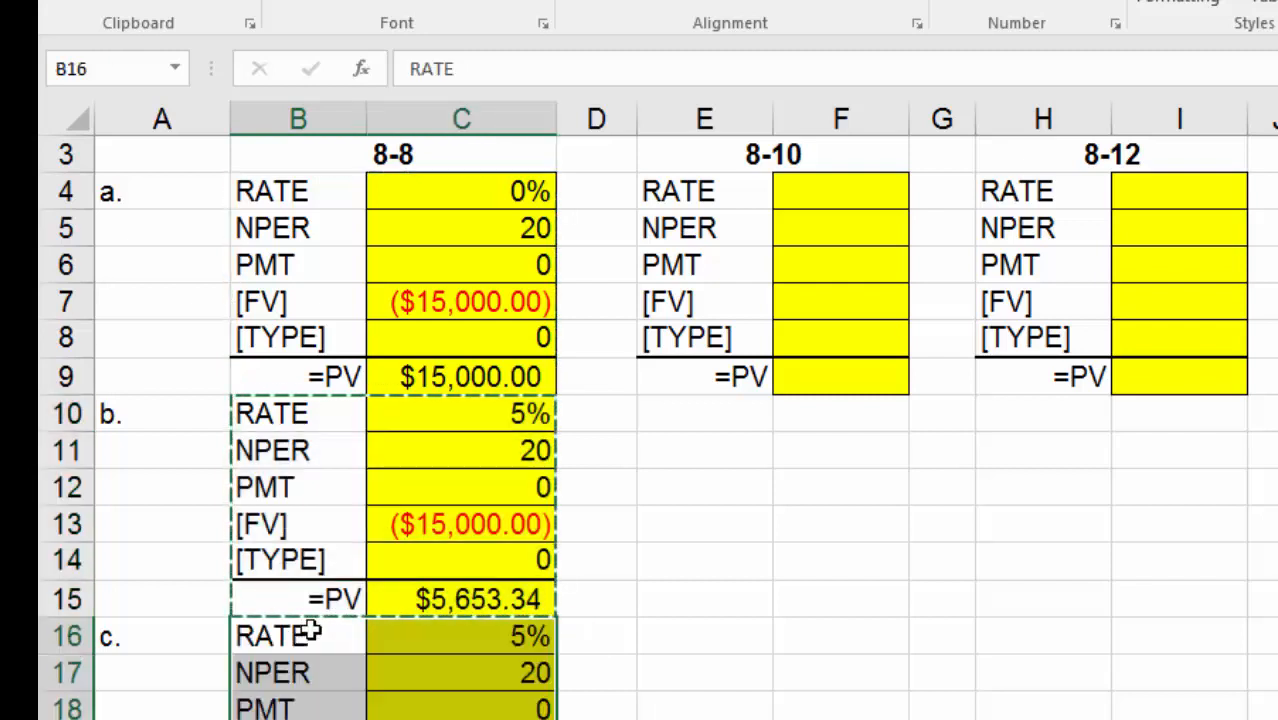
# Step: Set the RATE of part c to 10%
pyautogui.click(463, 641)
pyautogui.write('10')
pyautogui.press('Return')
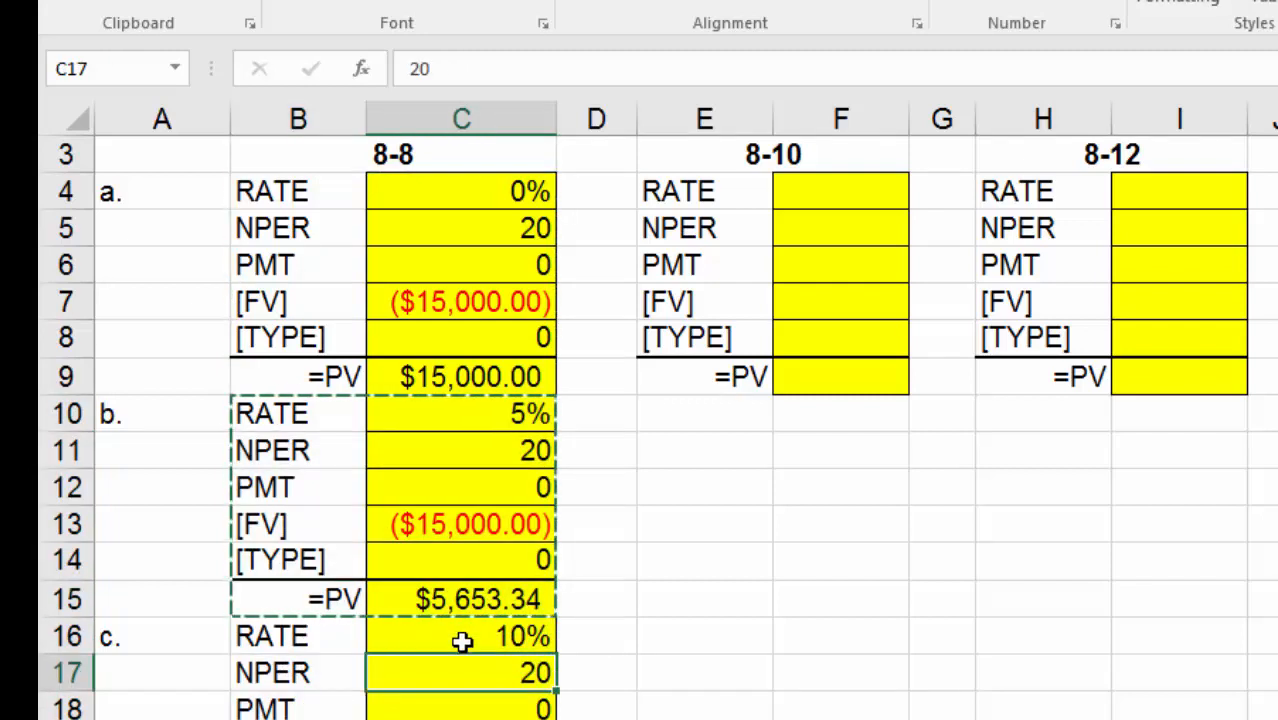
# Step: Label cell A22 "d." and copy part c's present value block into B22:C27
pyautogui.scroll(-1, 726, 556)
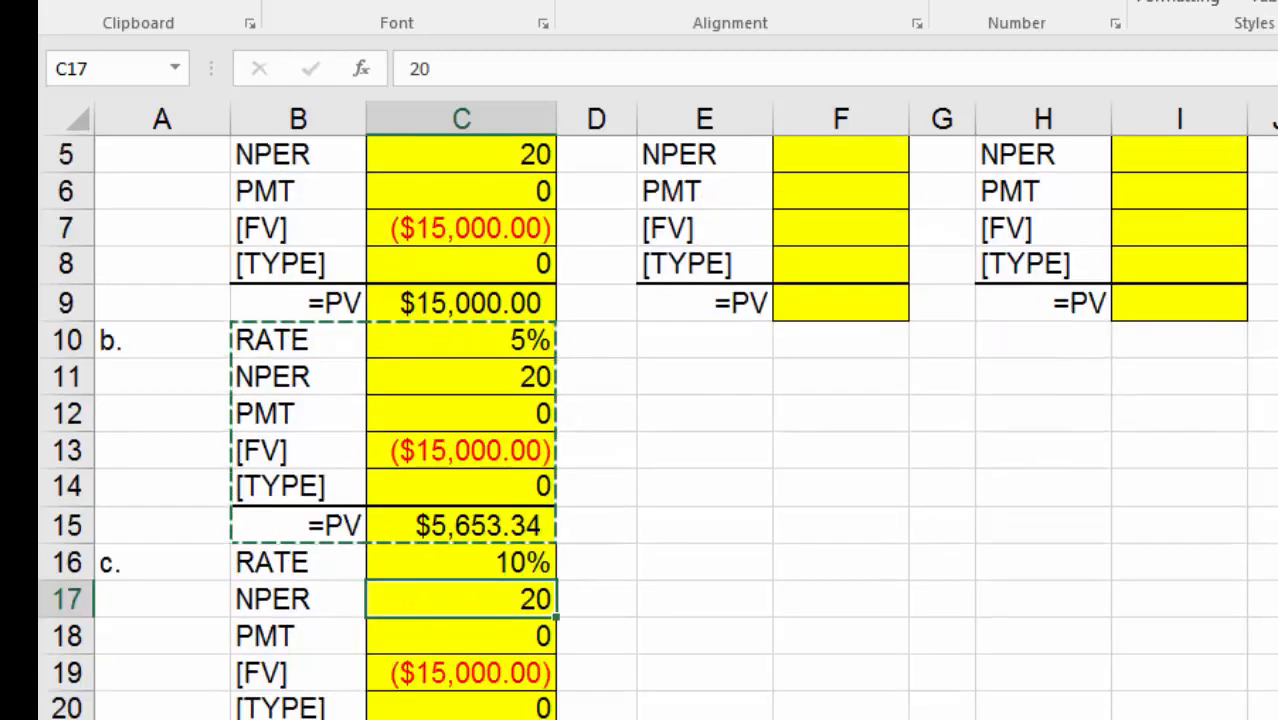
pyautogui.scroll(-2, 571, 298)
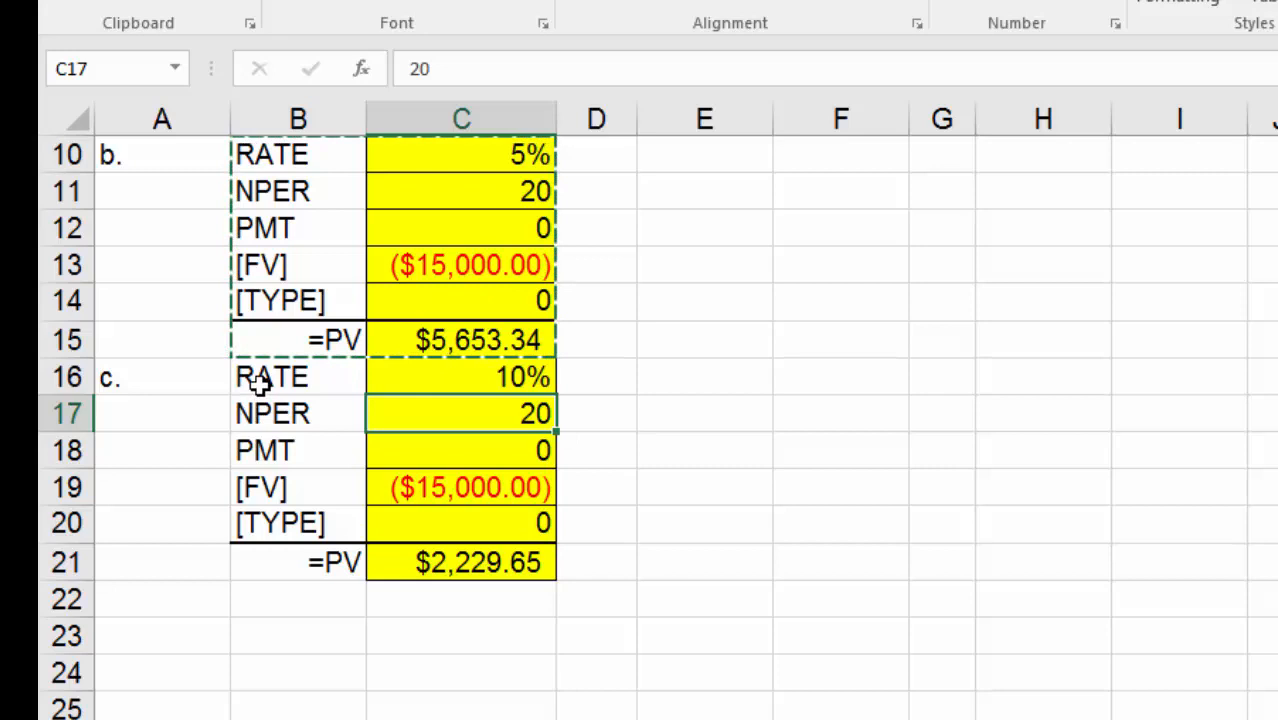
pyautogui.click(209, 592)
pyautogui.write('d.')
pyautogui.press('Tab')
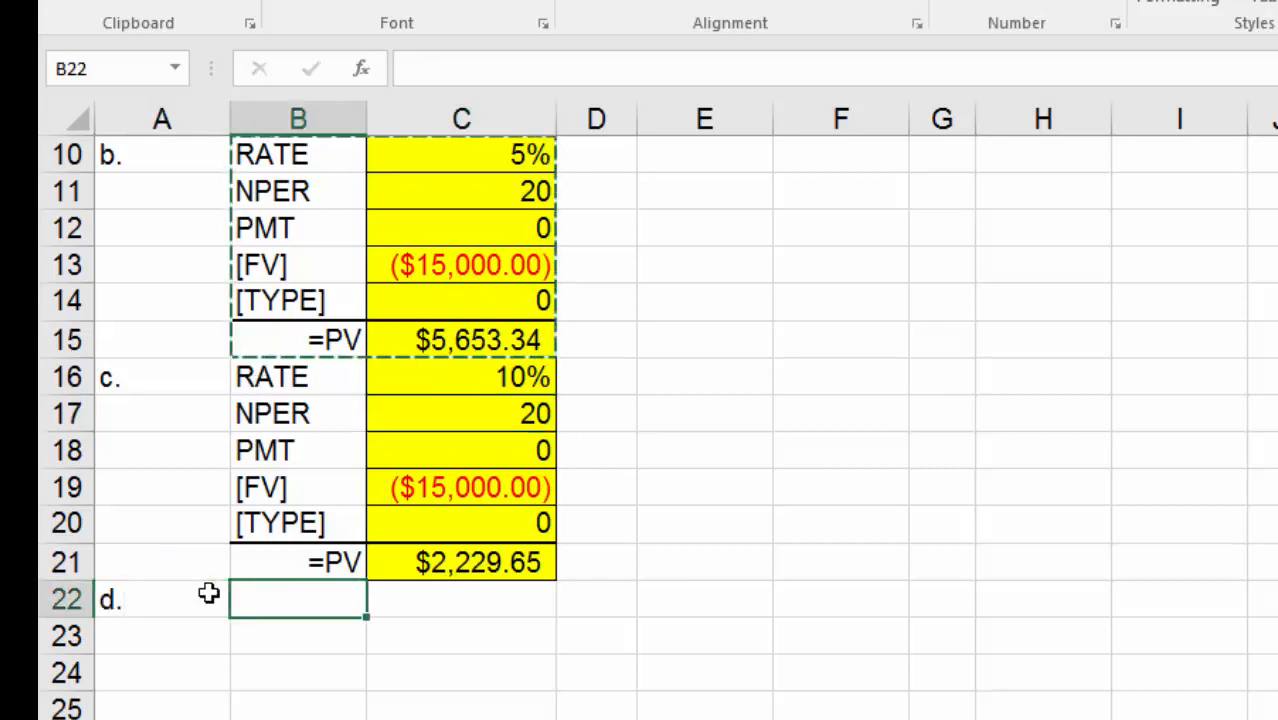
pyautogui.moveTo(272, 376); pyautogui.dragTo(502, 529)
pyautogui.click(257, 371)
pyautogui.click(660, 522)
pyautogui.moveTo(300, 378); pyautogui.dragTo(490, 563)
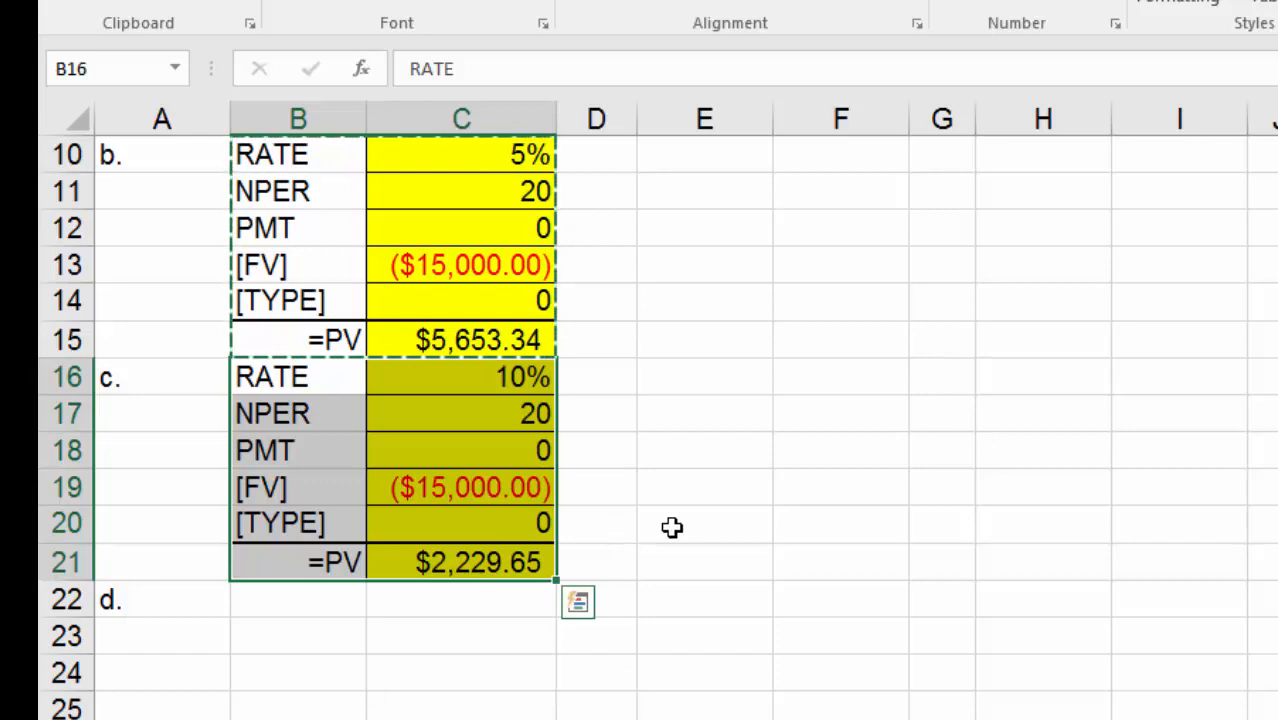
pyautogui.hotkey('ctrl', 'c')
pyautogui.click(344, 612)
pyautogui.hotkey('ctrl', 'v')
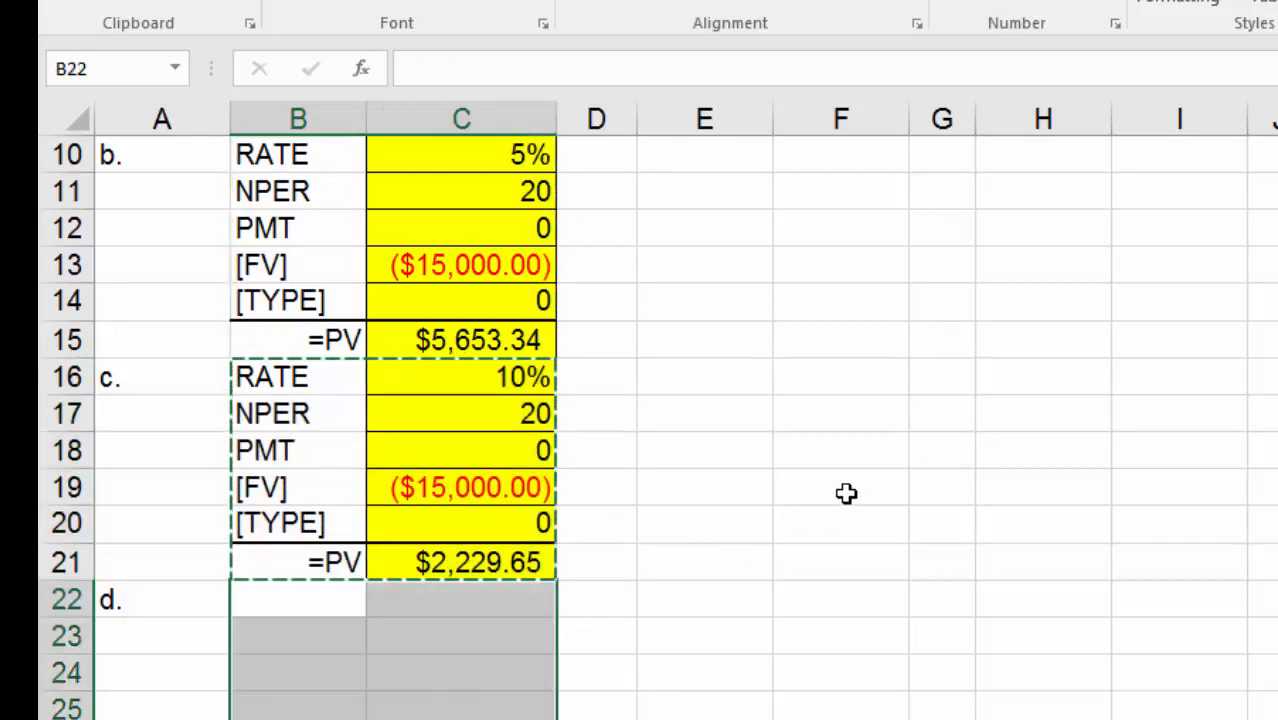
# Step: Set the RATE of part d to 20%
pyautogui.click(491, 593)
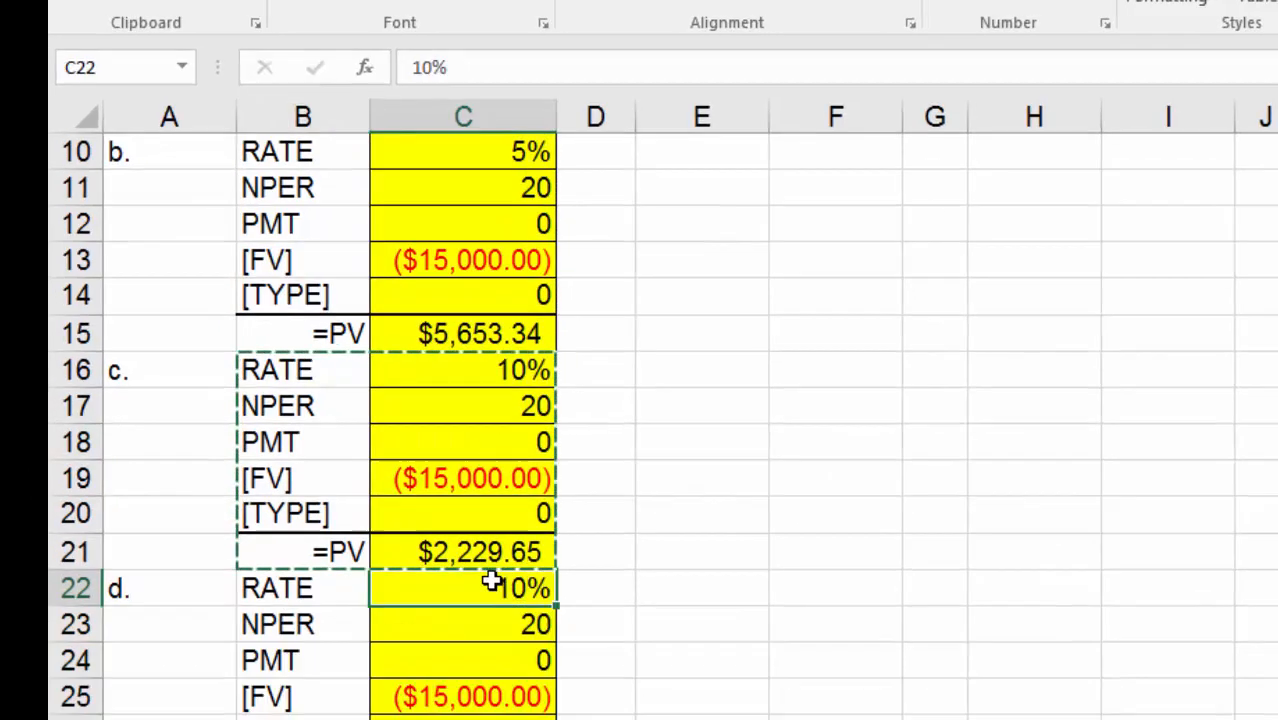
pyautogui.write('20')
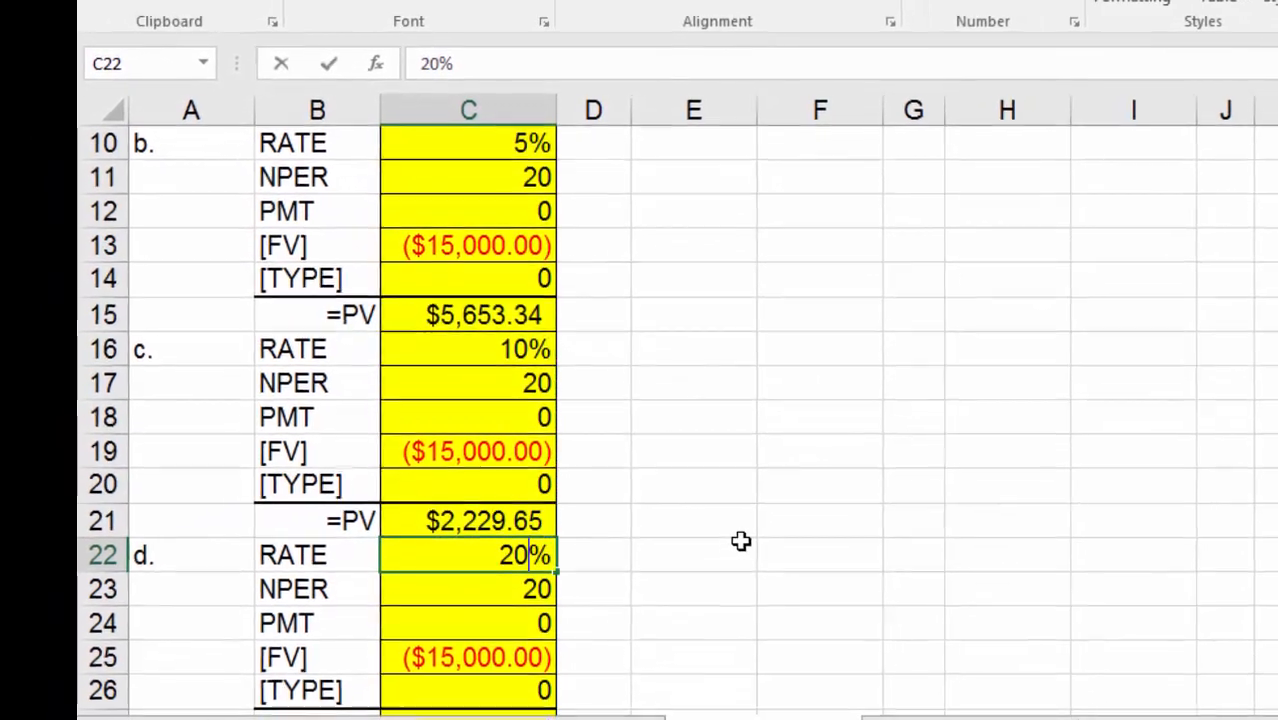
pyautogui.press('Return')
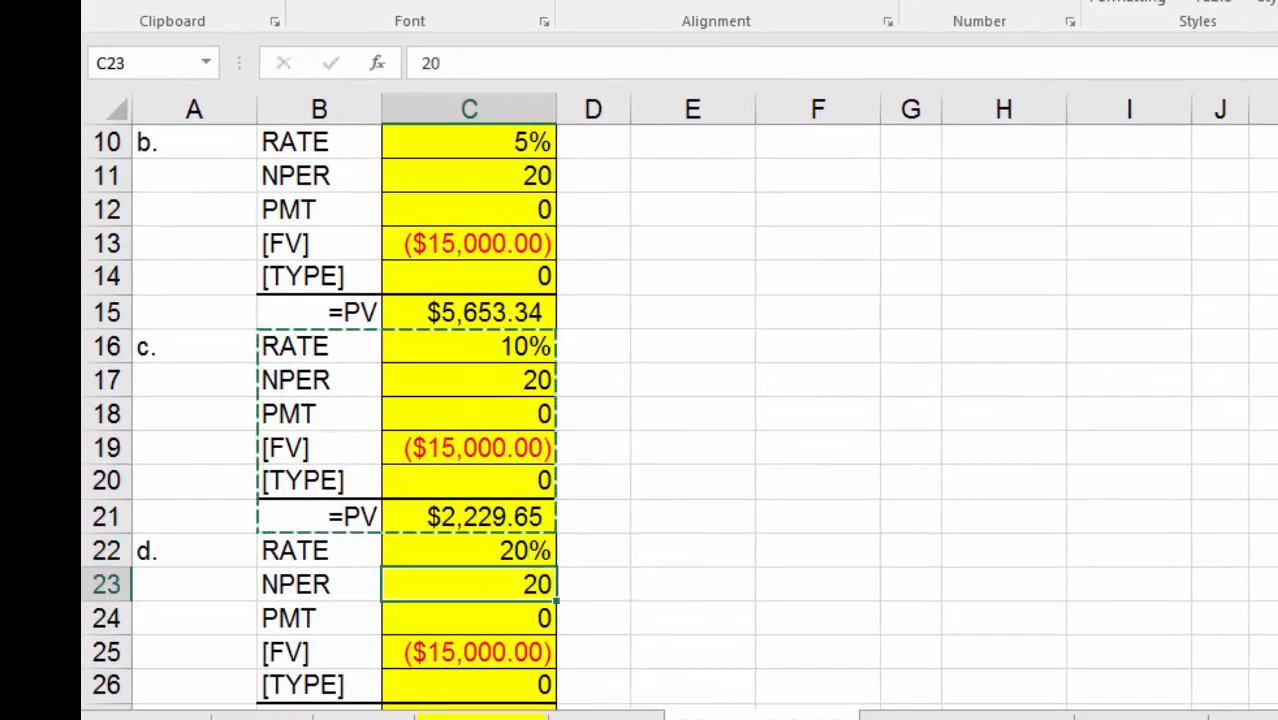
# Step: Examine the present value results of parts b, c and d, plus the empty 8-10 and 8-12 problem blocks
pyautogui.scroll(-1, 978, 570)
pyautogui.click(445, 686)
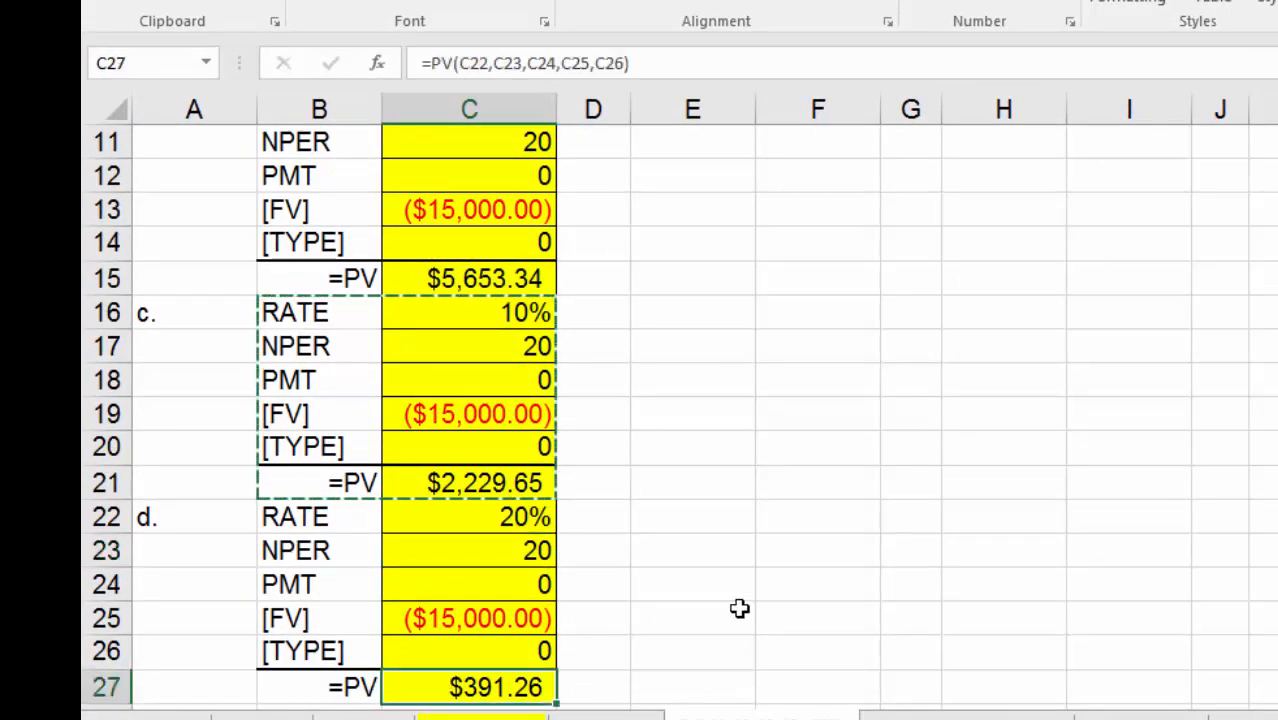
pyautogui.click(739, 608)
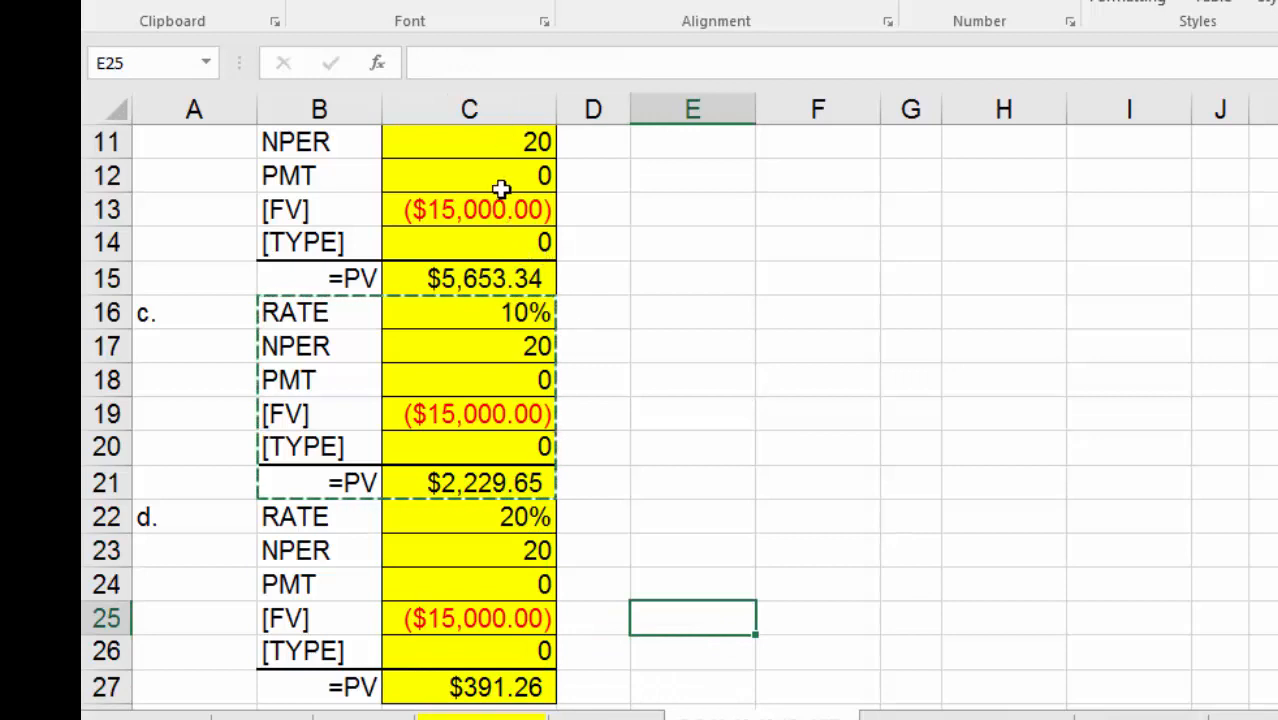
pyautogui.click(496, 276)
pyautogui.click(490, 478)
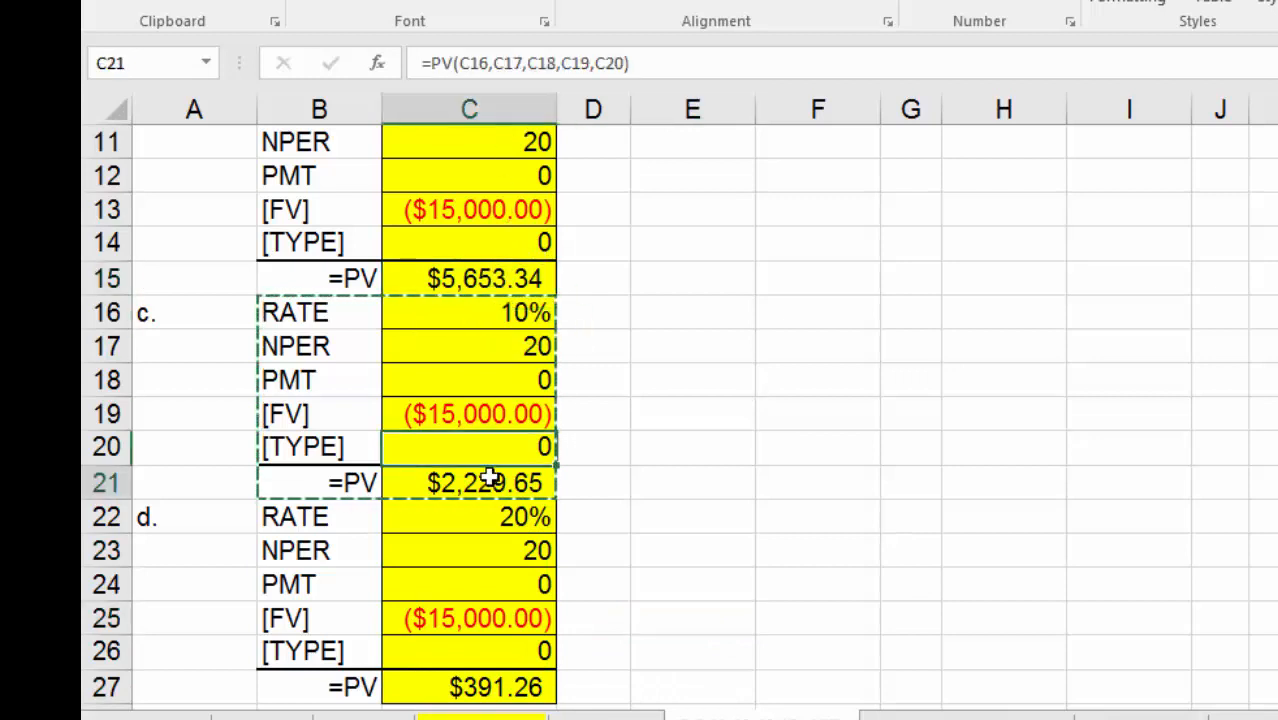
pyautogui.click(540, 690)
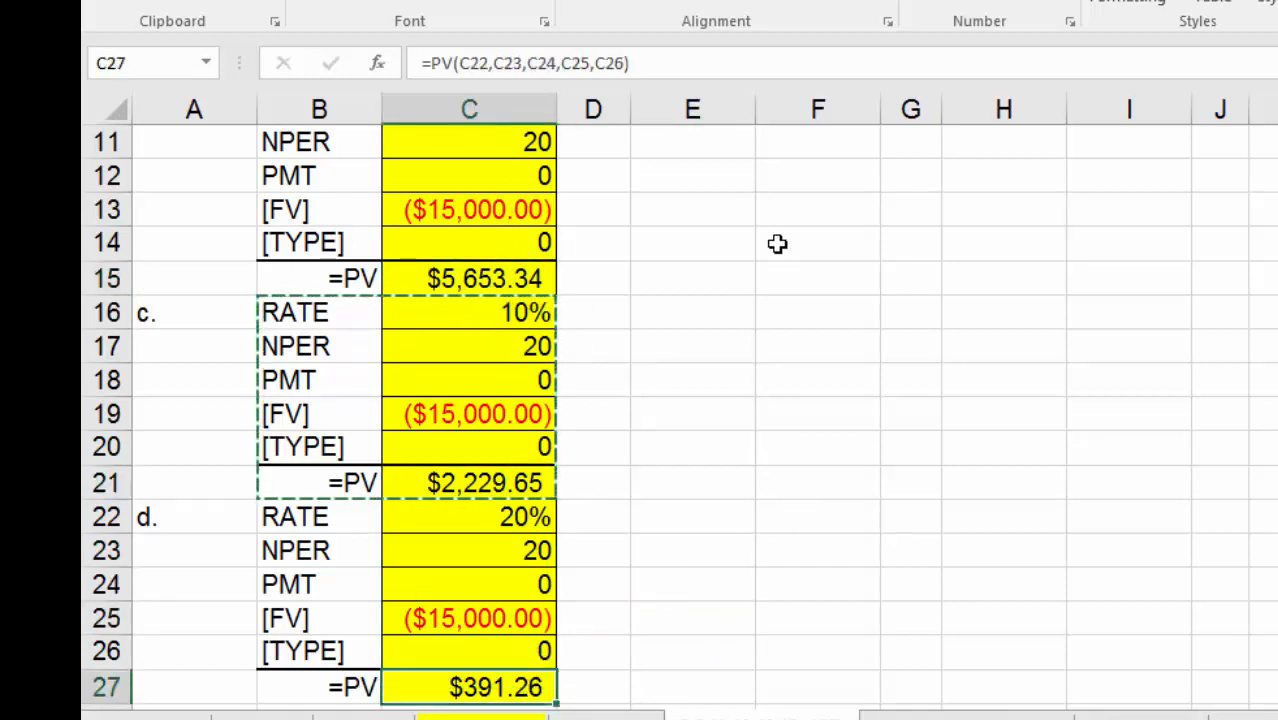
pyautogui.scroll(3, 680, 400)
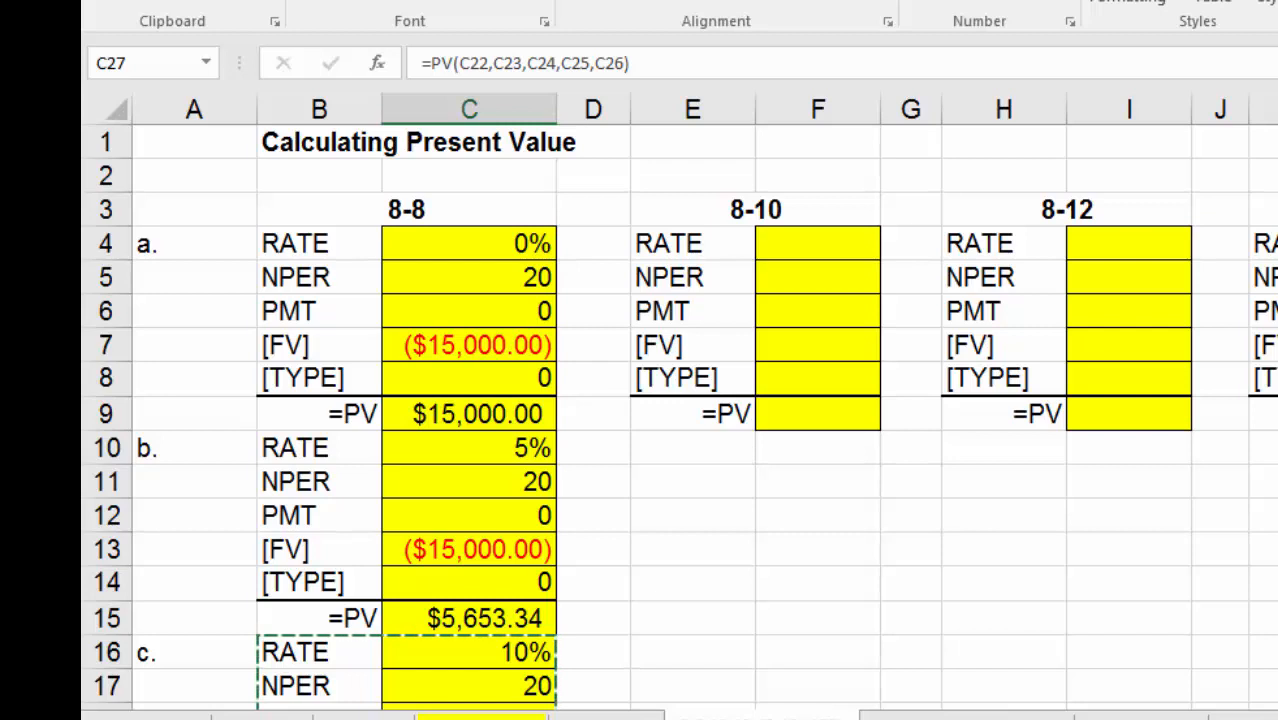
pyautogui.click(845, 197)
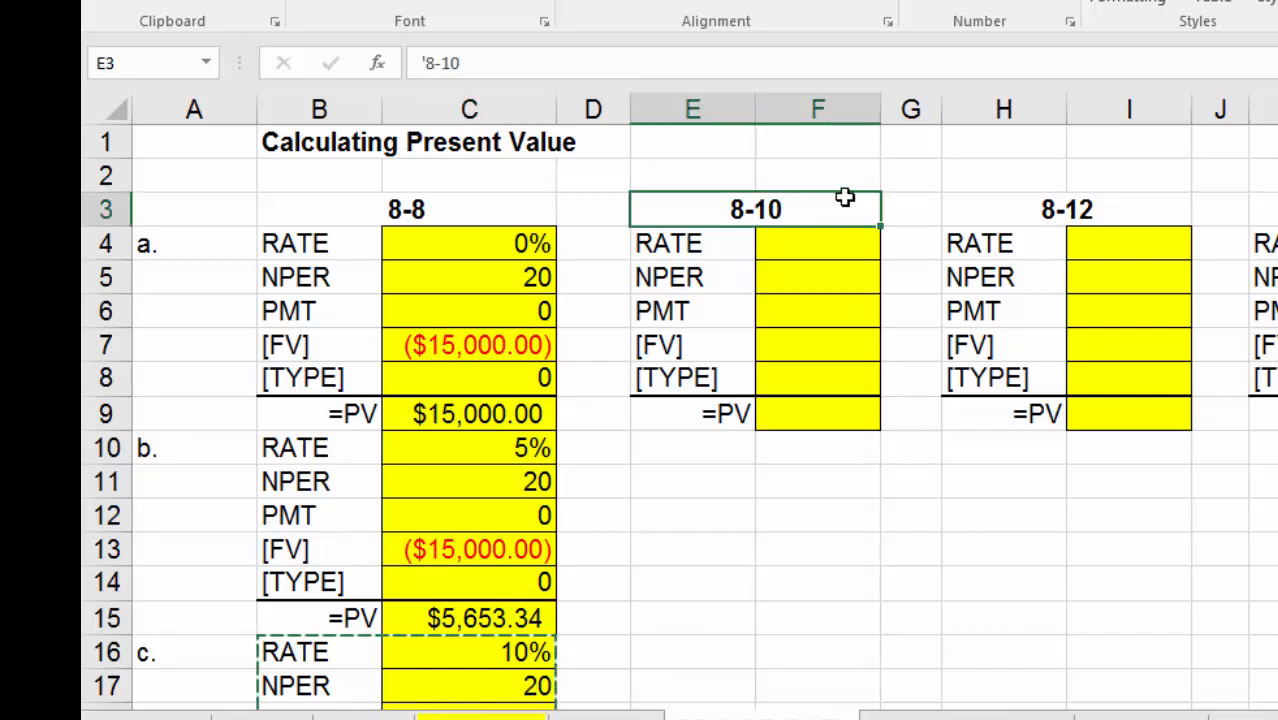
pyautogui.moveTo(845, 197); pyautogui.dragTo(844, 530)
pyautogui.click(1104, 559)
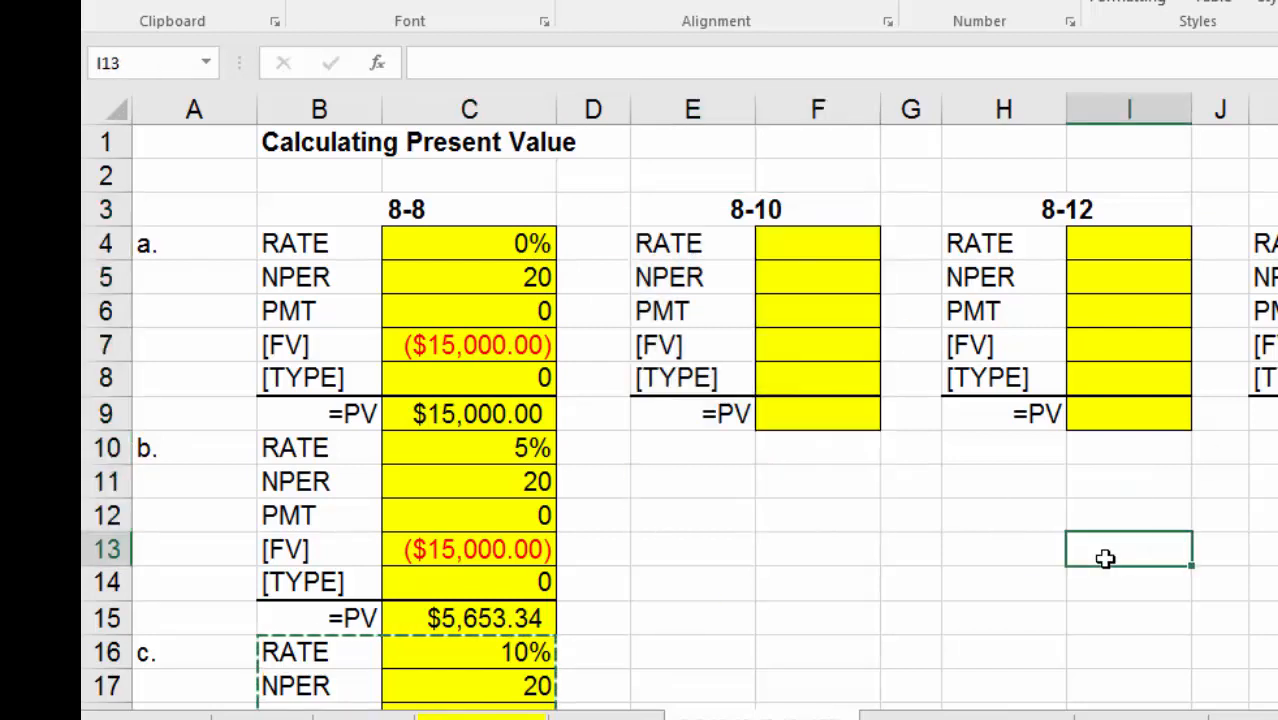
pyautogui.moveTo(1001, 189); pyautogui.dragTo(1172, 424)
pyautogui.click(1181, 511)
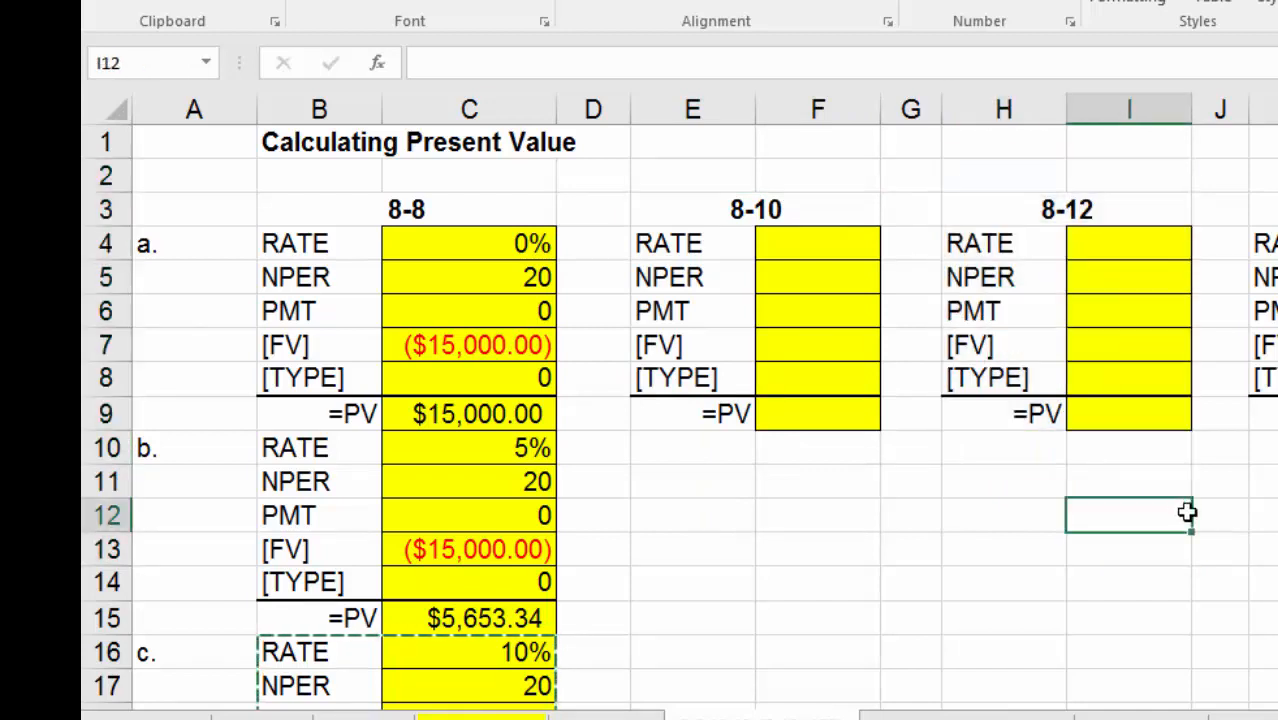
# Step: Add the label "Annuity" in K2 above the 8-13 problem block
pyautogui.hscroll(2, 700, 400)
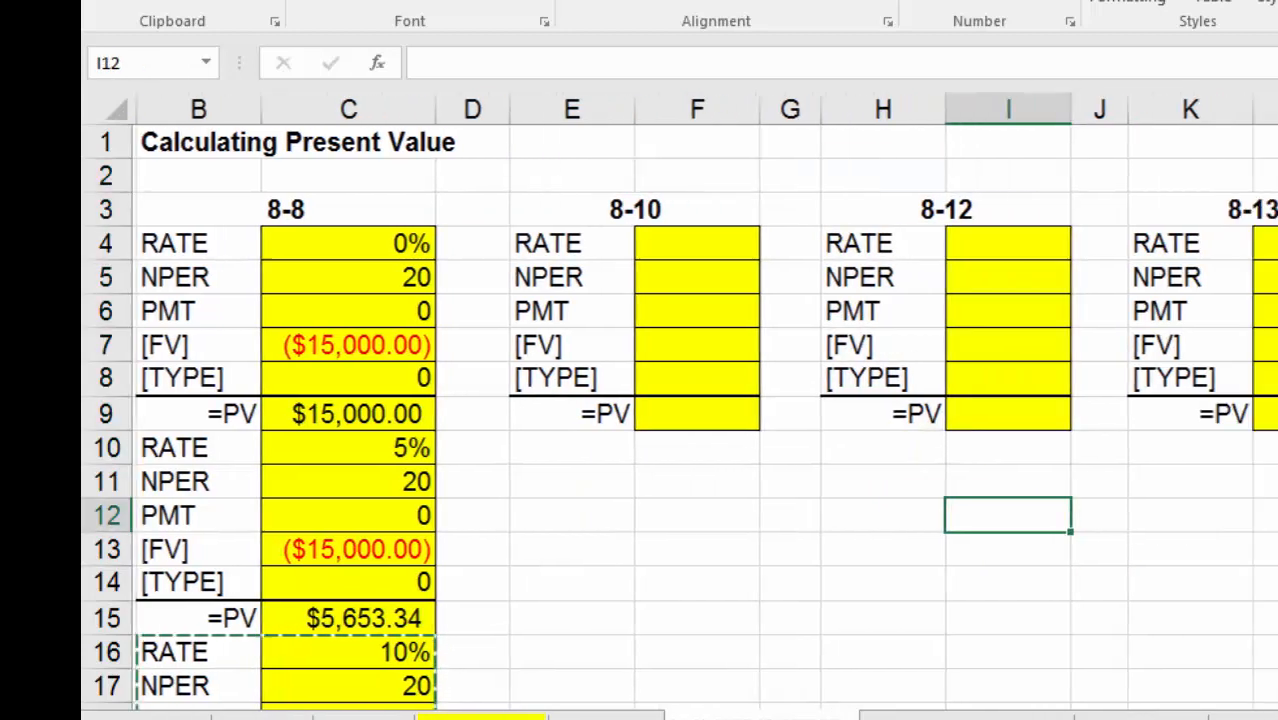
pyautogui.click(1085, 172)
pyautogui.write('An')
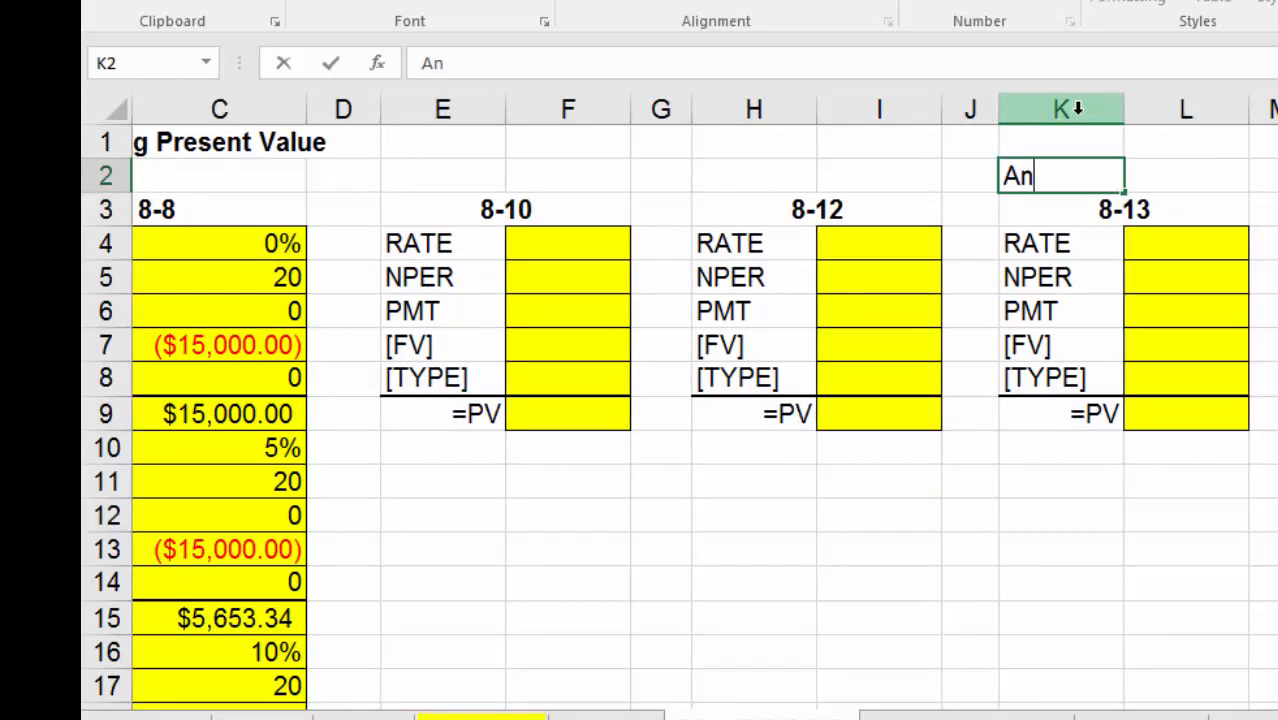
pyautogui.write('nuity')
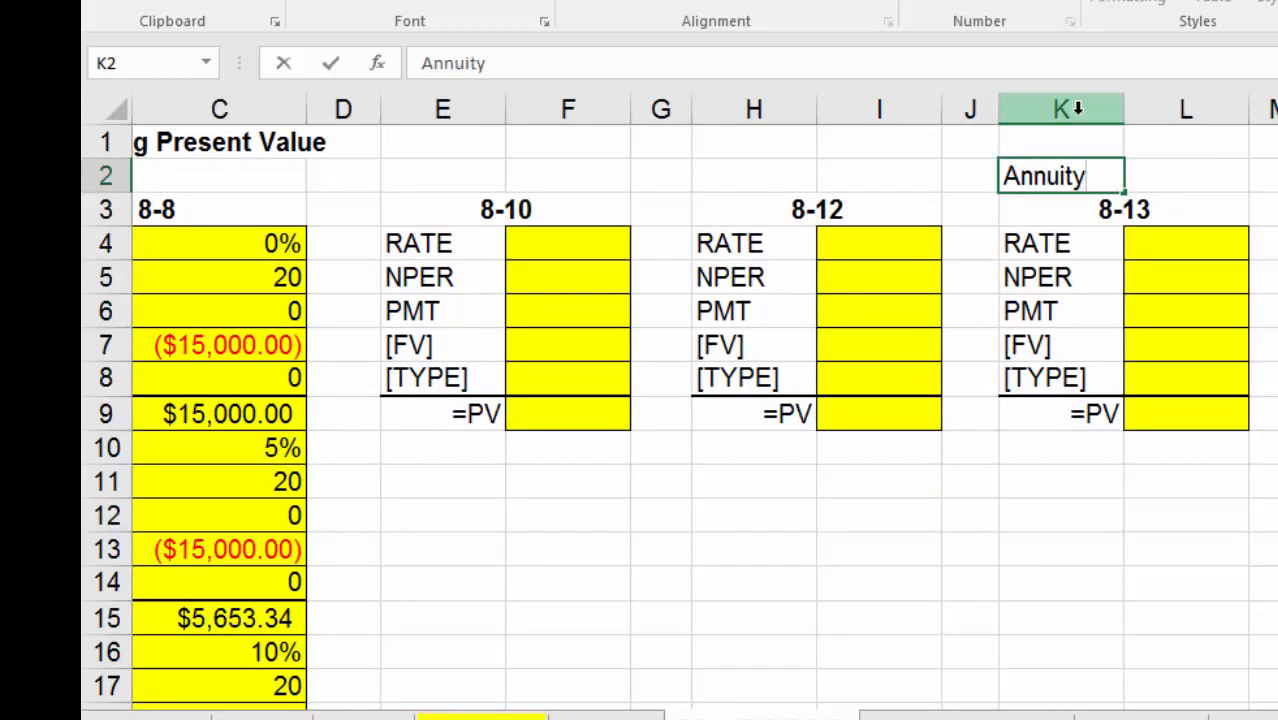
pyautogui.press('Return')
# Step: Enter a RATE of 0.04 in percent format and an NPER of 10 for problem 8-13
pyautogui.press('Return')
pyautogui.press('Tab')
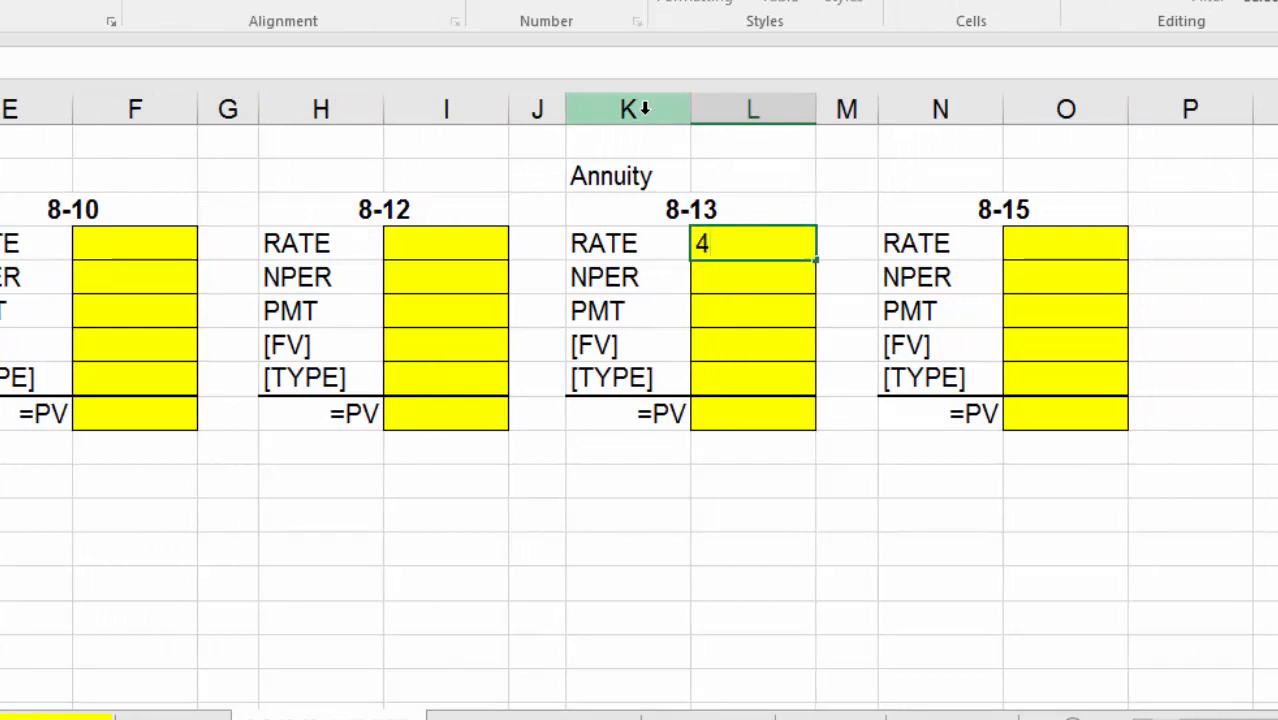
pyautogui.write('04')
pyautogui.press('Return')
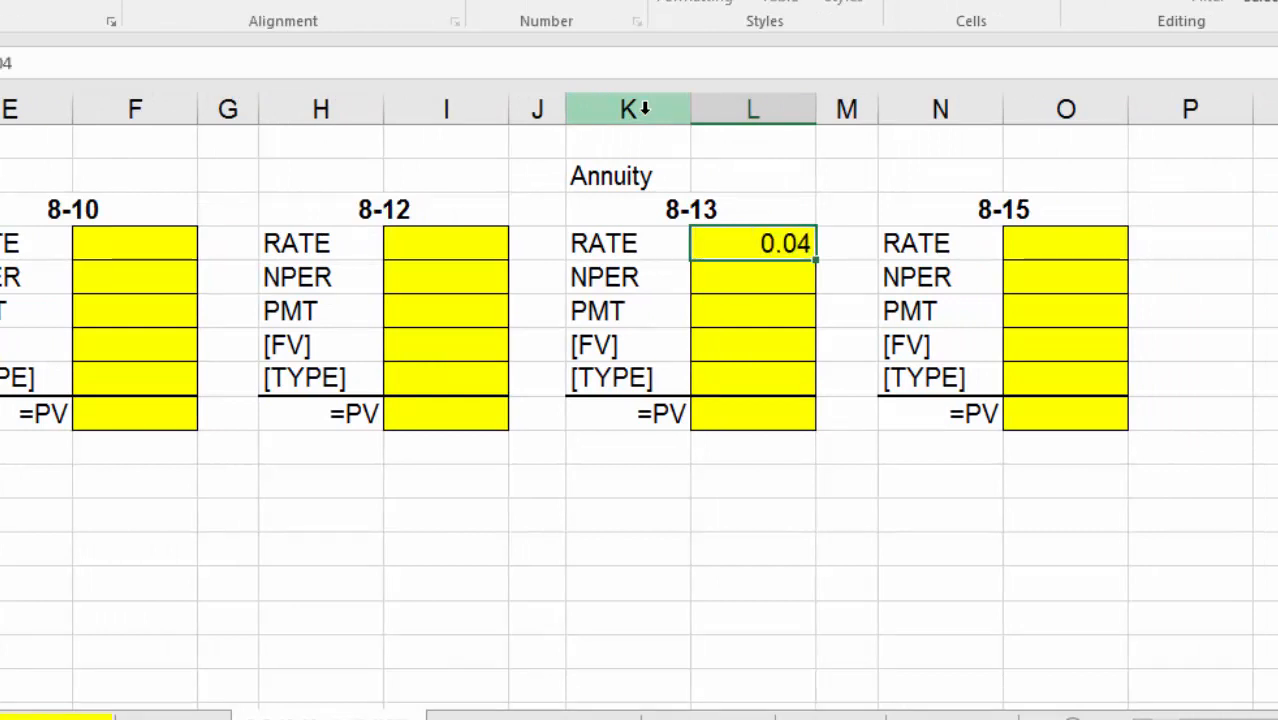
pyautogui.press('Up')
pyautogui.hotkey('ctrl', 'shift', '5')
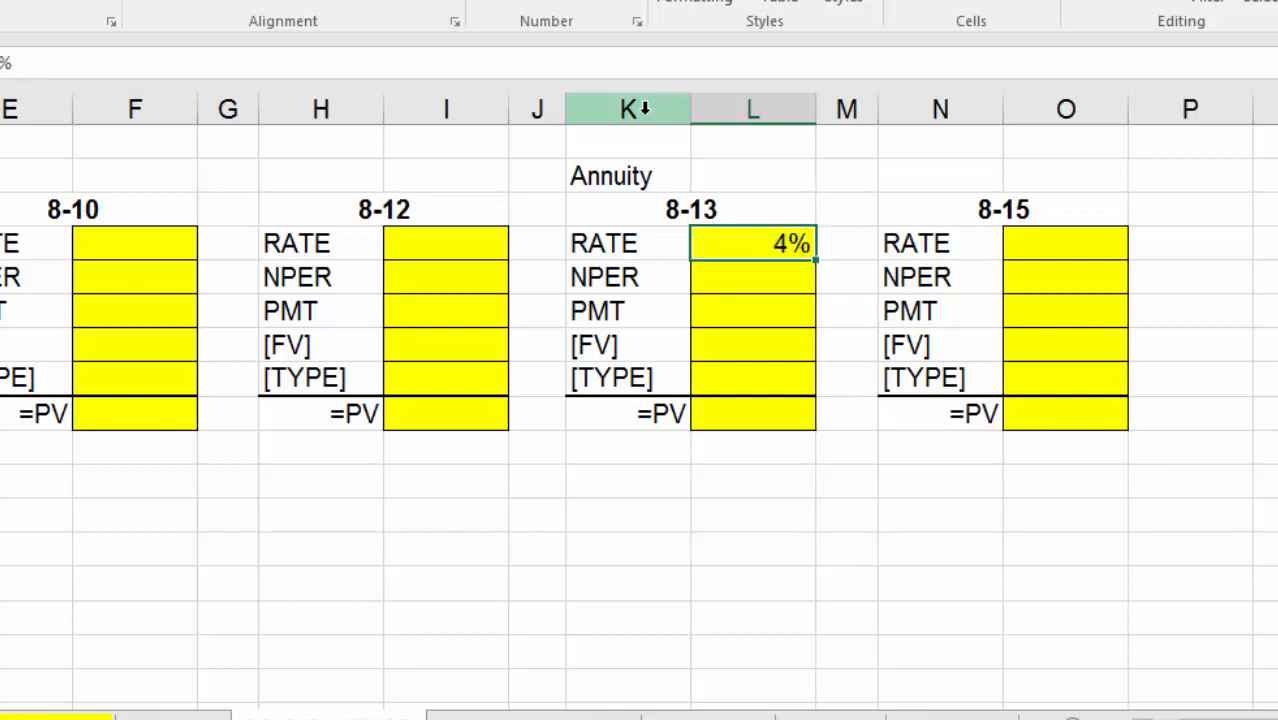
pyautogui.press('Down')
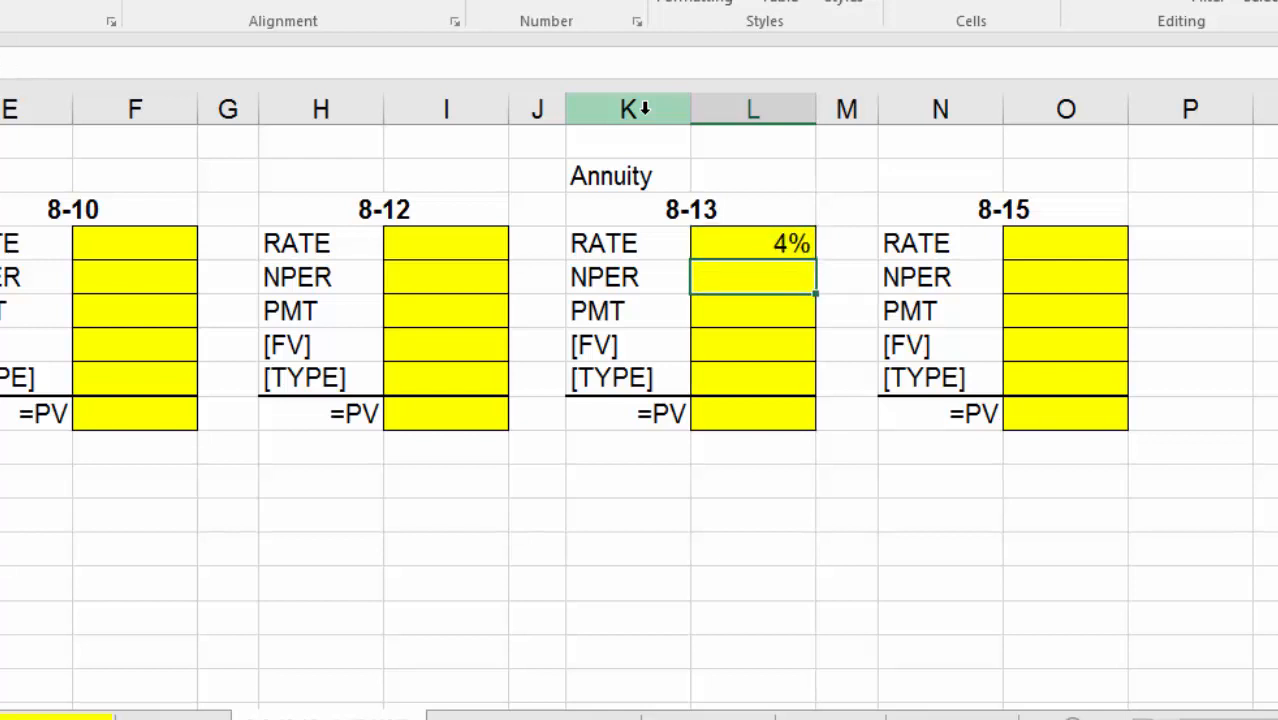
pyautogui.write('10')
pyautogui.press('Return')
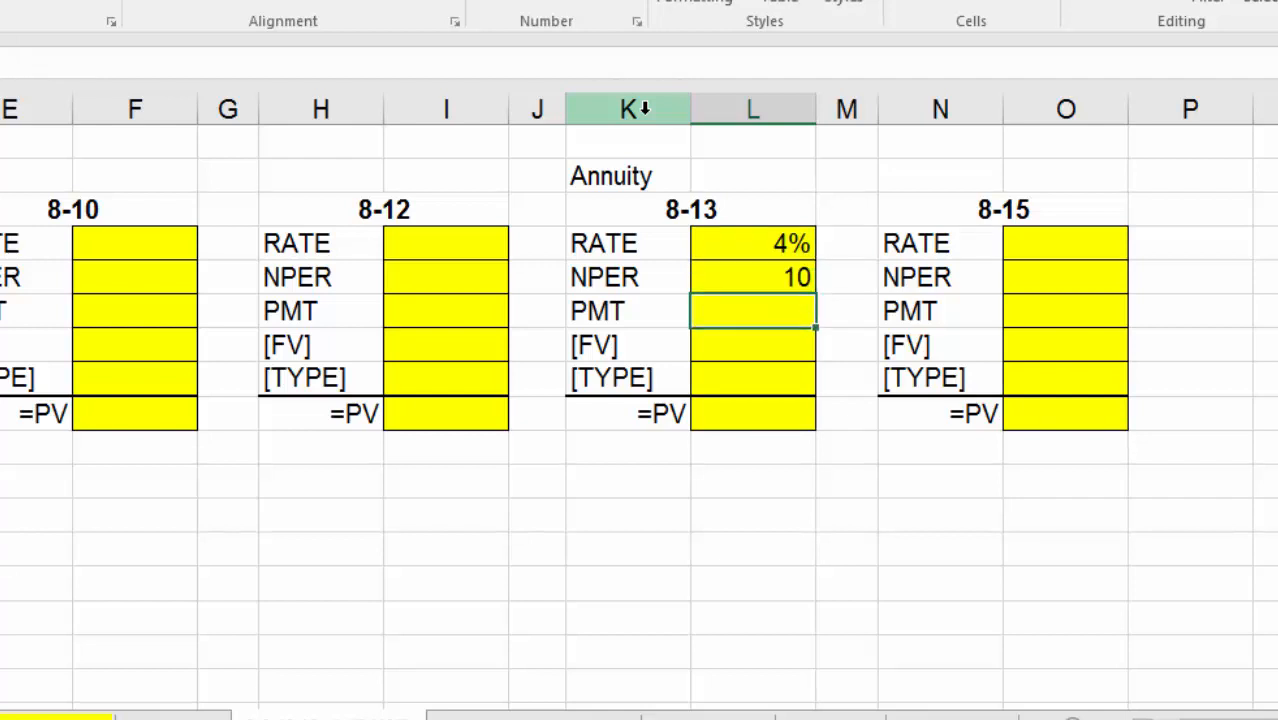
# Step: Enter a PMT of 2000 in currency format and an FV of 0 for problem 8-13
pyautogui.write('2000')
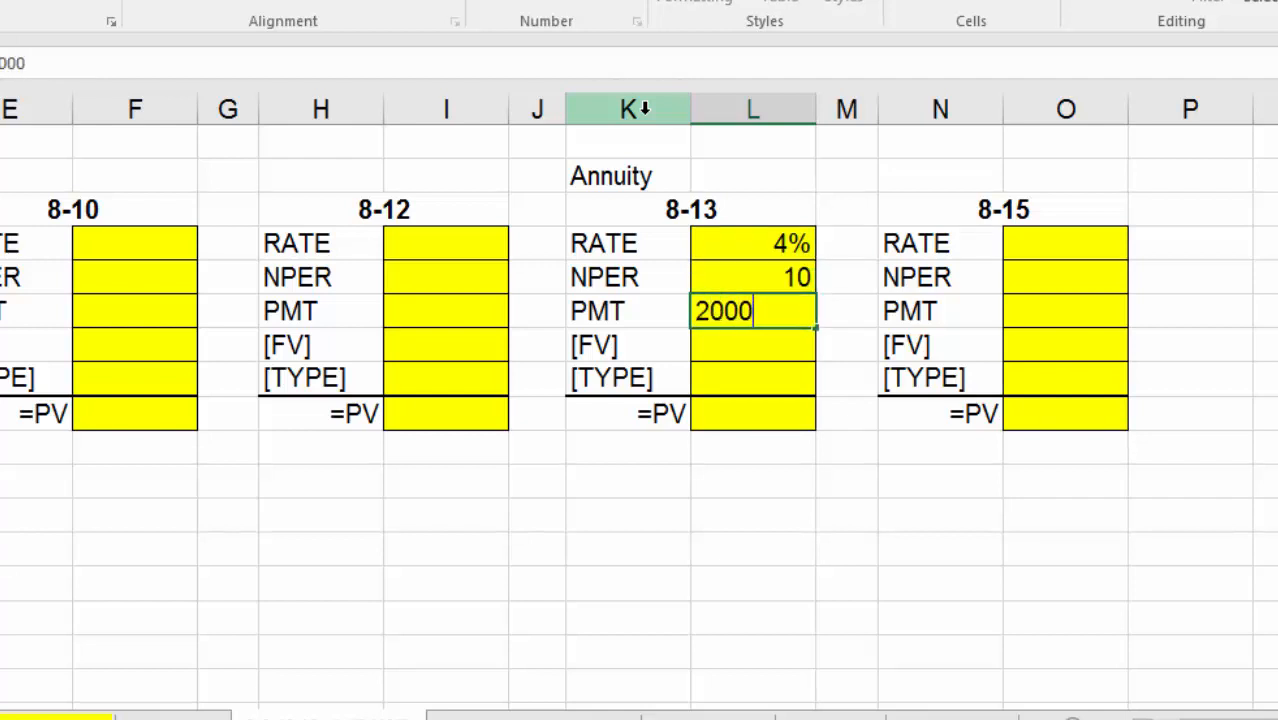
pyautogui.press('Return')
pyautogui.press('Up')
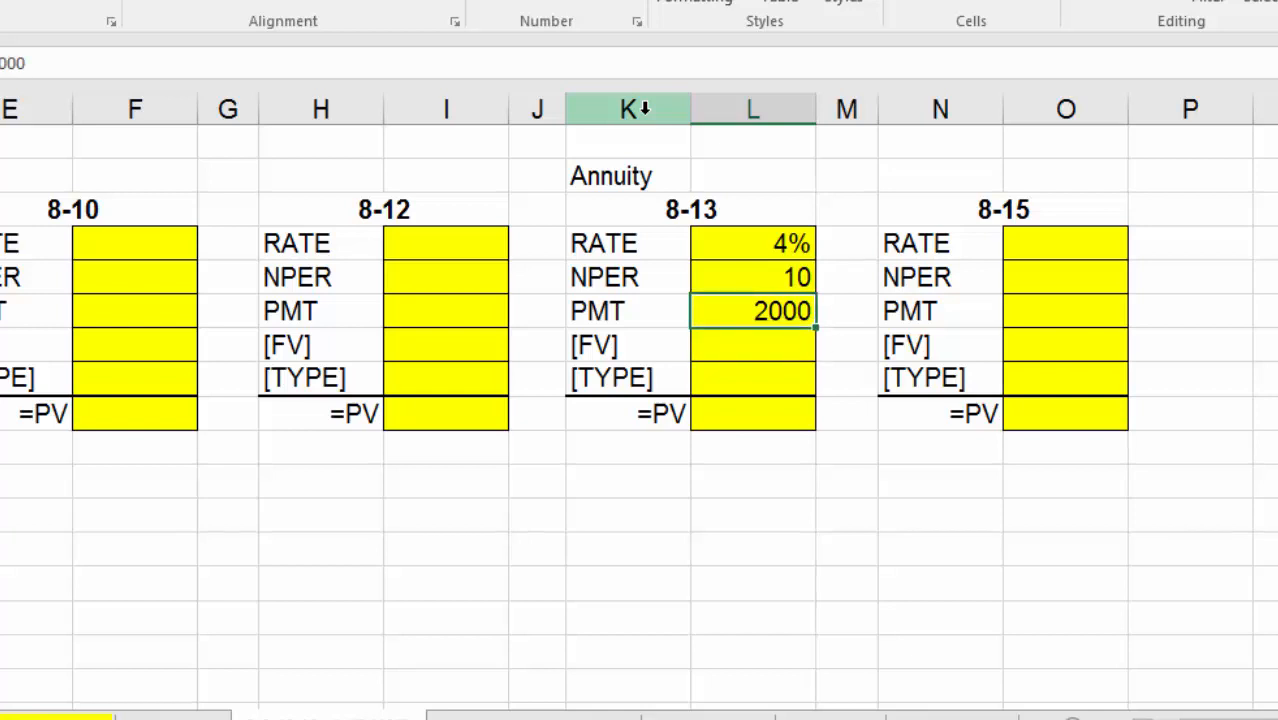
pyautogui.hotkey('ctrl', 'shift', '4')
pyautogui.press('Down')
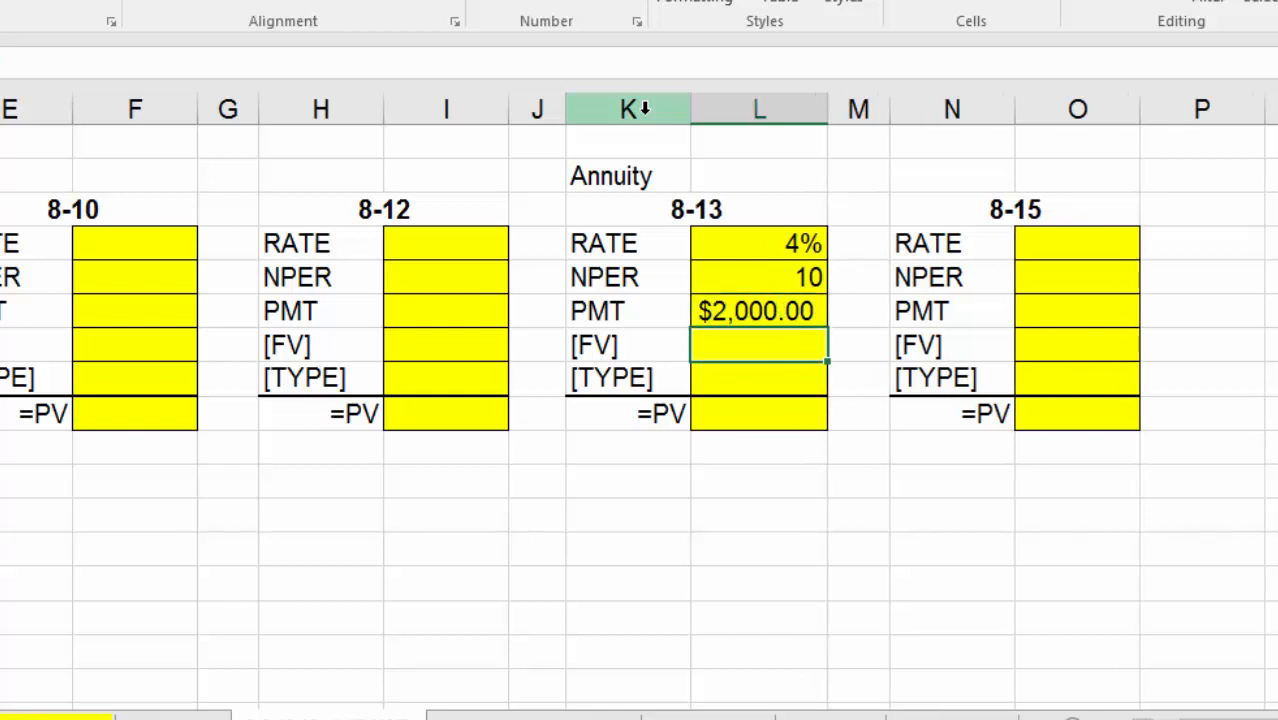
pyautogui.write('0')
pyautogui.press('Return')
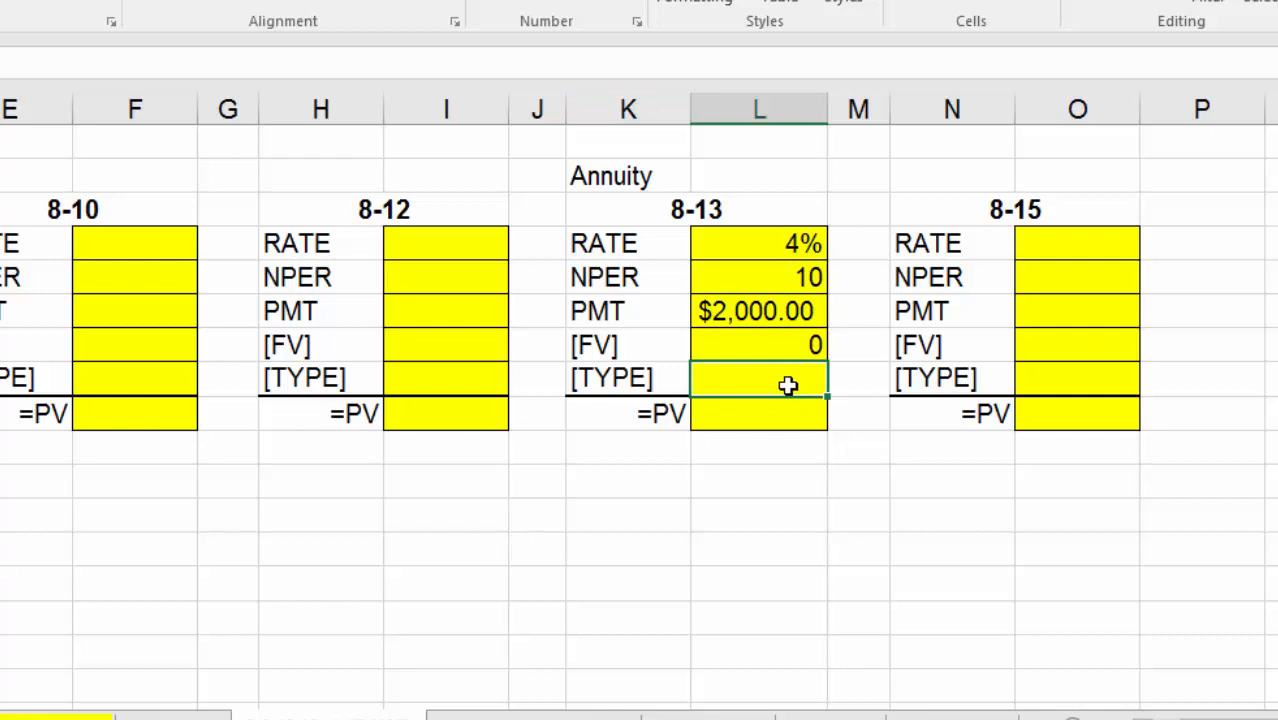
# Step: Enter a TYPE of 0 for annuity problem 8-13
pyautogui.write('0')
pyautogui.click(866, 556)
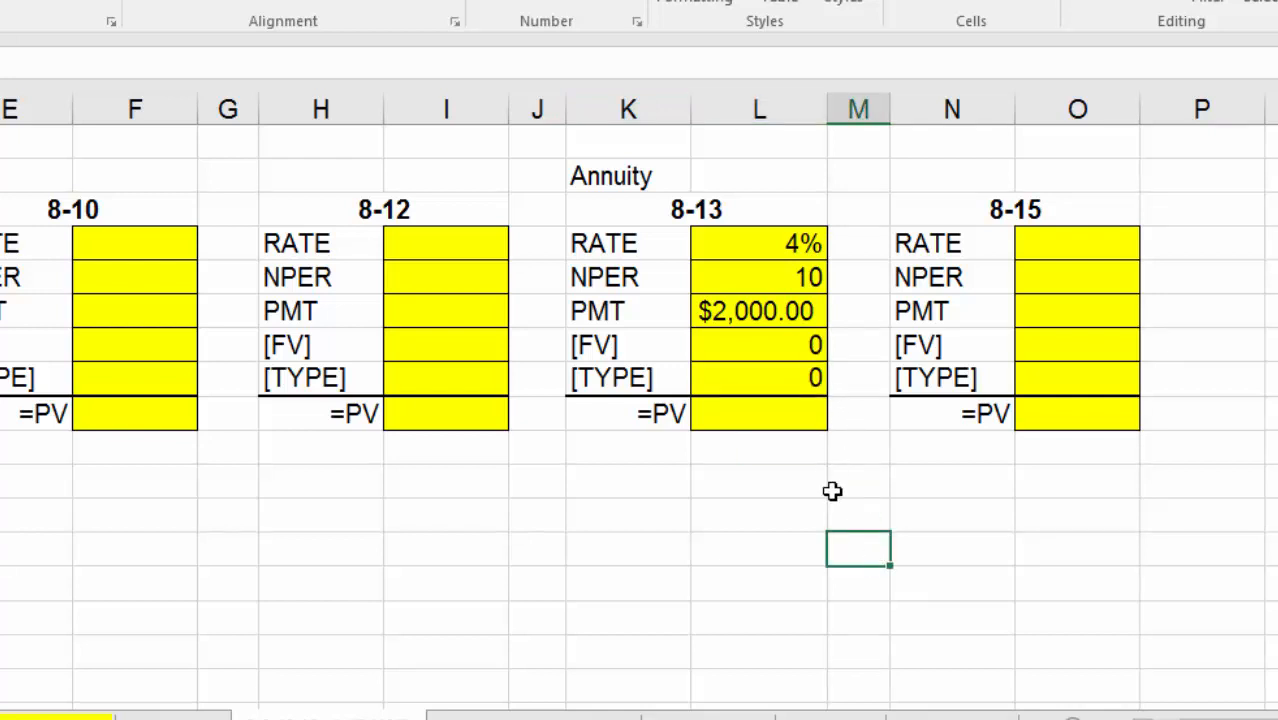
pyautogui.click(818, 376)
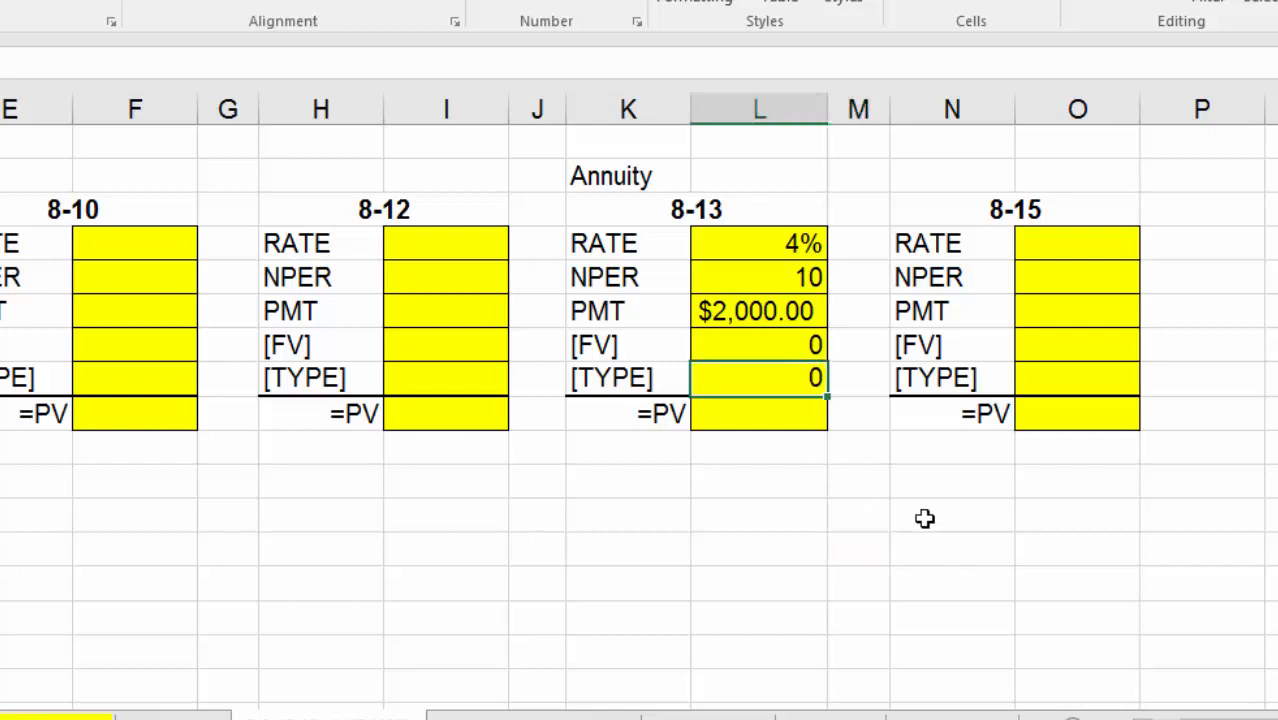
pyautogui.write('1')
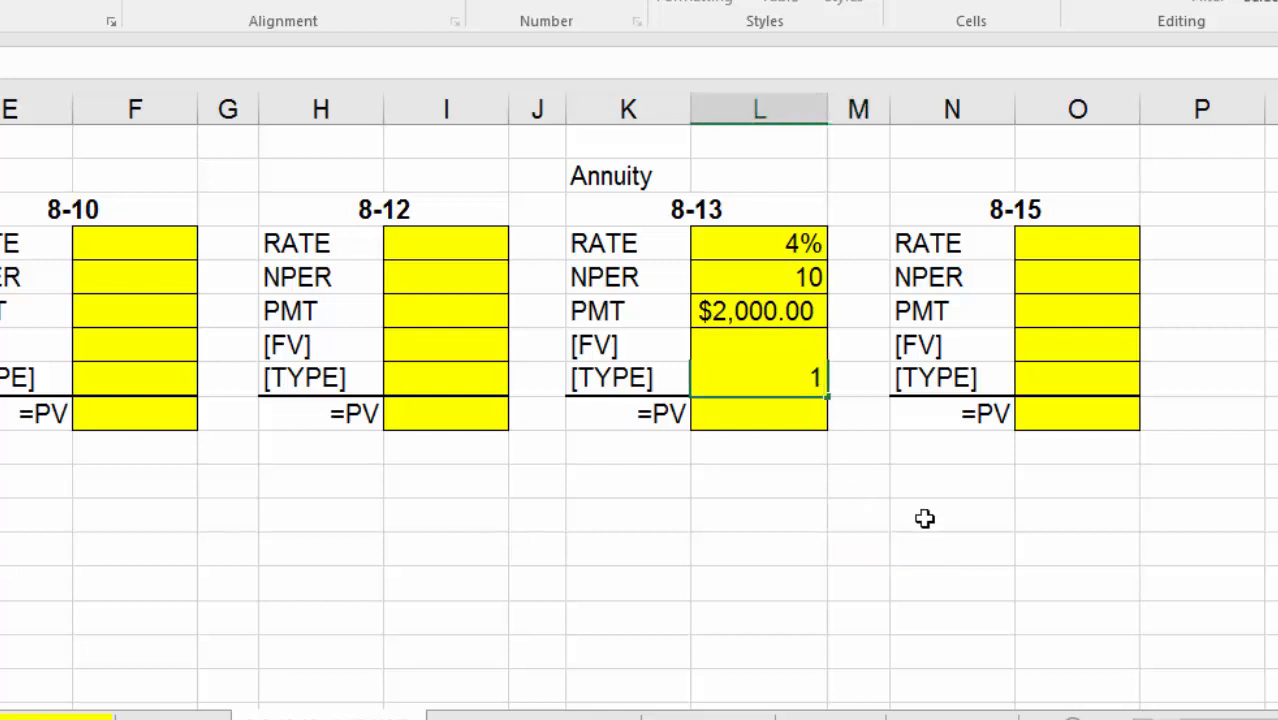
pyautogui.press('Return')
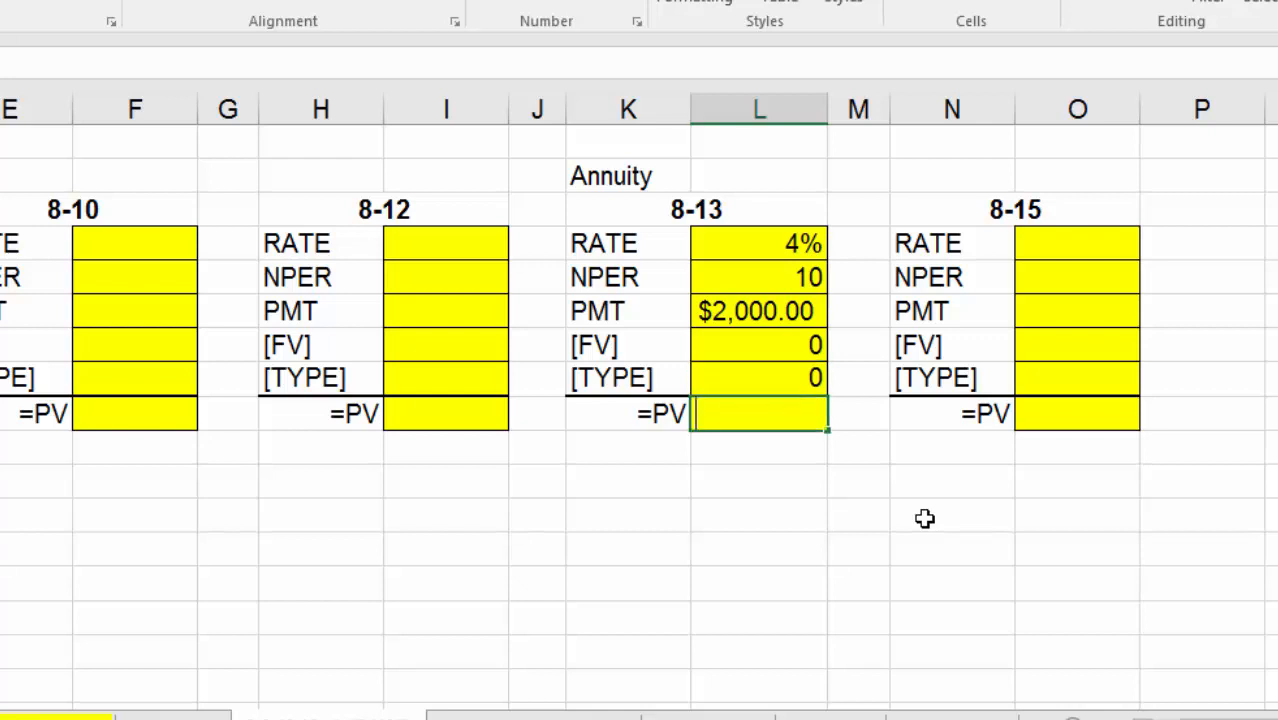
# Step: Calculate the present value of problem 8-13 in L9 with the formula =PV(L4,L5,L6,L7,L8)
pyautogui.write('=pv(')
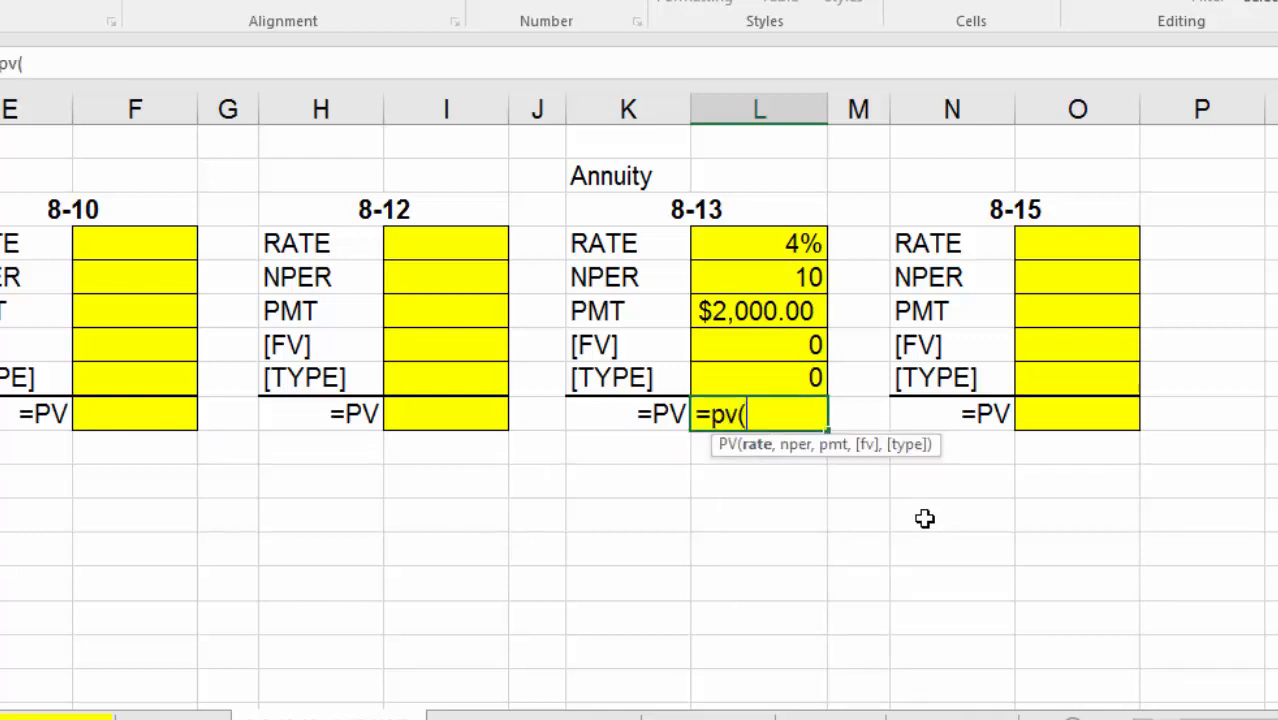
pyautogui.click(800, 244)
pyautogui.write(',')
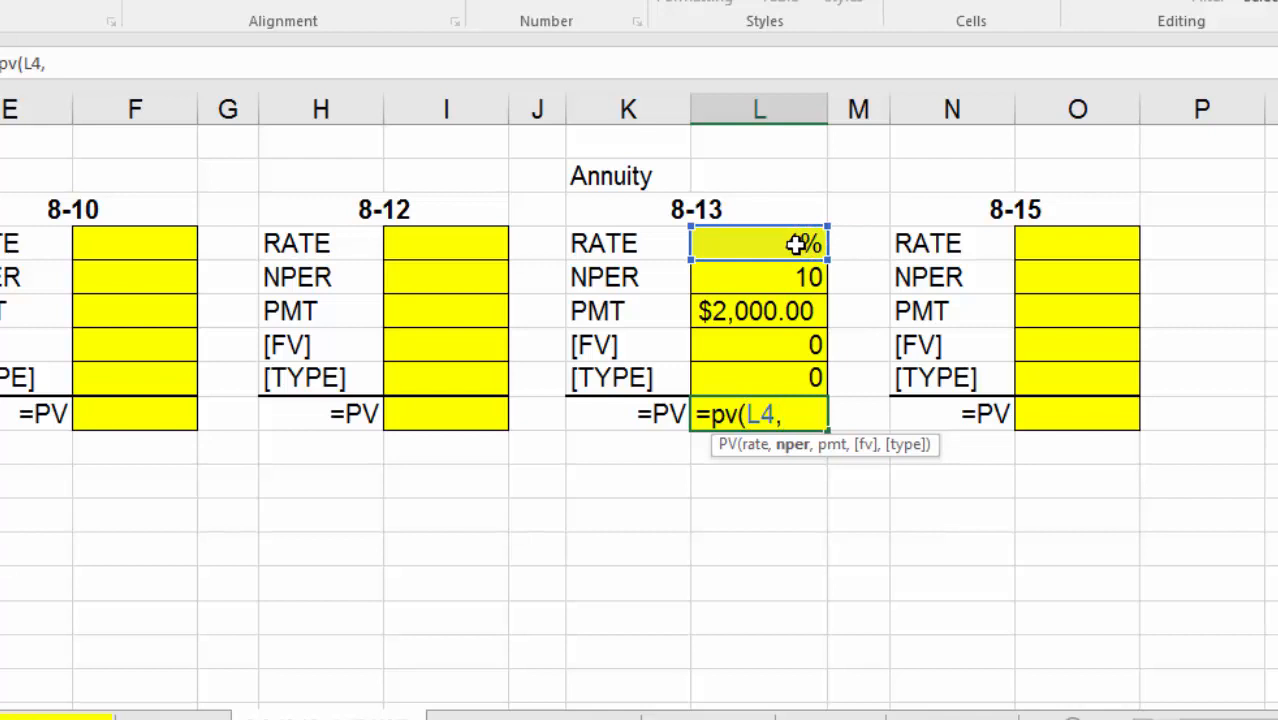
pyautogui.click(790, 277)
pyautogui.write(',')
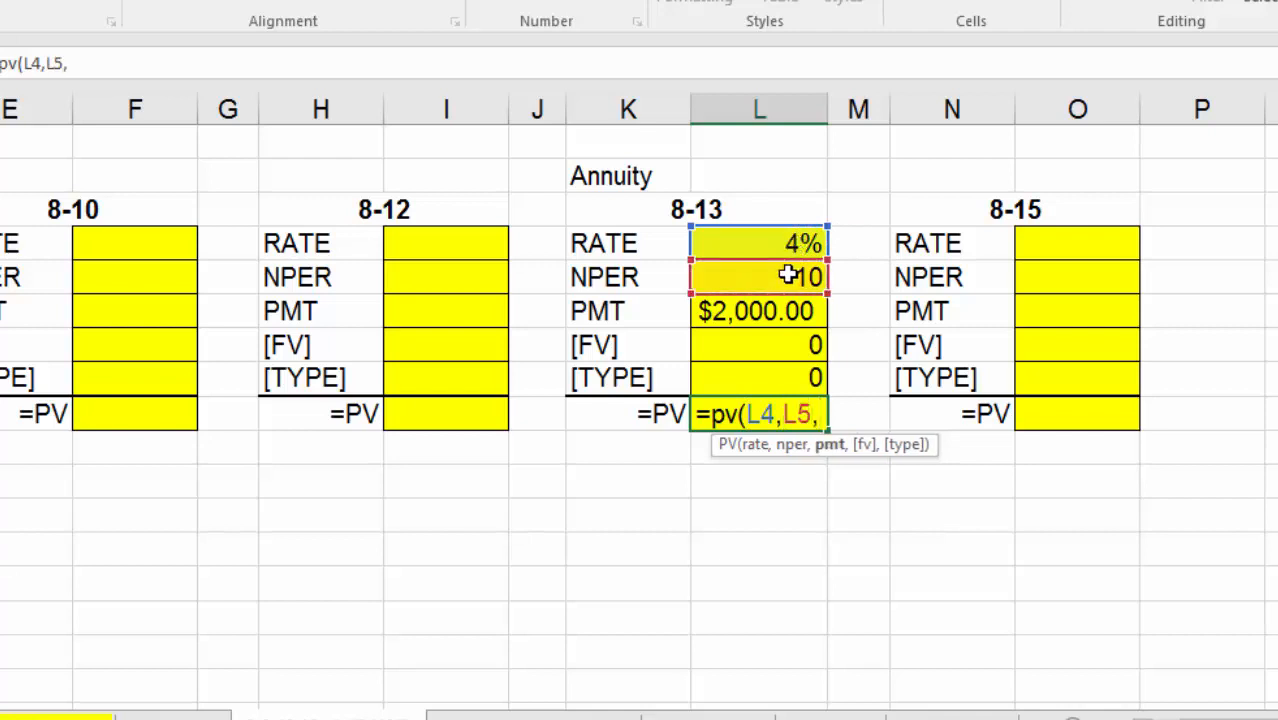
pyautogui.click(760, 318)
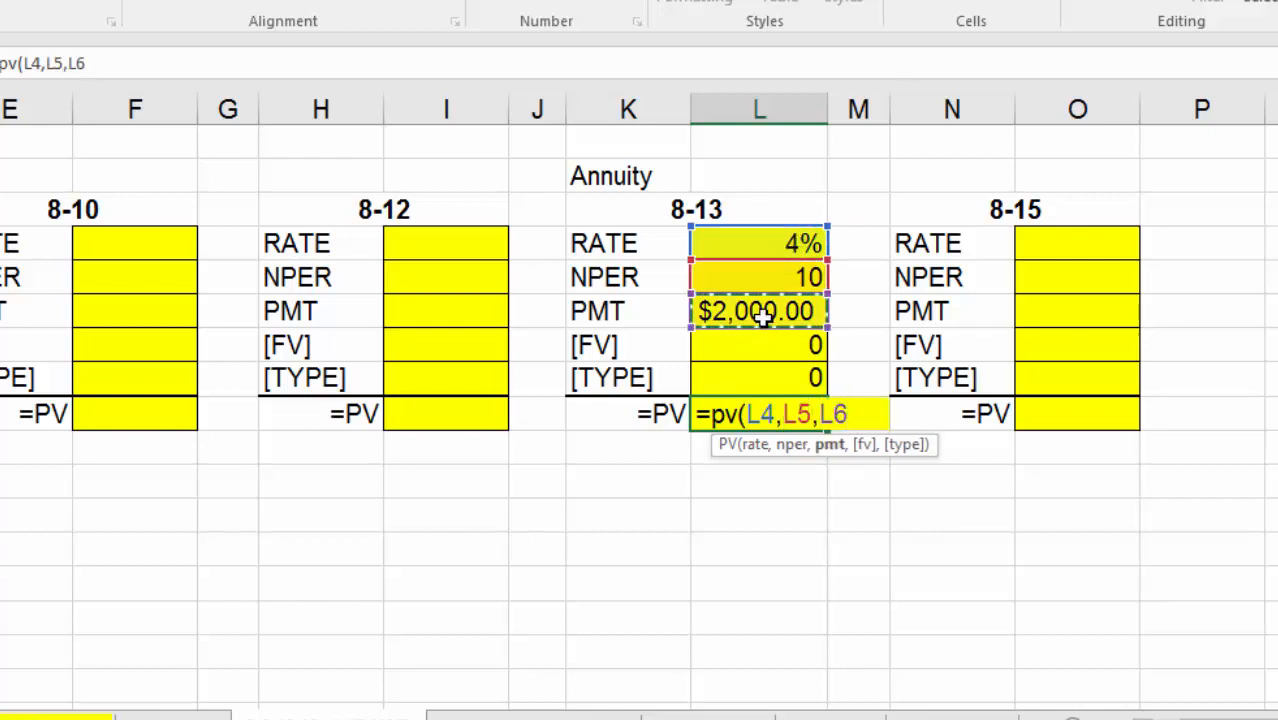
pyautogui.write(',')
pyautogui.click(762, 342)
pyautogui.write(',')
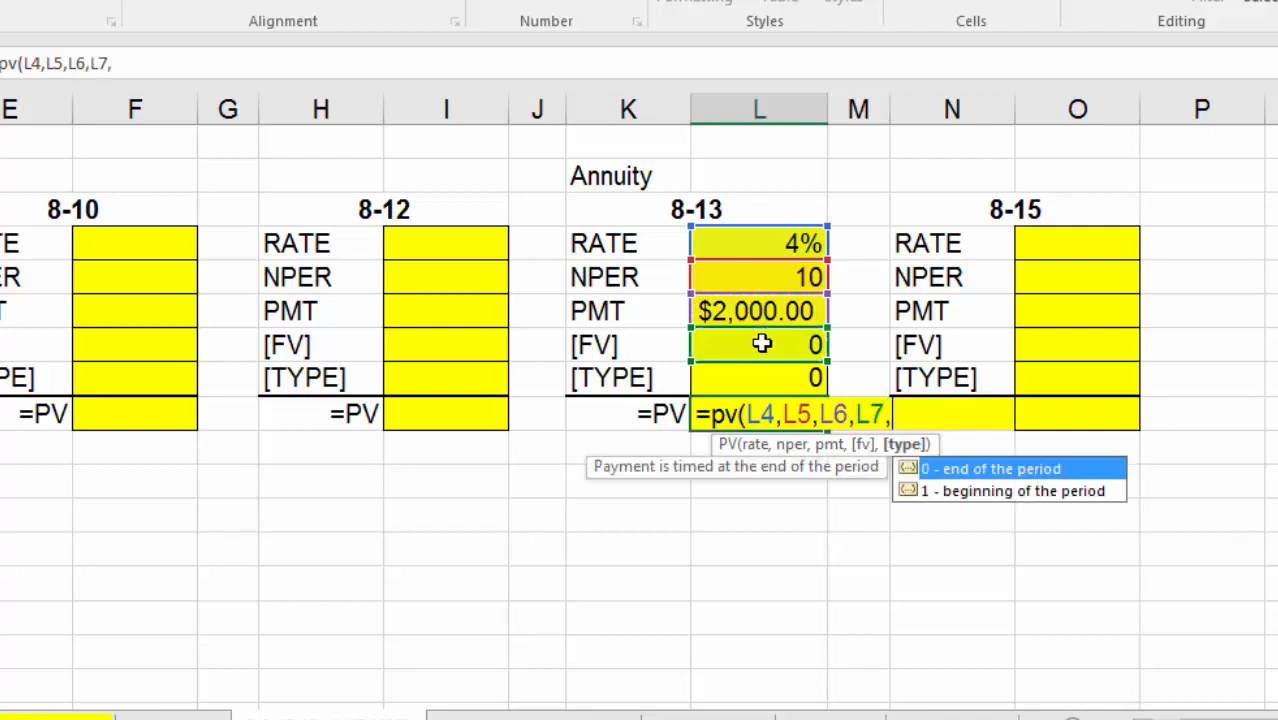
pyautogui.click(762, 379)
pyautogui.press('Return')
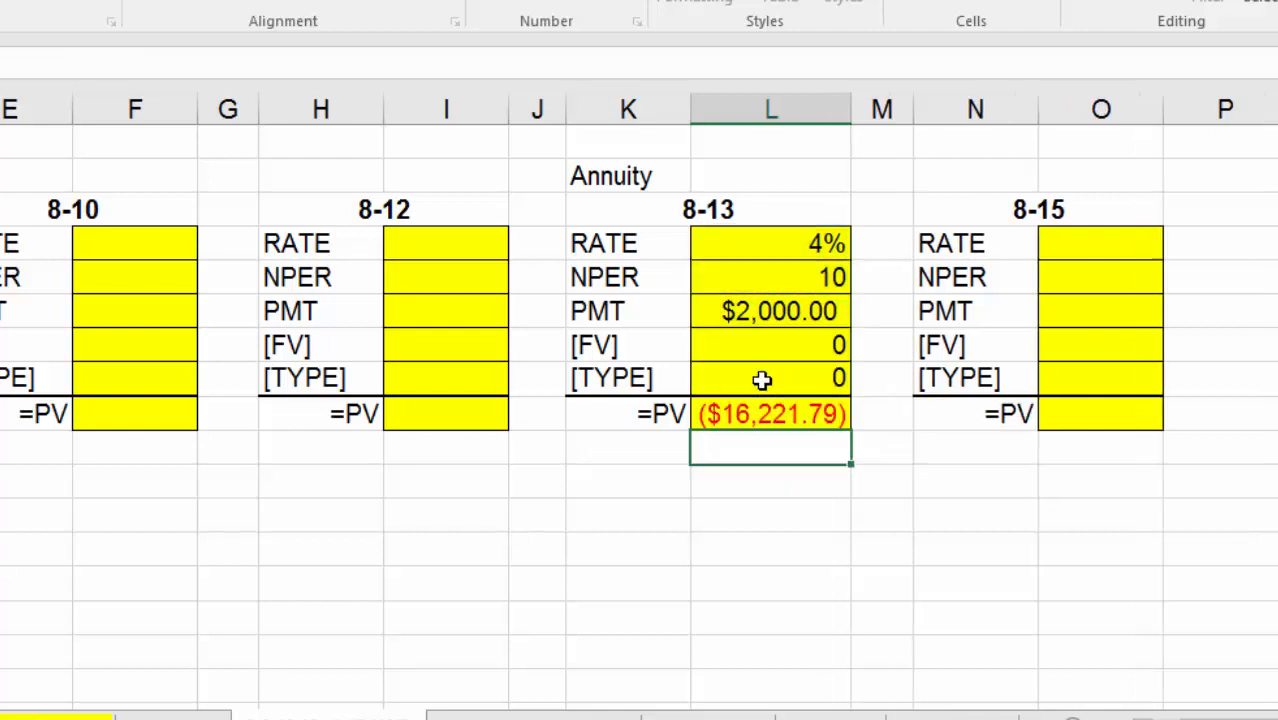
# Step: Change the PMT of problem 8-13 to -2000 to flip the sign of the present value
pyautogui.click(776, 416)
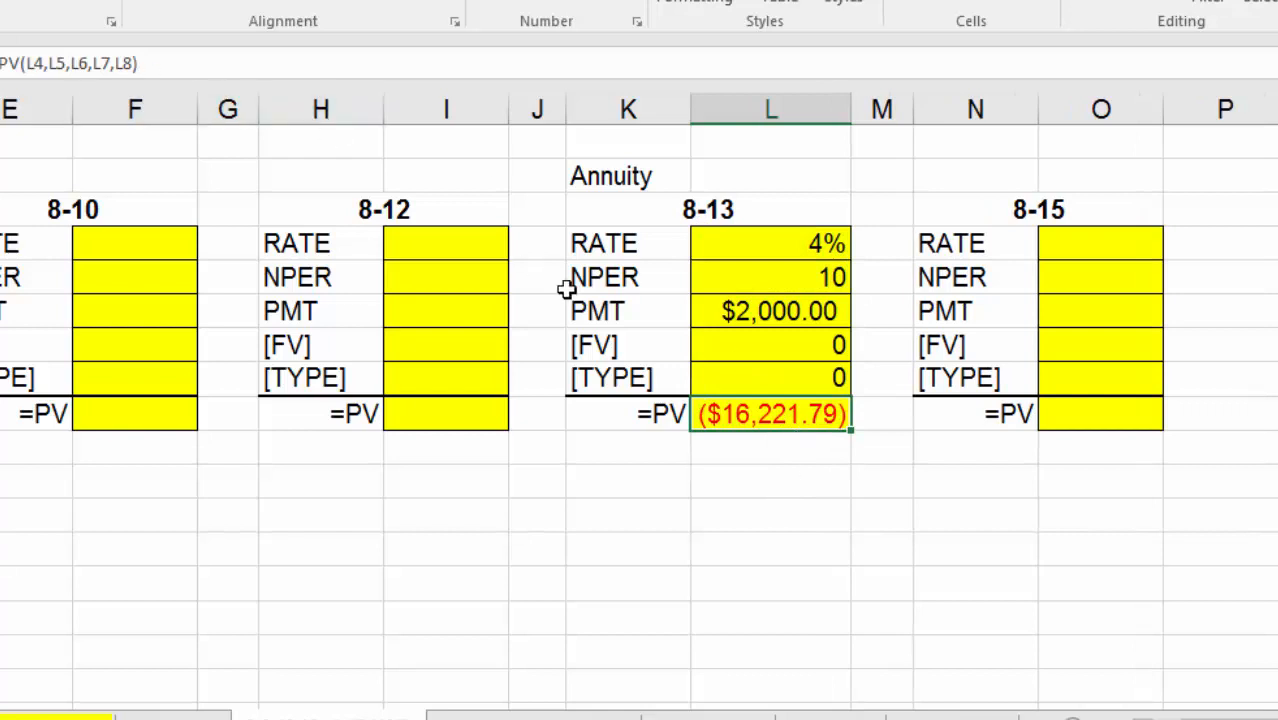
pyautogui.click(788, 236)
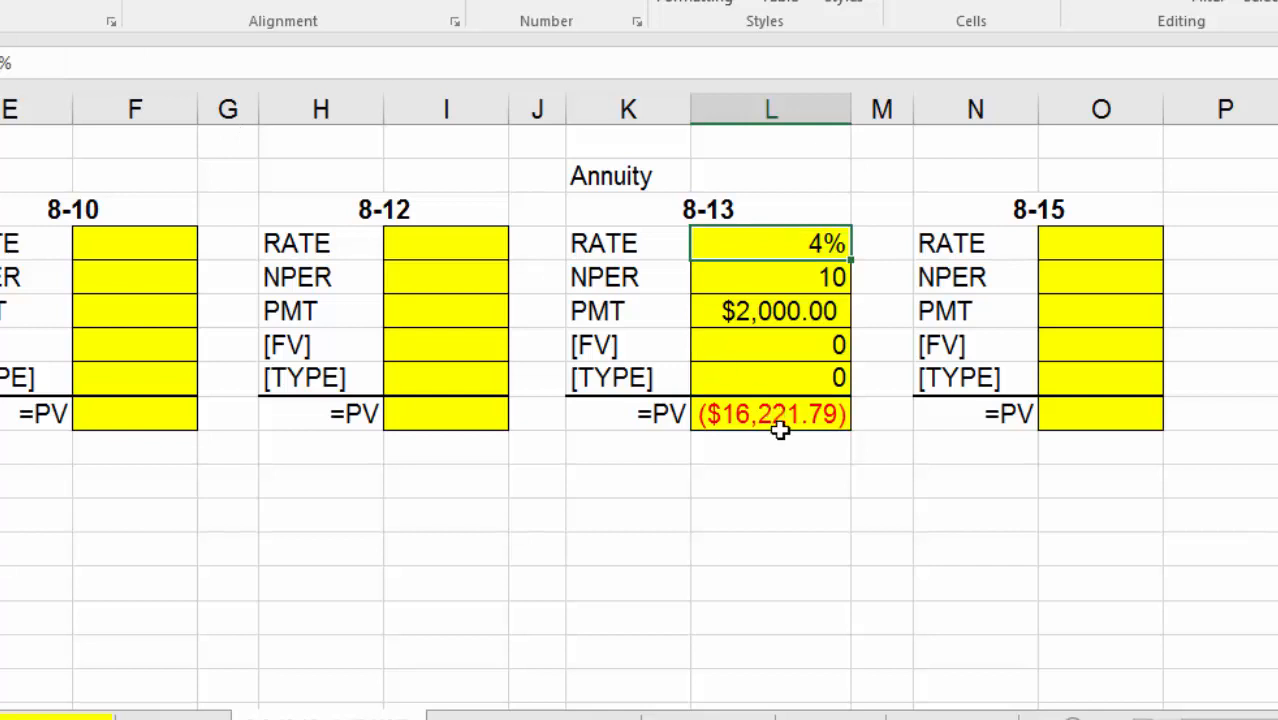
pyautogui.click(817, 469)
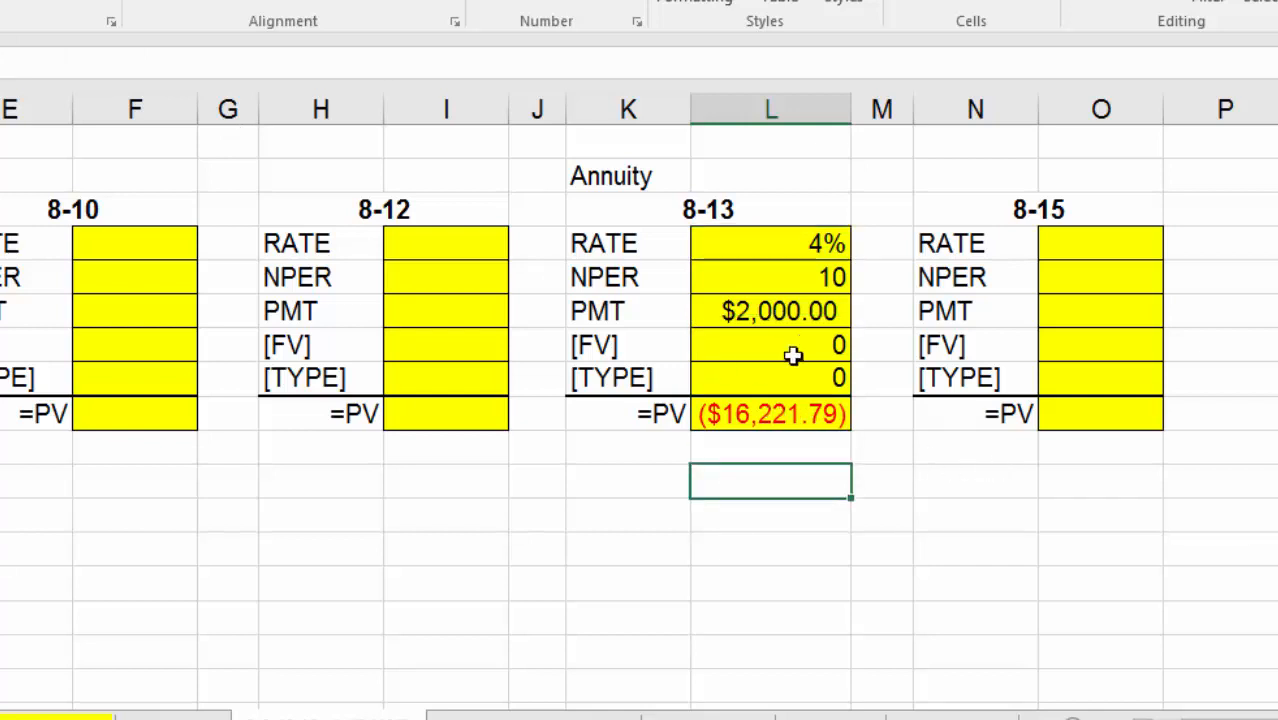
pyautogui.click(792, 414)
pyautogui.click(765, 308)
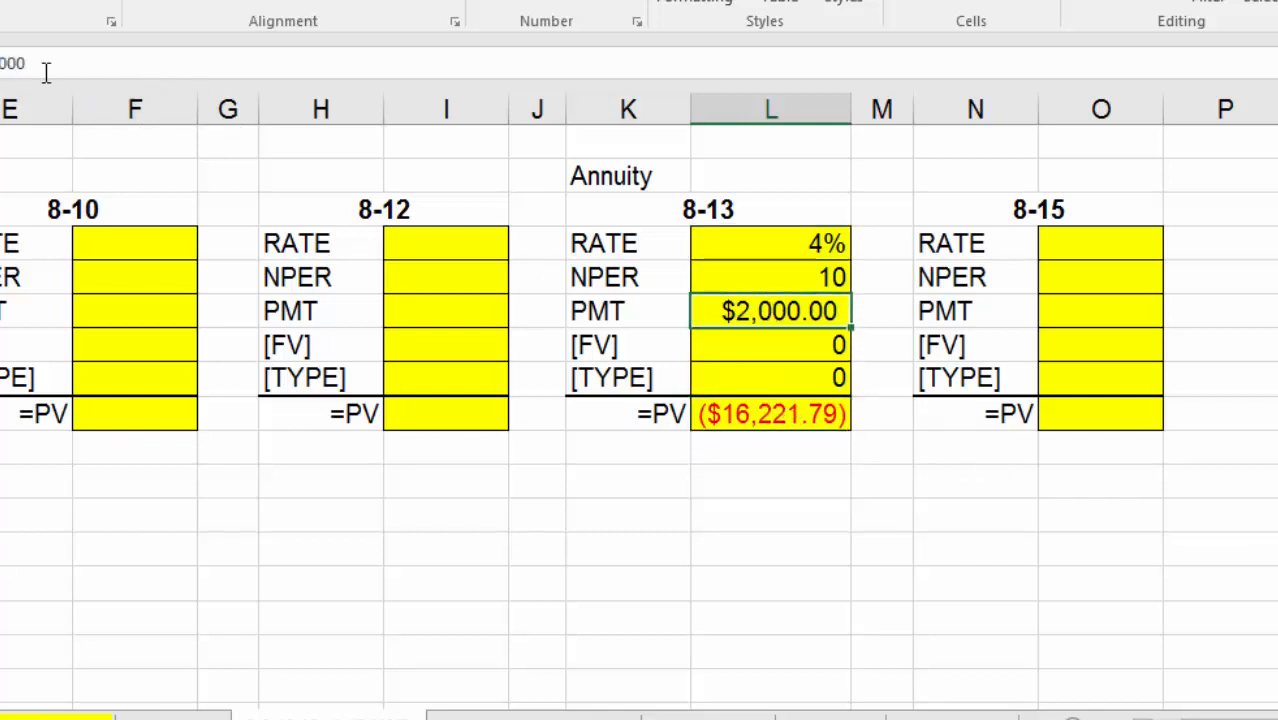
pyautogui.click(5, 65)
pyautogui.write('-2000')
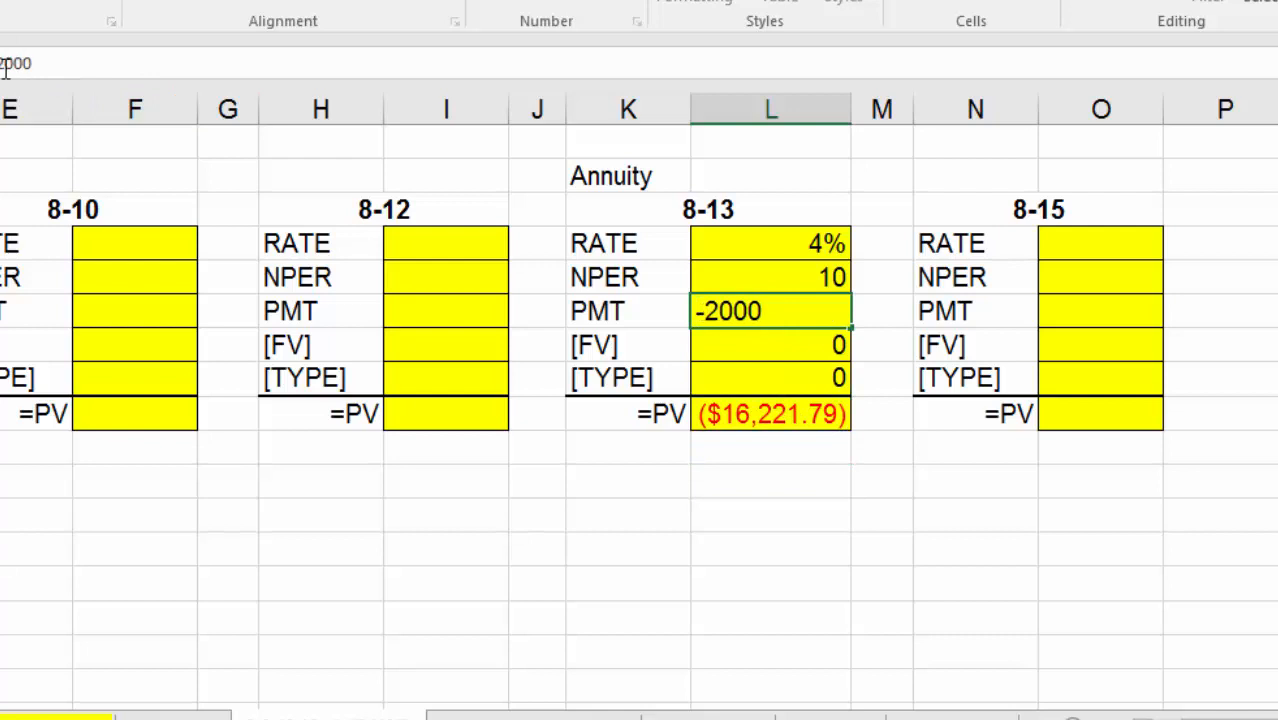
pyautogui.press('Return')
pyautogui.click(836, 538)
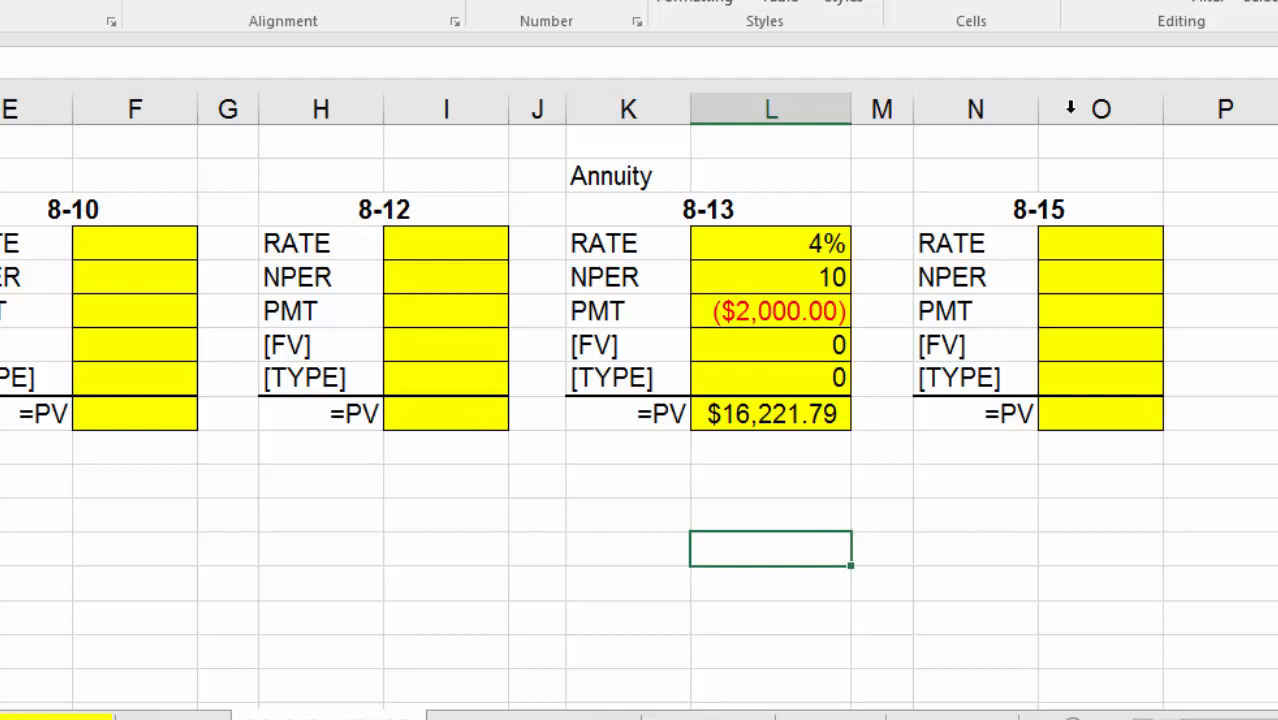
# Step: Enter an NPER of 10 and a PMT of 0 for problem 8-28 on the Solving for Rate sheet
pyautogui.click(984, 593)
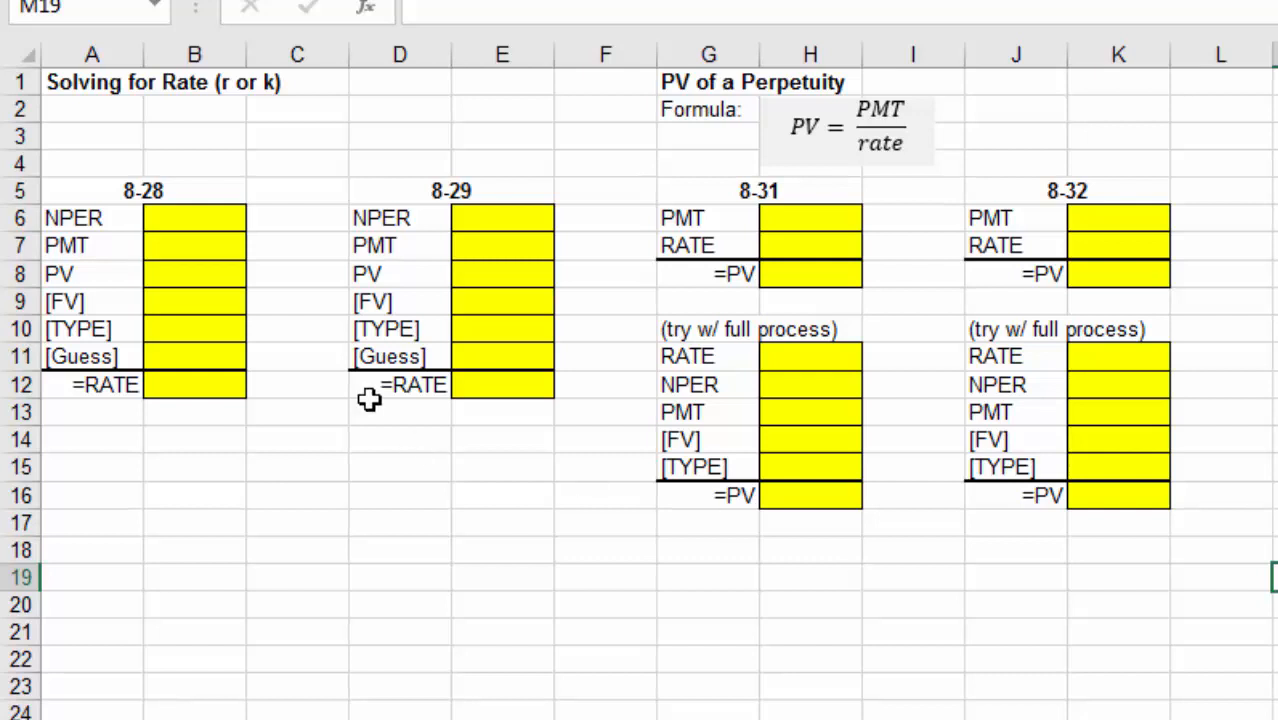
pyautogui.click(210, 222)
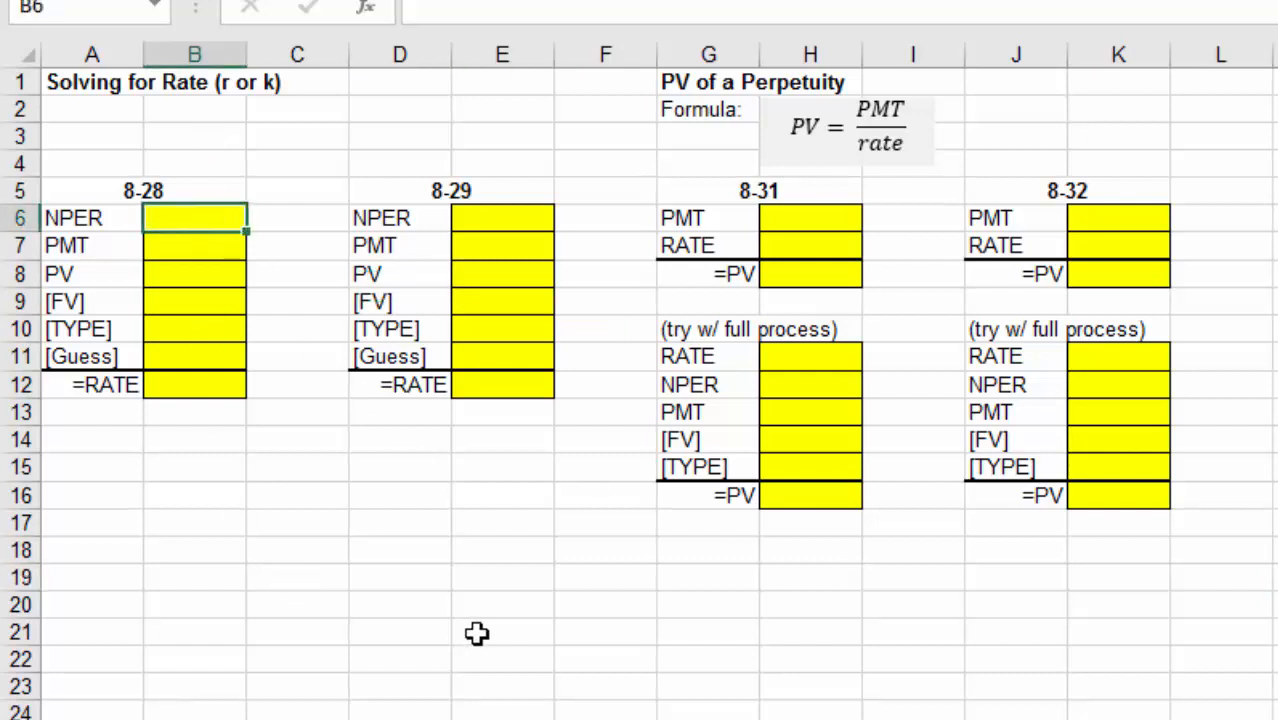
pyautogui.click(134, 386)
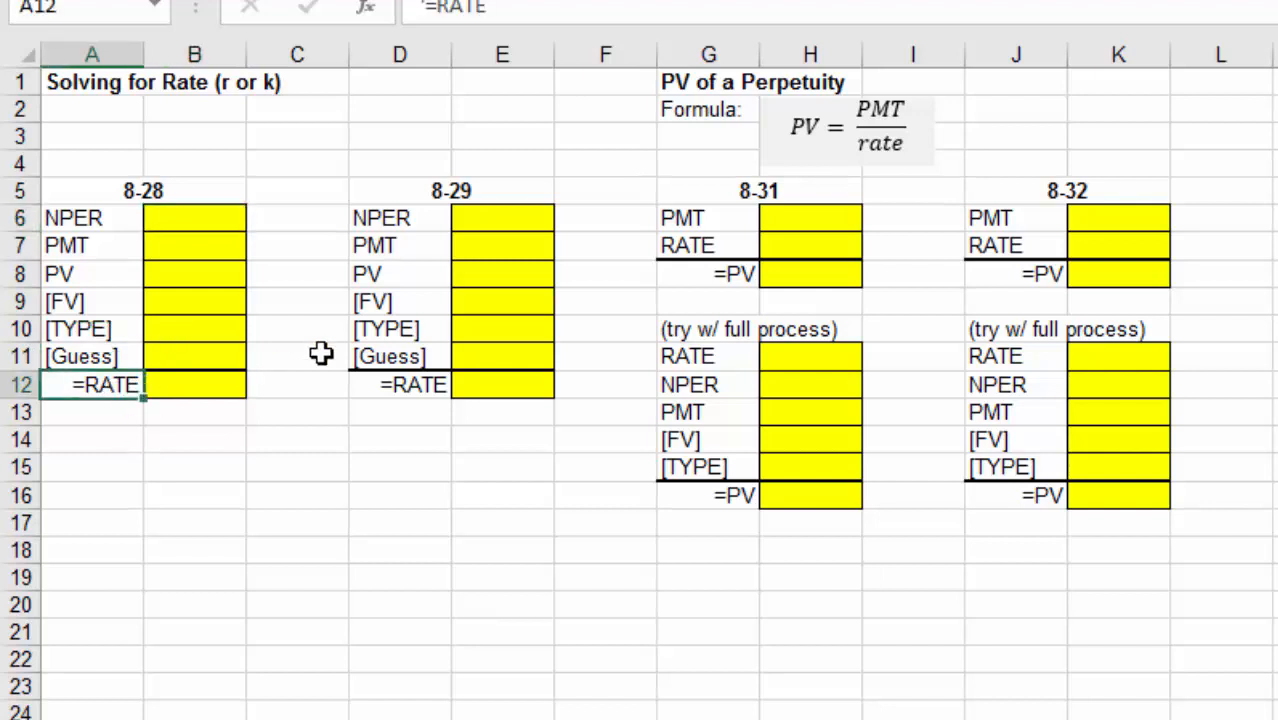
pyautogui.click(209, 221)
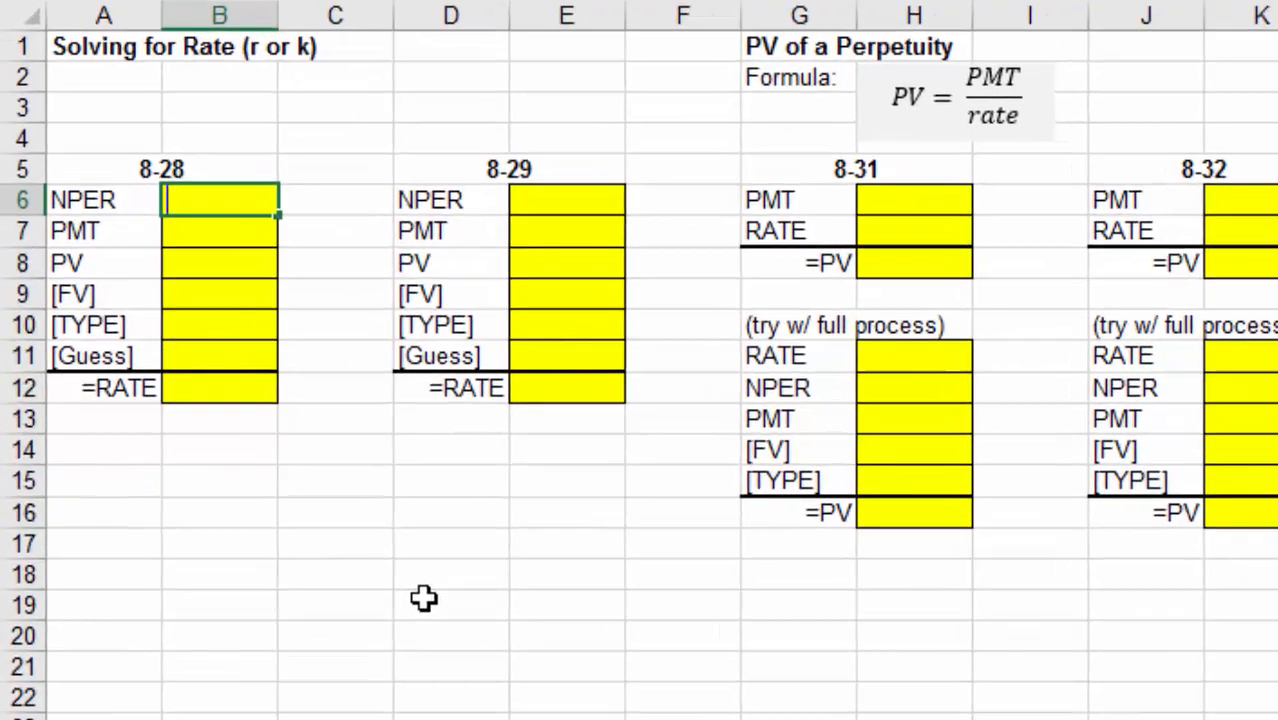
pyautogui.write('10')
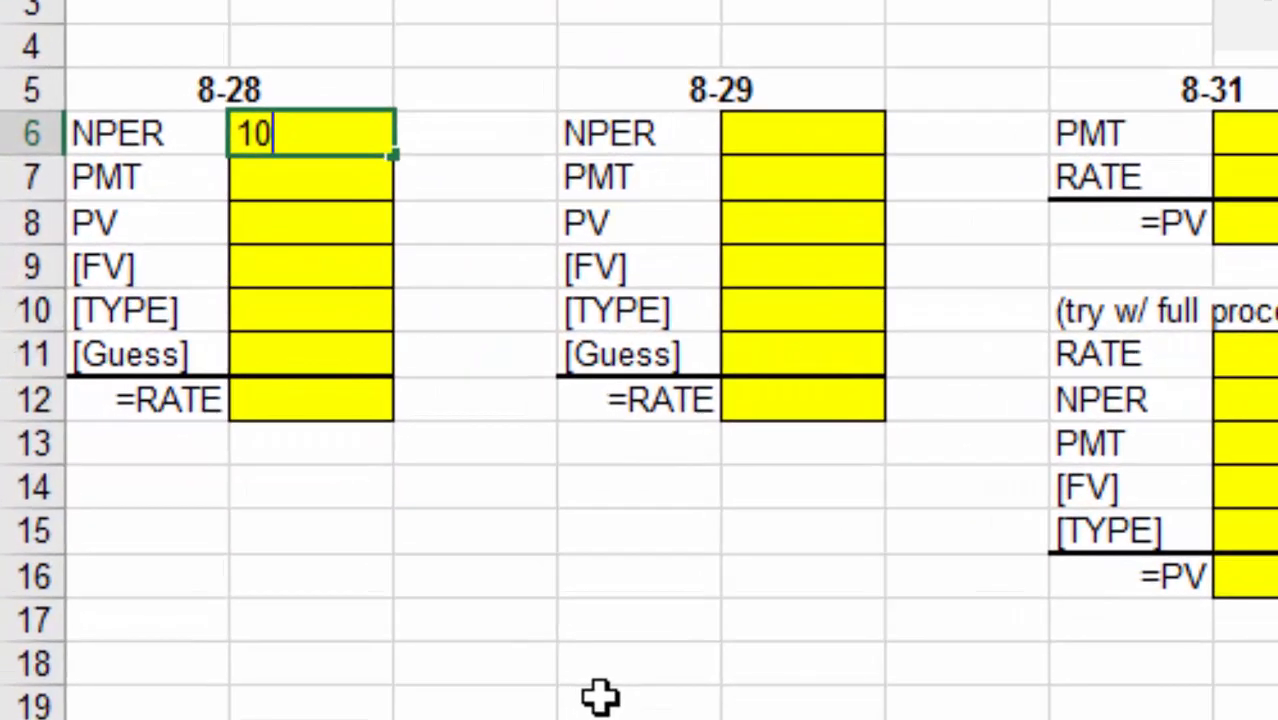
pyautogui.press('Return')
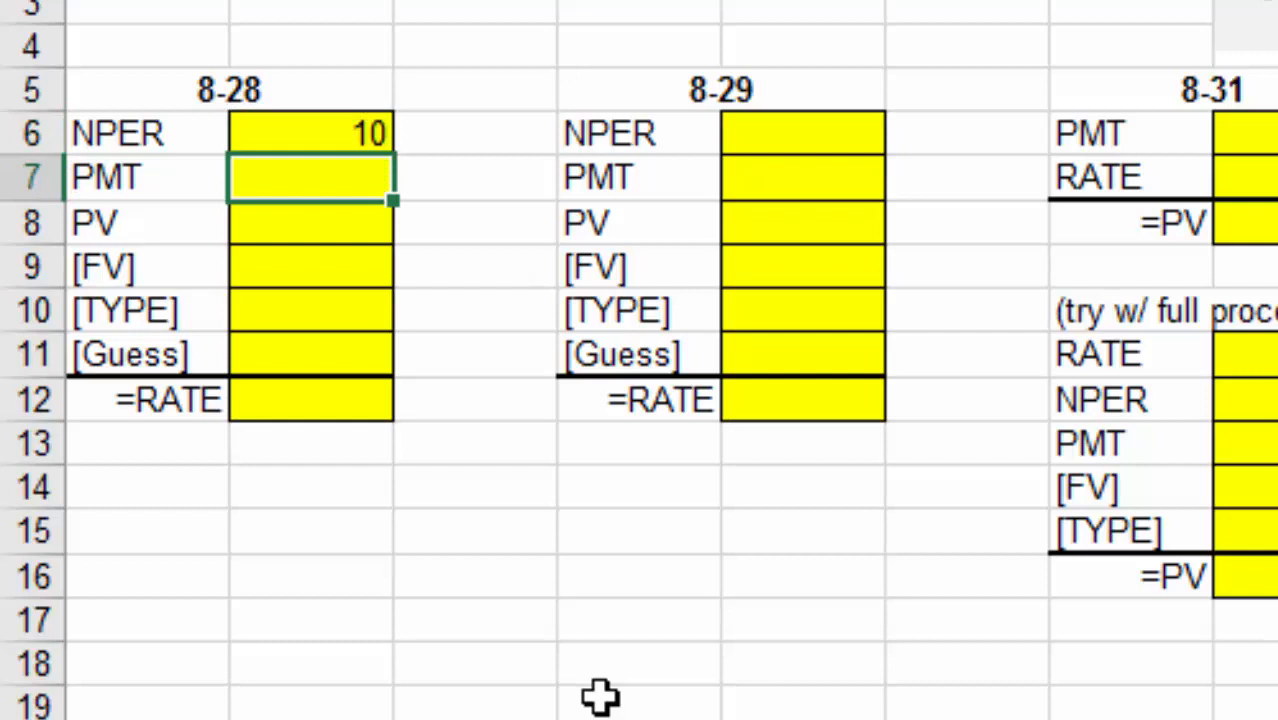
pyautogui.write('0')
pyautogui.press('Return')
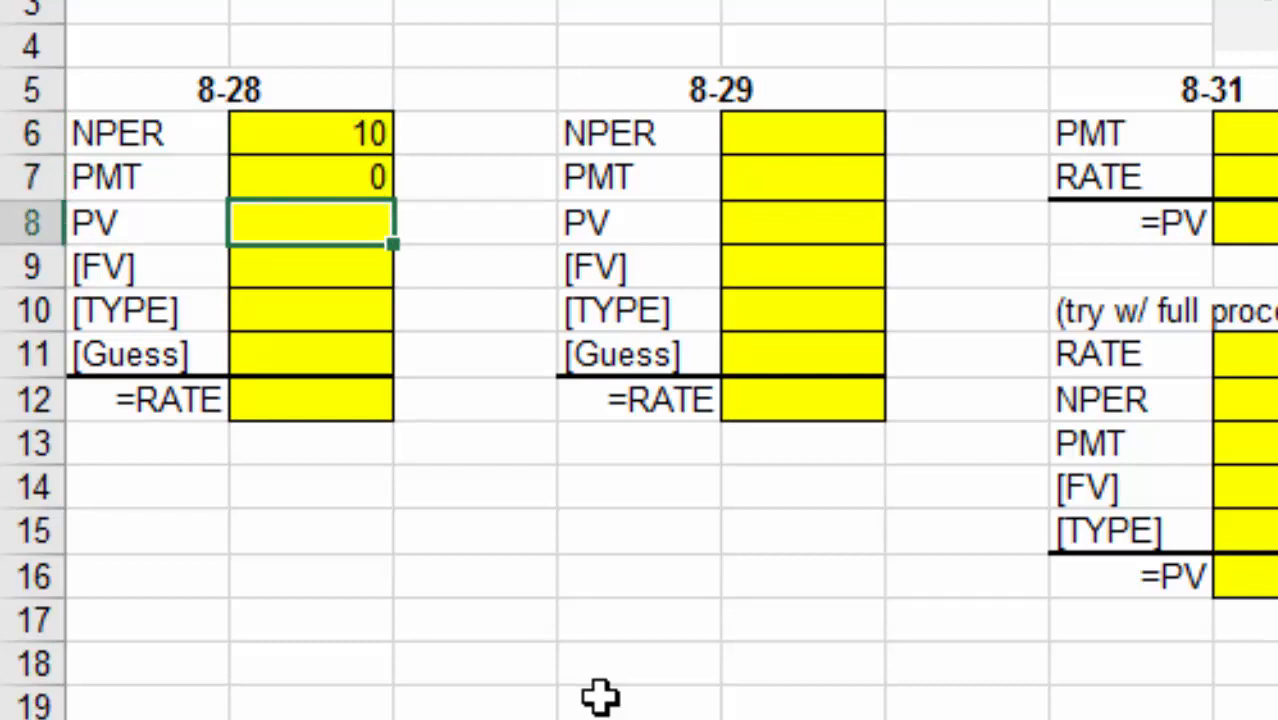
# Step: Enter a PV of 50000 and an FV of 185361.07 for problem 8-28, both in currency format
pyautogui.write('50000')
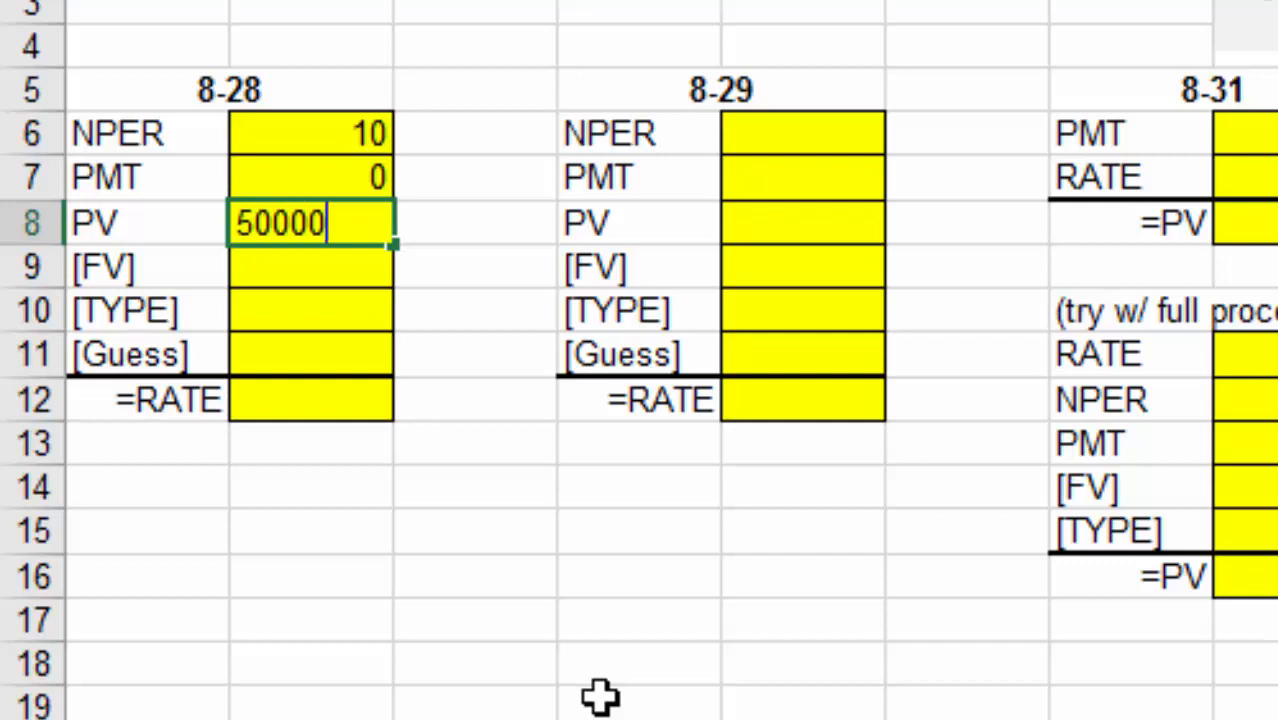
pyautogui.press('Return')
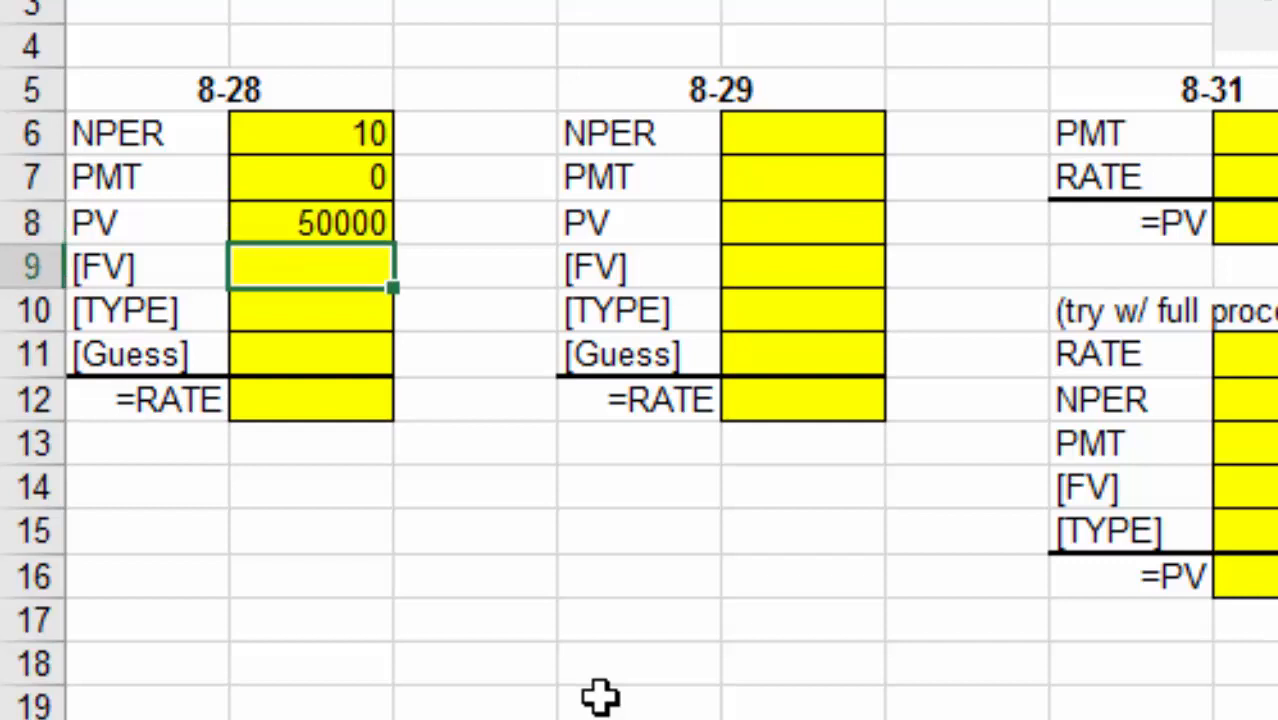
pyautogui.write('185')
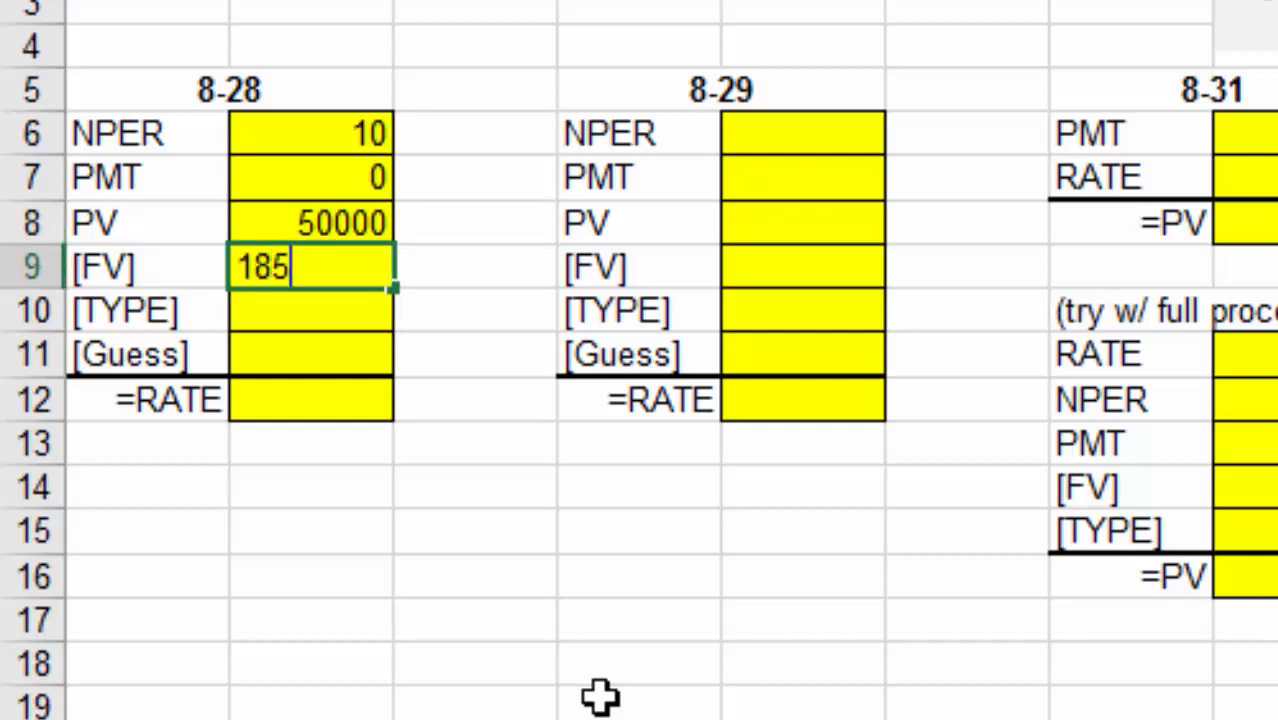
pyautogui.write('361')
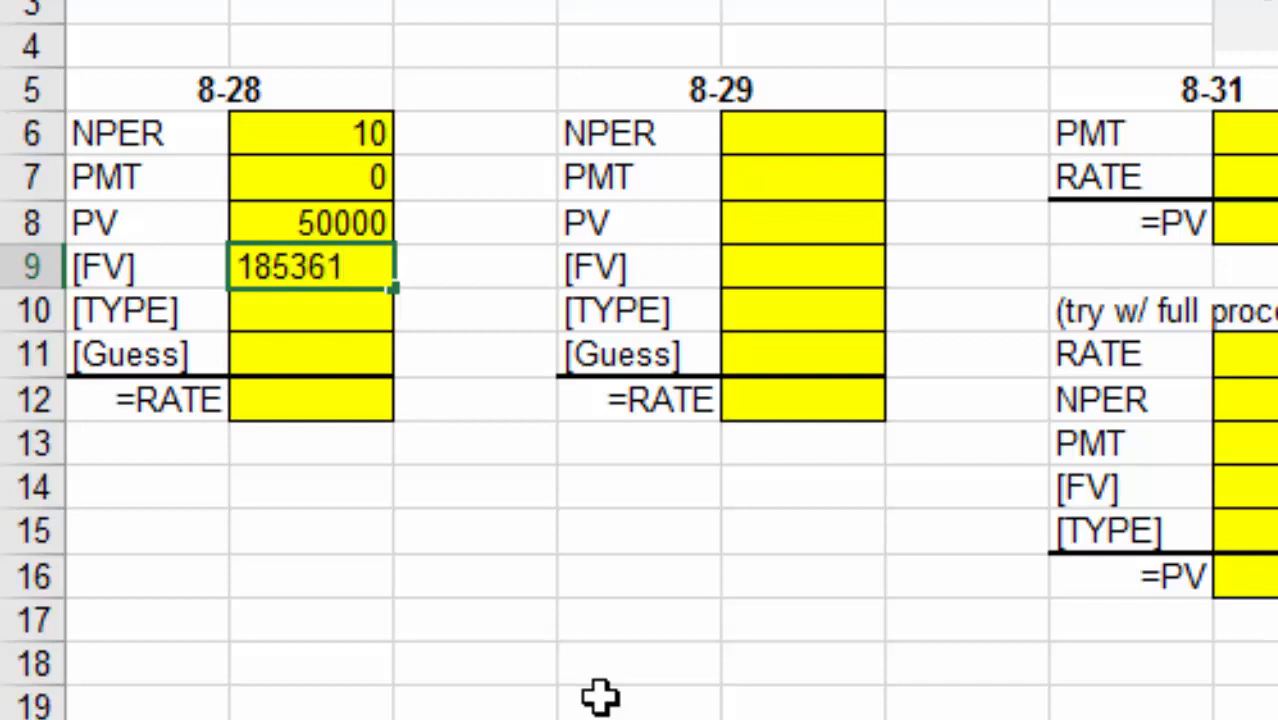
pyautogui.write('.07')
pyautogui.click(600, 697)
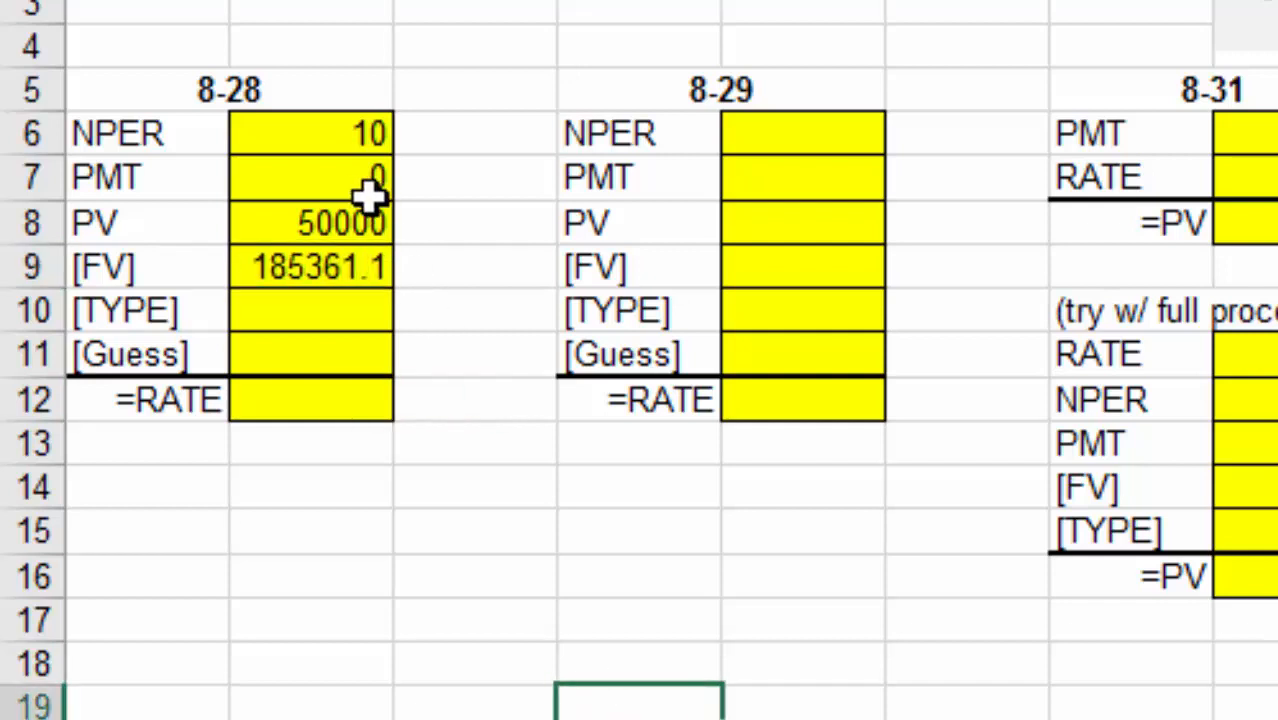
pyautogui.moveTo(365, 217); pyautogui.dragTo(358, 268)
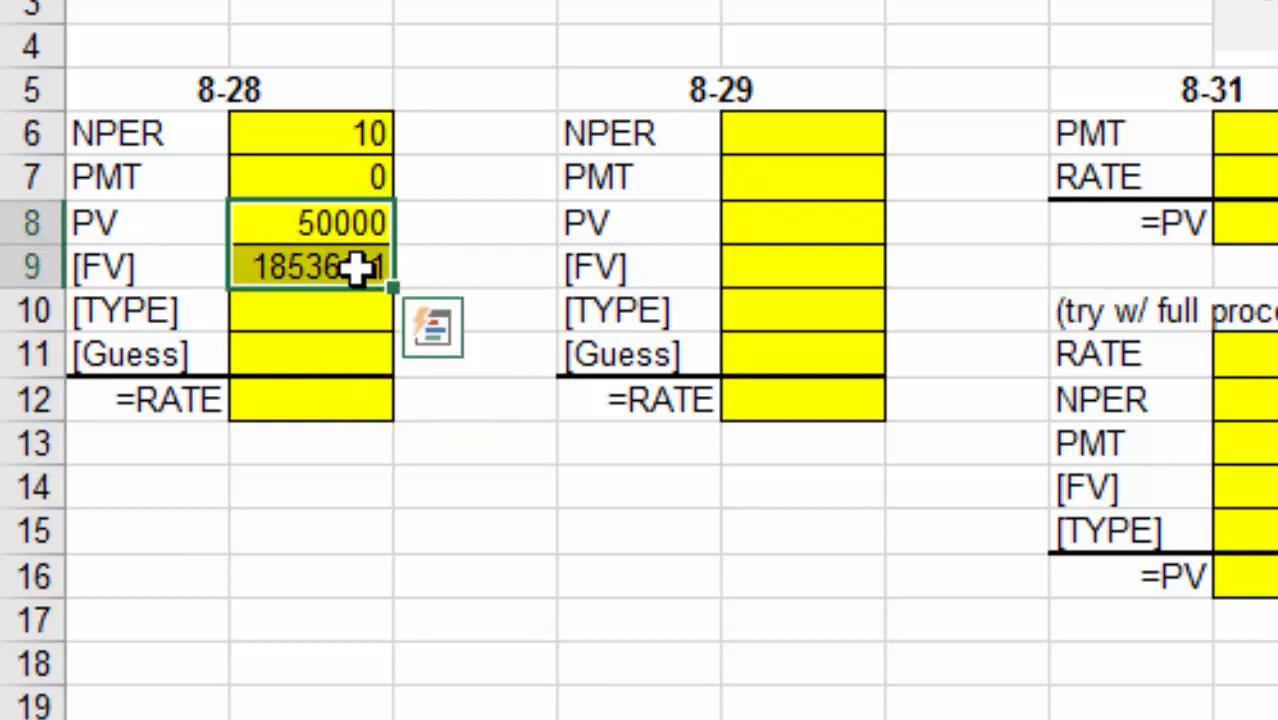
pyautogui.hotkey('ctrl', 'shift', '4')
# Step: Enter a TYPE of 0 and a Guess of 0.05 in percent format for problem 8-28
pyautogui.click(374, 317)
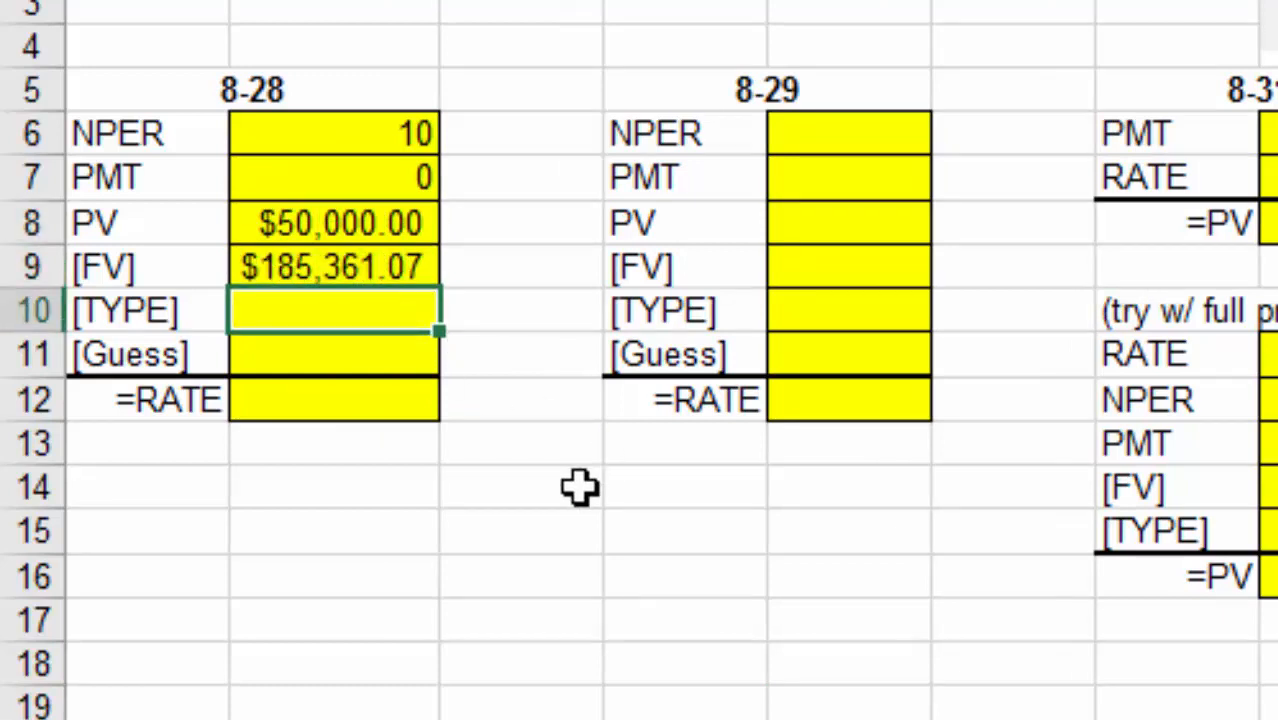
pyautogui.write('0')
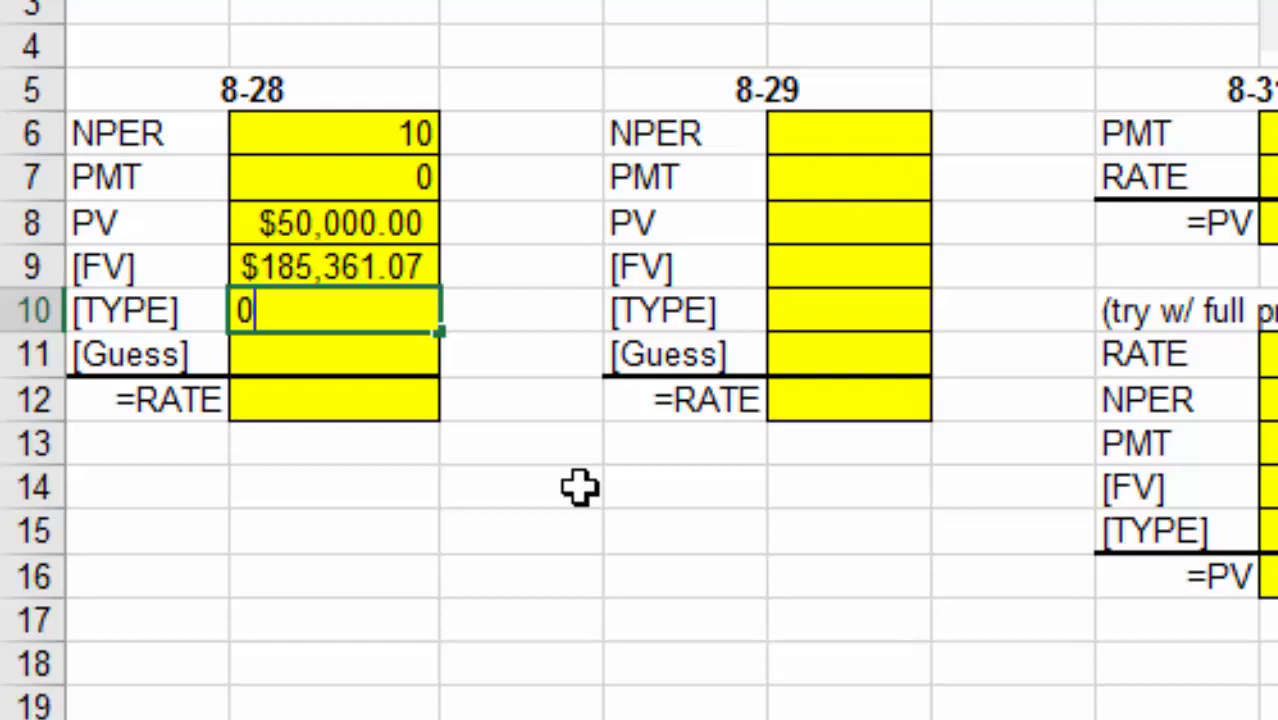
pyautogui.press('Return')
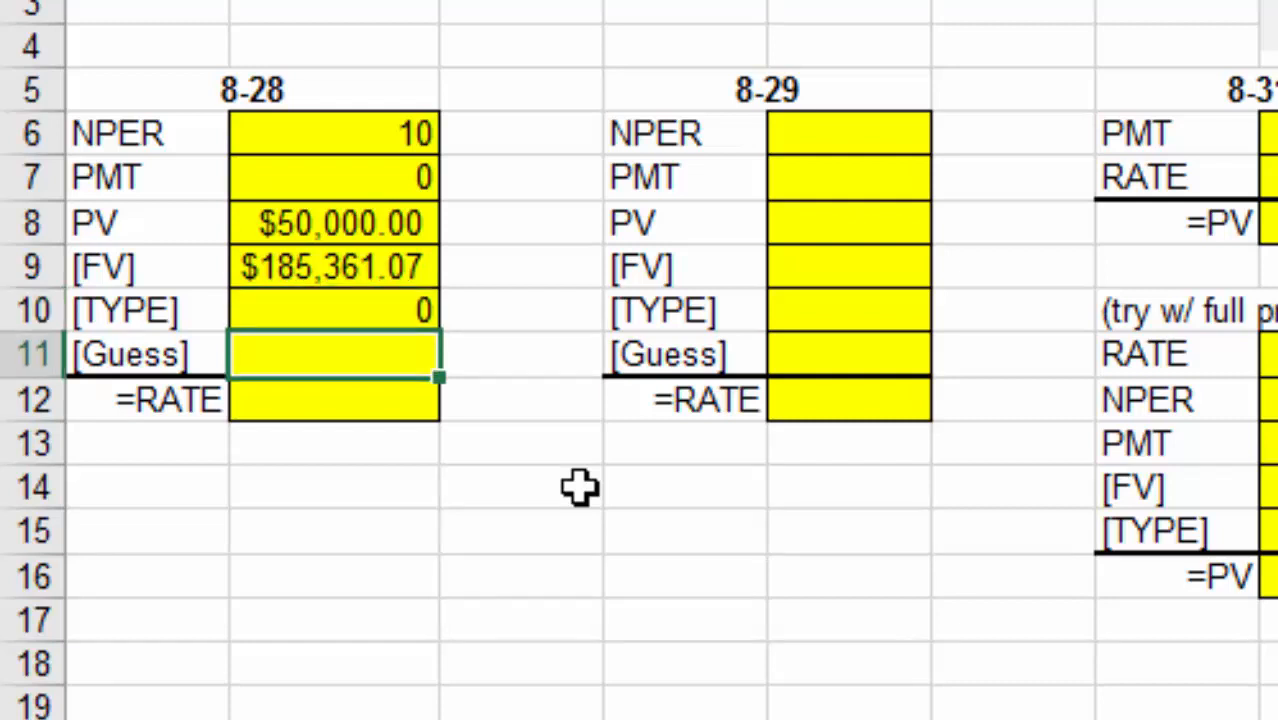
pyautogui.write('.05')
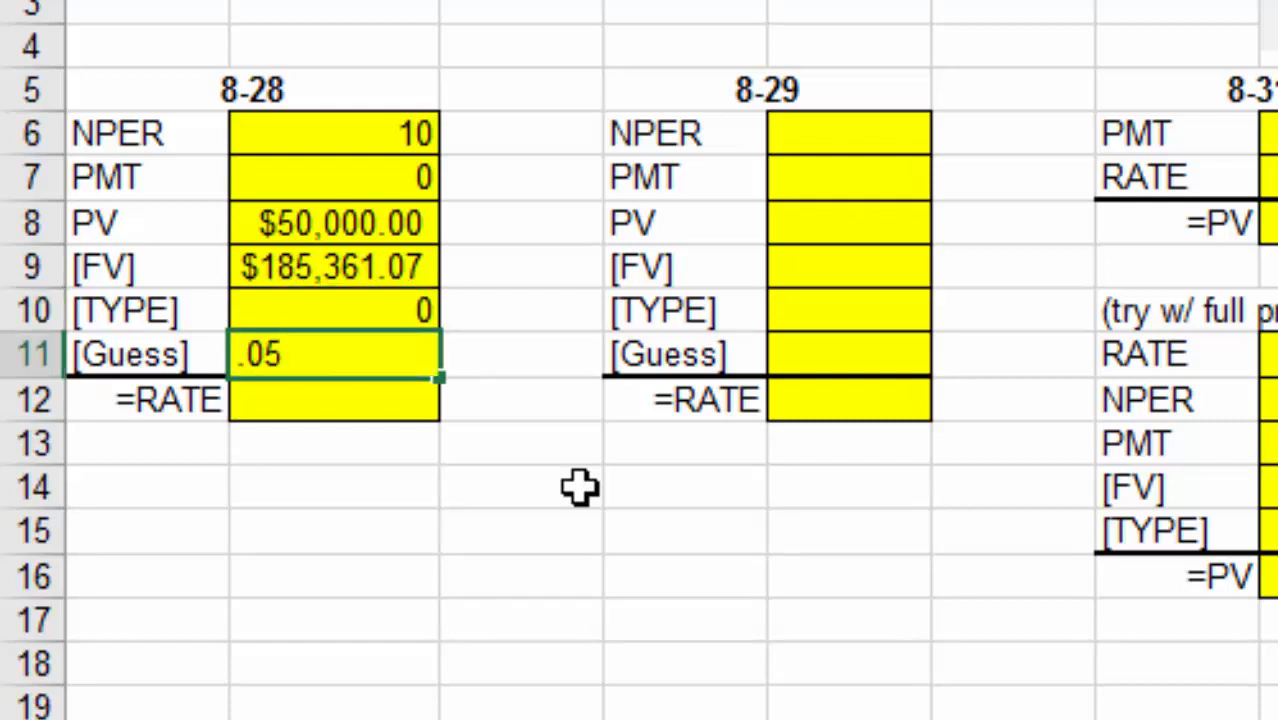
pyautogui.click(580, 487)
pyautogui.click(414, 353)
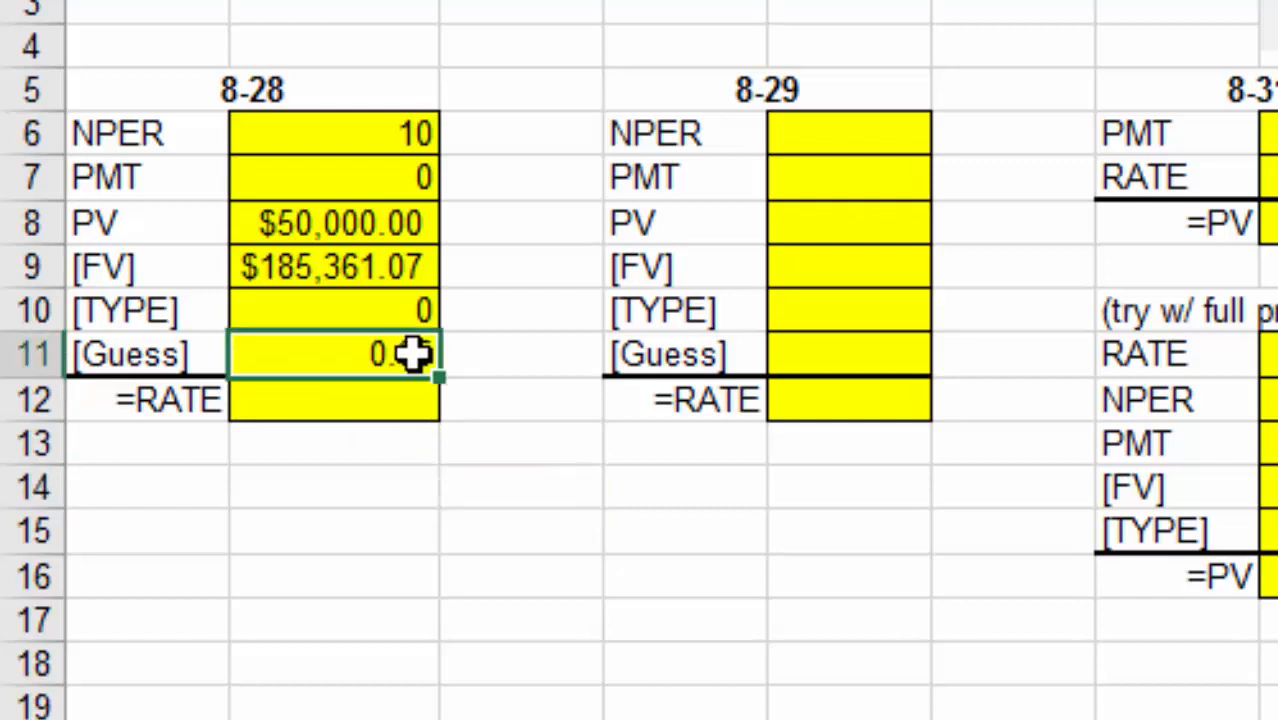
pyautogui.hotkey('ctrl', 'shift', '5')
pyautogui.click(535, 456)
pyautogui.click(387, 393)
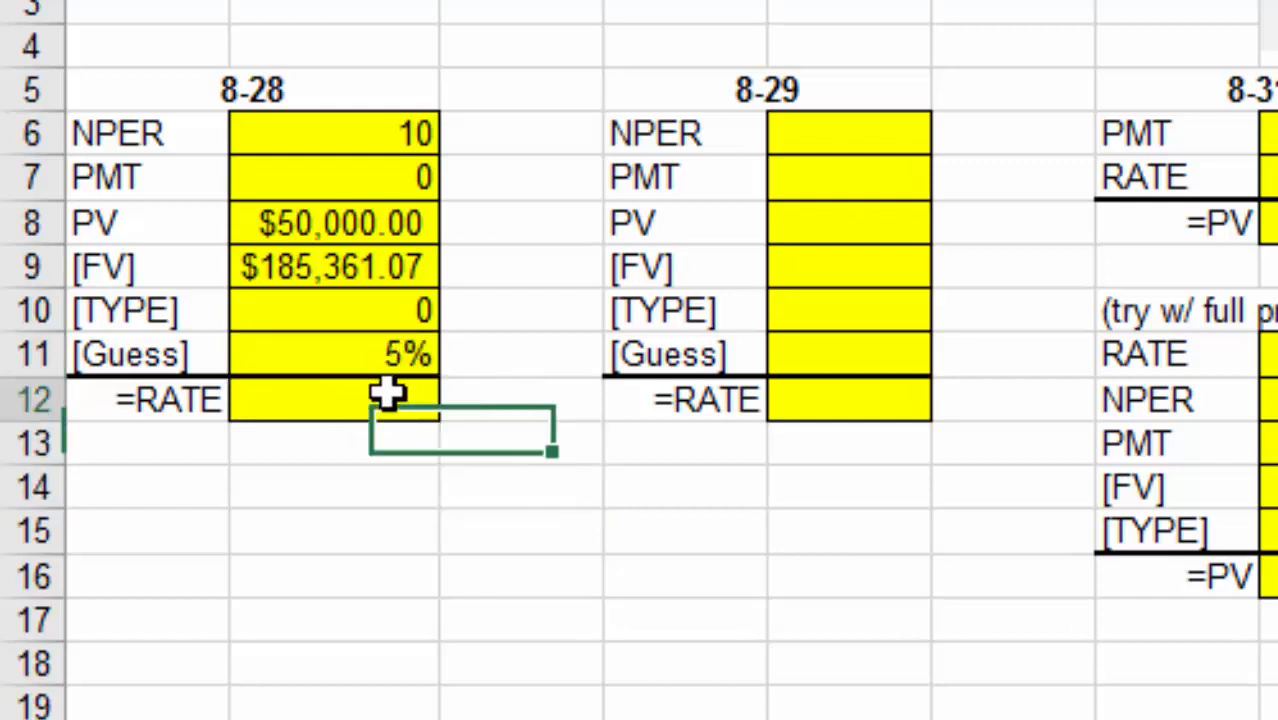
# Step: Calculate the interest rate for problem 8-28 with the RATE function, using NPER, PMT, PV, FV, TYPE and Guess in B6 through B11 as arguments
pyautogui.write('=rate(')
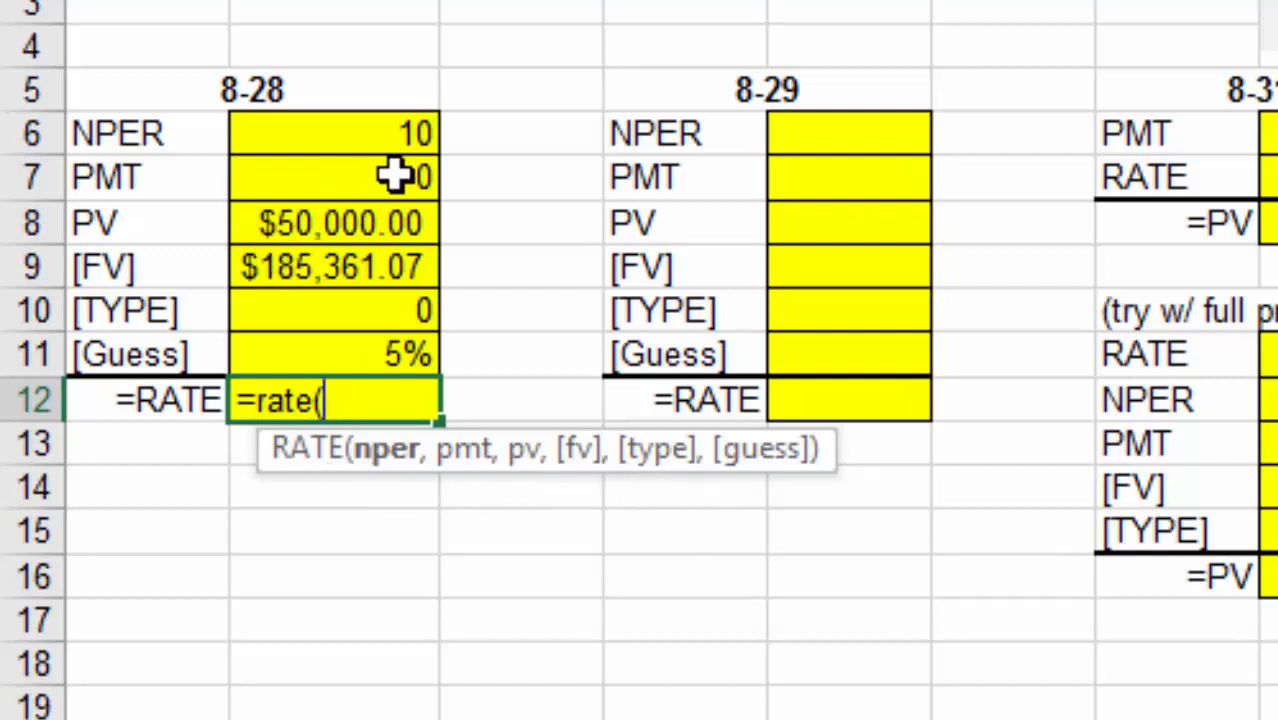
pyautogui.click(402, 143)
pyautogui.write(',')
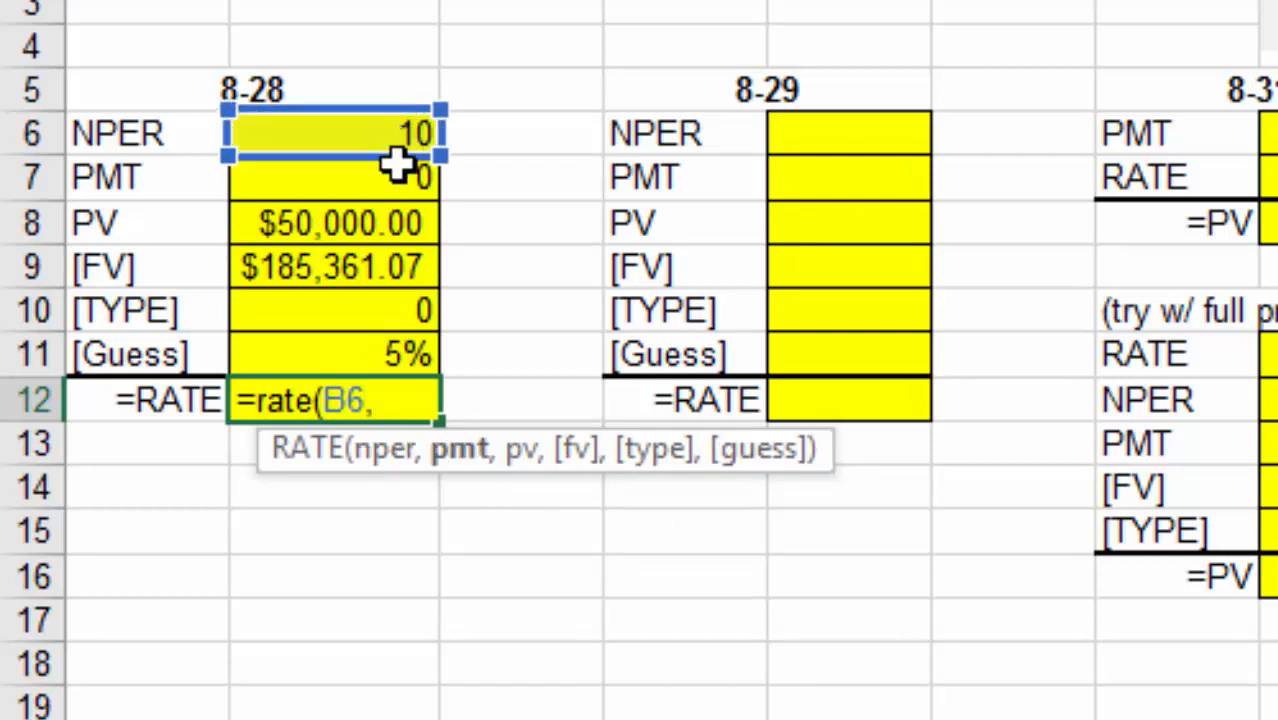
pyautogui.click(395, 178)
pyautogui.write(',')
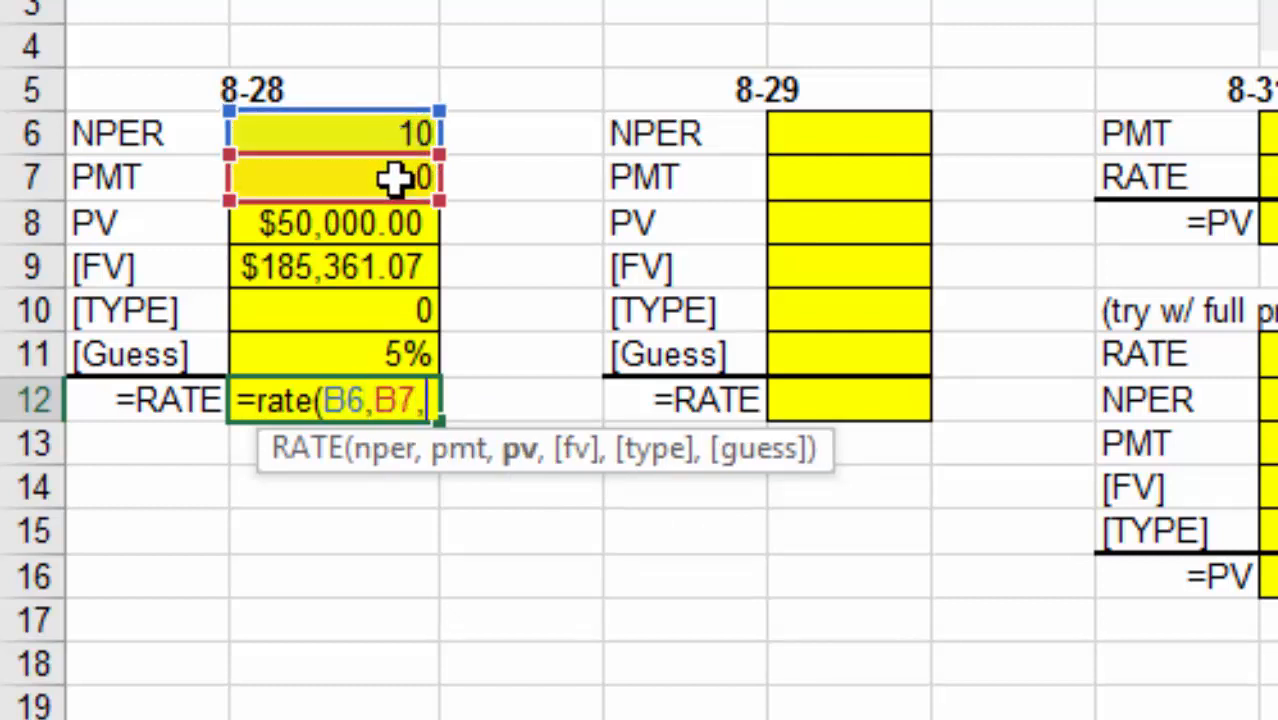
pyautogui.click(379, 219)
pyautogui.write(',')
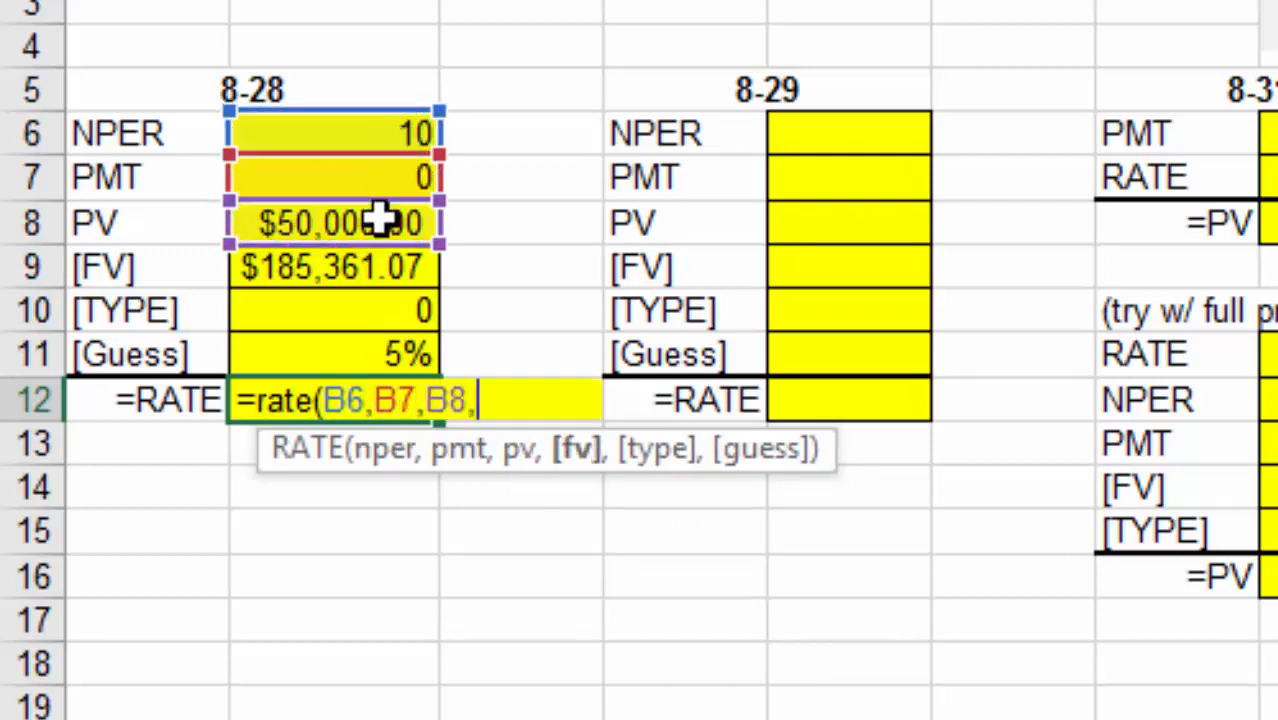
pyautogui.click(368, 266)
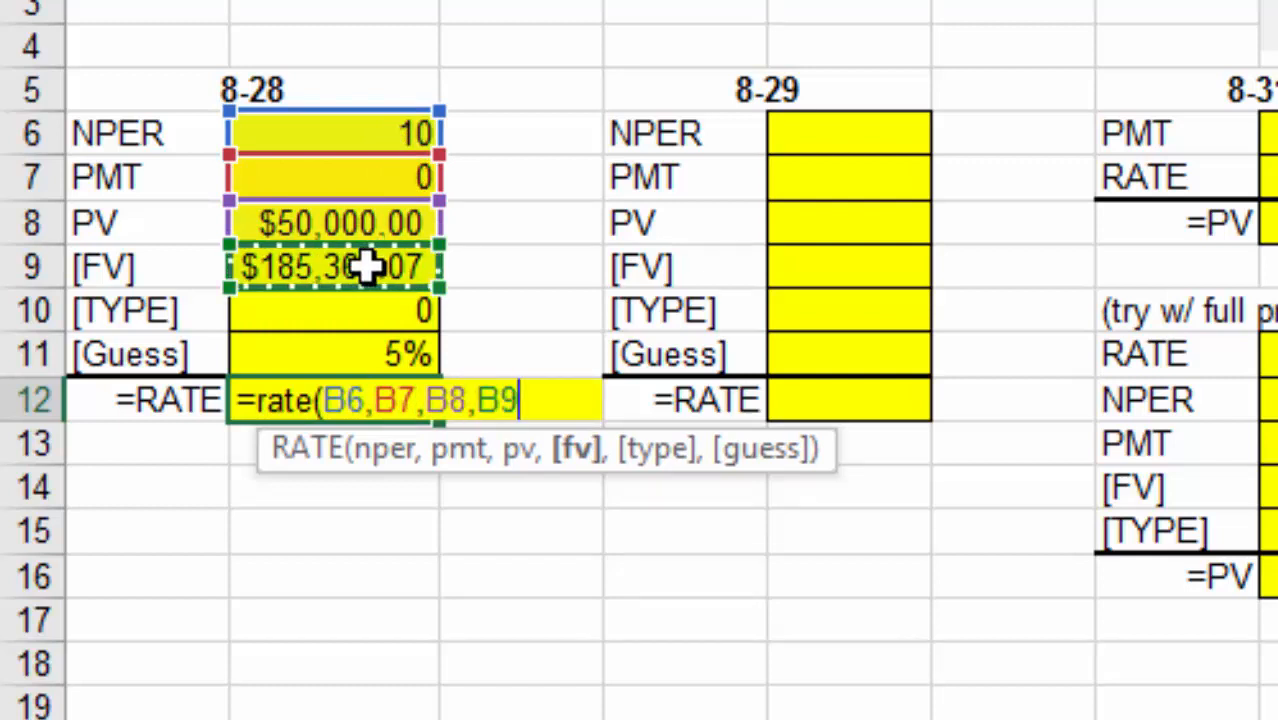
pyautogui.write(',')
pyautogui.click(359, 316)
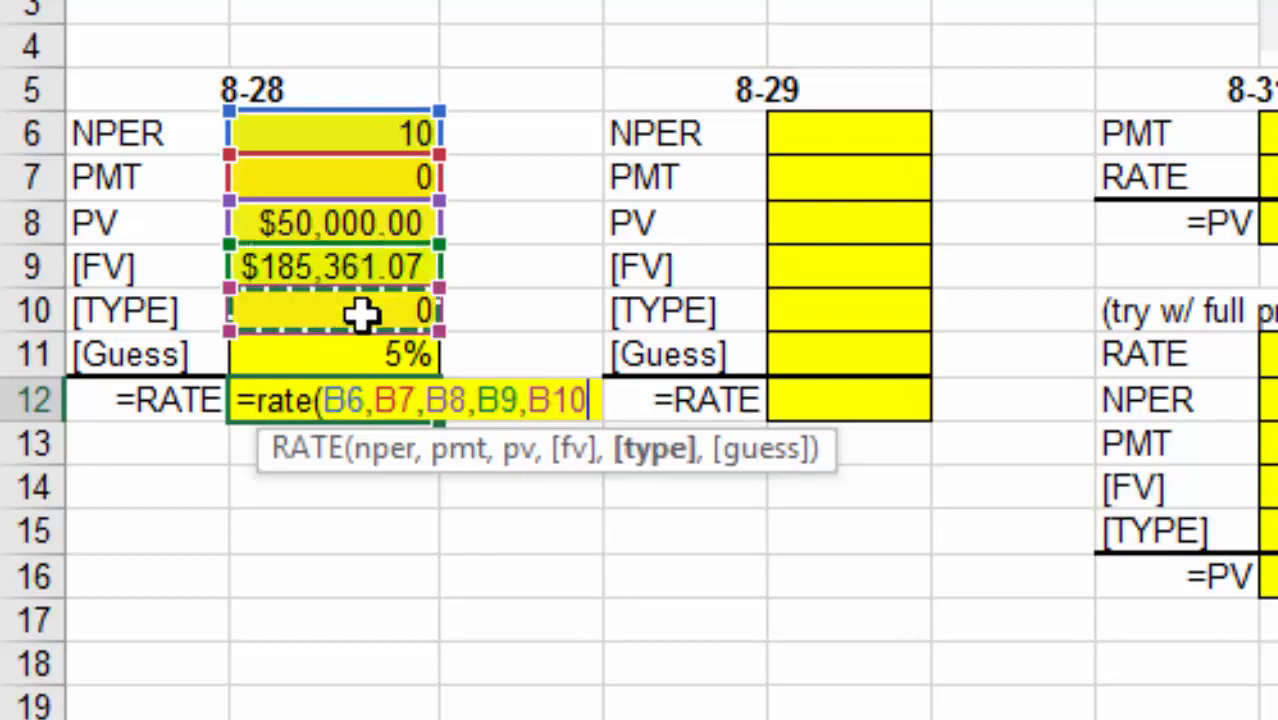
pyautogui.write(',')
pyautogui.click(360, 350)
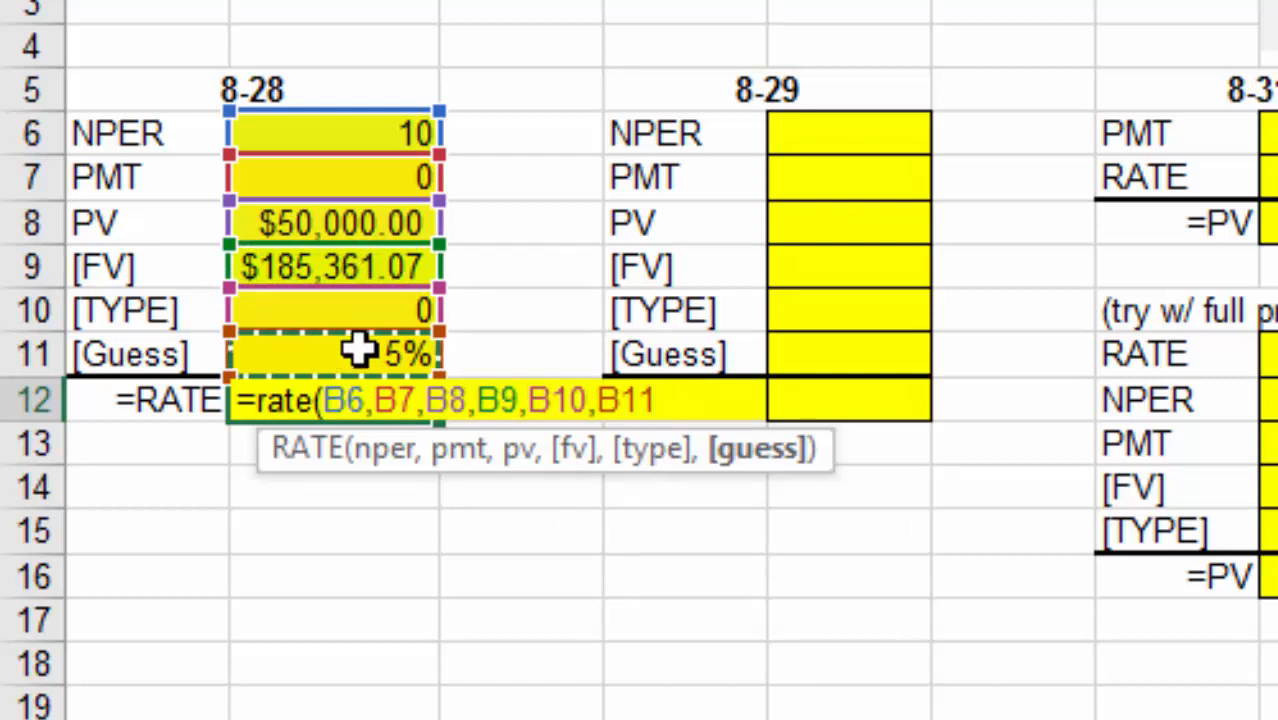
pyautogui.press('Return')
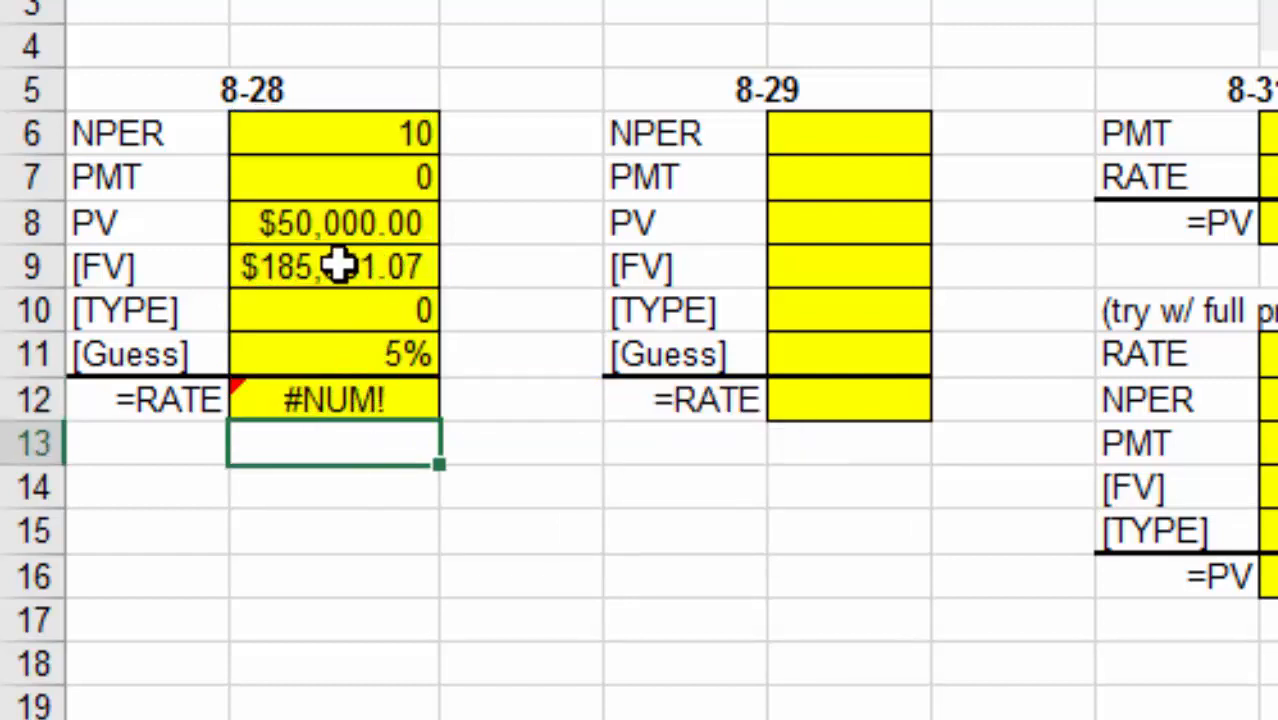
# Step: Change the PV of problem 8-28 to -50000 and show its RATE result with two decimal places
pyautogui.click(297, 222)
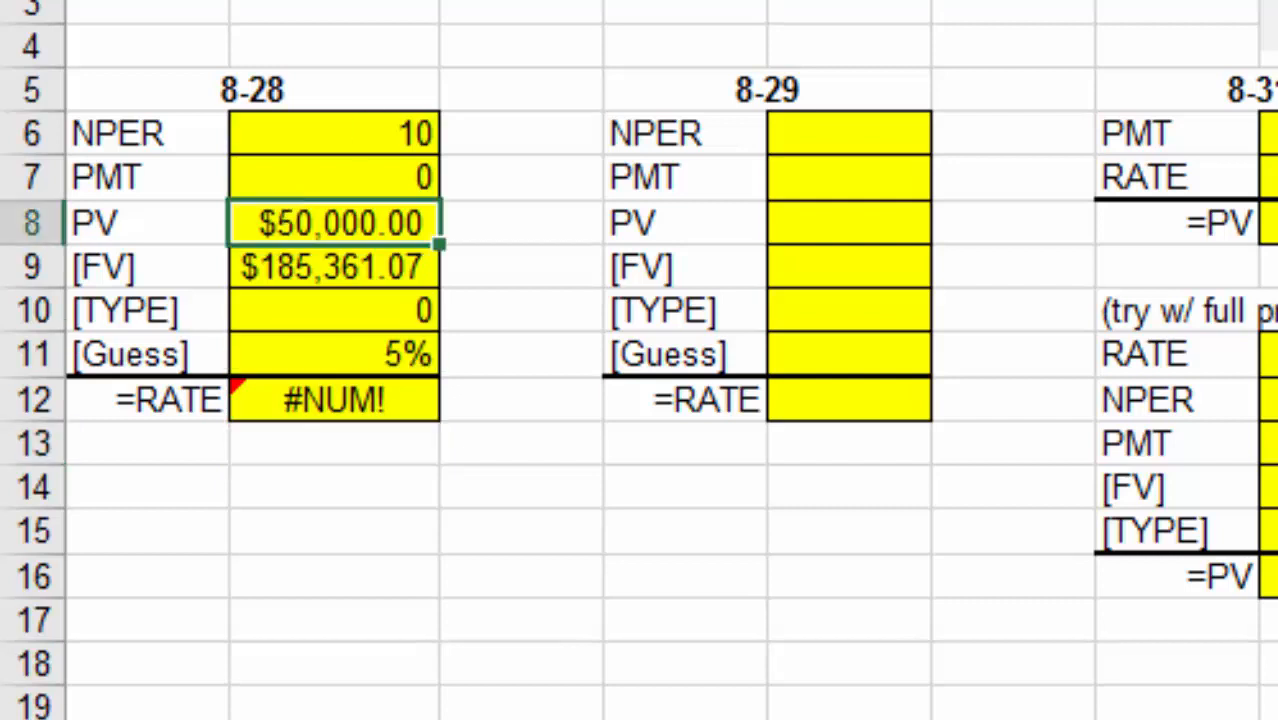
pyautogui.press('F2')
pyautogui.press('Home')
pyautogui.write('-')
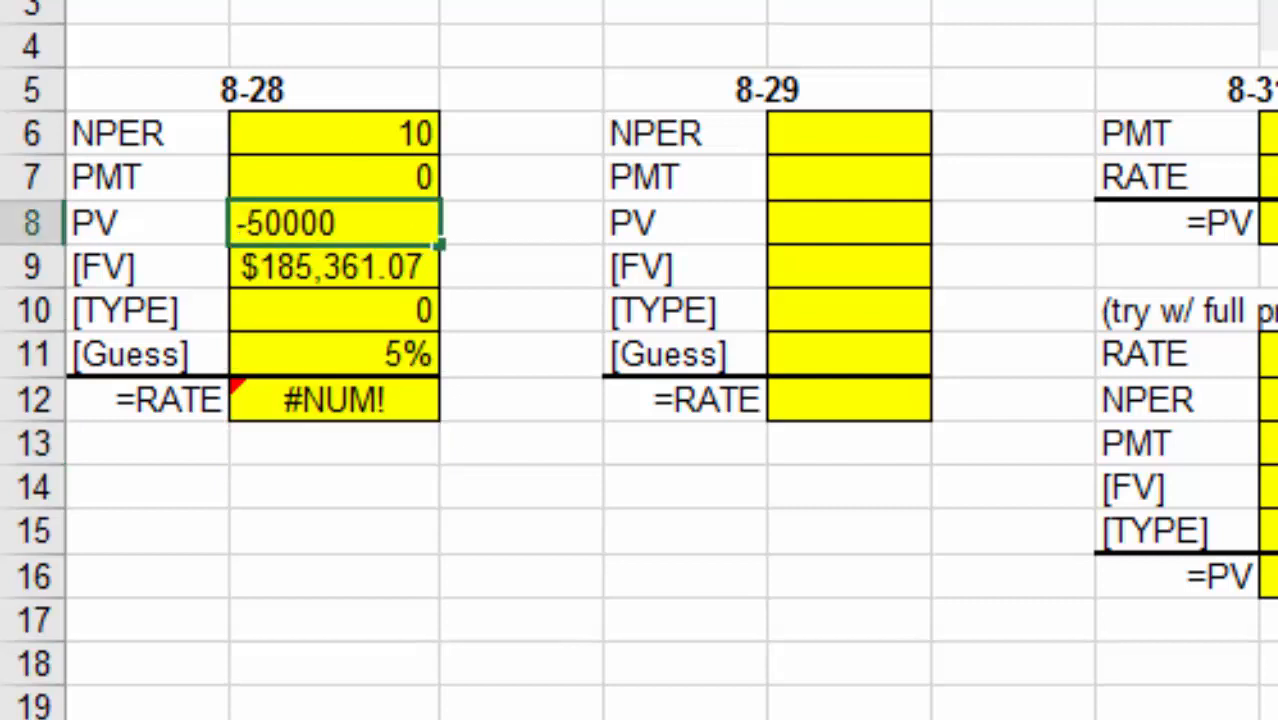
pyautogui.press('Return')
pyautogui.click(331, 218)
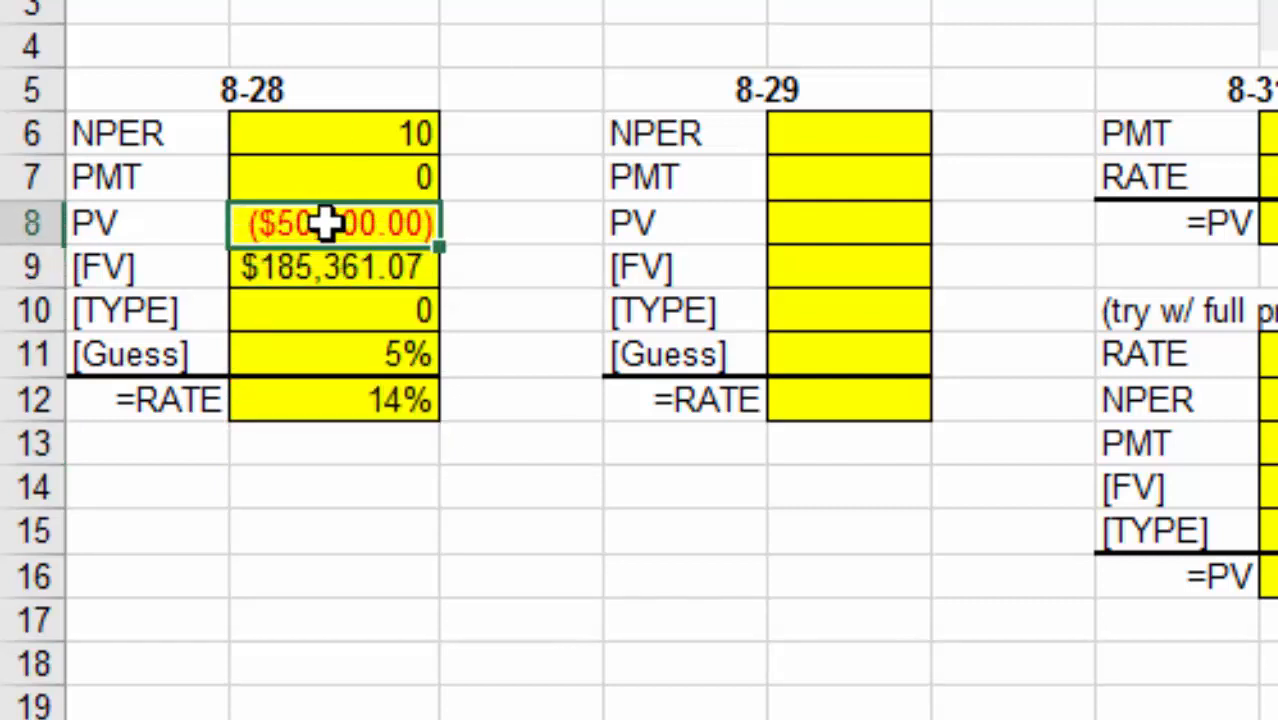
pyautogui.click(414, 410)
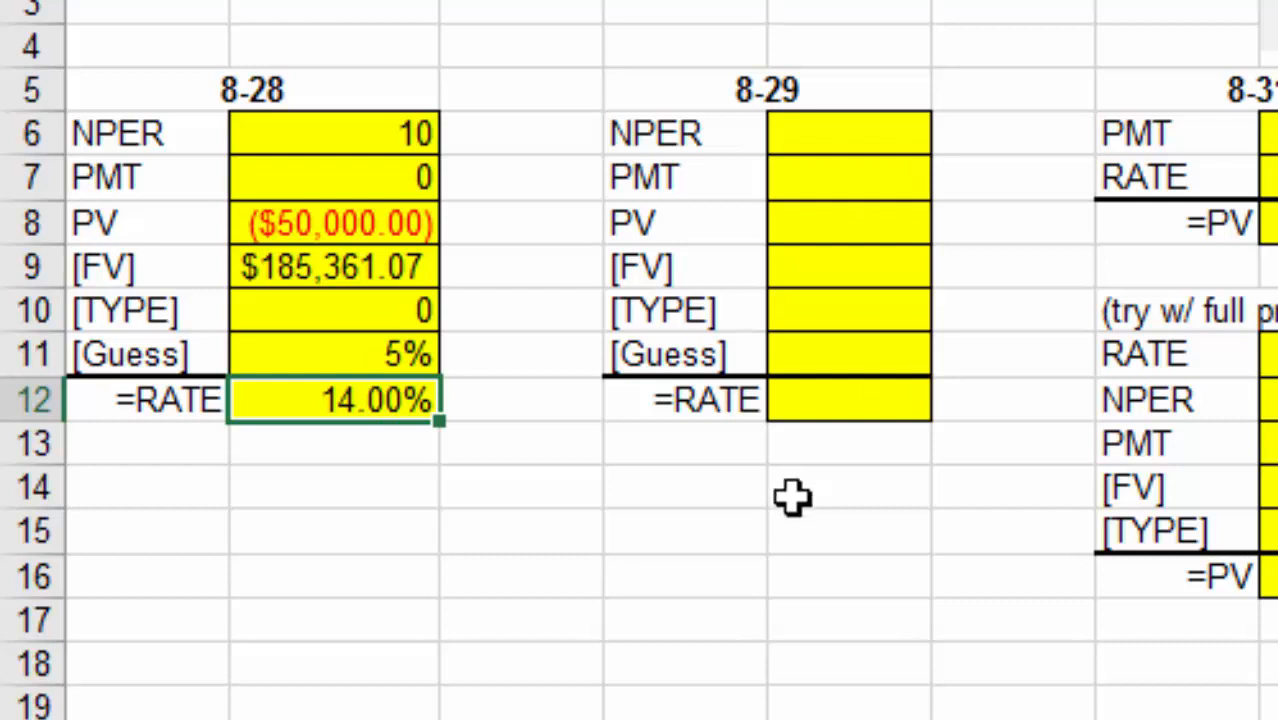
pyautogui.click(564, 472)
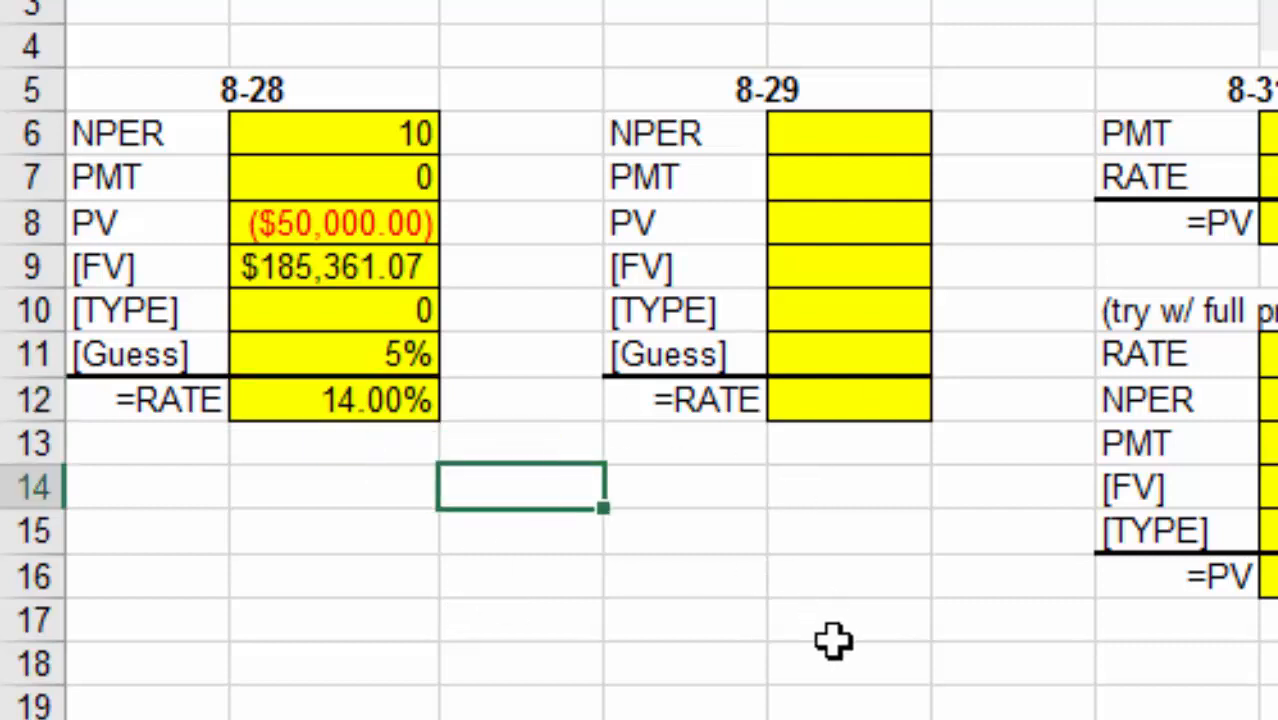
# Step: Look over the solved 8-28 block, the empty 8-29 fields and the PV of a Perpetuity blocks for problem 8-31
pyautogui.moveTo(342, 151); pyautogui.dragTo(362, 400)
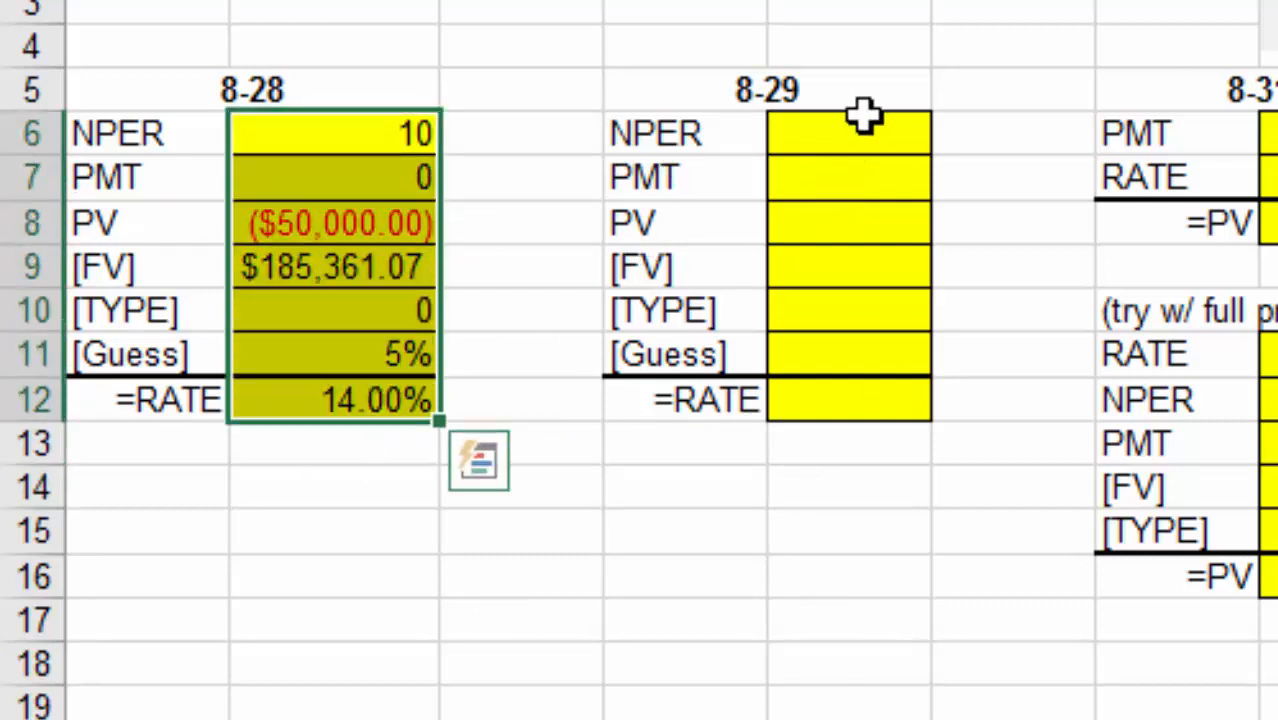
pyautogui.click(862, 114)
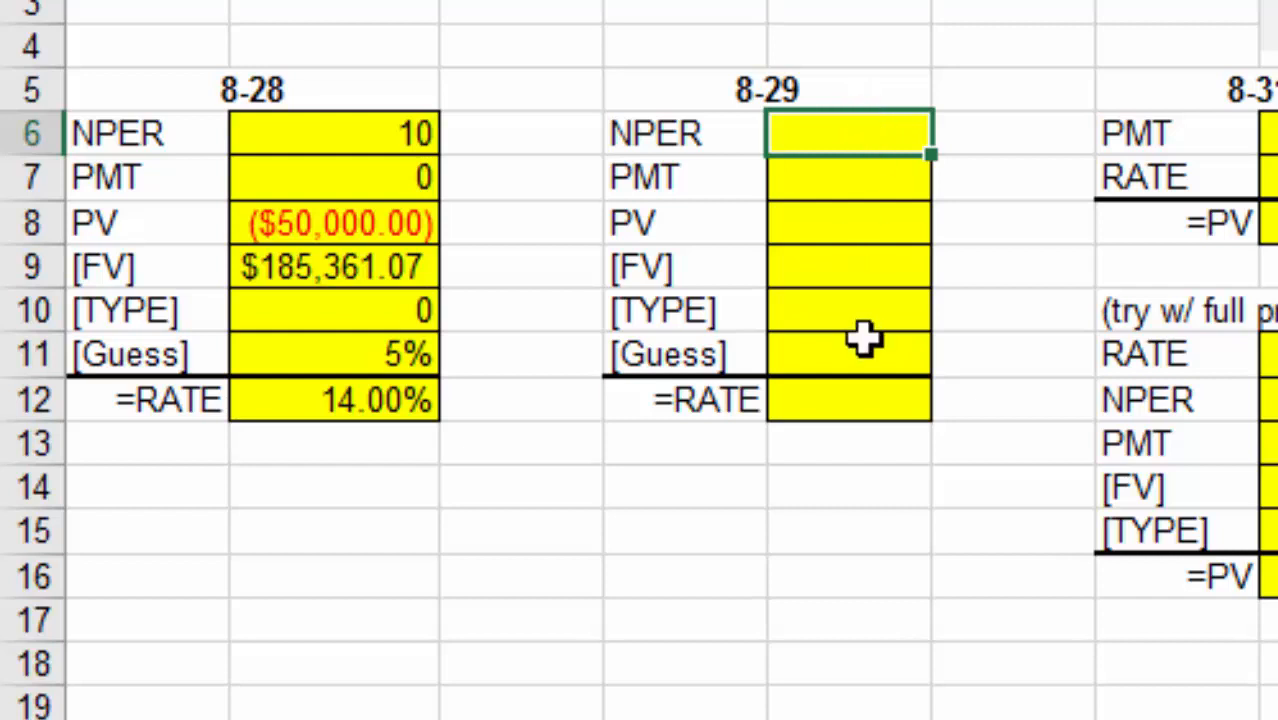
pyautogui.click(875, 408)
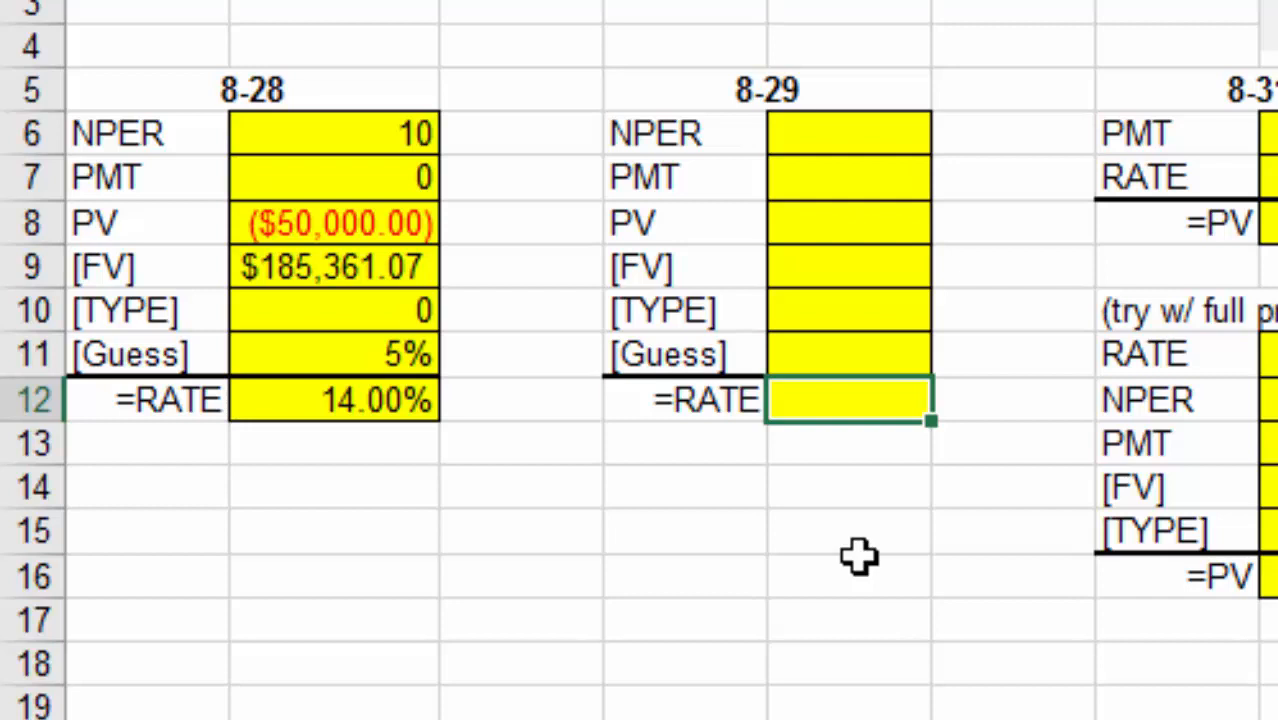
pyautogui.click(1272, 134)
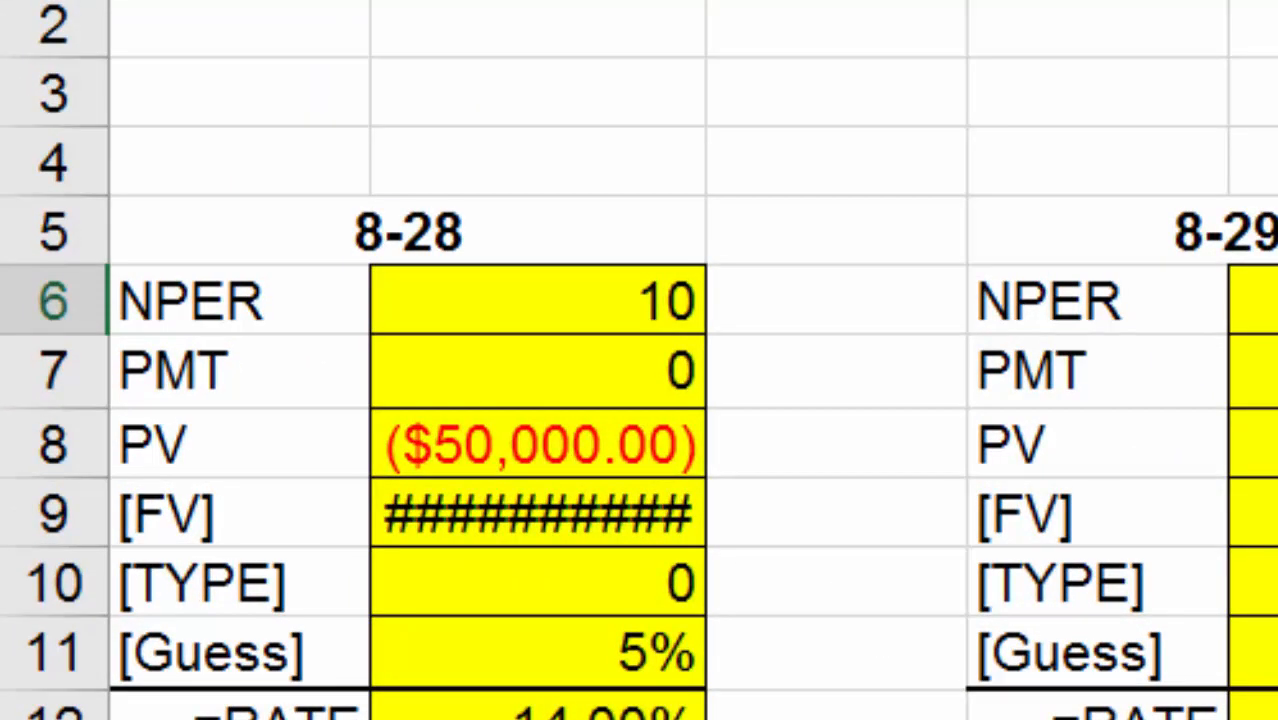
pyautogui.hscroll(2, 679, 360)
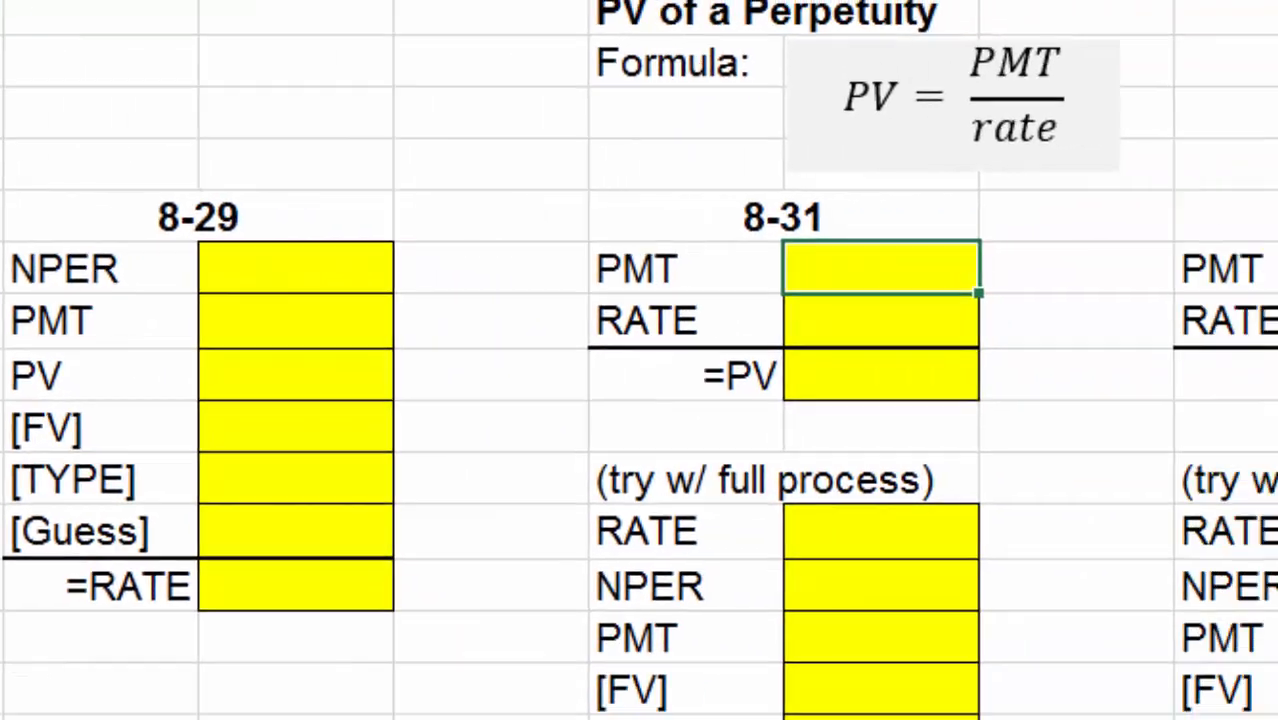
pyautogui.moveTo(1276, 272); pyautogui.dragTo(1276, 268)
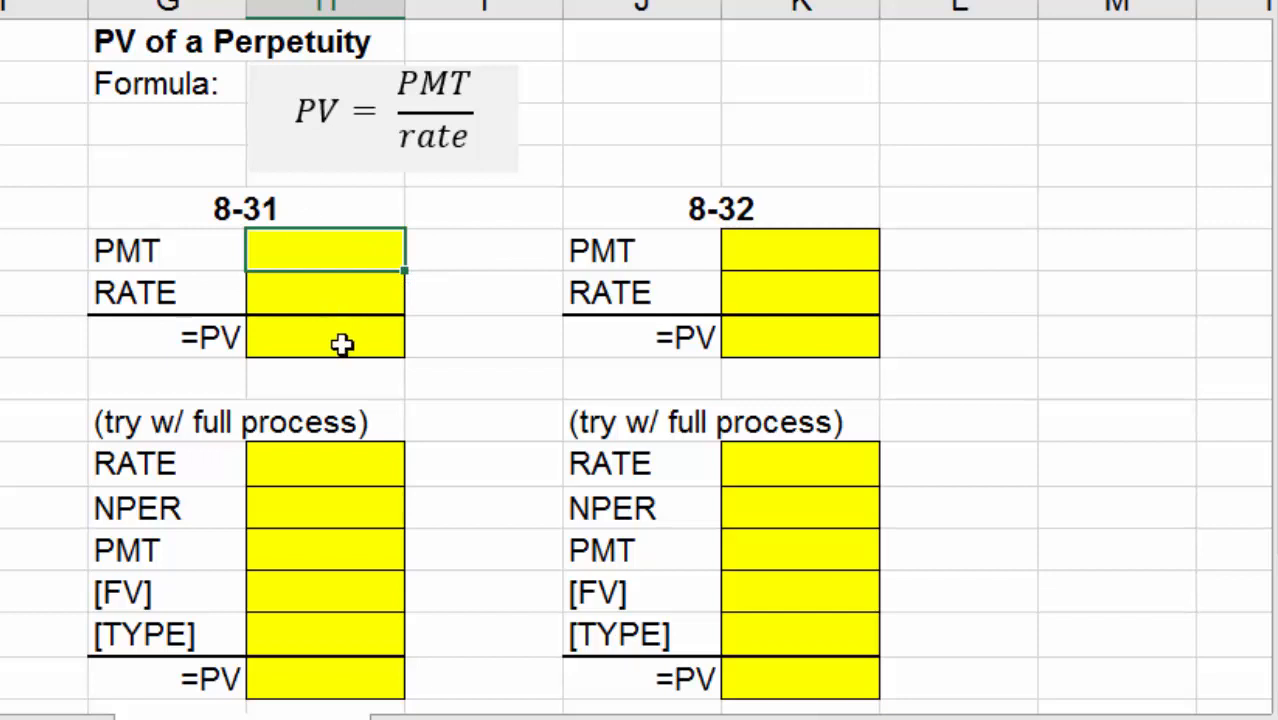
pyautogui.moveTo(310, 458); pyautogui.dragTo(331, 690)
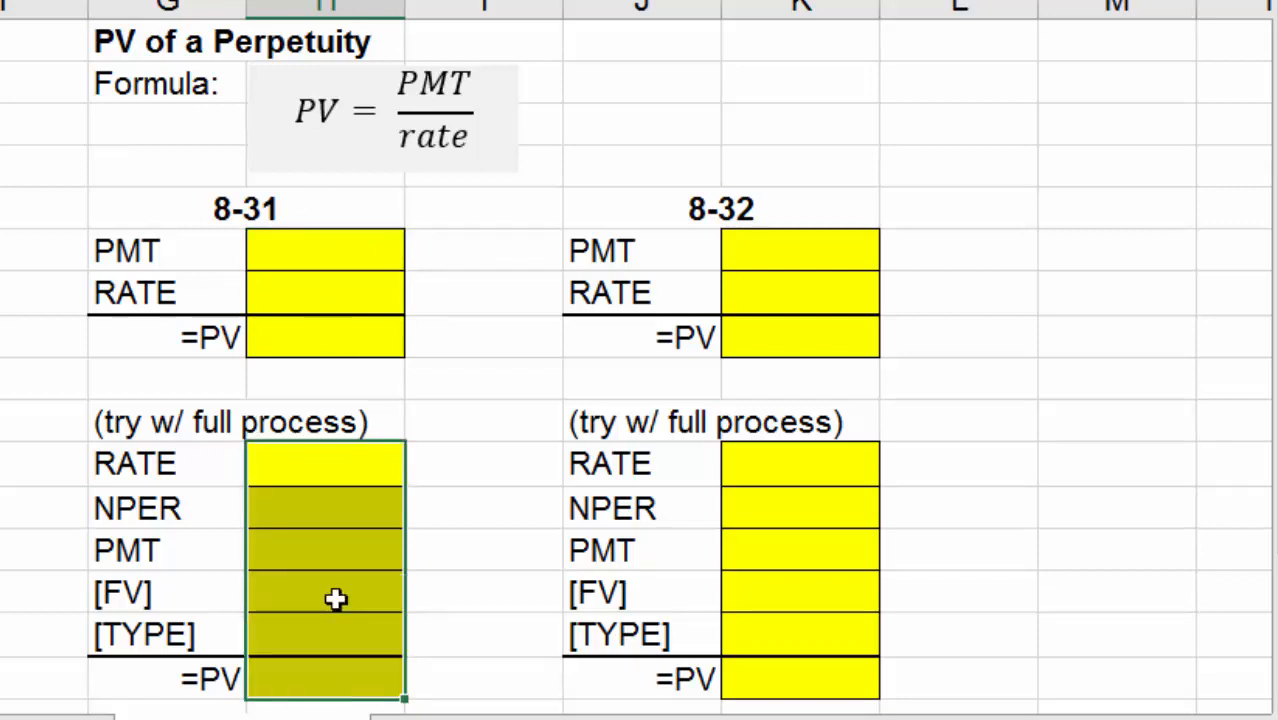
pyautogui.click(338, 468)
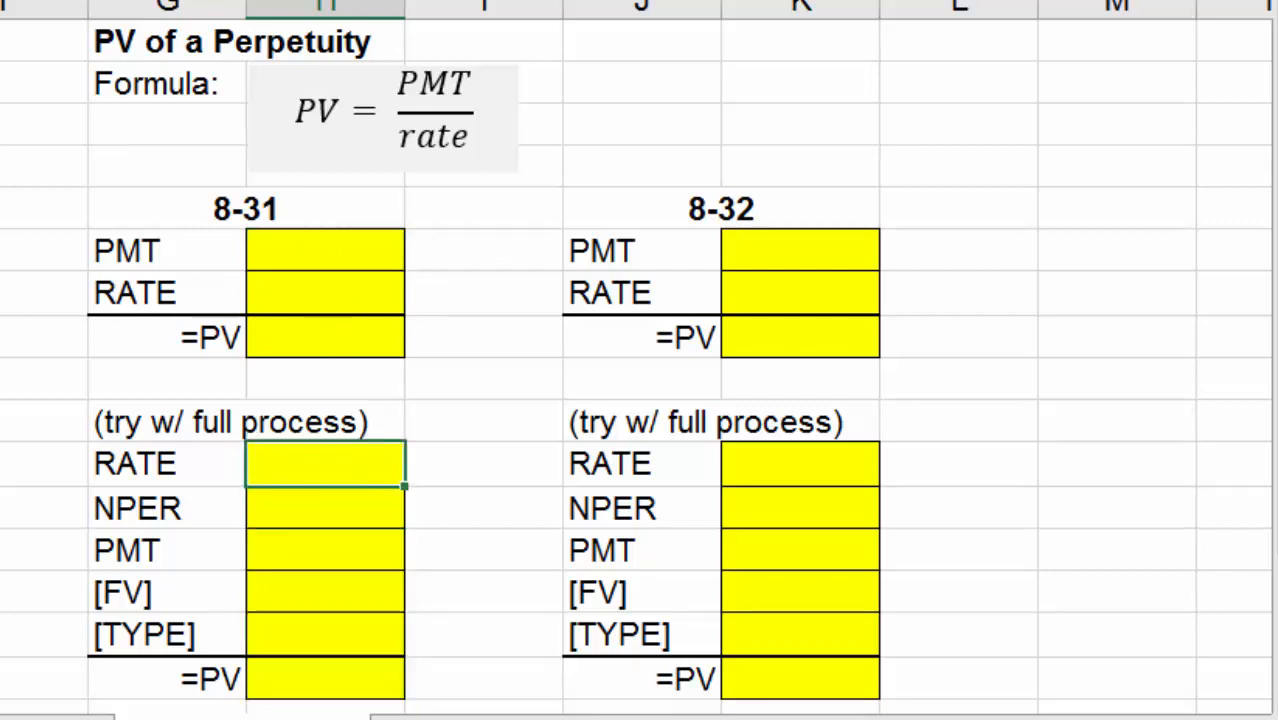
# Step: Enter a PMT of 50 in currency format and a RATE of 0.02 in percent format for perpetuity problem 8-31
pyautogui.click(348, 247)
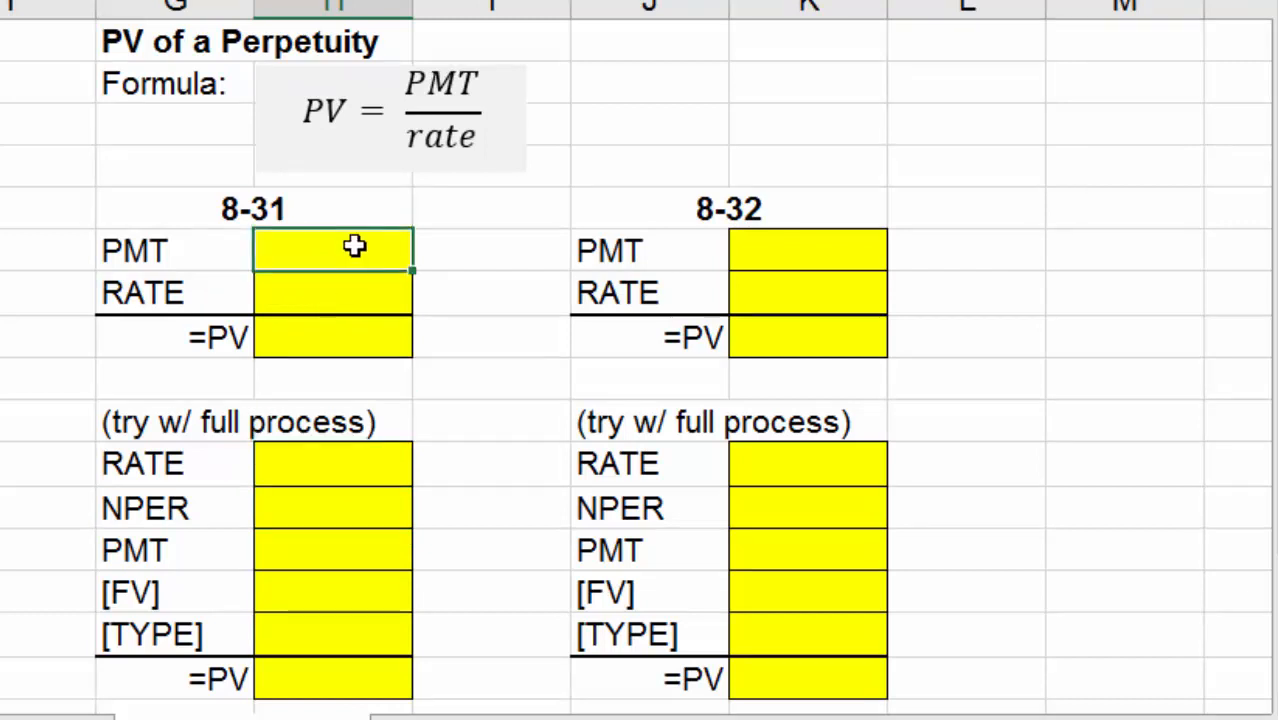
pyautogui.write('50')
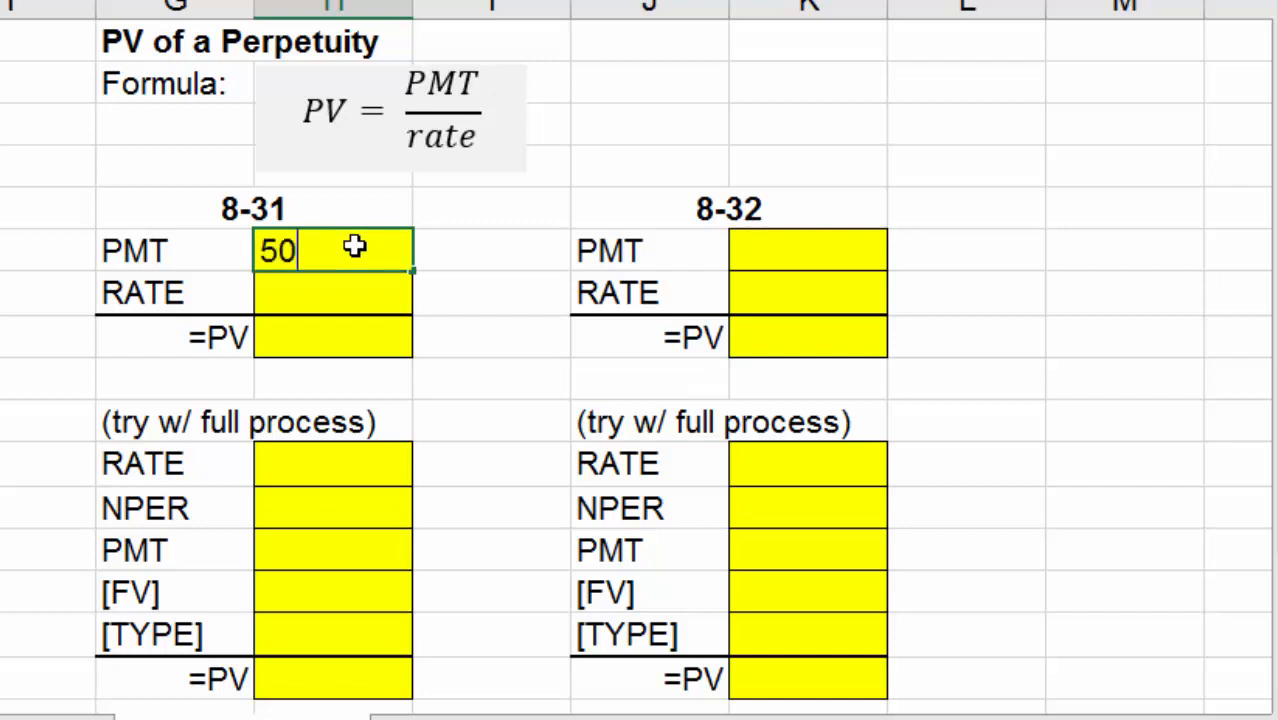
pyautogui.press('Return')
pyautogui.write('.02')
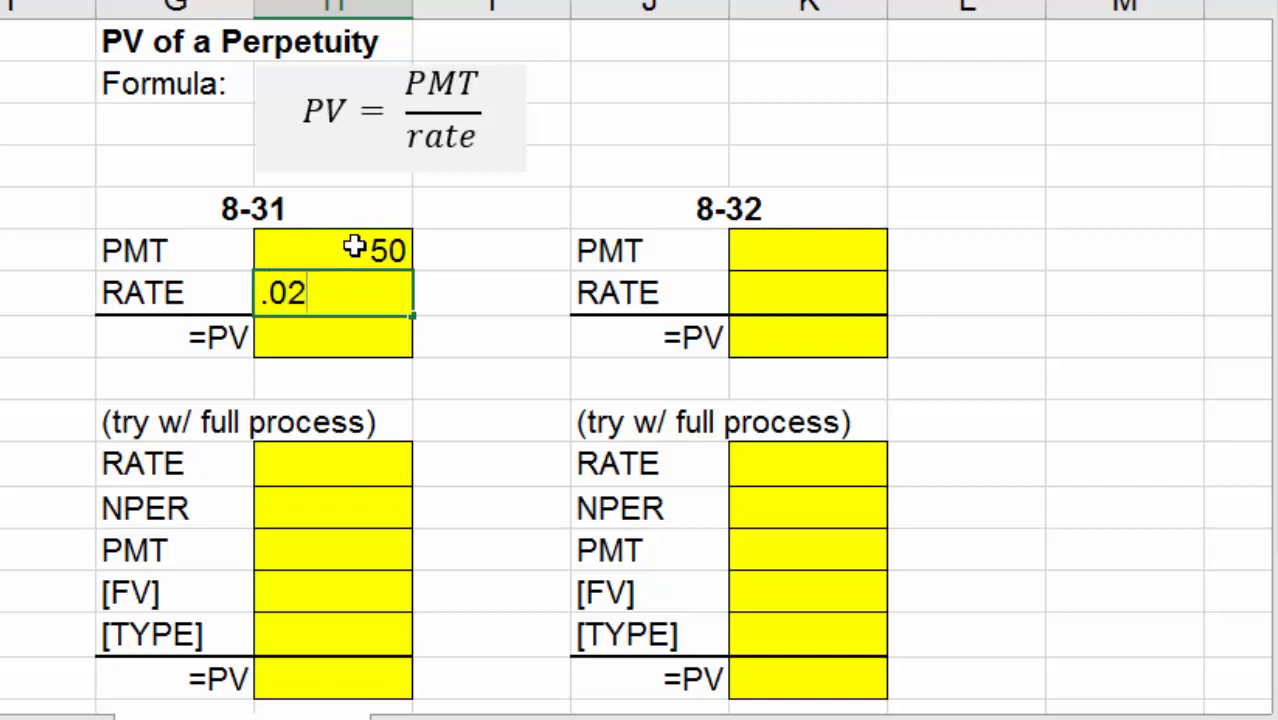
pyautogui.click(442, 300)
pyautogui.click(399, 251)
pyautogui.hotkey('ctrl', 'shift', '4')
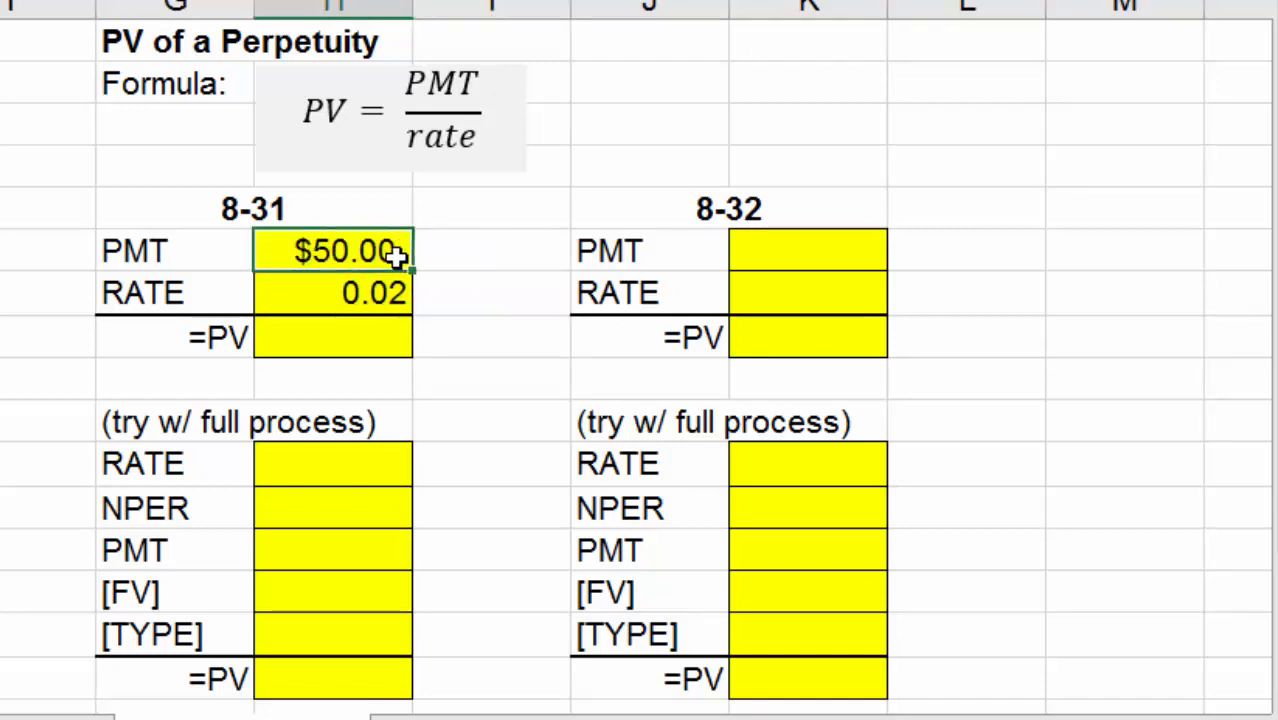
pyautogui.click(387, 296)
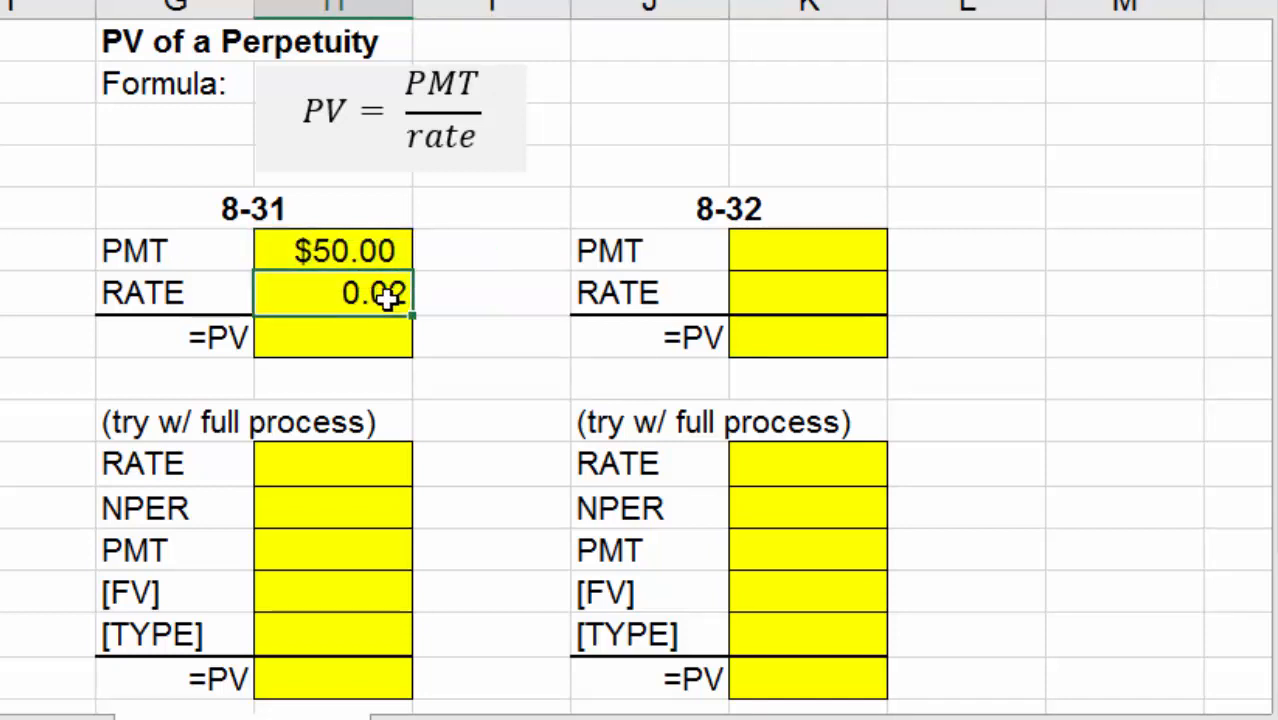
pyautogui.hotkey('ctrl', 'shift', '4')
pyautogui.hotkey('ctrl', 'shift', '5')
pyautogui.click(465, 345)
# Step: Calculate the perpetuity PV for problem 8-31 by dividing its PMT by its RATE (=H6/H7)
pyautogui.click(340, 338)
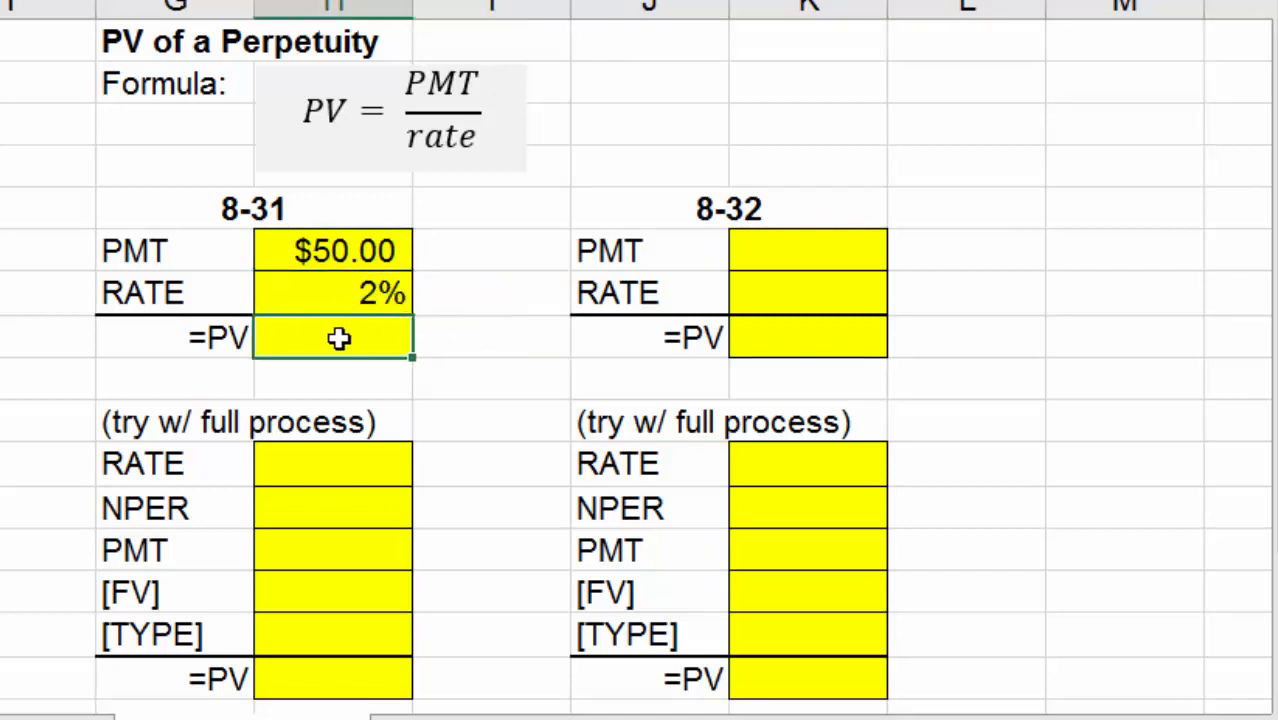
pyautogui.write('=')
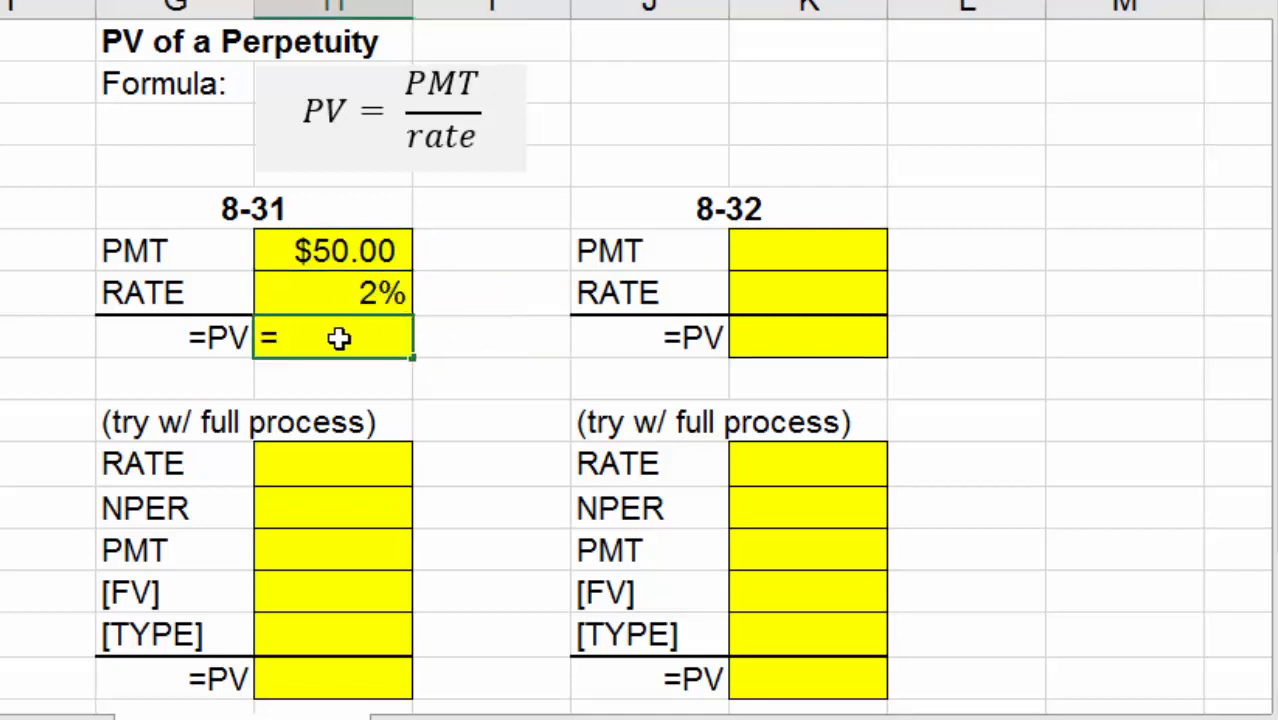
pyautogui.click(380, 250)
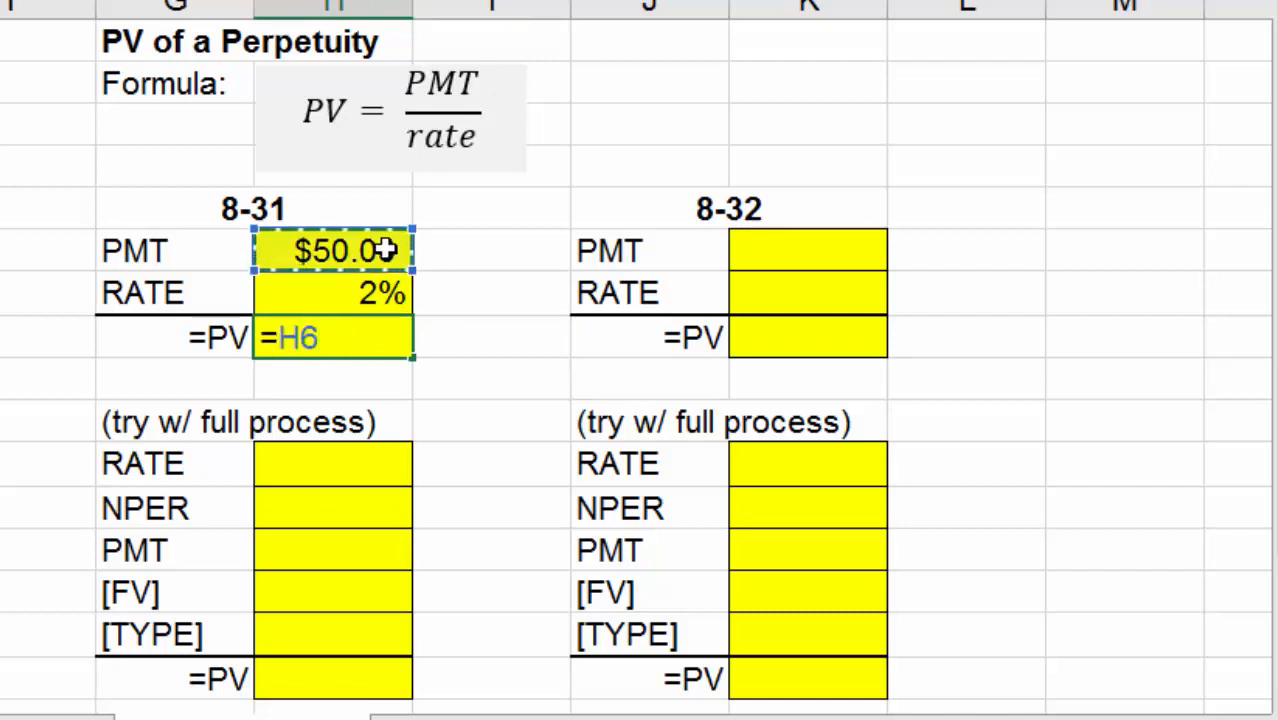
pyautogui.write('/')
pyautogui.click(372, 290)
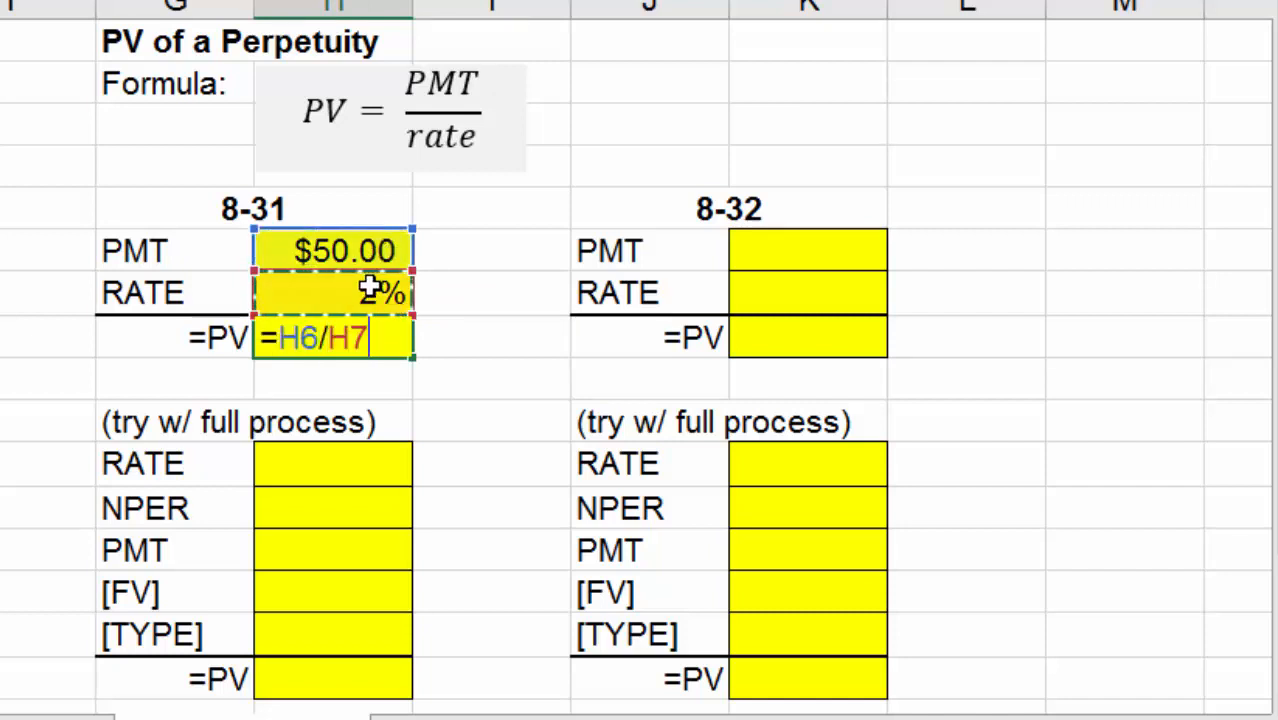
pyautogui.press('Return')
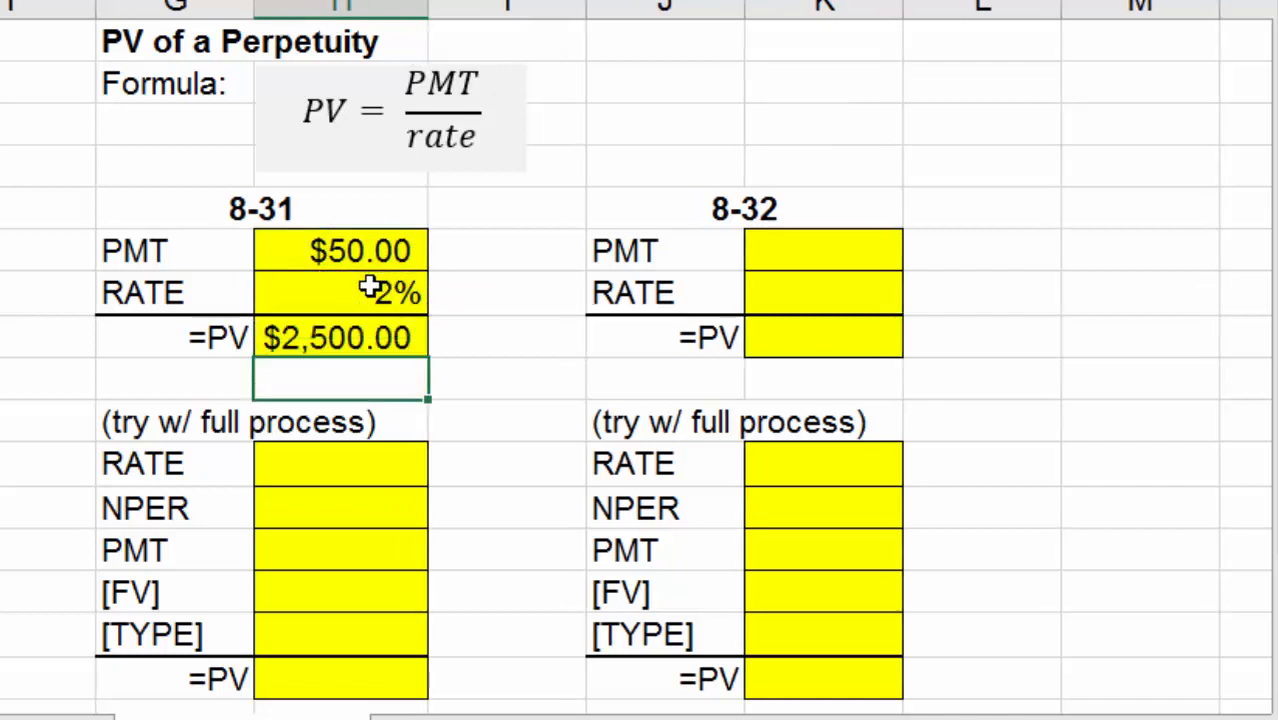
# Step: Enter a RATE of 0.02 and an NPER of 1000 in the full process block of problem 8-31
pyautogui.click(413, 470)
pyautogui.moveTo(1277, 220); pyautogui.dragTo(1277, 236)
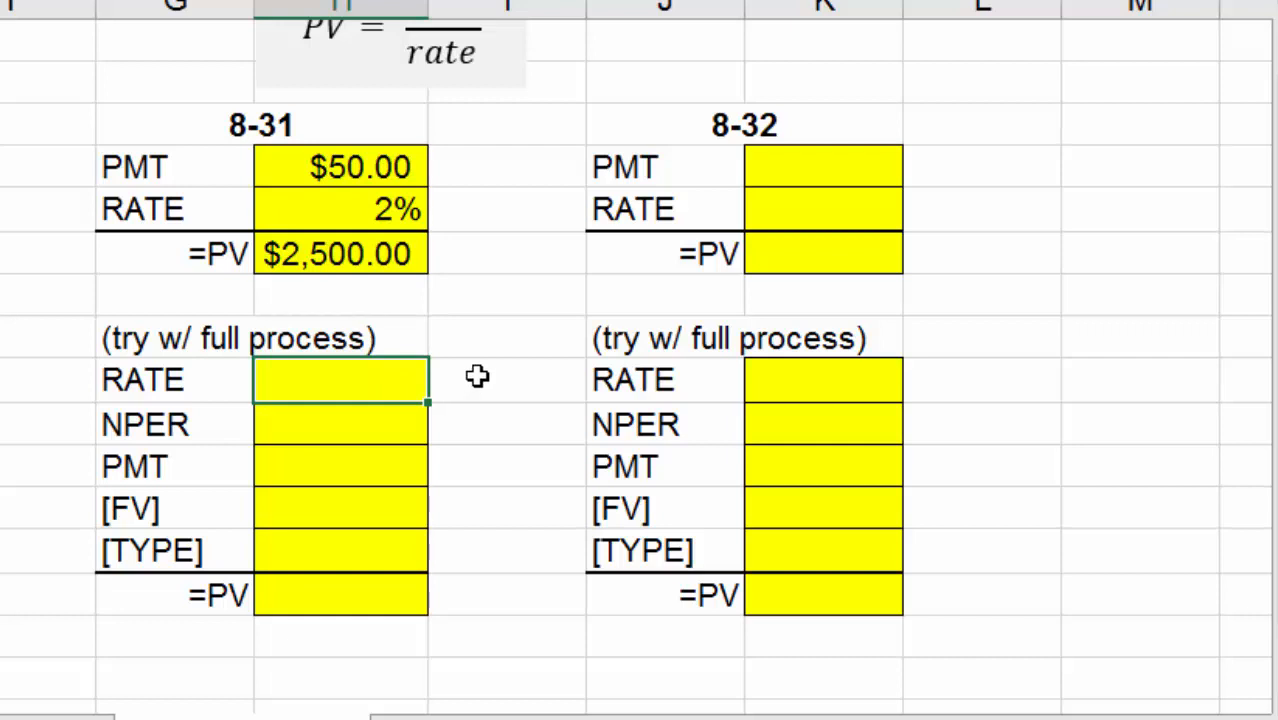
pyautogui.write('.02')
pyautogui.press('Return')
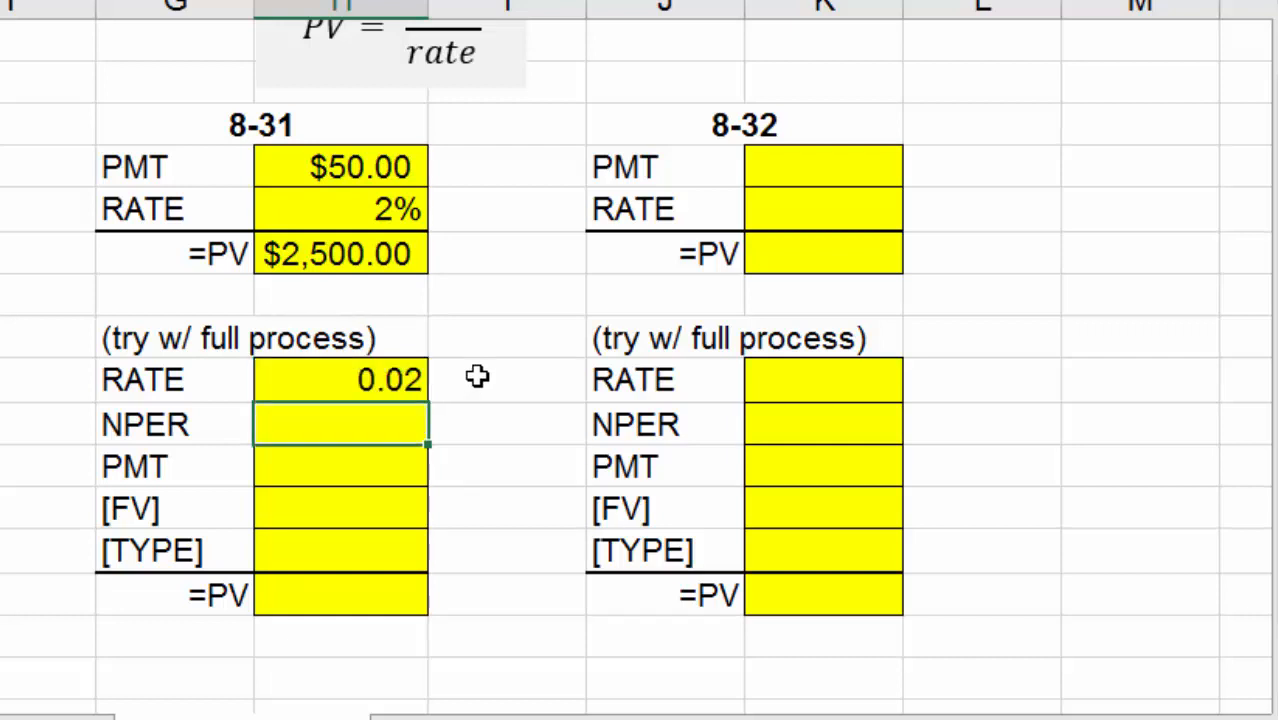
pyautogui.write('1000')
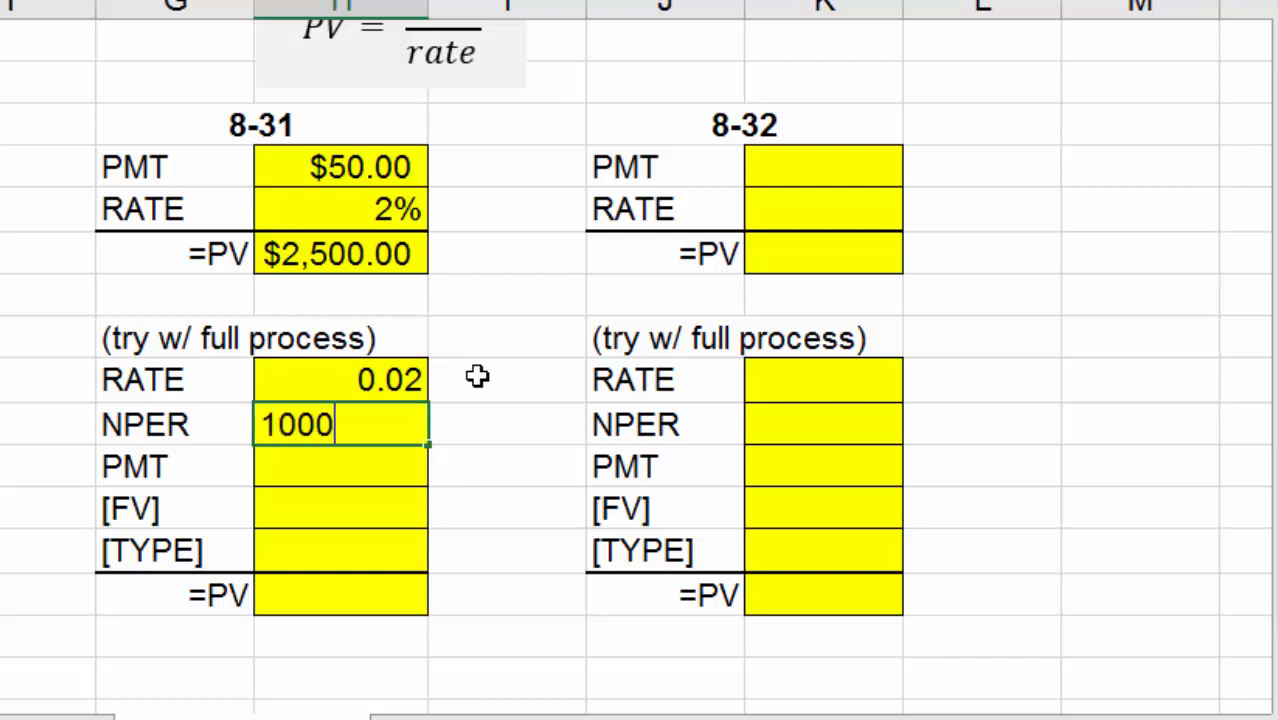
pyautogui.hotkey('ctrl', 'Return')
pyautogui.press('Return')
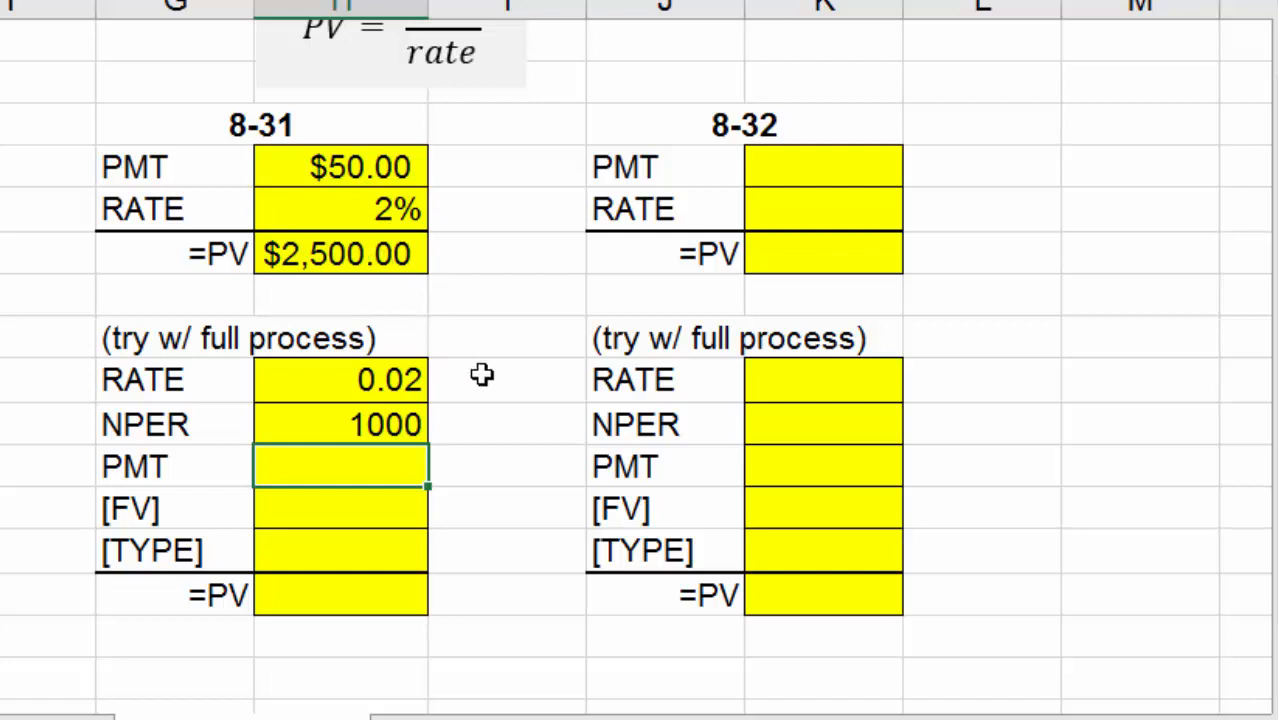
# Step: Enter a PMT of 50, an FV of 0 and a TYPE of 0 in the full process block of problem 8-31
pyautogui.click(300, 254)
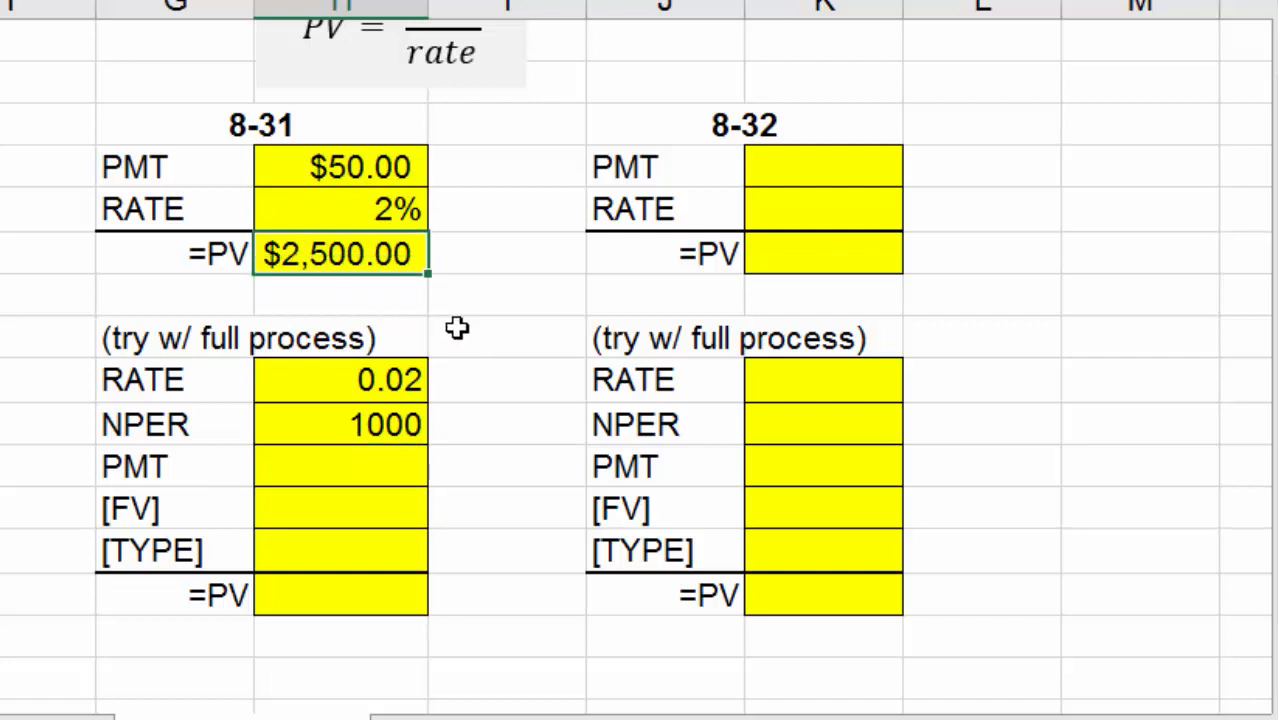
pyautogui.click(403, 465)
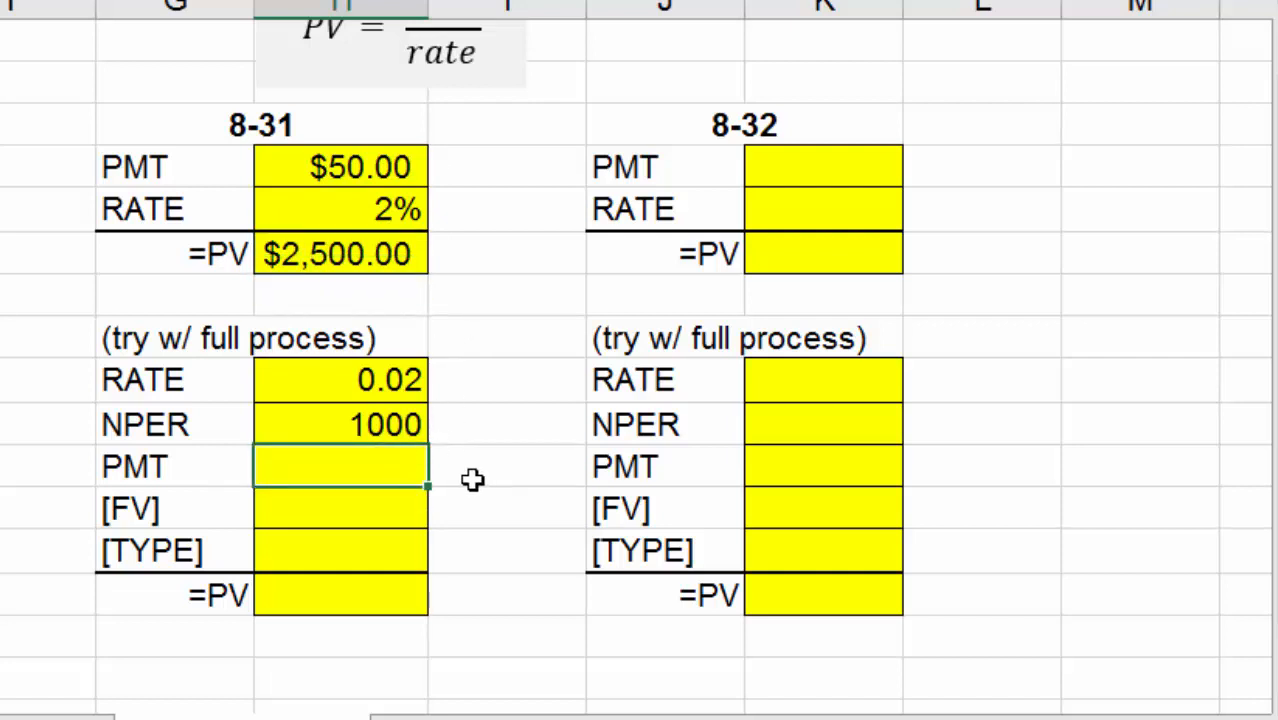
pyautogui.write('50')
pyautogui.press('Return')
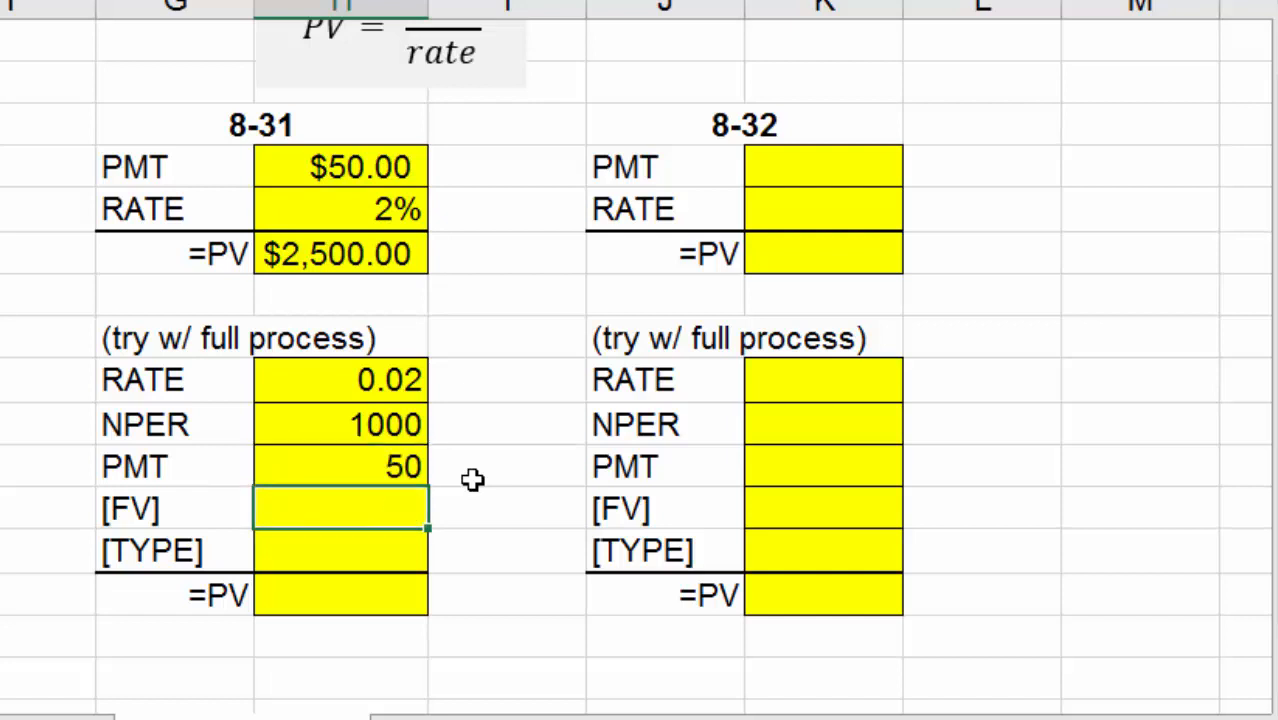
pyautogui.write('0')
pyautogui.press('Return')
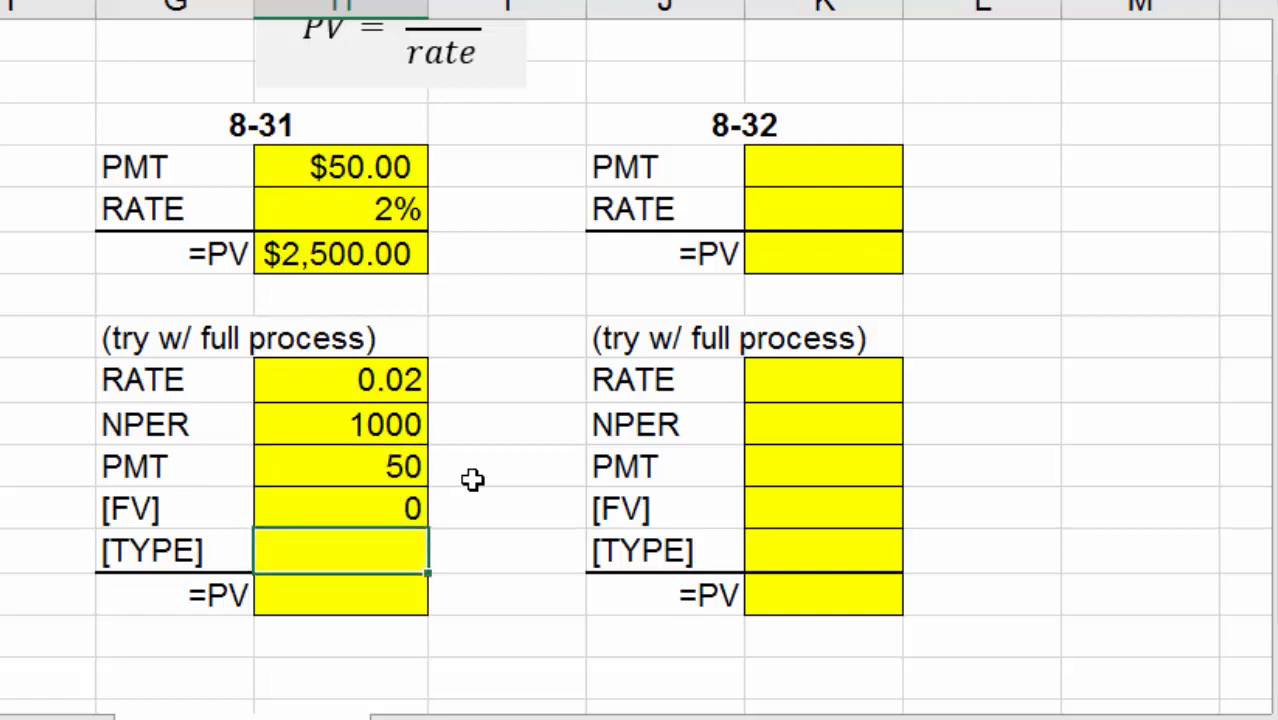
pyautogui.write('0')
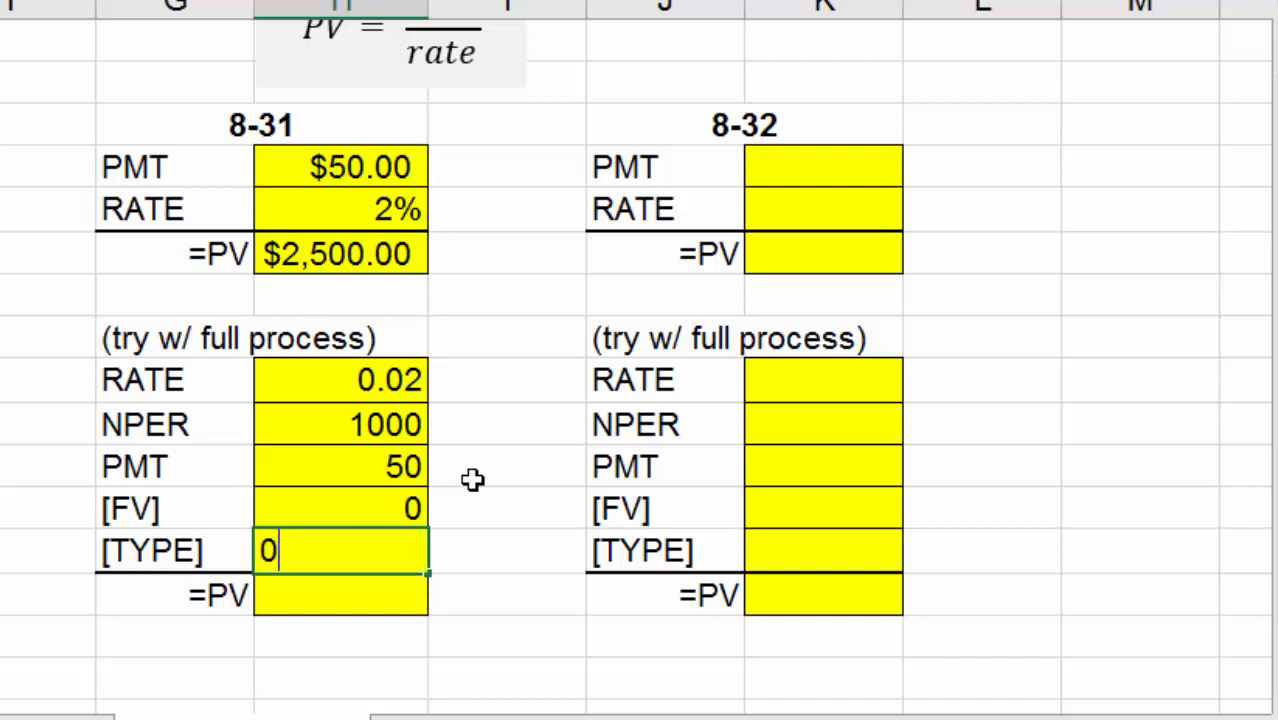
pyautogui.click(472, 480)
# Step: Format the RATE as a percentage and the PMT as currency in the full process block of problem 8-31
pyautogui.click(402, 378)
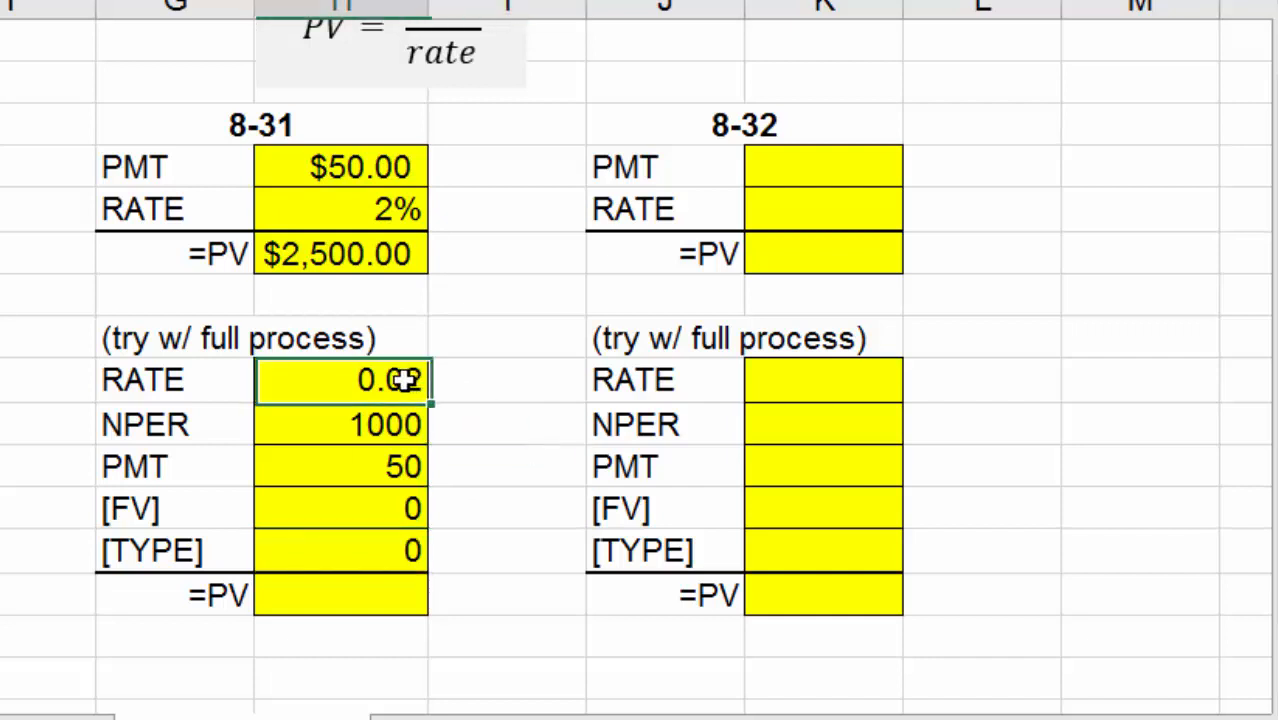
pyautogui.hotkey('ctrl', 'shift', '5')
pyautogui.click(397, 427)
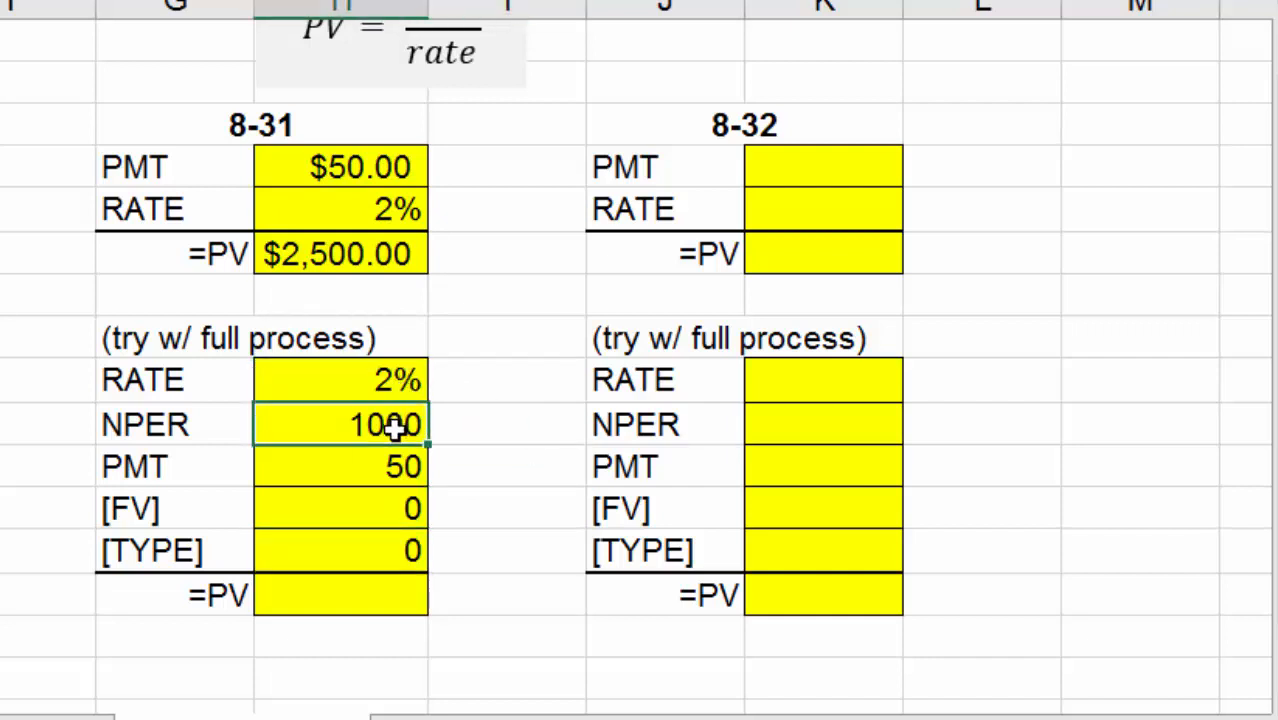
pyautogui.press('Down')
pyautogui.hotkey('ctrl', 'shift', '4')
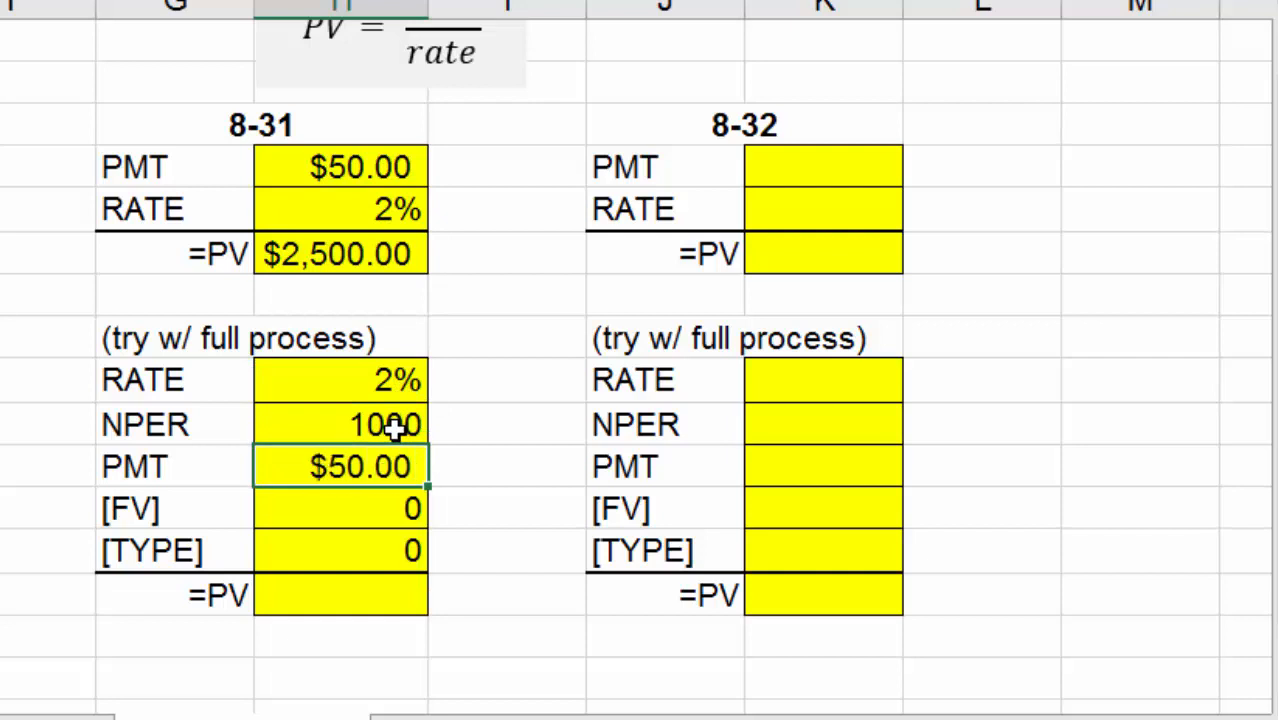
# Step: Calculate the full process PV for problem 8-31 with =PV(H11,H12,H13,H14,H15), accepting Excel's formula correction
pyautogui.click(372, 602)
pyautogui.write('pv(')
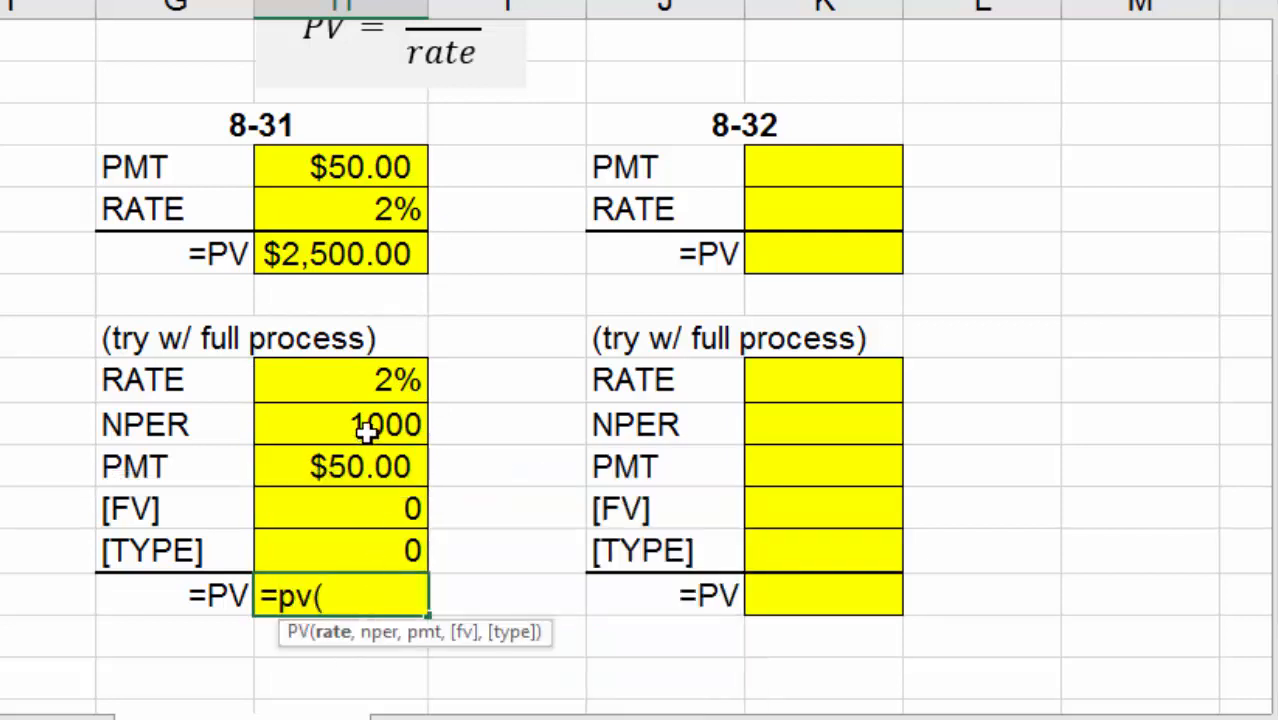
pyautogui.click(363, 377)
pyautogui.write(',')
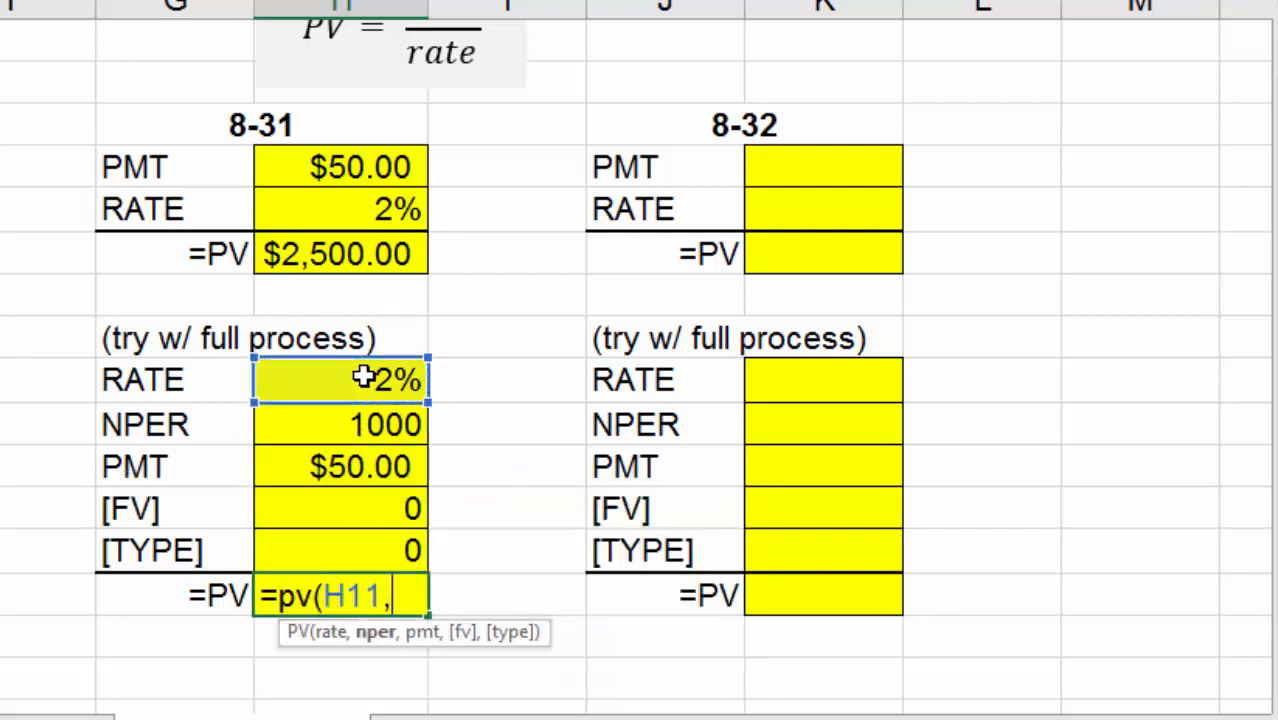
pyautogui.click(351, 426)
pyautogui.write(',')
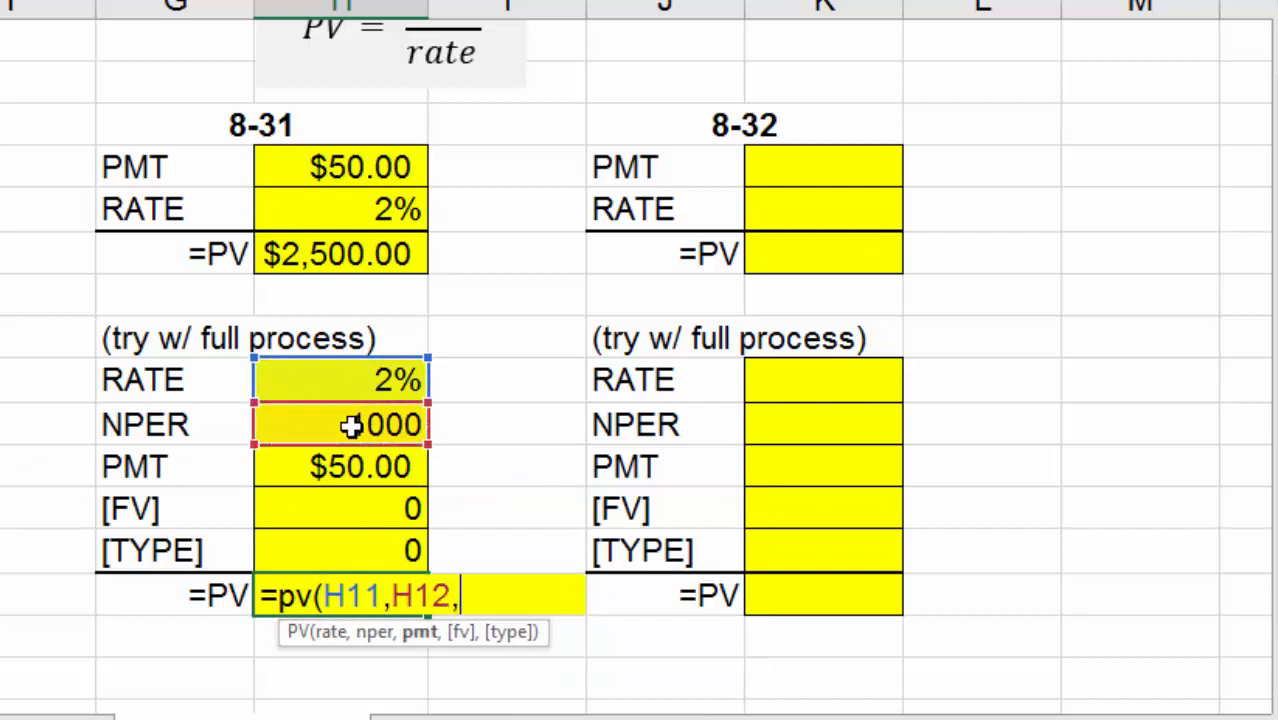
pyautogui.click(345, 465)
pyautogui.write(',')
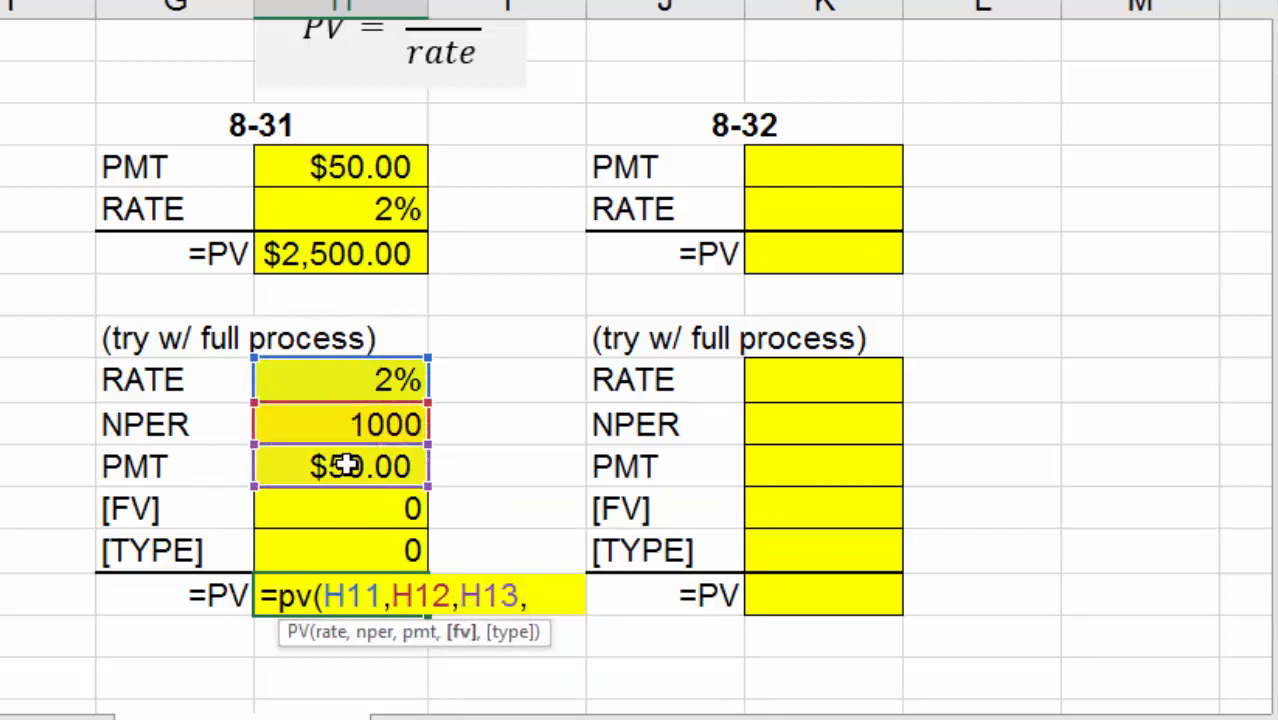
pyautogui.click(342, 508)
pyautogui.write(',')
pyautogui.click(342, 550)
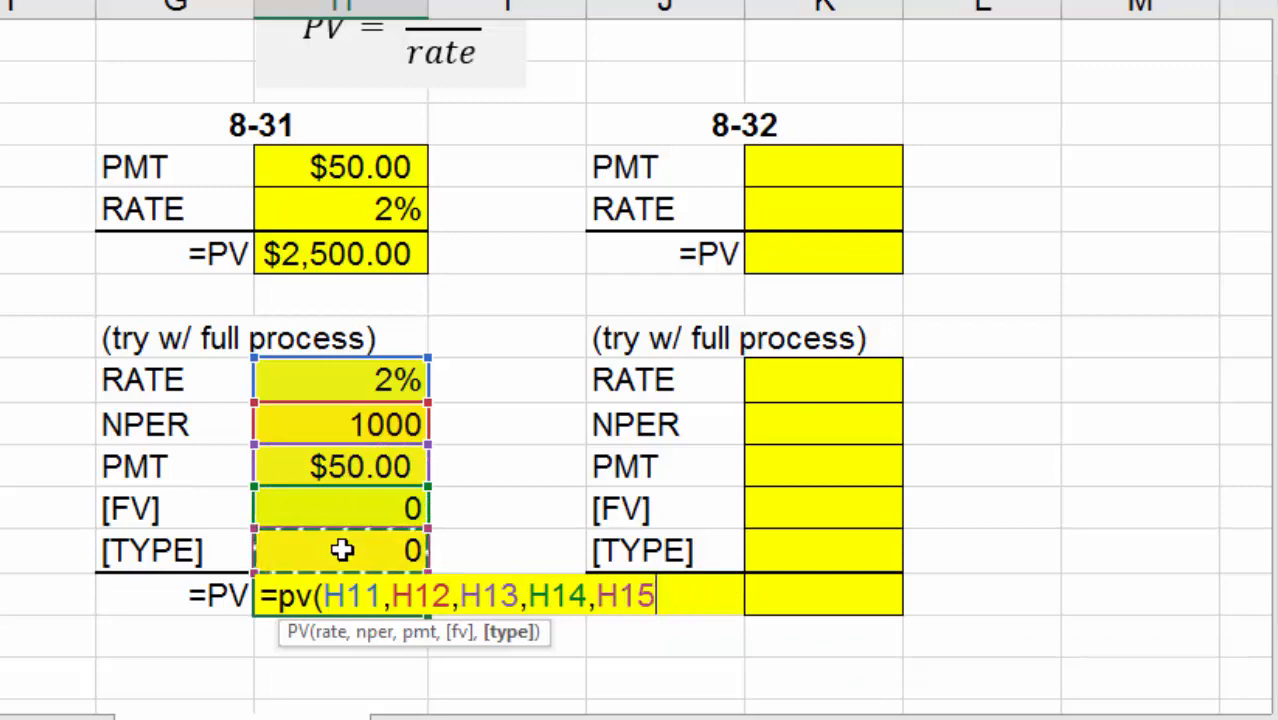
pyautogui.write(',')
pyautogui.press('Return')
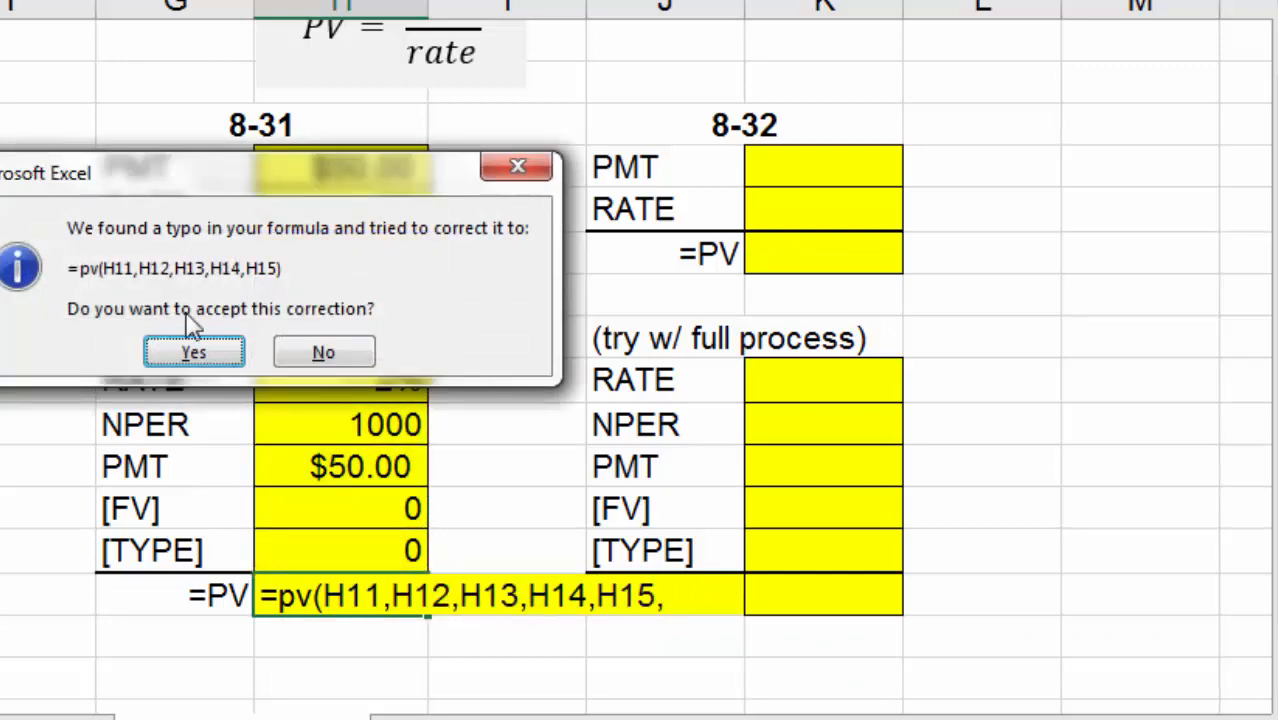
pyautogui.click(192, 352)
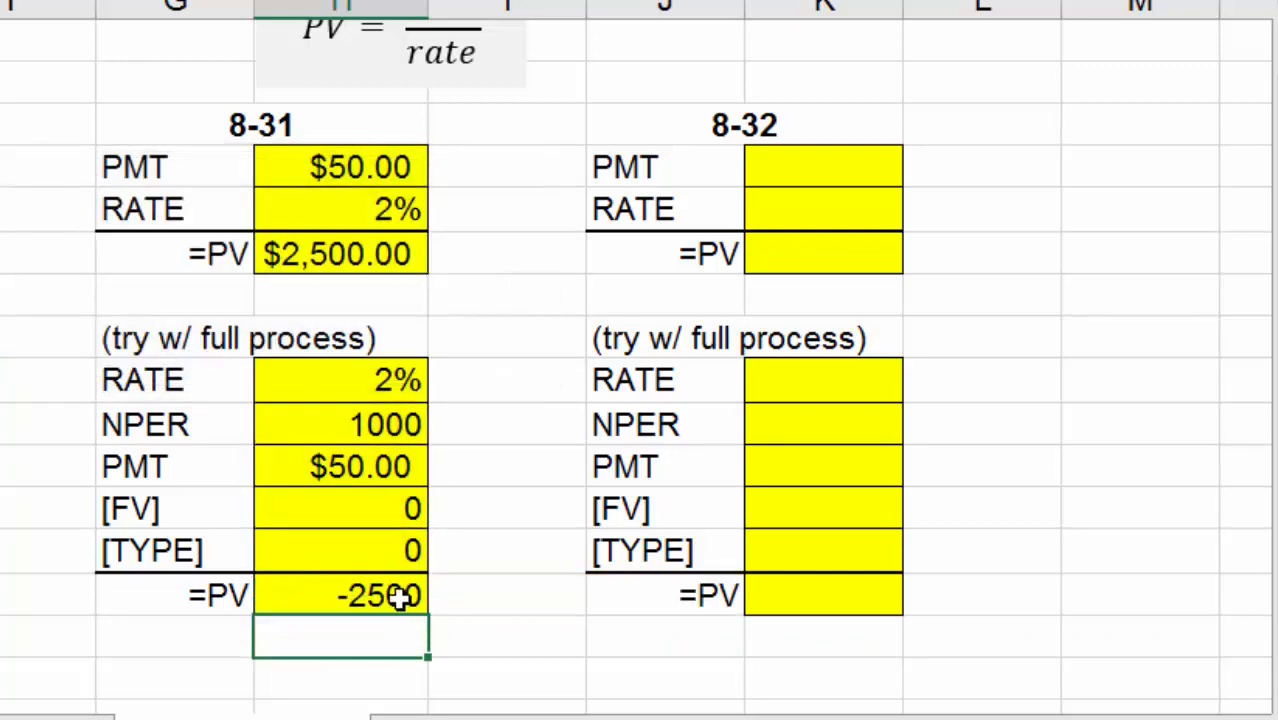
# Step: Apply the accounting dollar format to the full process PV of problem 8-31 and change its PMT to -50
pyautogui.click(400, 594)
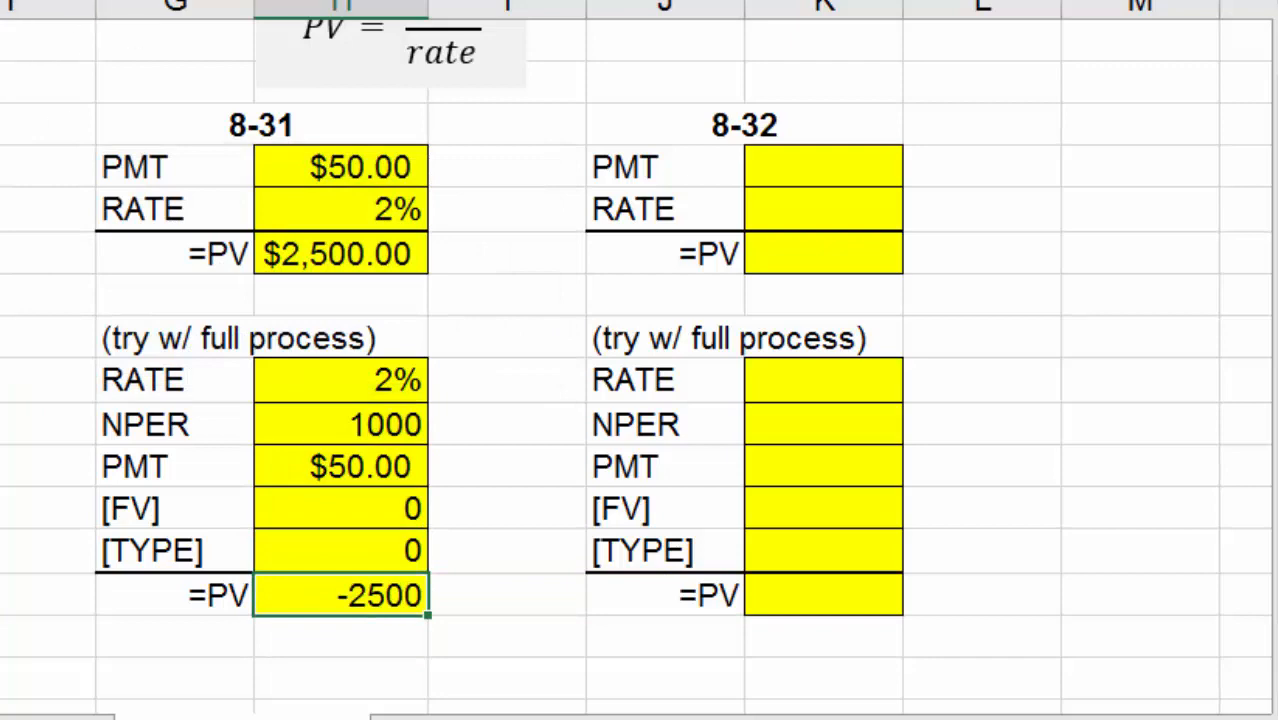
pyautogui.click(246, 2)
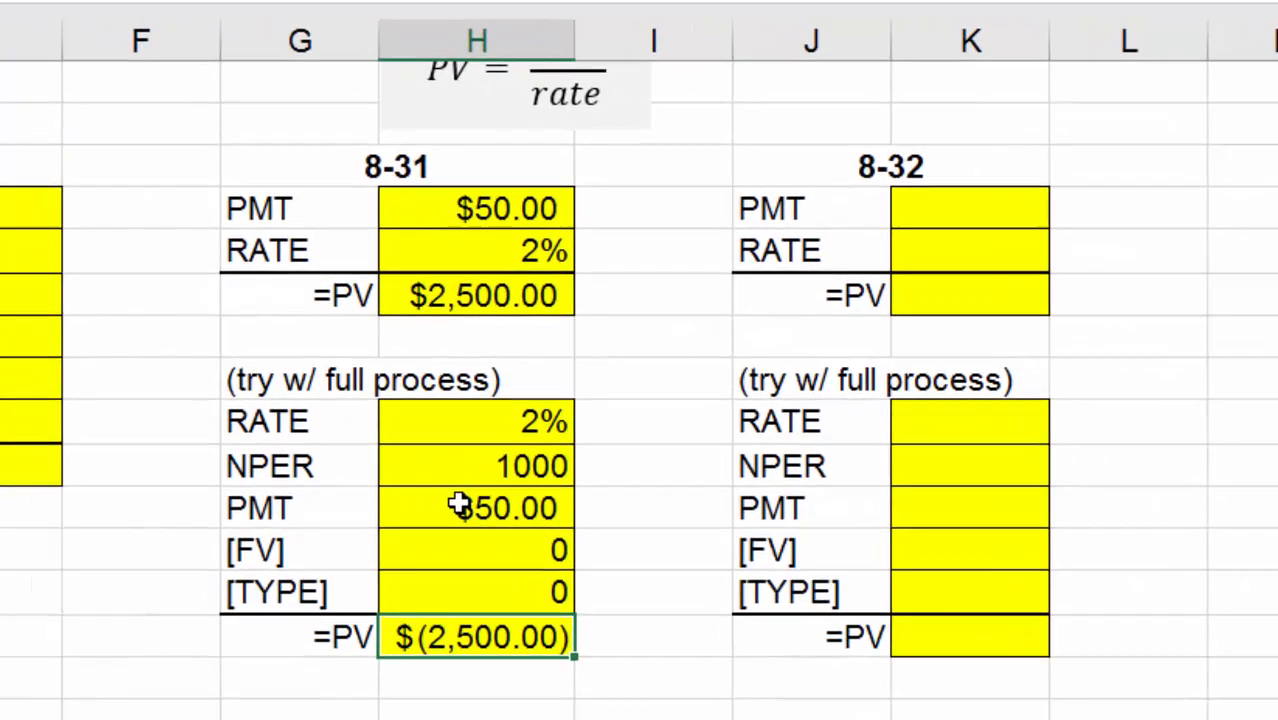
pyautogui.click(325, 468)
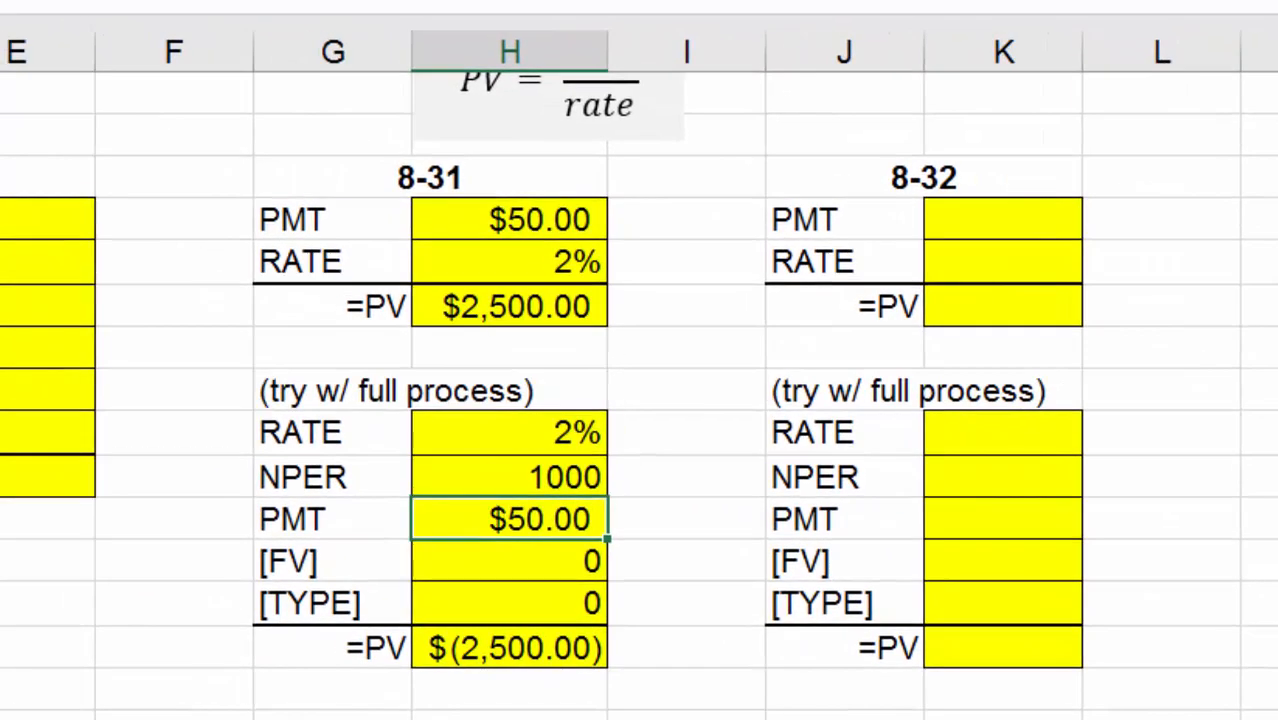
pyautogui.press('F2')
pyautogui.press('Home')
pyautogui.write('-')
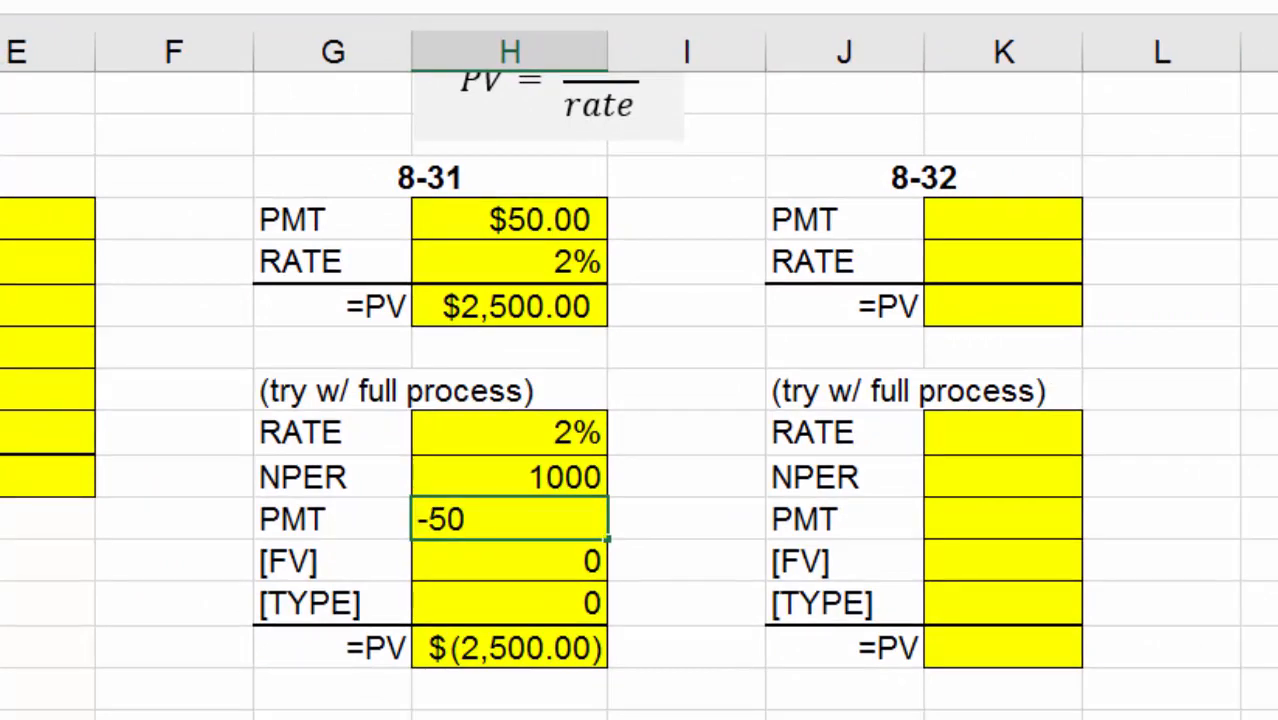
pyautogui.press('Return')
# Step: Show the full process PV of problem 8-31 with seven decimal places and widen column H to fit it
pyautogui.click(558, 650)
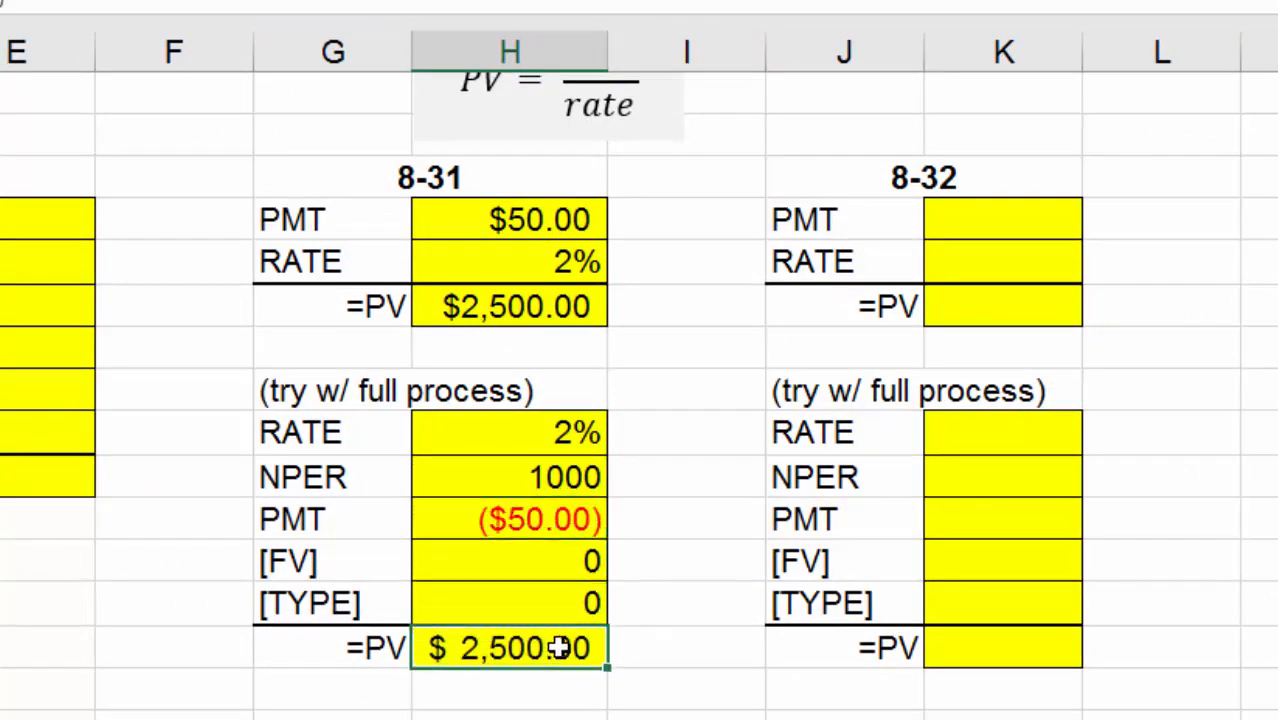
pyautogui.hotkey('alt', 'h')
pyautogui.press('0')
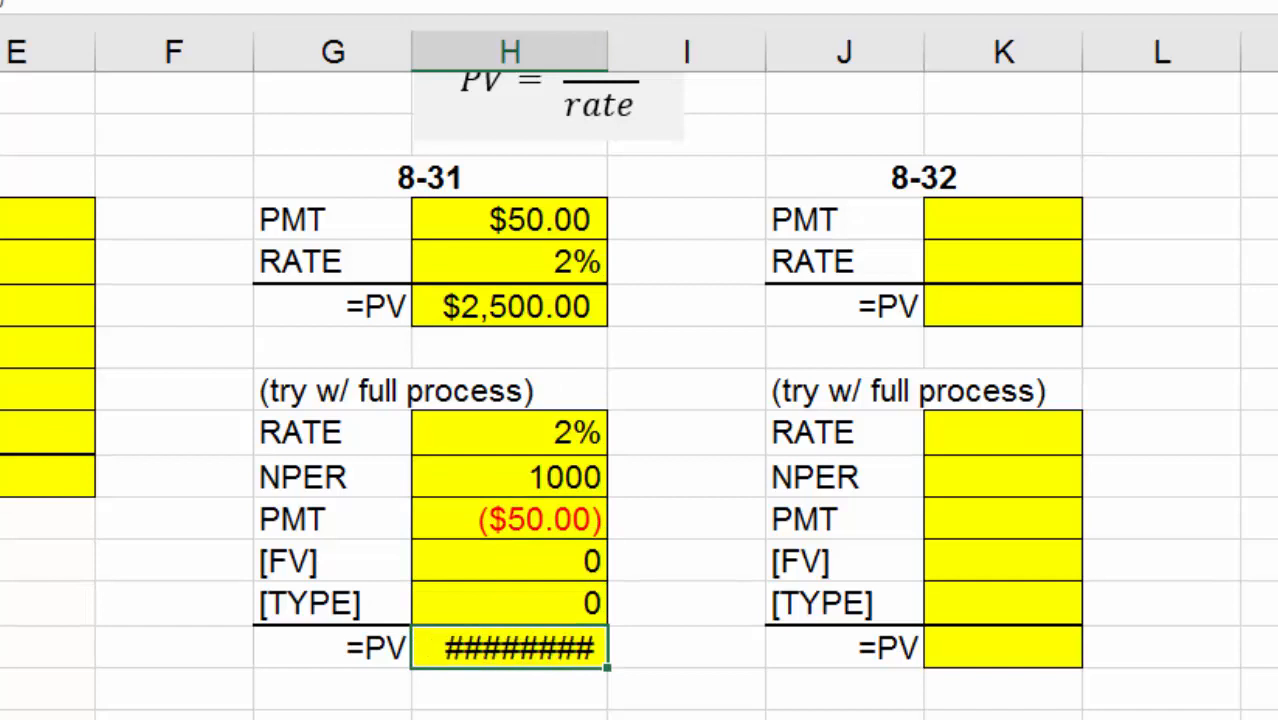
pyautogui.moveTo(607, 45); pyautogui.dragTo(762, 45)
pyautogui.hotkey('alt', 'h')
pyautogui.press('0')
pyautogui.hotkey('alt', 'h')
pyautogui.press('0')
pyautogui.hotkey('alt', 'h')
pyautogui.press('0')
pyautogui.hotkey('alt', 'h')
pyautogui.press('0')
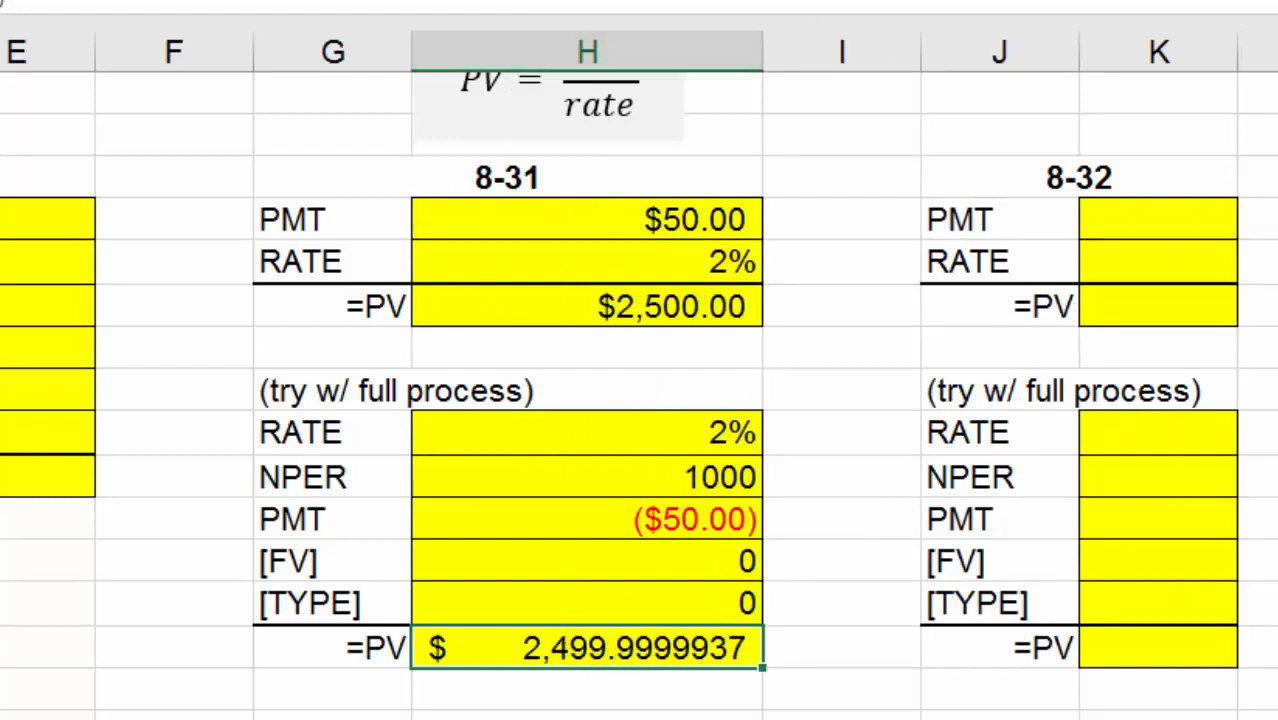
# Step: Compare the formula PV of problem 8-31 with its full process PV and look over the empty 8-32 fields
pyautogui.click(633, 322)
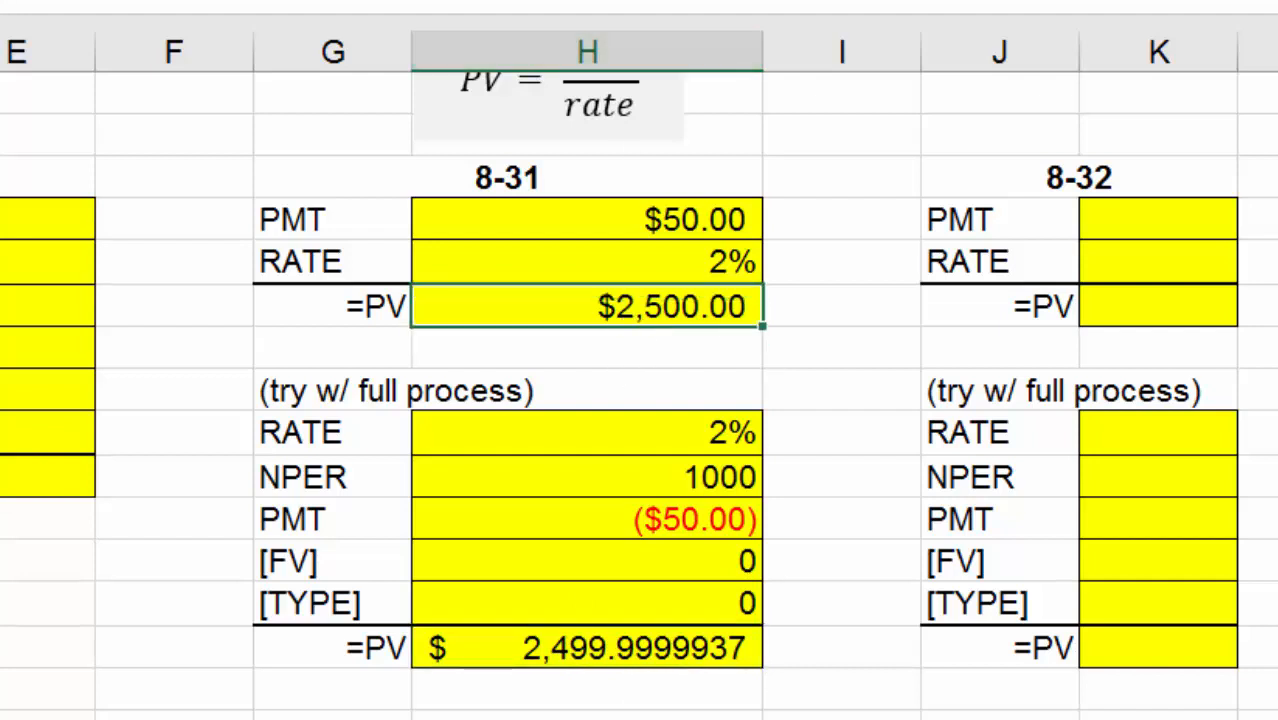
pyautogui.hscroll(3, 640, 375)
pyautogui.scroll(2, 640, 375)
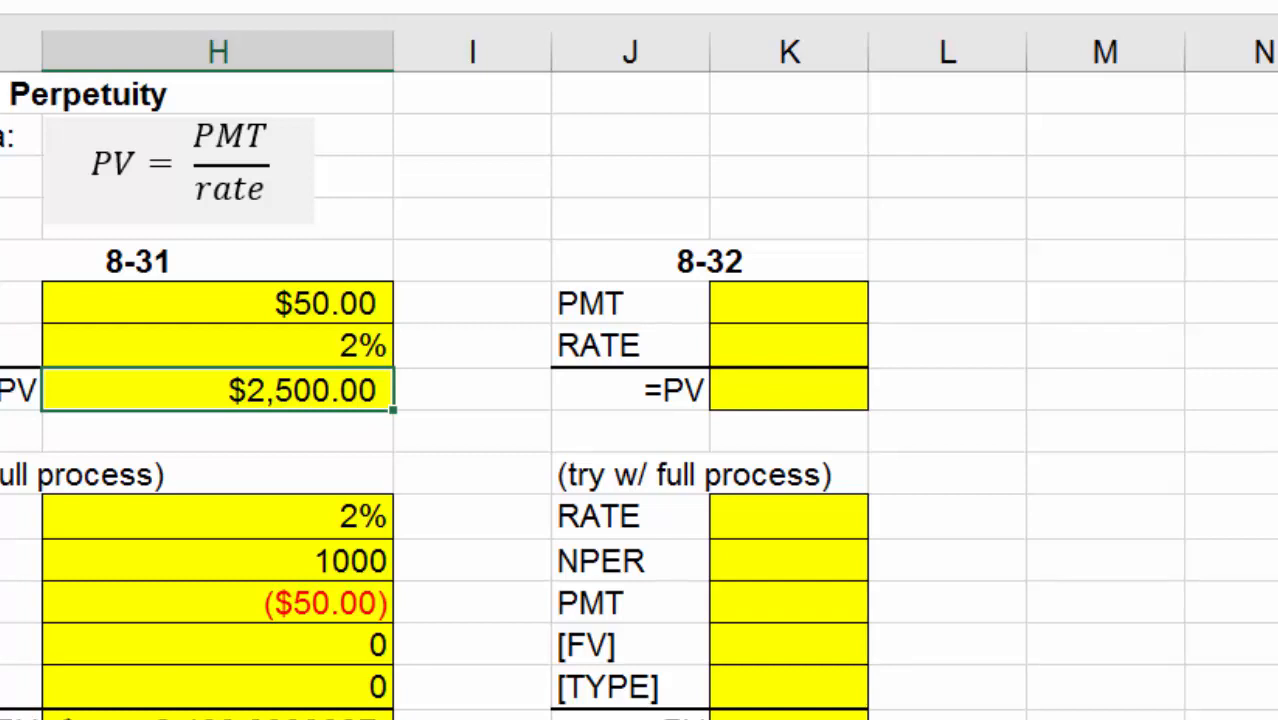
pyautogui.moveTo(793, 307); pyautogui.dragTo(787, 395)
pyautogui.moveTo(787, 528); pyautogui.dragTo(836, 714)
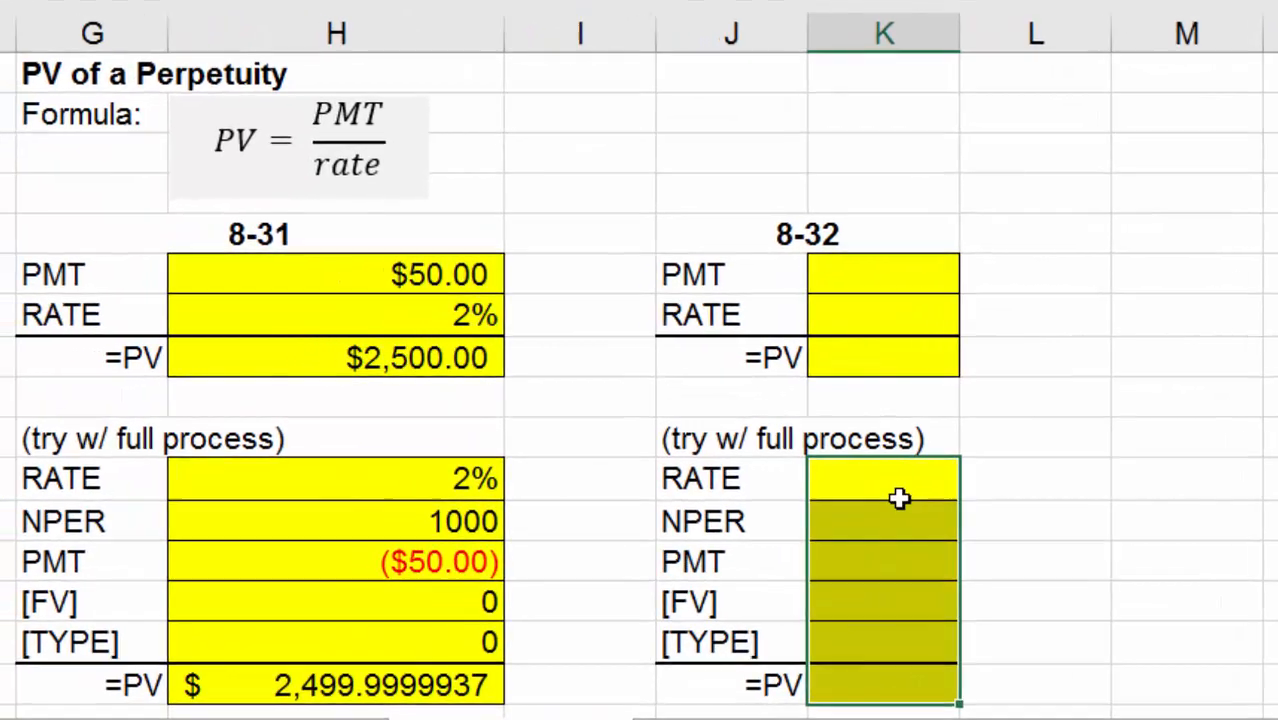
pyautogui.click(895, 458)
pyautogui.click(1200, 481)
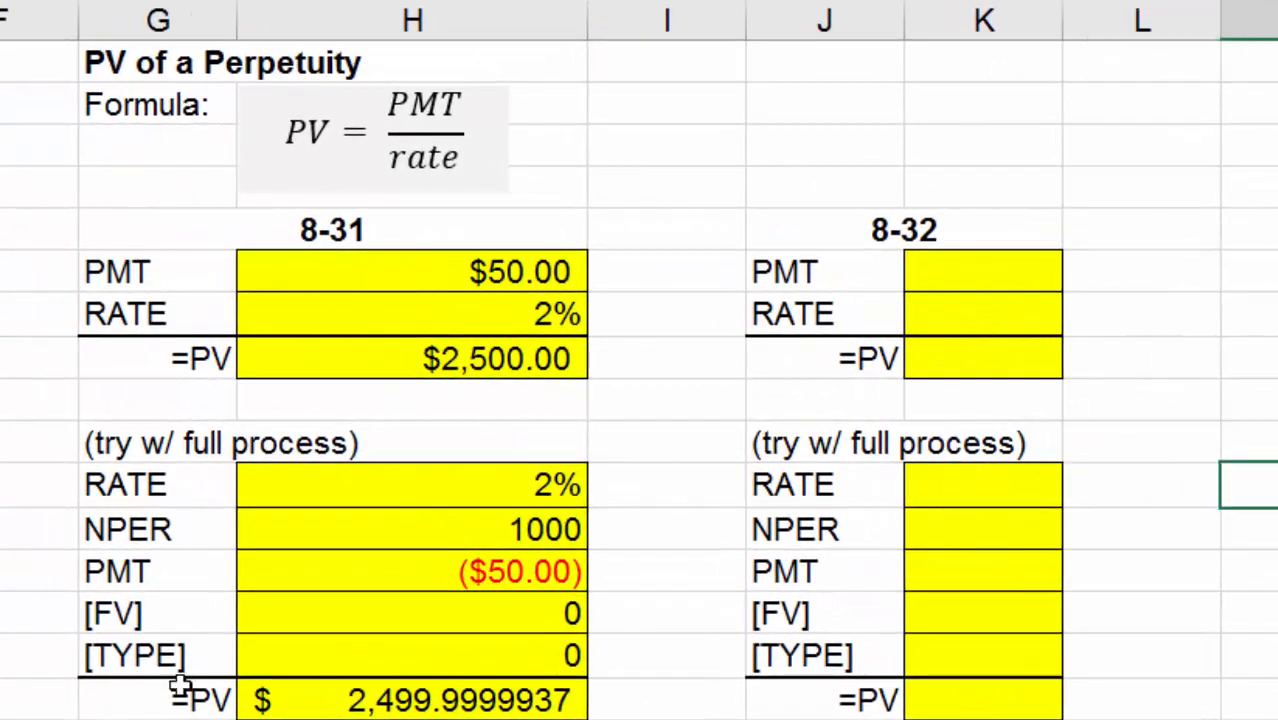
# Step: Switch to the Future Value of an Annuity worksheet and bring problem 8-45 into view
pyautogui.hotkey('ctrl', 'pagedown')
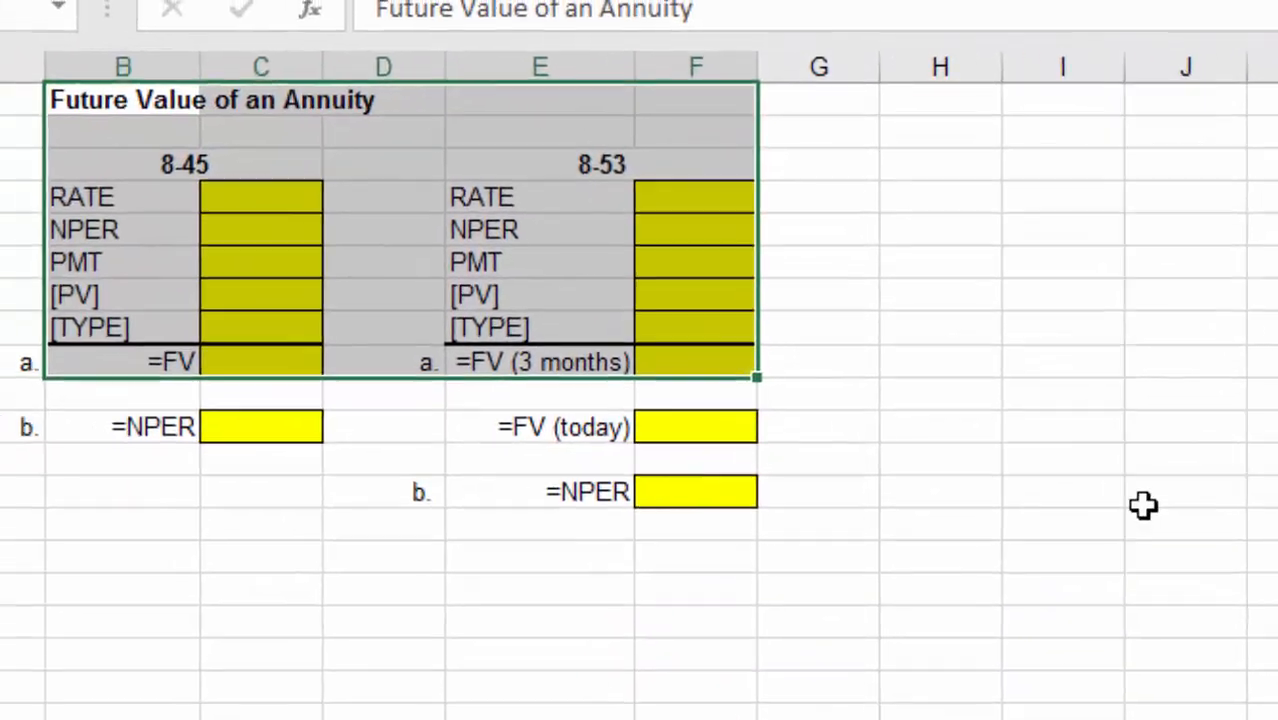
pyautogui.click(1144, 505)
pyautogui.scroll(5, 639, 395)
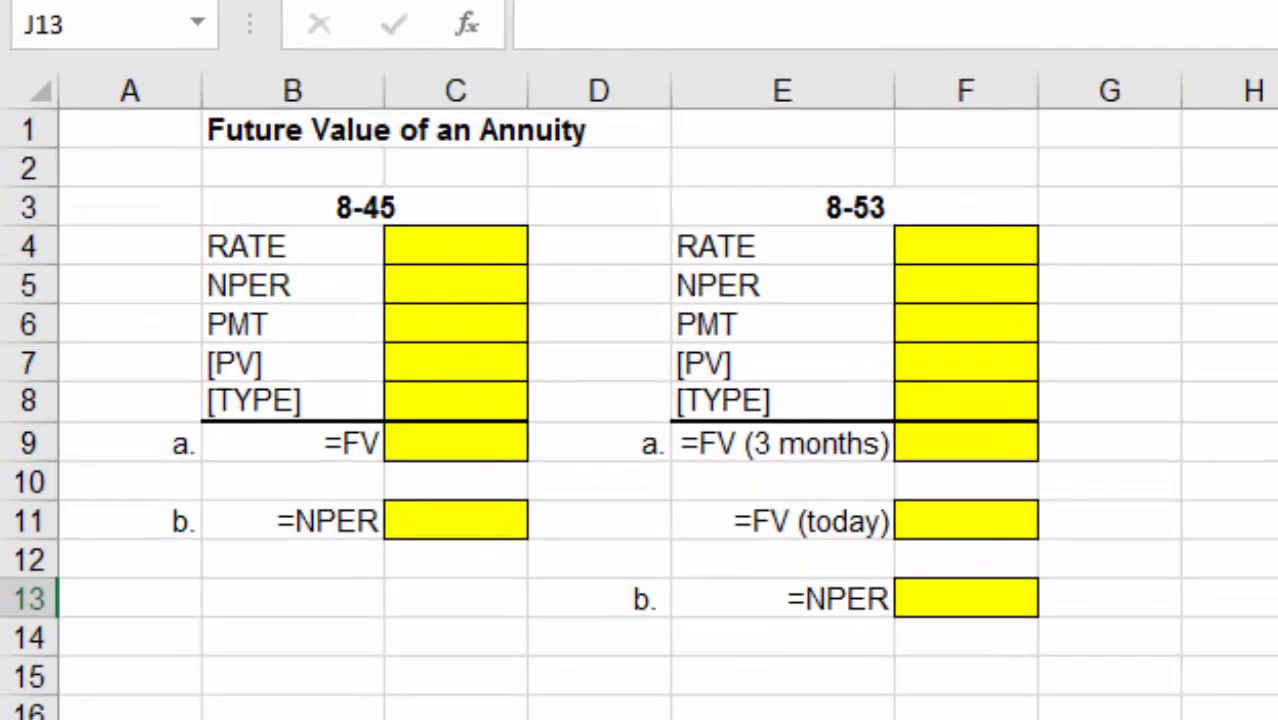
pyautogui.scroll(2, 639, 395)
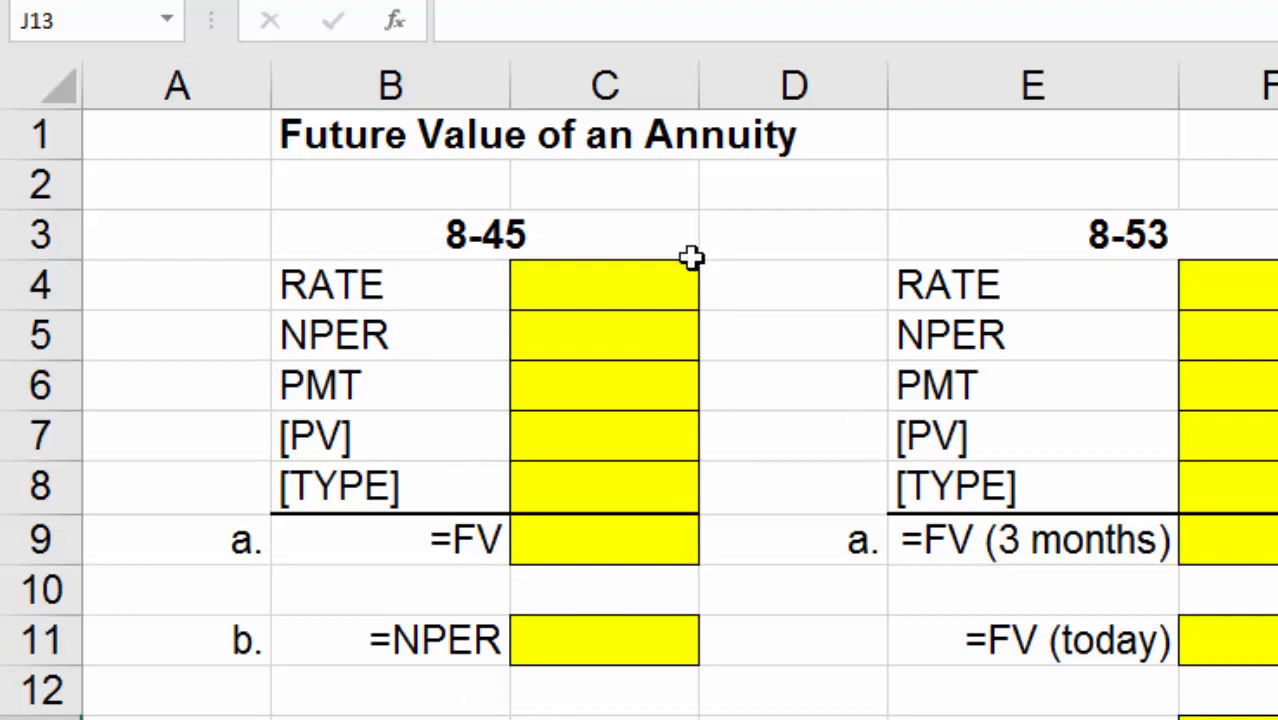
# Step: Enter the PMT for problem 8-45 as =750*4 and format it as currency
pyautogui.click(679, 286)
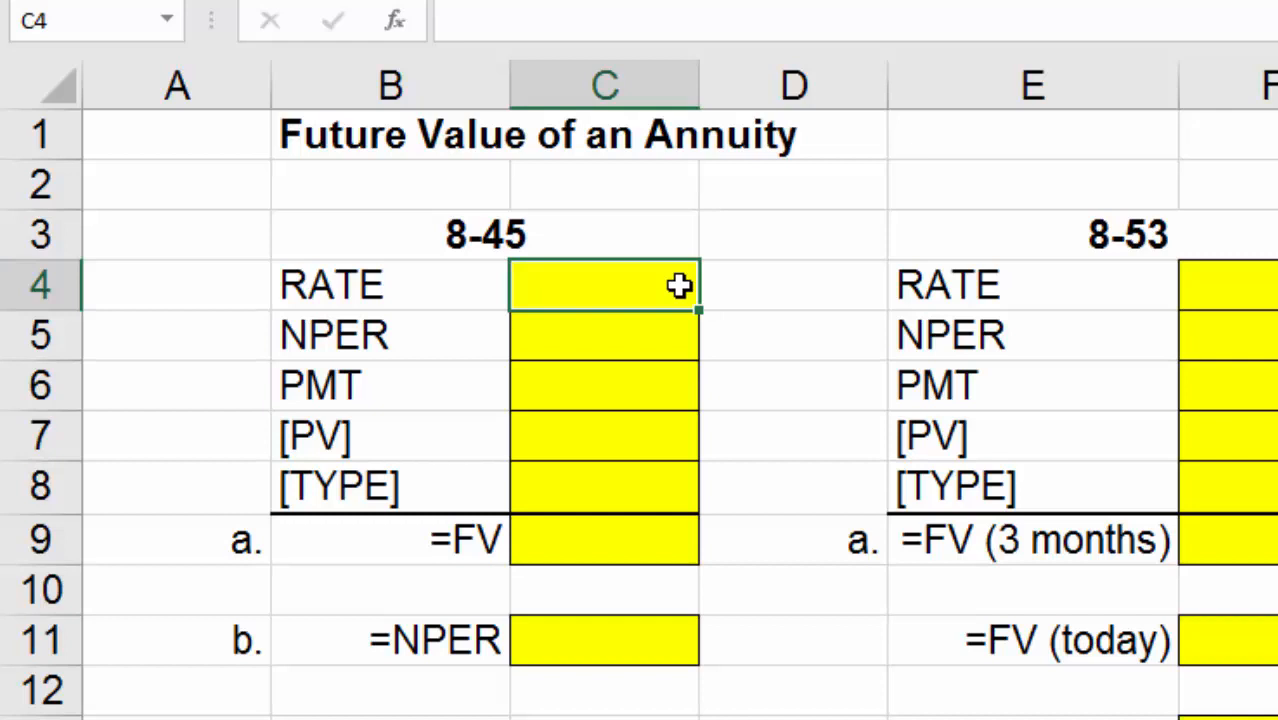
pyautogui.press('Return')
pyautogui.press('Return')
pyautogui.write('=')
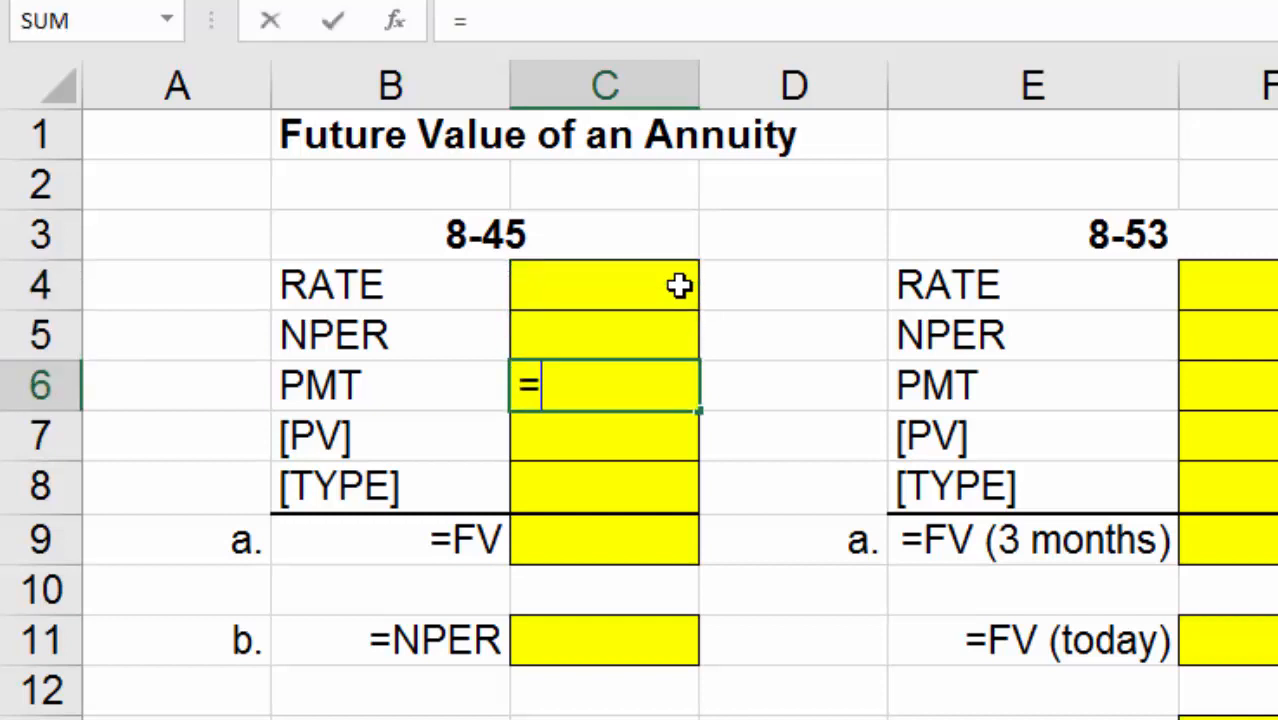
pyautogui.write('750*4')
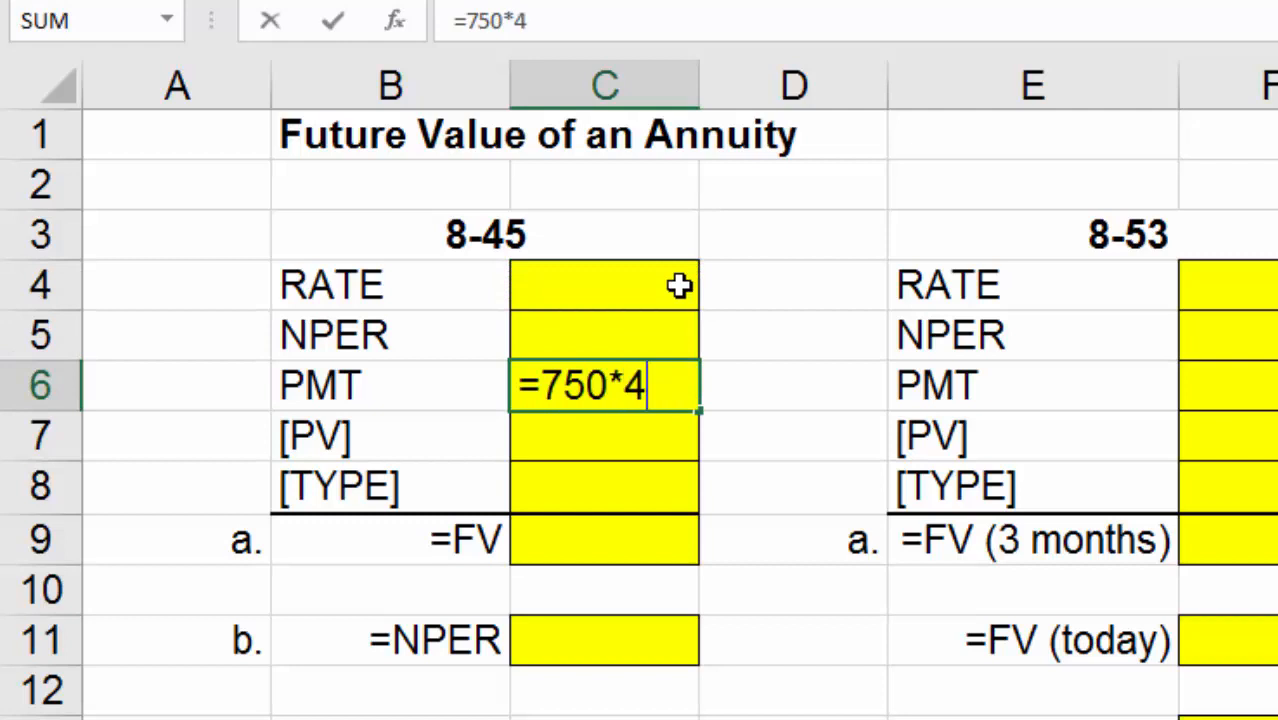
pyautogui.press('Return')
pyautogui.click(676, 388)
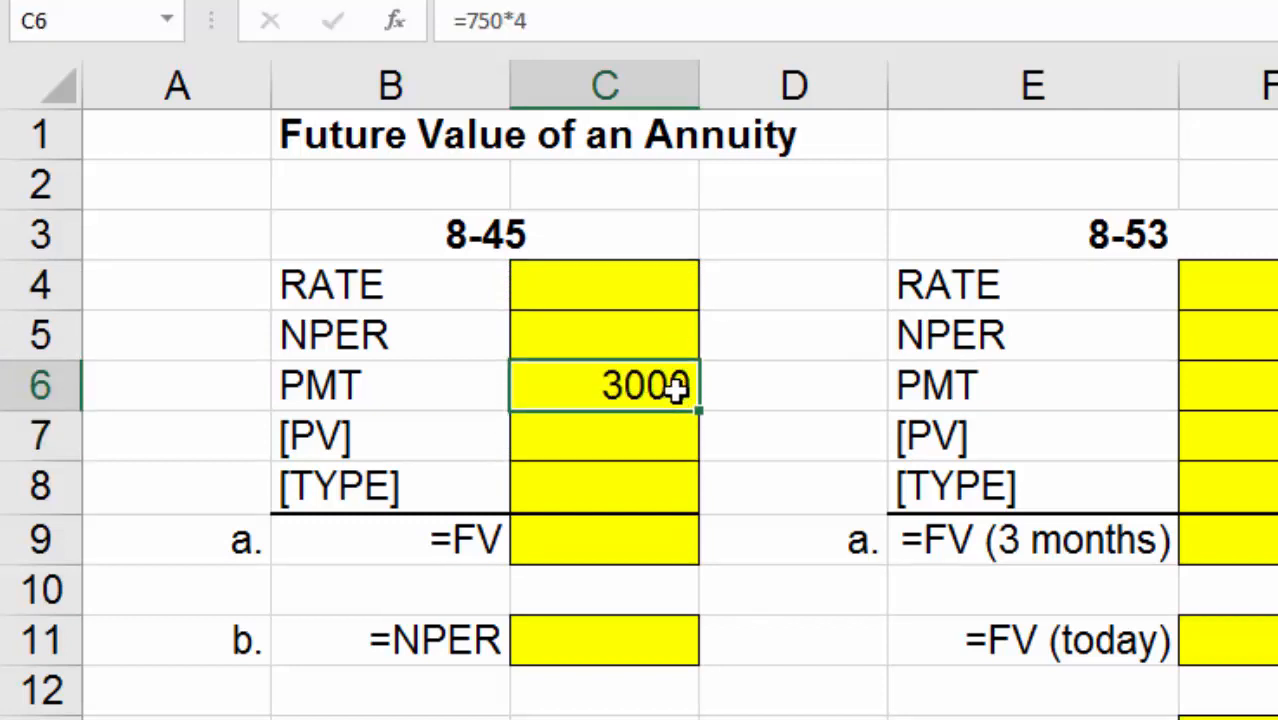
pyautogui.hotkey('ctrl', 'shift', '4')
pyautogui.click(741, 396)
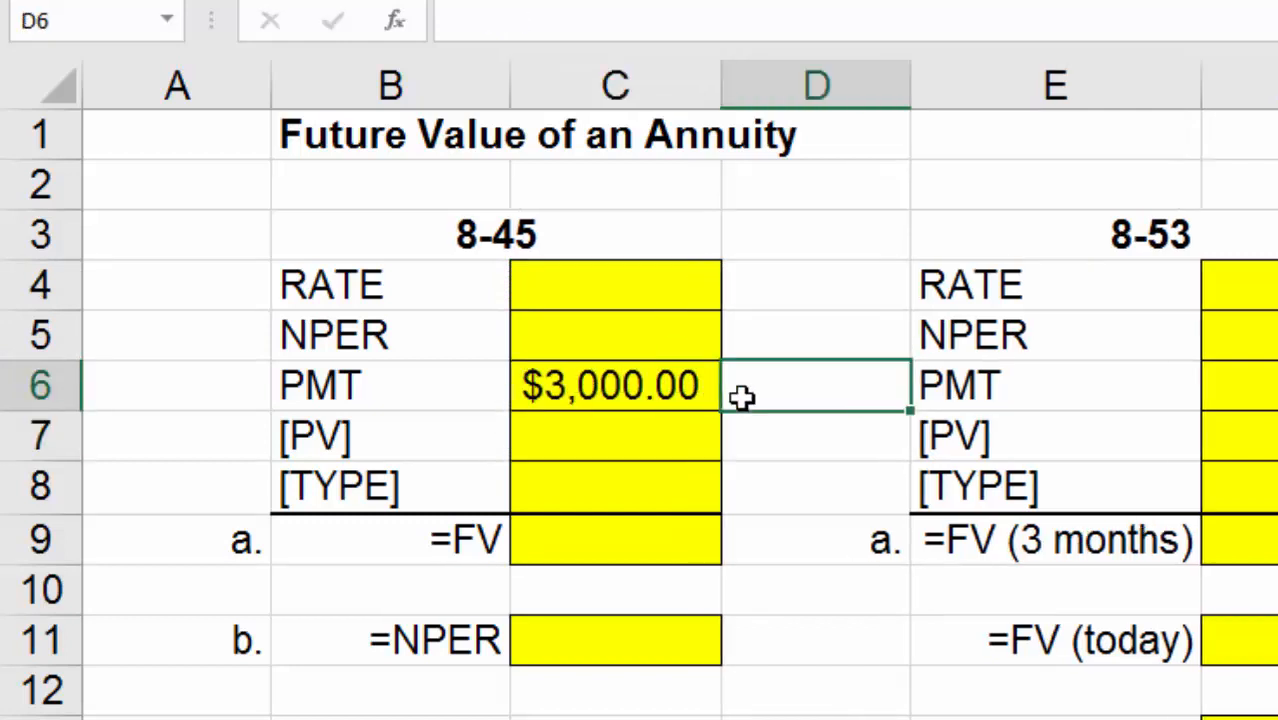
# Step: For problem 8-45, enter a RATE of .08, an NPER of 30, and 0 for both [PV] and [TYPE]
pyautogui.click(678, 293)
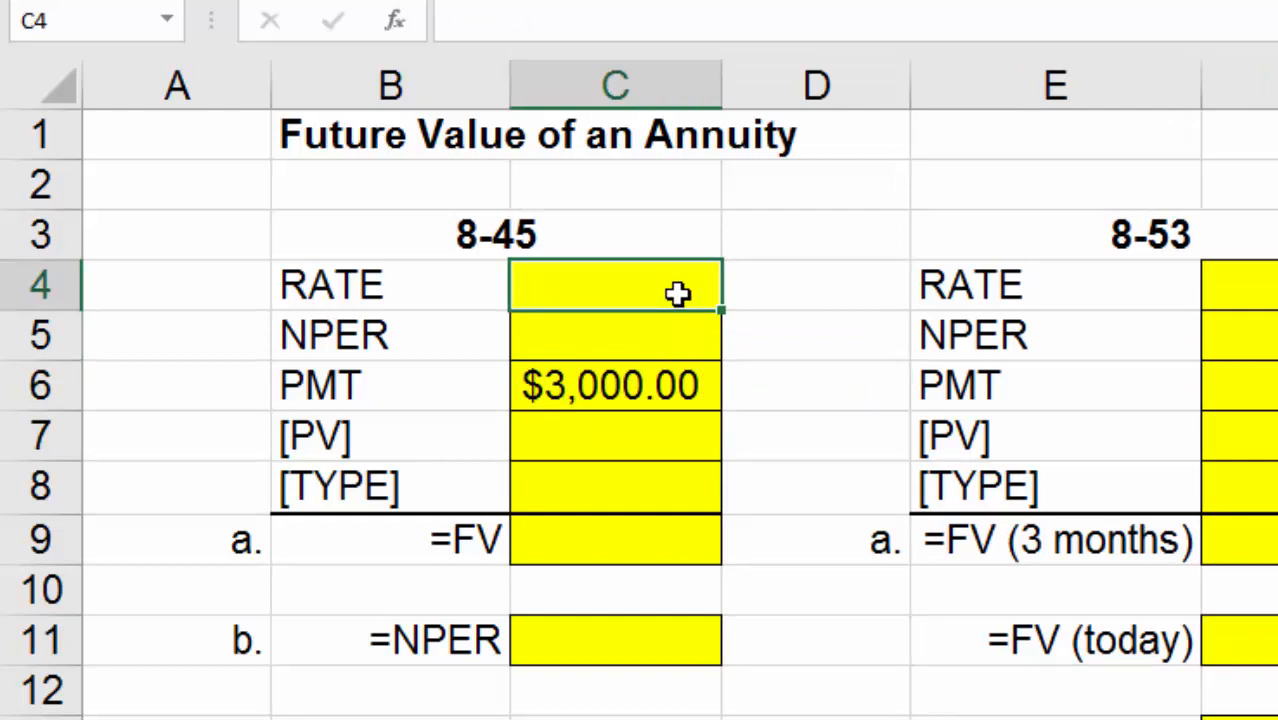
pyautogui.write('.08')
pyautogui.press('Return')
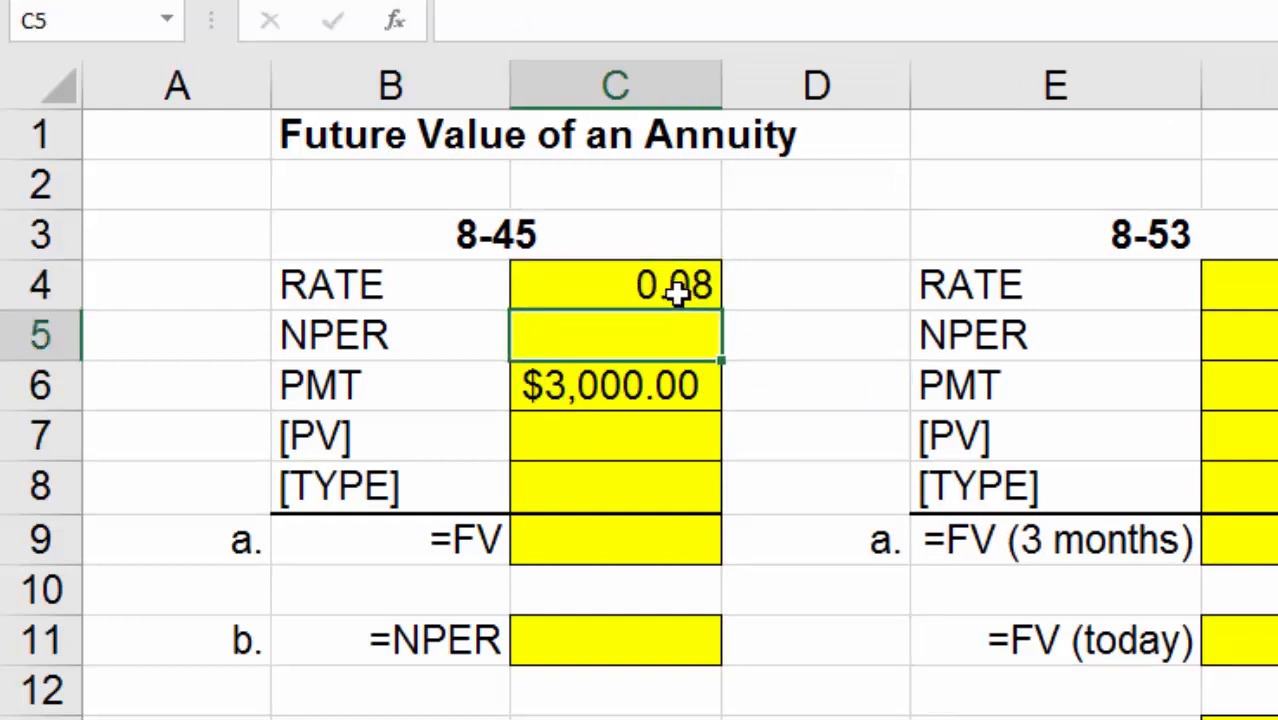
pyautogui.write('30')
pyautogui.press('Return')
pyautogui.press('Return')
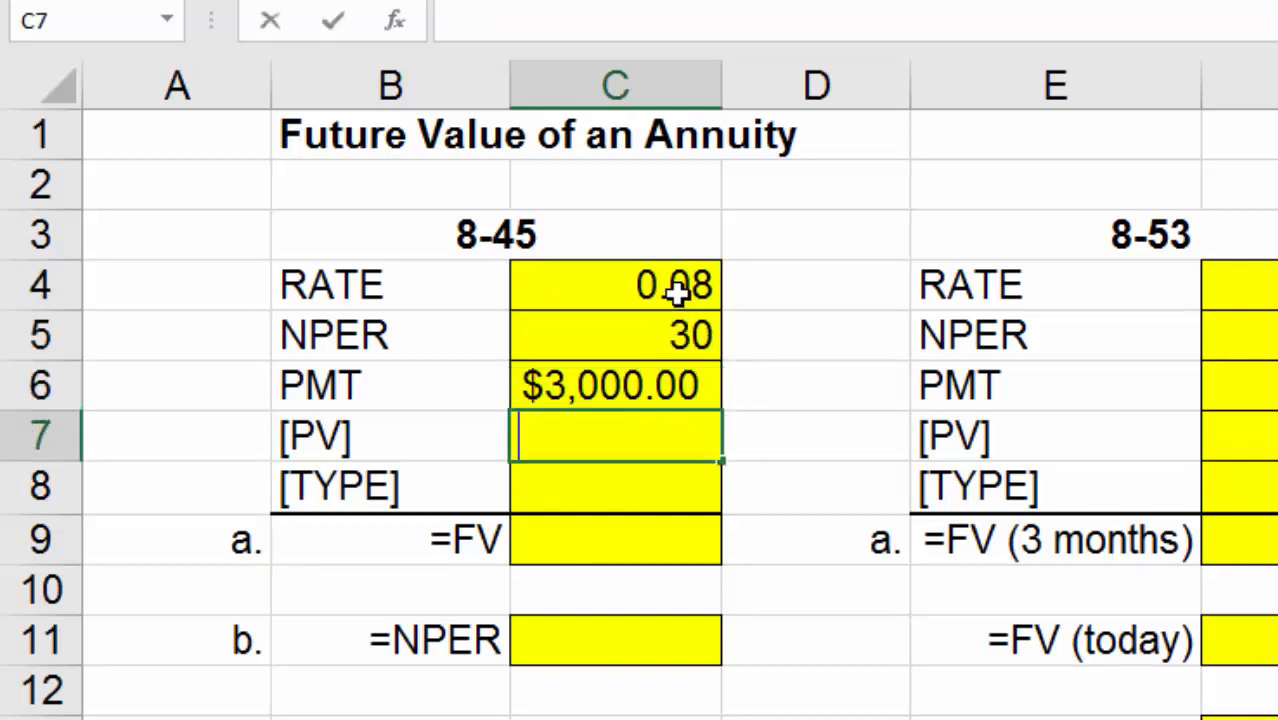
pyautogui.write('0')
pyautogui.press('Return')
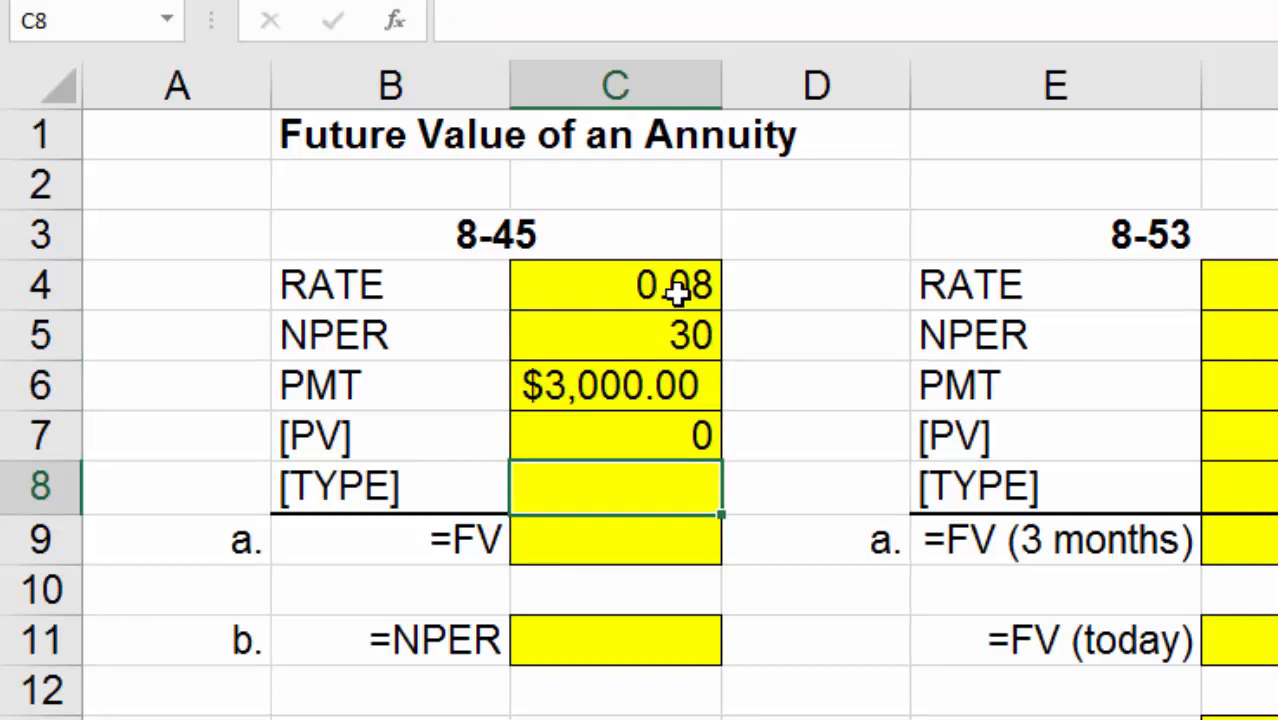
pyautogui.write('0')
pyautogui.press('Return')
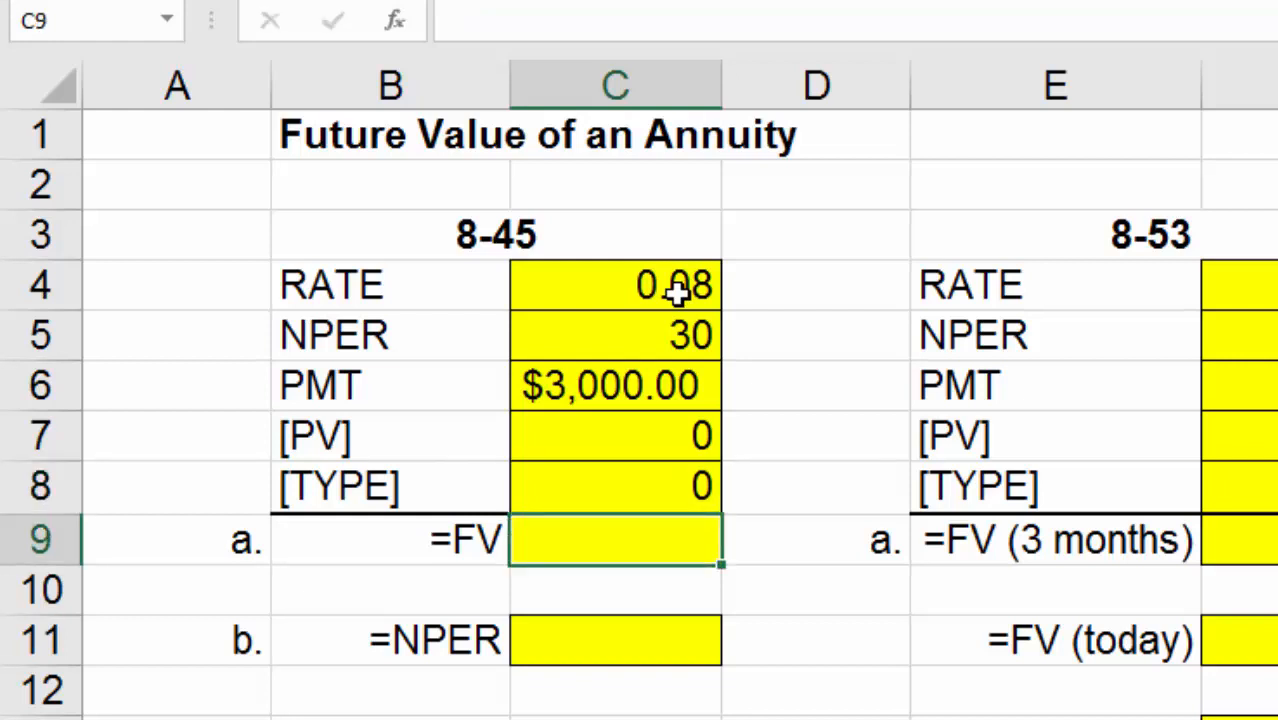
# Step: Calculate part a of problem 8-45 in C9 with =FV(C4,C5,C6,C7,C8)
pyautogui.write('=fv(')
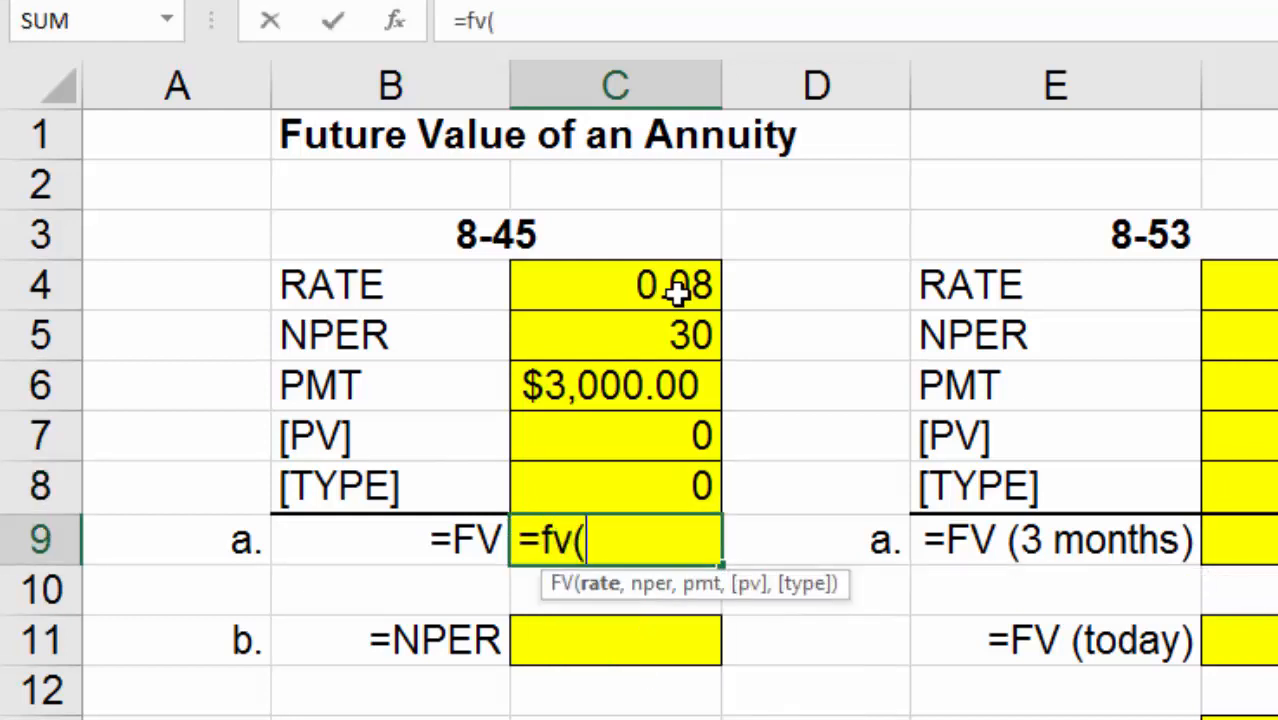
pyautogui.click(677, 289)
pyautogui.write(',')
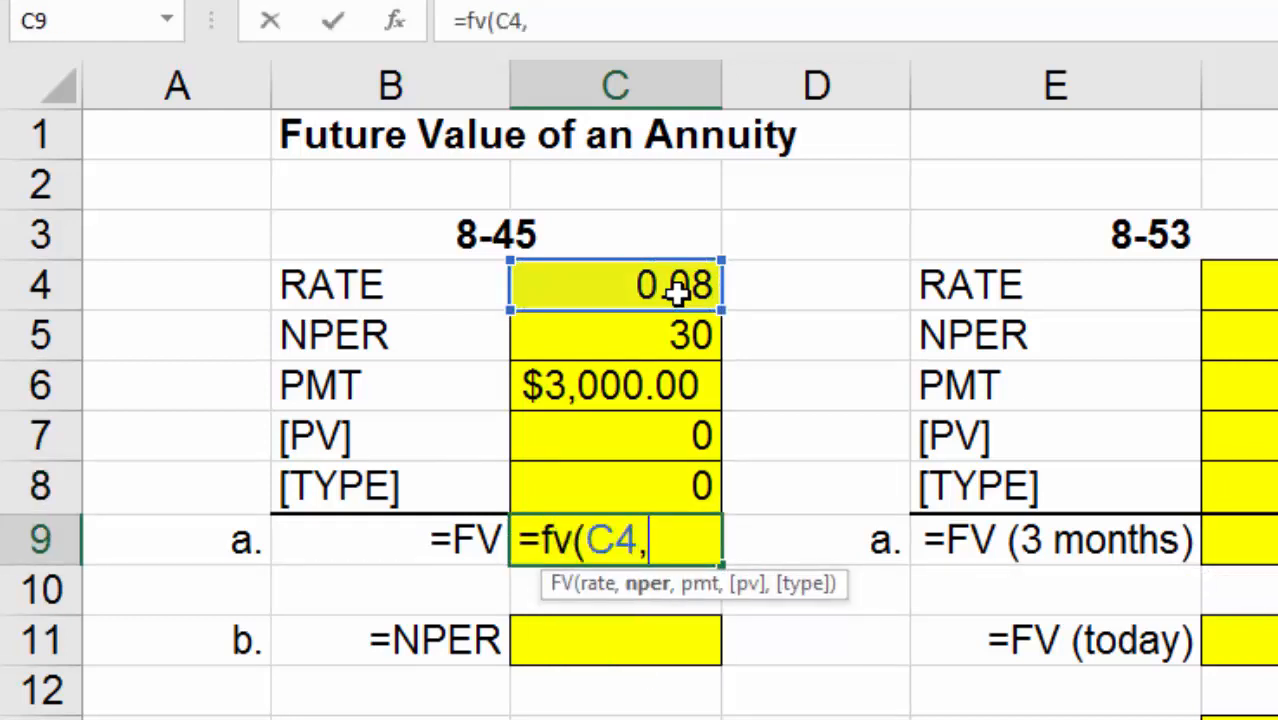
pyautogui.click(672, 335)
pyautogui.write(',')
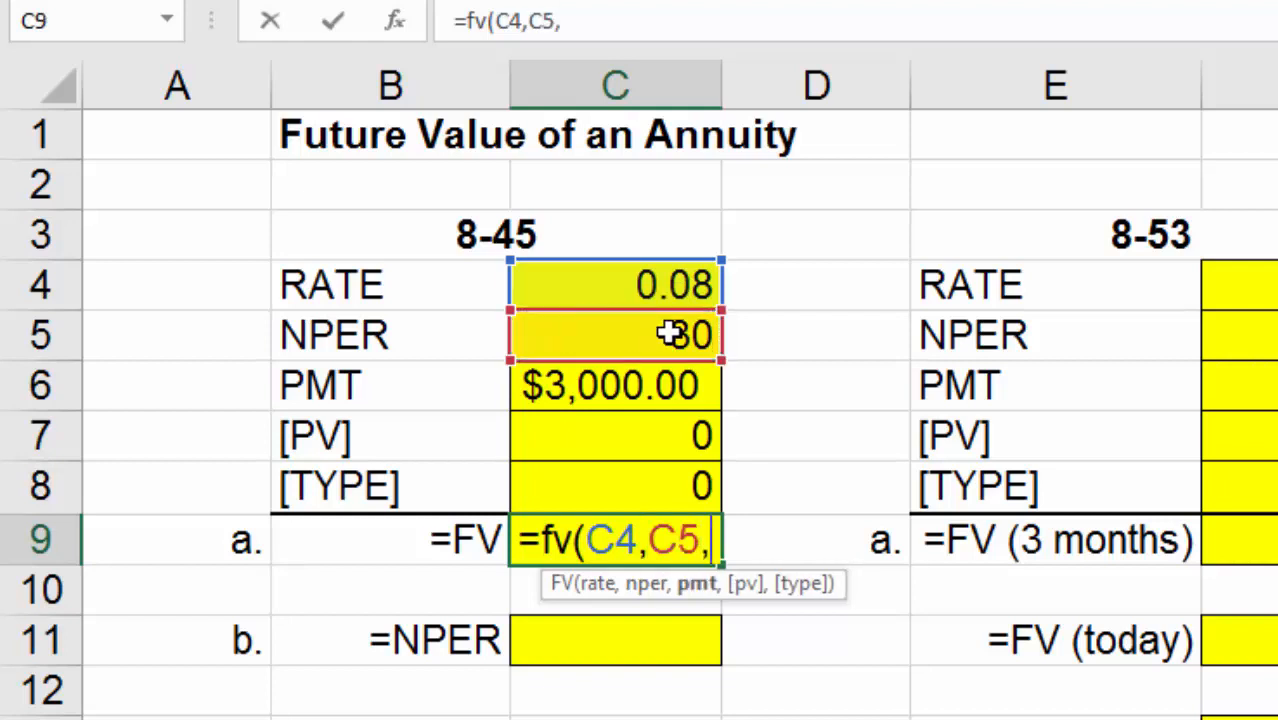
pyautogui.click(656, 387)
pyautogui.write(',')
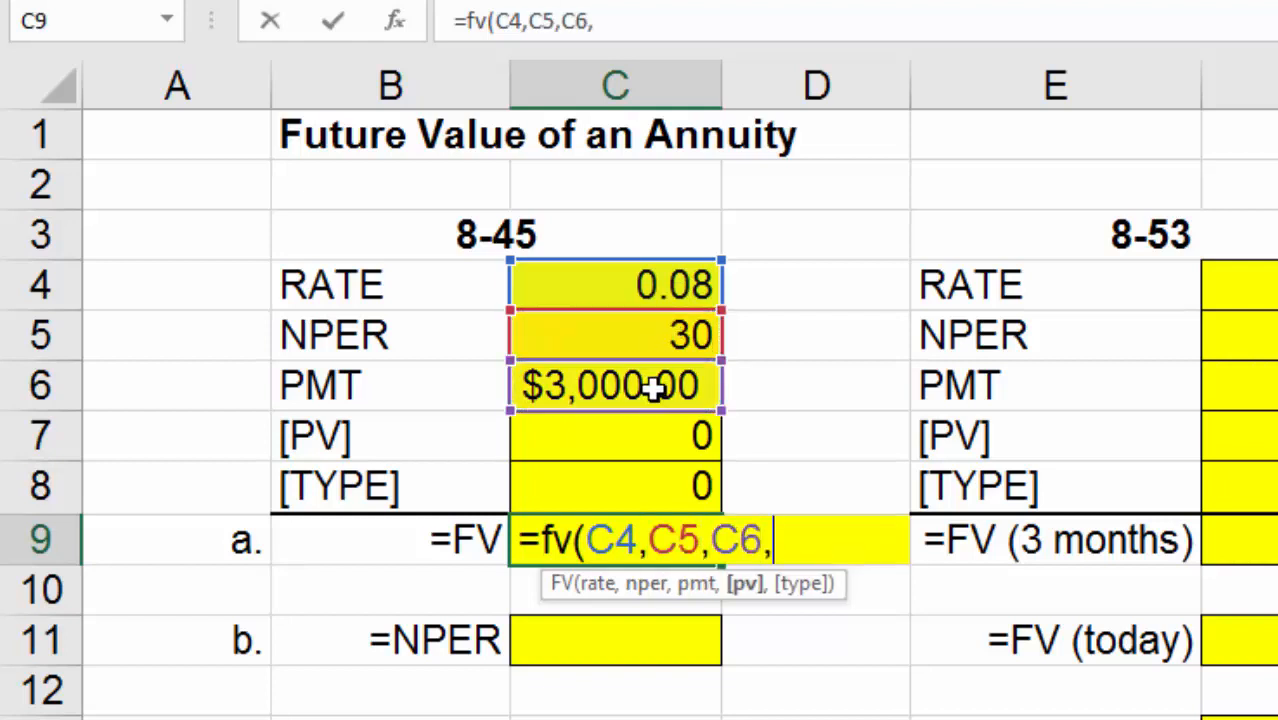
pyautogui.click(639, 445)
pyautogui.write(',')
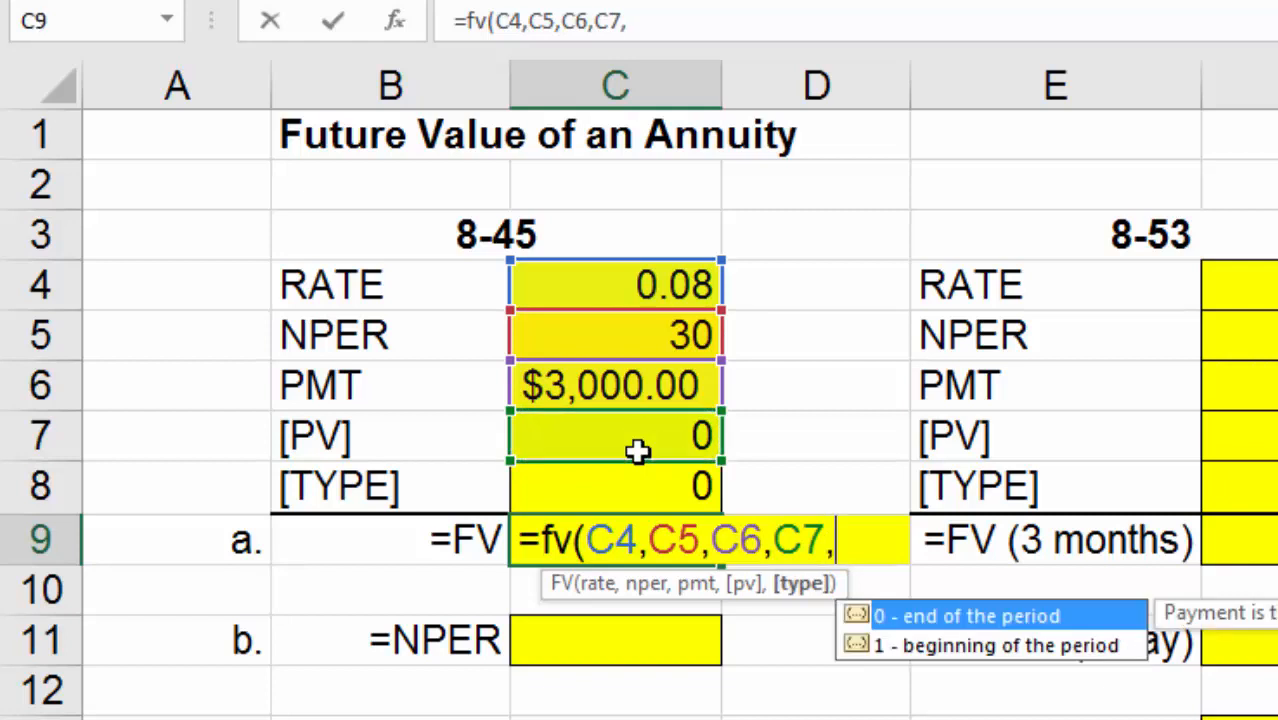
pyautogui.click(636, 481)
pyautogui.press('Return')
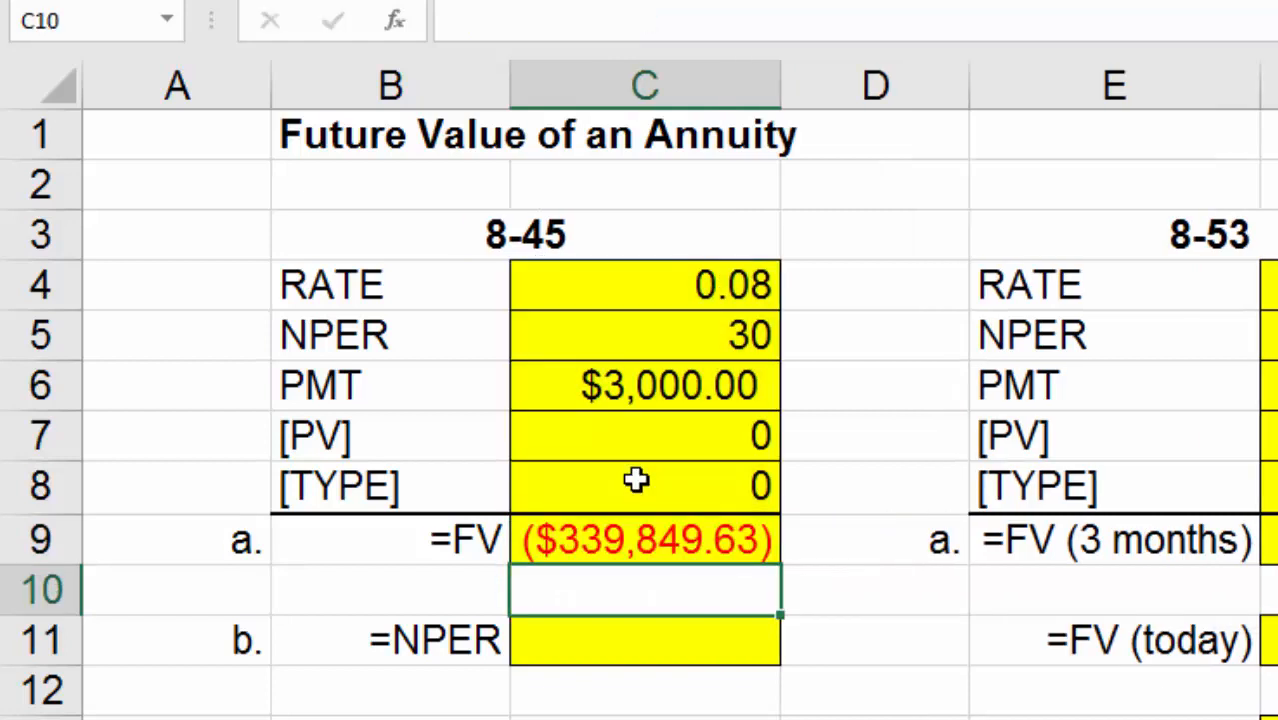
# Step: Make the PMT of problem 8-45 negative by changing its formula to =-750*4, and check the FV formula
pyautogui.click(670, 380)
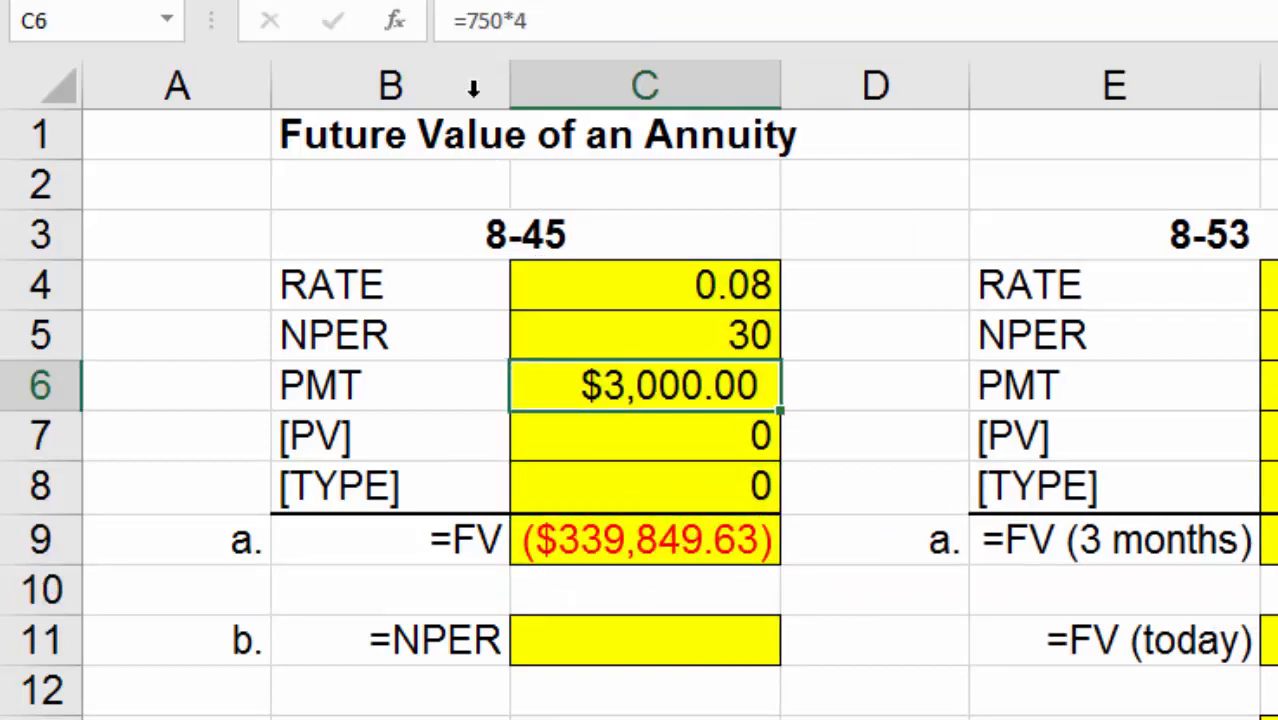
pyautogui.click(467, 22)
pyautogui.write('-')
pyautogui.press('Return')
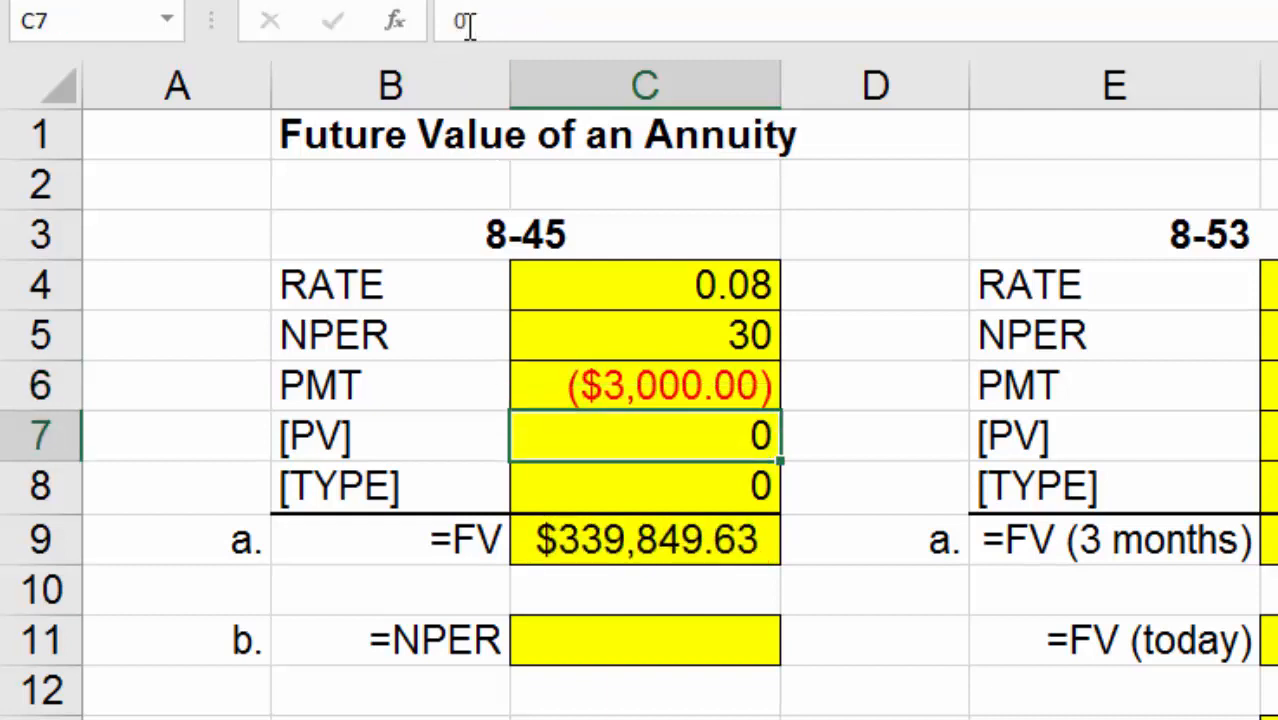
pyautogui.click(681, 531)
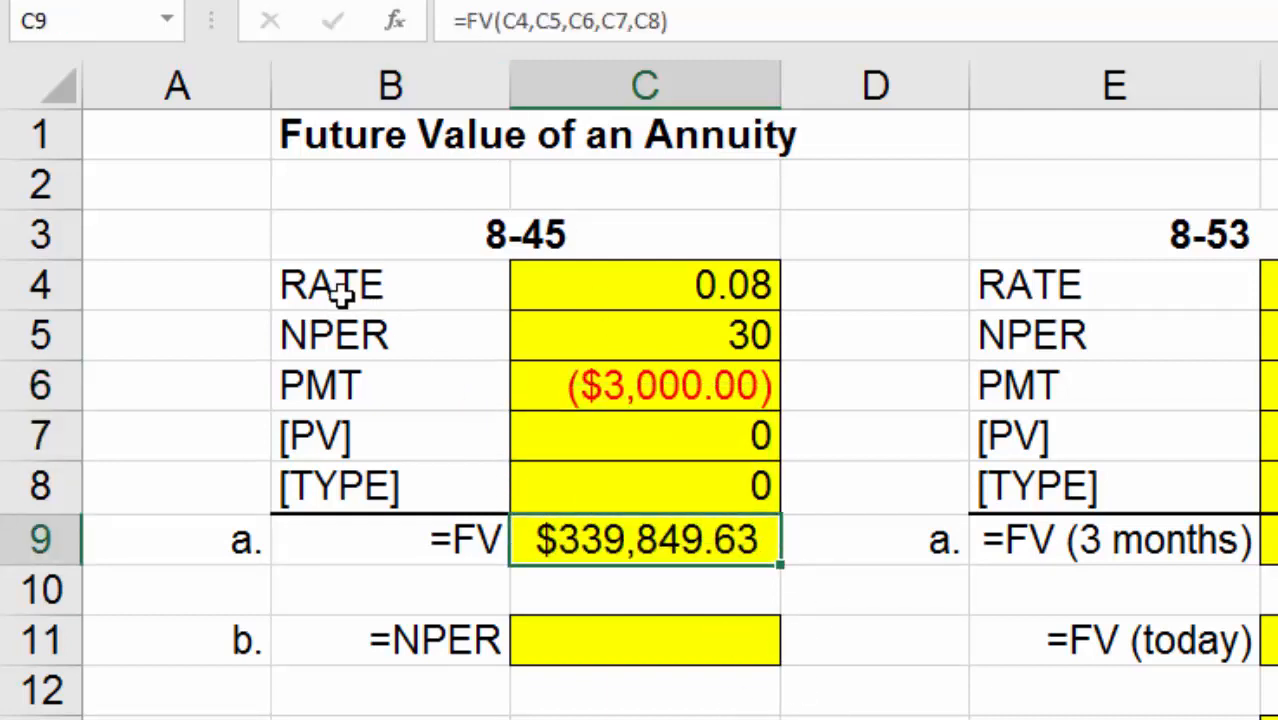
# Step: Copy the 8-45 block from its heading through the FV row (A3:C9) and paste it starting at A13
pyautogui.click(262, 240)
pyautogui.moveTo(274, 241)
pyautogui.mouseDown()
pyautogui.moveTo(656, 508)
pyautogui.moveTo(652, 533)
pyautogui.mouseUp()
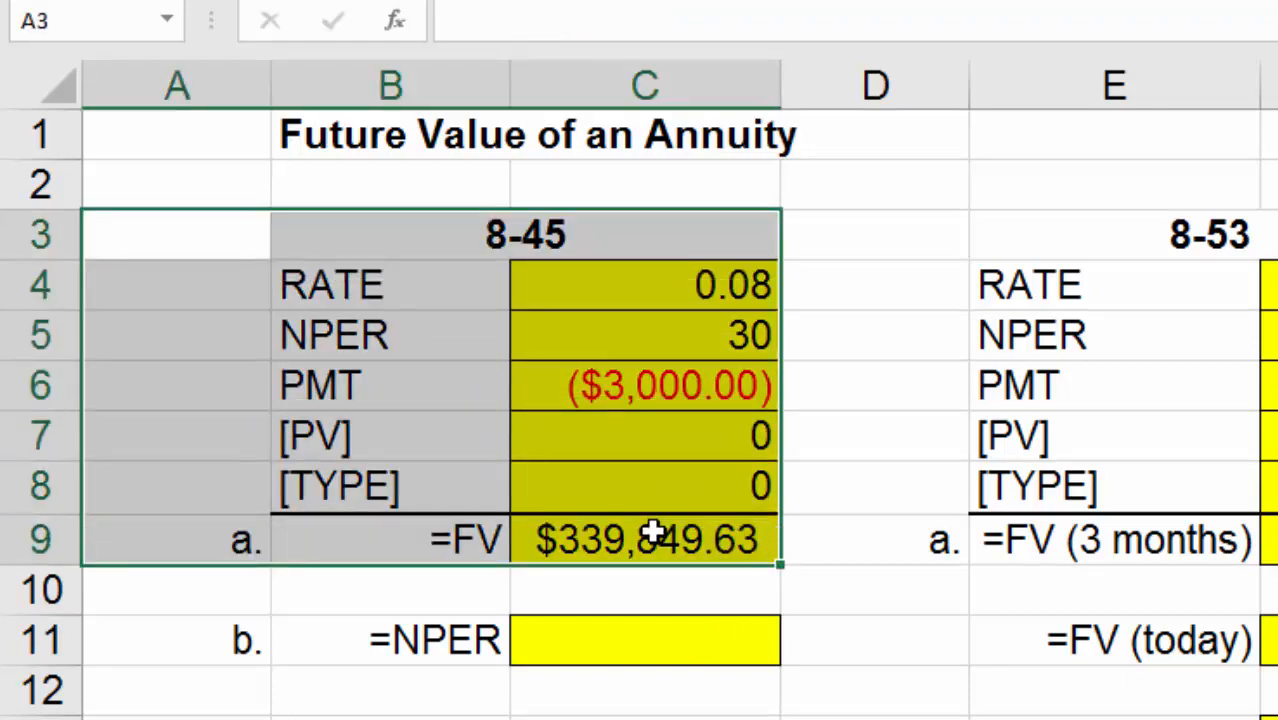
pyautogui.hotkey('ctrl', 'c')
pyautogui.click(222, 693)
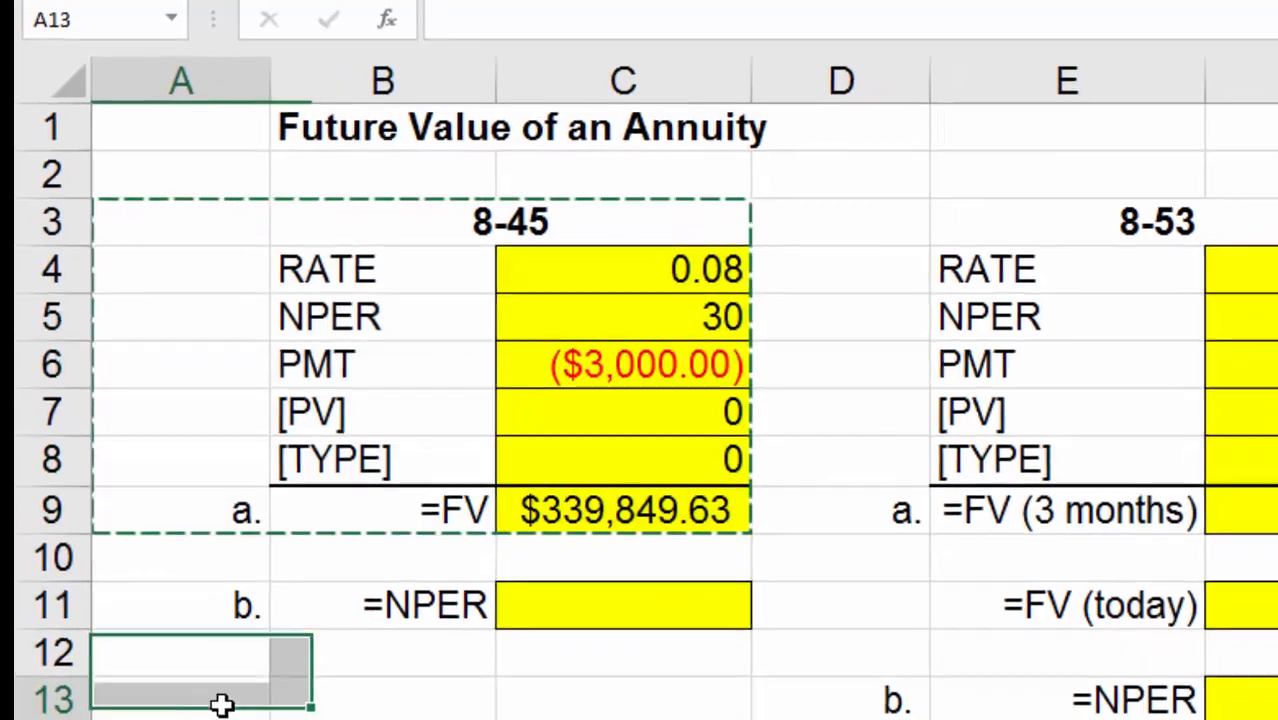
pyautogui.hotkey('ctrl', 'v')
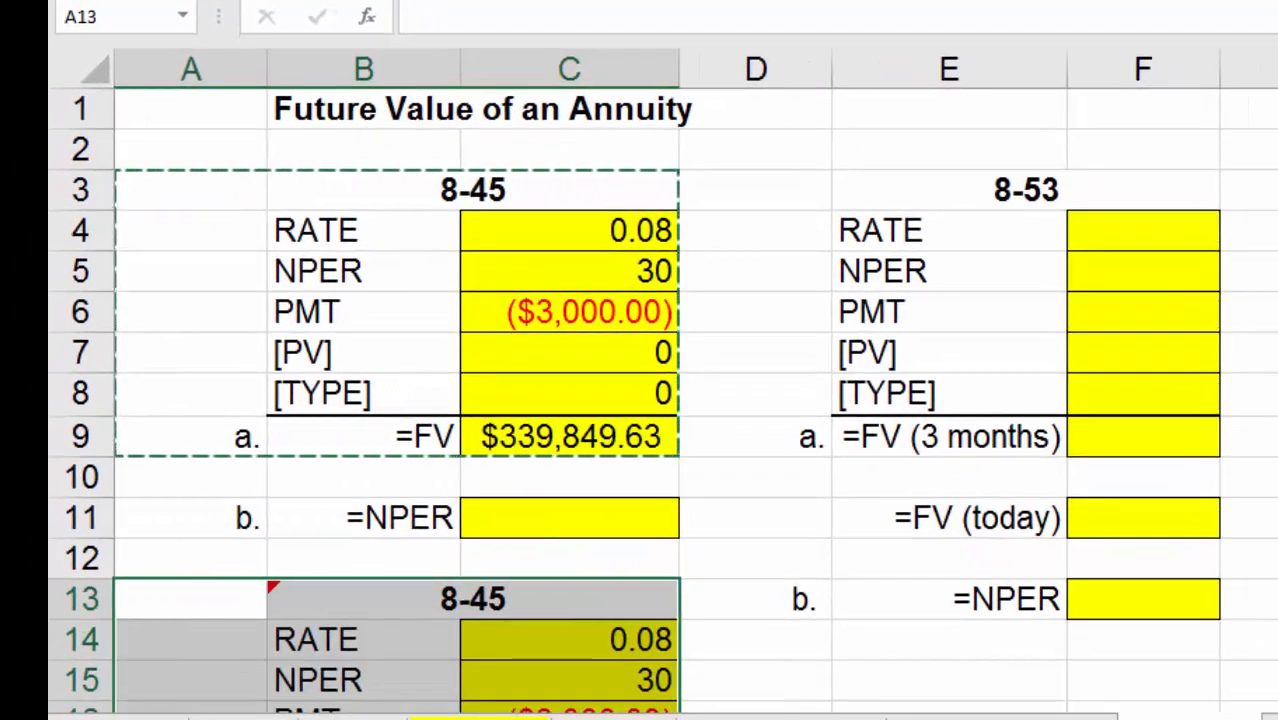
pyautogui.scroll(-2, 873, 313)
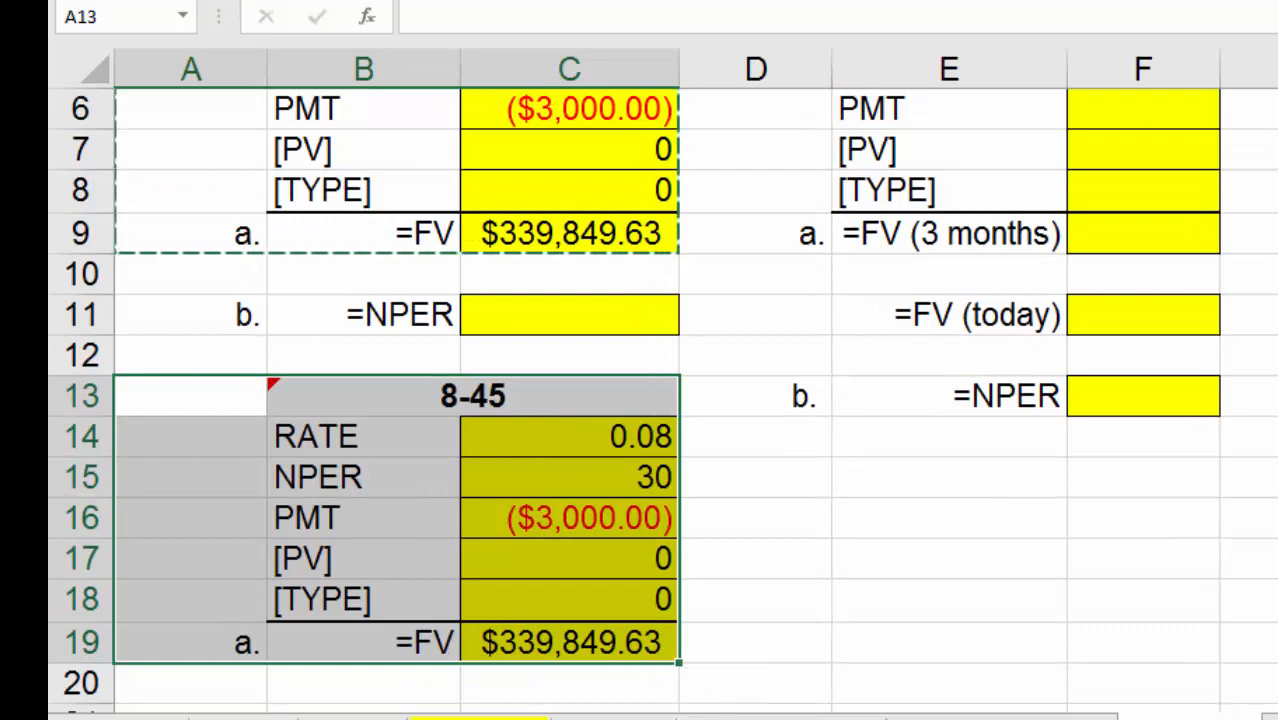
pyautogui.scroll(2, 662, 400)
pyautogui.scroll(-2, 662, 400)
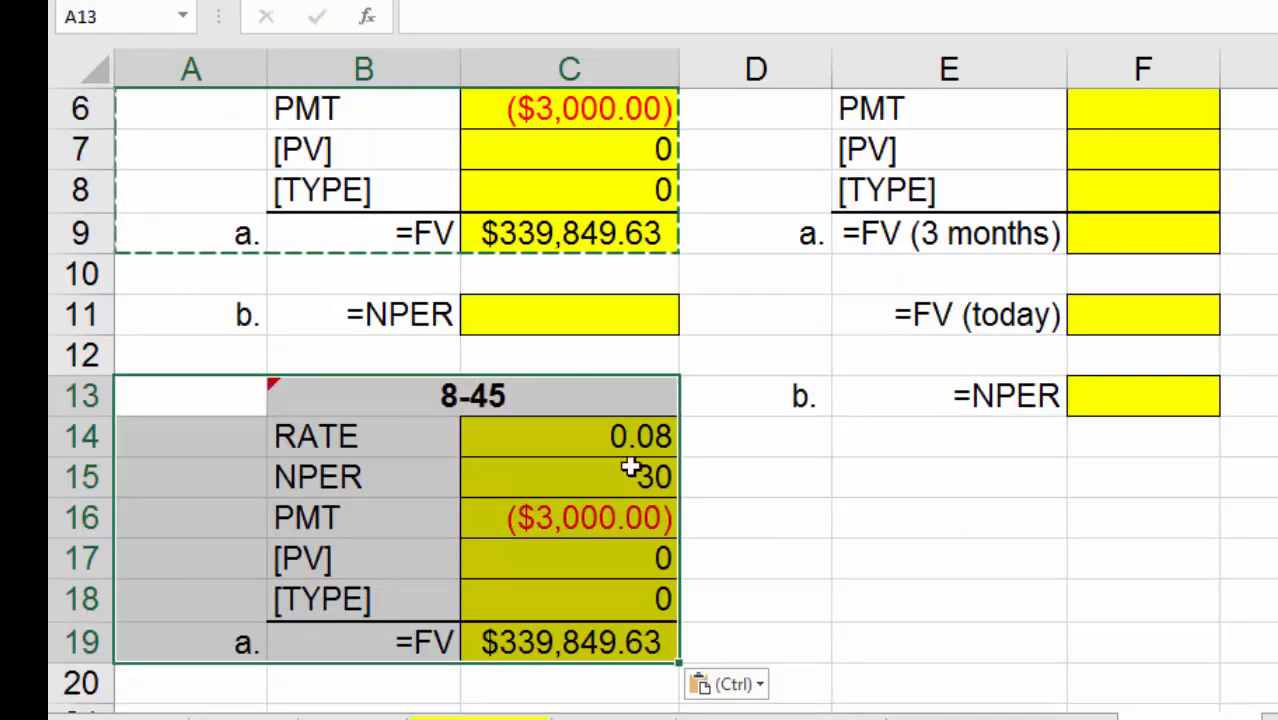
pyautogui.click(824, 466)
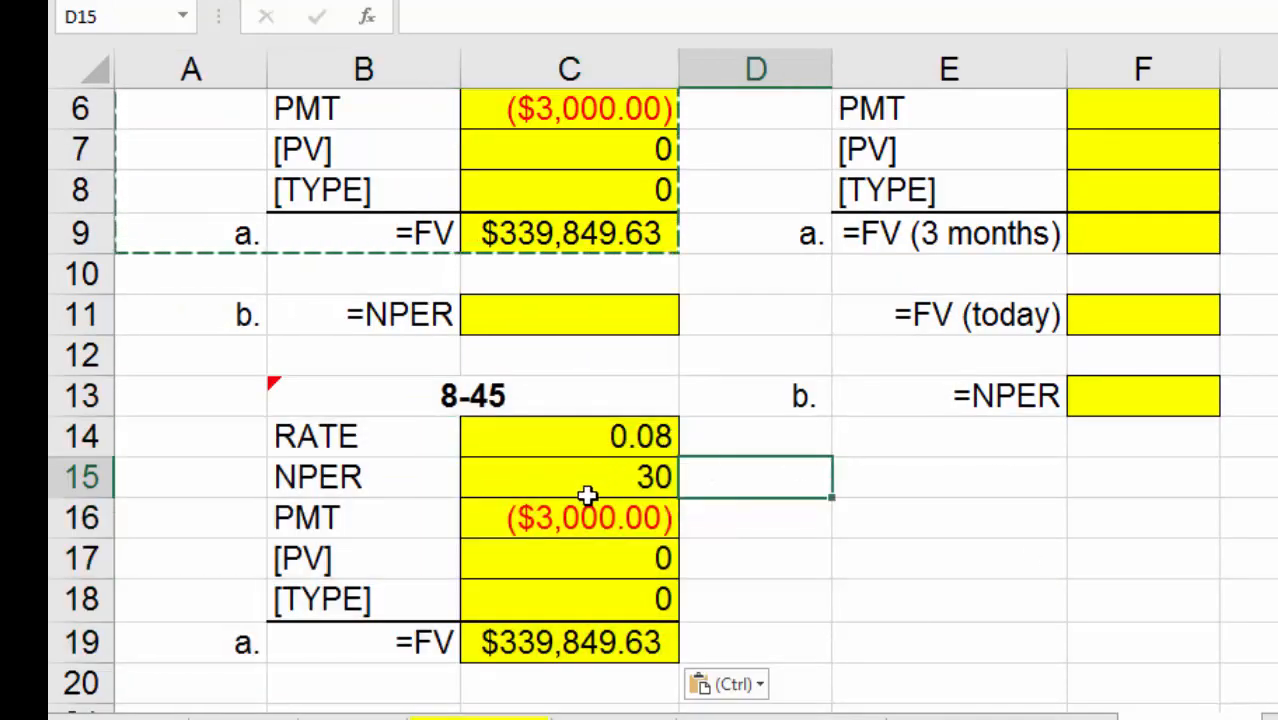
# Step: Change the NPER in the copied 8-45 block to the quarterly formula =30*4
pyautogui.click(612, 474)
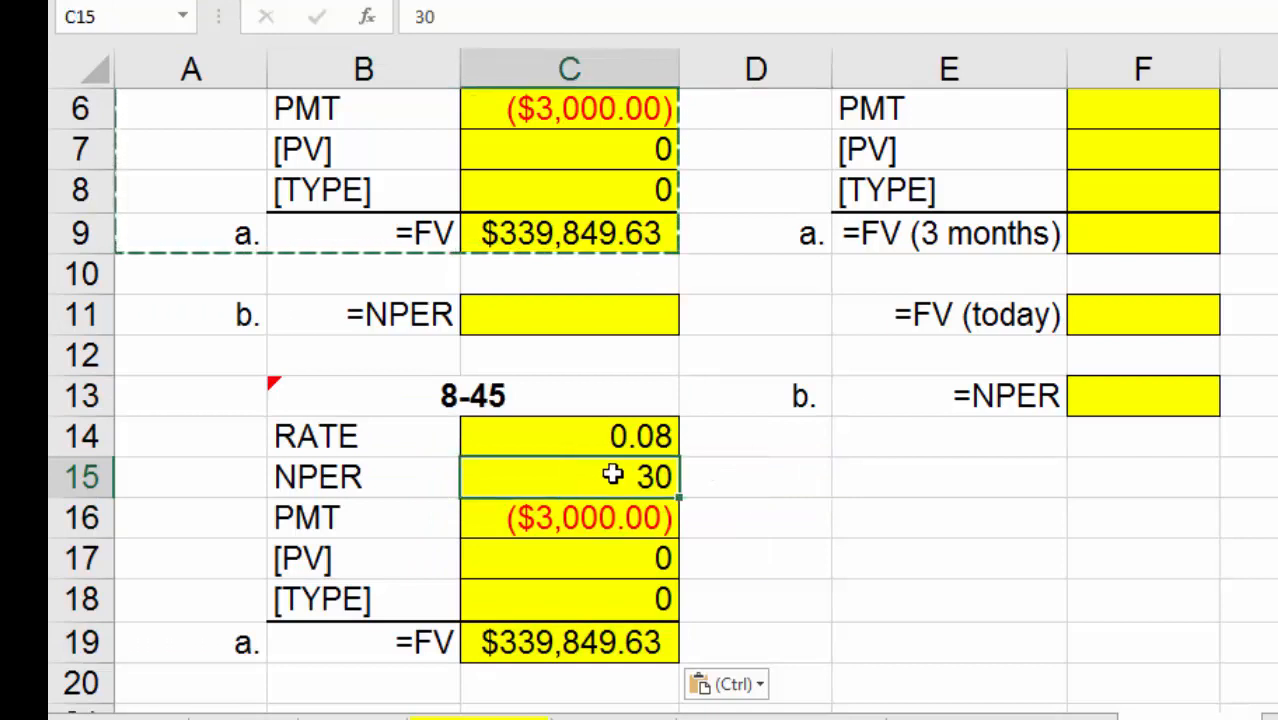
pyautogui.click(555, 15)
pyautogui.write('*')
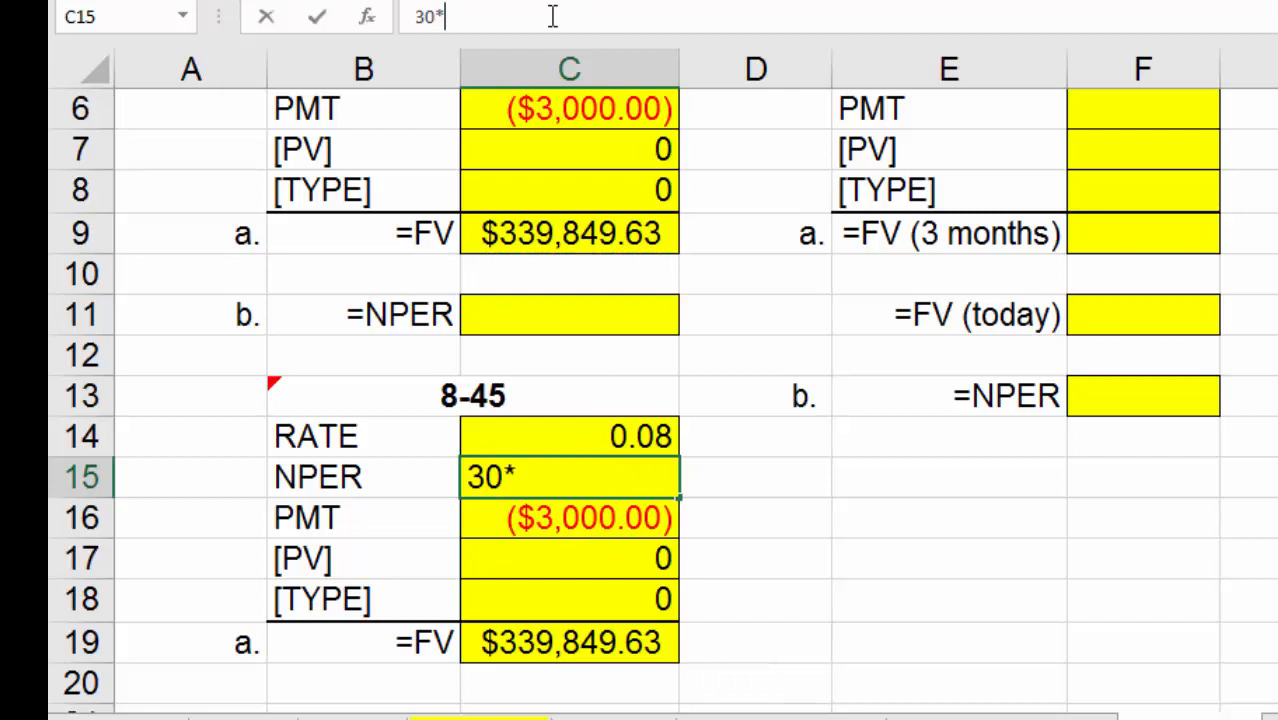
pyautogui.write('4')
pyautogui.press('Return')
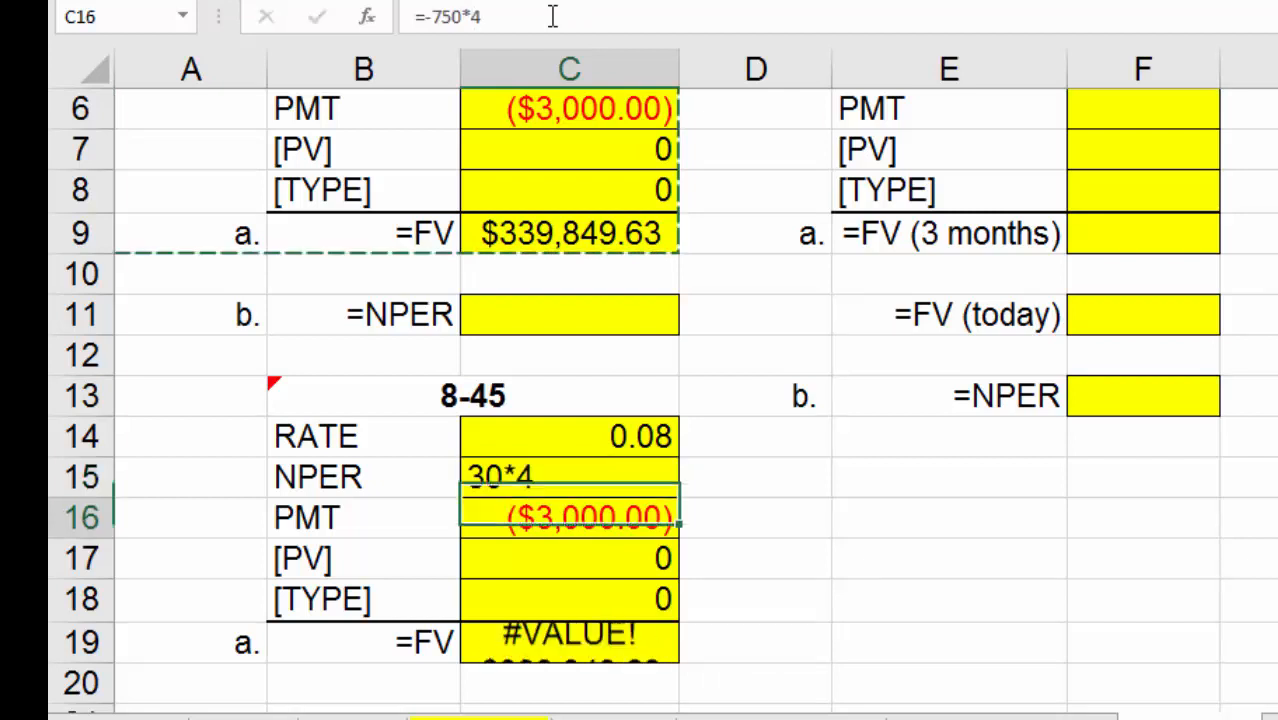
pyautogui.click(645, 477)
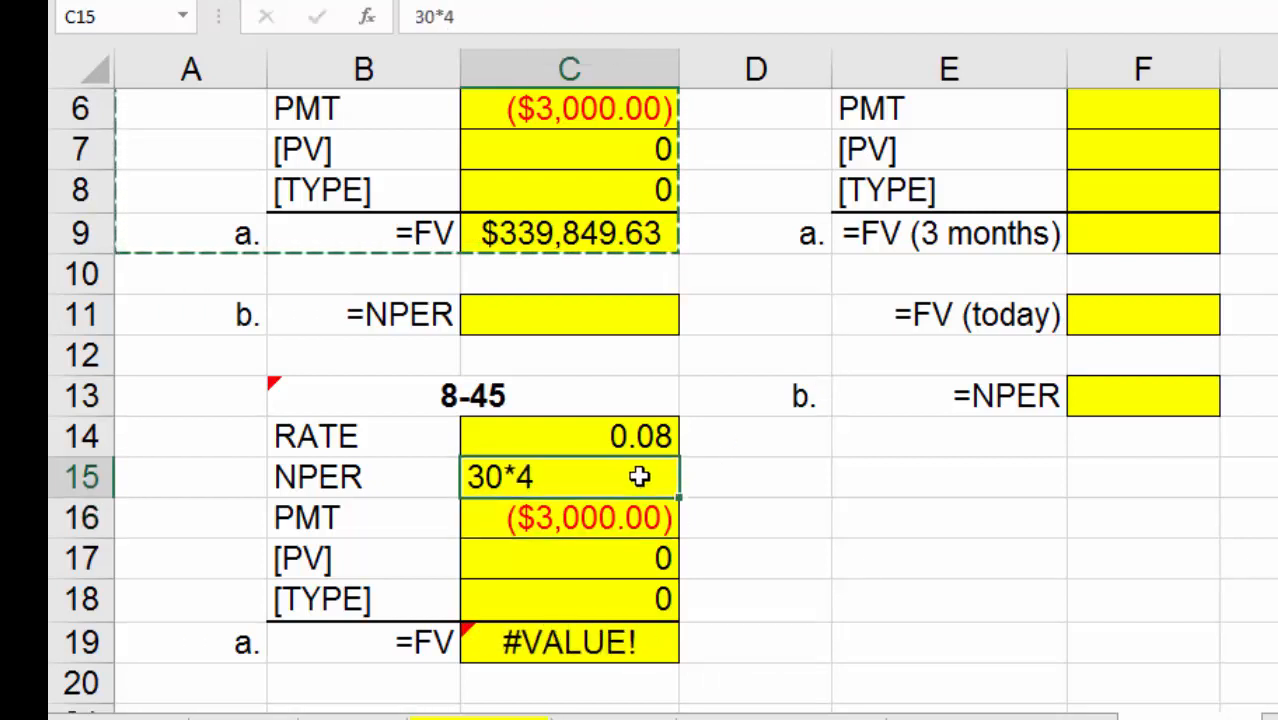
pyautogui.click(414, 17)
pyautogui.write('=')
pyautogui.press('Return')
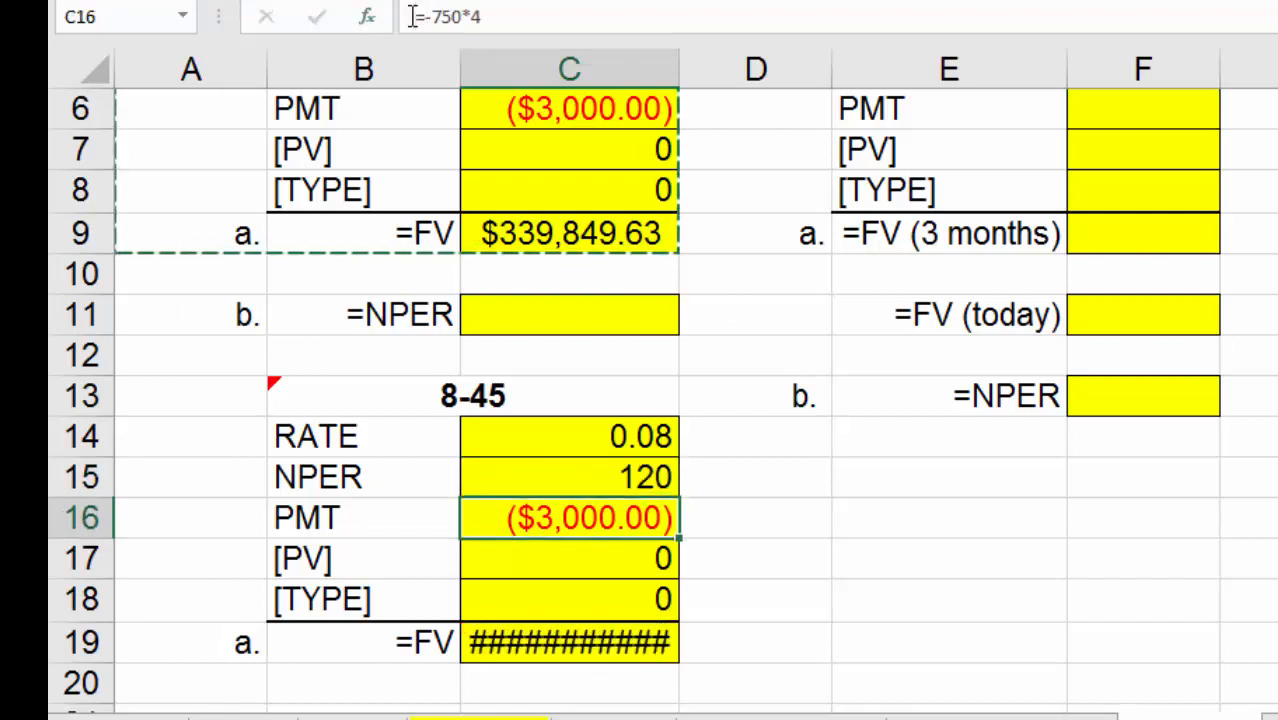
# Step: Change the PMT in the copied 8-45 block to =-750 and widen column C to fit the FV amount
pyautogui.click(516, 14)
pyautogui.press('BackSpace')
pyautogui.press('BackSpace')
pyautogui.press('Return')
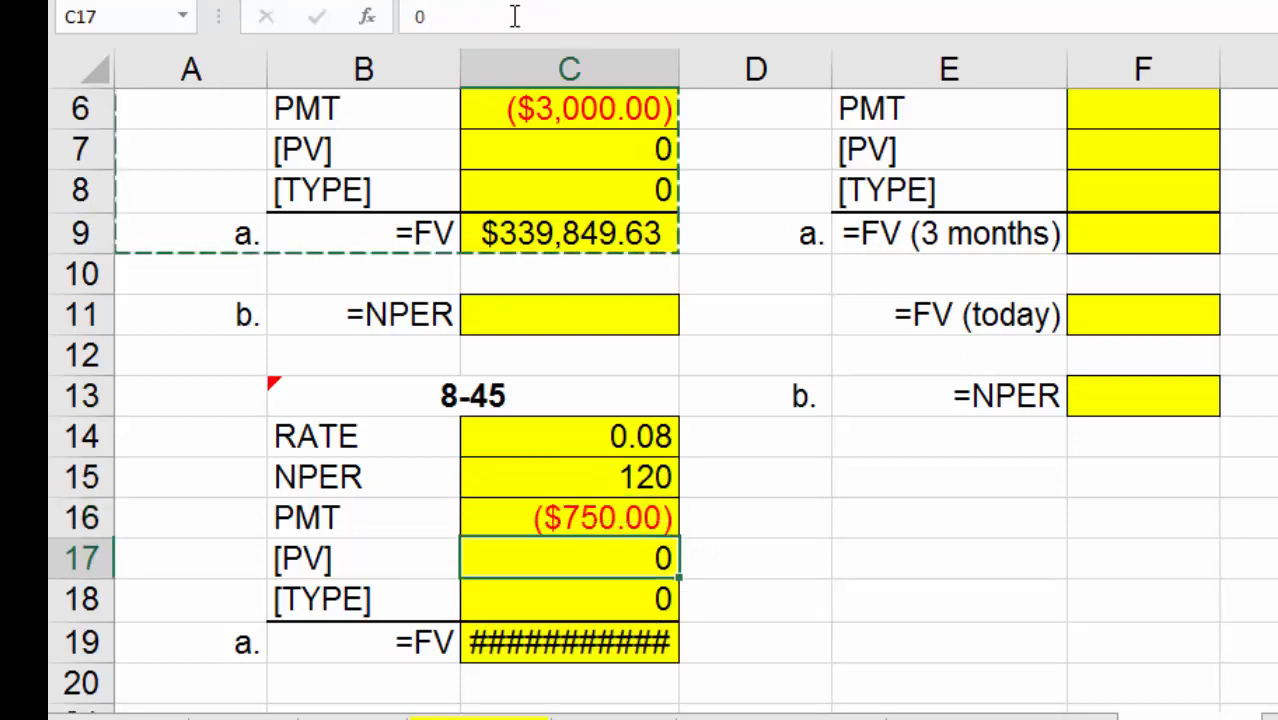
pyautogui.click(682, 437)
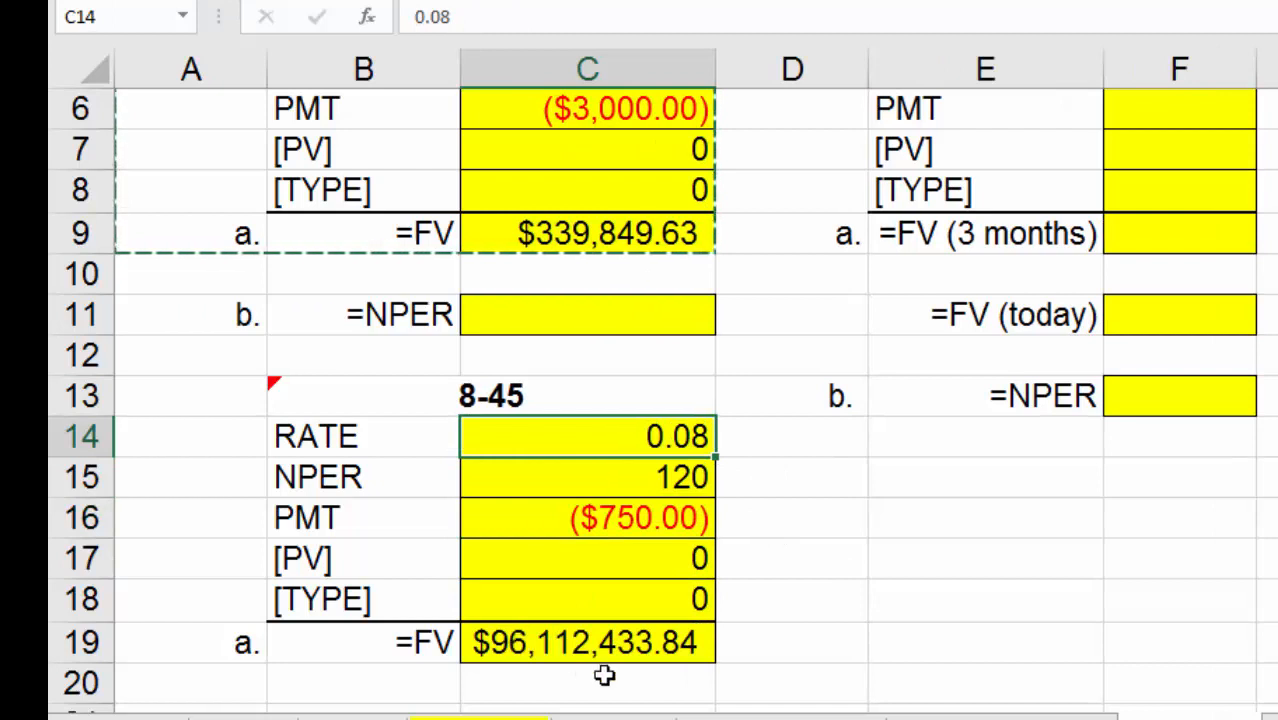
# Step: Change the RATE in the copied 8-45 block to the quarterly formula =0.08/4
pyautogui.click(500, 20)
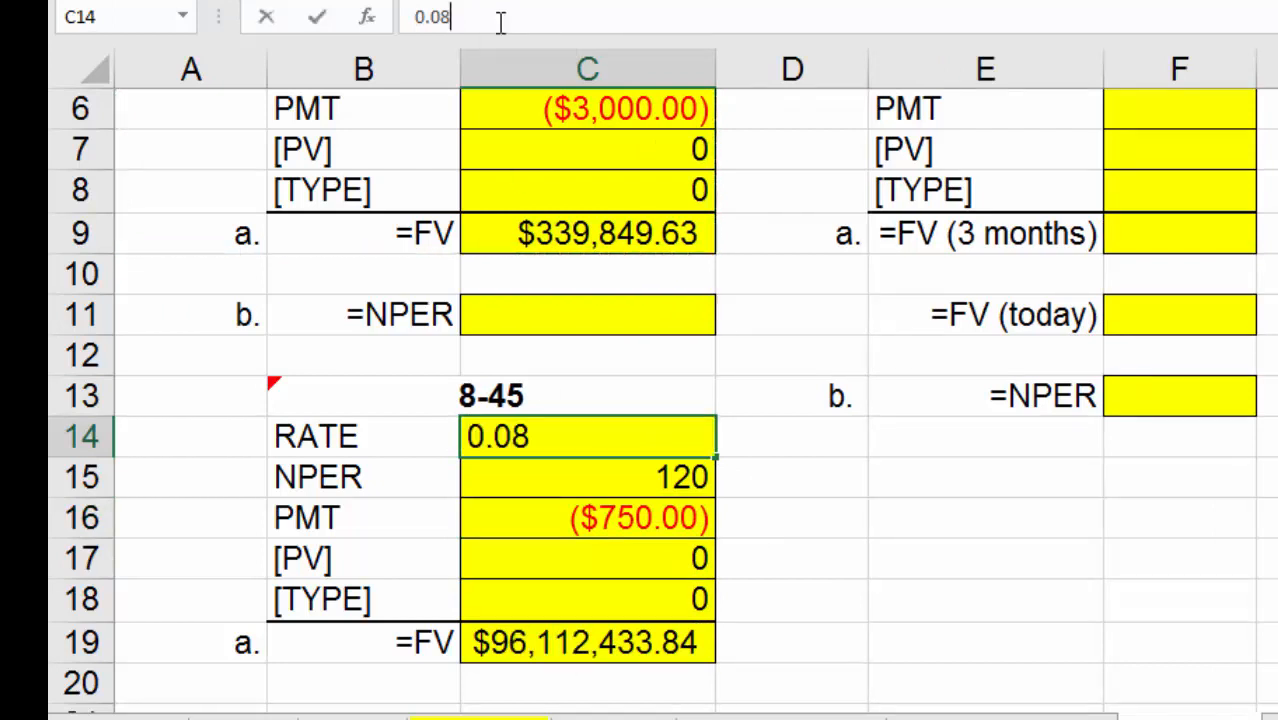
pyautogui.write('/4')
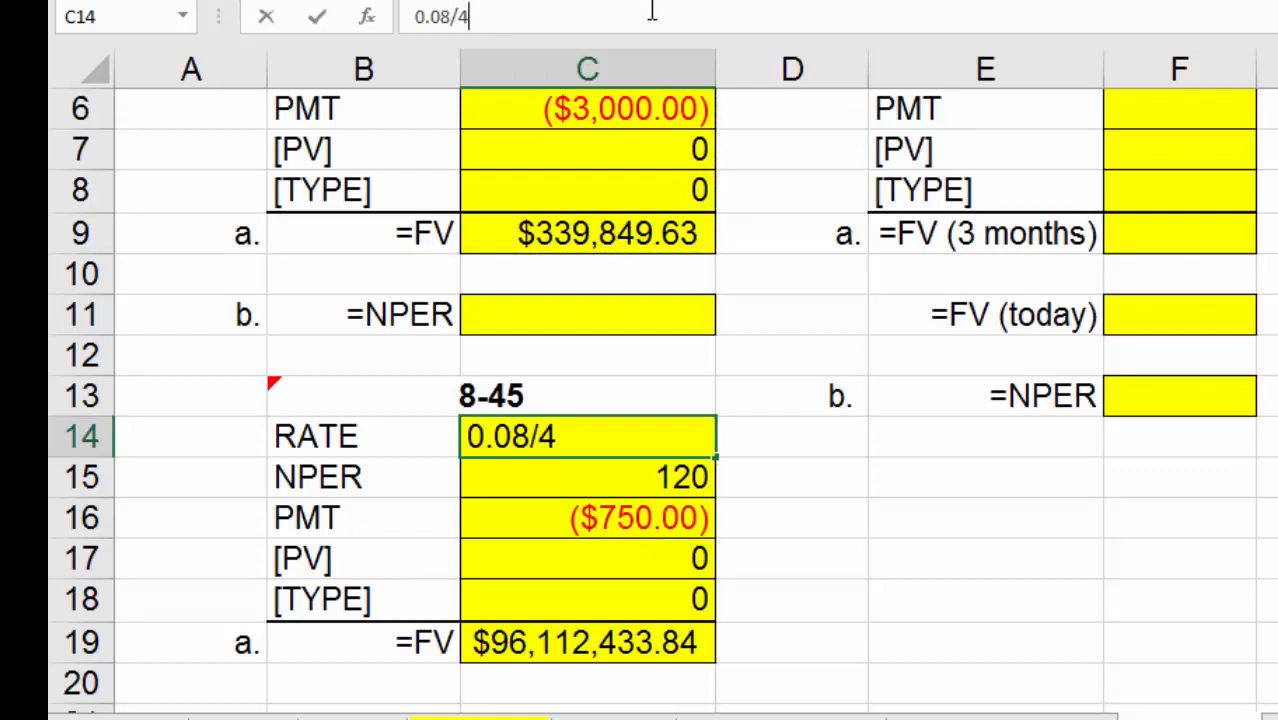
pyautogui.press('Return')
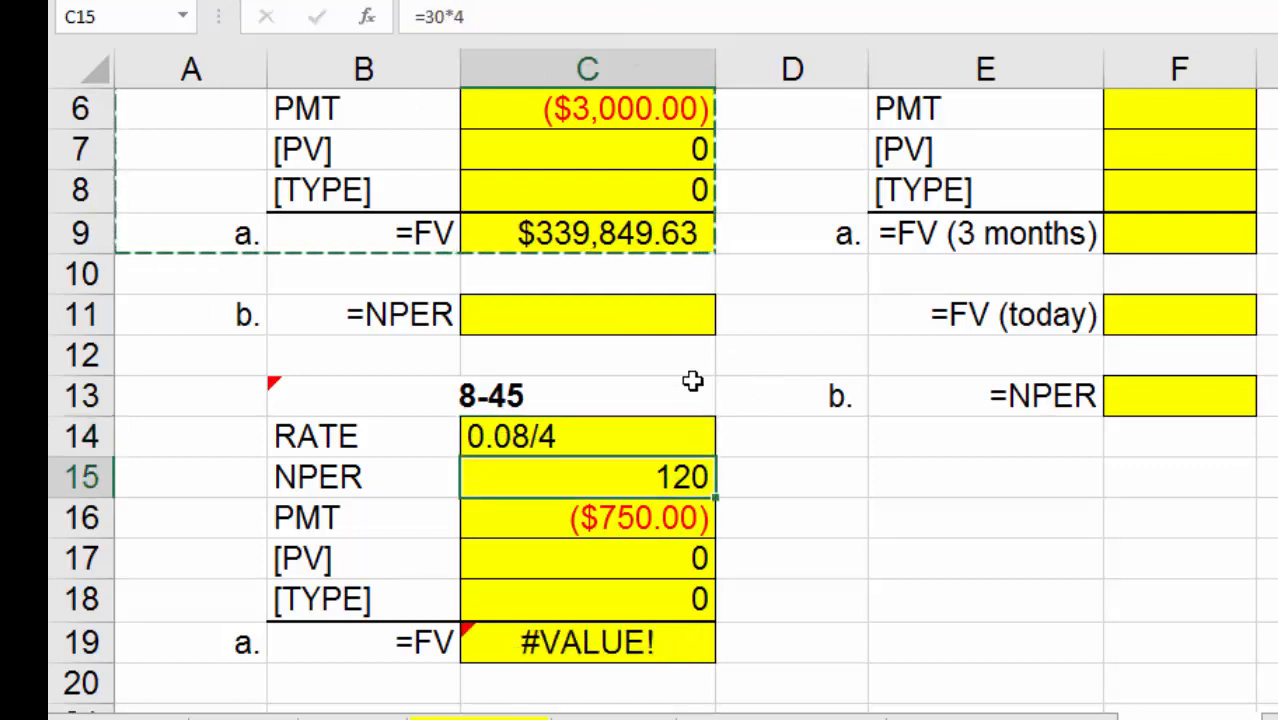
pyautogui.click(613, 436)
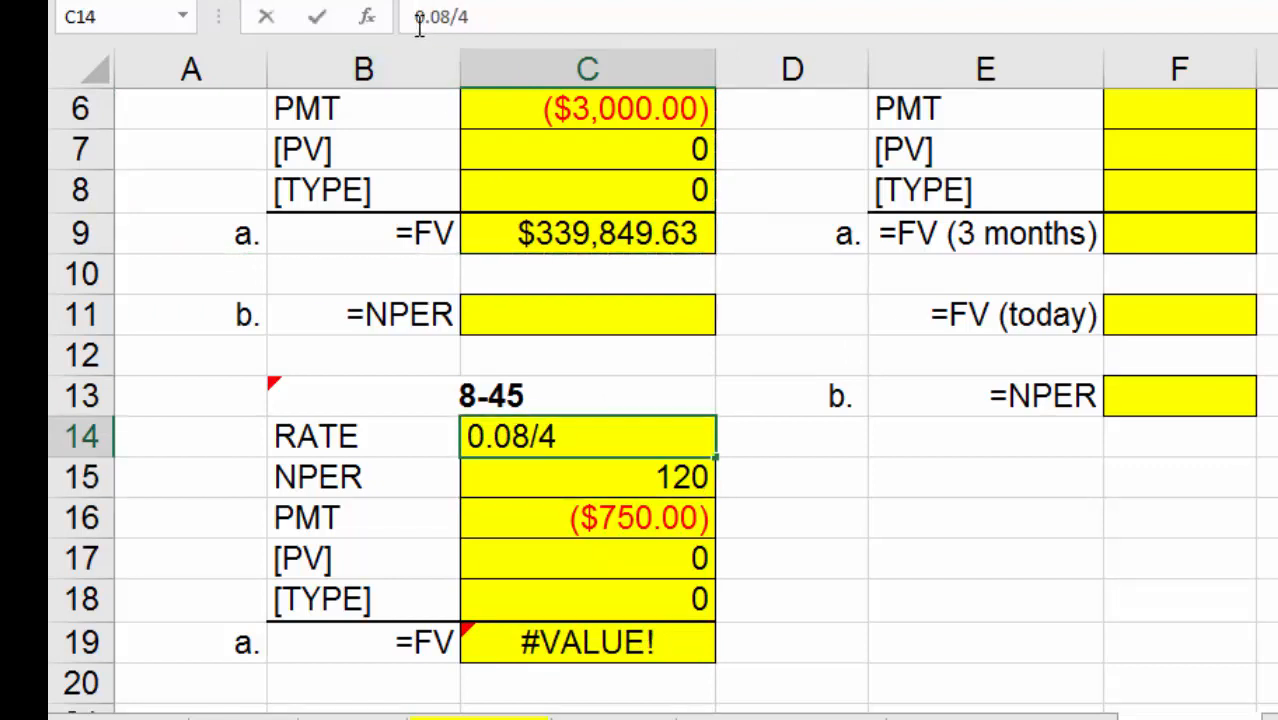
pyautogui.write('=')
pyautogui.press('Return')
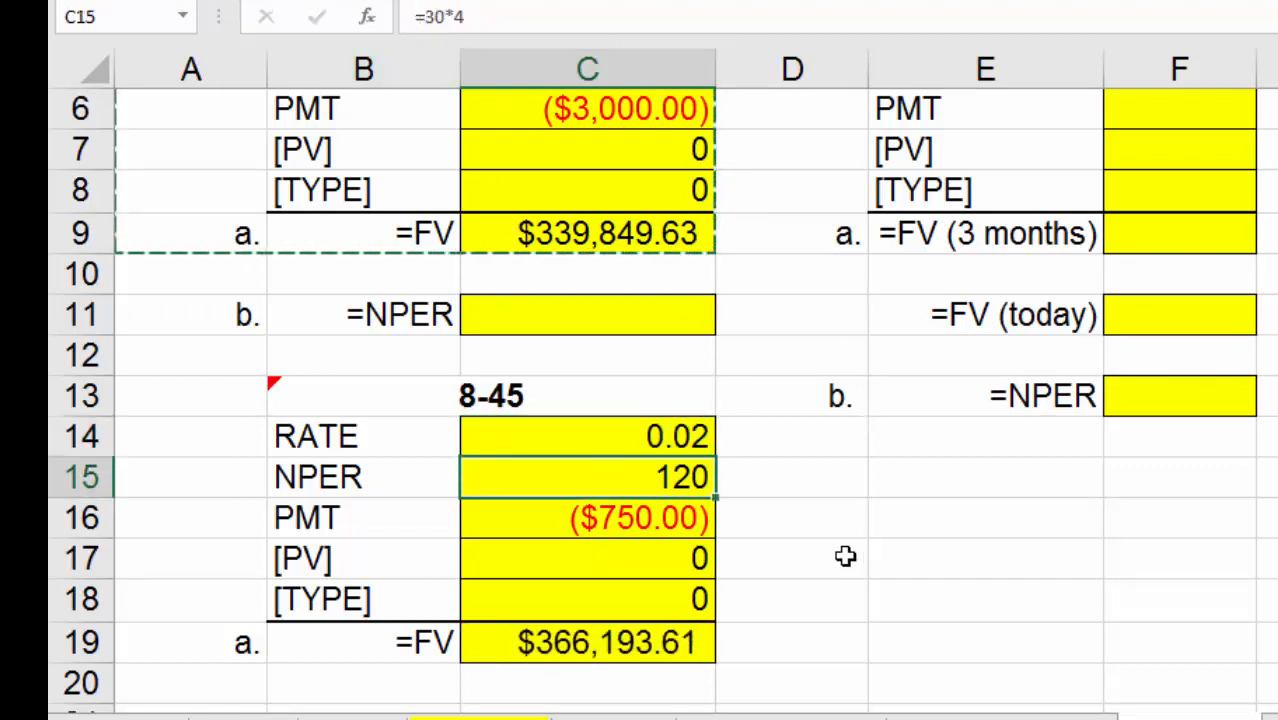
# Step: Compare the quarterly FV in the copied 8-45 block with the annual FV above and review the quarterly RATE formula
pyautogui.click(845, 557)
pyautogui.click(680, 670)
pyautogui.click(592, 645)
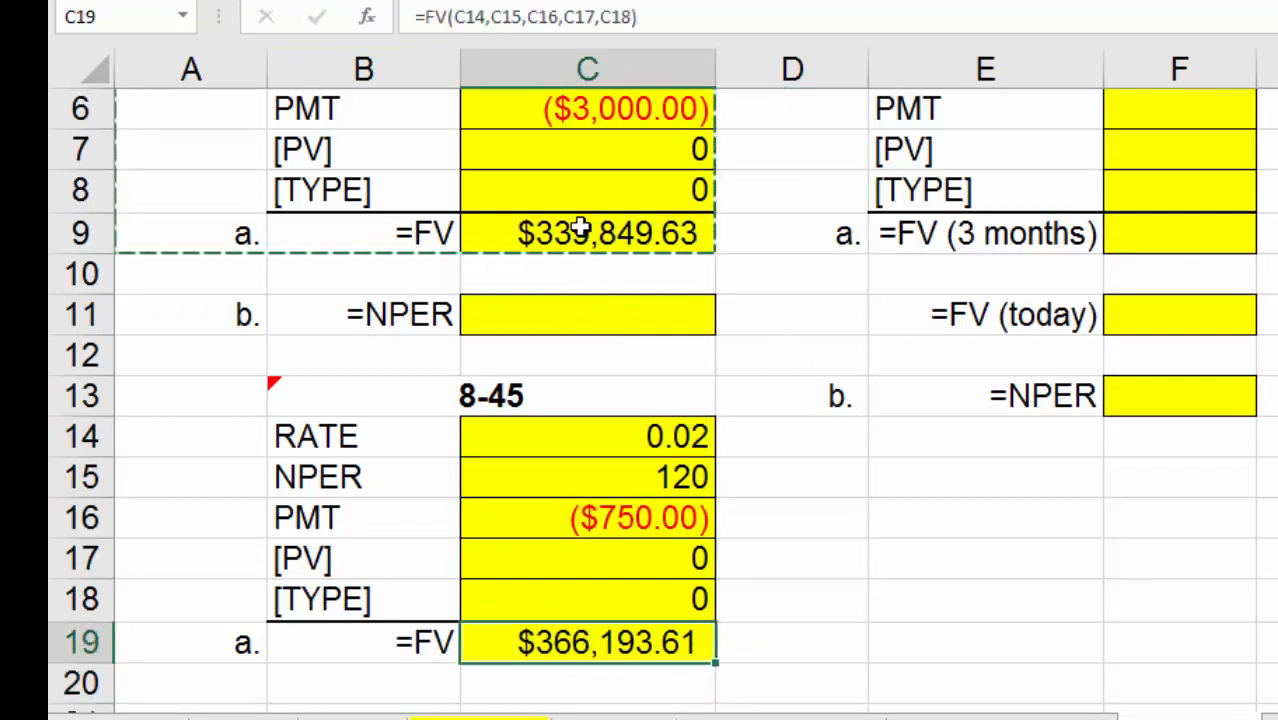
pyautogui.click(824, 641)
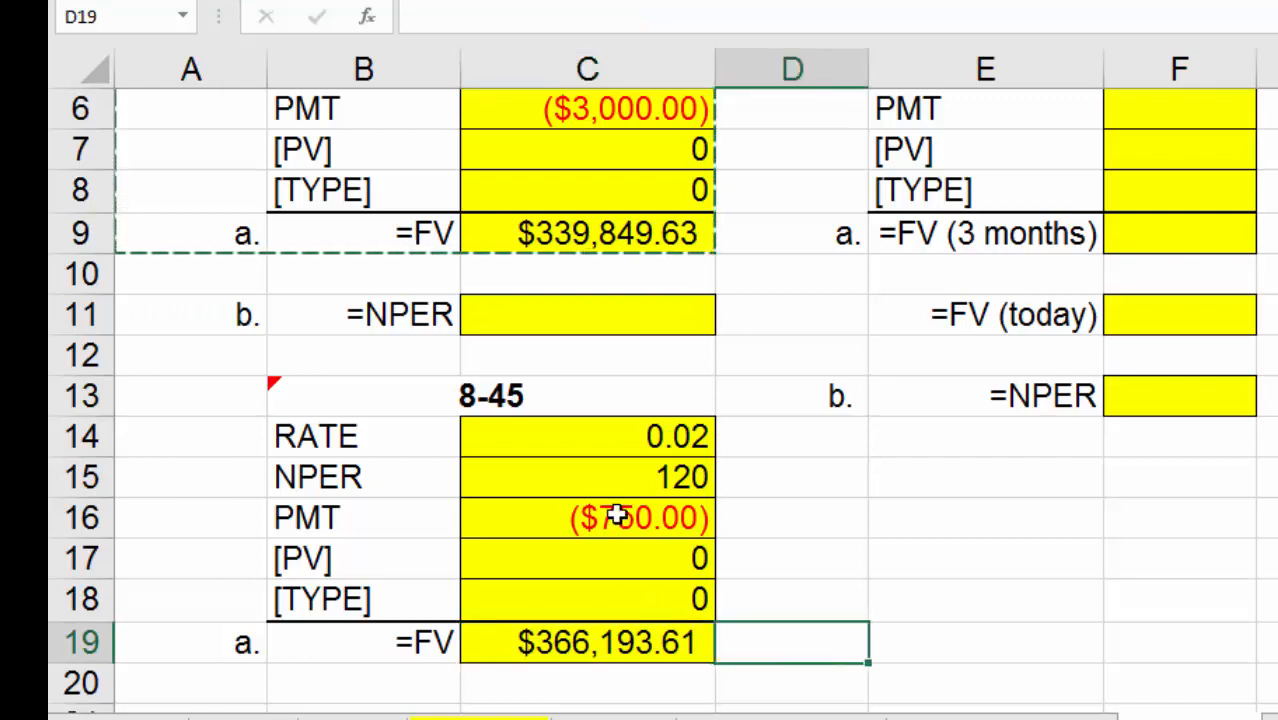
pyautogui.click(628, 436)
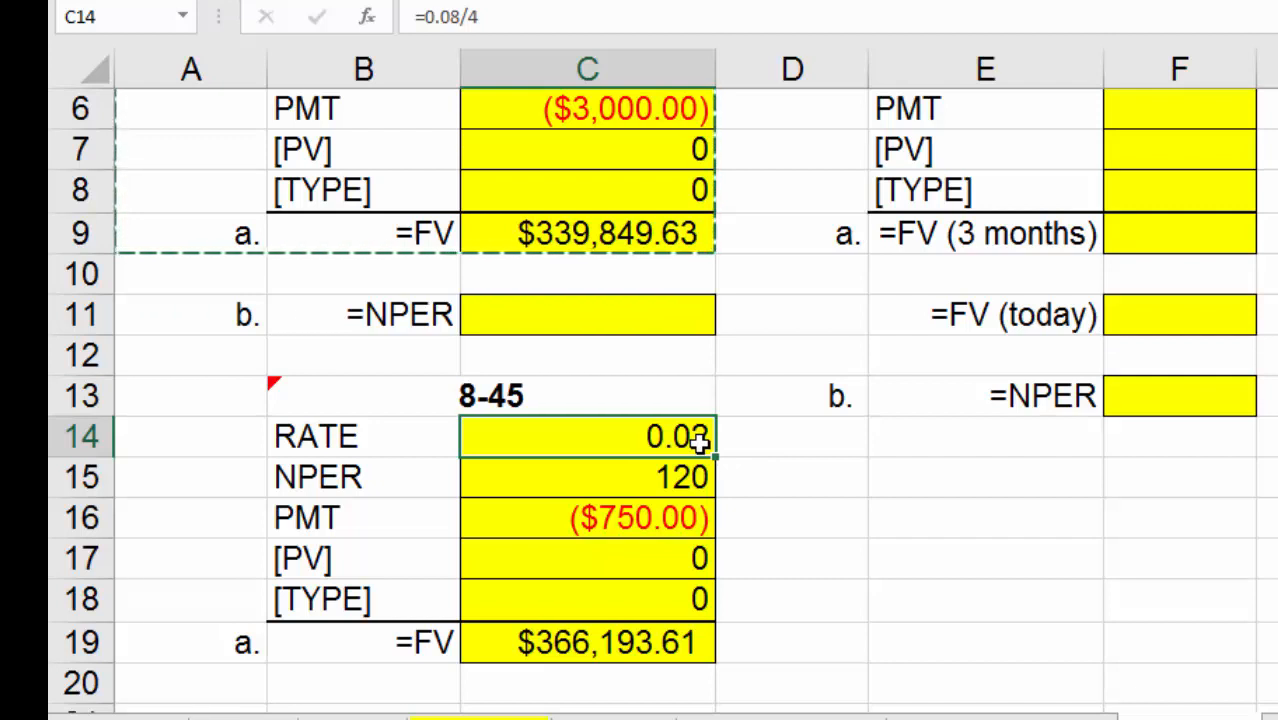
# Step: Copy the part b NPER row A11:C11 to row 21, below the quarterly 8-45 block
pyautogui.click(872, 480)
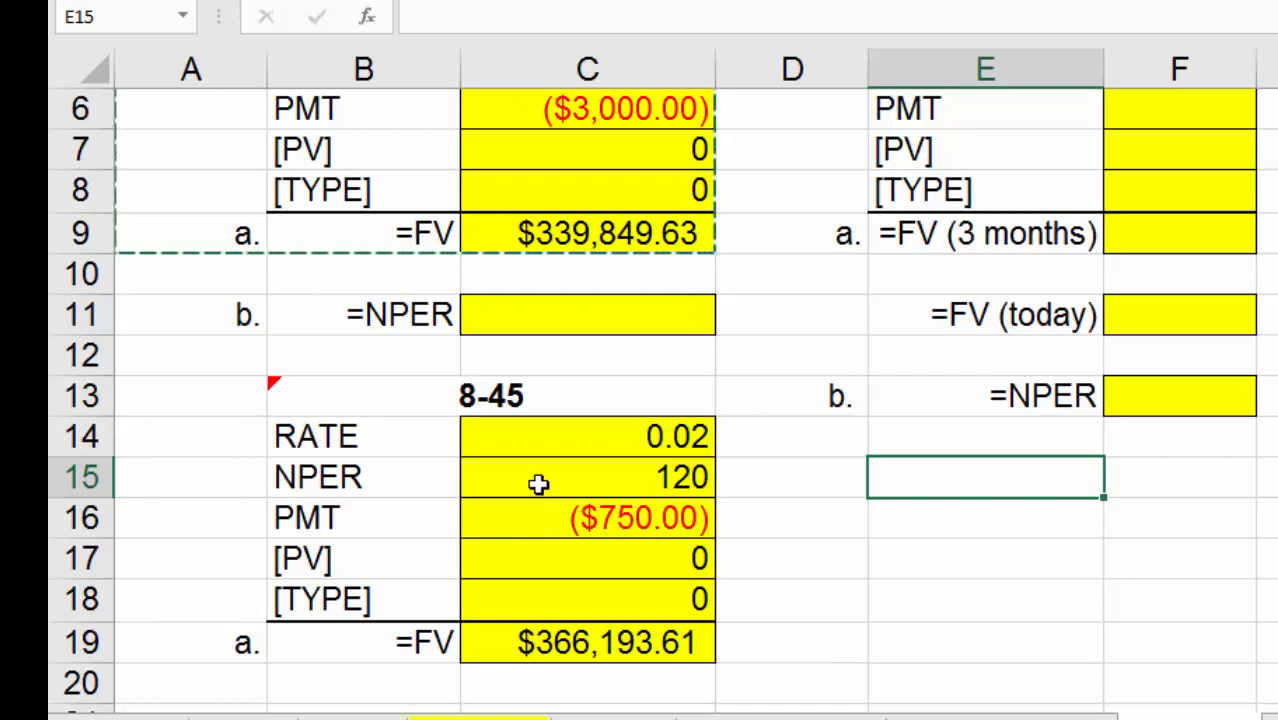
pyautogui.click(551, 314)
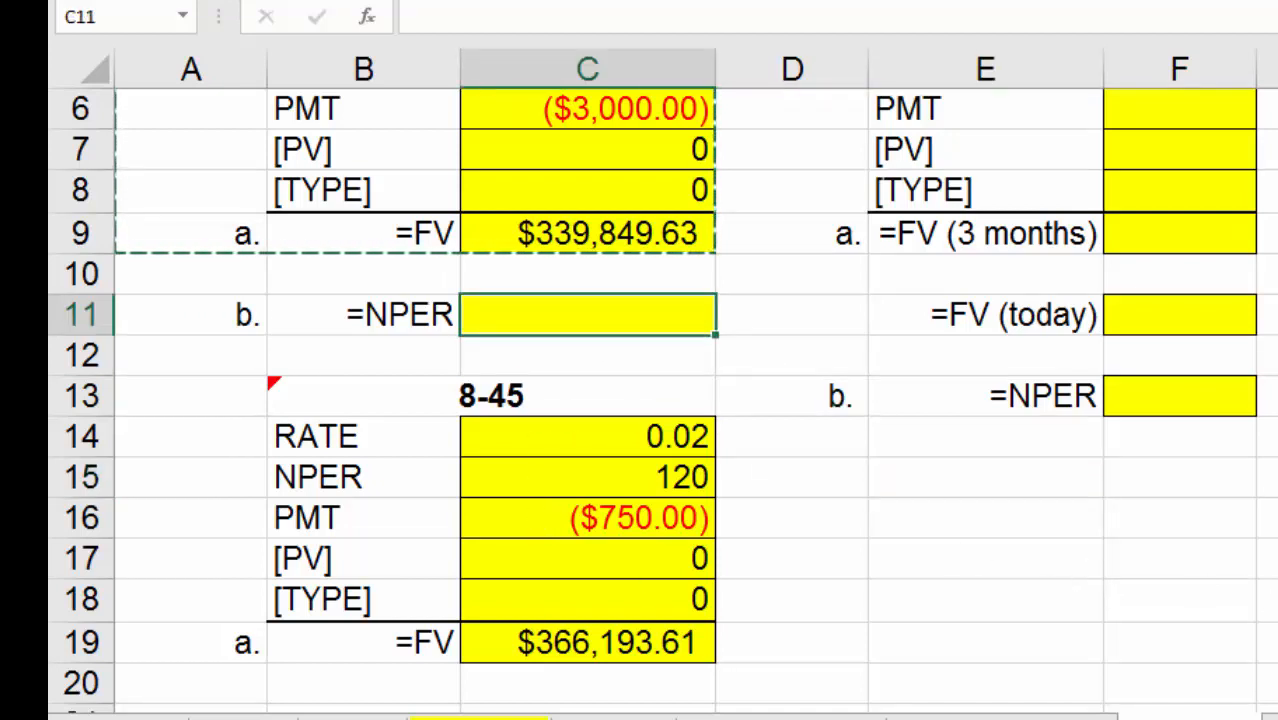
pyautogui.scroll(-1, 405, 348)
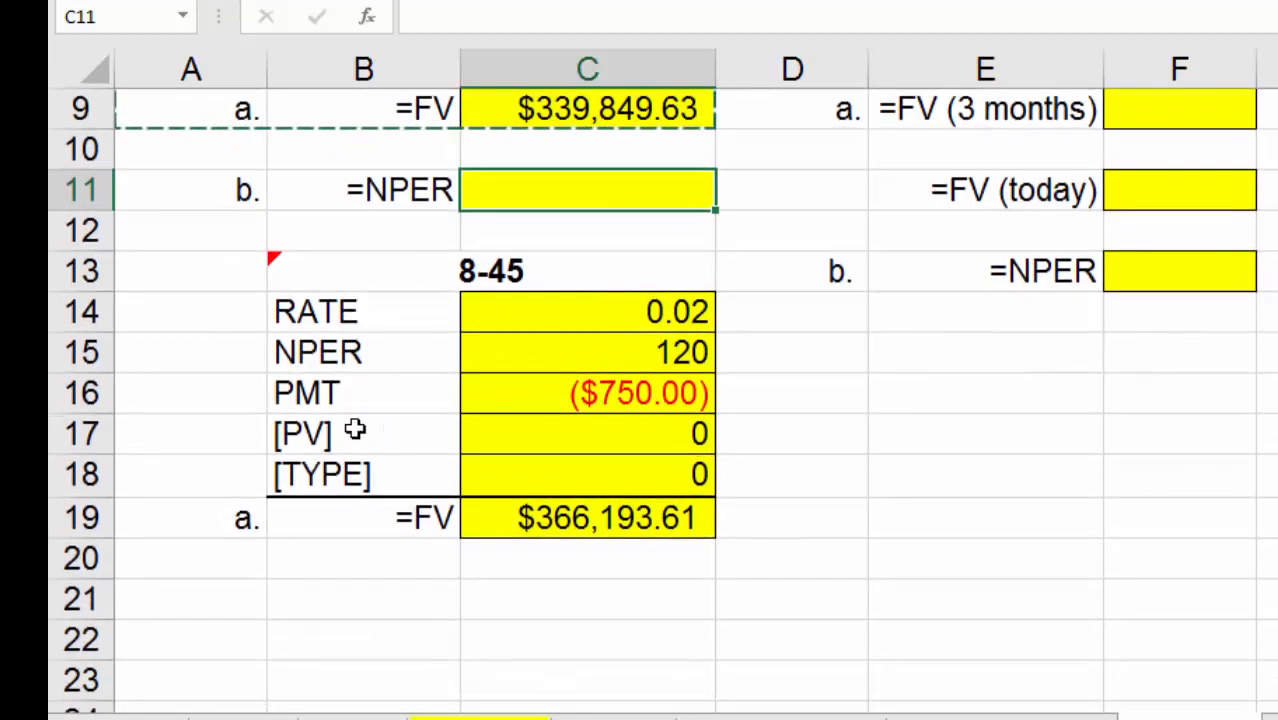
pyautogui.moveTo(245, 195); pyautogui.dragTo(485, 191)
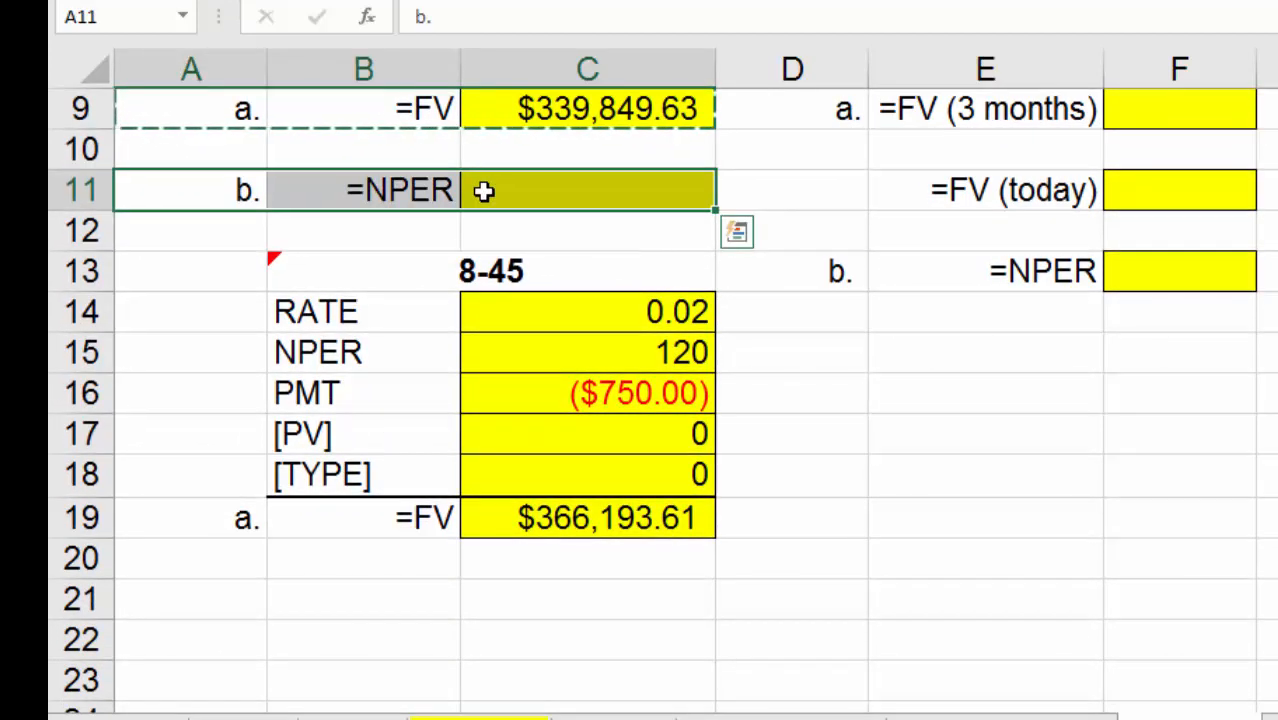
pyautogui.hotkey('ctrl', 'c')
pyautogui.click(226, 604)
pyautogui.hotkey('ctrl', 'v')
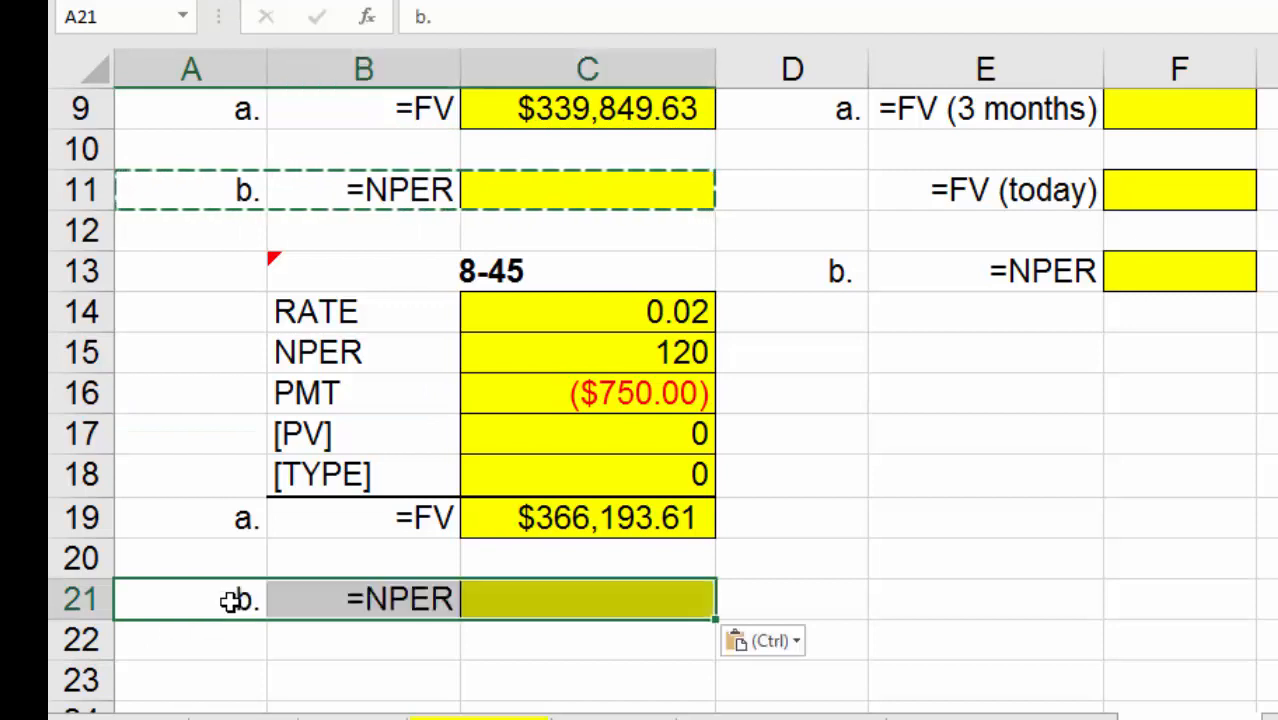
# Step: Enter the formula =NPER(C14,-9000,C19,0,0) in C21 for part b of the quarterly 8-45 block
pyautogui.click(611, 648)
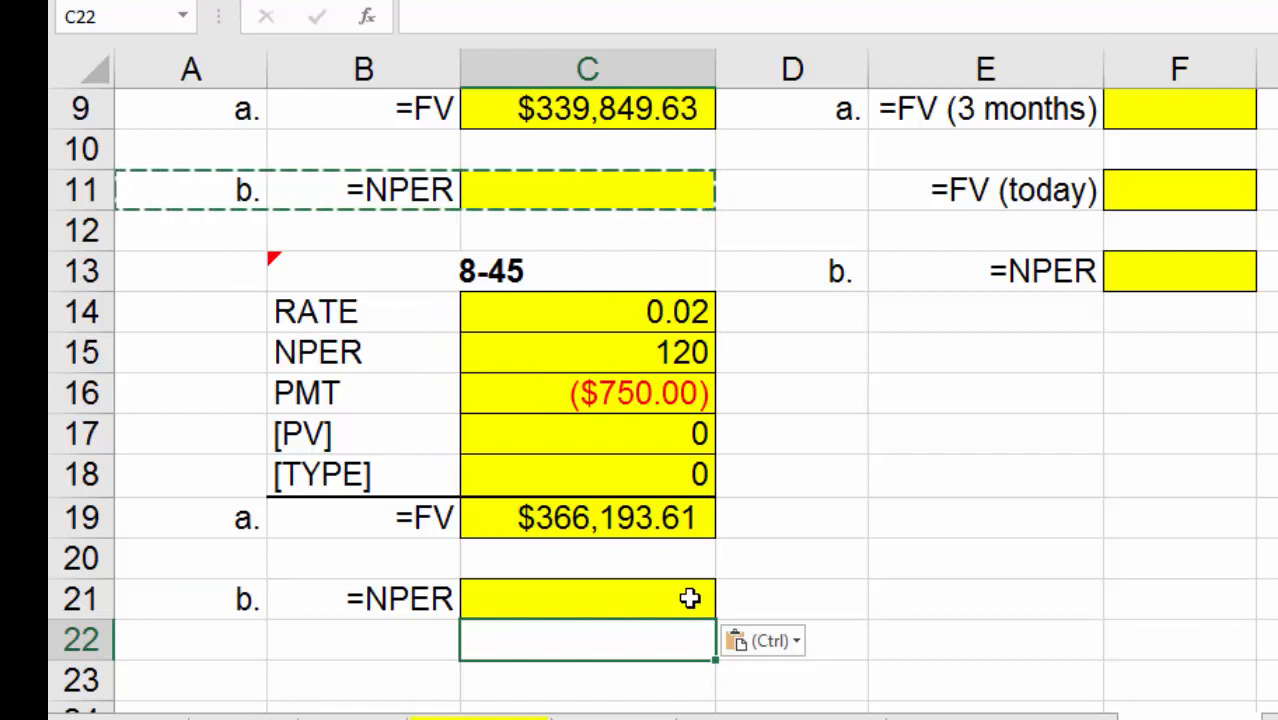
pyautogui.click(690, 598)
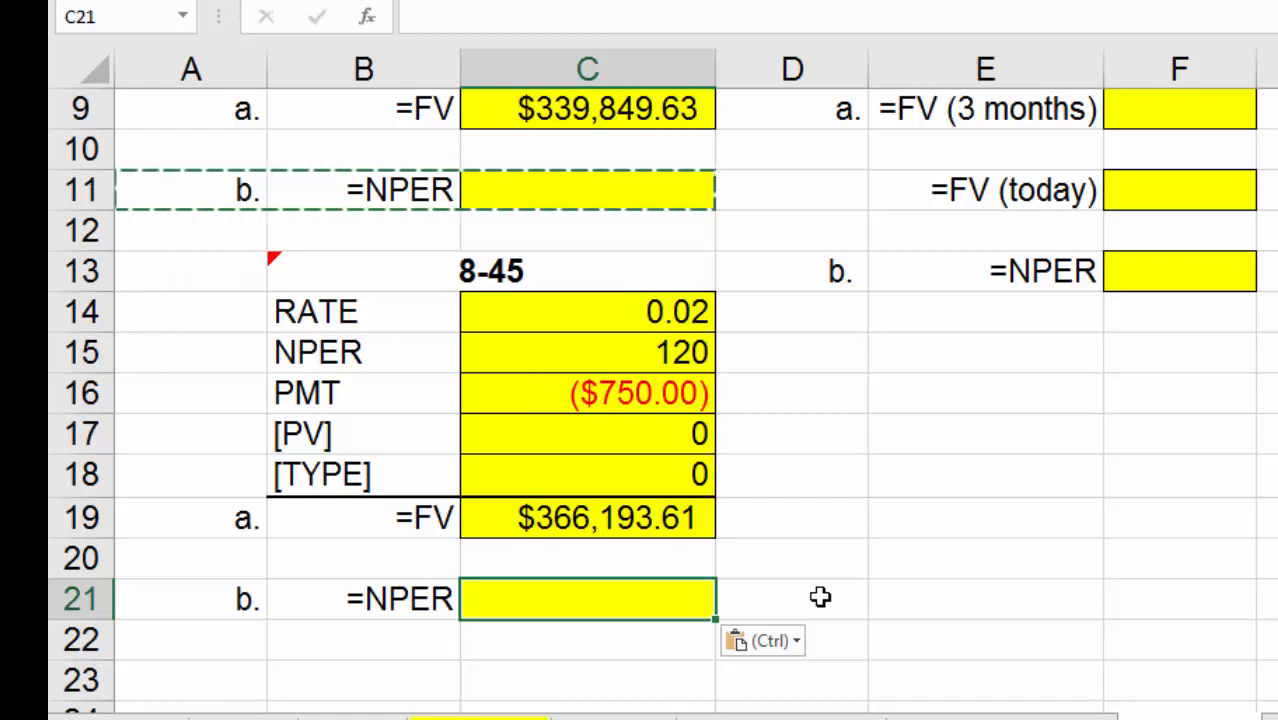
pyautogui.press('Escape')
pyautogui.write('=nper')
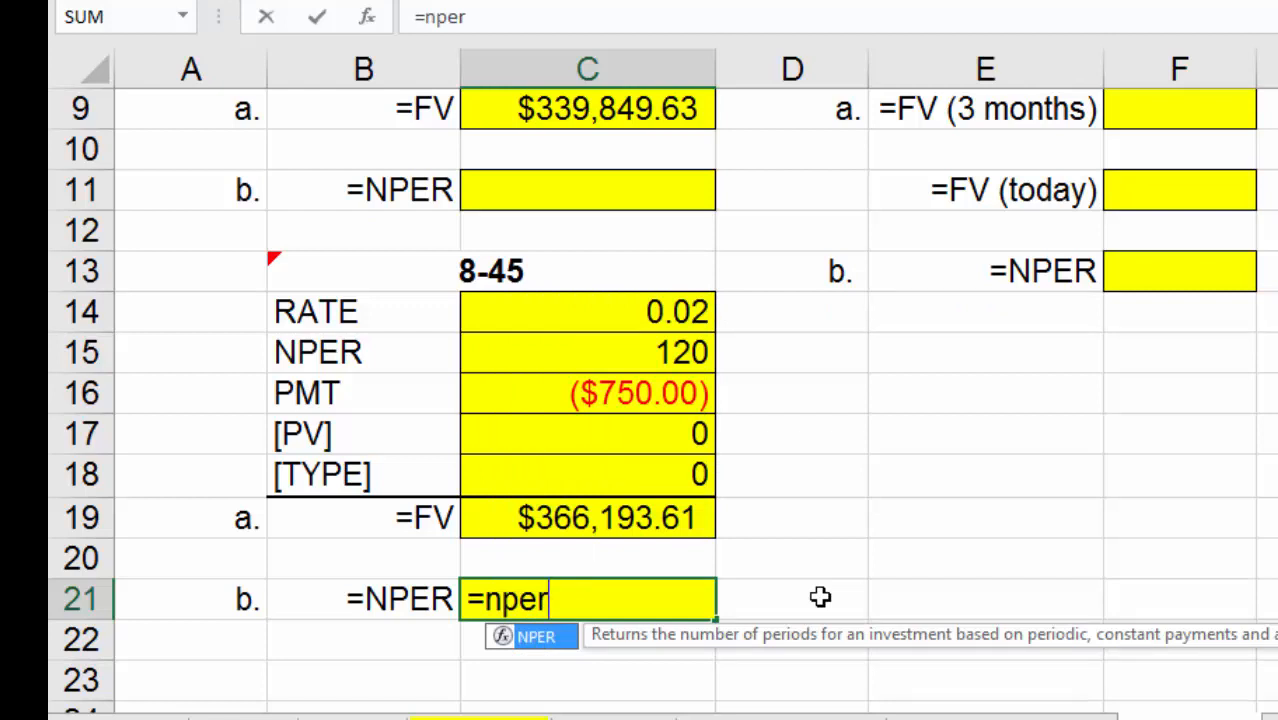
pyautogui.write('(')
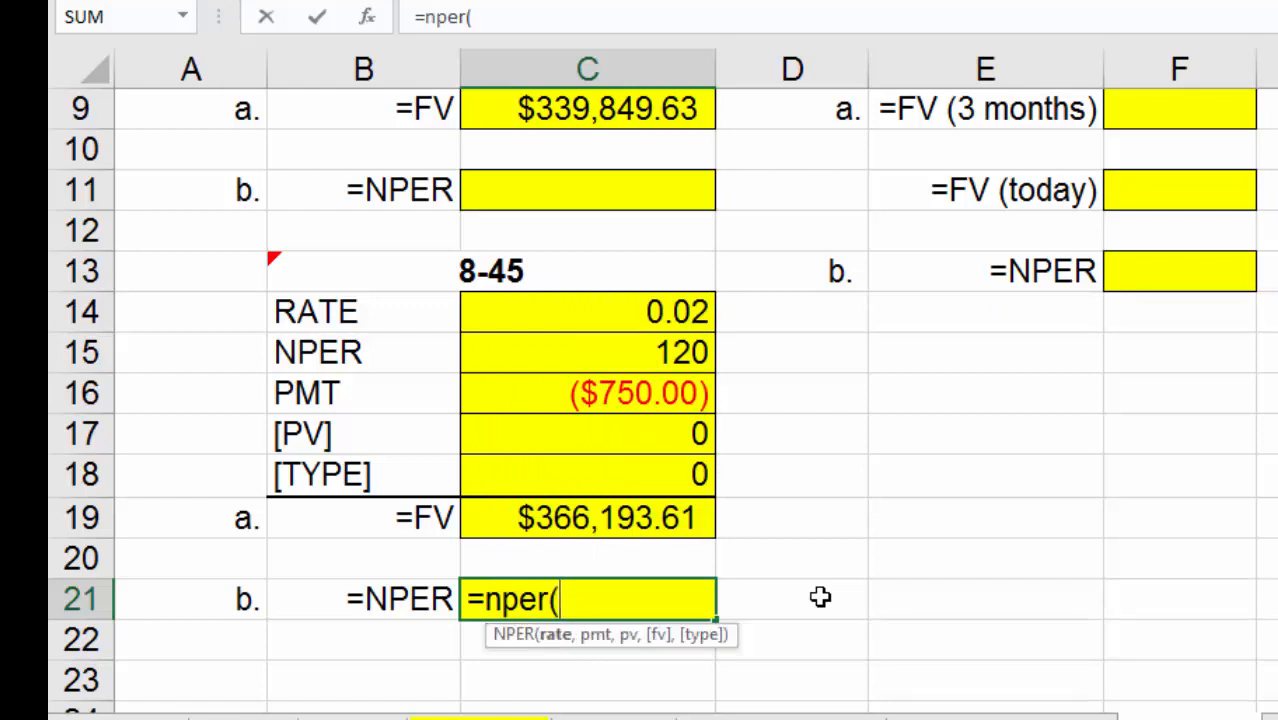
pyautogui.click(661, 311)
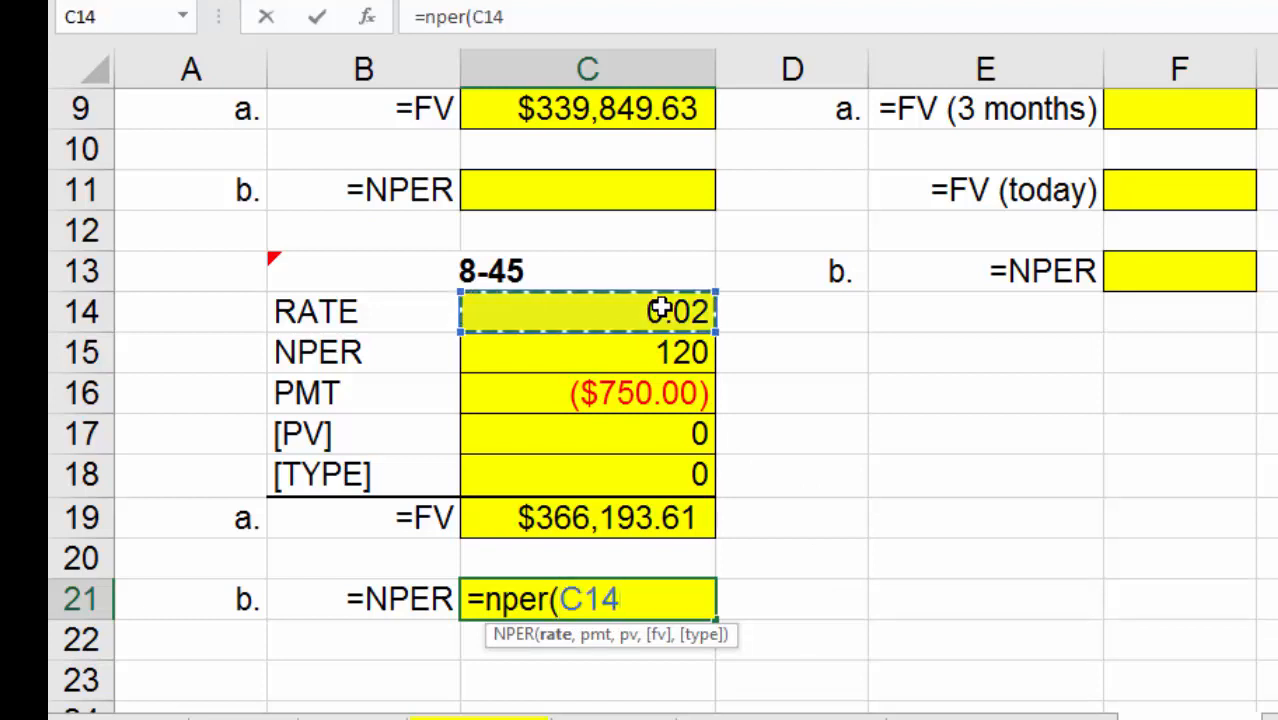
pyautogui.write(',')
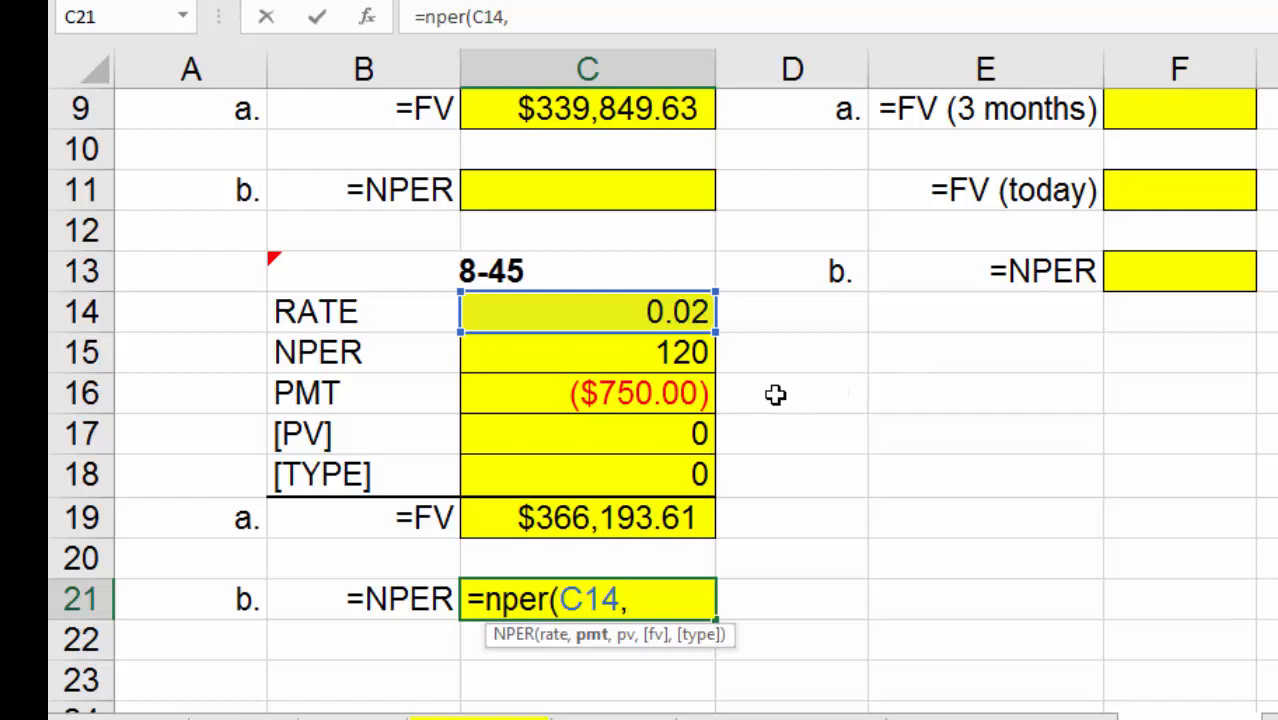
pyautogui.write('-9000')
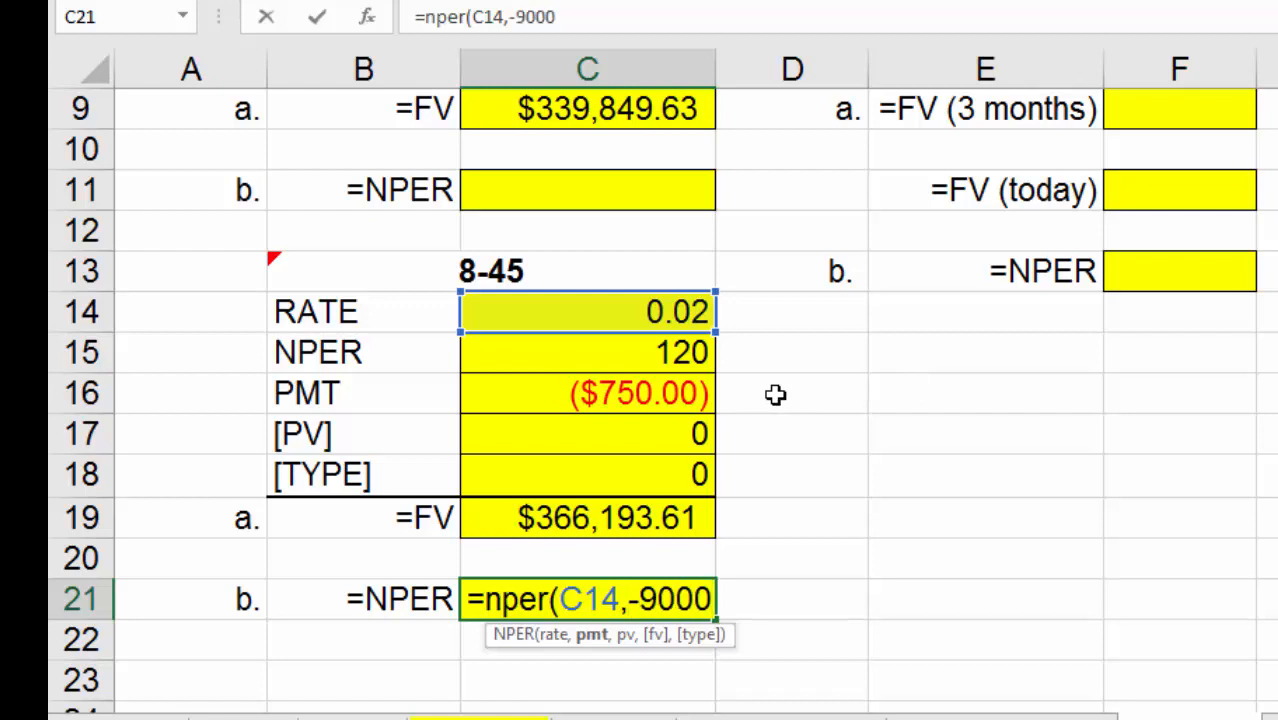
pyautogui.write(',')
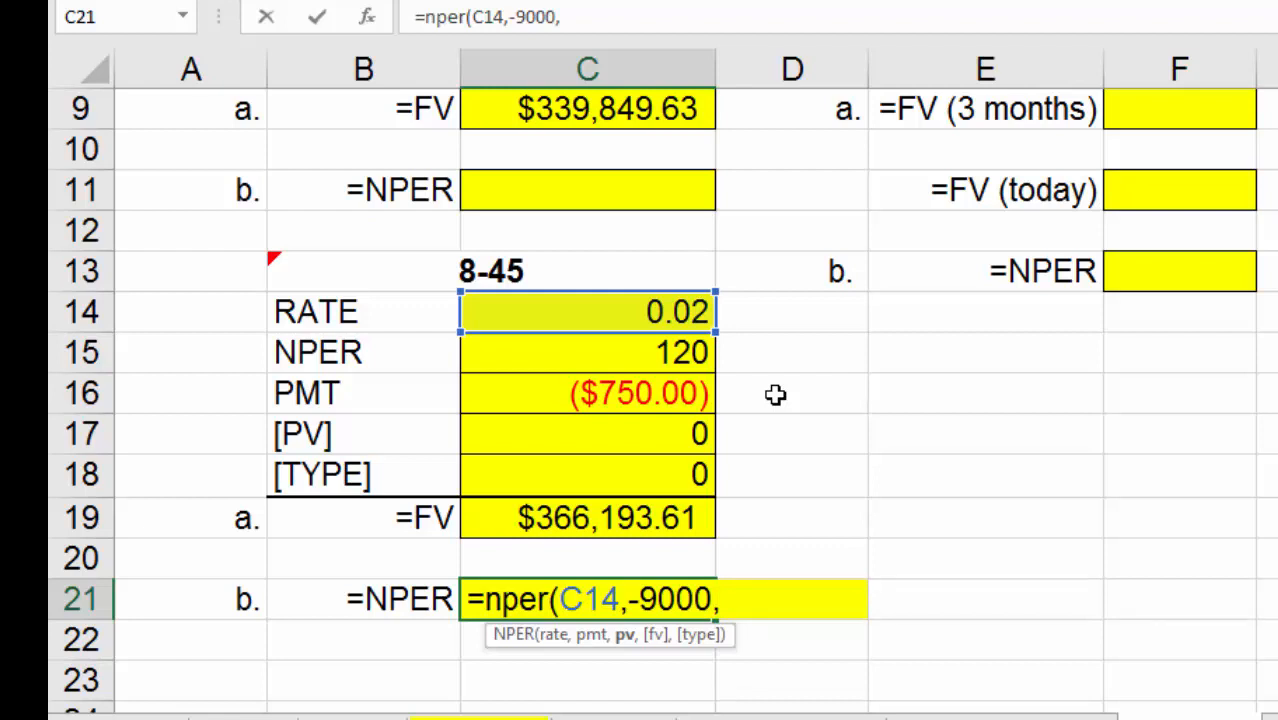
pyautogui.click(607, 522)
pyautogui.write(',')
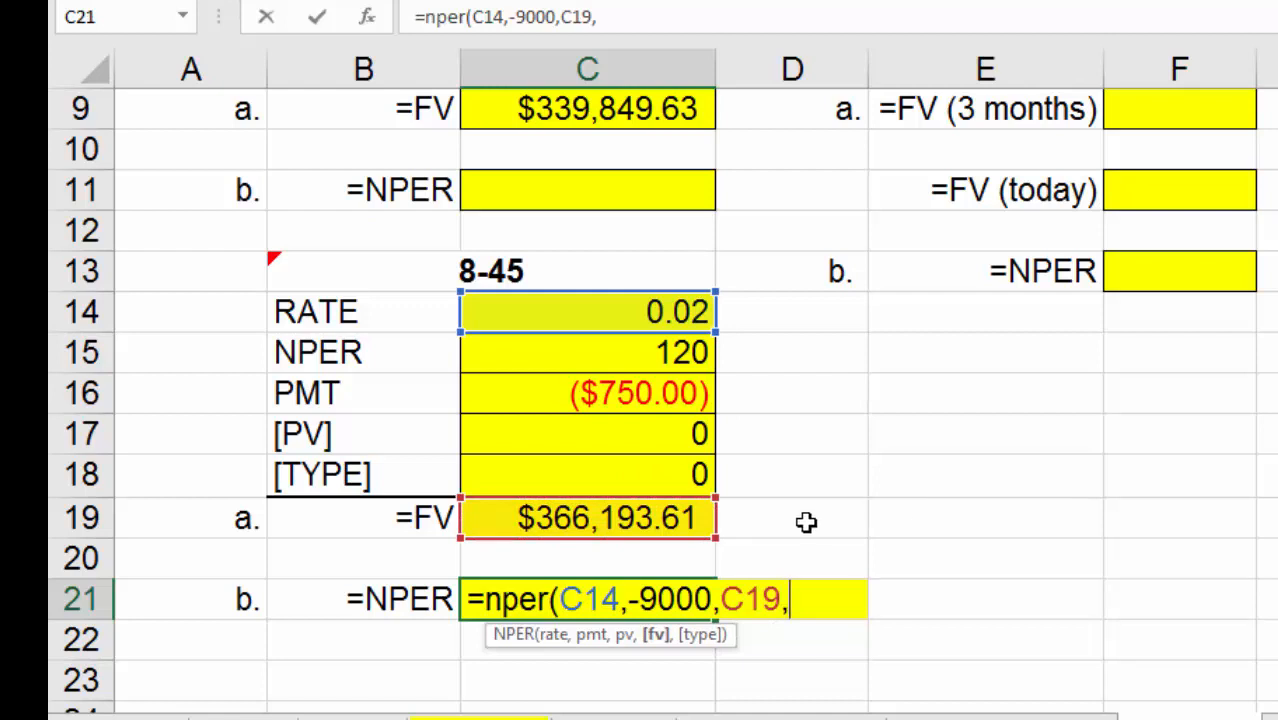
pyautogui.write('0,')
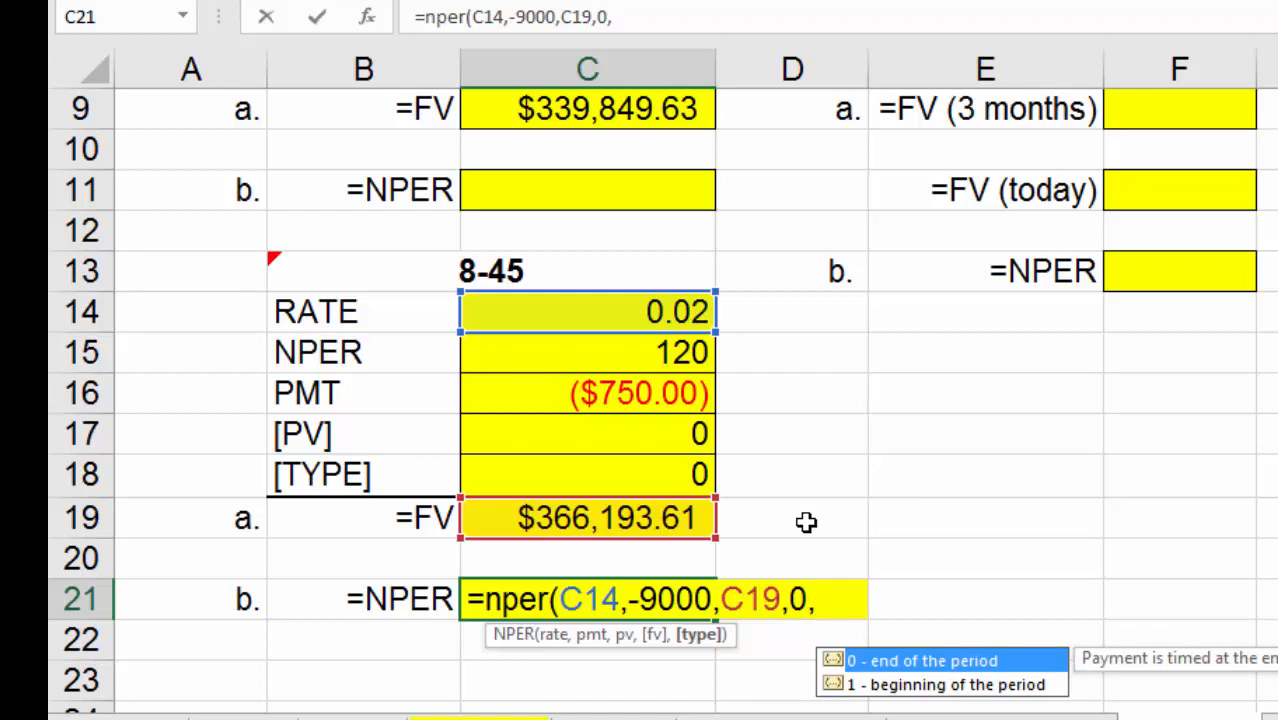
pyautogui.write('0)')
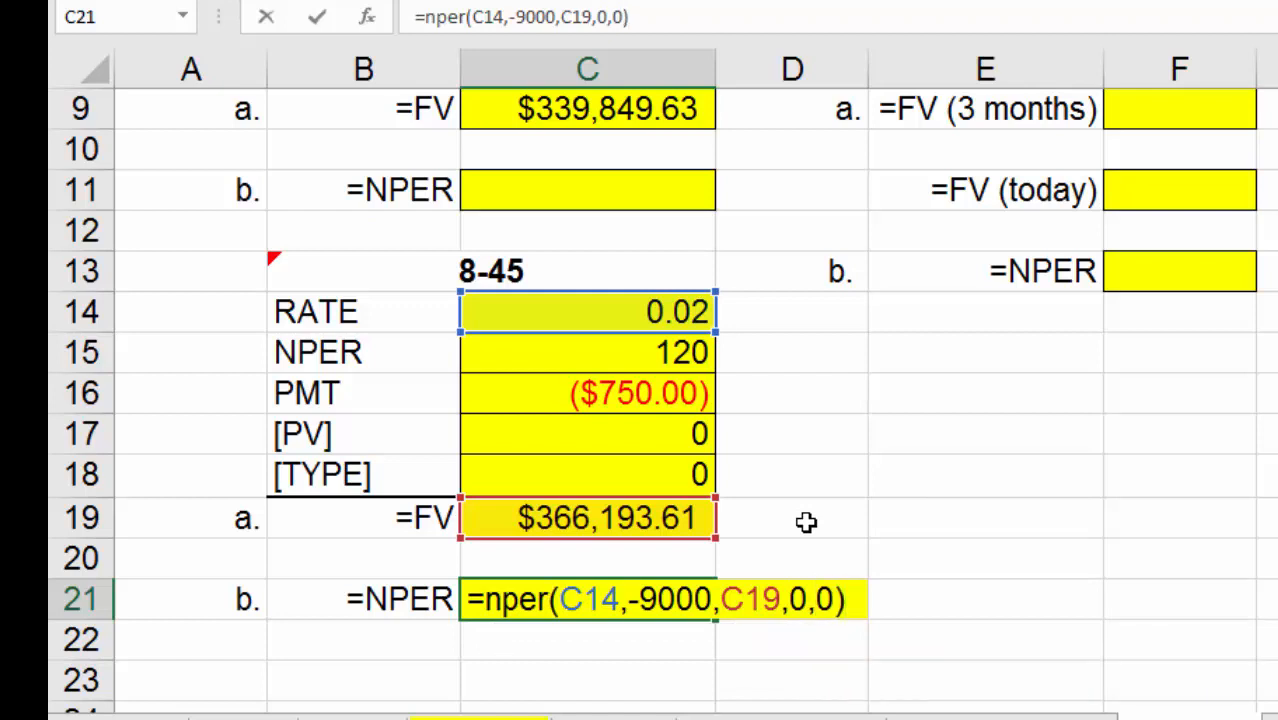
pyautogui.press('Return')
pyautogui.press('Up')
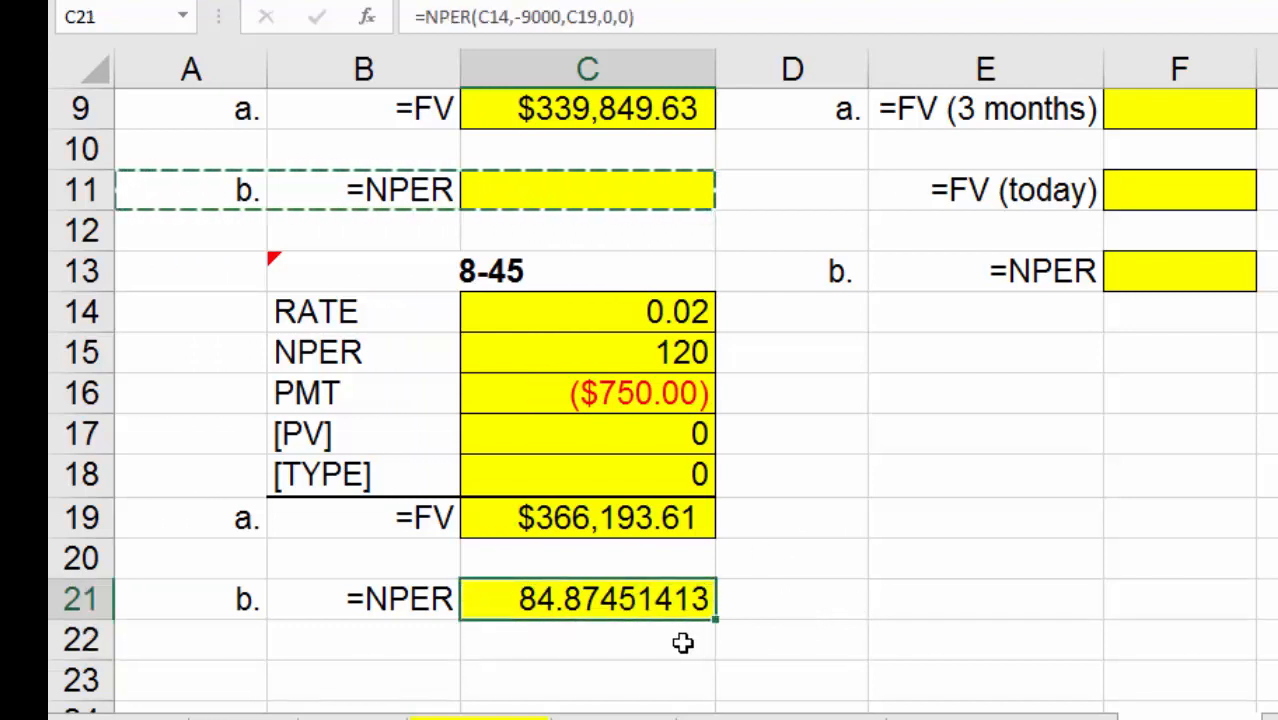
# Step: Convert the quarterly NPER to years in C22 with the formula =C21/4
pyautogui.click(677, 642)
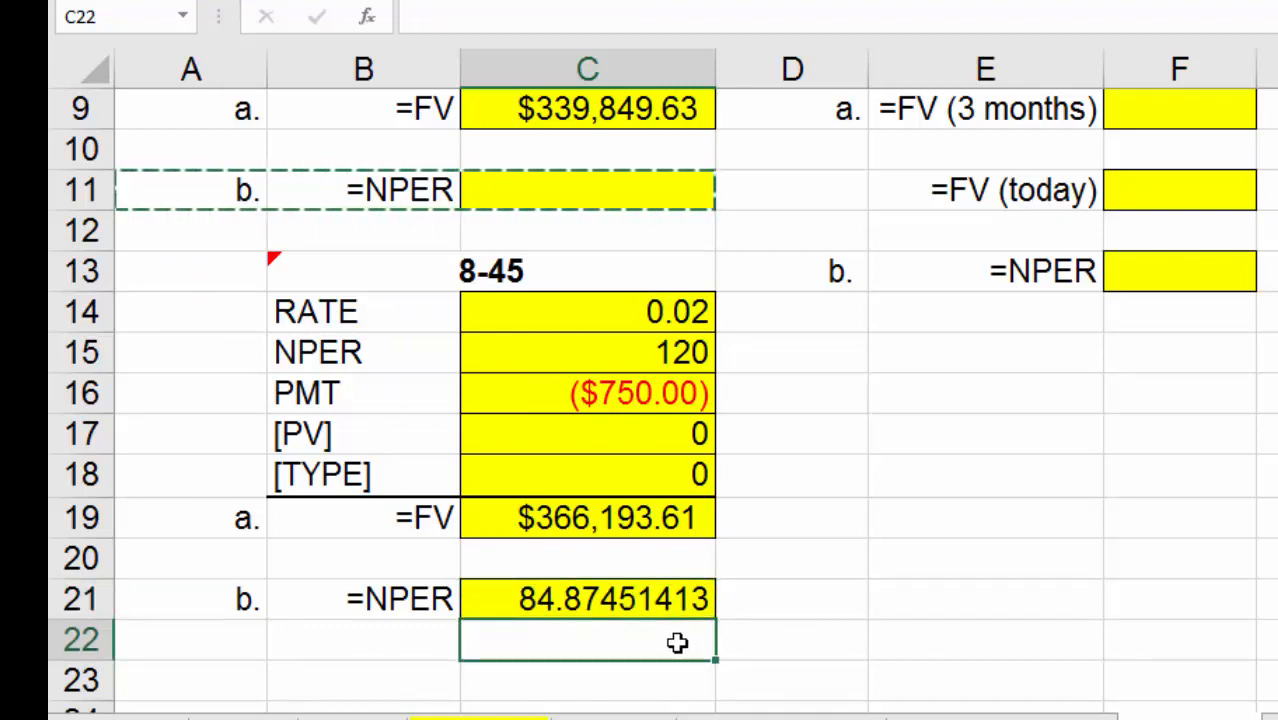
pyautogui.write('=')
pyautogui.click(679, 588)
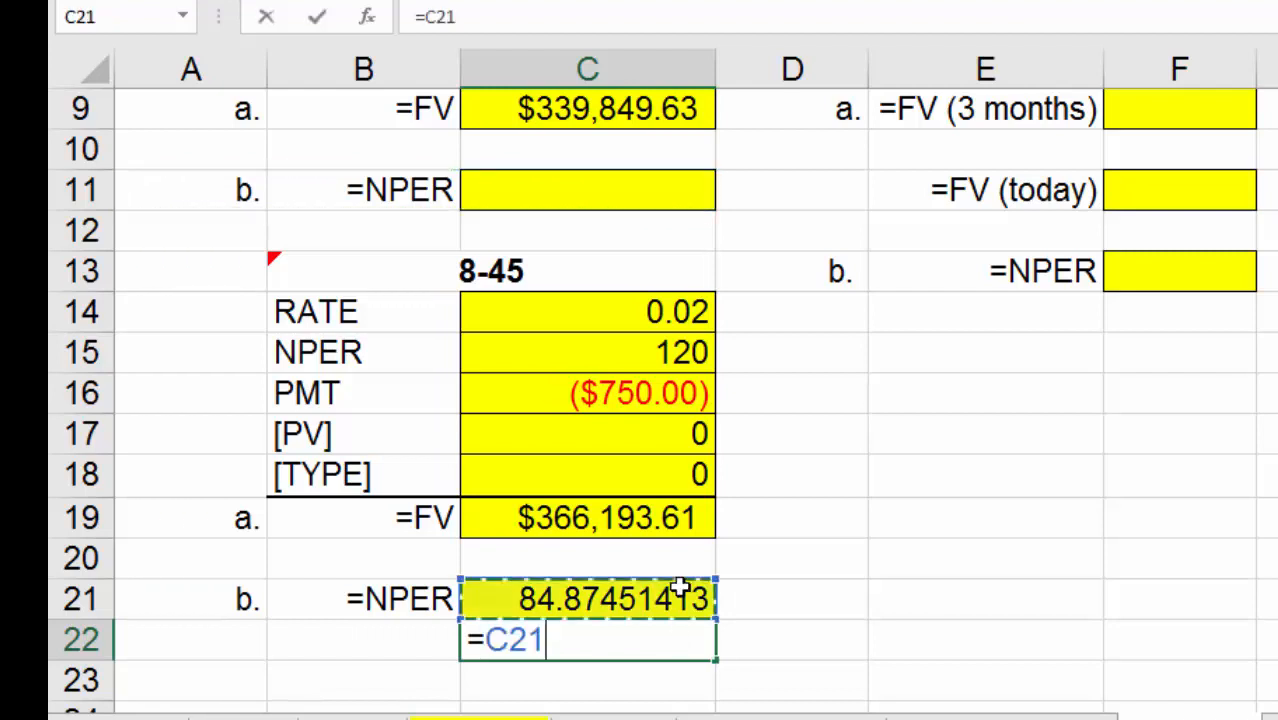
pyautogui.write('/4')
pyautogui.press('Return')
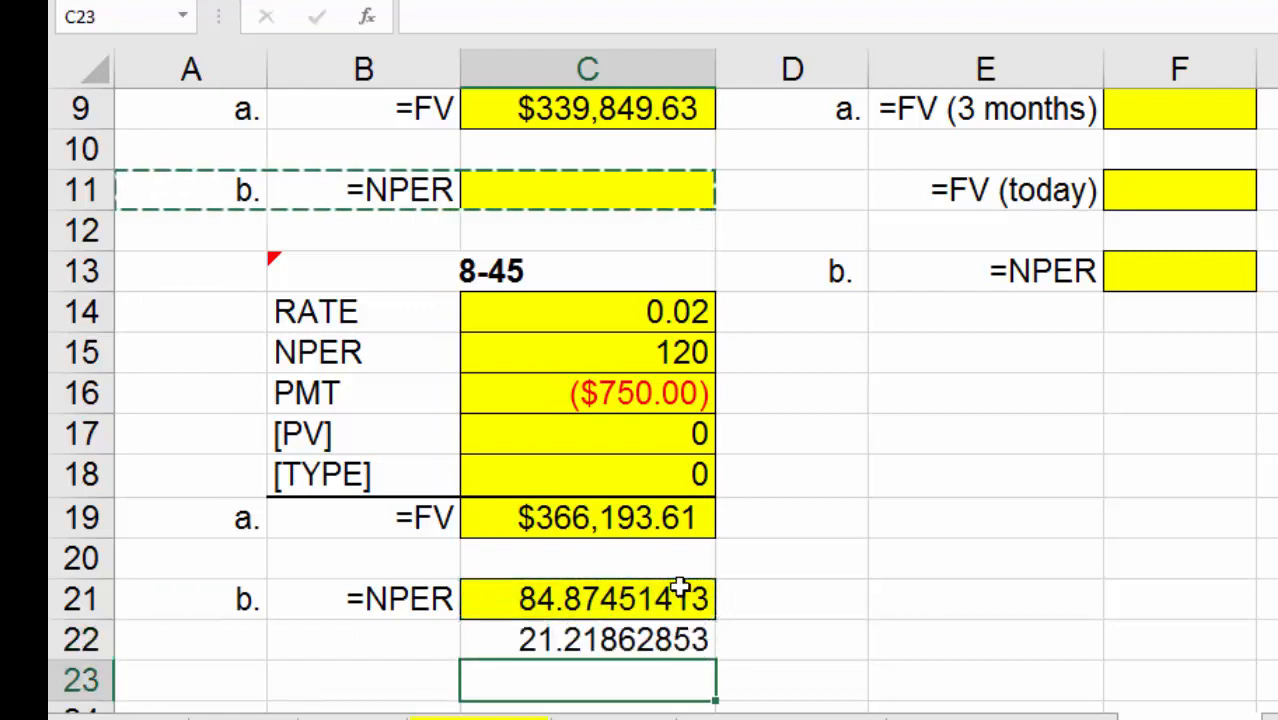
pyautogui.click(548, 642)
pyautogui.click(418, 644)
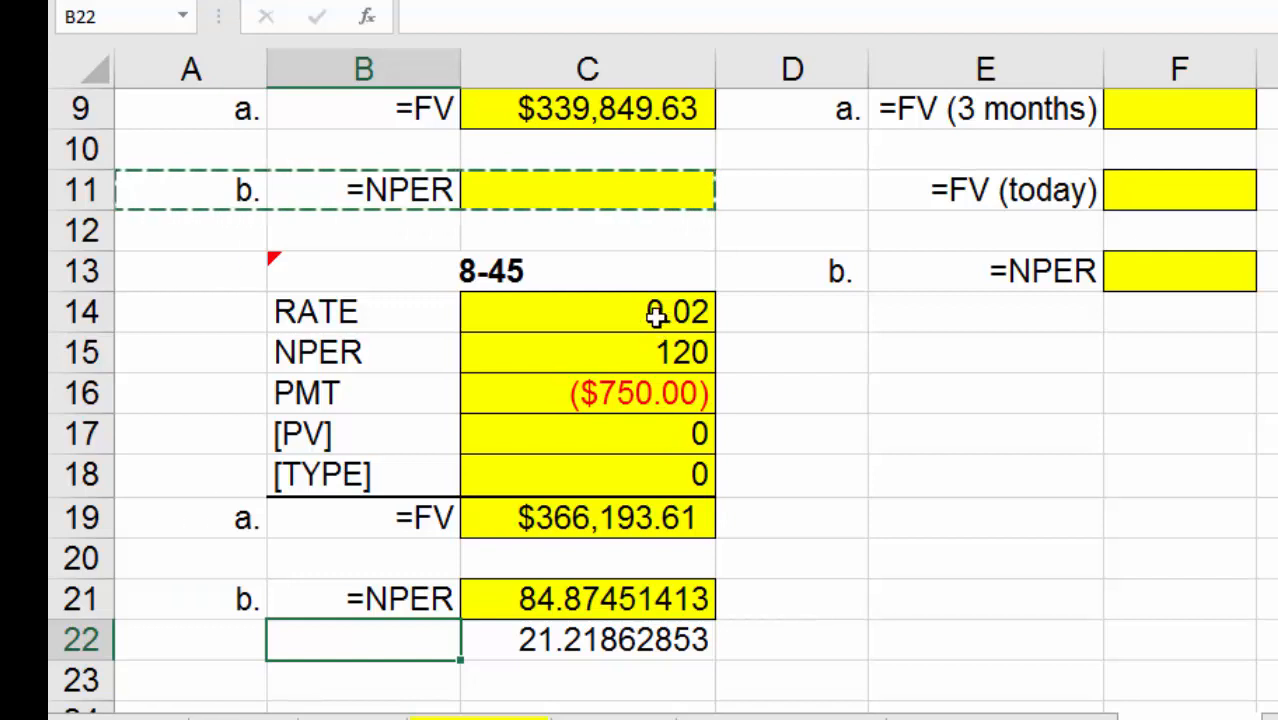
# Step: Review the quarterly RATE, NPER and PMT formulas in the lower 8-45 block against the annual block above
pyautogui.moveTo(659, 312); pyautogui.dragTo(652, 630)
pyautogui.click(815, 600)
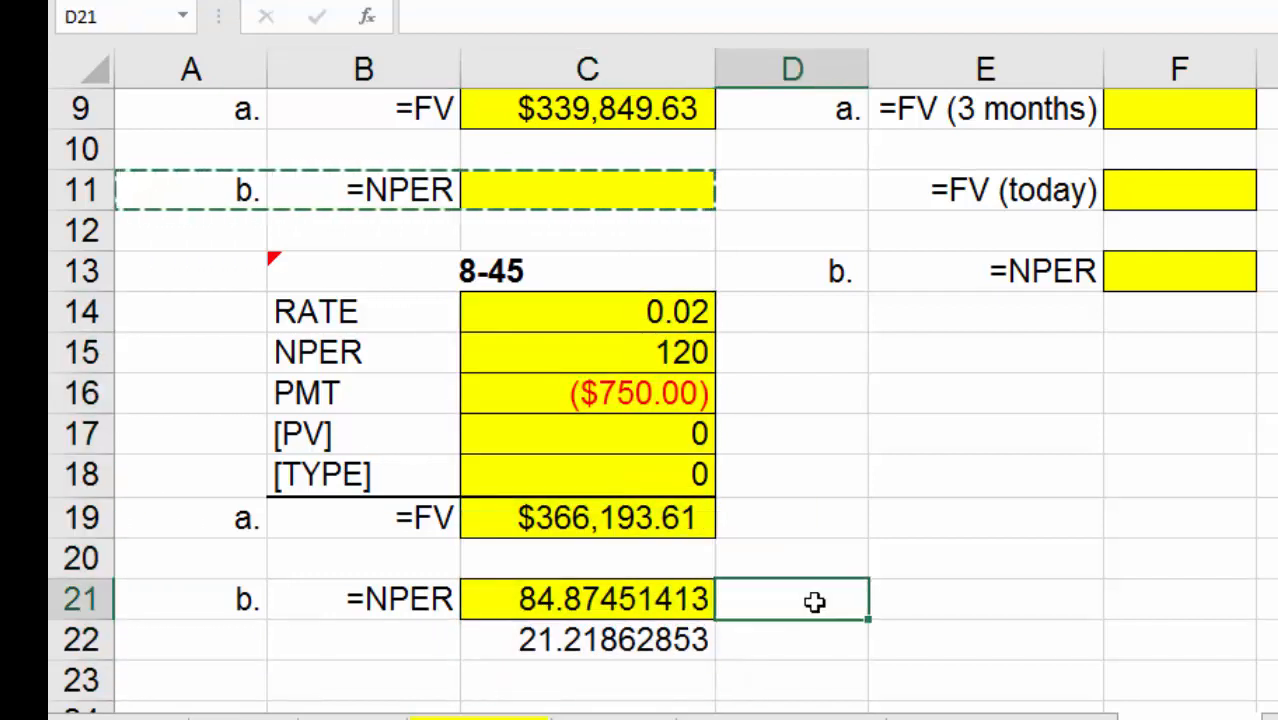
pyautogui.click(680, 313)
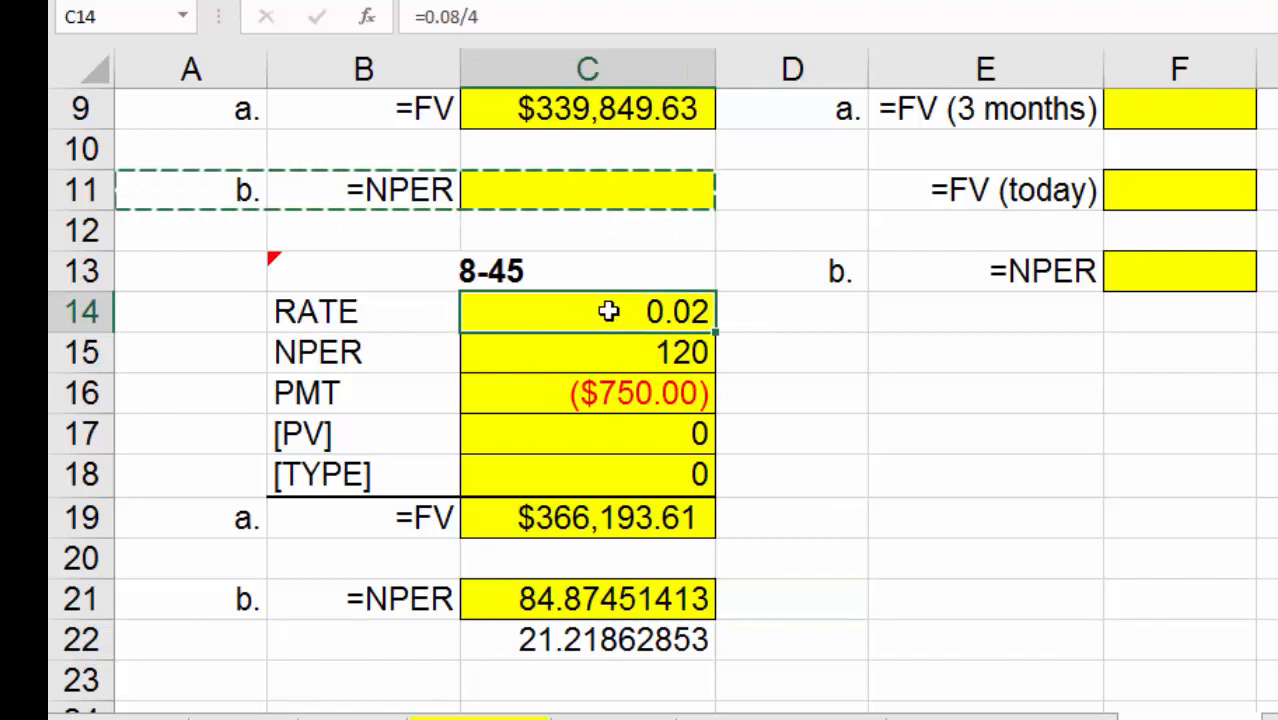
pyautogui.click(773, 477)
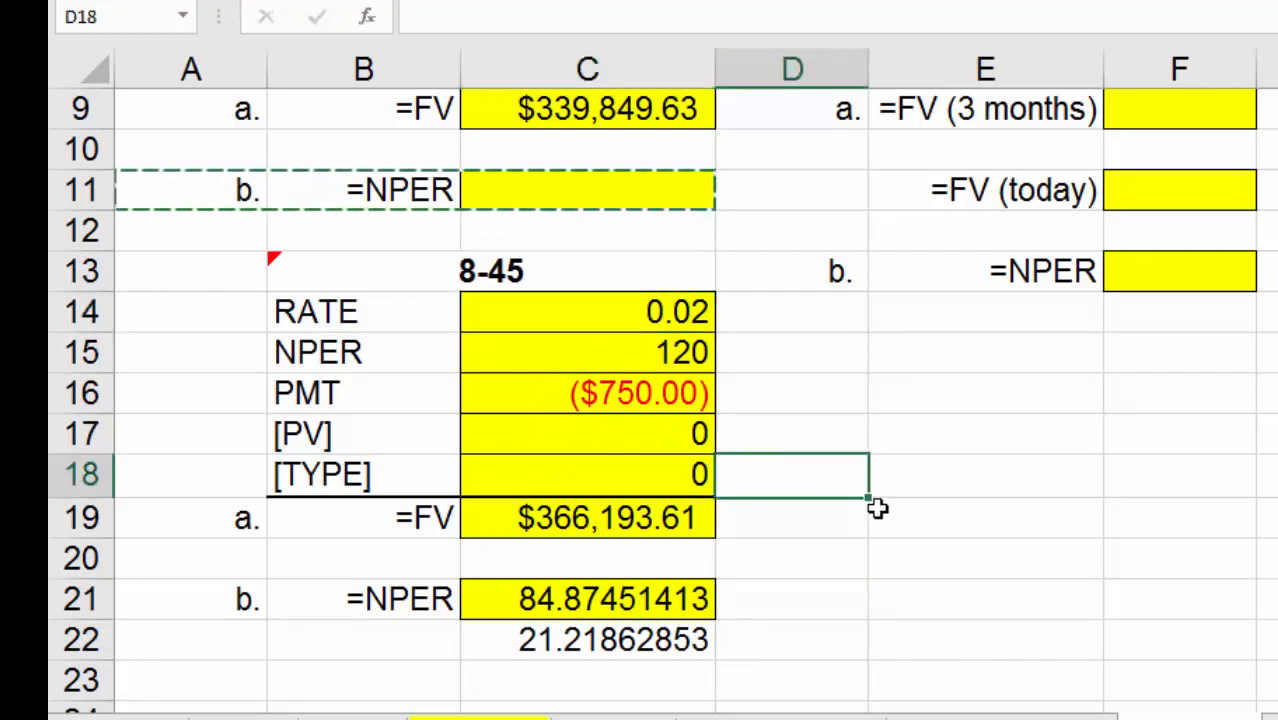
pyautogui.click(842, 565)
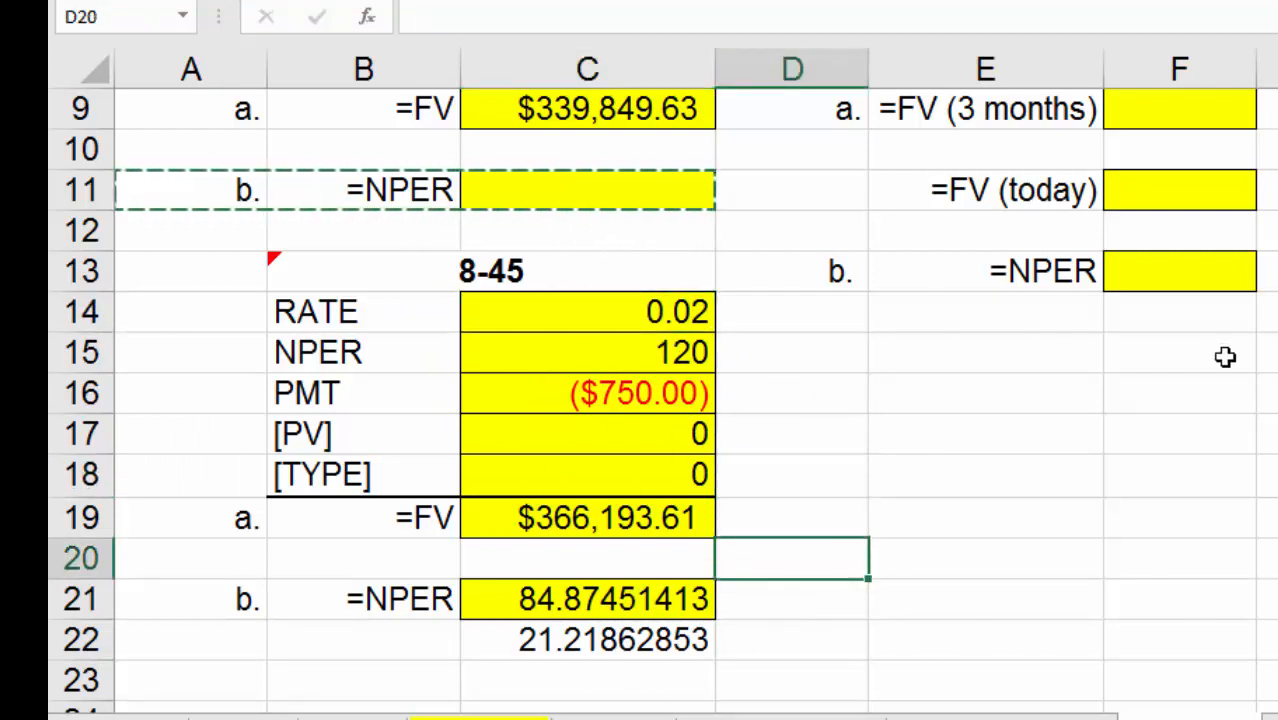
pyautogui.scroll(2, 662, 400)
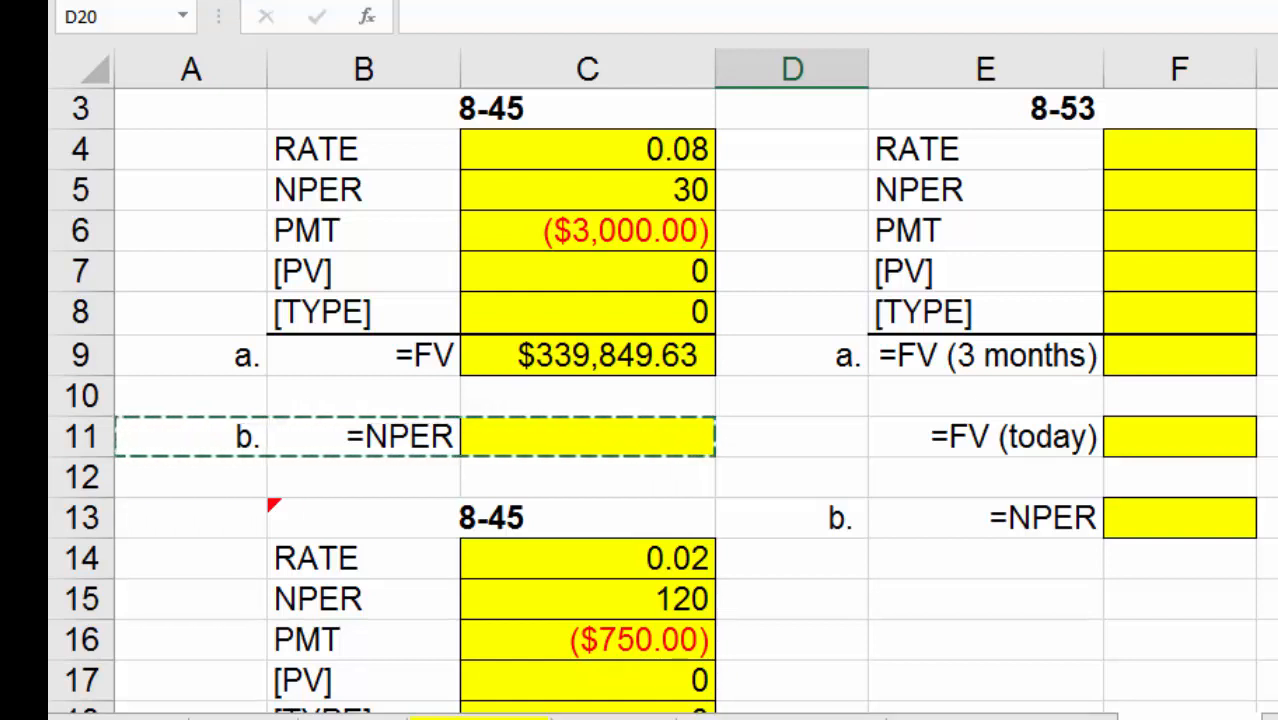
pyautogui.moveTo(282, 517); pyautogui.dragTo(648, 651)
pyautogui.click(650, 430)
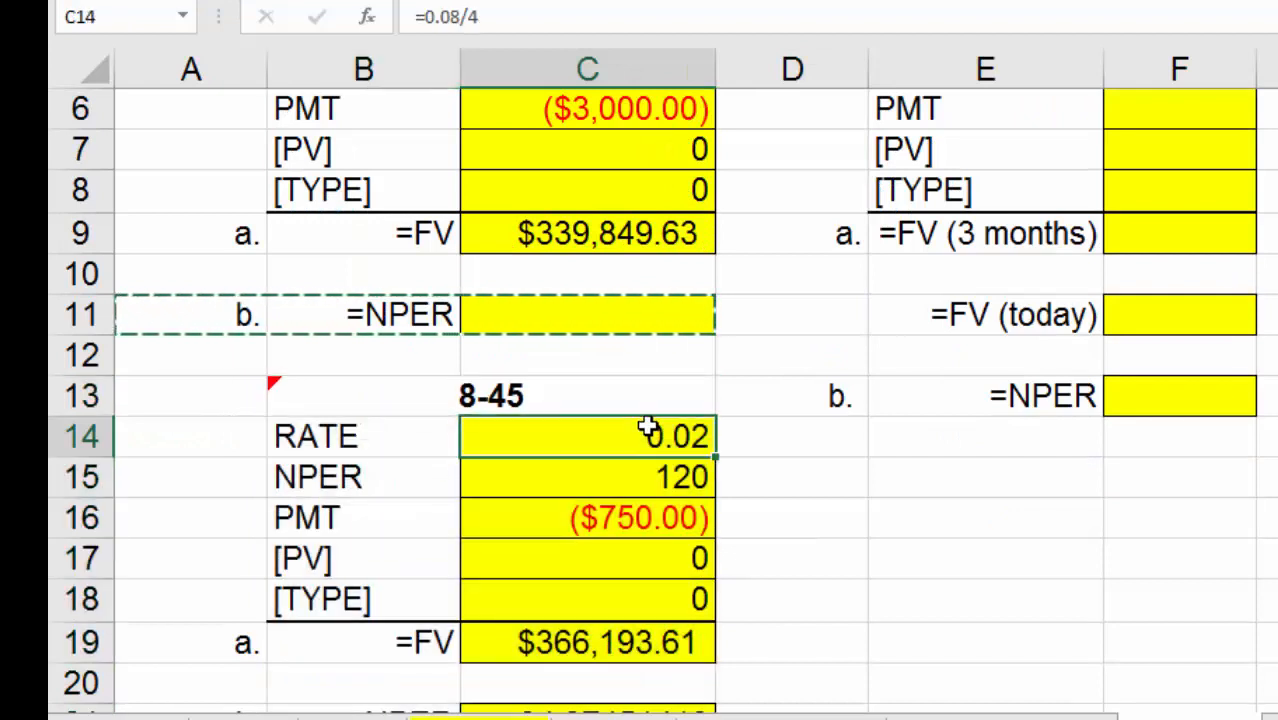
pyautogui.click(610, 476)
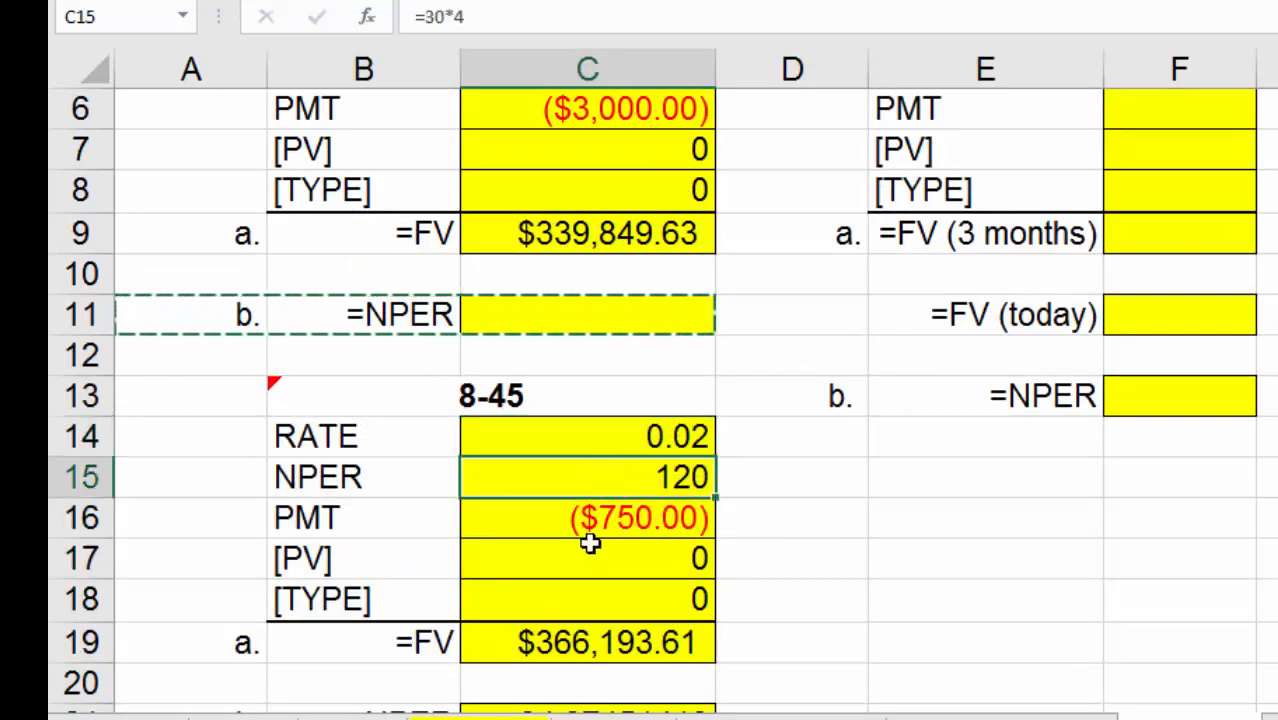
pyautogui.click(606, 512)
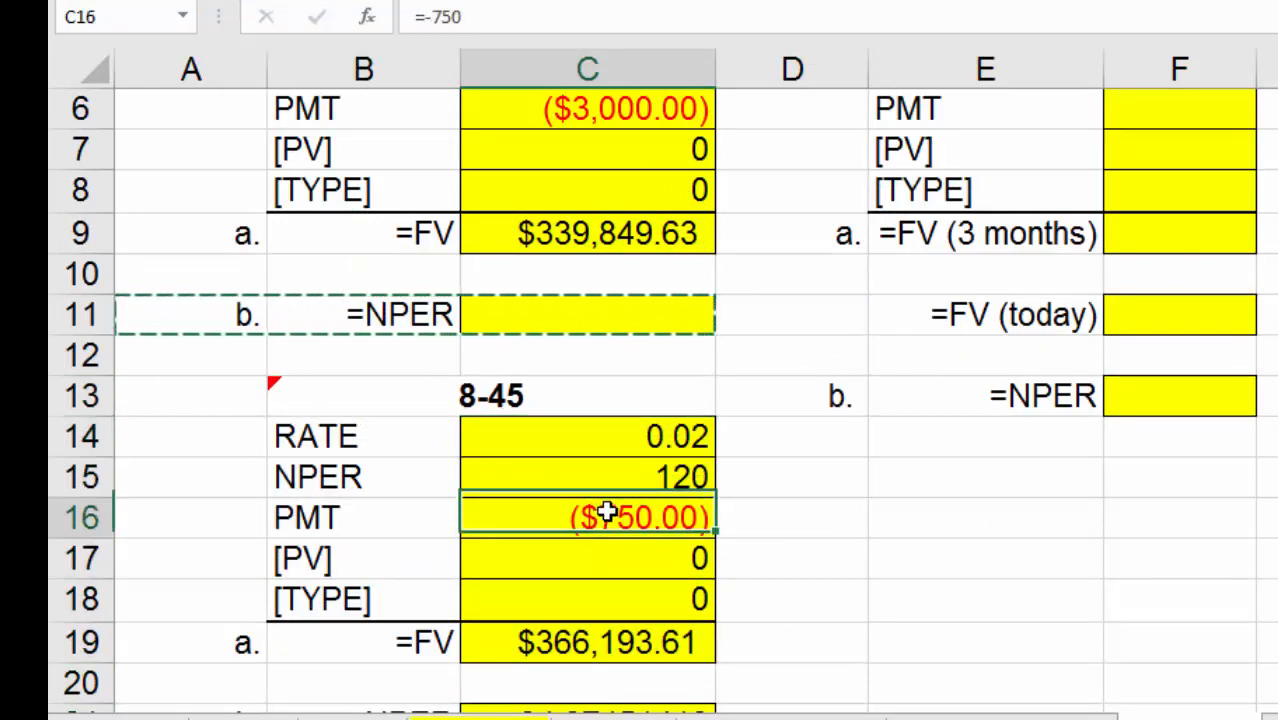
pyautogui.click(862, 532)
pyautogui.scroll(2, 705, 534)
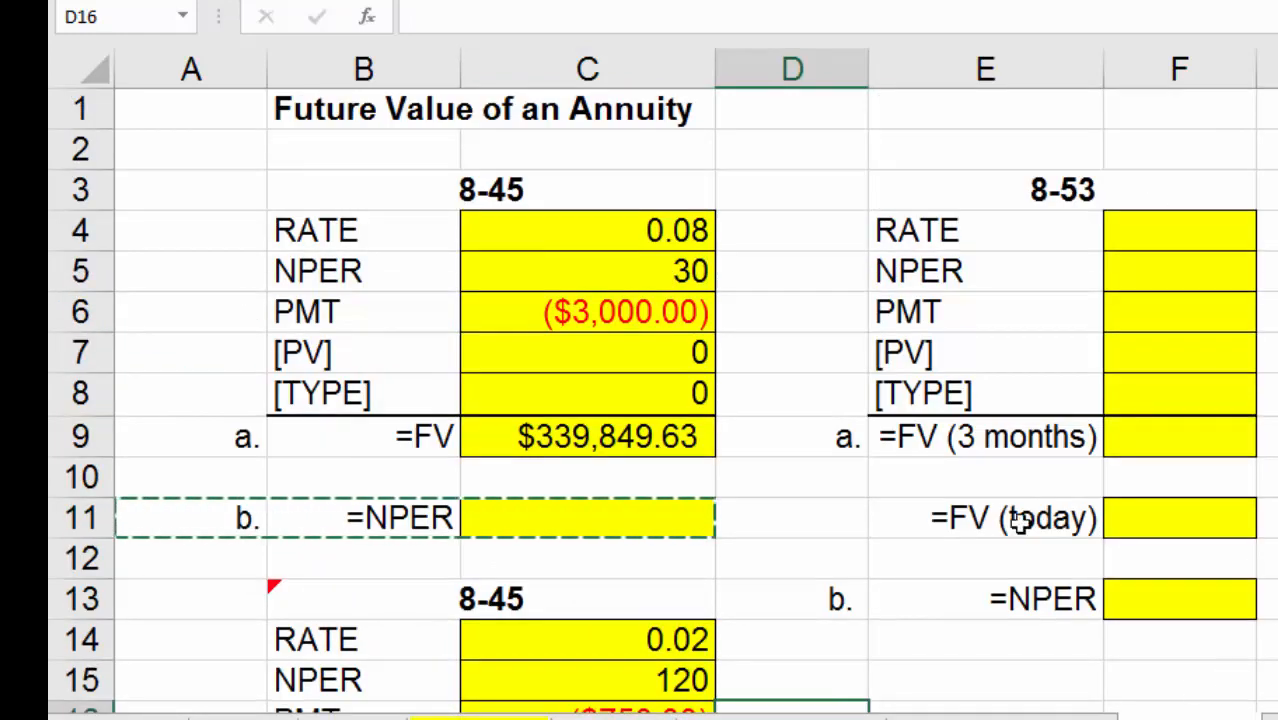
# Step: Clear the contents of the annual 8-45 block in B2:C11, keeping the quarterly block
pyautogui.moveTo(420, 190); pyautogui.dragTo(579, 434)
pyautogui.press('BackSpace')
pyautogui.moveTo(590, 511); pyautogui.dragTo(305, 160)
pyautogui.press('Delete')
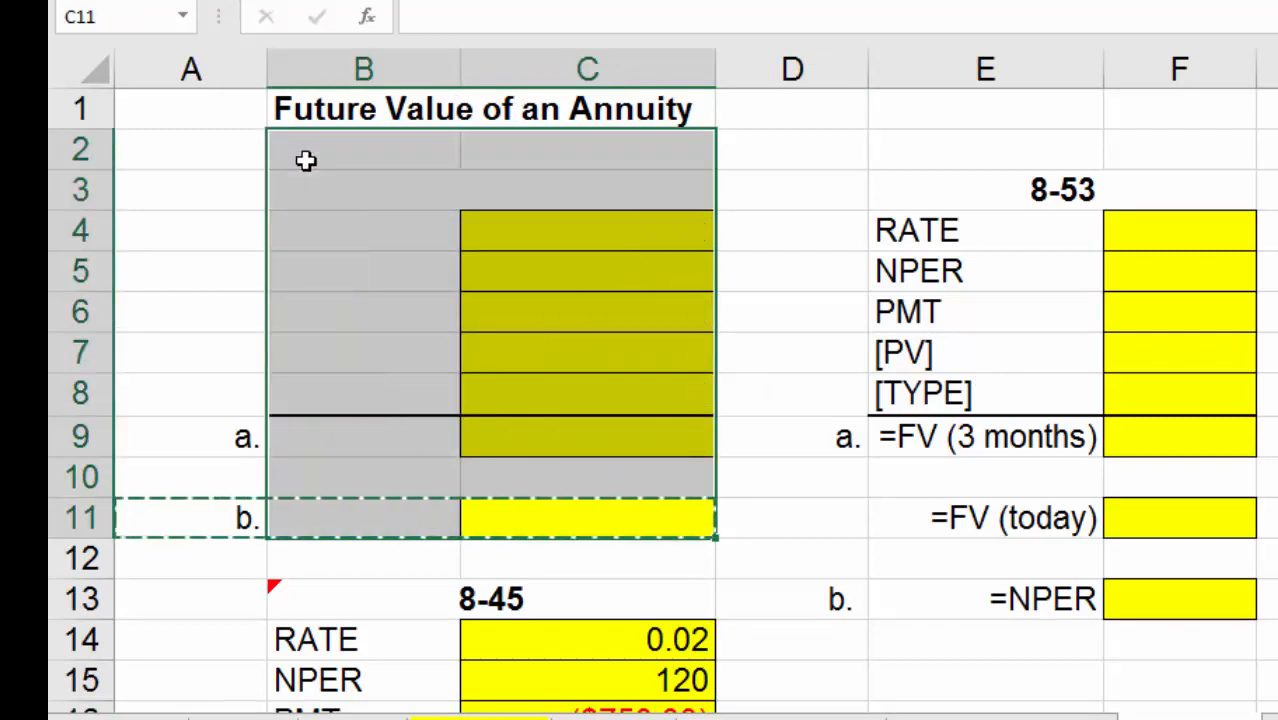
pyautogui.click(503, 266)
pyautogui.scroll(-2, 913, 583)
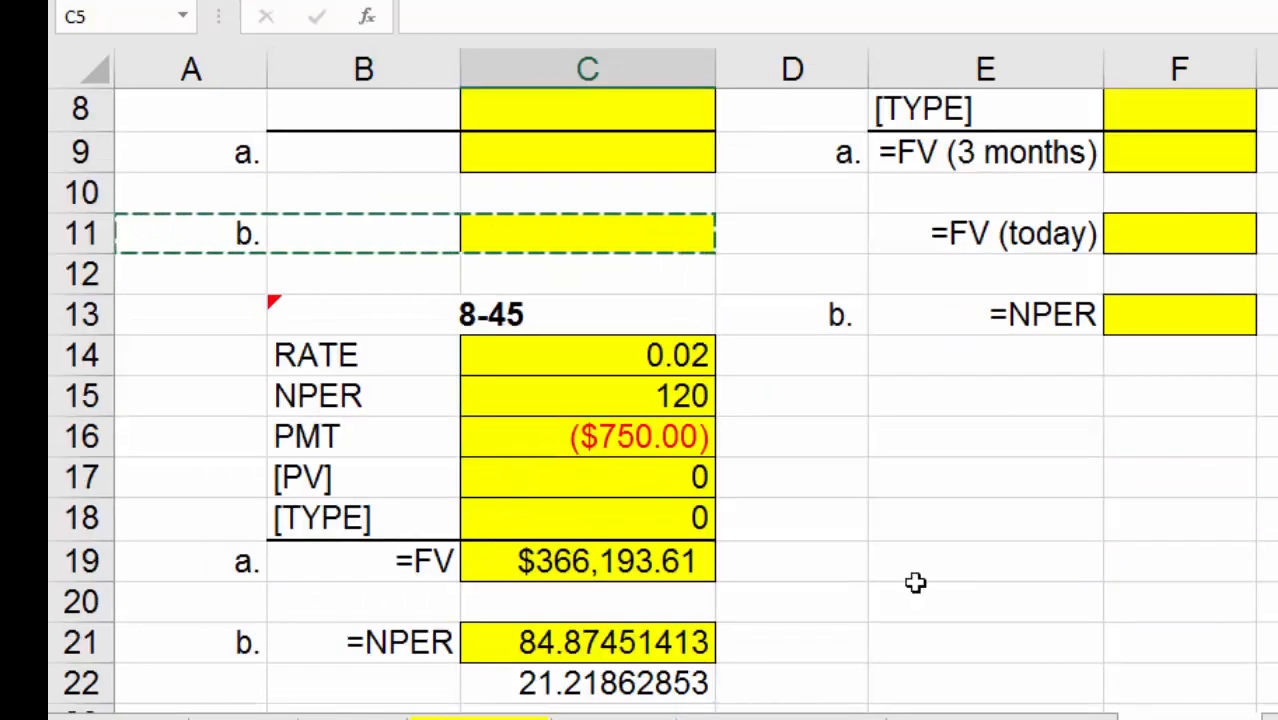
# Step: On the 8-54 (201) sheet, enter 5900 as Option 1's PV in B9 and format it as currency
pyautogui.click(1270, 718)
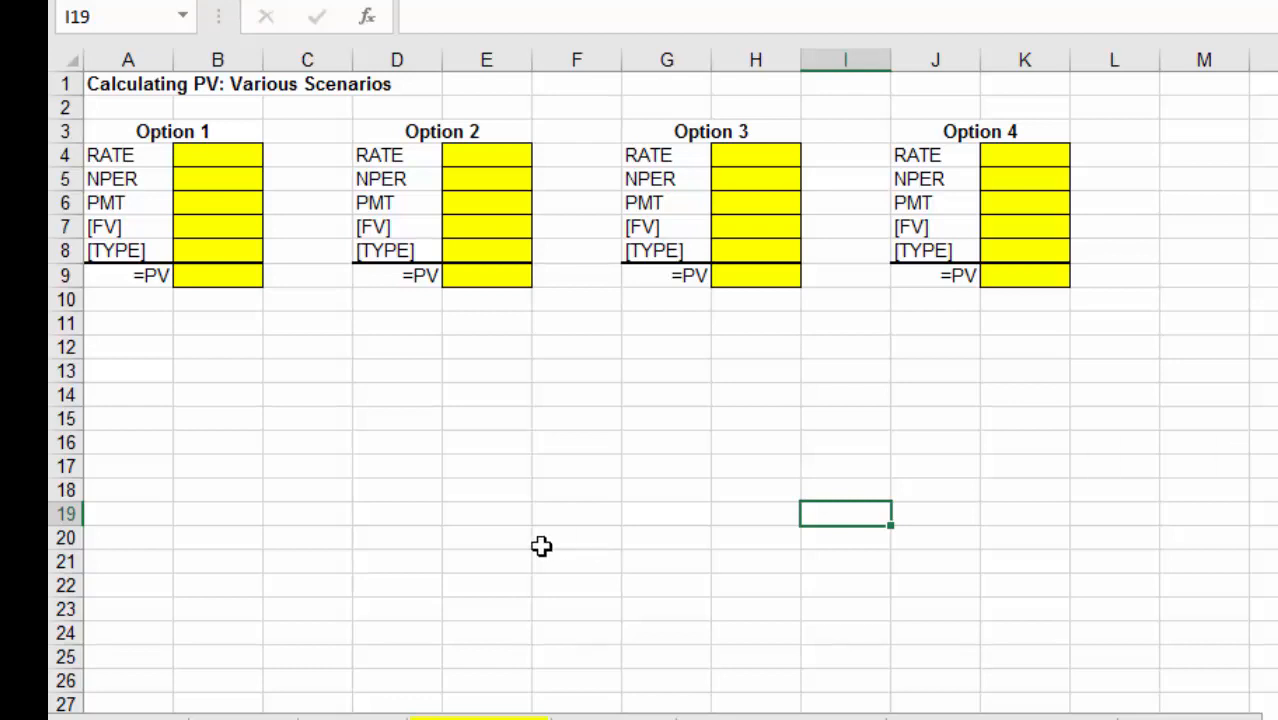
pyautogui.click(238, 277)
pyautogui.click(489, 280)
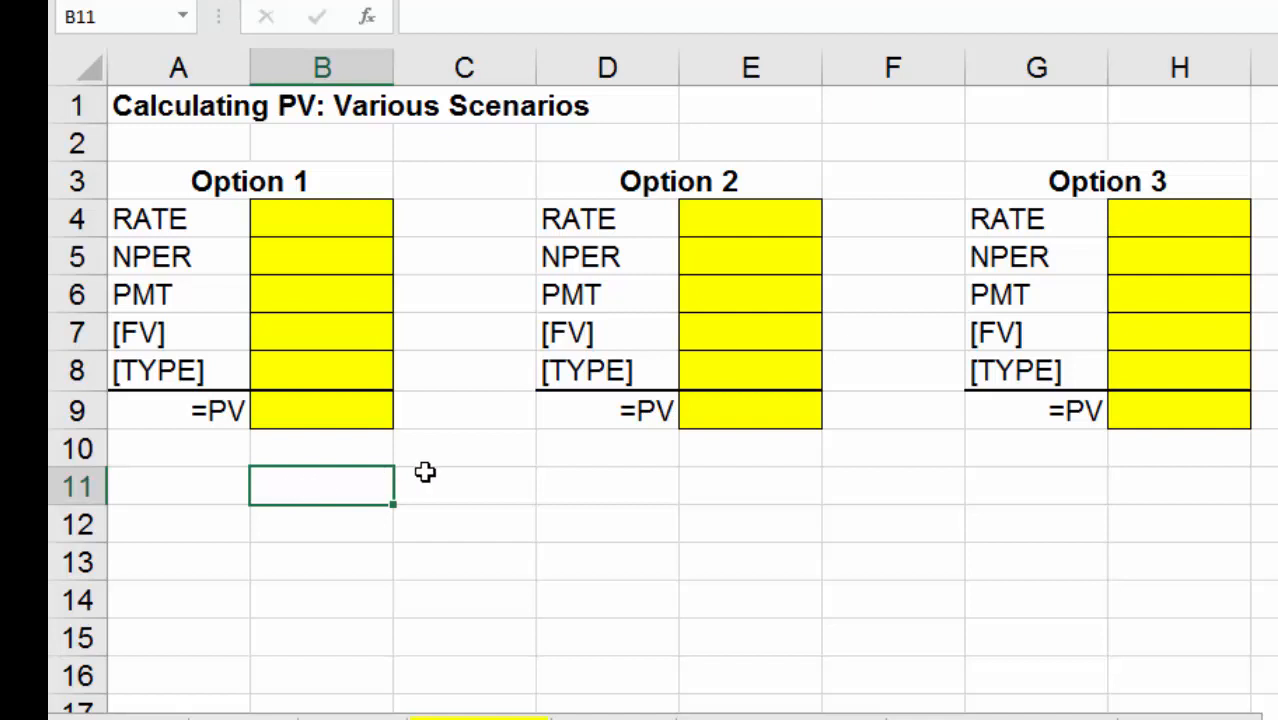
pyautogui.click(362, 414)
pyautogui.write('5900')
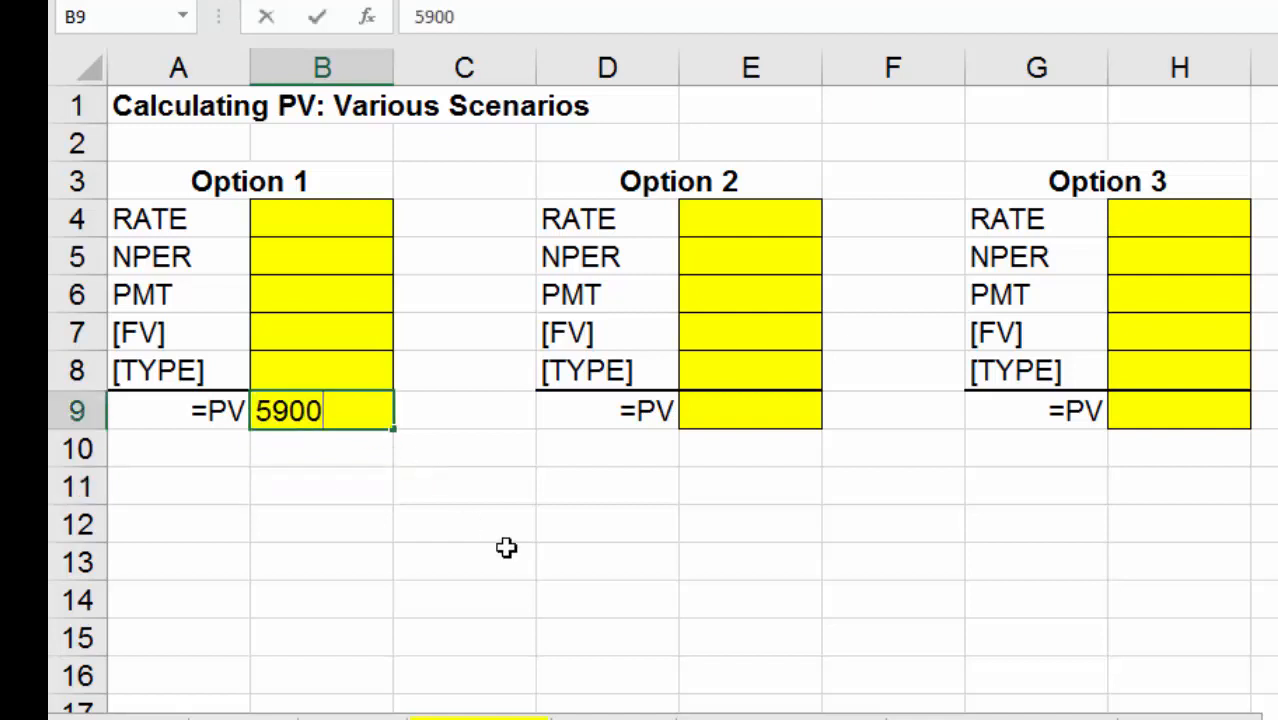
pyautogui.press('Return')
pyautogui.click(362, 411)
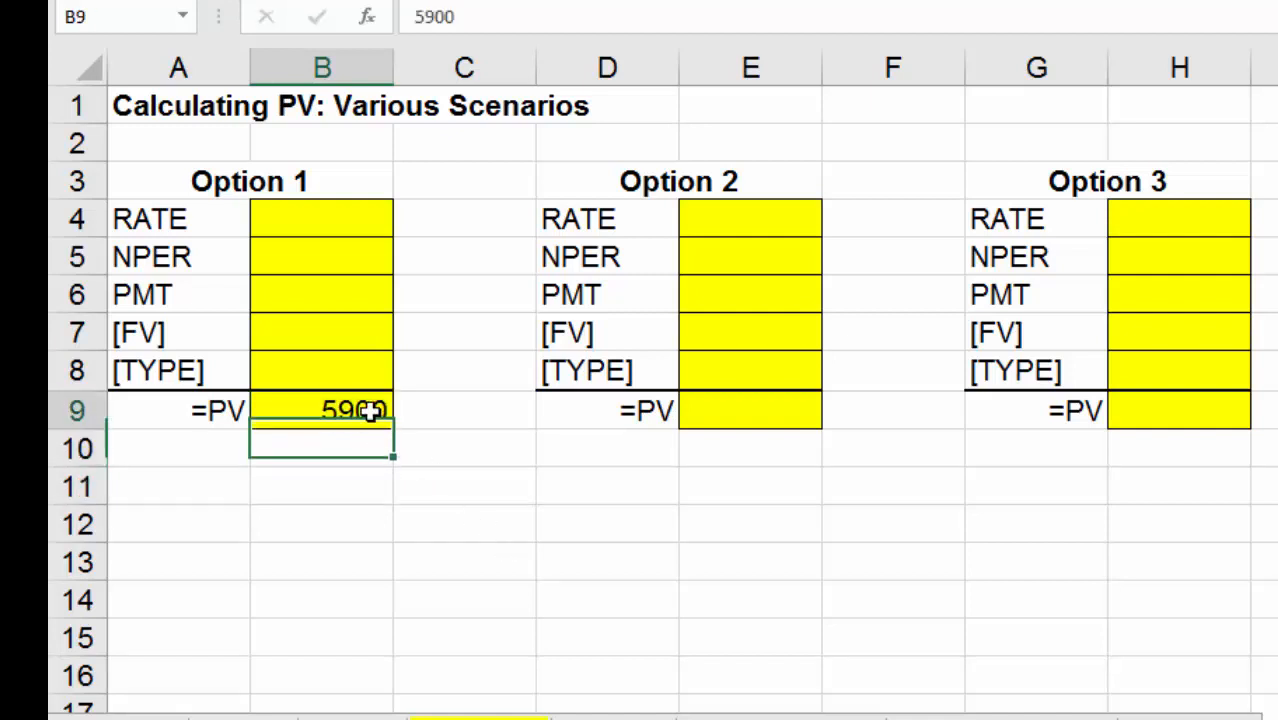
pyautogui.hotkey('ctrl', 'shift', '4')
pyautogui.click(613, 562)
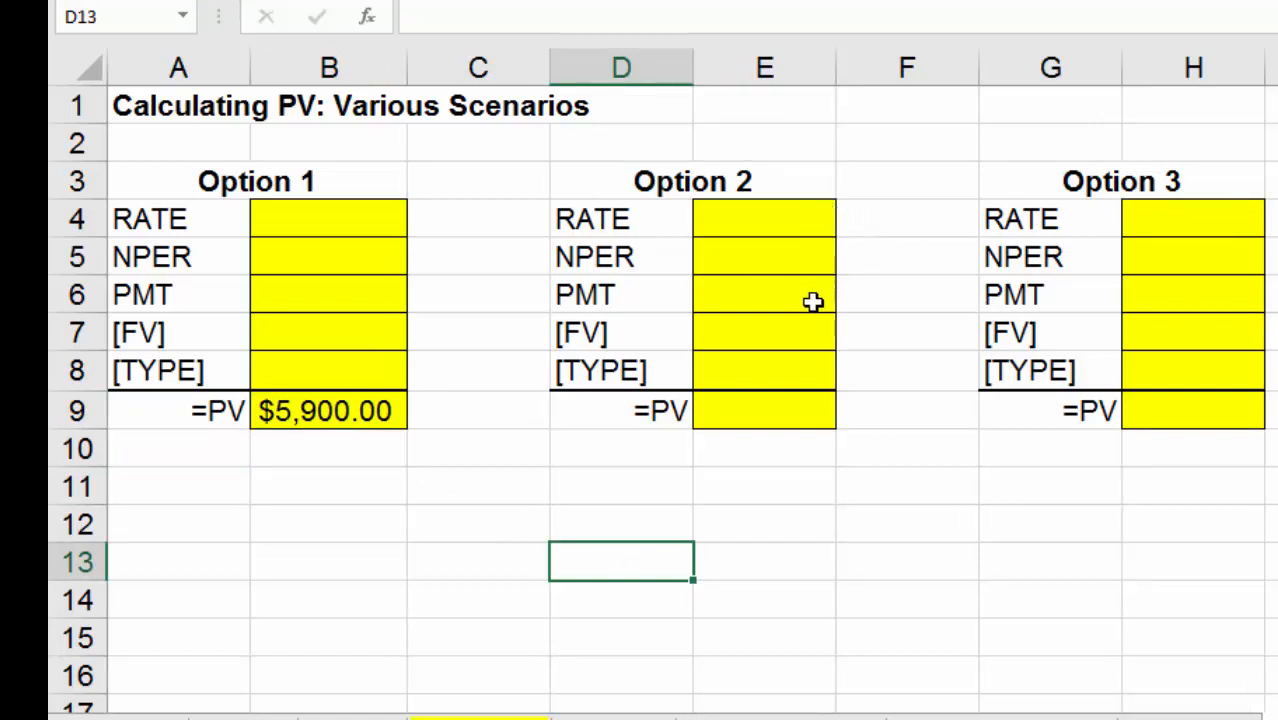
# Step: Enter Option 2's future value of 6750 in E7 as currency and its NPER of 2 in E5
pyautogui.click(810, 333)
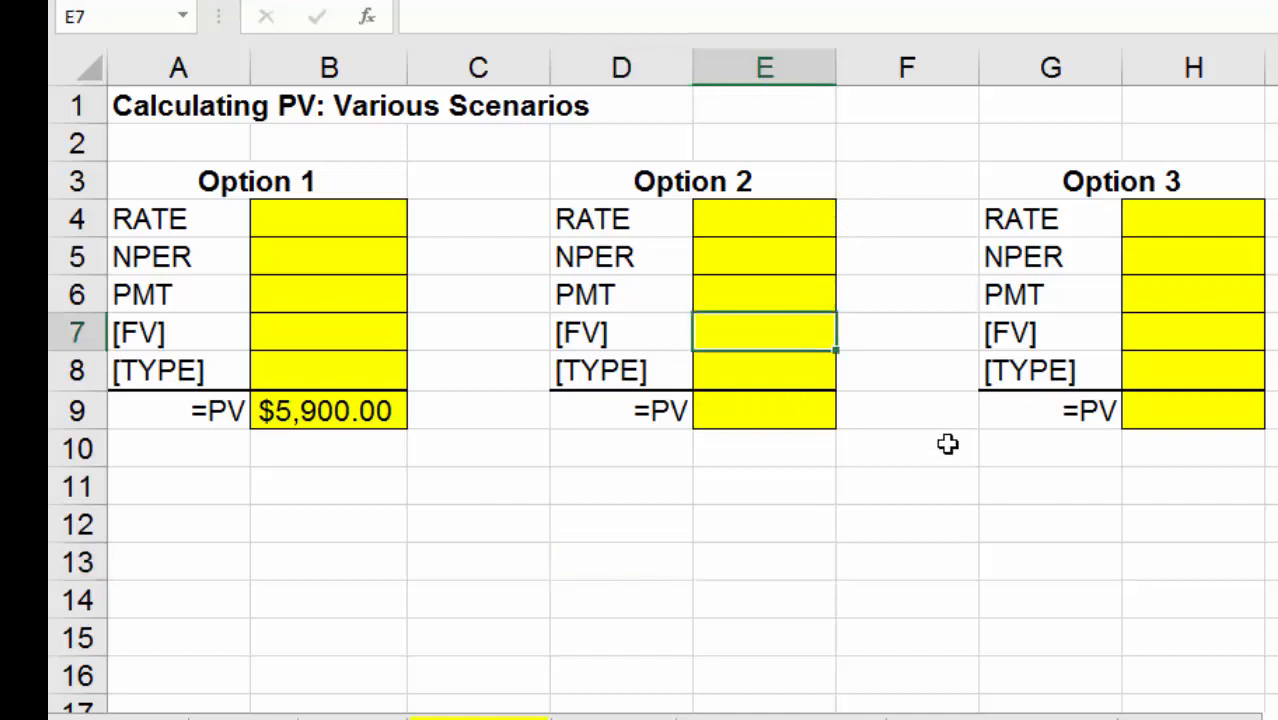
pyautogui.write('6750')
pyautogui.hotkey('ctrl', 'Return')
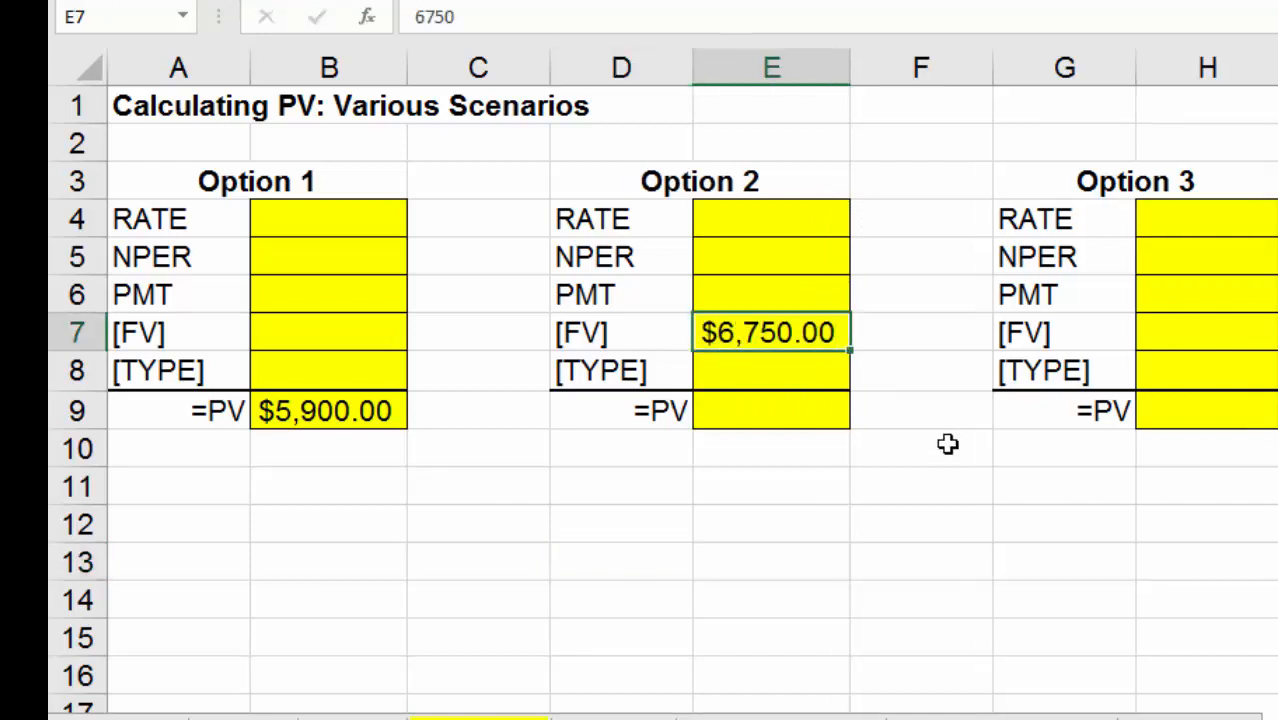
pyautogui.press('Up')
pyautogui.press('Up')
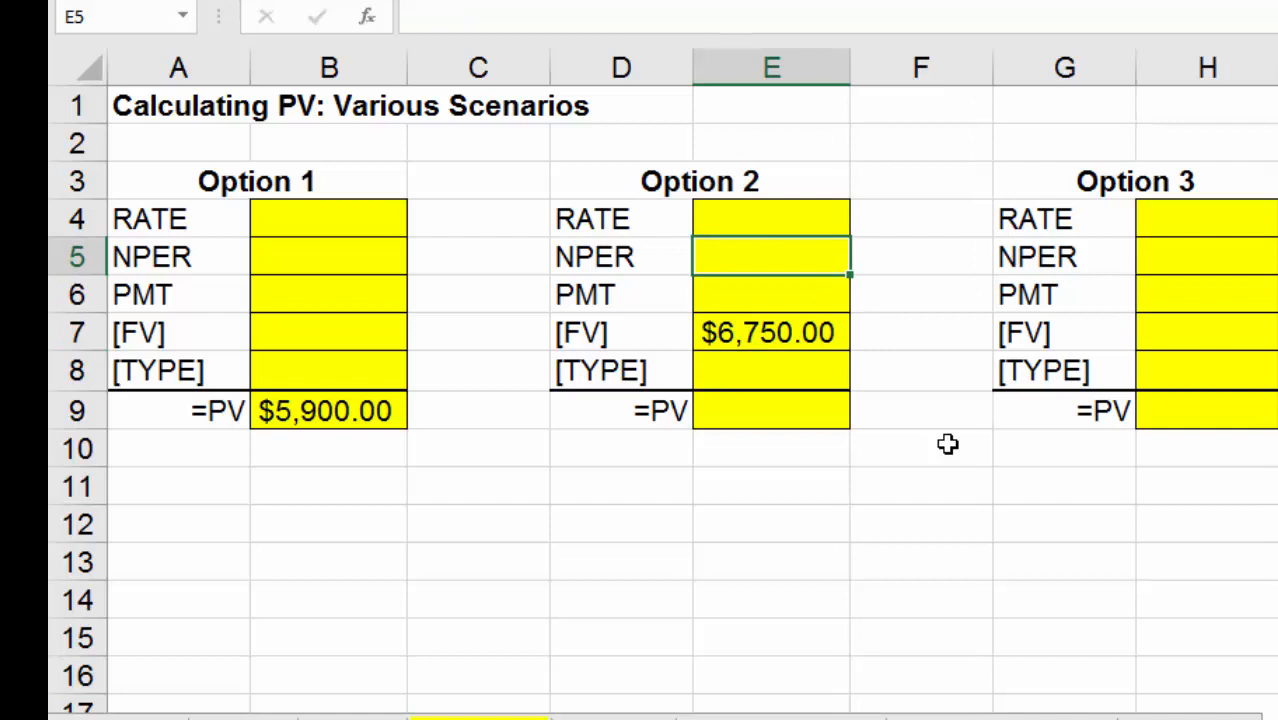
pyautogui.write('2')
pyautogui.press('Up')
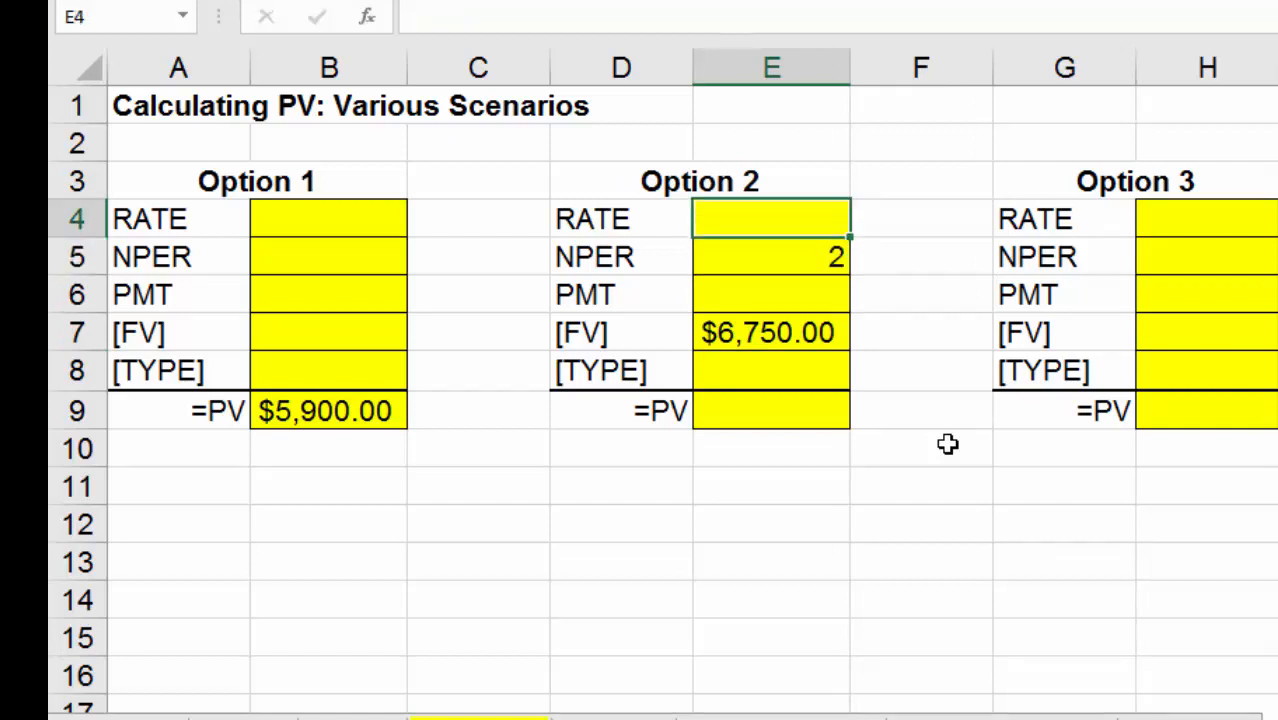
# Step: Set Option 2's RATE in E4 to .06 and format it as a percentage
pyautogui.write('.06')
pyautogui.press('Return')
pyautogui.press('Up')
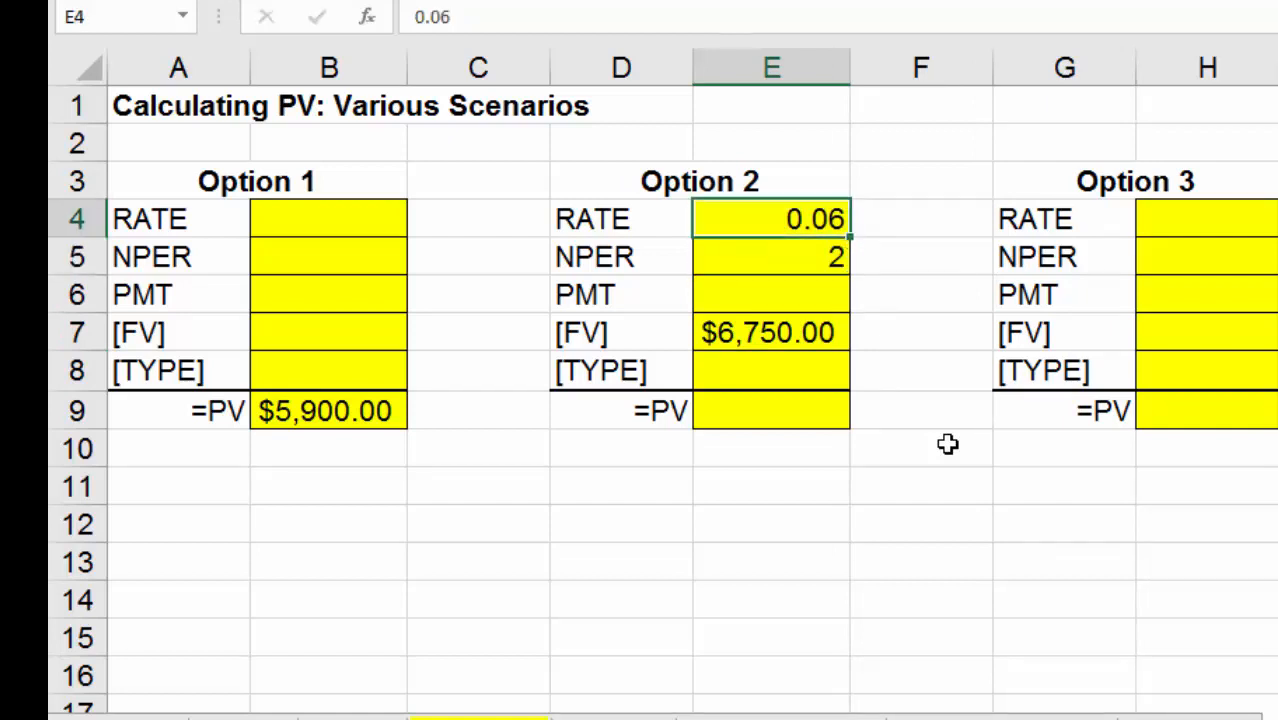
pyautogui.hotkey('ctrl', 'shift', '5')
# Step: Enter 0 for both the PMT in E6 and the TYPE in E8 of Option 2
pyautogui.press('Down')
pyautogui.press('Down')
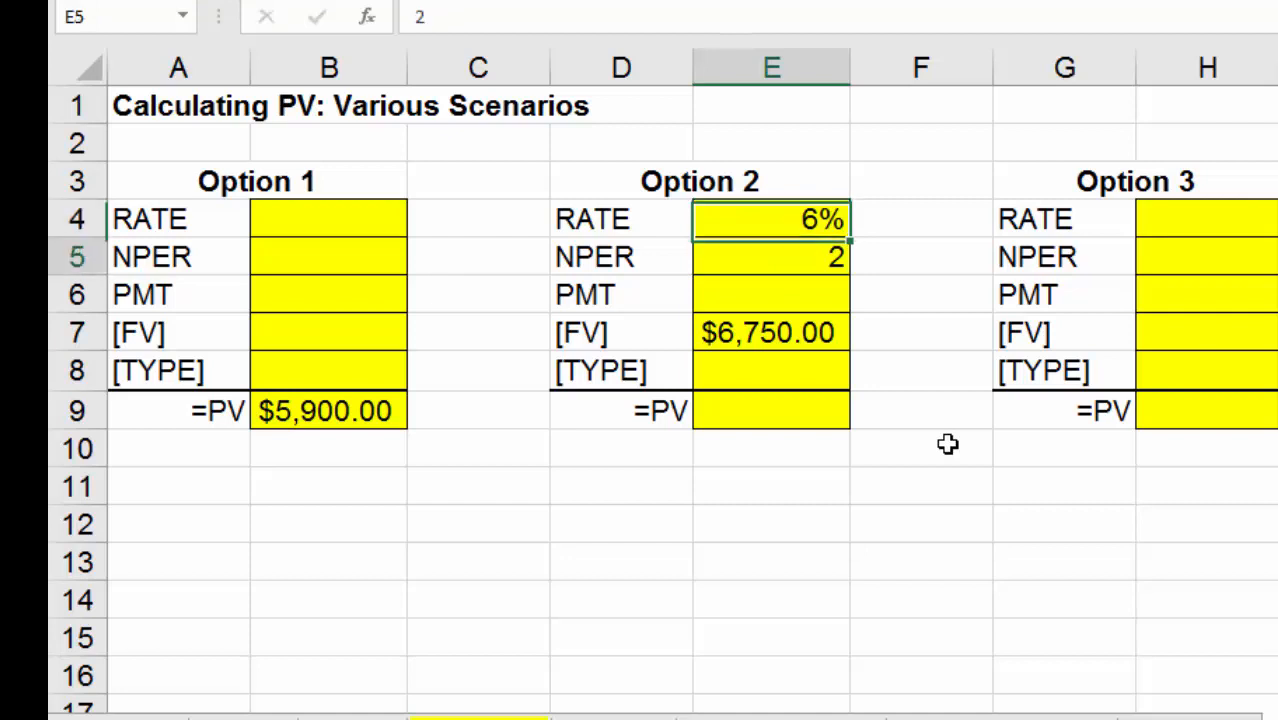
pyautogui.write('0')
pyautogui.press('Return')
pyautogui.press('Return')
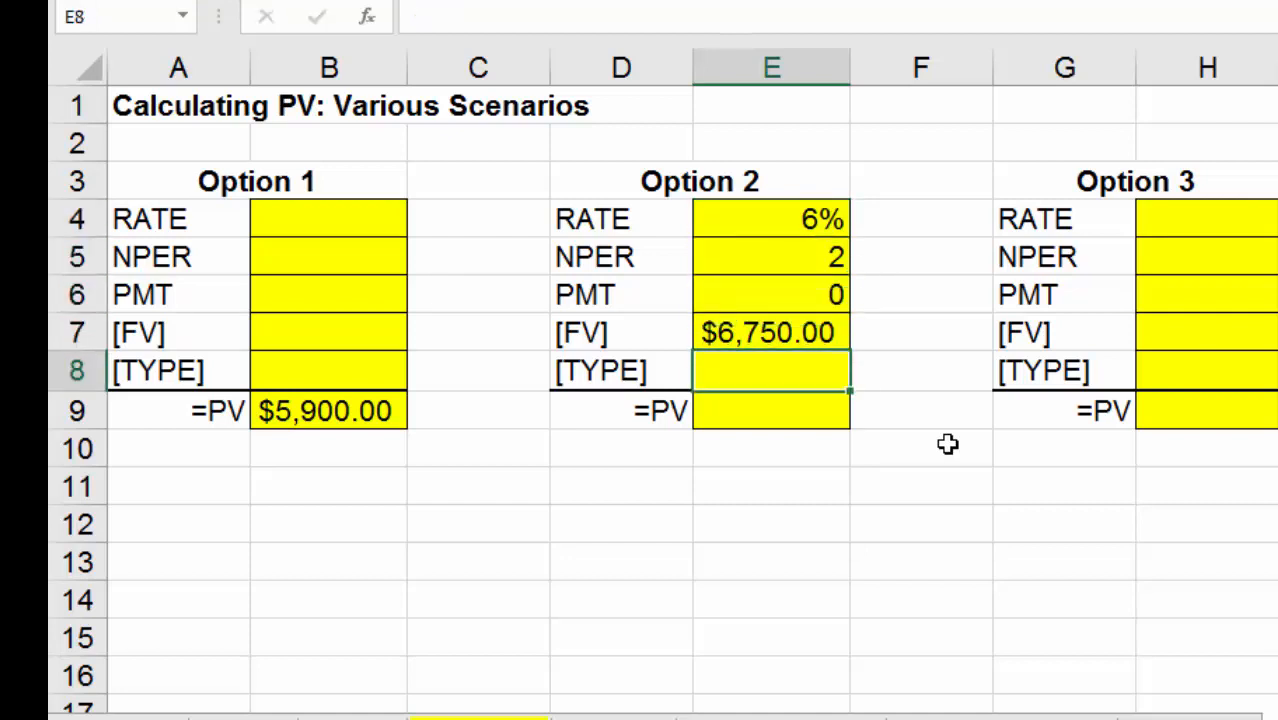
pyautogui.write('0')
pyautogui.press('Return')
# Step: Calculate Option 2's present value in E9 with the formula =PV(E4,E5,E6,E7,E8)
pyautogui.write('=')
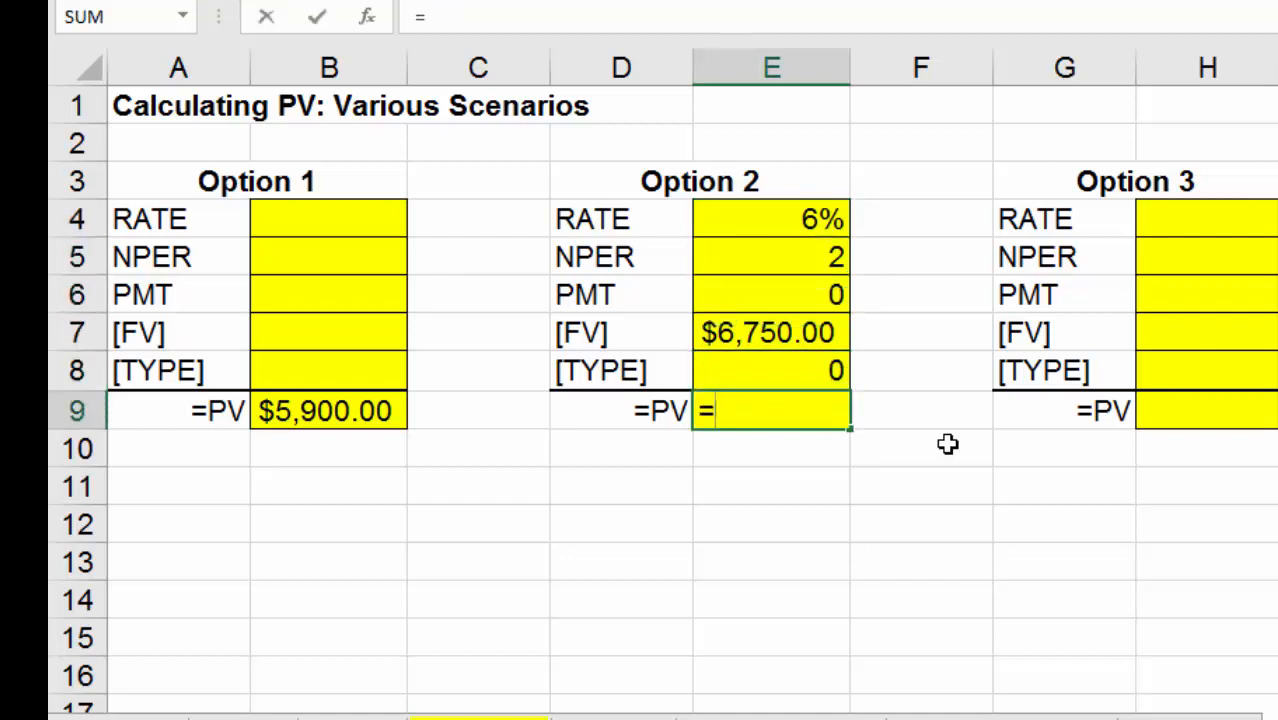
pyautogui.write('pv(')
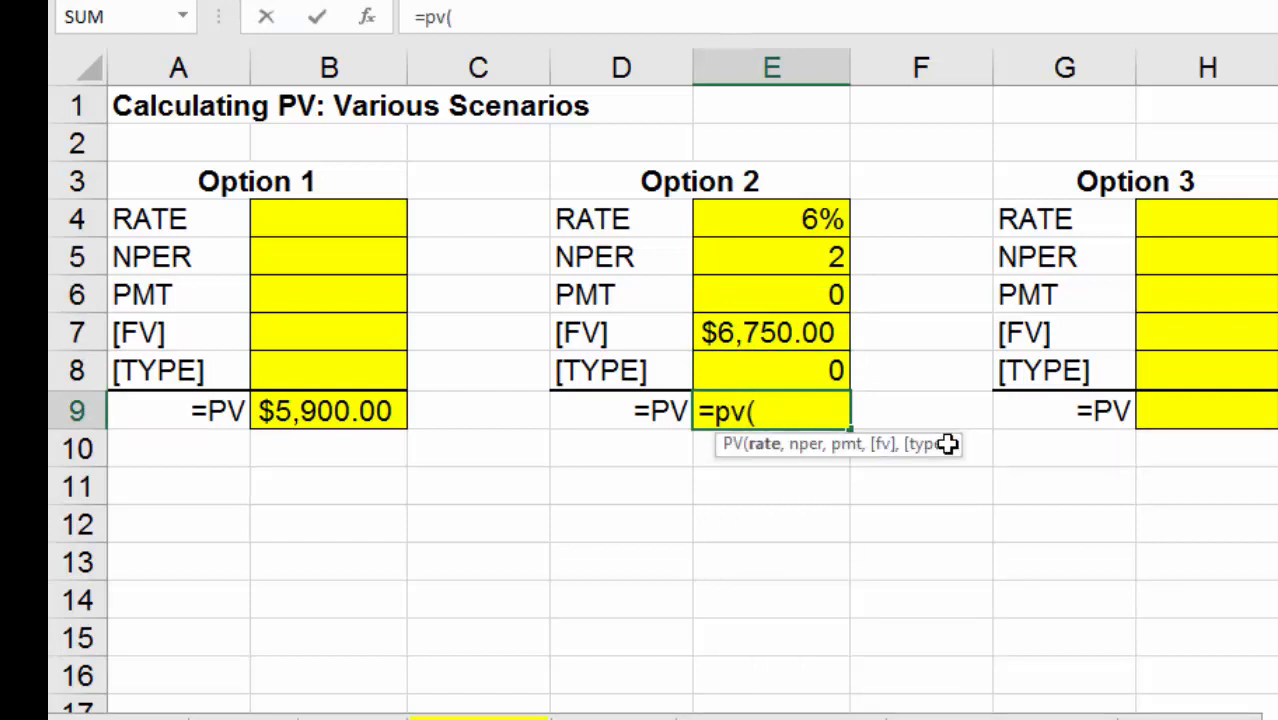
pyautogui.click(804, 221)
pyautogui.write(',')
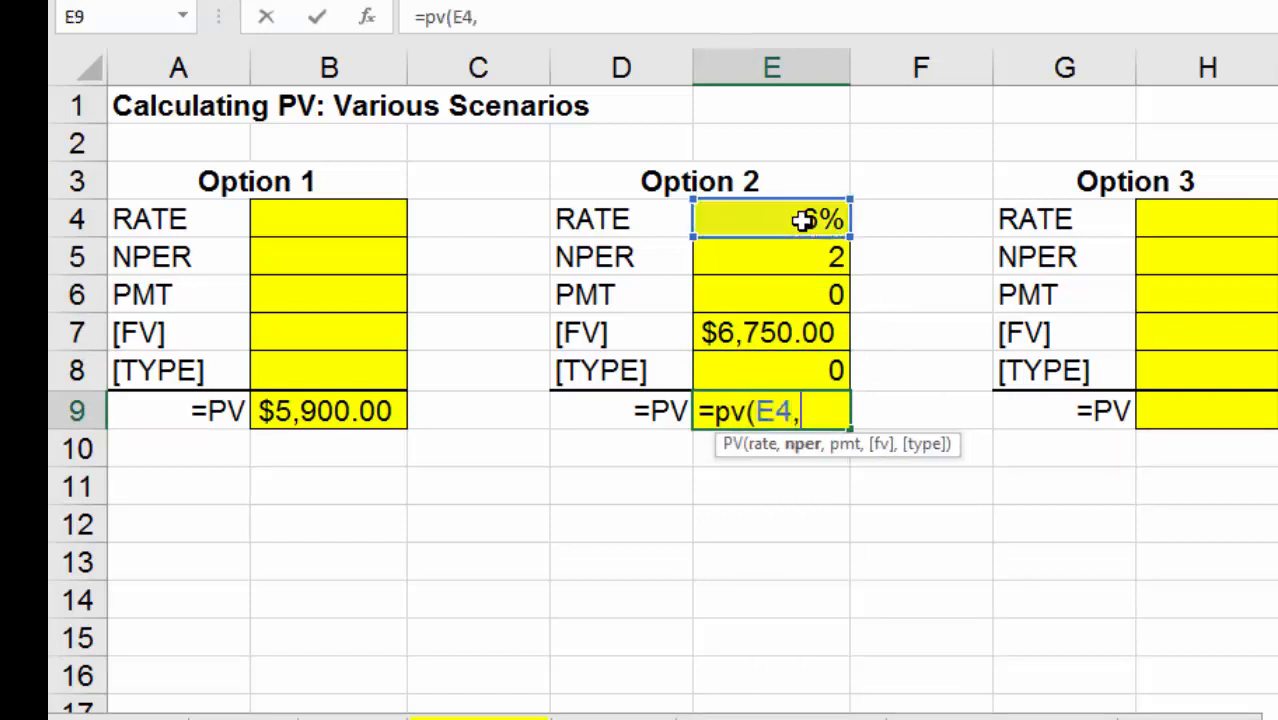
pyautogui.click(800, 258)
pyautogui.write(',')
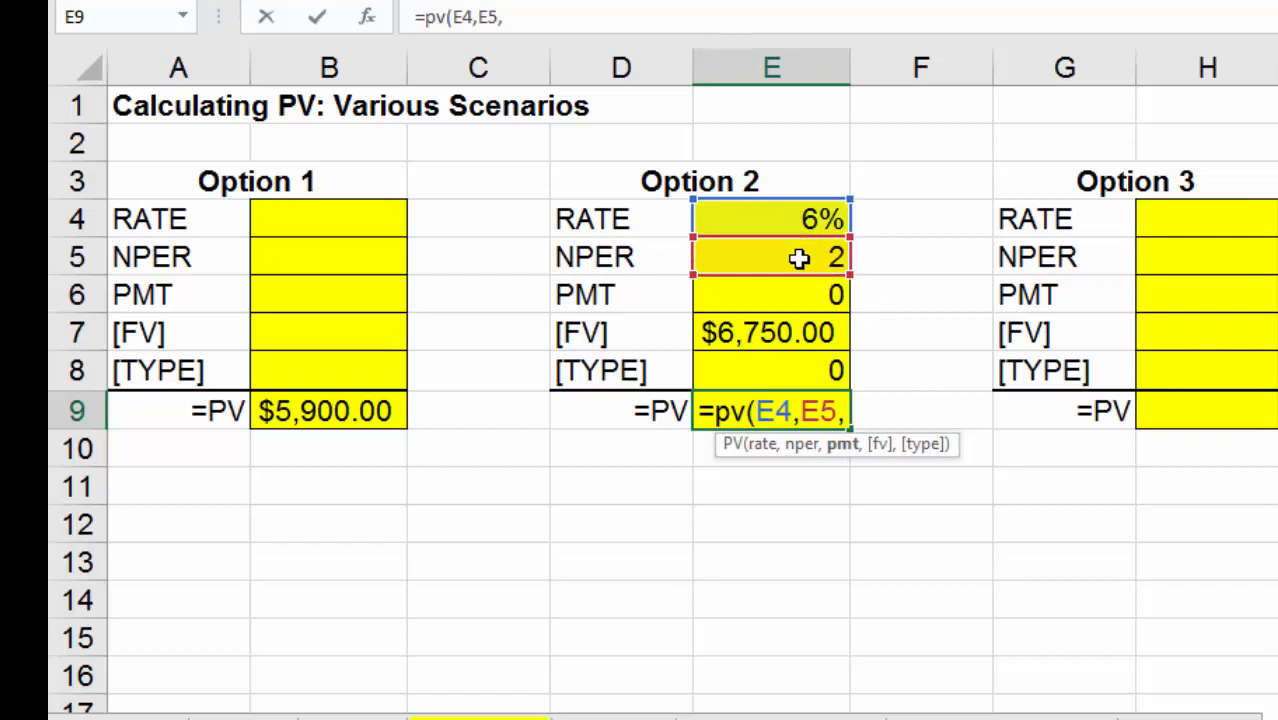
pyautogui.click(797, 298)
pyautogui.write(',')
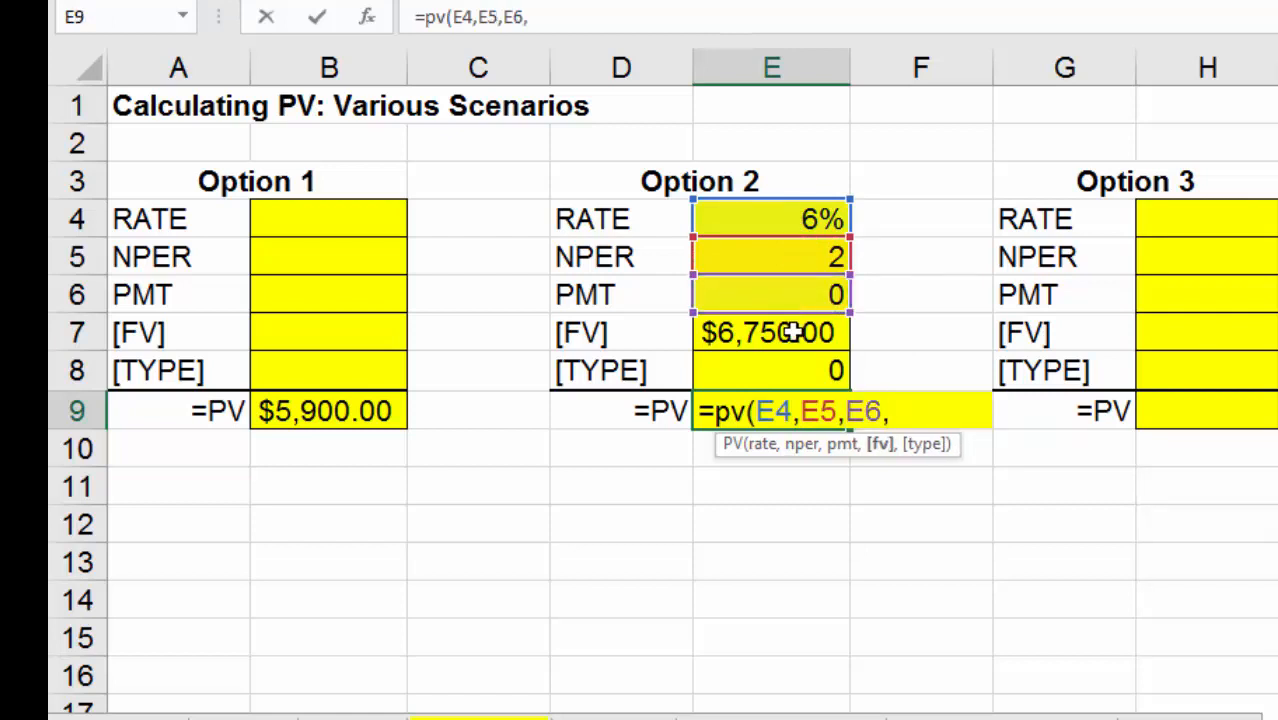
pyautogui.click(793, 333)
pyautogui.write(',')
pyautogui.click(793, 372)
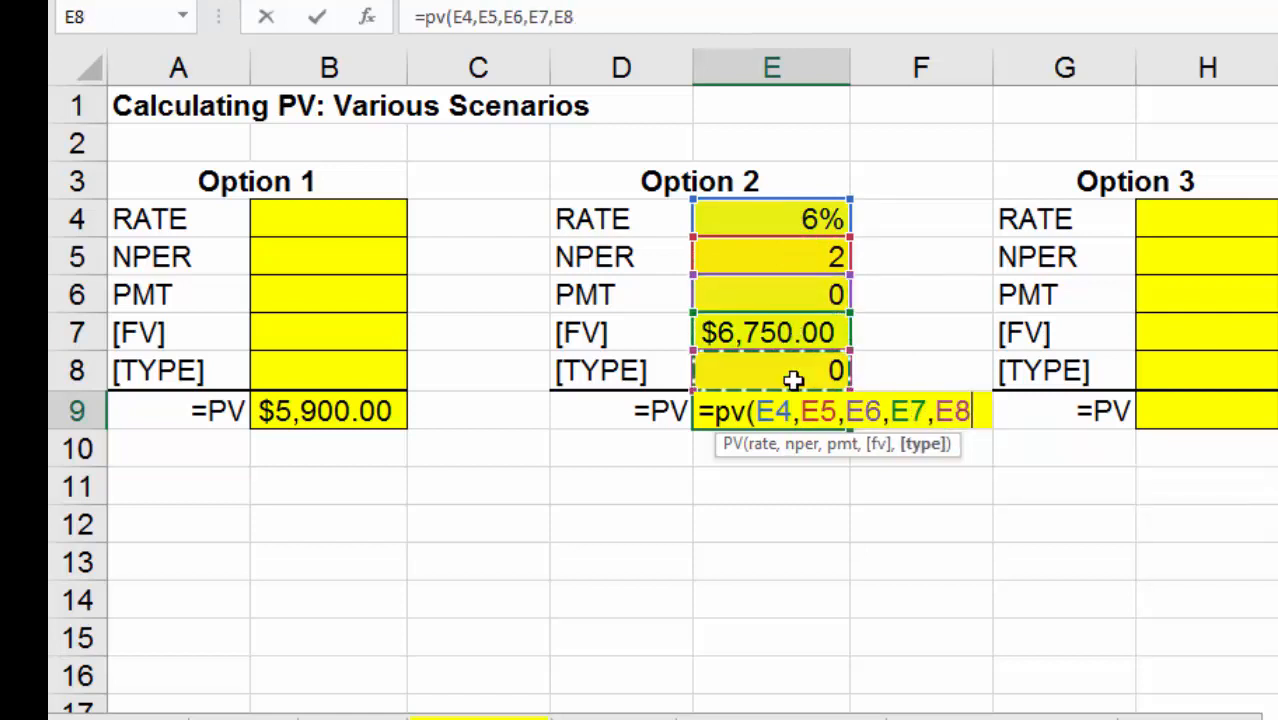
pyautogui.press('Return')
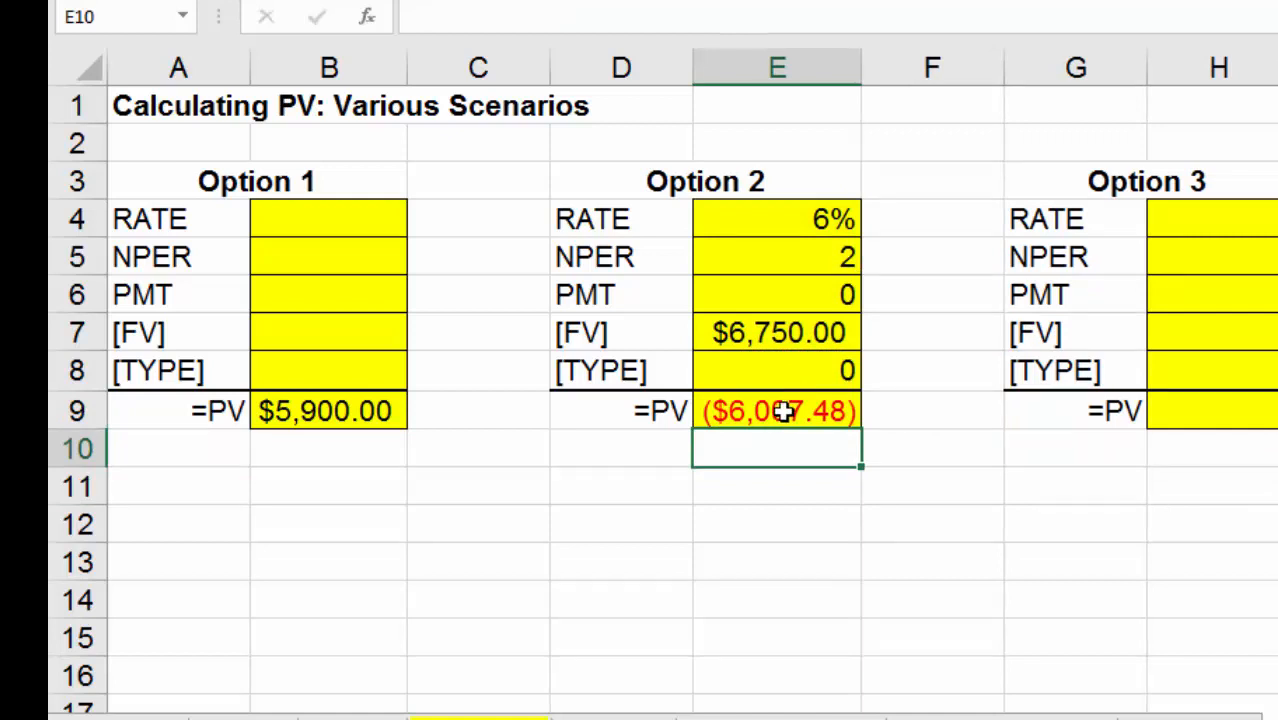
# Step: Change Option 2's future value in E7 to -6750 and compare its present value in E9 with Option 1's in B9
pyautogui.click(780, 411)
pyautogui.click(737, 327)
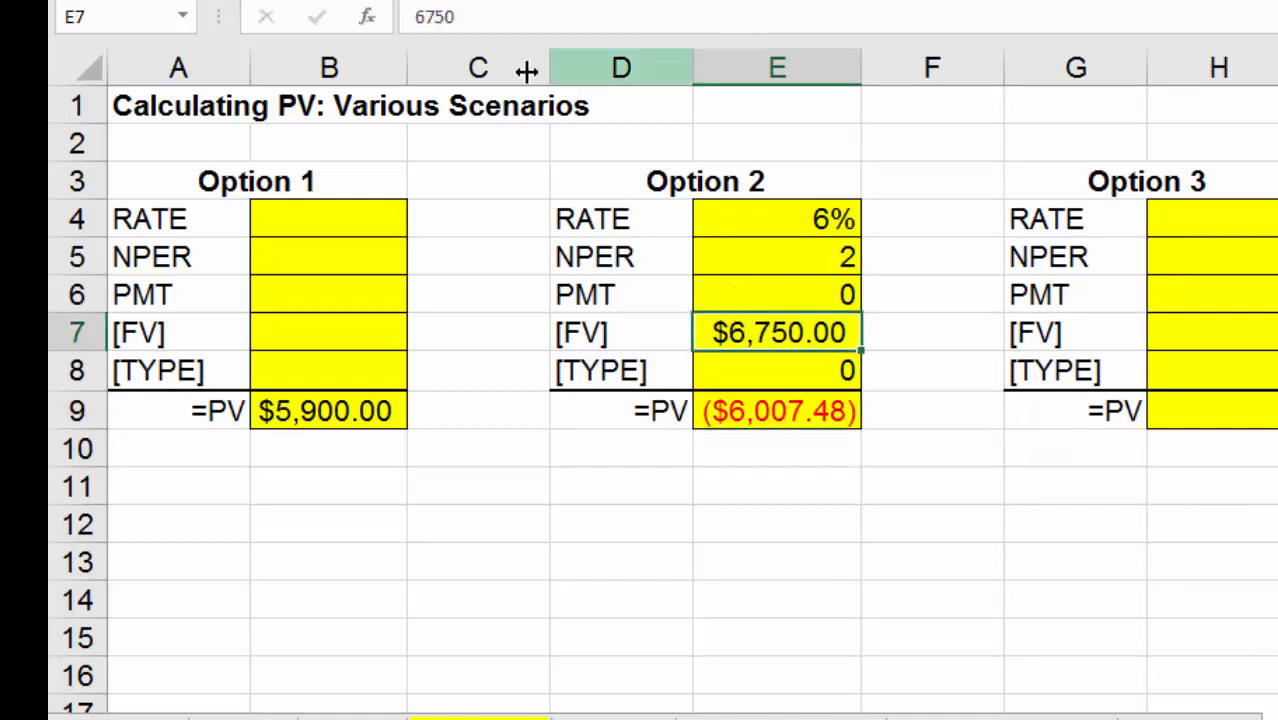
pyautogui.click(417, 18)
pyautogui.write('-6750')
pyautogui.press('Return')
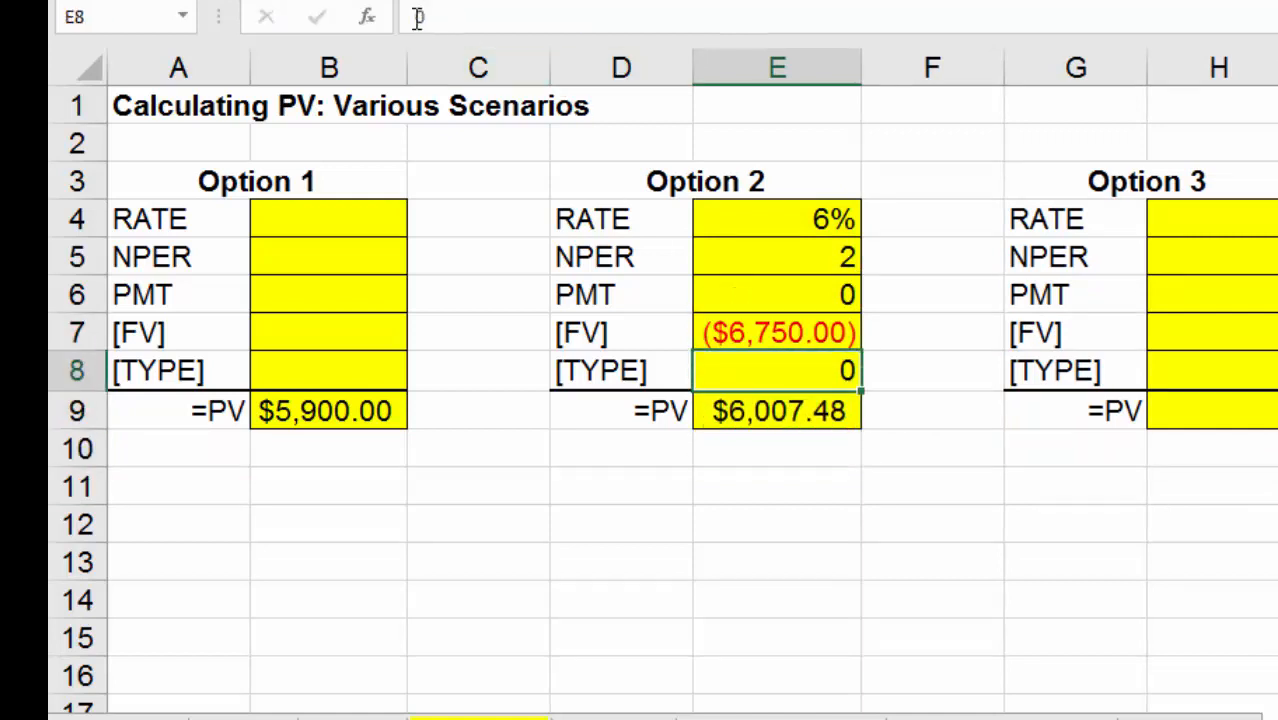
pyautogui.click(782, 405)
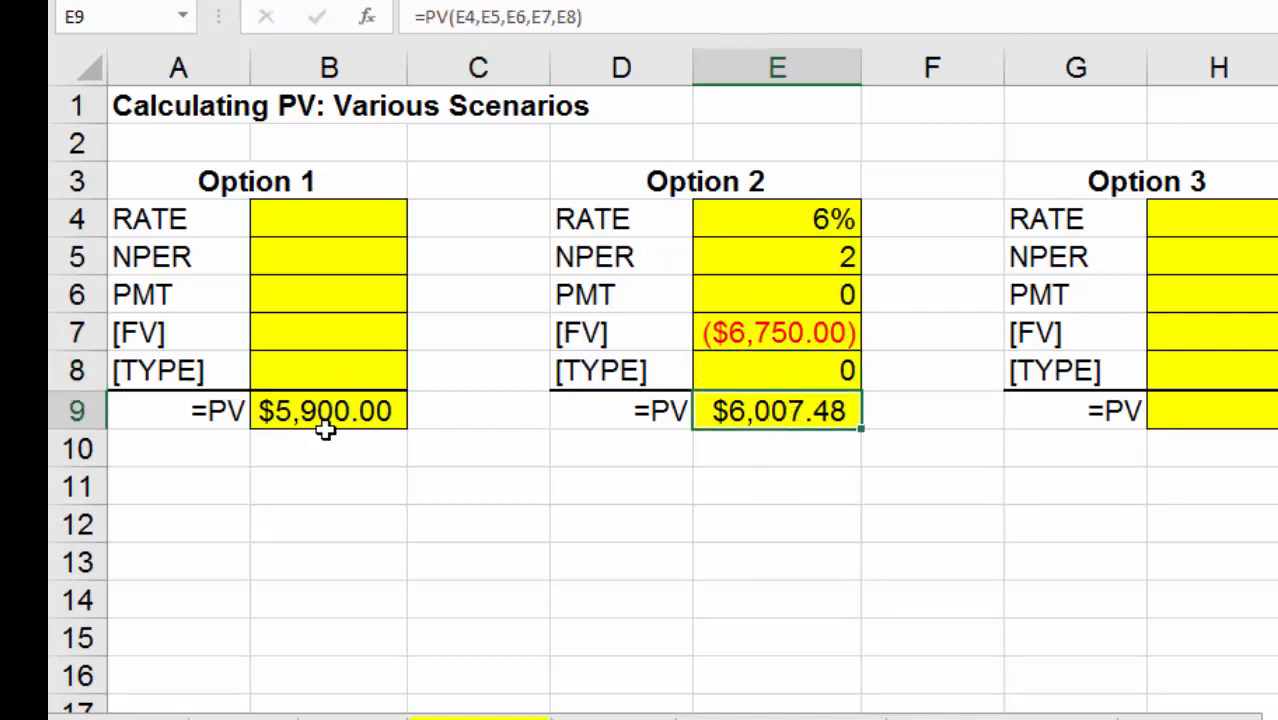
pyautogui.click(278, 410)
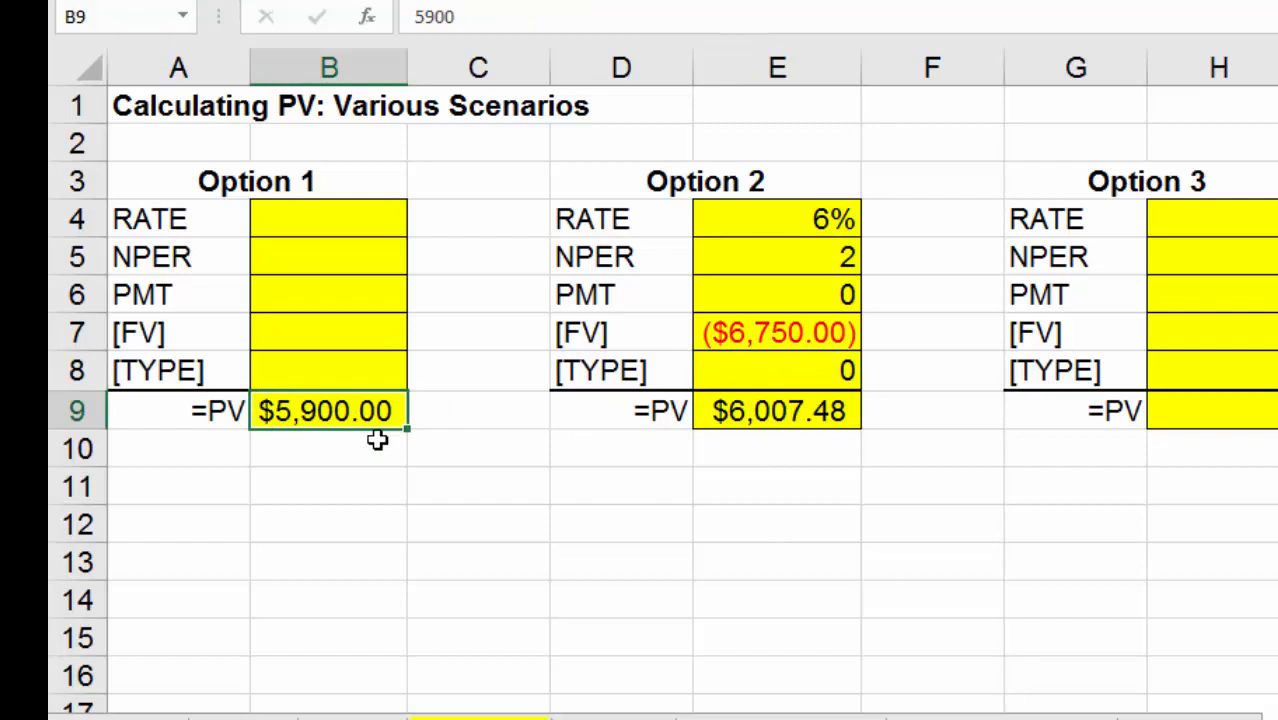
pyautogui.click(848, 514)
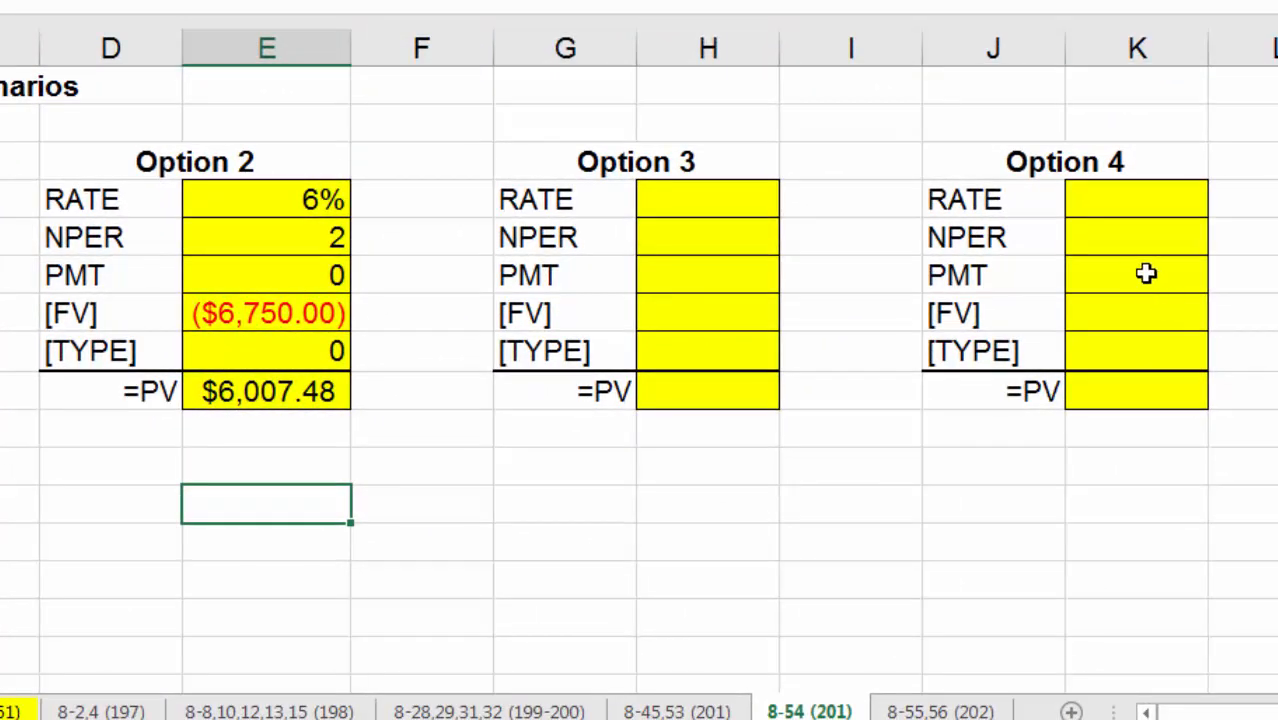
# Step: Fill in Option 4 with an FV of 5250 in K7, a RATE of .06 in K4 and an NPER of 2 in K5
pyautogui.click(1146, 313)
pyautogui.write('5250')
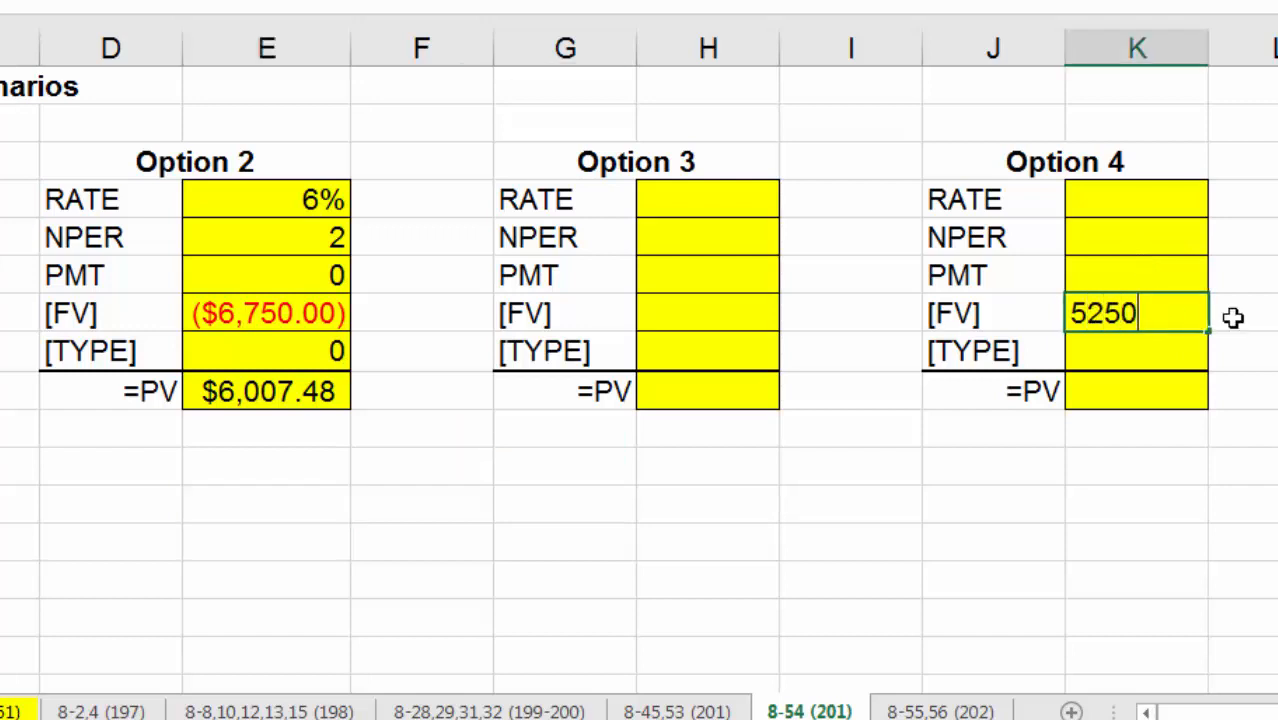
pyautogui.press('Up')
pyautogui.press('Up')
pyautogui.press('Up')
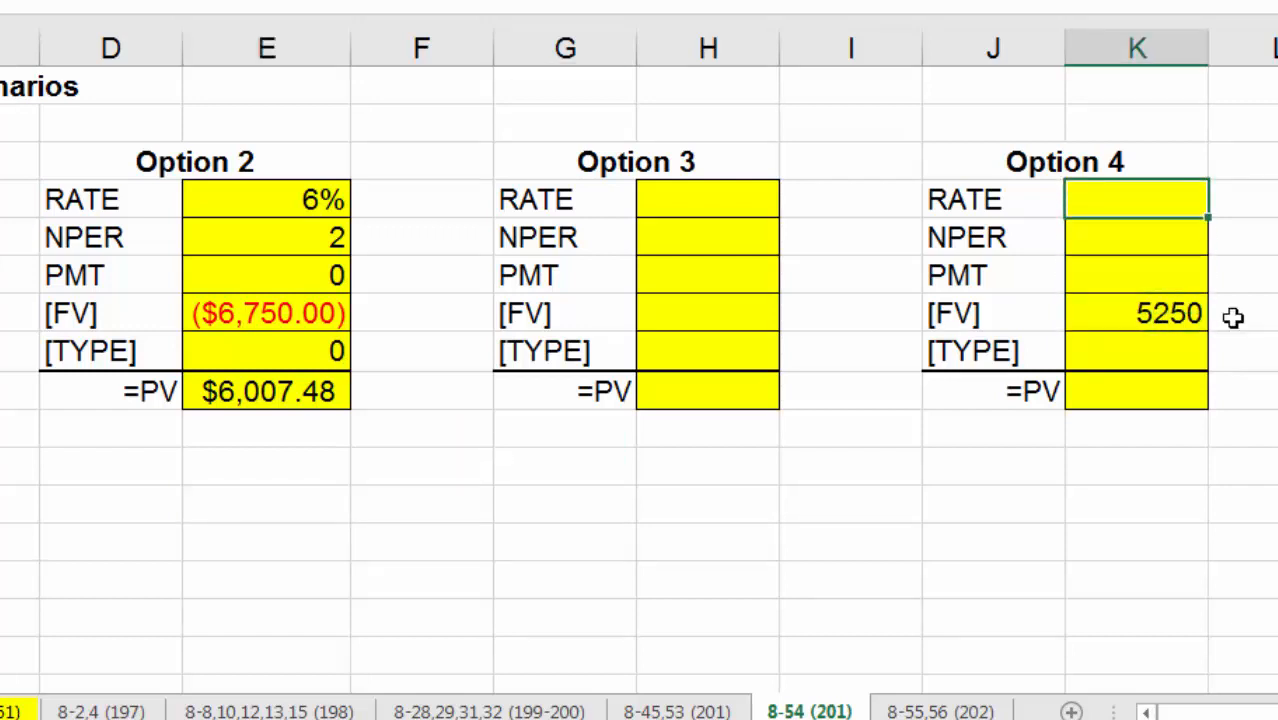
pyautogui.write('.06')
pyautogui.press('Return')
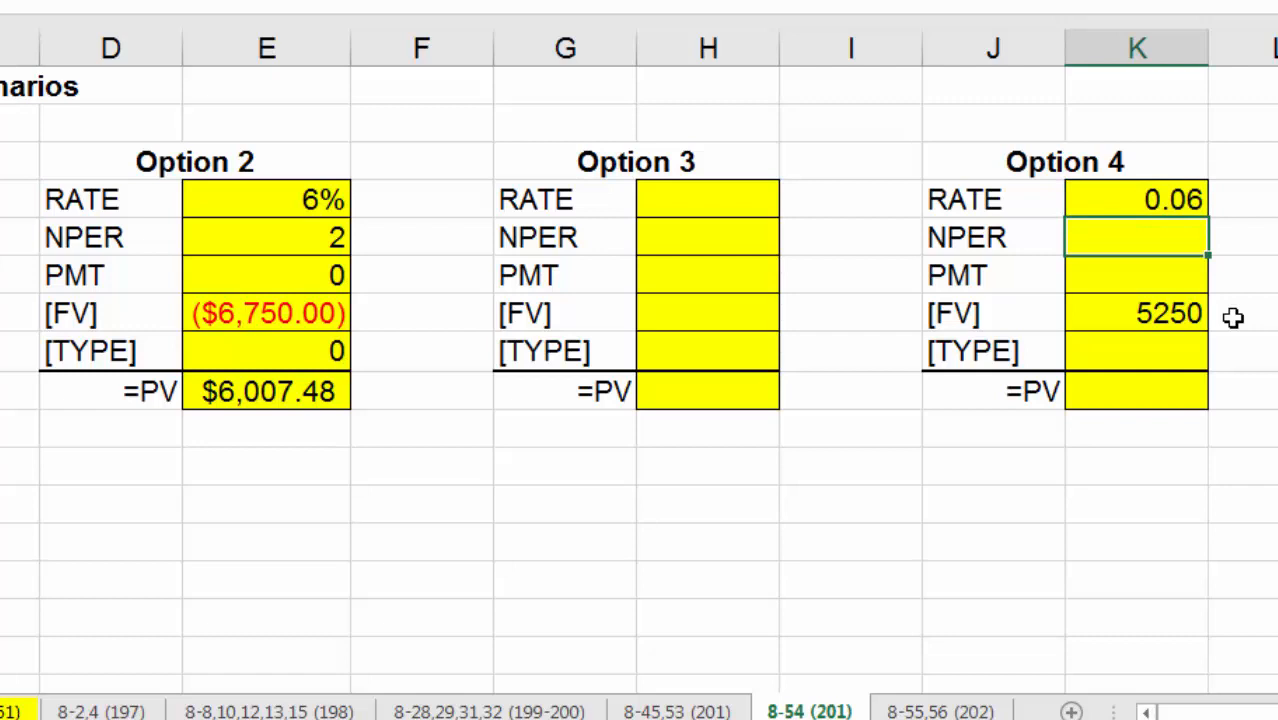
pyautogui.write('2')
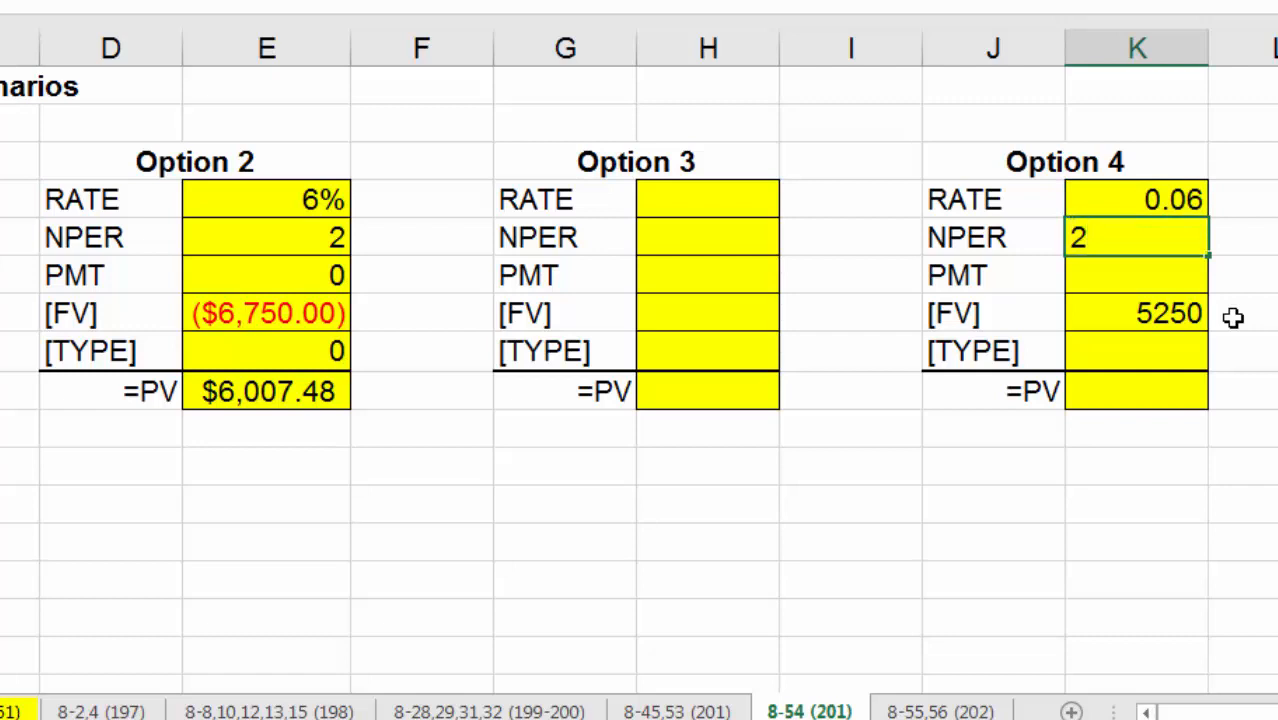
pyautogui.press('Return')
# Step: Try drafting the placeholder formula =pv(...)+1000 in Option 4's PV cell K9
pyautogui.press('Return')
pyautogui.press('Return')
pyautogui.press('Return')
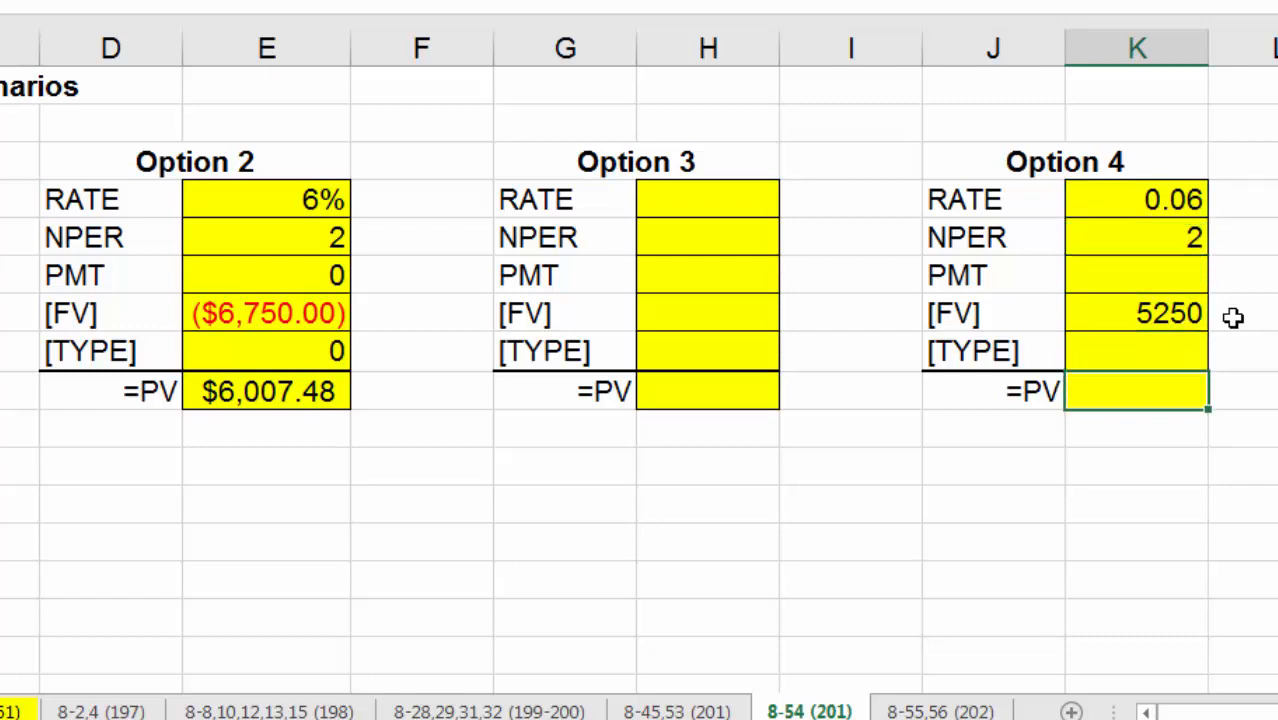
pyautogui.write('=pv(')
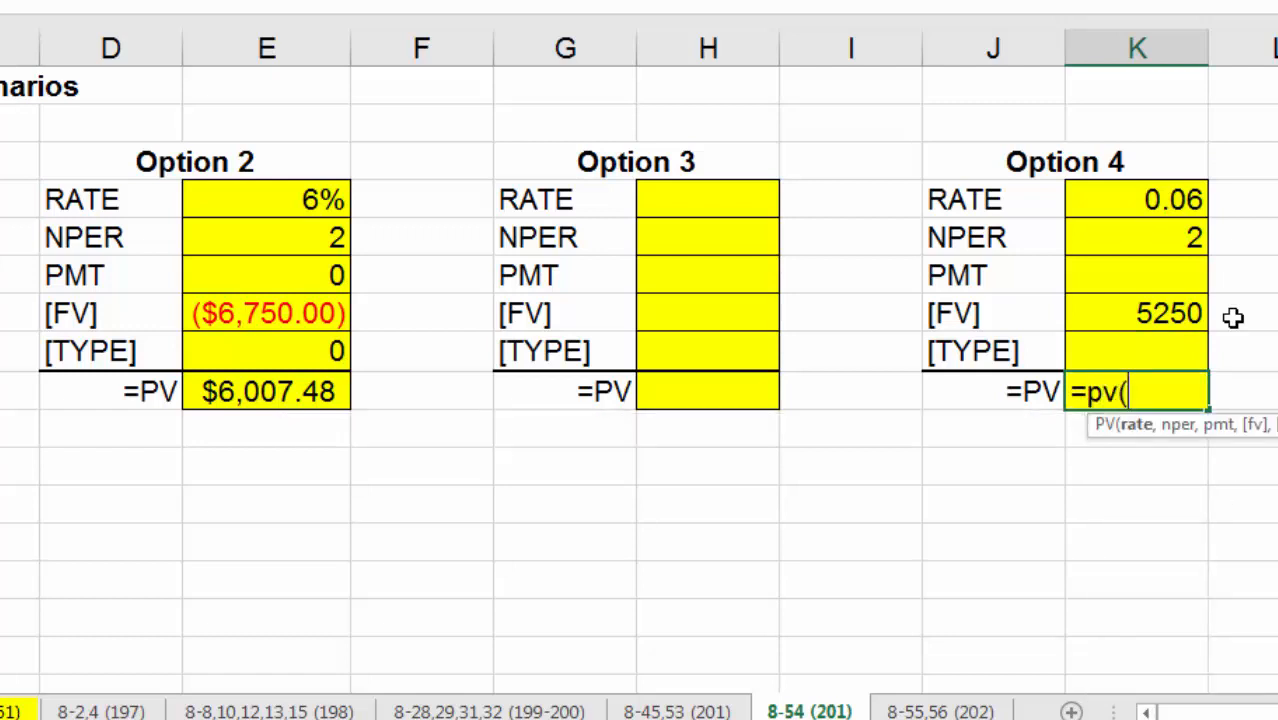
pyautogui.write('...)+')
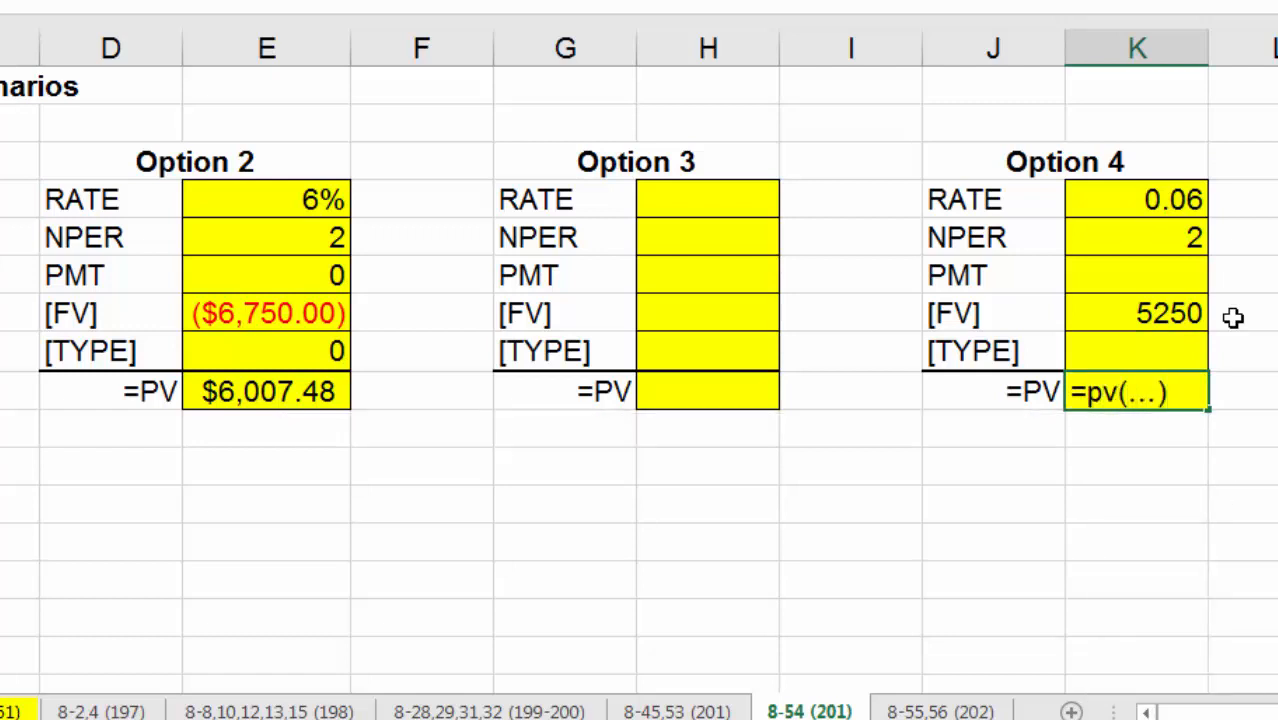
pyautogui.write('1000')
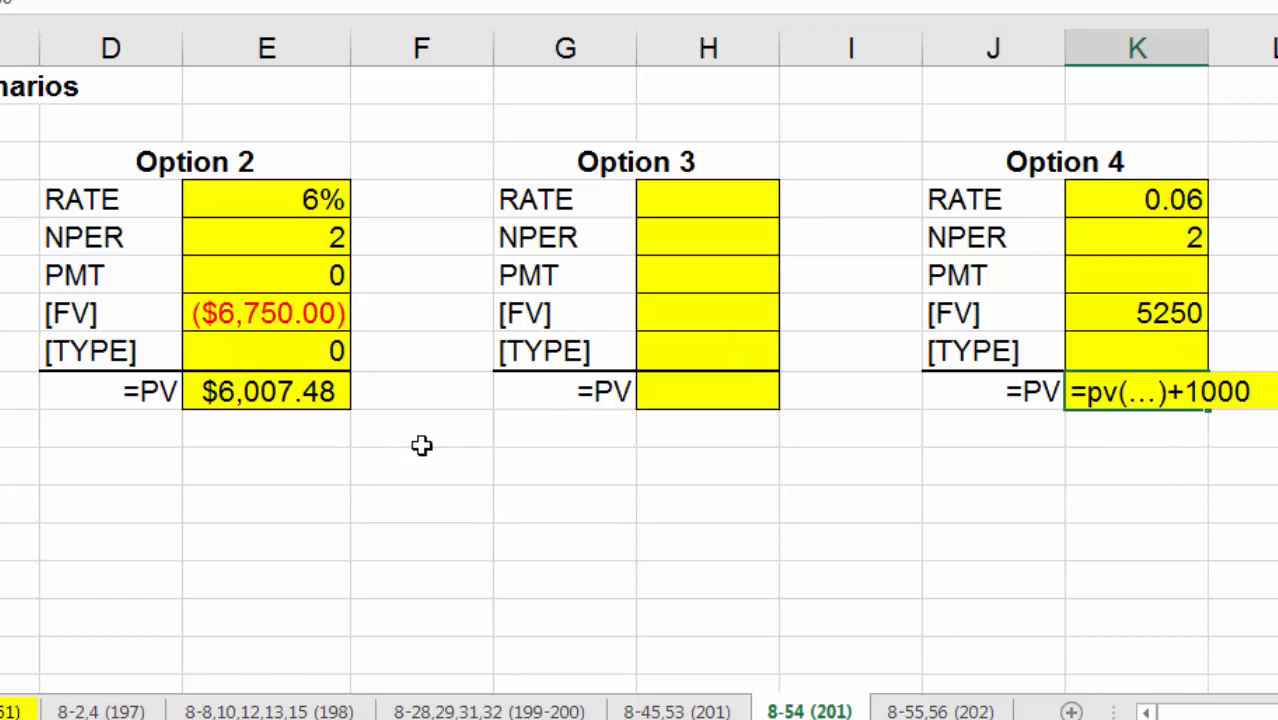
# Step: Switch to the 8-55,56 (202) sheet, discard the unfinished Option 4 formula and bring up the 8-55 and 8-56 blocks
pyautogui.hotkey('ctrl', 'pagedown')
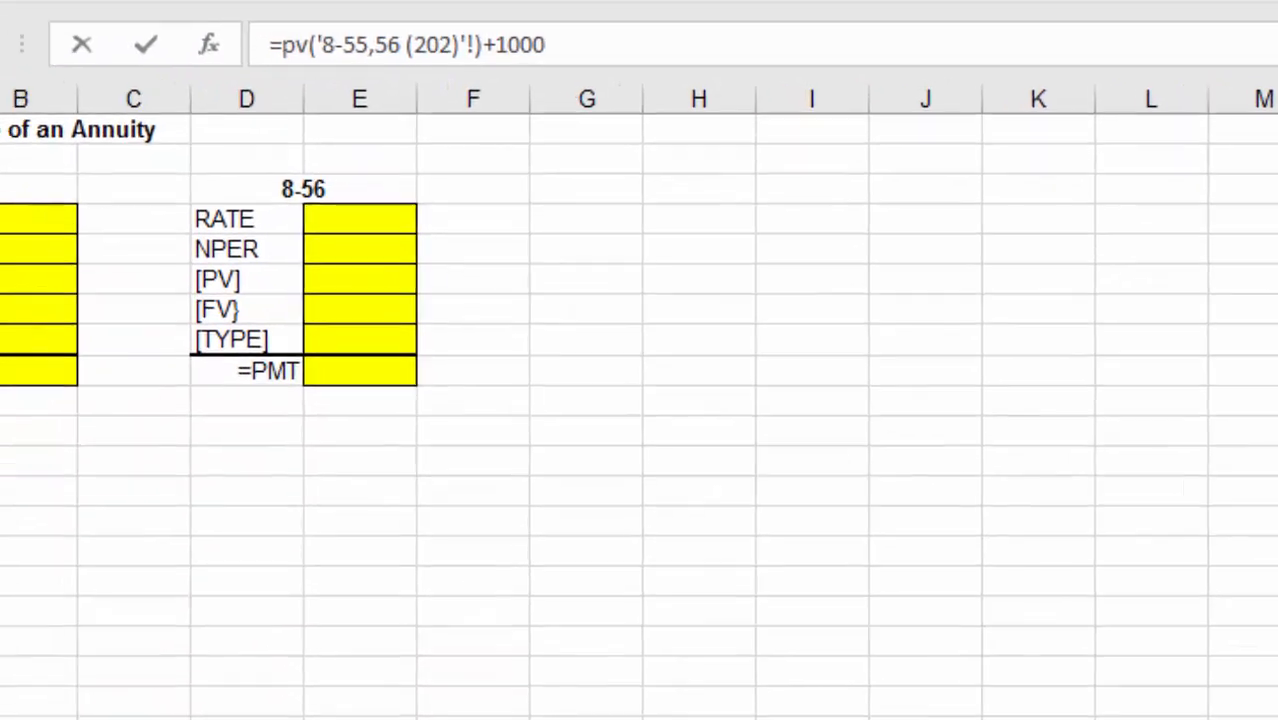
pyautogui.click(873, 469)
pyautogui.press('Escape')
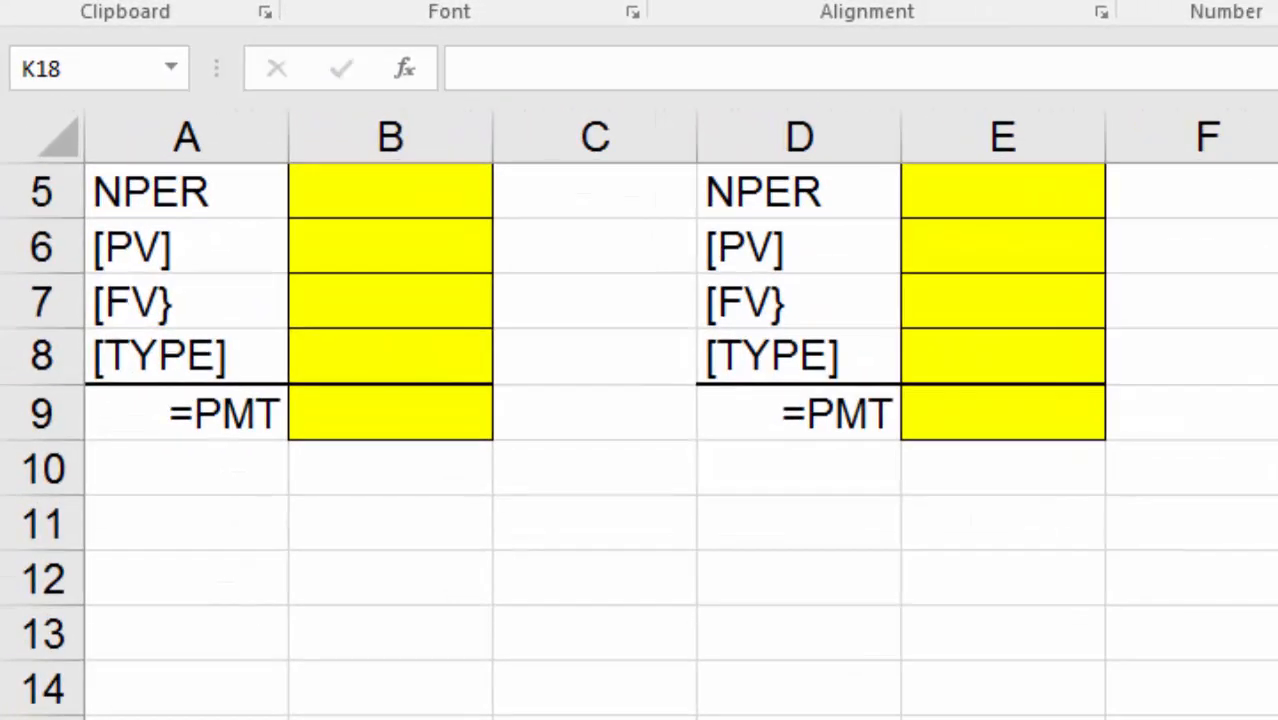
pyautogui.scroll(2, 640, 430)
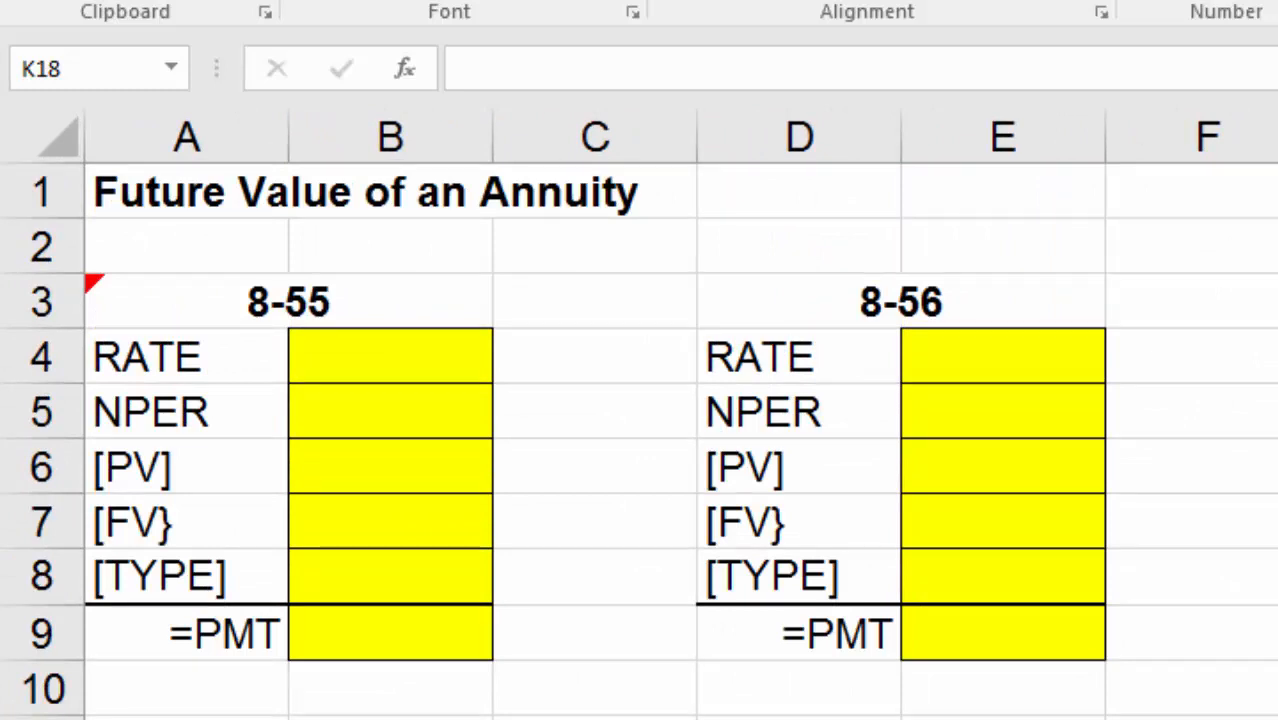
# Step: Retitle the sheet in A1 as "Solving for Loan Payment"
pyautogui.click(226, 184)
pyautogui.write('Solving for Loan Payment')
pyautogui.press('Return')
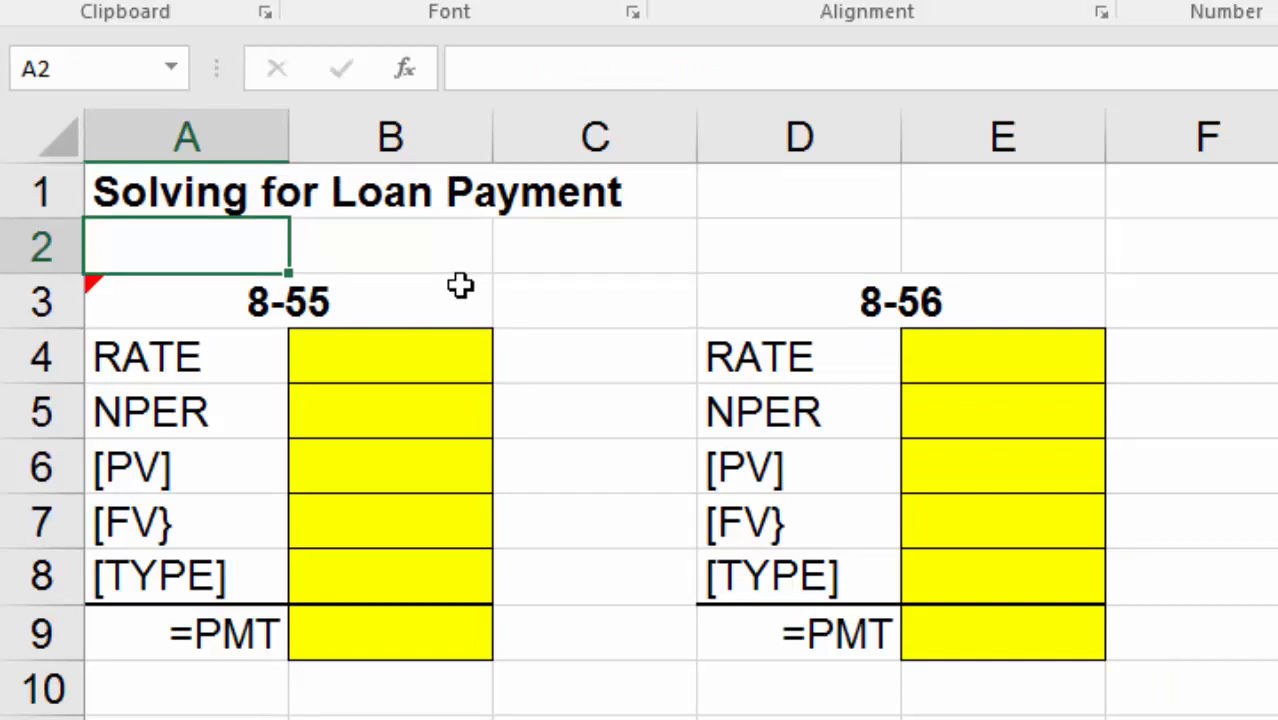
# Step: Enter a RATE of .06 in B4 and an NPER of =30*12 in B5 for problem 8-55
pyautogui.click(442, 357)
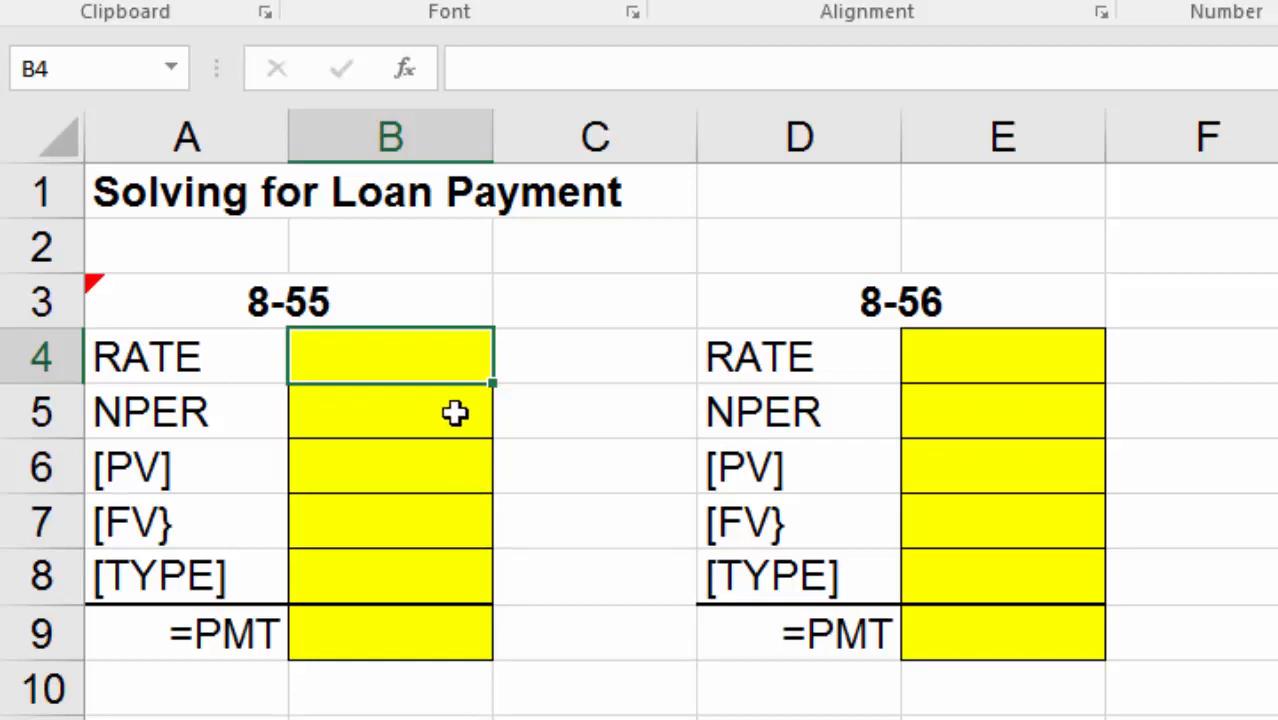
pyautogui.write('.06')
pyautogui.press('Return')
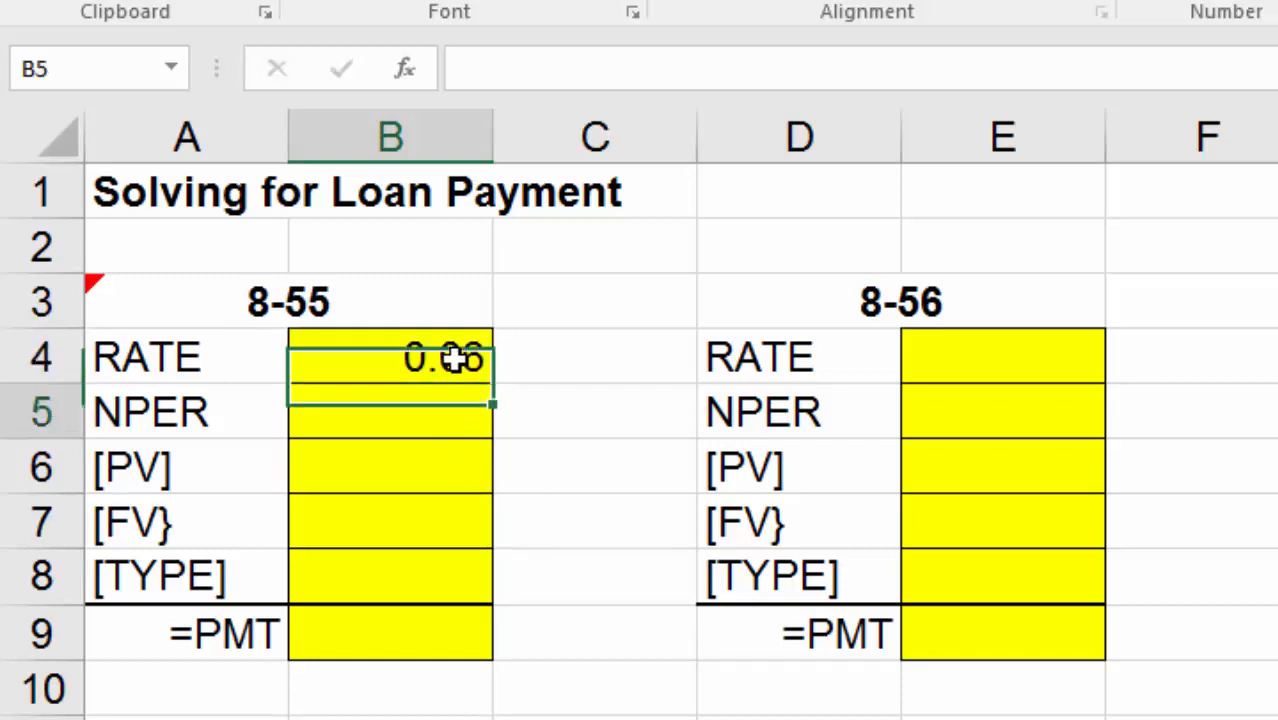
pyautogui.write('3')
pyautogui.press('BackSpace')
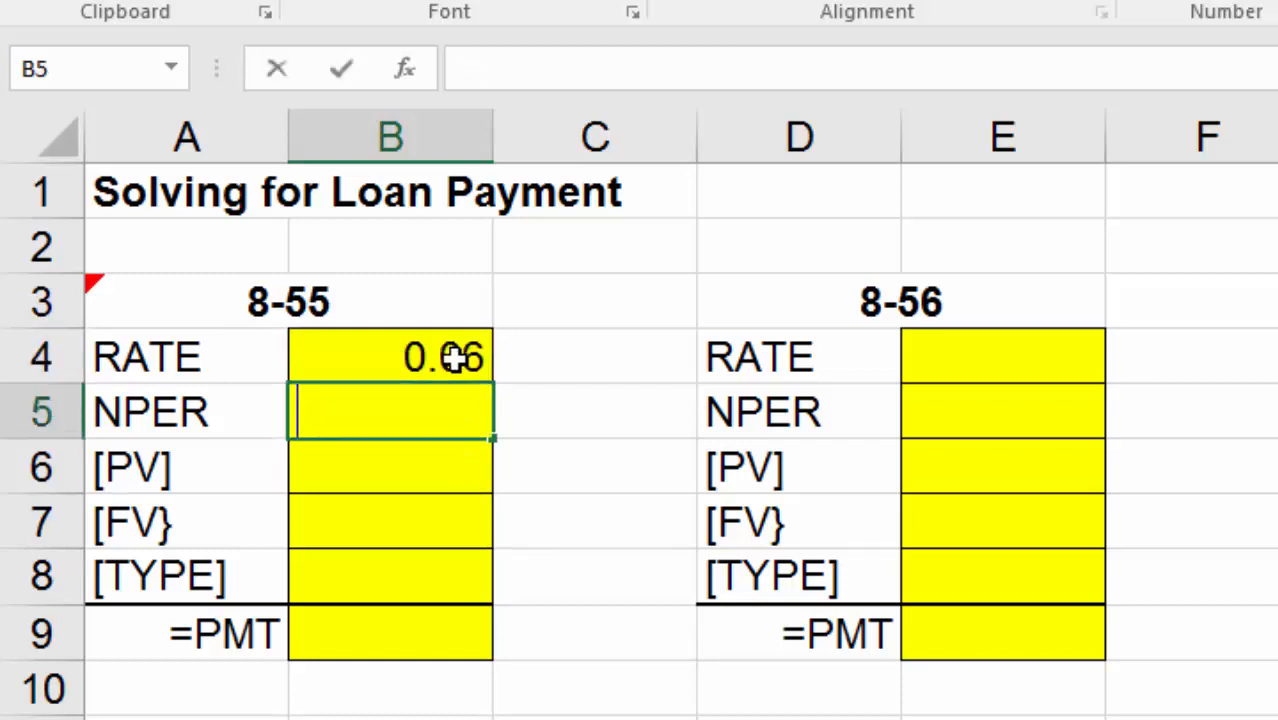
pyautogui.write('=30')
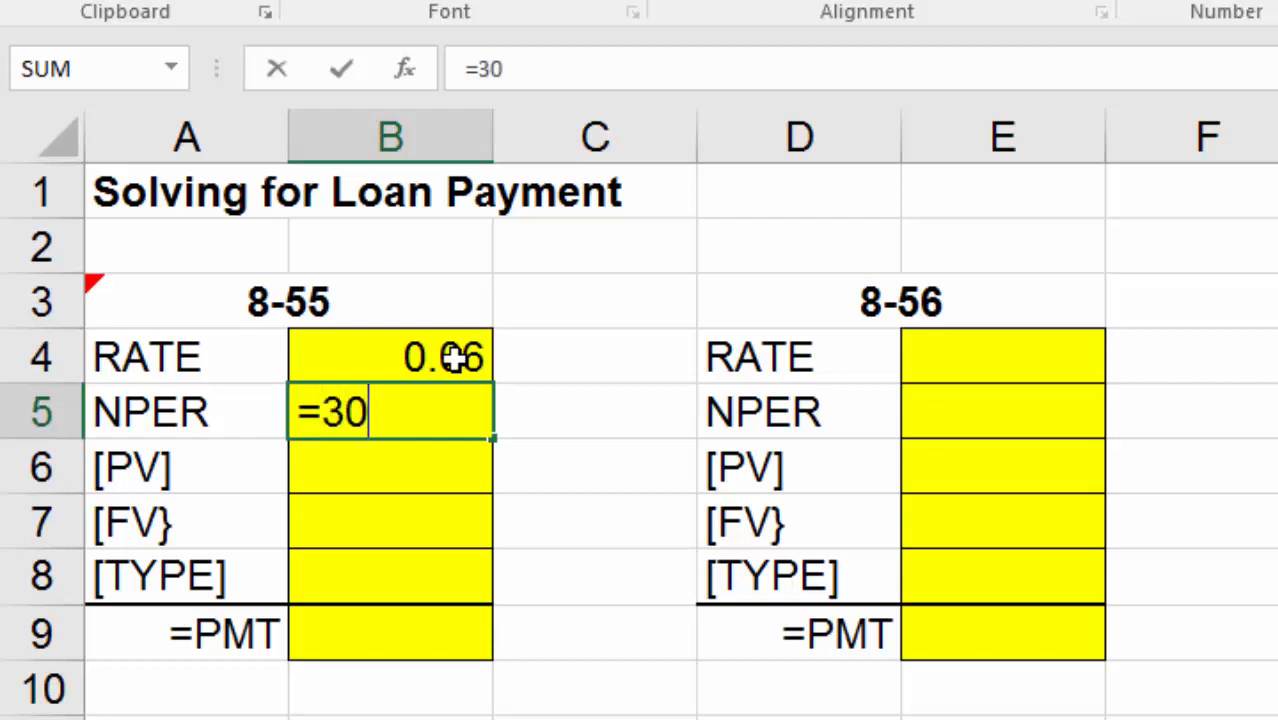
pyautogui.write('*12')
pyautogui.press('Return')
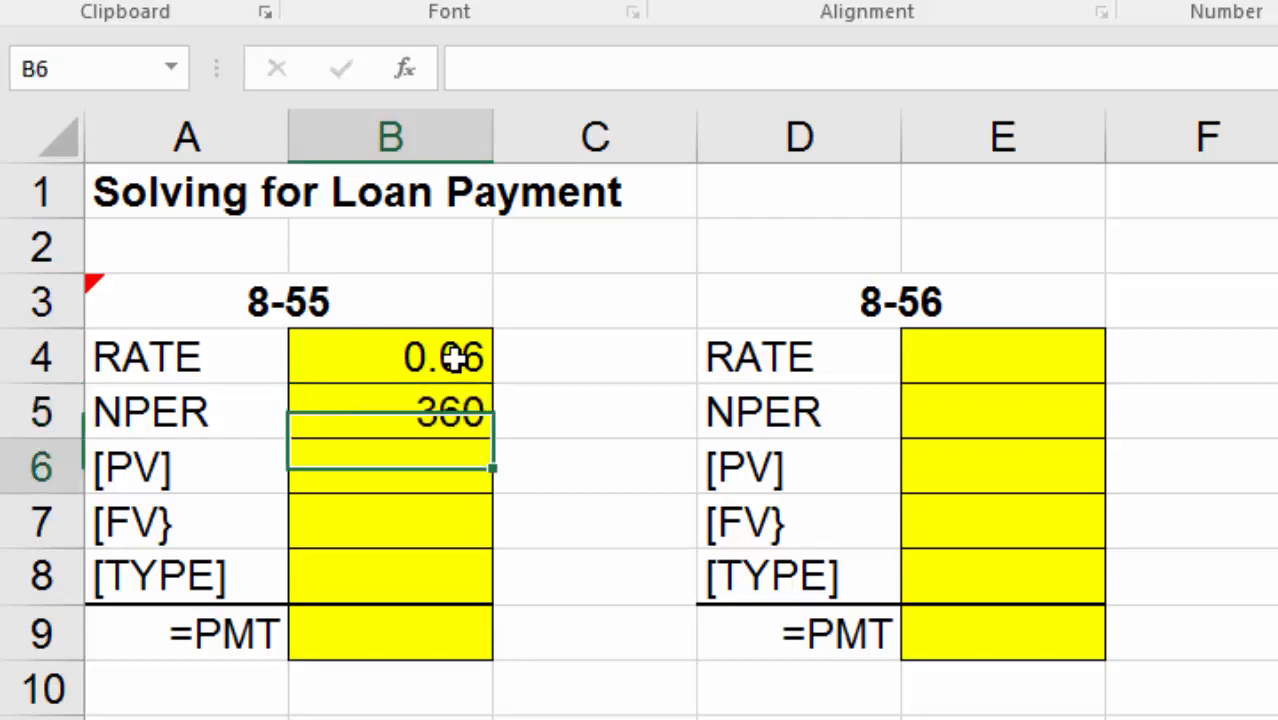
# Step: Change the 8-55 RATE in B4 to the monthly formula =0.06/12
pyautogui.press('Up')
pyautogui.click(452, 358)
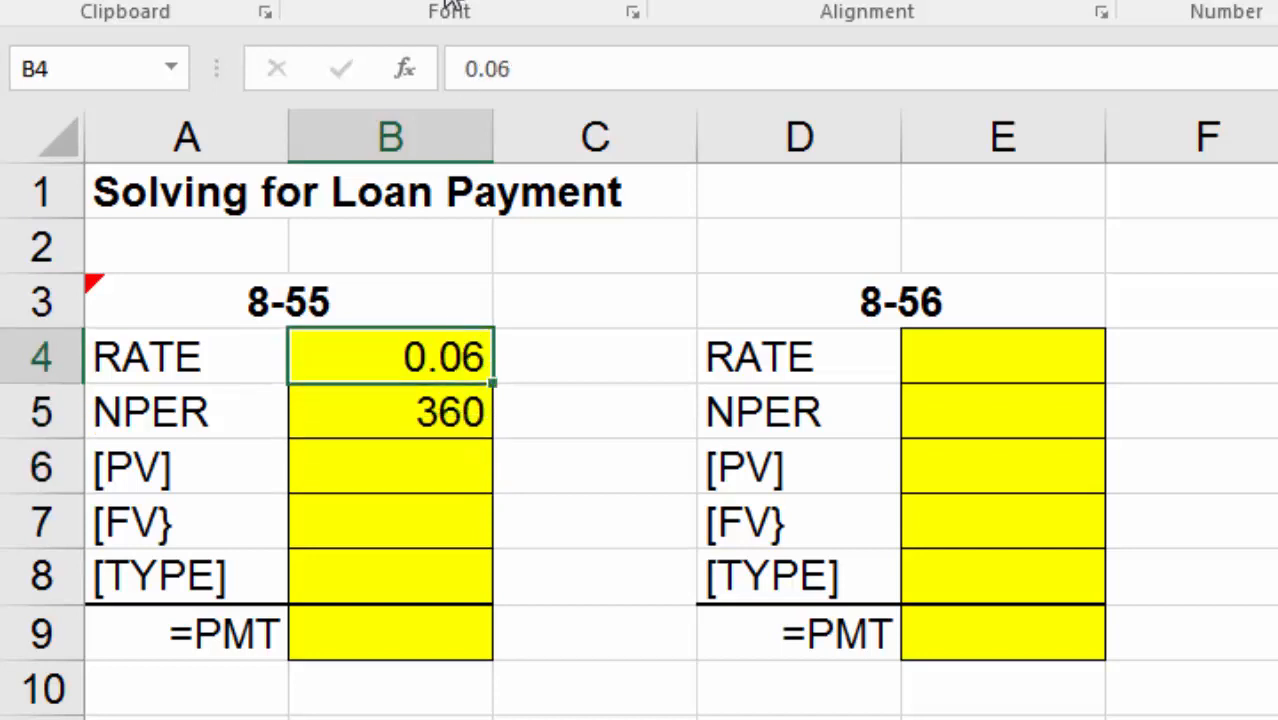
pyautogui.click(467, 68)
pyautogui.write('=')
pyautogui.press('Right')
pyautogui.press('Right')
pyautogui.press('Right')
pyautogui.press('Right')
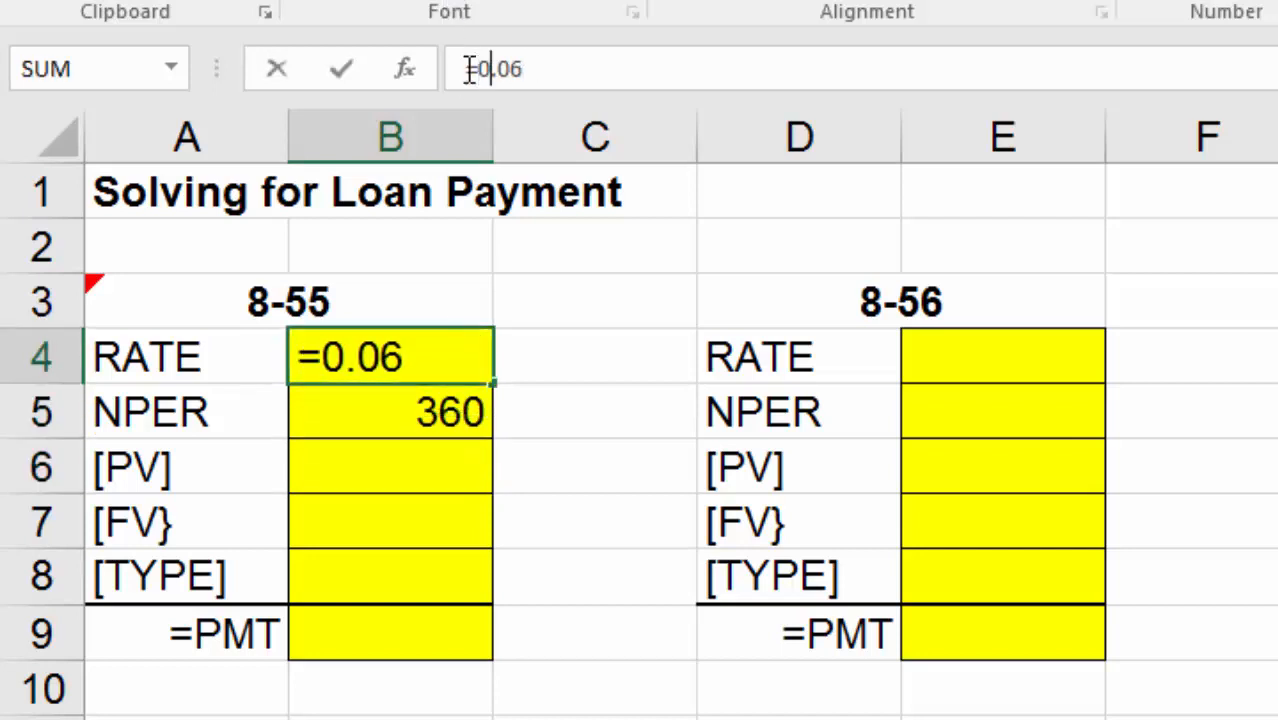
pyautogui.write('/12')
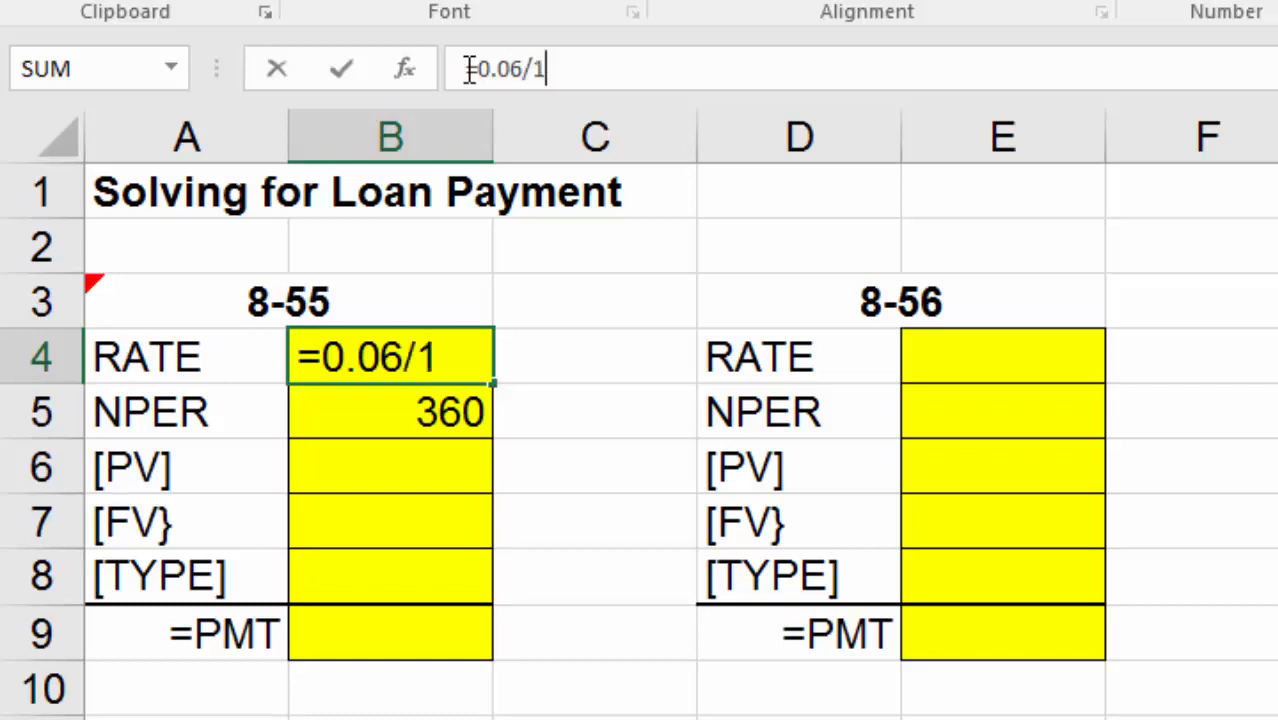
pyautogui.press('Return')
# Step: Format the RATE in B4 as a percentage with two decimal places
pyautogui.press('Up')
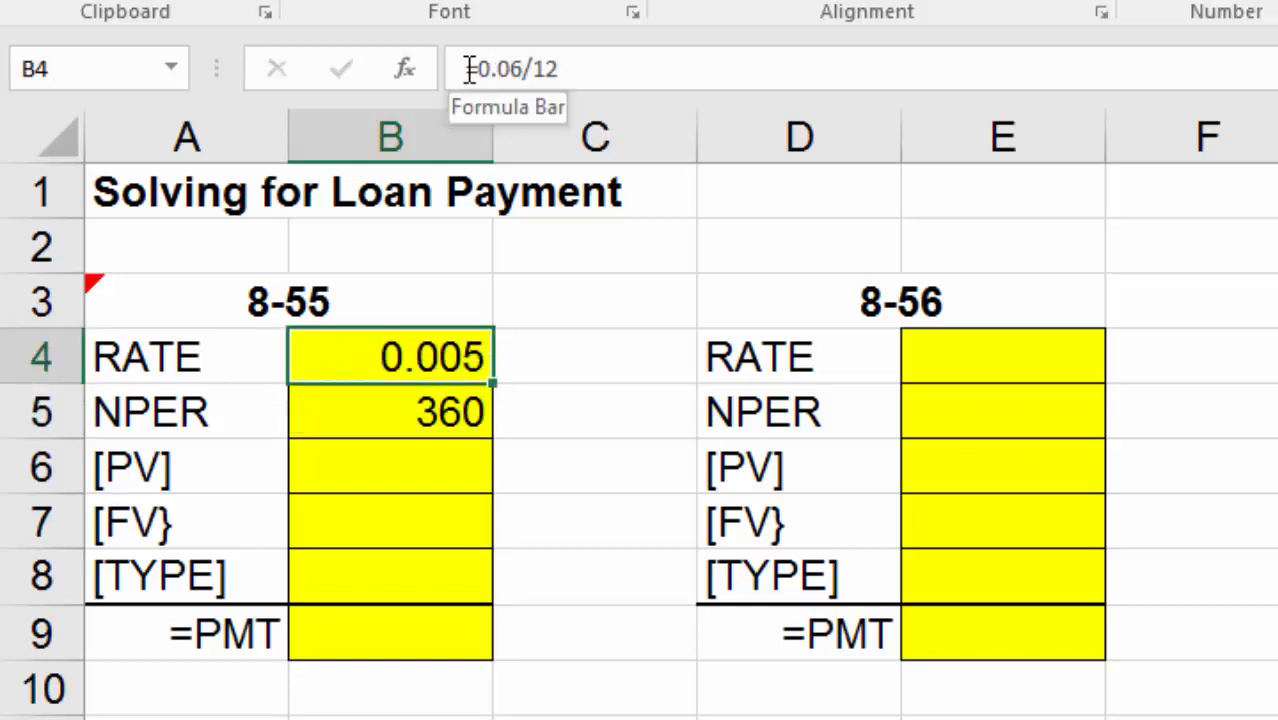
pyautogui.hotkey('ctrl', 'shift', '5')
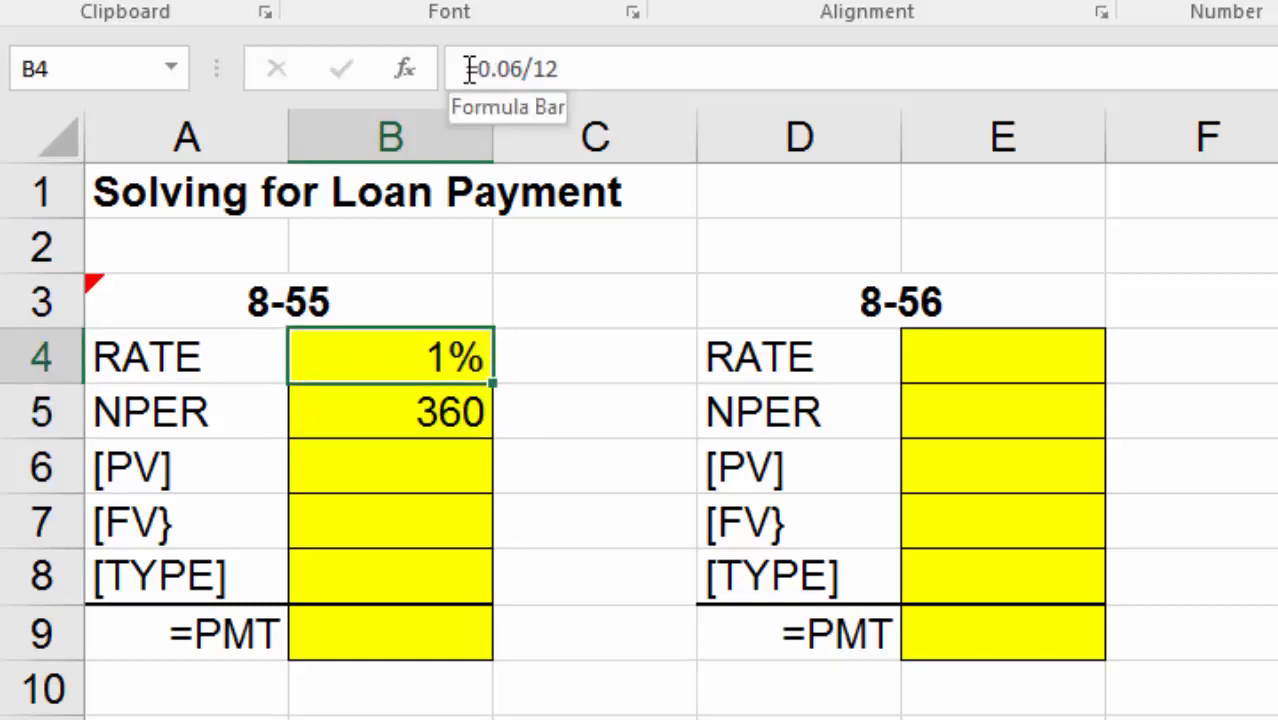
pyautogui.click(1276, 2)
pyautogui.click(1276, 2)
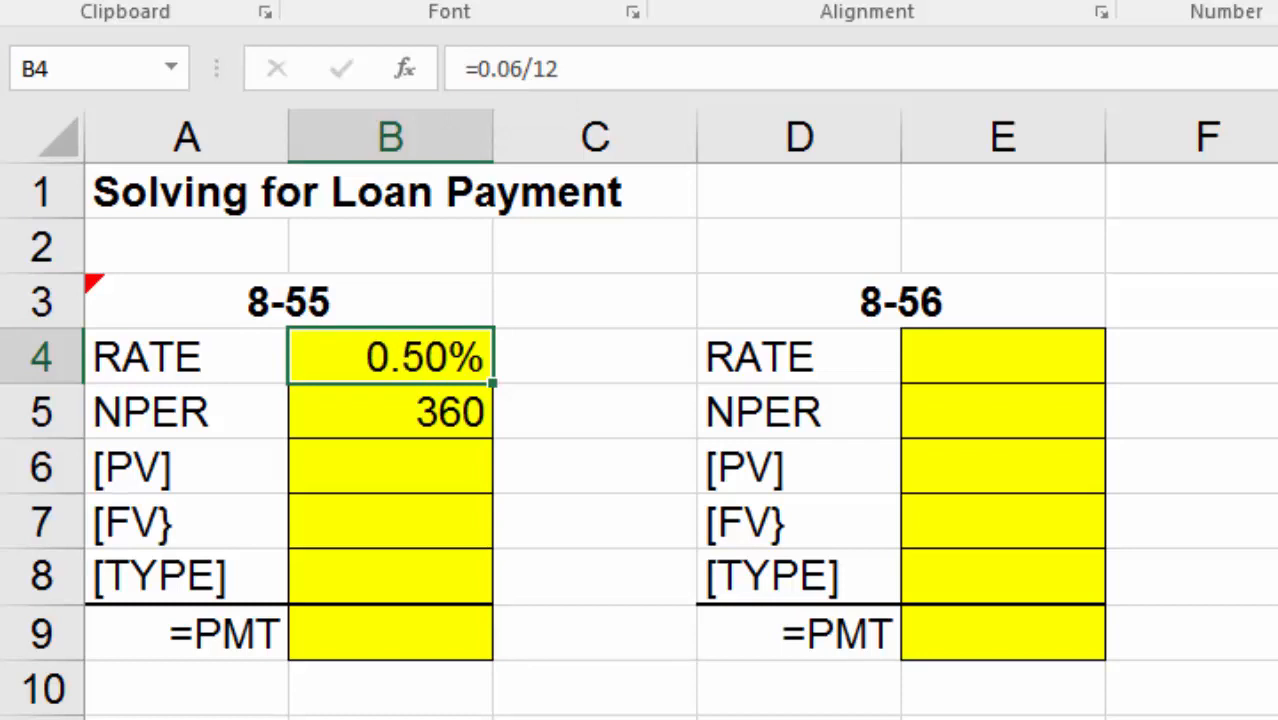
# Step: Enter a PV of 225000 in B6 and format it as currency
pyautogui.click(434, 457)
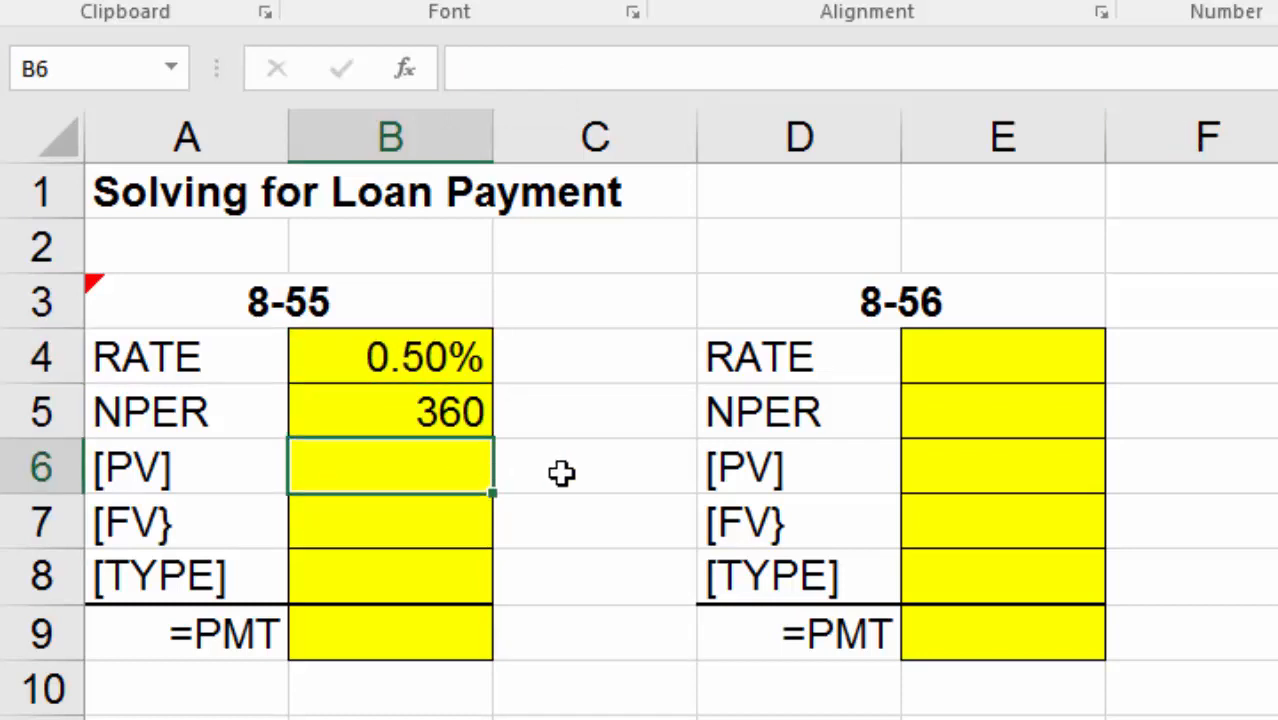
pyautogui.write('225000')
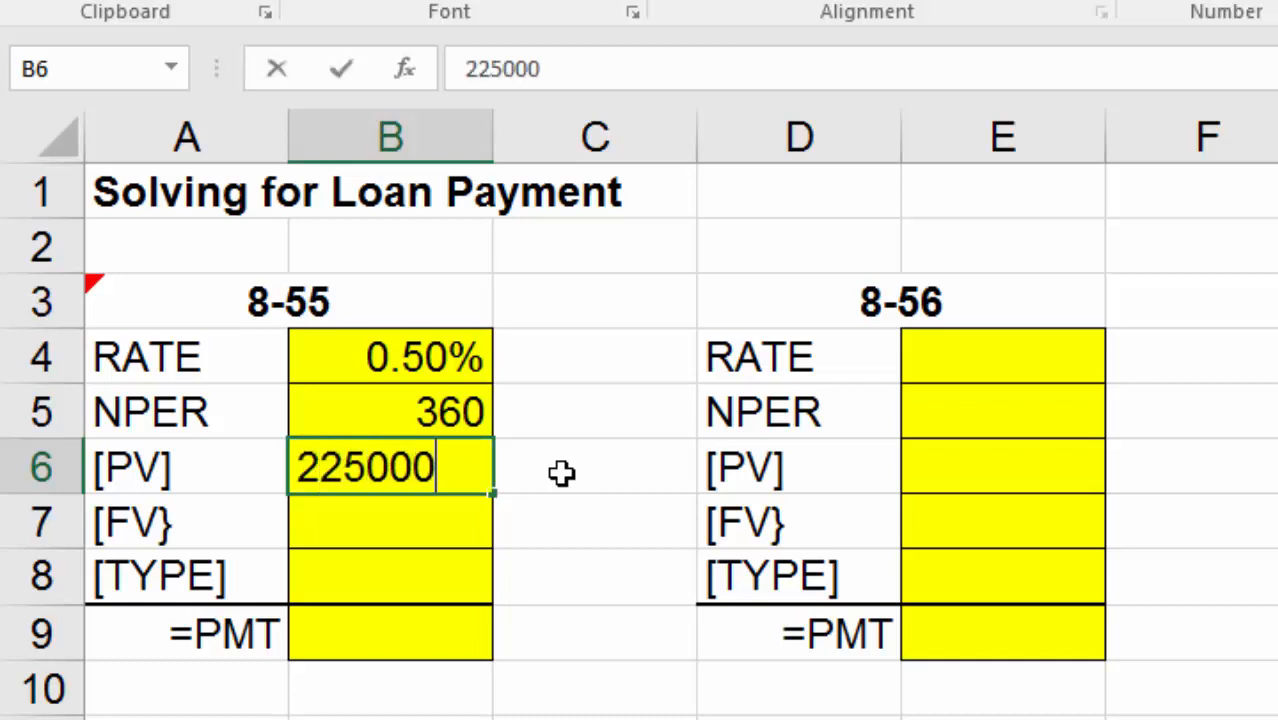
pyautogui.hotkey('ctrl', 'Return')
pyautogui.press('Up')
pyautogui.press('Down')
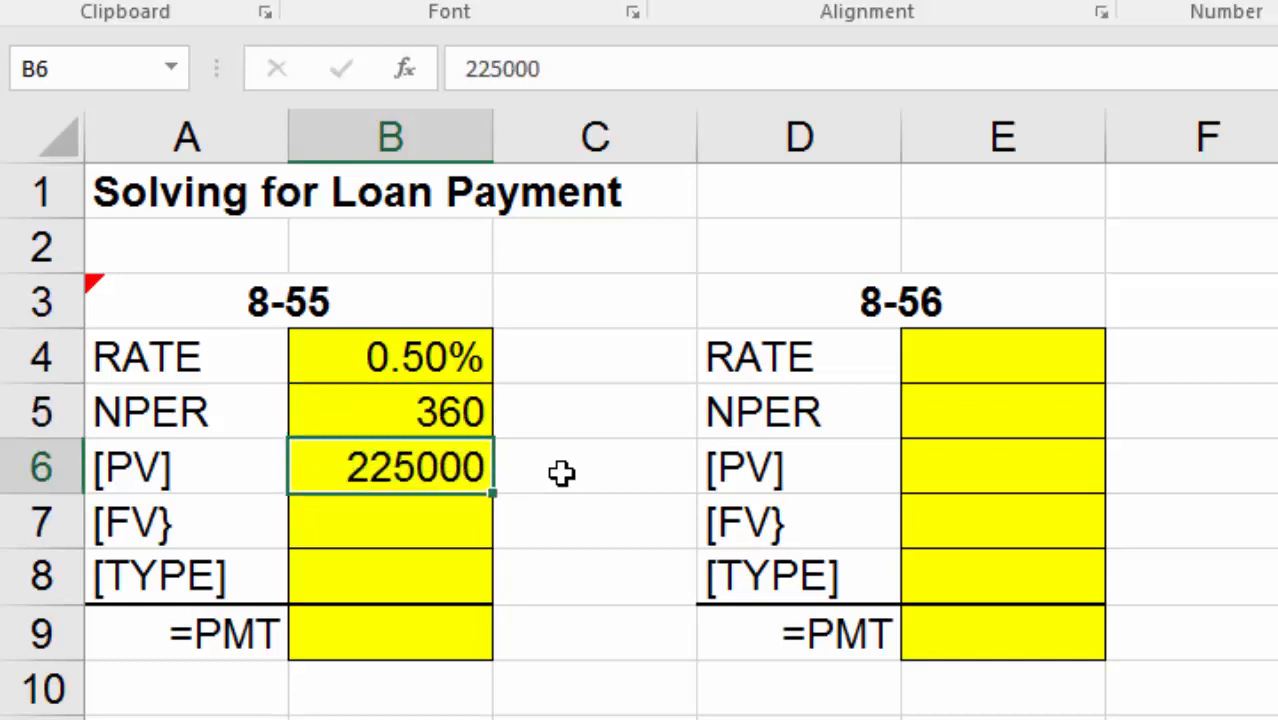
pyautogui.hotkey('ctrl', 'shift', '4')
# Step: Enter a currency-formatted FV of 0 in B7 and a TYPE of 0 in B8
pyautogui.press('Down')
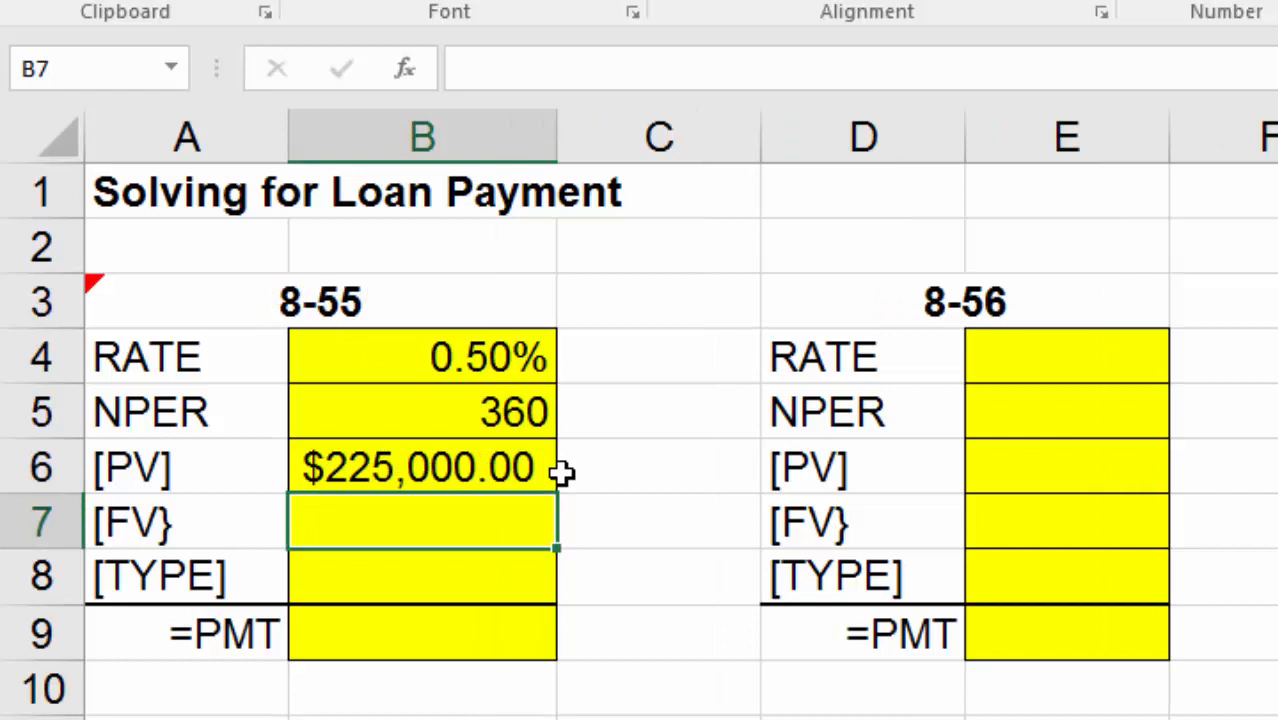
pyautogui.write('0')
pyautogui.press('Return')
pyautogui.press('Up')
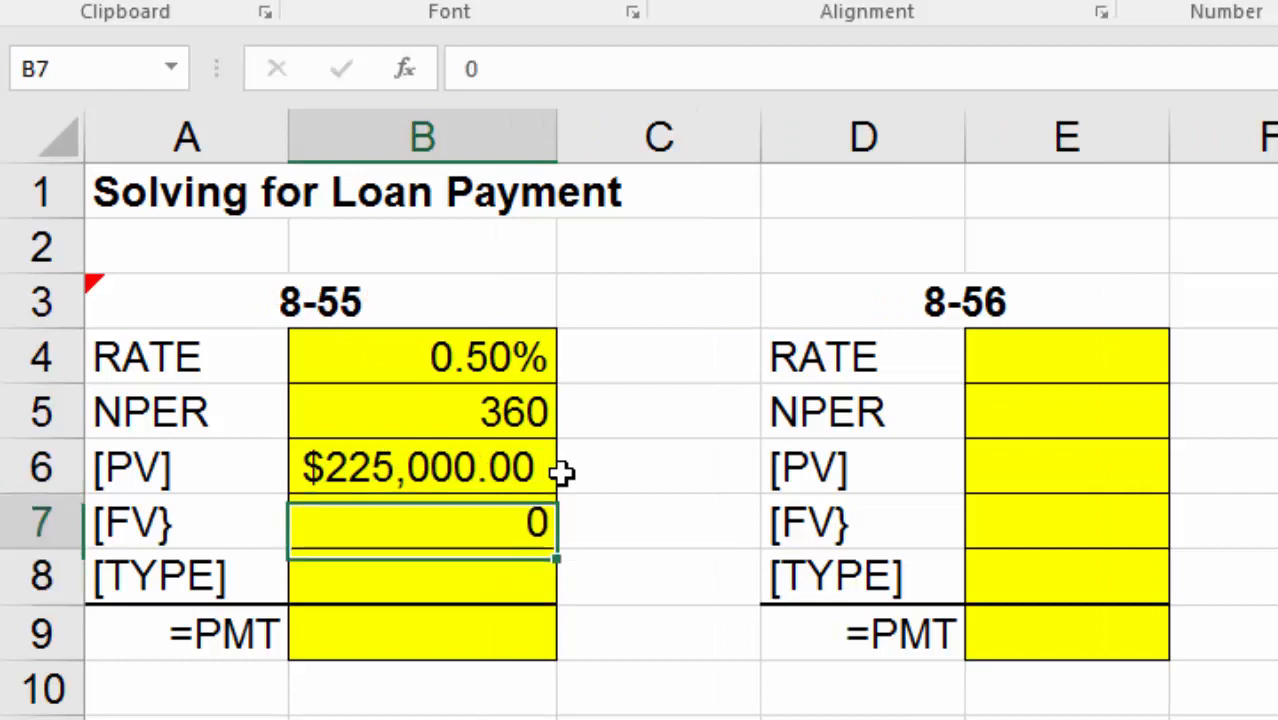
pyautogui.hotkey('ctrl', 'shift', '4')
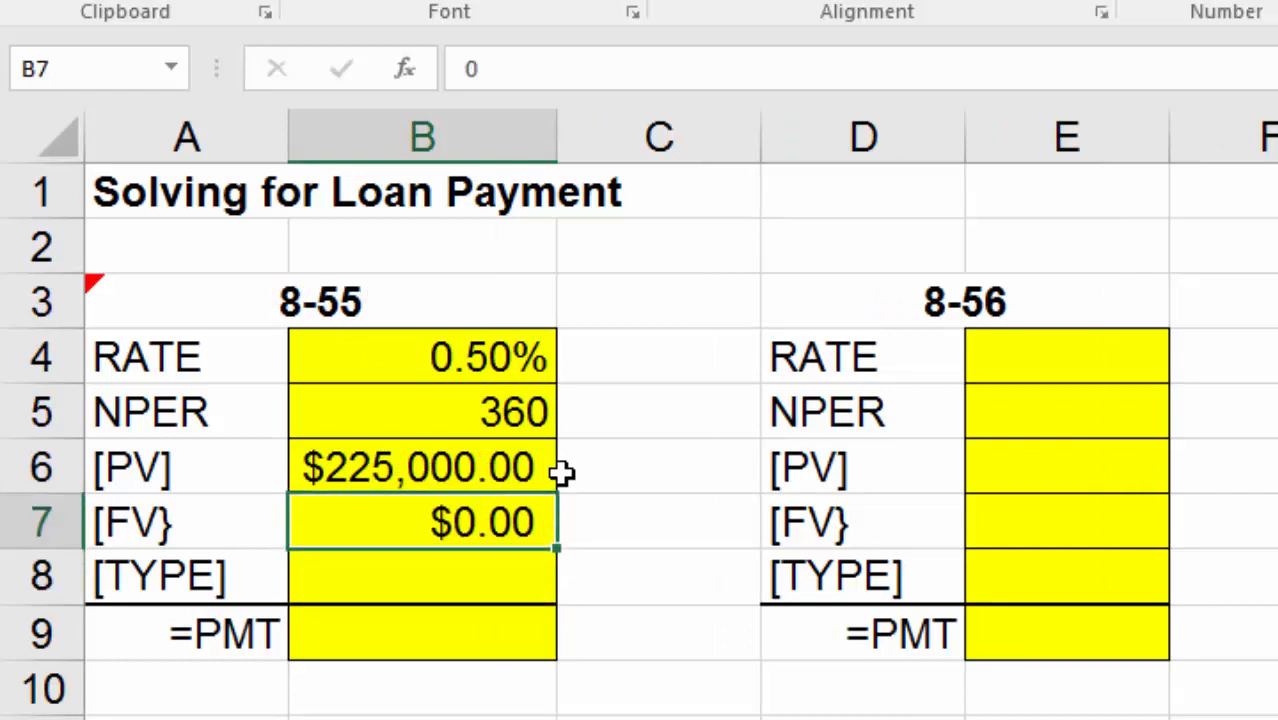
pyautogui.press('Down')
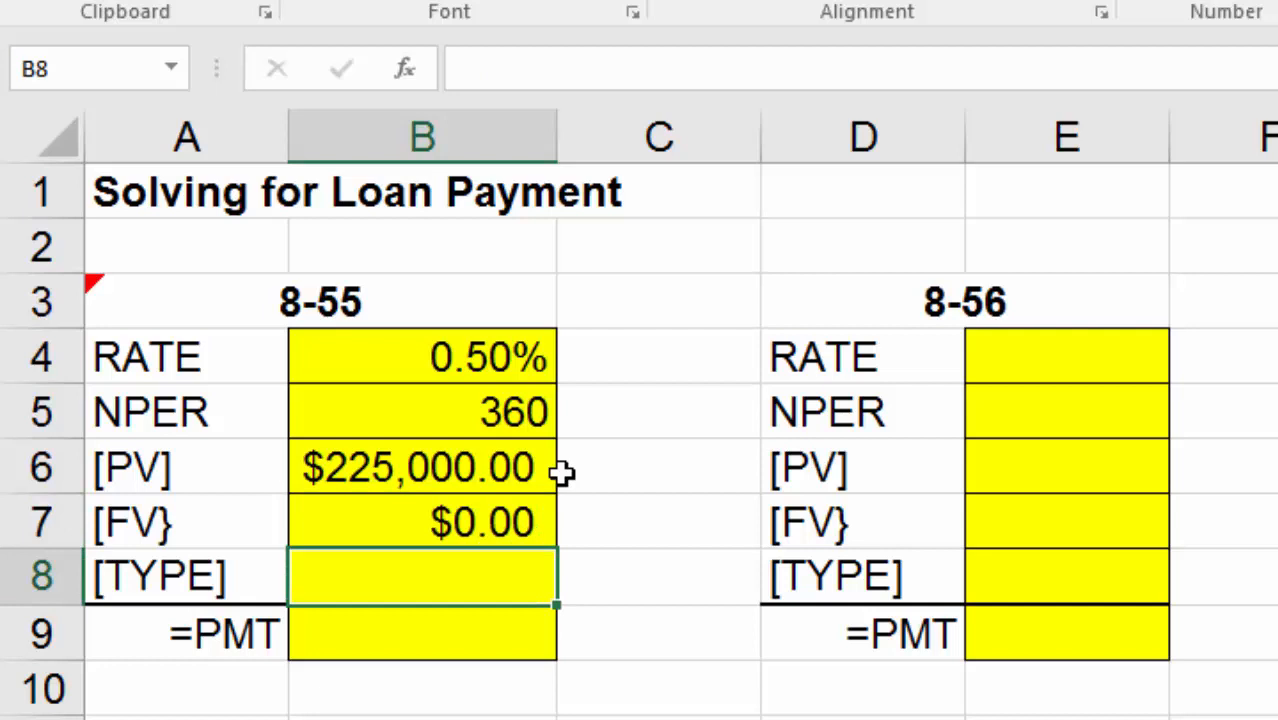
pyautogui.write('0')
pyautogui.press('BackSpace')
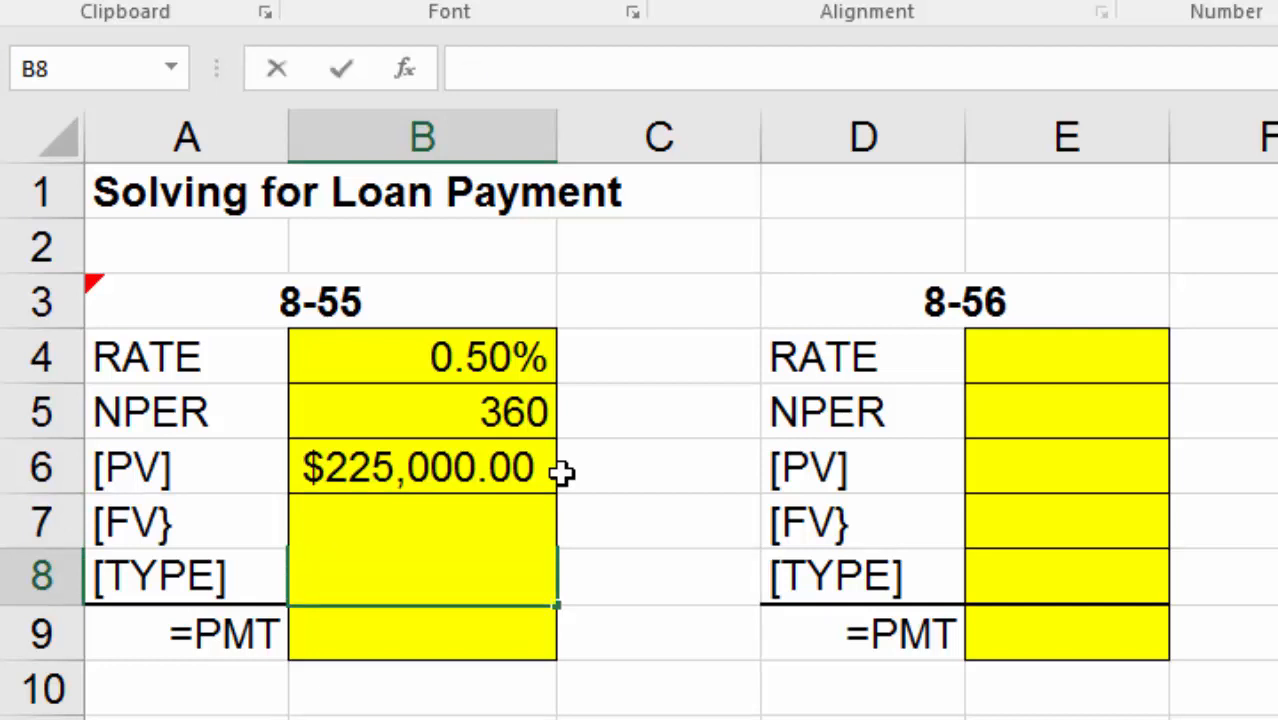
pyautogui.write('0')
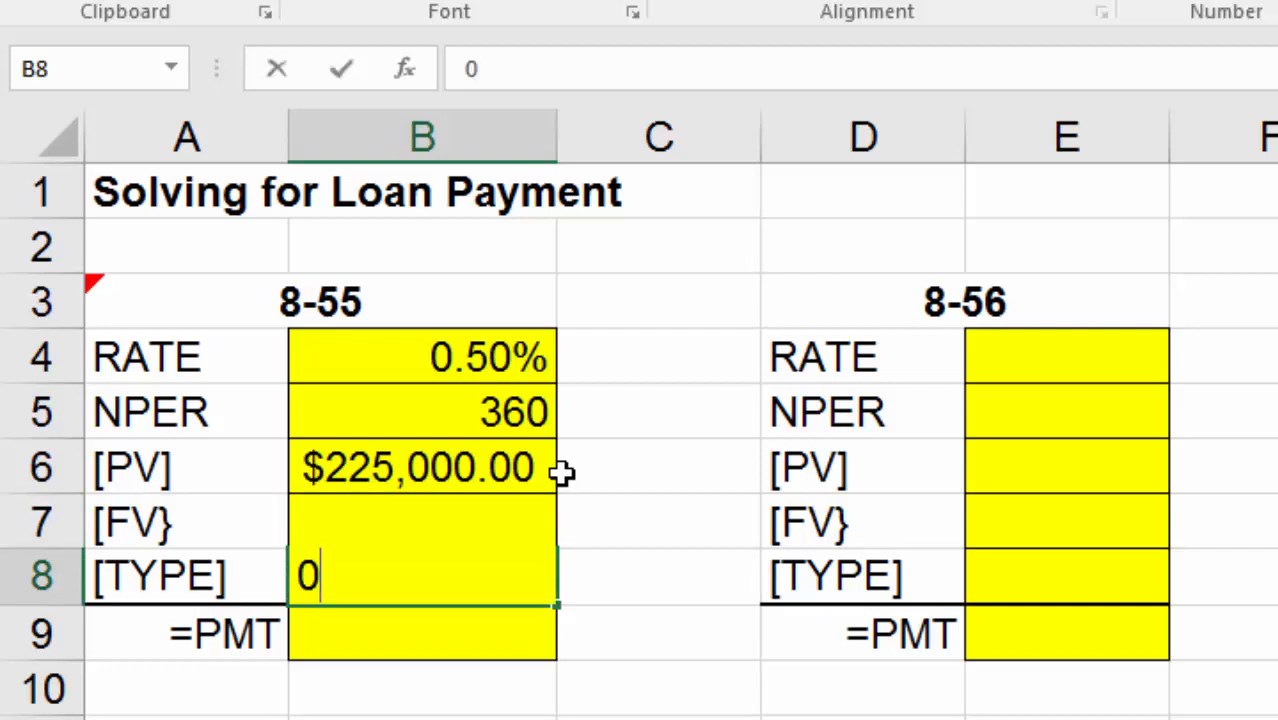
pyautogui.press('Return')
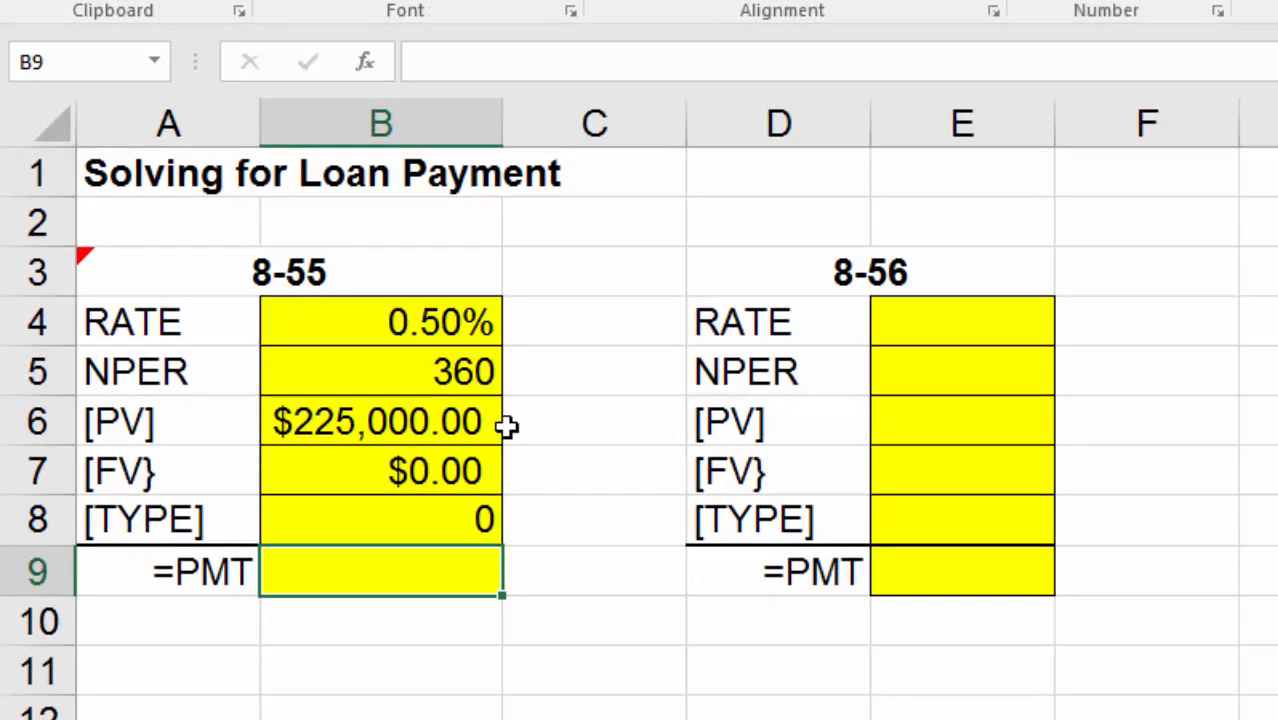
# Step: Calculate the 8-55 loan payment in B9 with the formula =pmt(B4,B5,B6,B7,B8)
pyautogui.write('=pmt(')
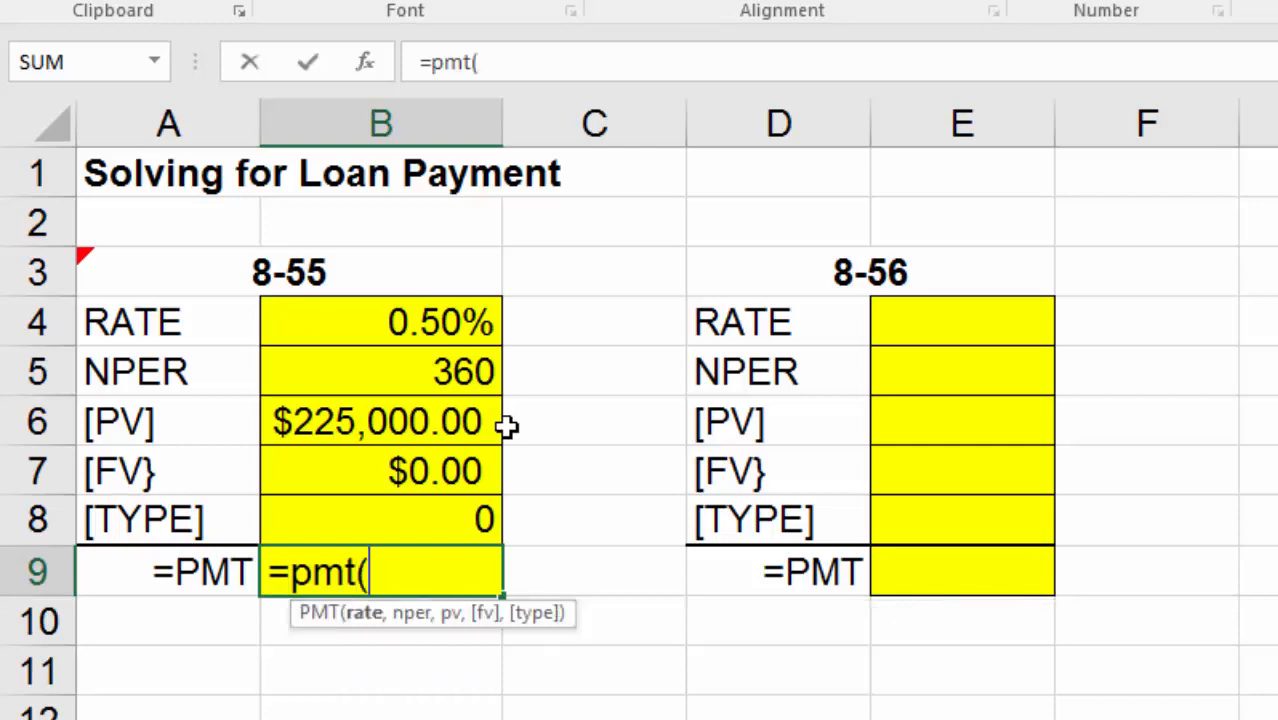
pyautogui.click(445, 318)
pyautogui.write(',')
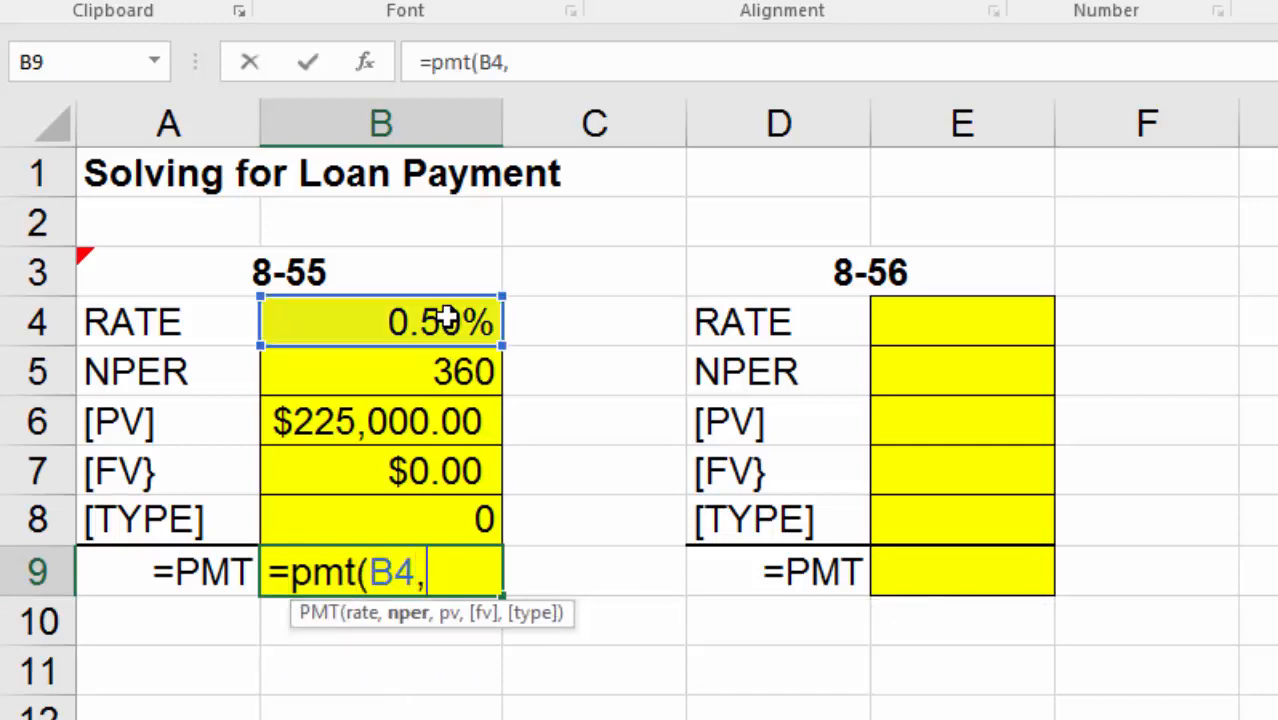
pyautogui.click(434, 364)
pyautogui.write(',')
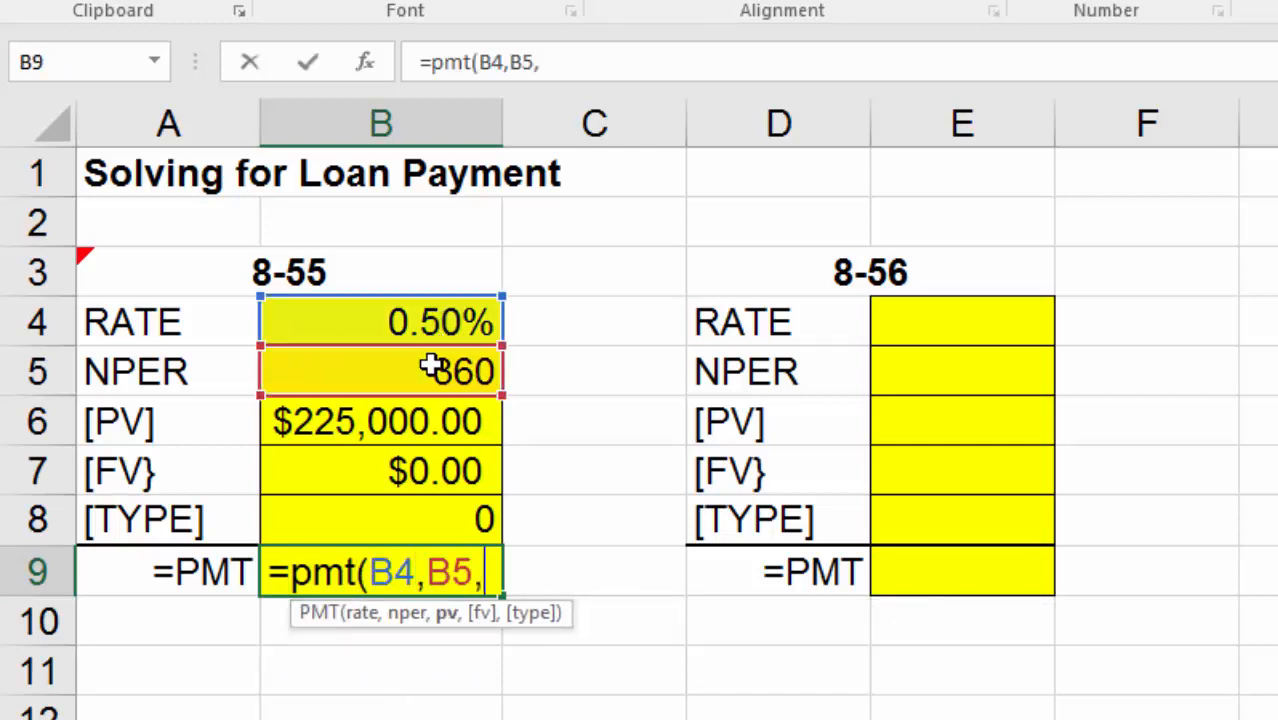
pyautogui.click(422, 428)
pyautogui.write(',')
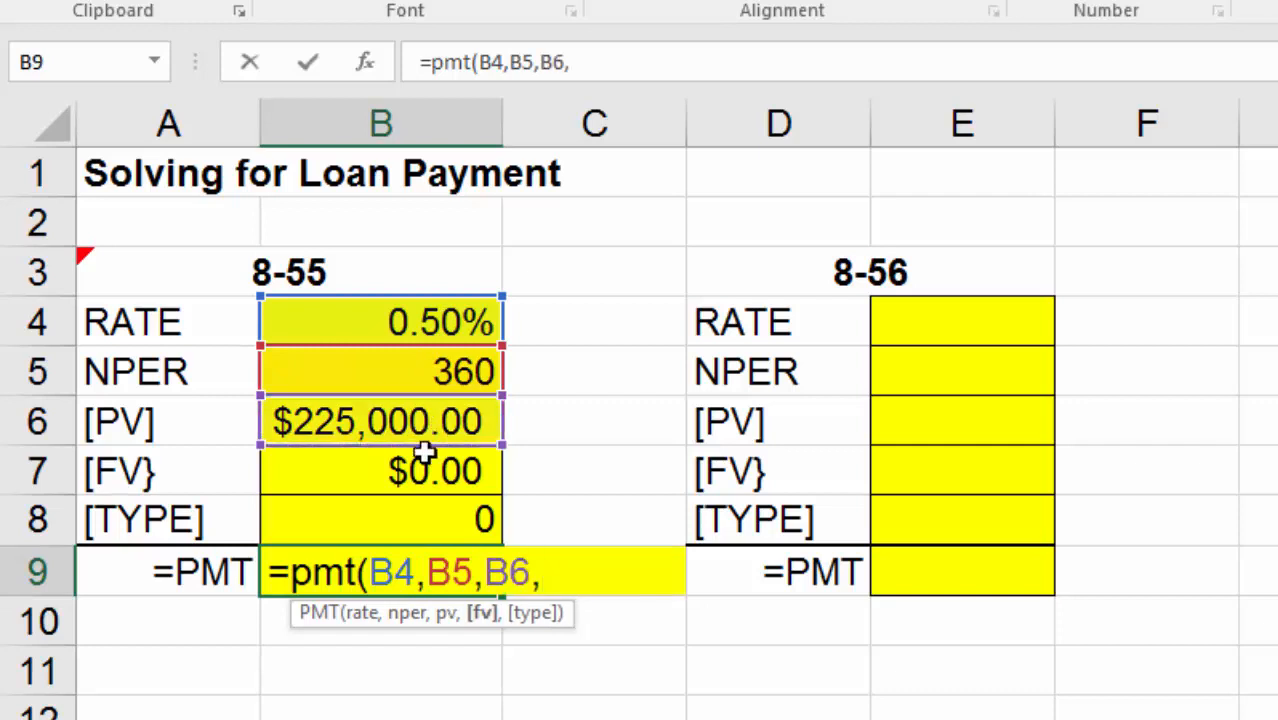
pyautogui.click(422, 472)
pyautogui.write(',')
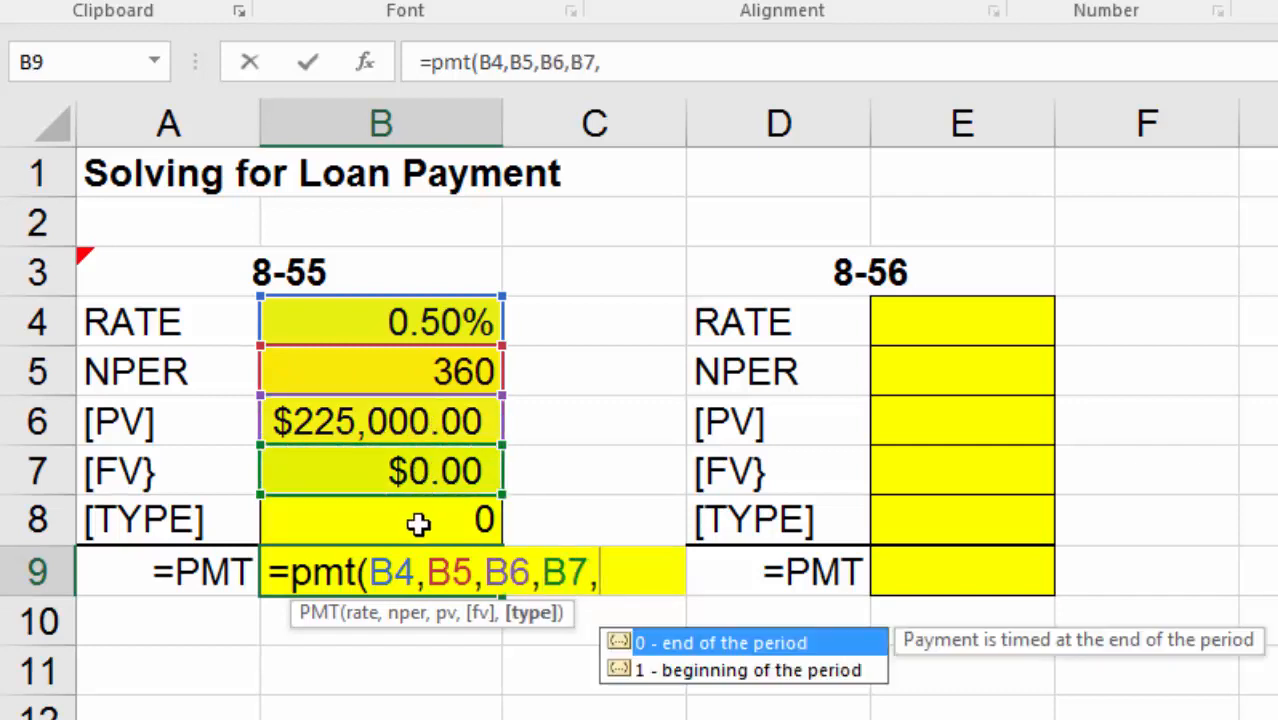
pyautogui.click(418, 522)
pyautogui.press('Return')
pyautogui.click(412, 577)
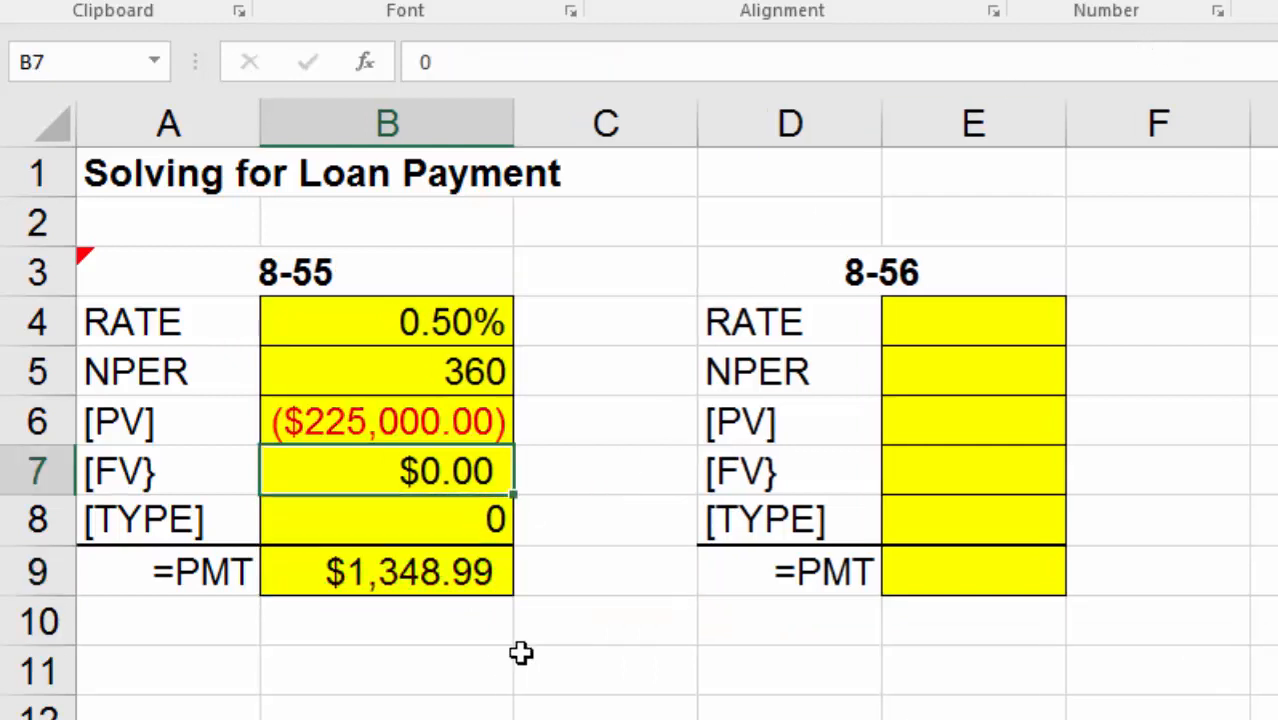
# Step: Undo the change that made the 8-55 PV in B6 negative
pyautogui.hotkey('ctrl', 'z')
pyautogui.hotkey('ctrl', 'z')
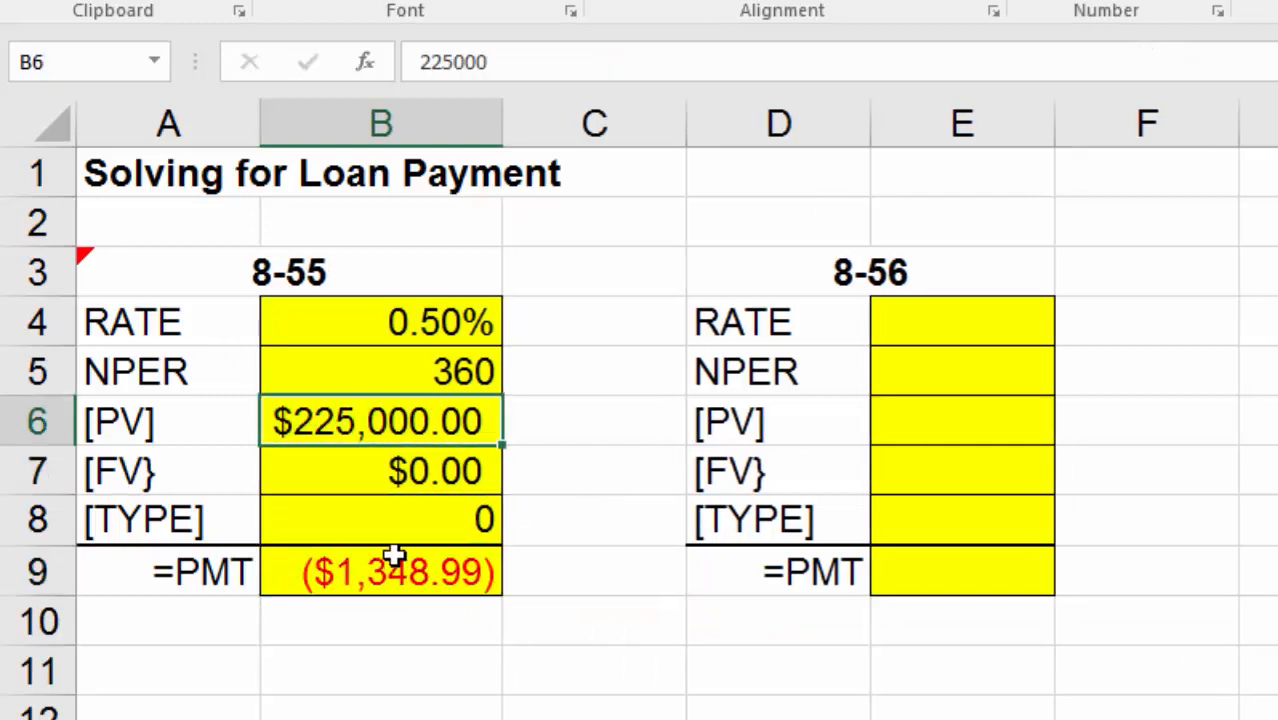
pyautogui.click(414, 618)
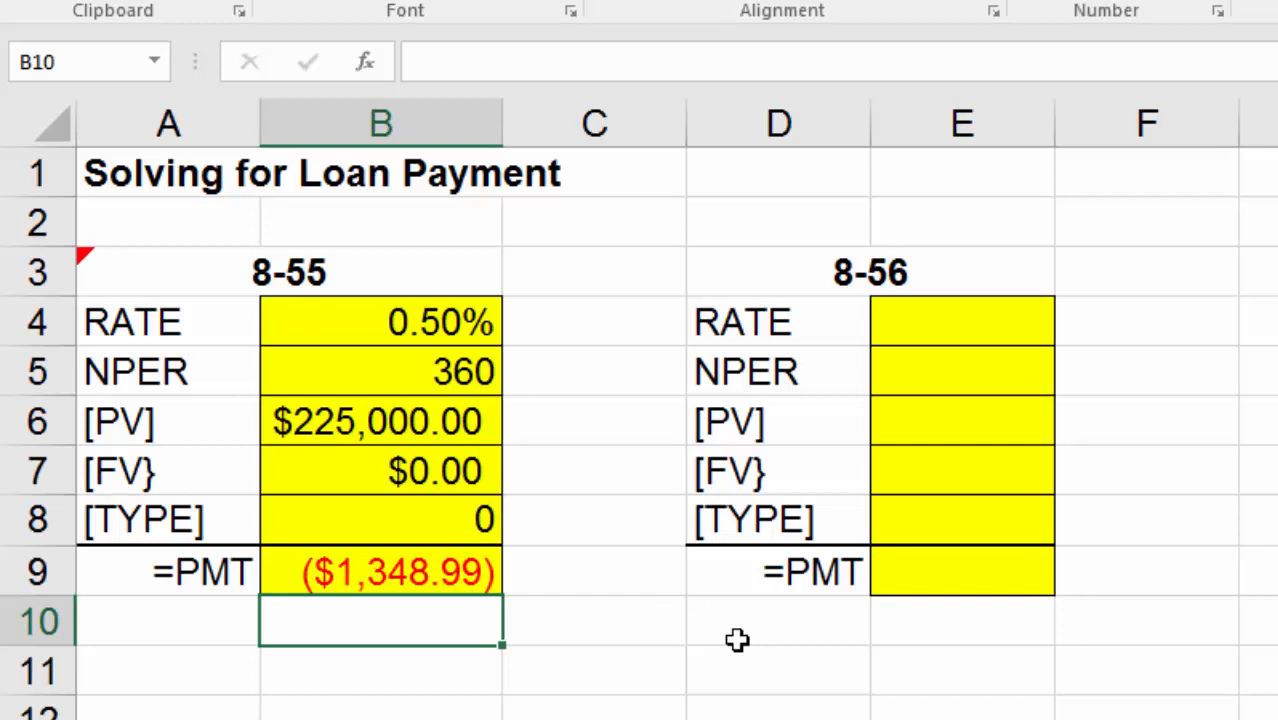
pyautogui.click(879, 659)
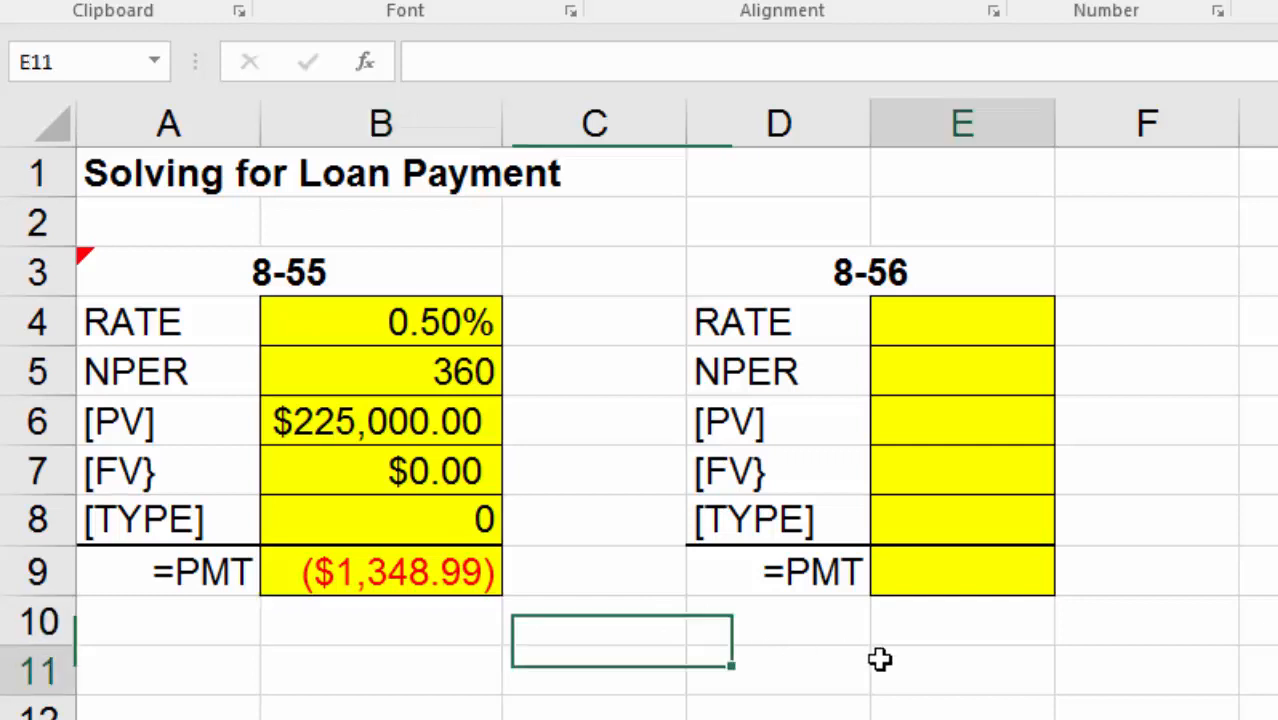
pyautogui.click(661, 669)
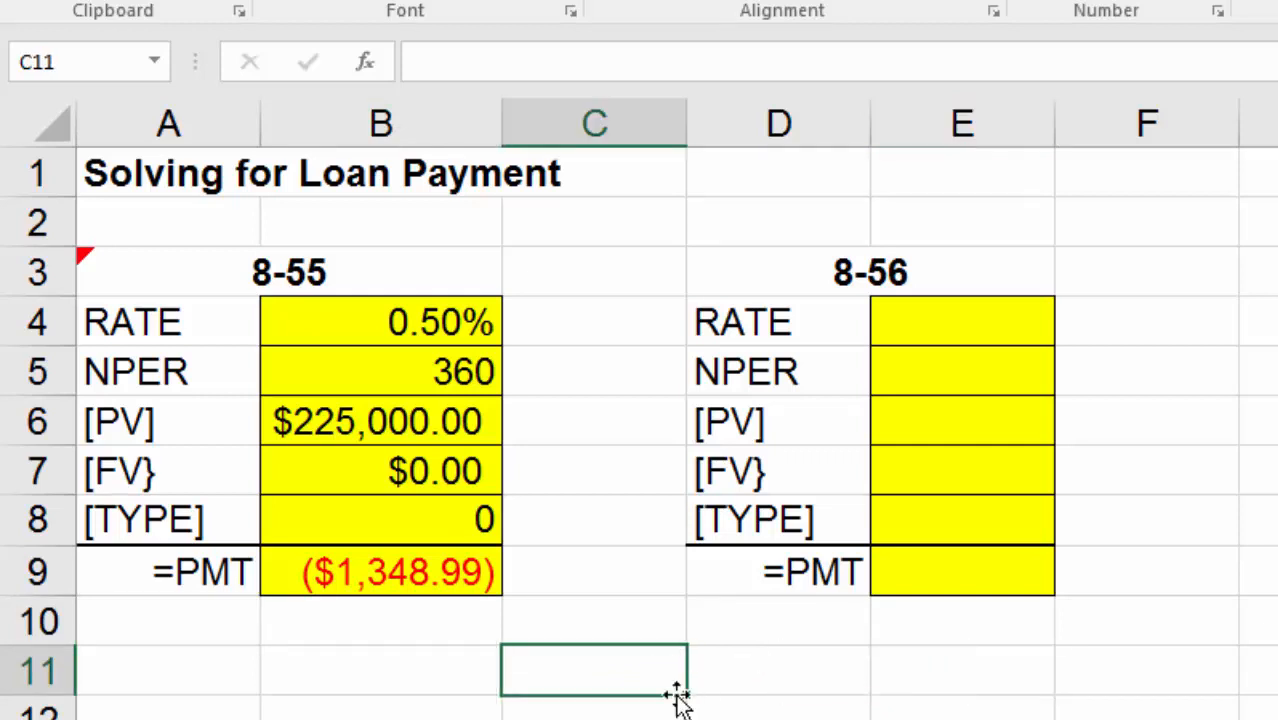
pyautogui.click(648, 712)
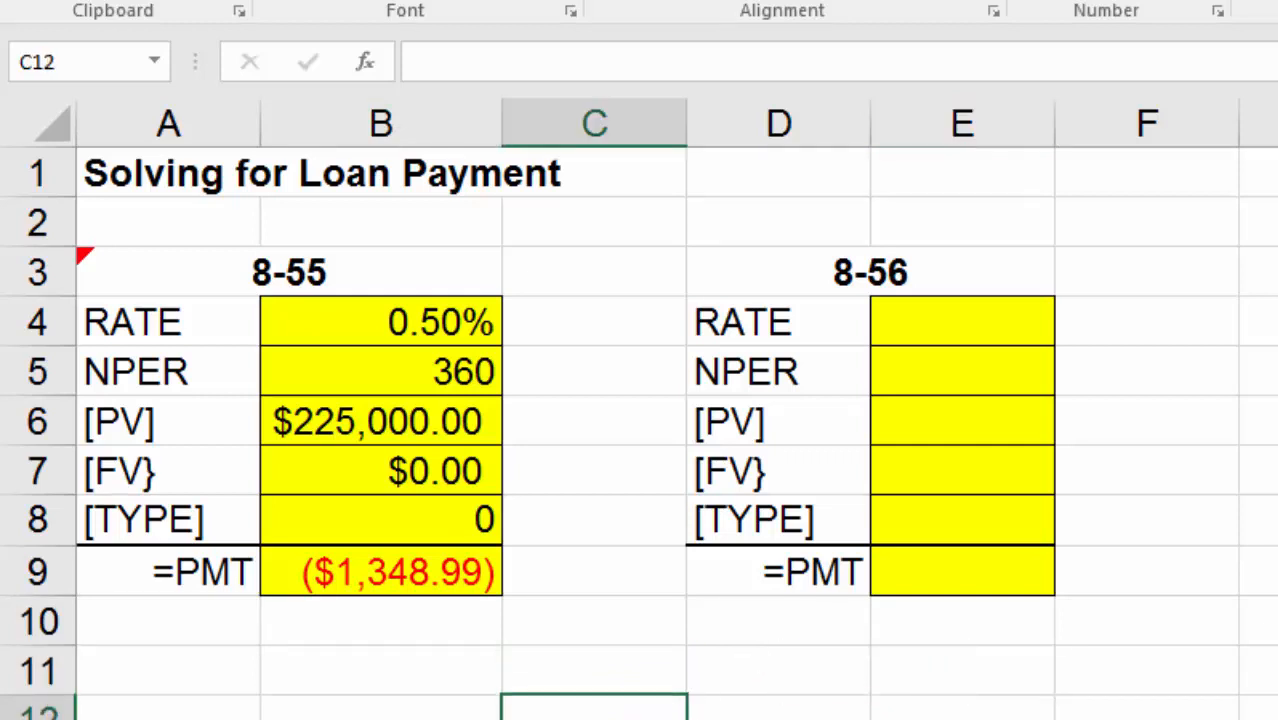
pyautogui.click(631, 621)
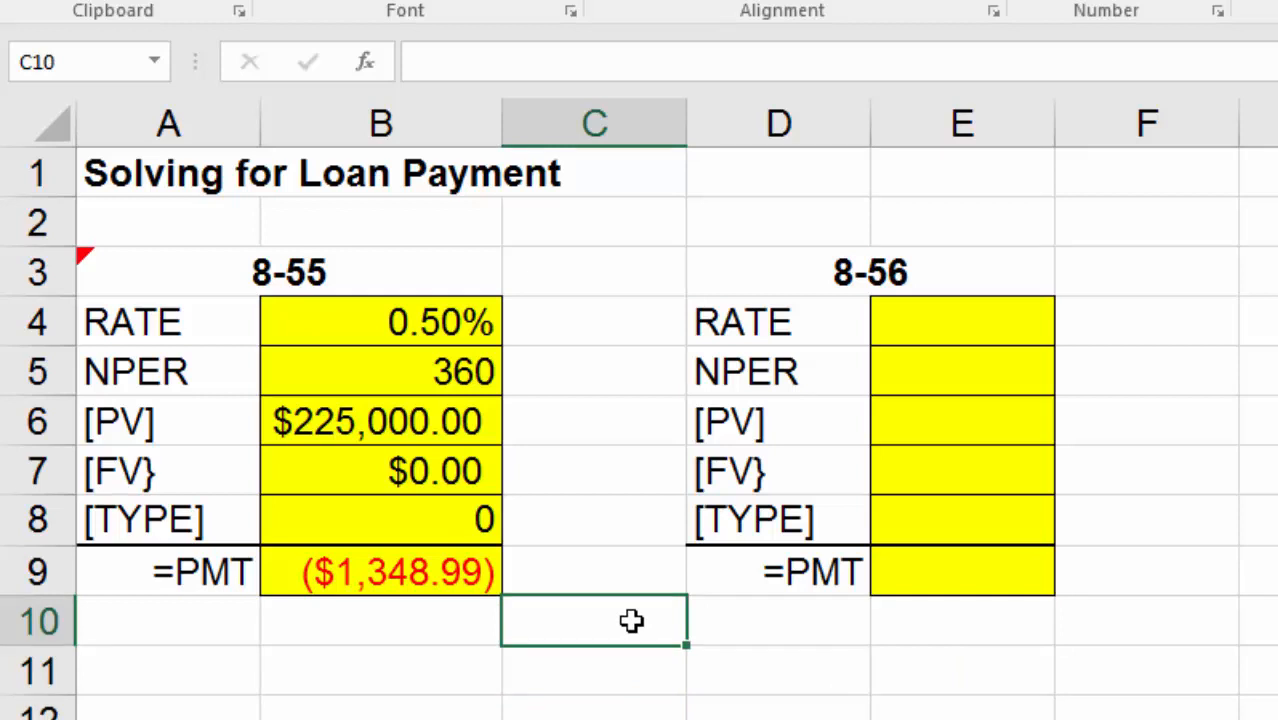